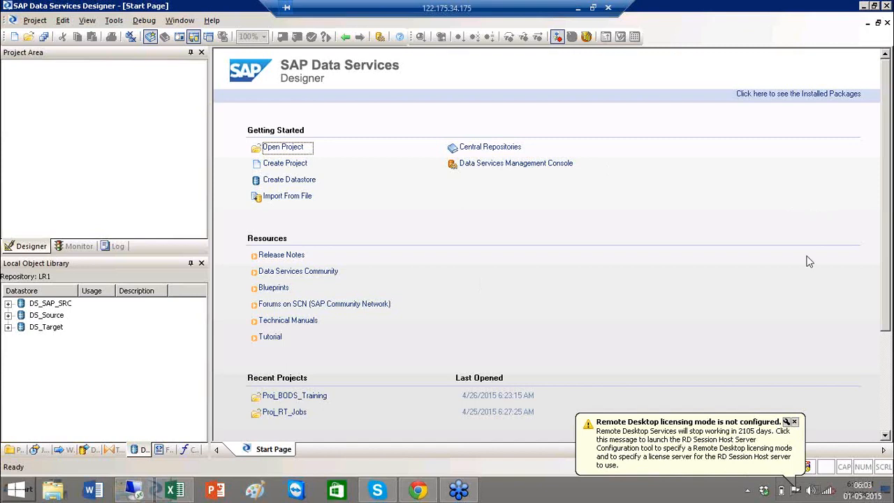
# Close the Remote Desktop licensing notice so only the Designer Start Page remains.
pyautogui.click(795, 423)
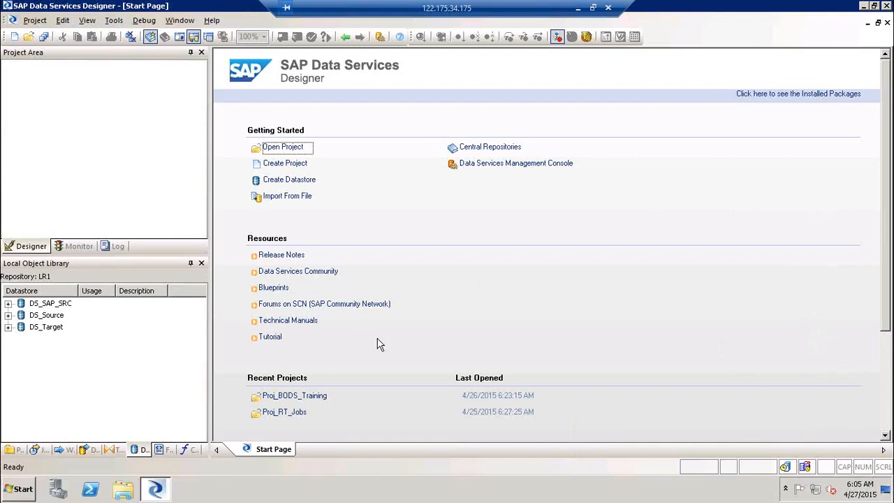
pyautogui.click(20, 491)
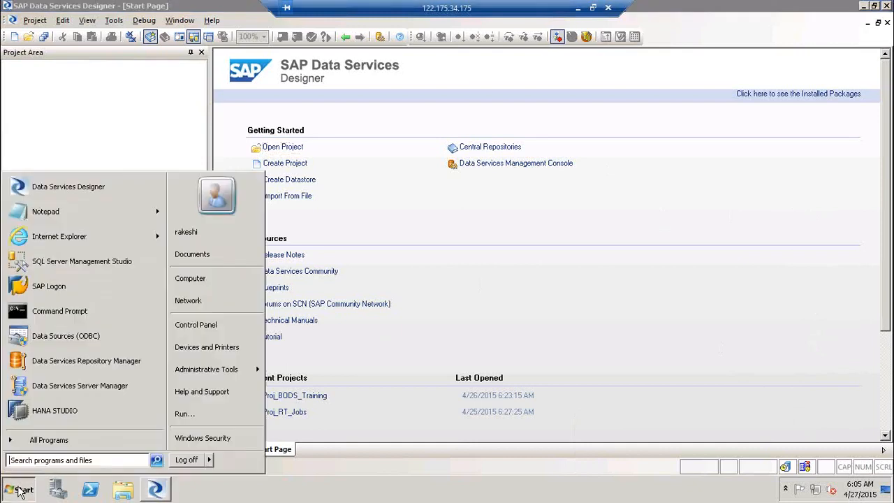
pyautogui.click(114, 271)
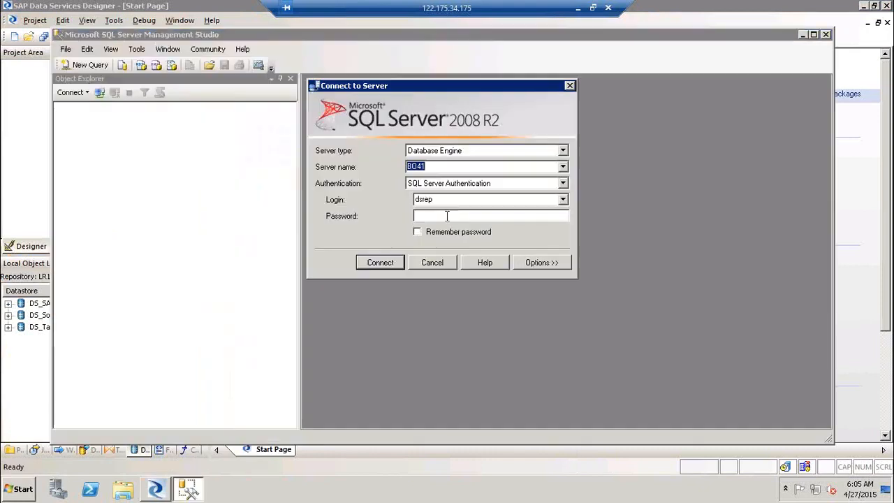
pyautogui.click(451, 216)
pyautogui.write('*****')
pyautogui.press('Return')
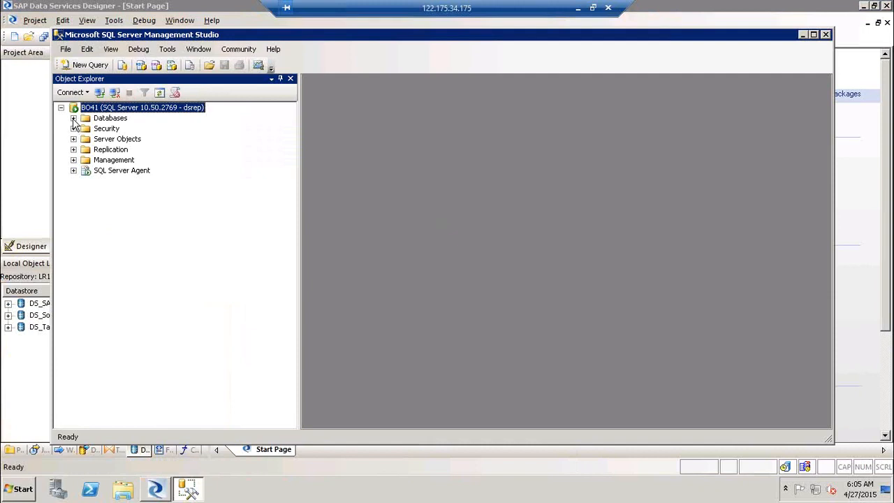
pyautogui.click(73, 118)
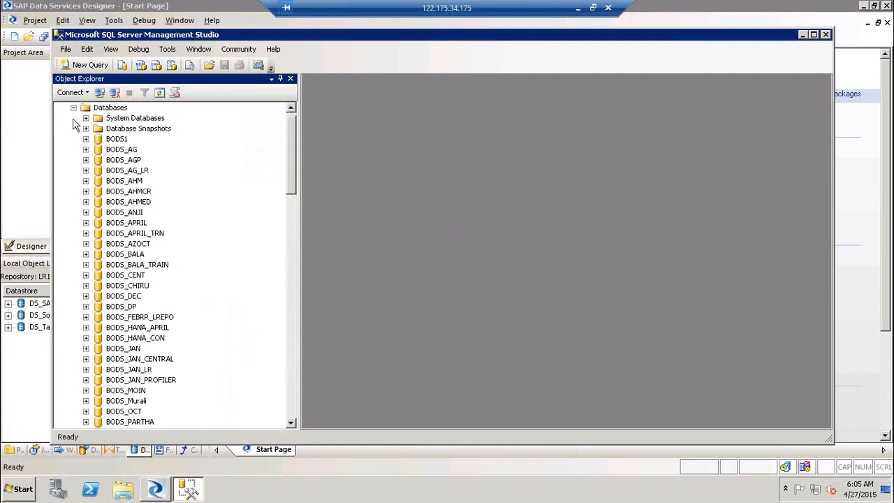
pyautogui.click(291, 404)
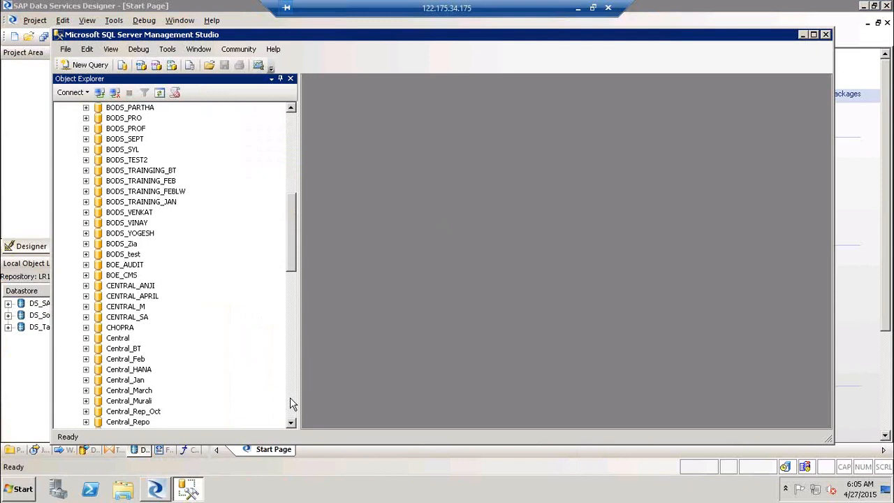
pyautogui.click(291, 403)
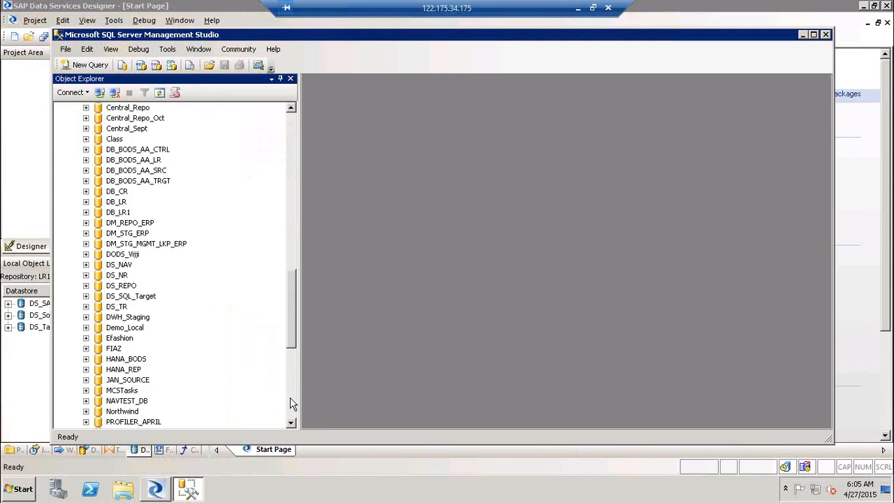
pyautogui.click(292, 403)
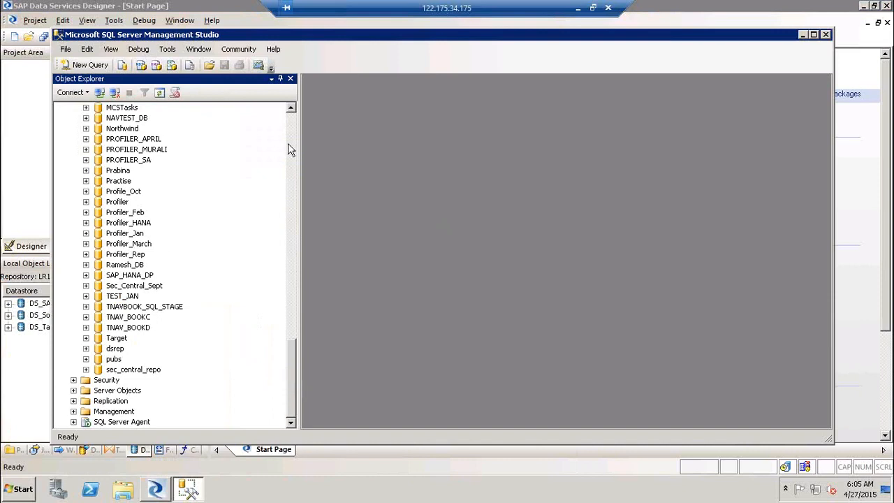
pyautogui.click(86, 129)
pyautogui.click(99, 150)
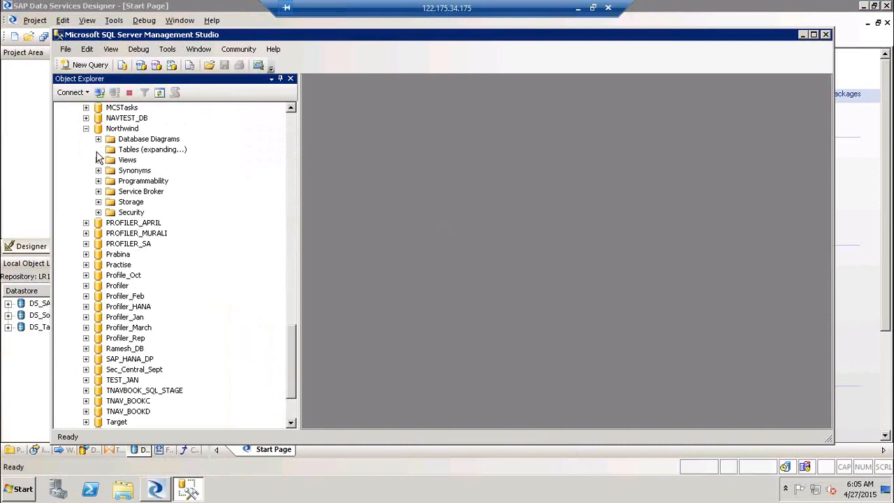
pyautogui.click(293, 403)
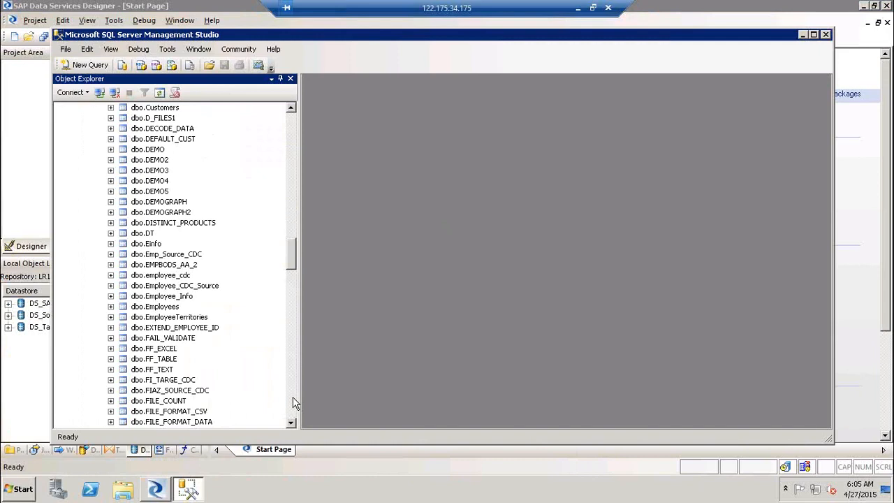
pyautogui.click(293, 403)
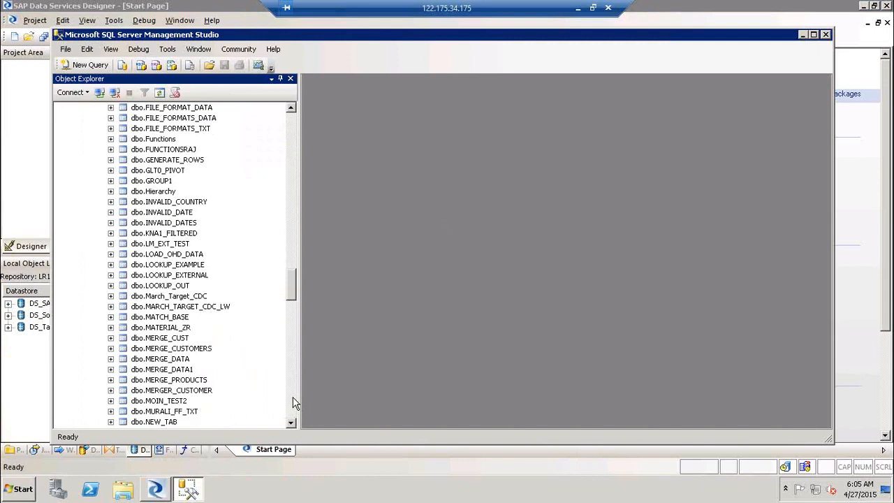
pyautogui.click(294, 403)
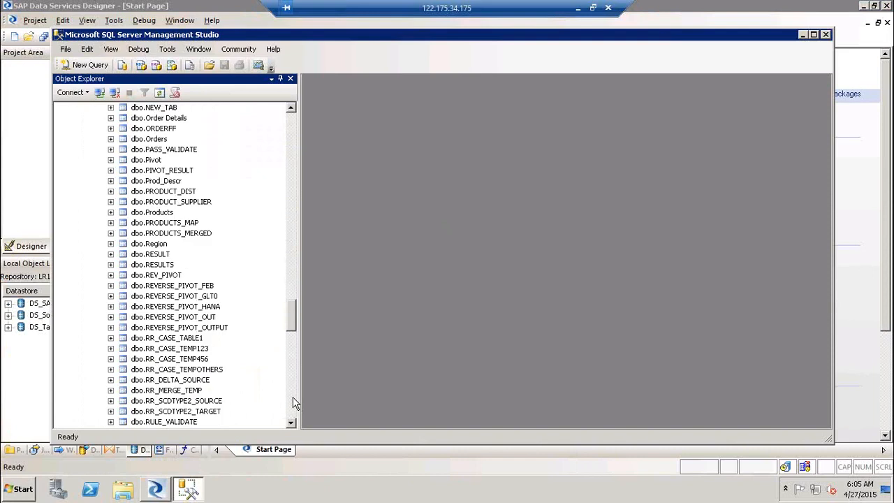
pyautogui.click(156, 140)
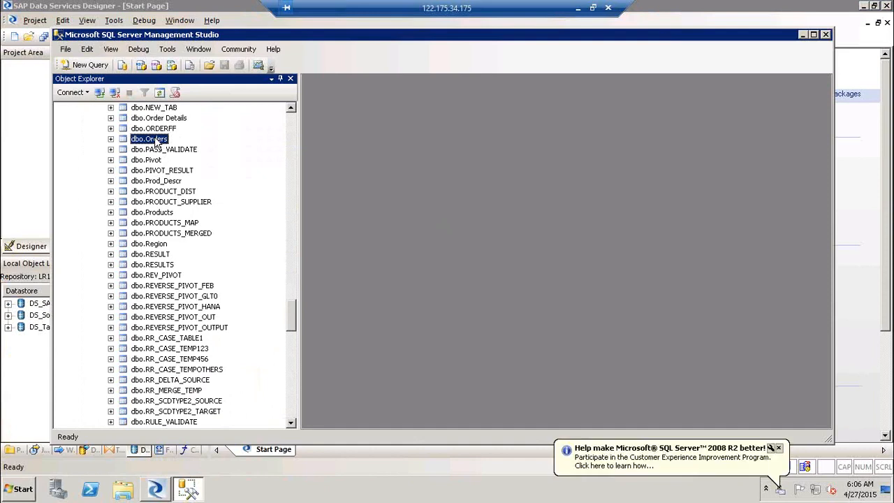
pyautogui.click(780, 448)
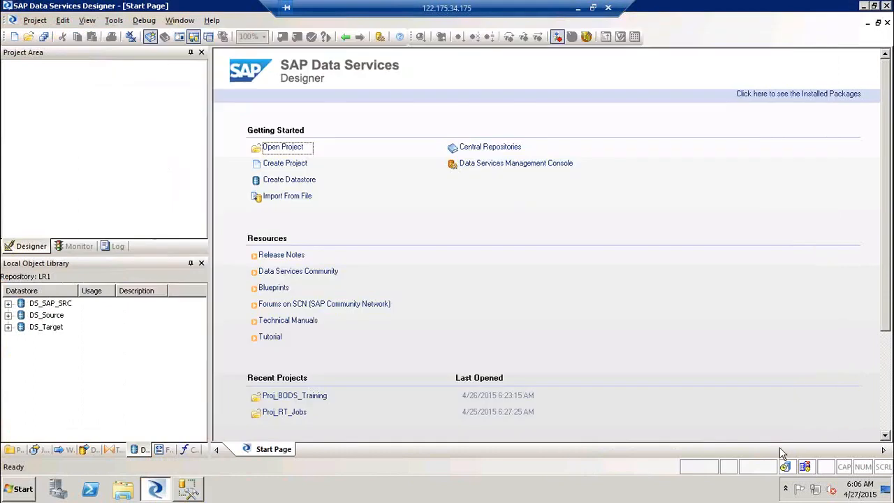
# Show the projects list in the object library and open Proj_BODS_Training.
pyautogui.click(17, 450)
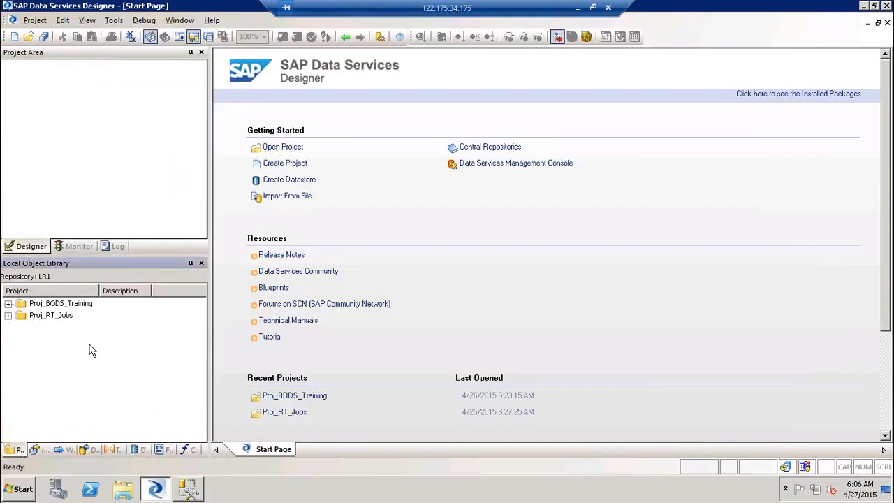
pyautogui.doubleClick(55, 304)
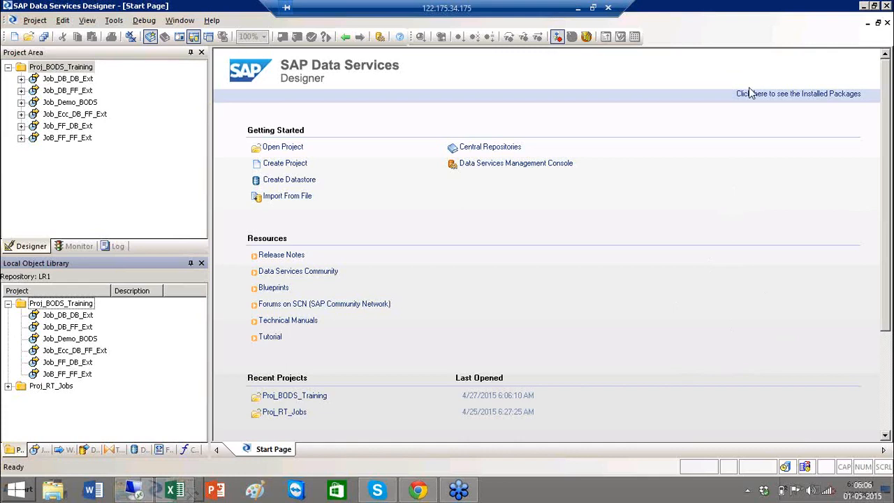
pyautogui.click(139, 489)
pyautogui.click(140, 489)
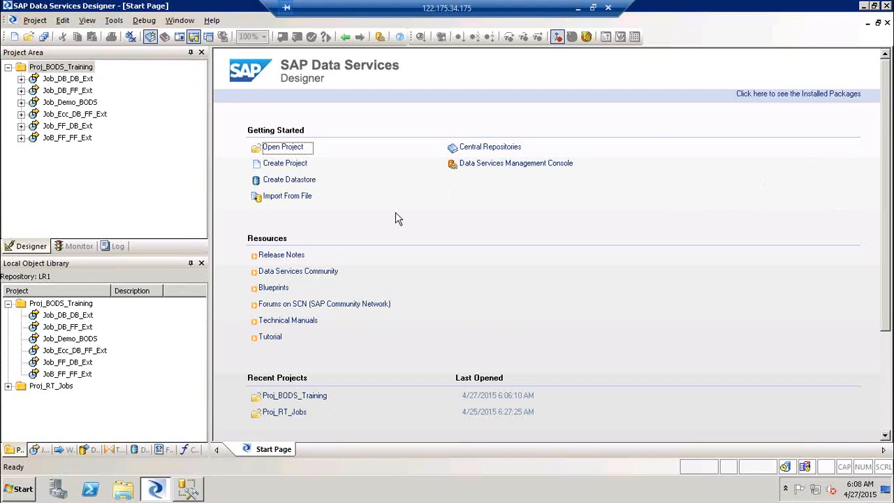
# Start Notepad and type the job list '1) FF--> FF' through '5) ECC--> DB & FF'.
pyautogui.press('super+r')
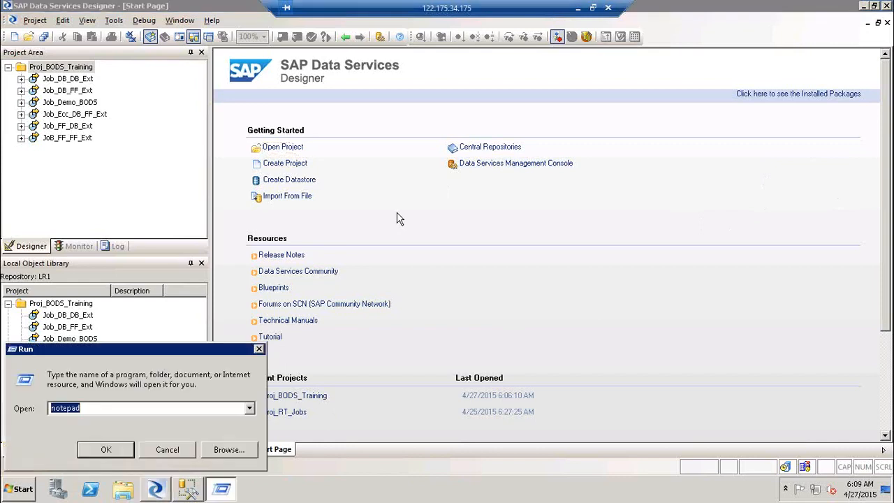
pyautogui.press('Return')
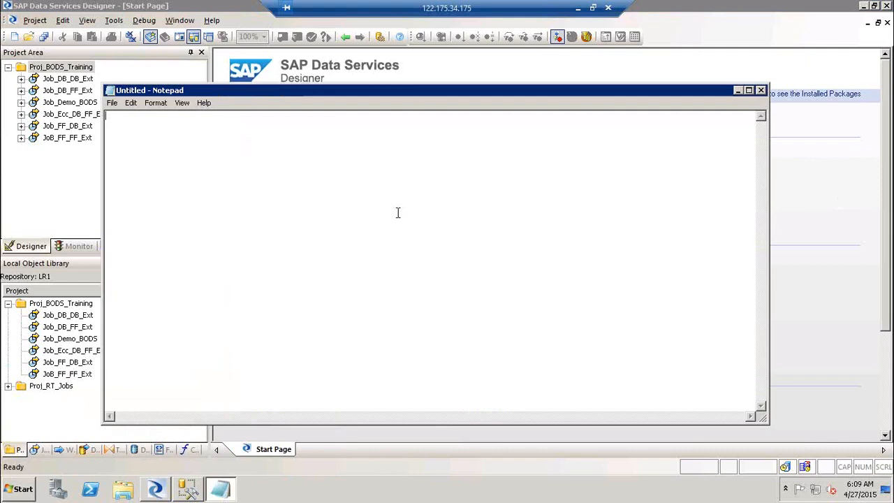
pyautogui.write('1')
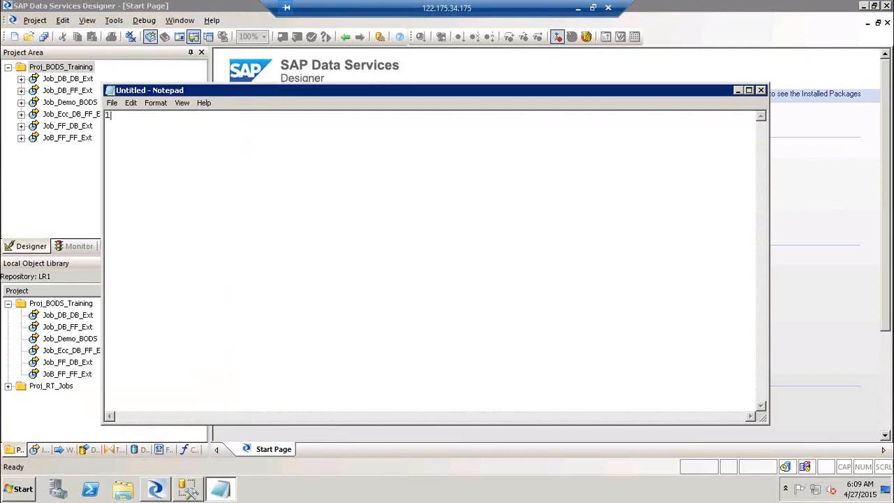
pyautogui.write(') FF--> FF')
pyautogui.press('Return')
pyautogui.write('2) FF')
pyautogui.write('--')
pyautogui.write('> DB ')
pyautogui.write('3')
pyautogui.write(') DB')
pyautogui.write('--> Ff ')
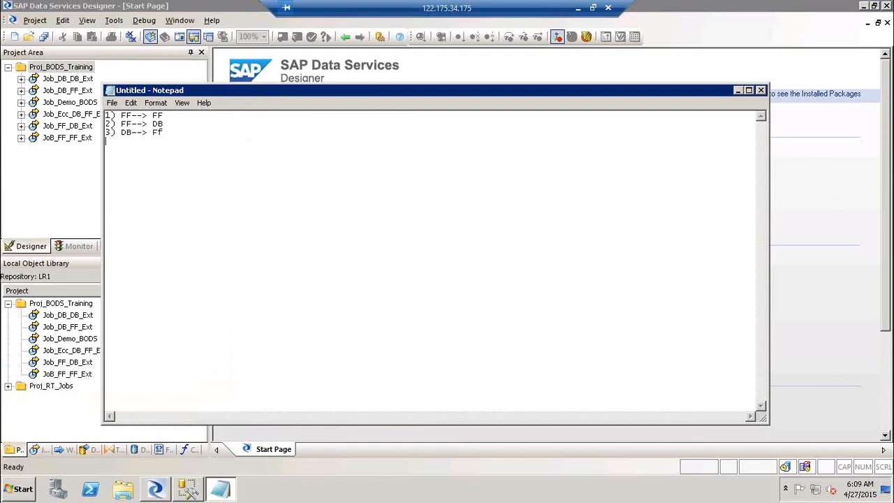
pyautogui.write('4) ')
pyautogui.write('DB--')
pyautogui.write('> DB ')
pyautogui.write('5) E')
pyautogui.write('CC-')
pyautogui.write('-')
pyautogui.write('> DB & ')
pyautogui.write('FF')
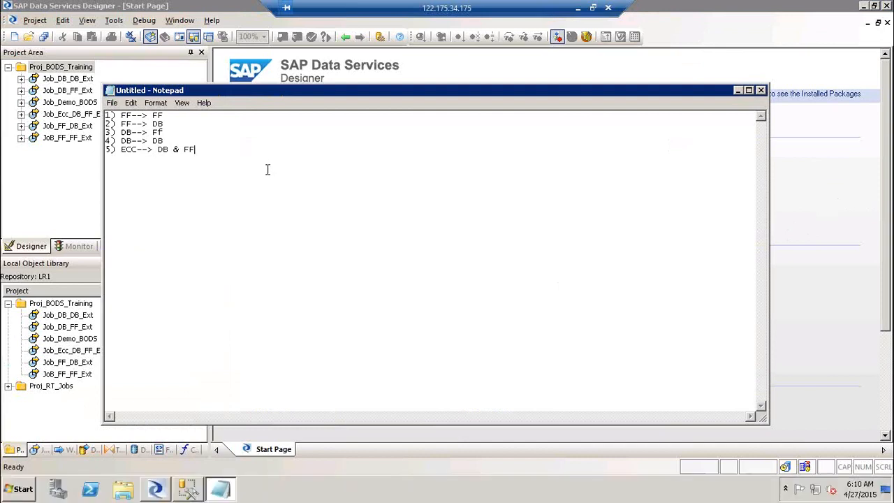
# Add a new line reading 'Conditions Scripts & Global variables' below the job list.
pyautogui.press('Return')
pyautogui.write('Conditions Scripts & GV')
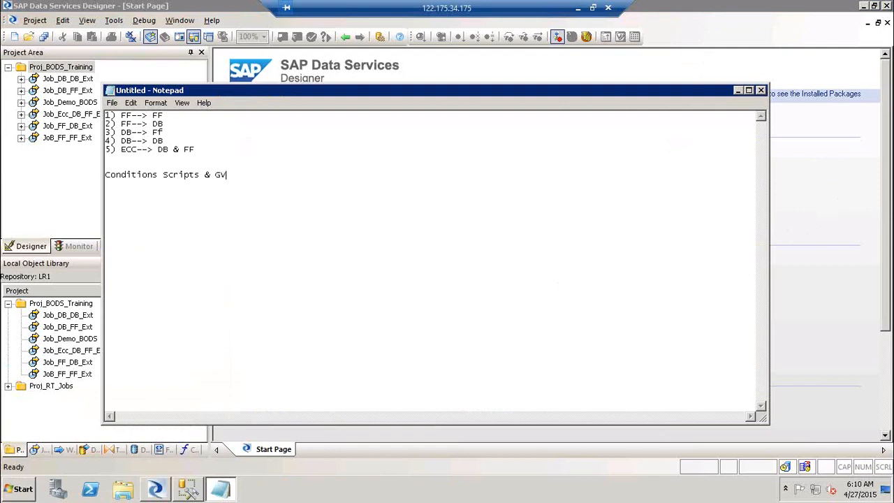
pyautogui.press('BackSpace')
pyautogui.write('lobal variables')
# Launch Paint with mspaint from the Run prompt.
pyautogui.press('super+r')
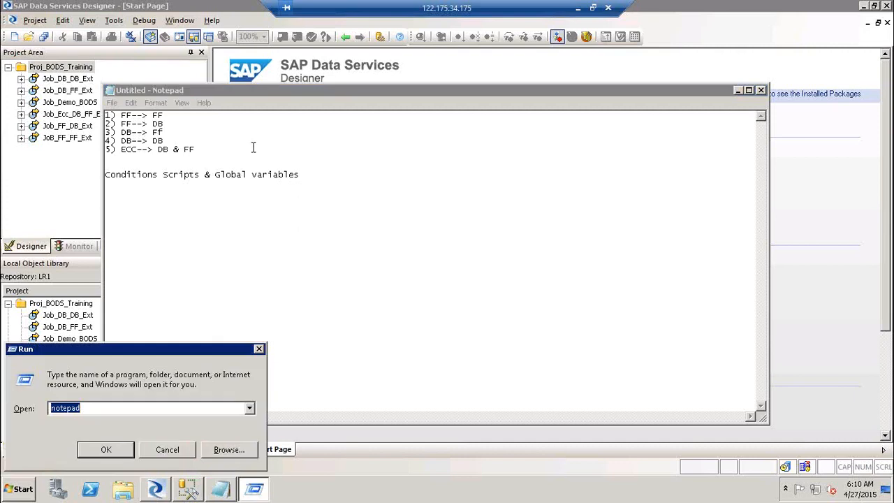
pyautogui.write('mspaint')
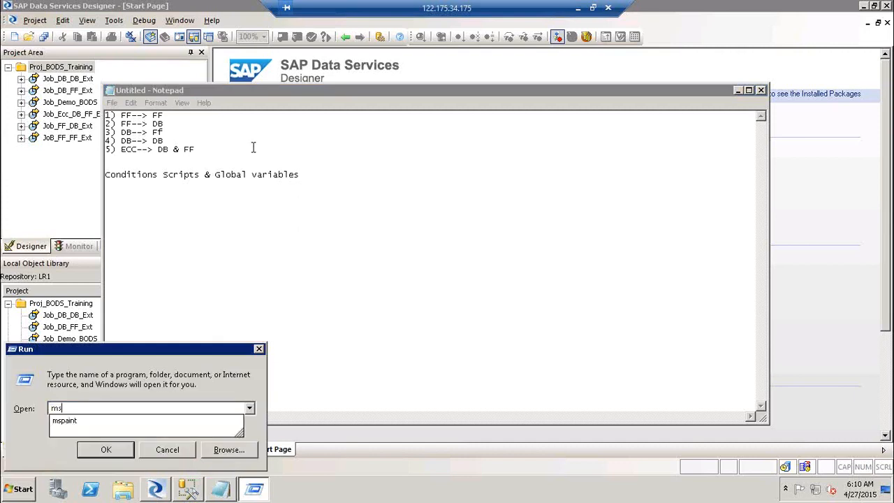
pyautogui.press('Return')
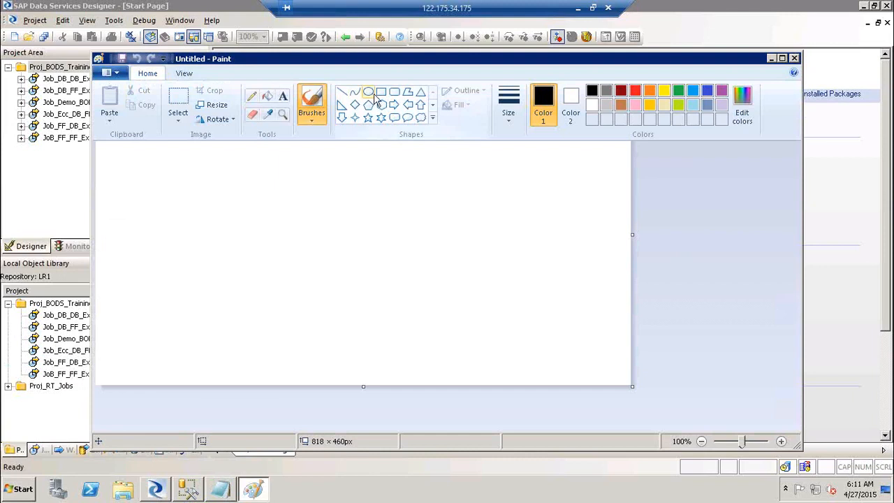
# Draw a large rectangle on the canvas with smaller rectangles inside it.
pyautogui.click(356, 105)
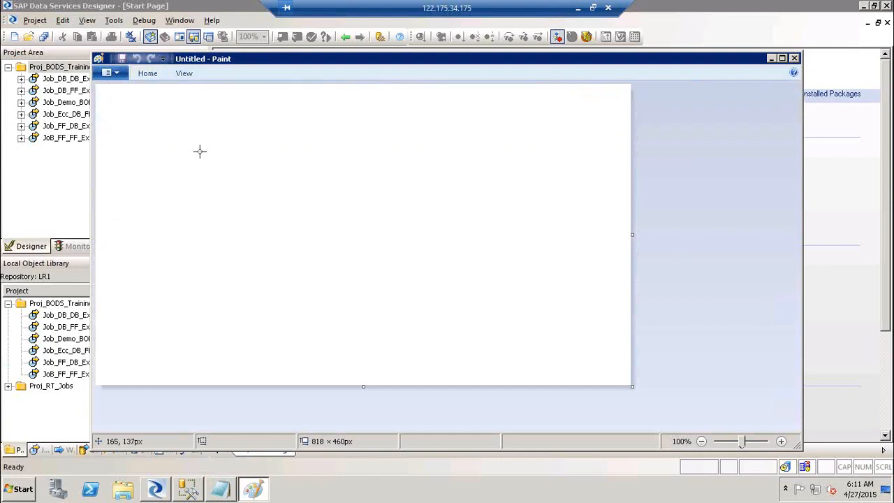
pyautogui.moveTo(190, 129)
pyautogui.mouseDown()
pyautogui.moveTo(584, 310)
pyautogui.moveTo(541, 343)
pyautogui.moveTo(579, 309)
pyautogui.mouseUp()
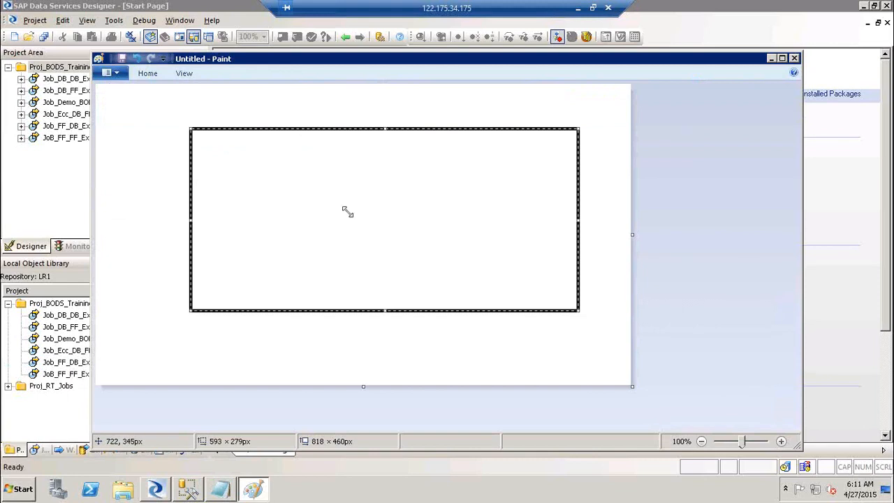
pyautogui.click(112, 161)
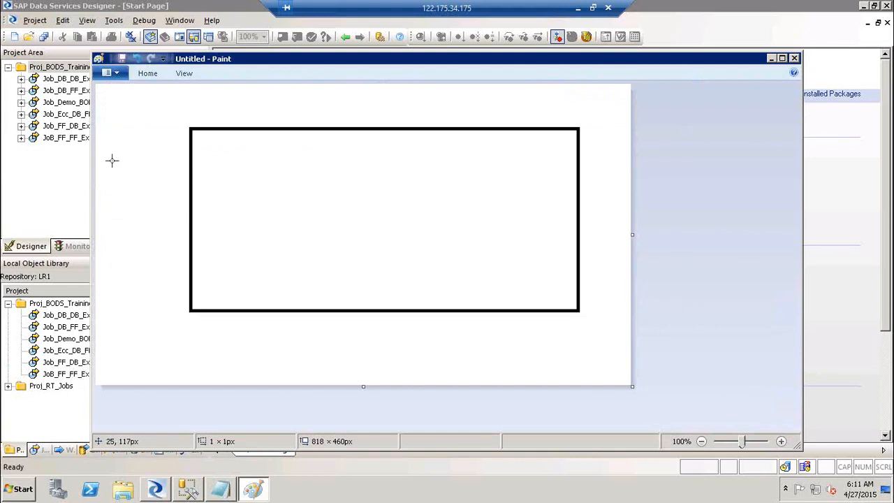
pyautogui.click(237, 142)
pyautogui.moveTo(313, 186)
pyautogui.mouseDown()
pyautogui.moveTo(393, 209)
pyautogui.moveTo(443, 209)
pyautogui.moveTo(573, 289)
pyautogui.moveTo(565, 279)
pyautogui.mouseUp()
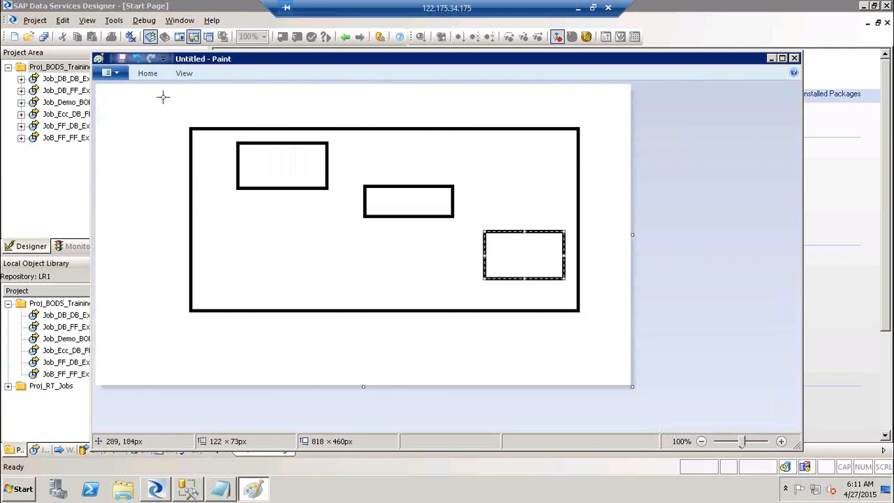
pyautogui.click(147, 73)
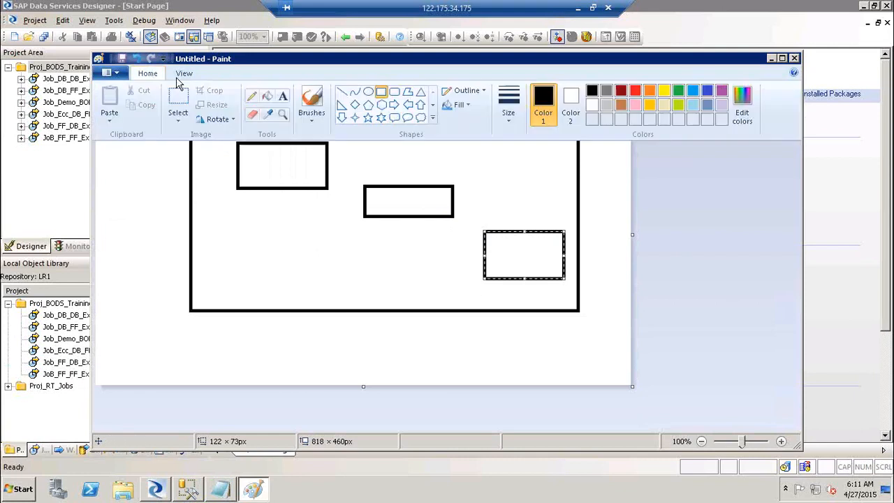
# Label the first two inner boxes 'Extraction' and 'Validation'.
pyautogui.click(283, 111)
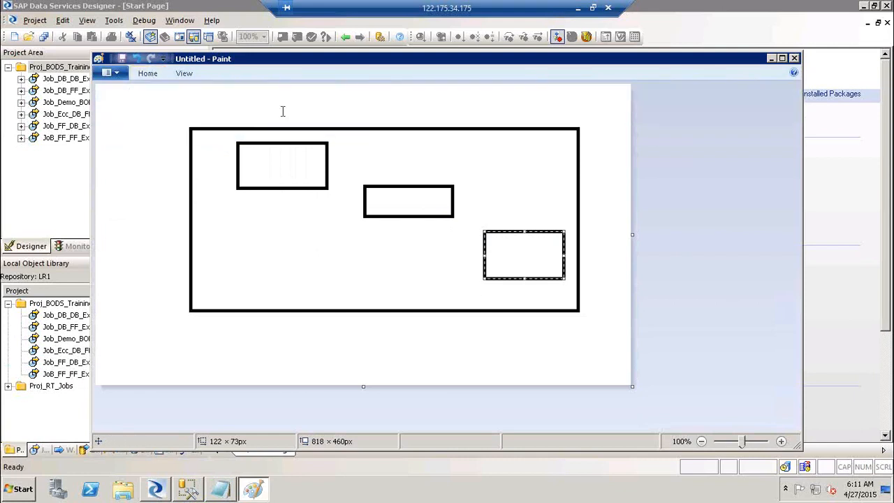
pyautogui.click(265, 162)
pyautogui.write('Extraction')
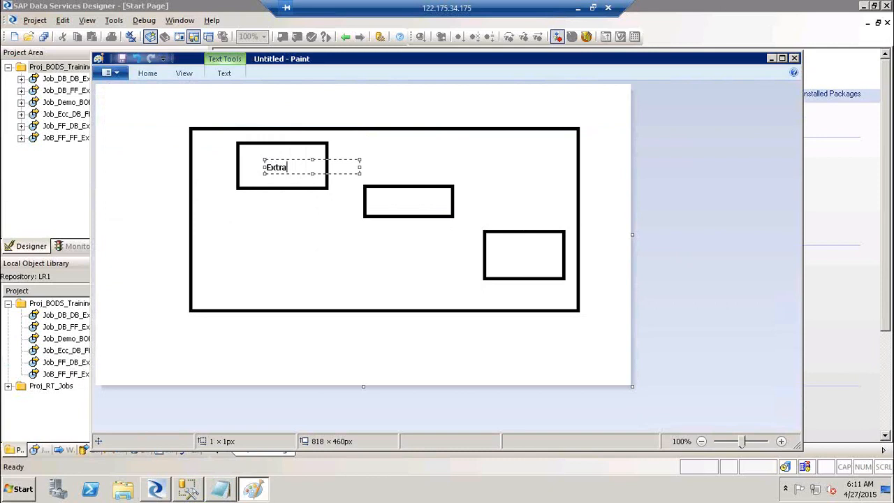
pyautogui.click(397, 206)
pyautogui.click(397, 206)
pyautogui.write('Validation')
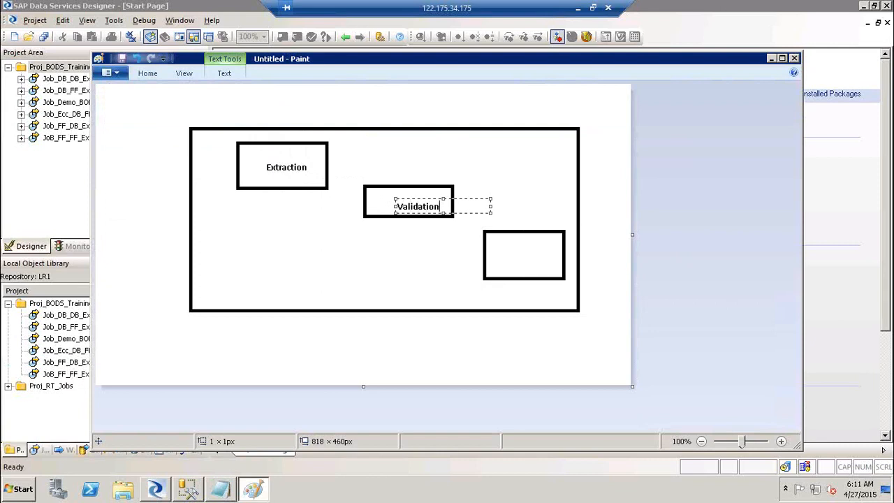
pyautogui.click(515, 257)
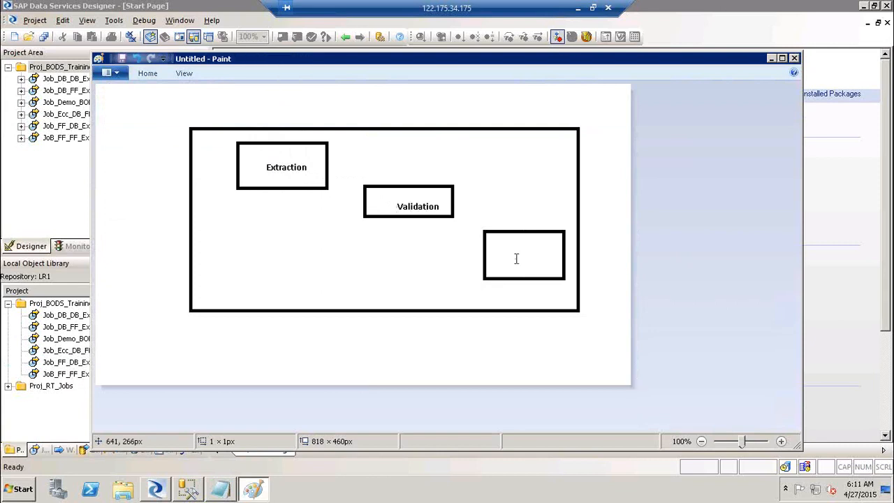
# Label the third box 'Enrichment' and write 'Run the Job' above the big box.
pyautogui.click(514, 258)
pyautogui.write('Enrichment')
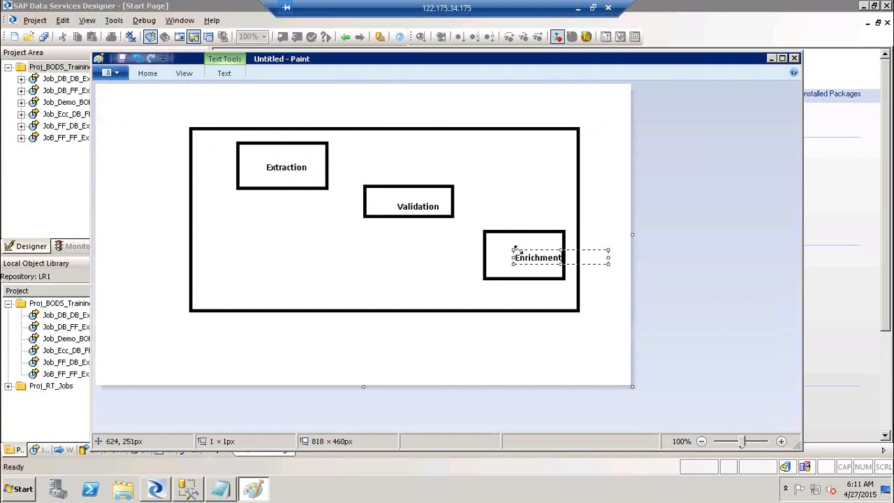
pyautogui.moveTo(519, 250); pyautogui.dragTo(503, 249)
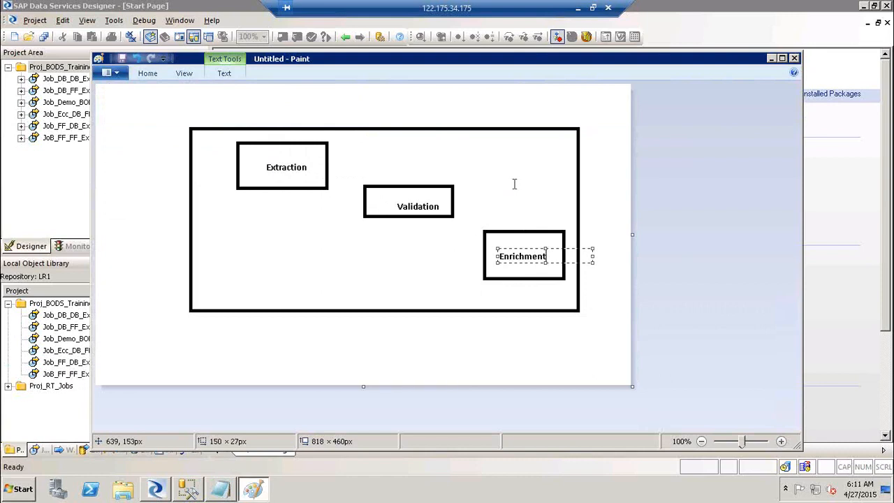
pyautogui.click(513, 184)
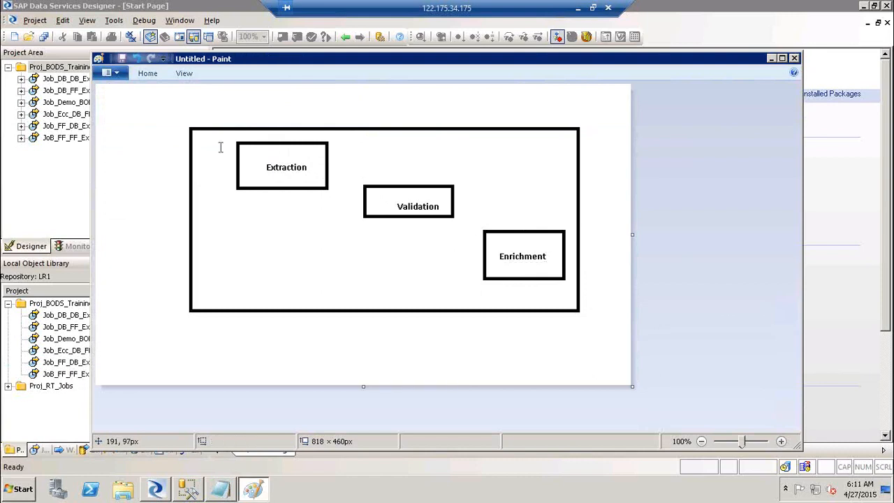
pyautogui.click(183, 102)
pyautogui.write('Run the Job')
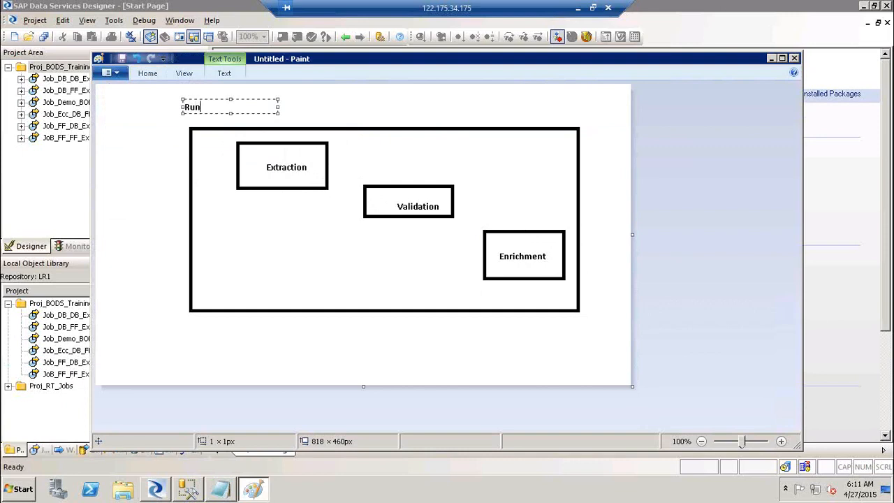
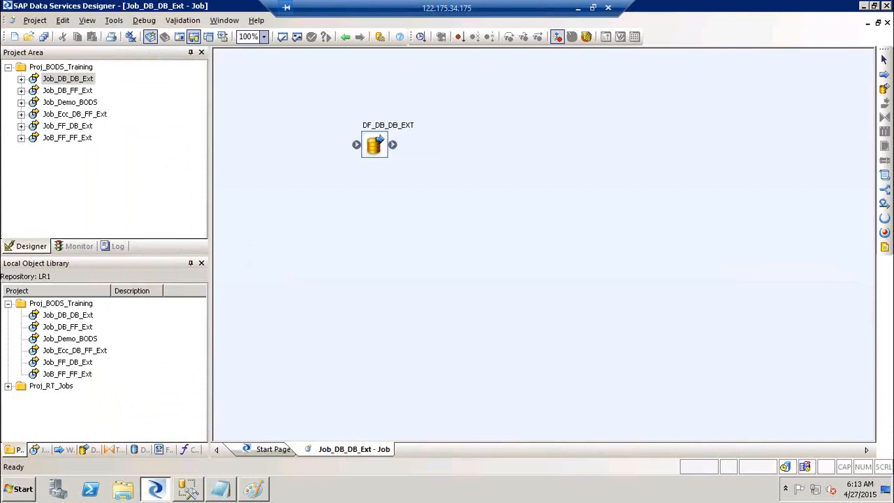
# Place Conditional193 beside DF_DB_DB_EXT in Job_DB_DB_Ext, open it, then return to the job.
pyautogui.click(879, 205)
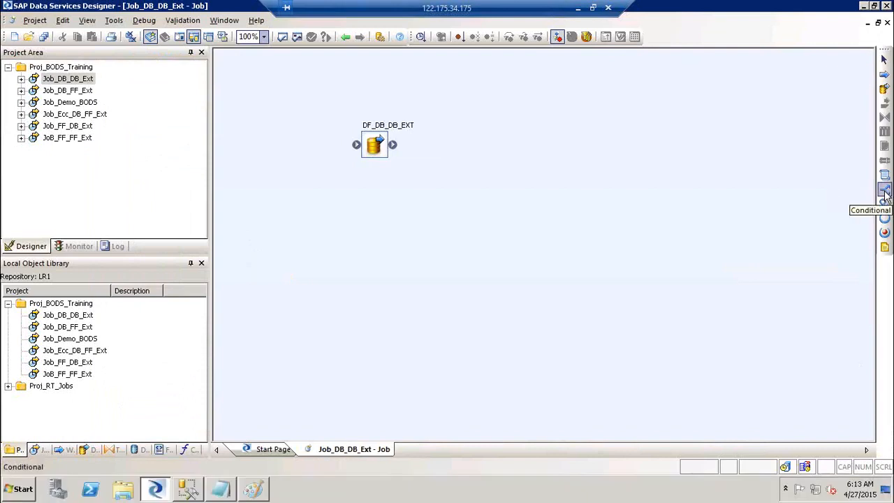
pyautogui.click(884, 195)
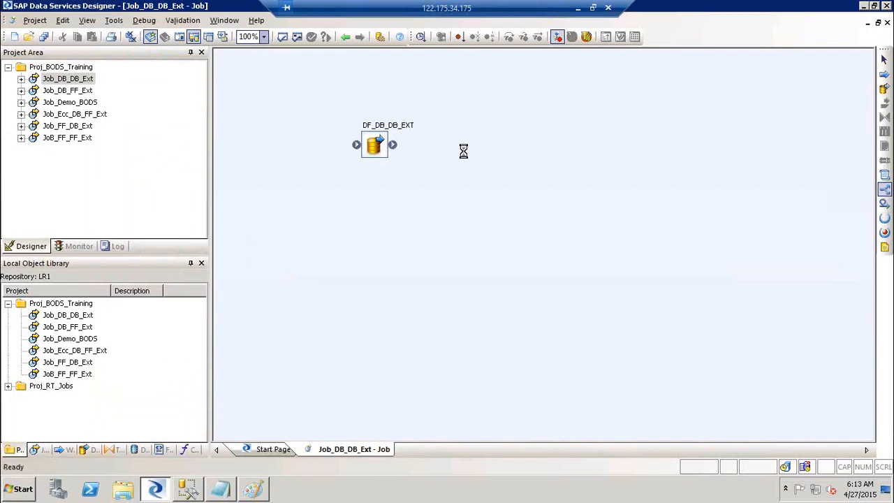
pyautogui.click(464, 150)
pyautogui.click(600, 224)
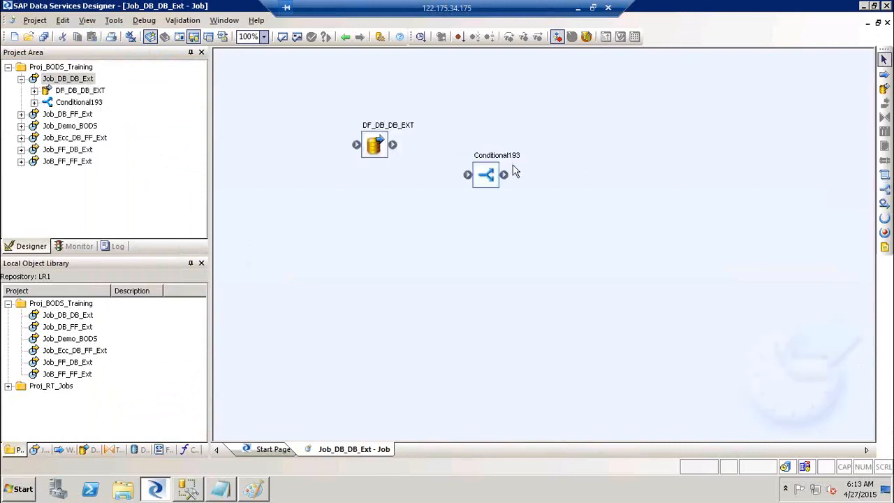
pyautogui.doubleClick(506, 155)
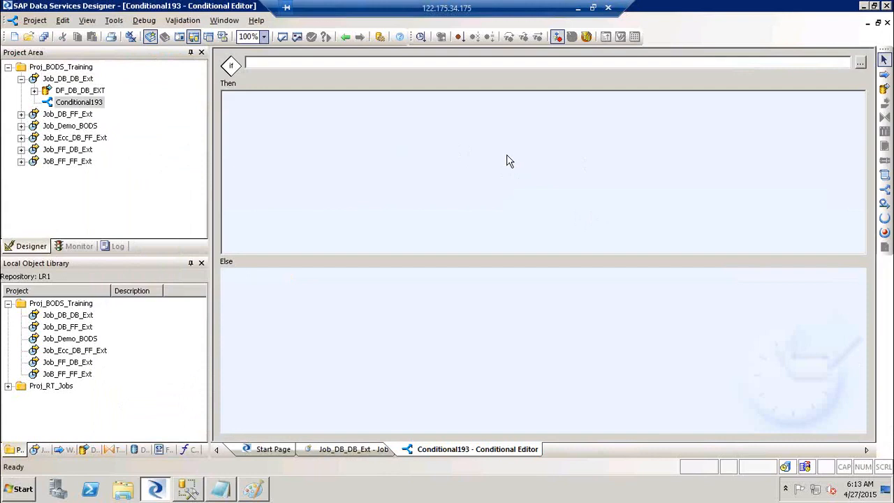
pyautogui.click(281, 62)
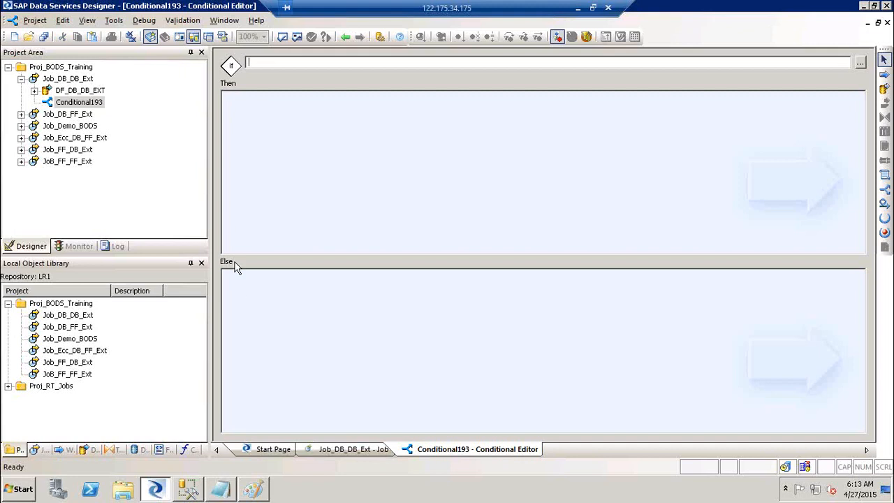
pyautogui.click(347, 38)
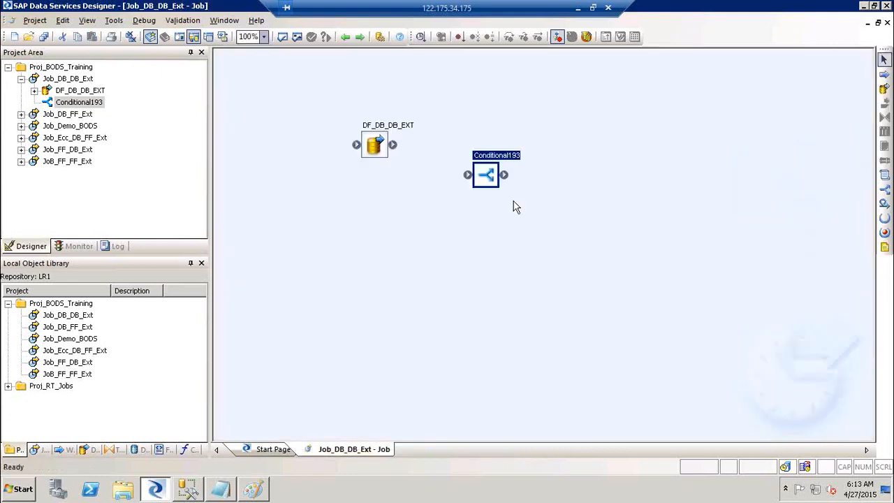
# Delete Conditional193, then edit and apply the DS_SAP_SRC datastore's connection settings.
pyautogui.press('Delete')
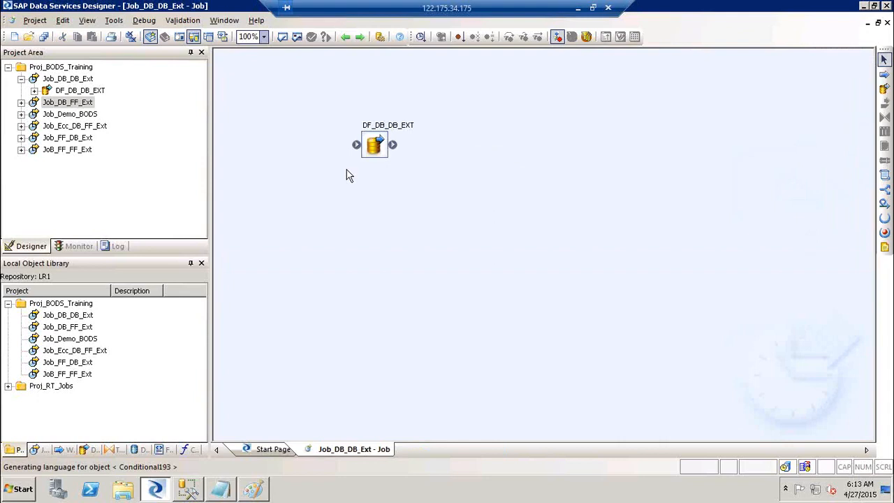
pyautogui.click(138, 451)
pyautogui.rightClick(50, 305)
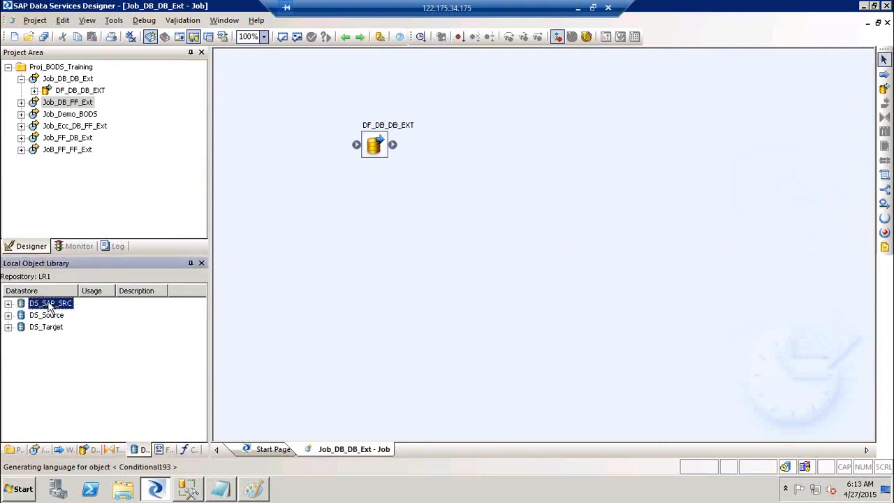
pyautogui.click(75, 23)
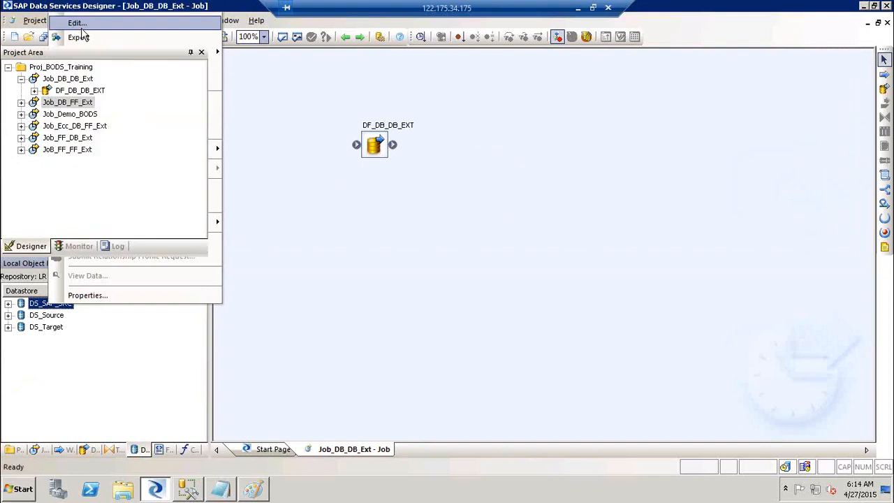
pyautogui.click(564, 347)
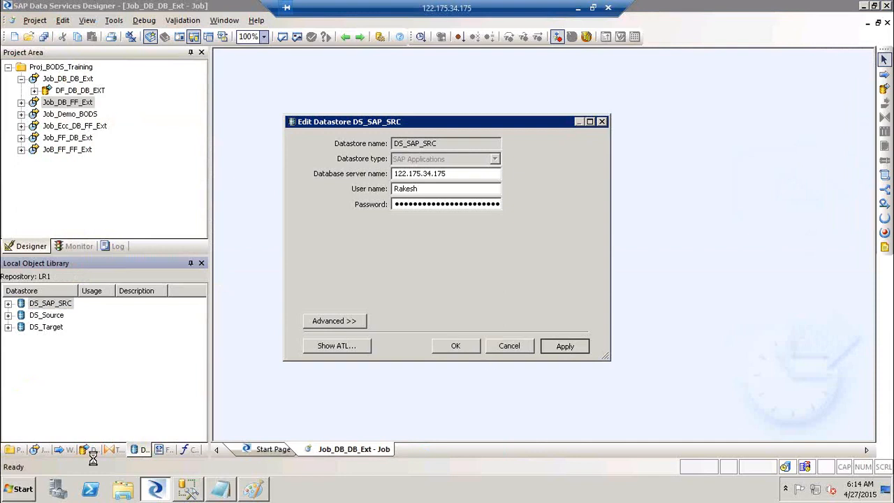
# Browse the Start menu's program list.
pyautogui.click(11, 488)
pyautogui.click(42, 440)
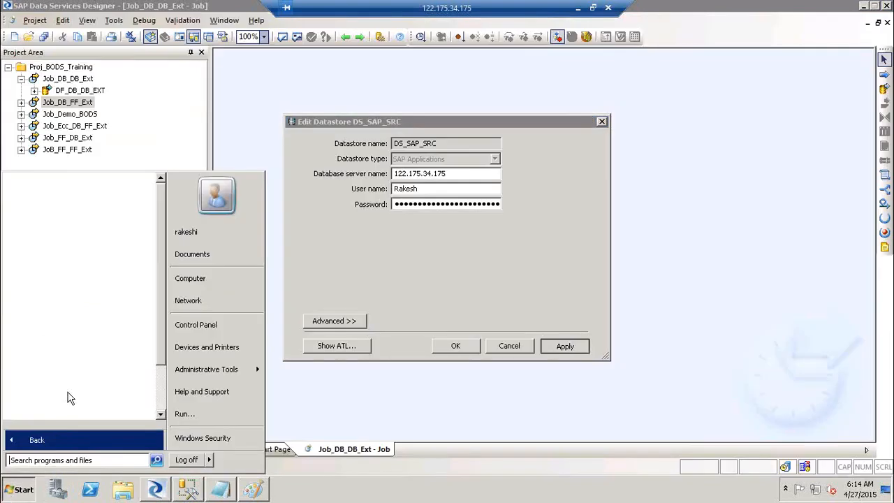
pyautogui.click(63, 445)
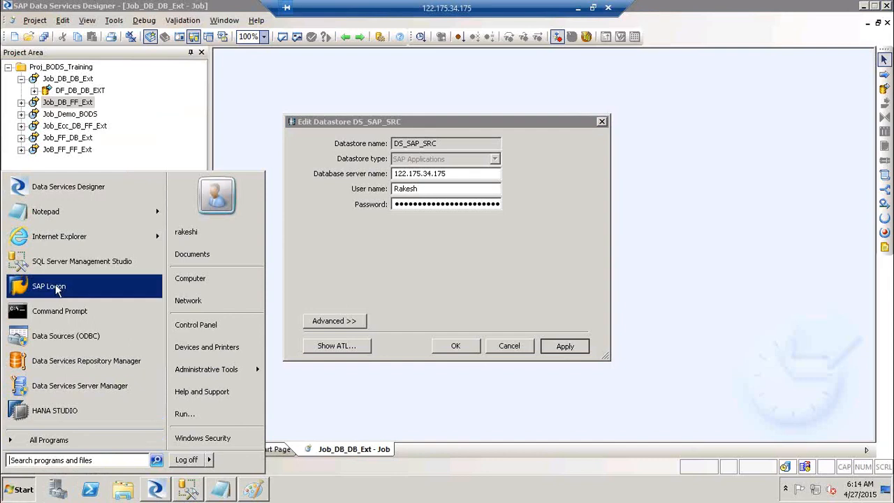
# Launch SAP Logon, attempt a logon to ECC with a user name, and close the failed window.
pyautogui.click(56, 285)
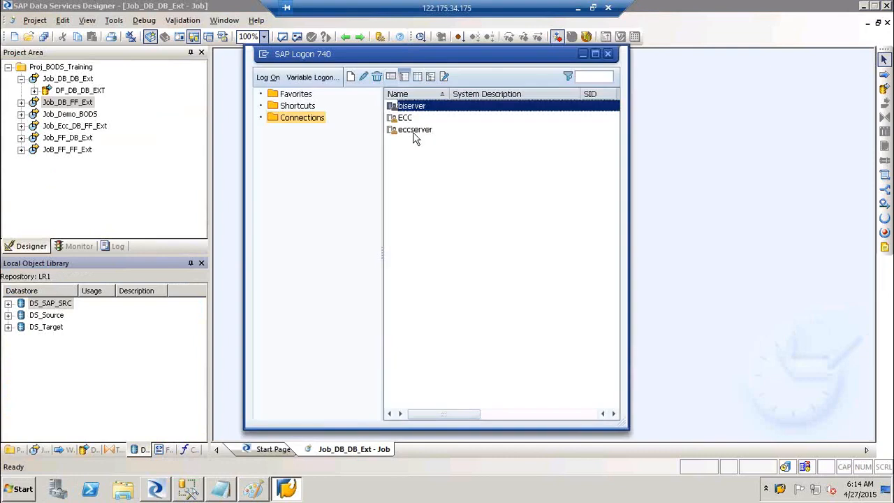
pyautogui.click(413, 133)
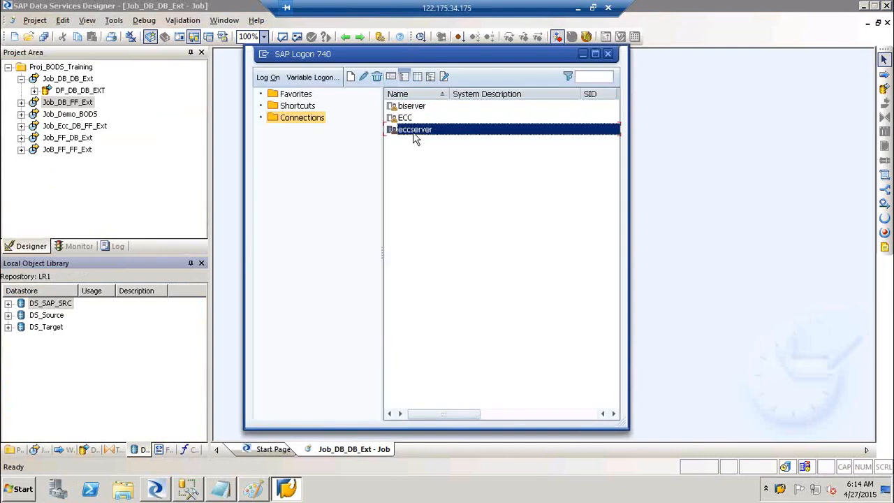
pyautogui.click(408, 117)
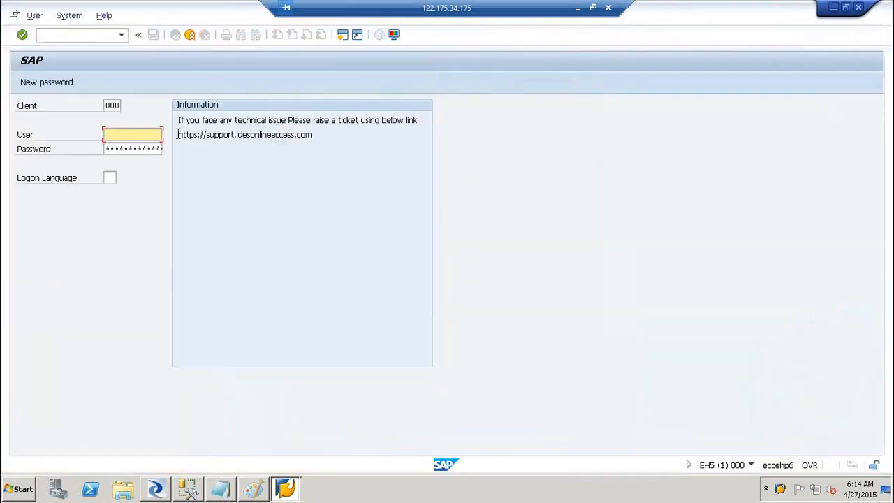
pyautogui.write('Rakesh')
pyautogui.press('Tab')
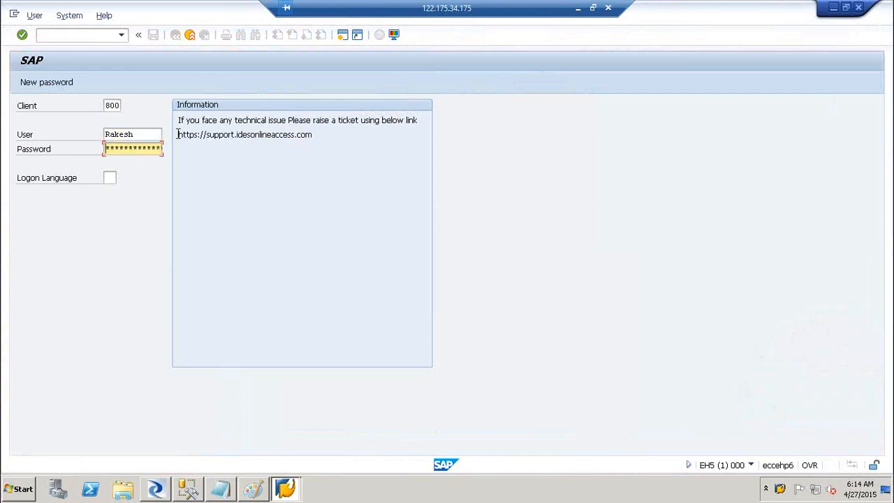
pyautogui.press('Return')
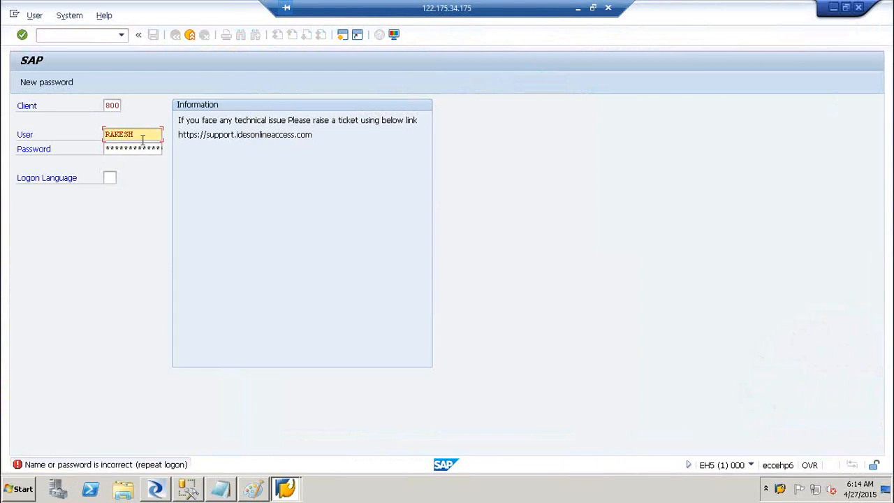
pyautogui.click(860, 10)
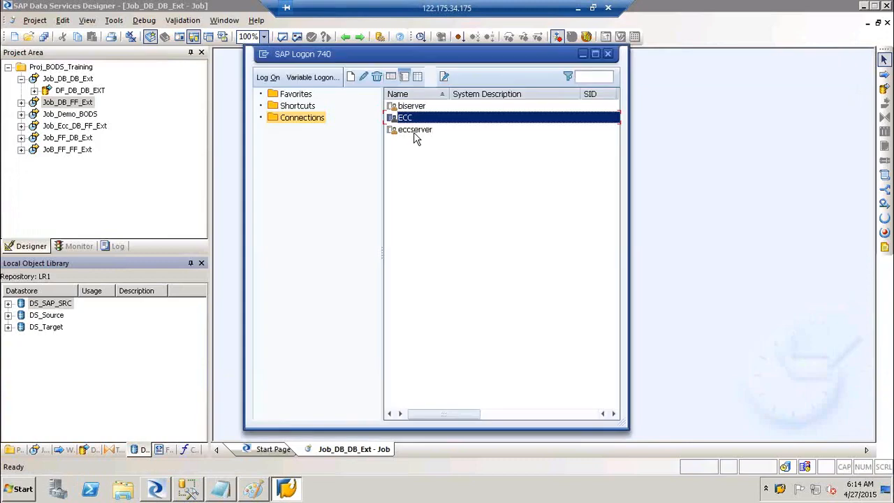
# Check the eccserver connection's properties without changes, then log on to eccserver.
pyautogui.rightClick(414, 130)
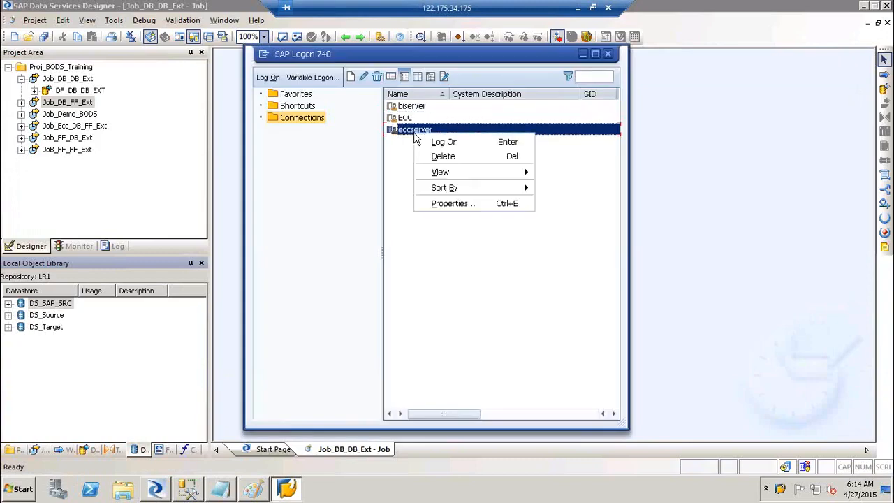
pyautogui.click(454, 203)
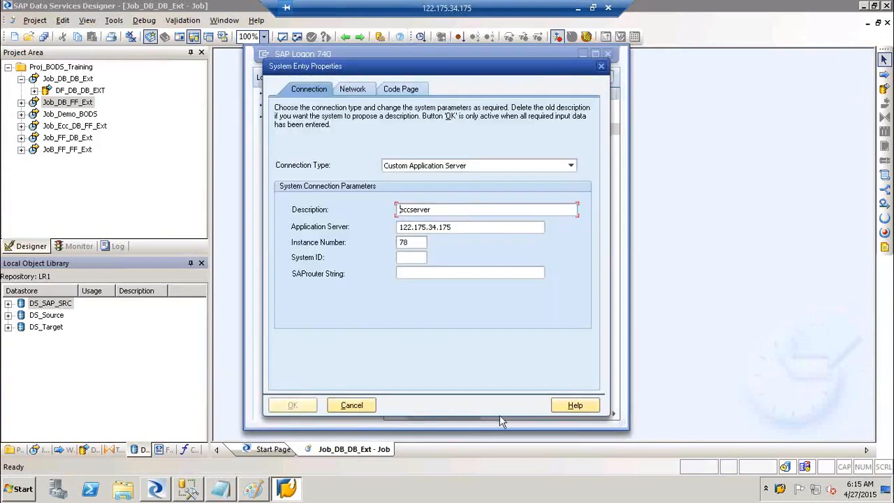
pyautogui.click(352, 405)
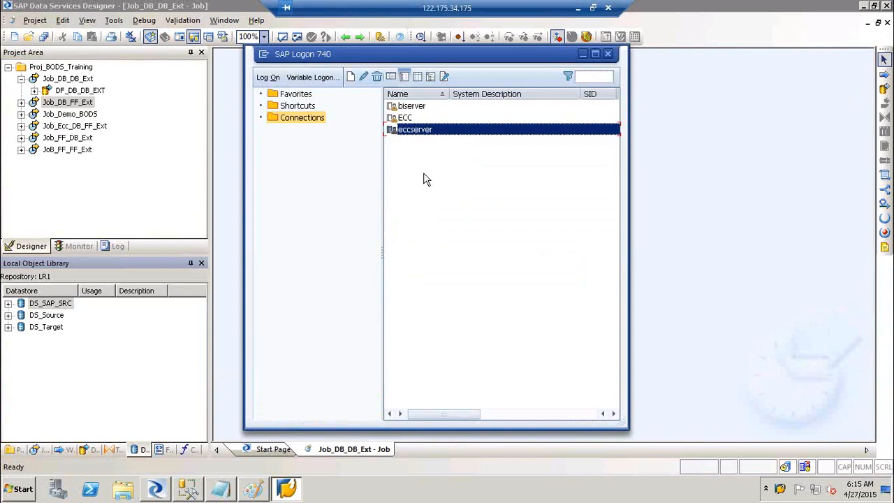
pyautogui.doubleClick(413, 128)
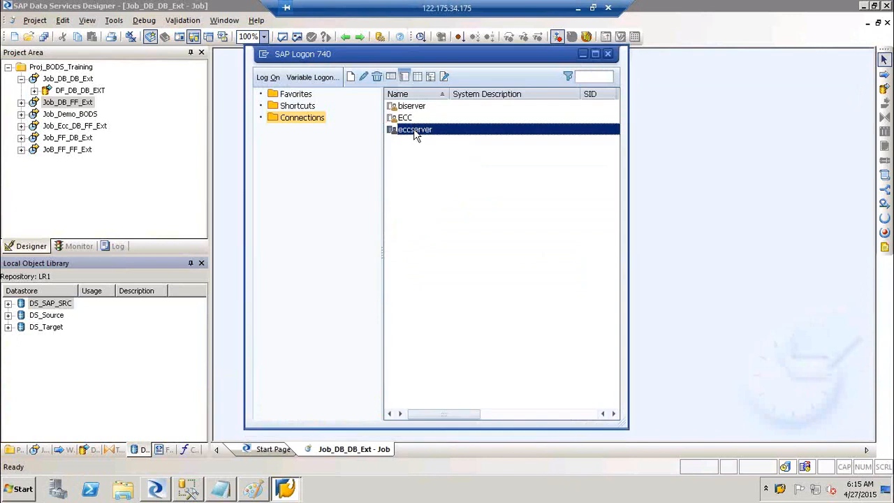
# Log on to eccserver by entering the user name and password.
pyautogui.write('Rakesh')
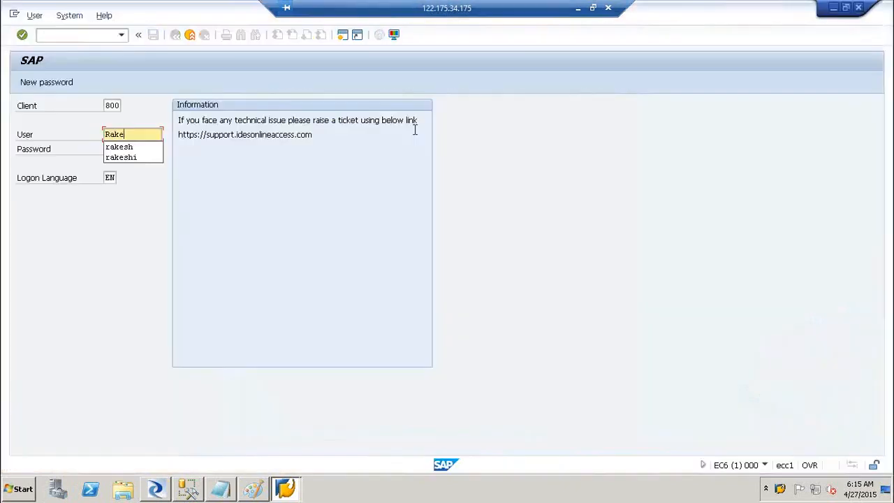
pyautogui.press('Tab')
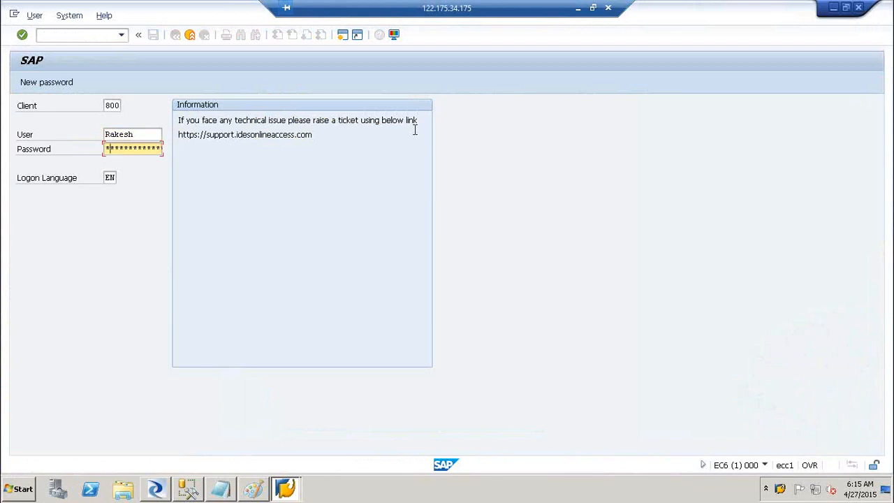
pyautogui.press('Return')
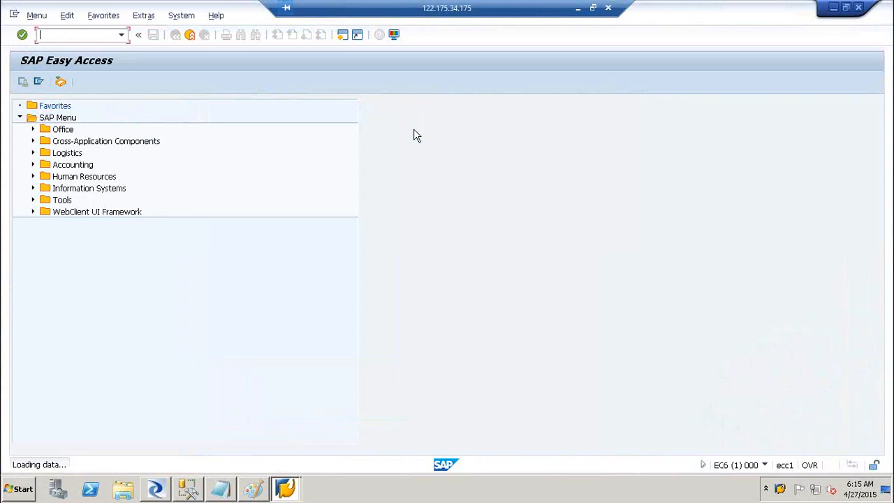
# Run transaction SE11 to open the ABAP Dictionary, then switch between Designer and SAP windows.
pyautogui.write('se11')
pyautogui.press('Return')
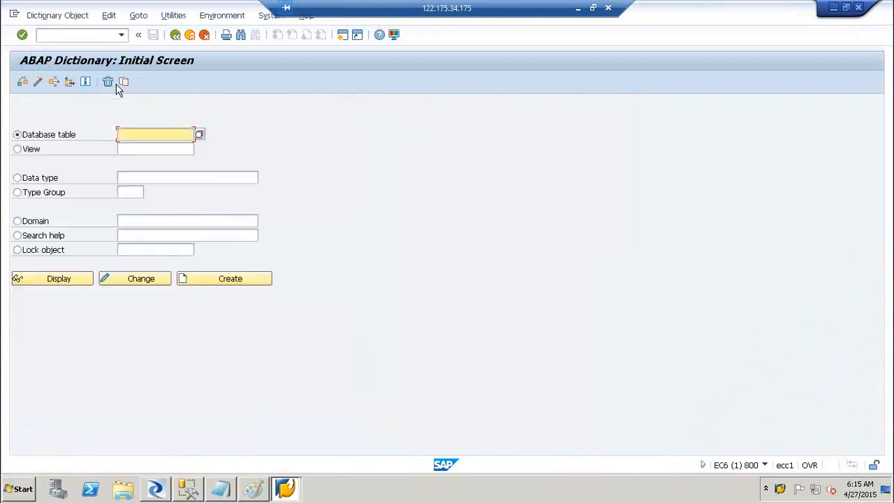
pyautogui.click(156, 488)
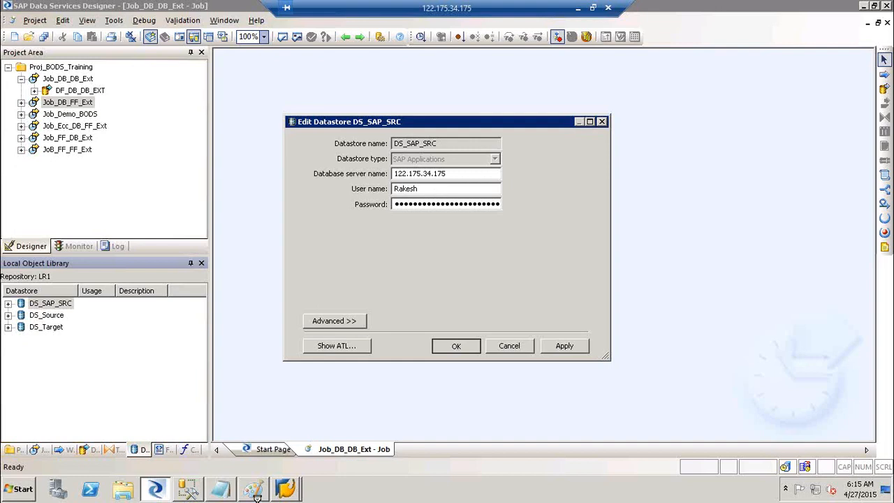
pyautogui.click(286, 488)
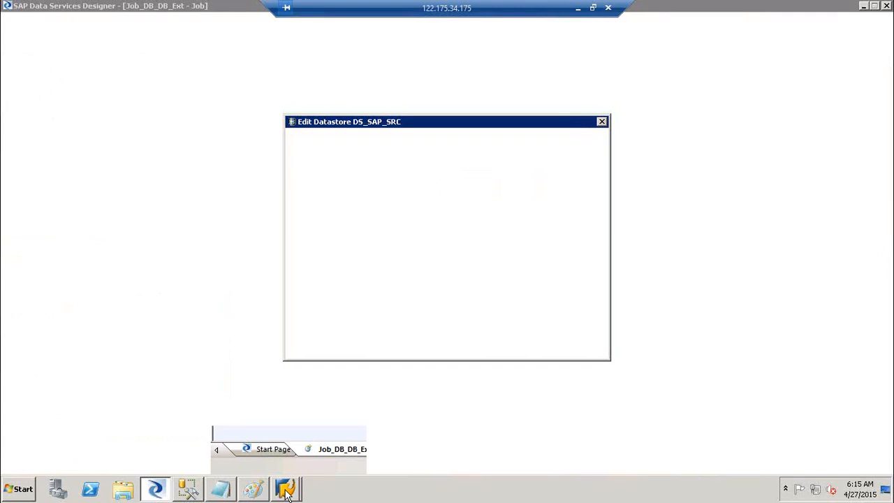
# Display database table MARC in the ABAP Dictionary and select its short description.
pyautogui.click(295, 464)
pyautogui.write('MARC')
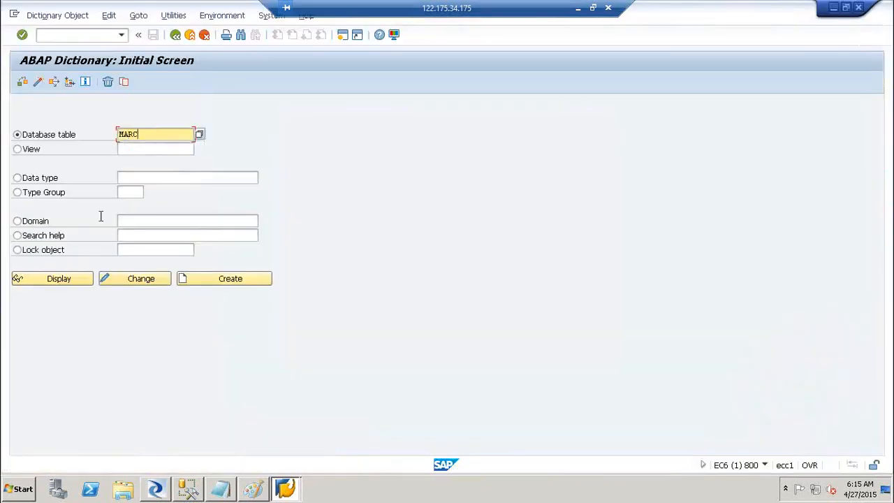
pyautogui.click(70, 281)
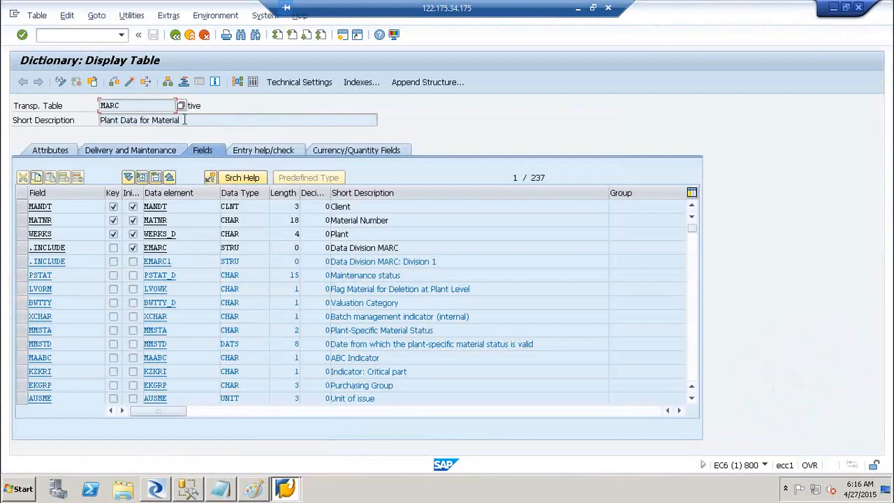
pyautogui.moveTo(180, 119); pyautogui.dragTo(73, 112)
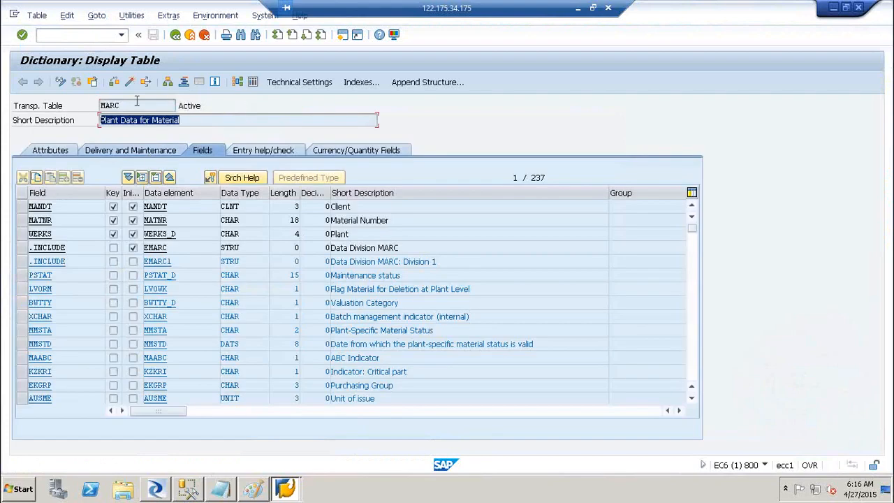
# Switch the display to table MARD, select its description, then select DS_SAP_SRC in Designer.
pyautogui.click(95, 87)
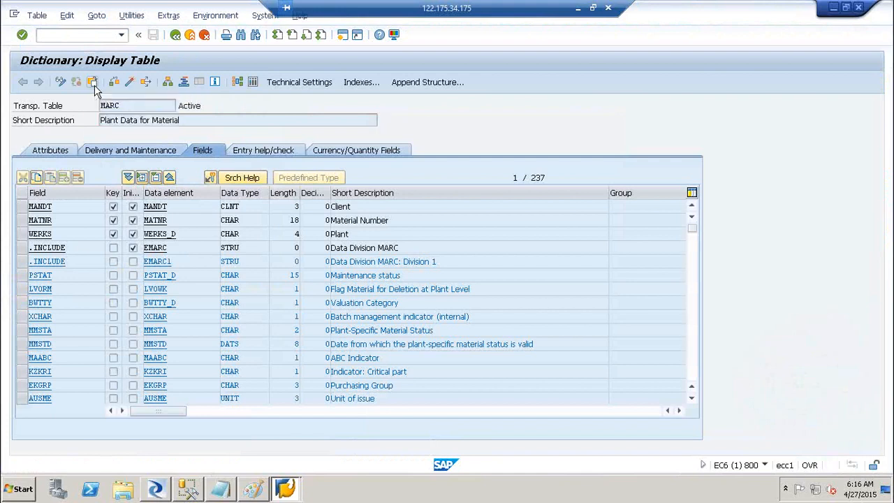
pyautogui.press('BackSpace')
pyautogui.write('D')
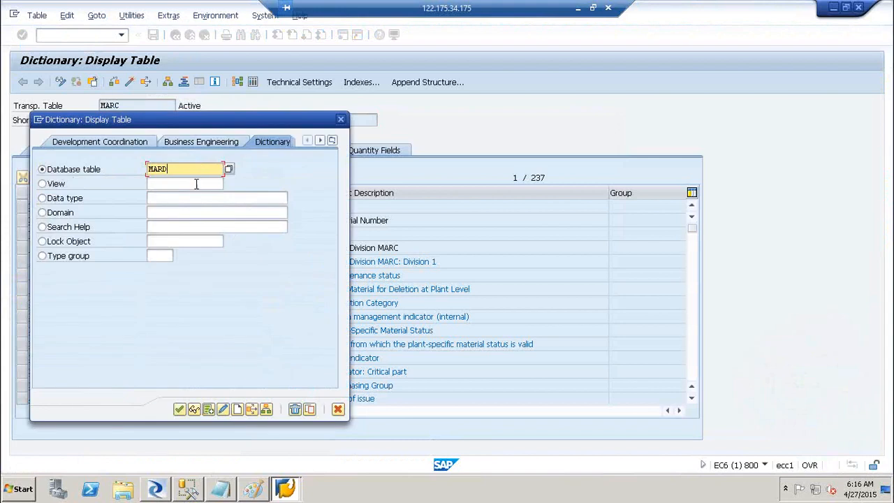
pyautogui.click(179, 410)
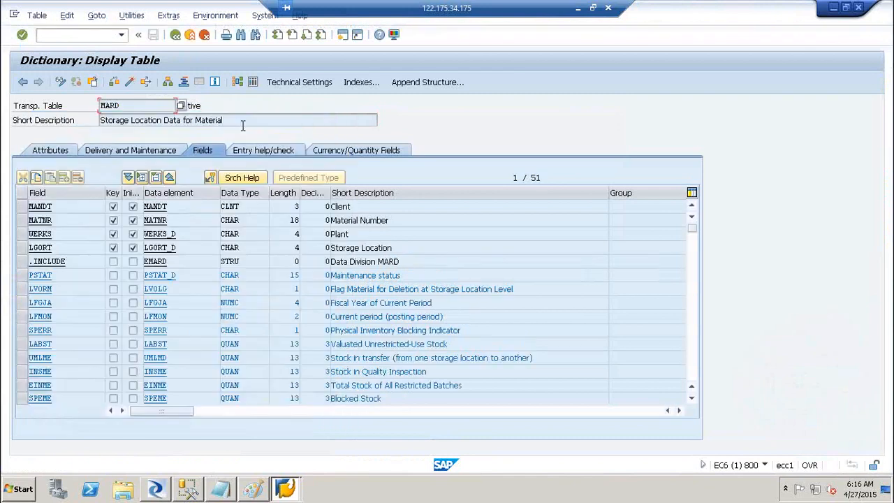
pyautogui.moveTo(236, 122); pyautogui.dragTo(81, 140)
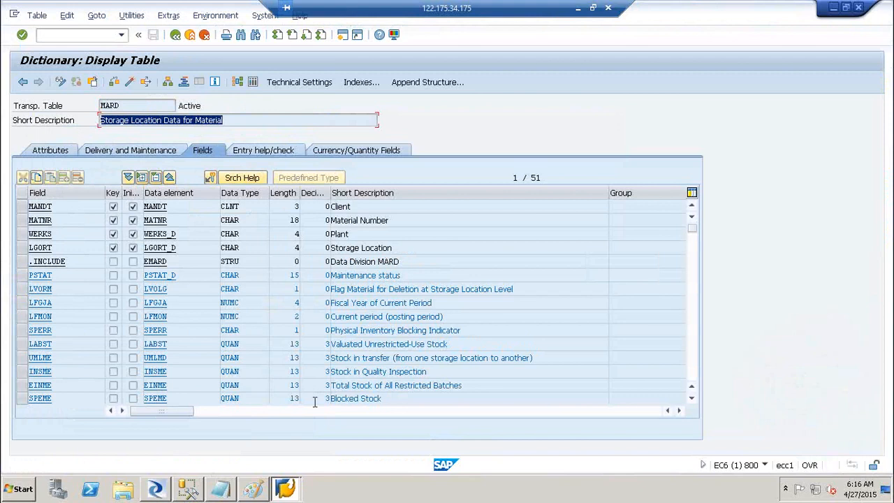
pyautogui.click(156, 490)
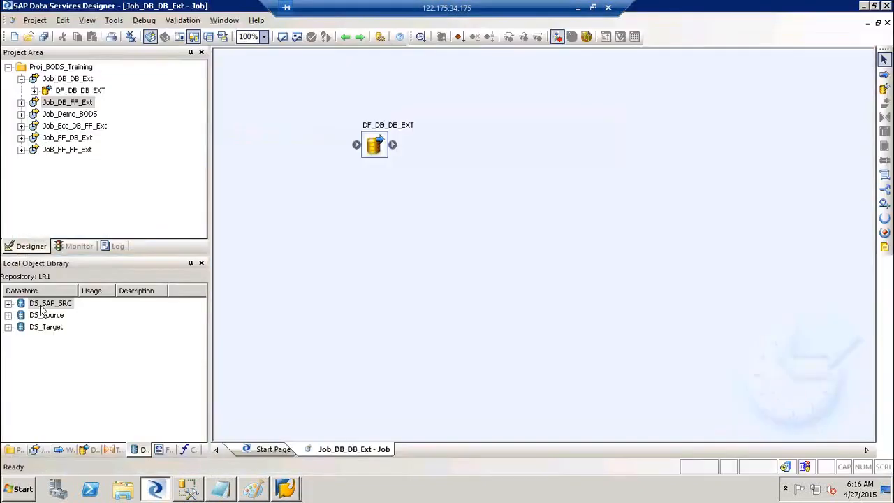
pyautogui.click(43, 305)
# Search DS_SAP_SRC's External Data for tables whose name contains MARC.
pyautogui.rightClick(40, 308)
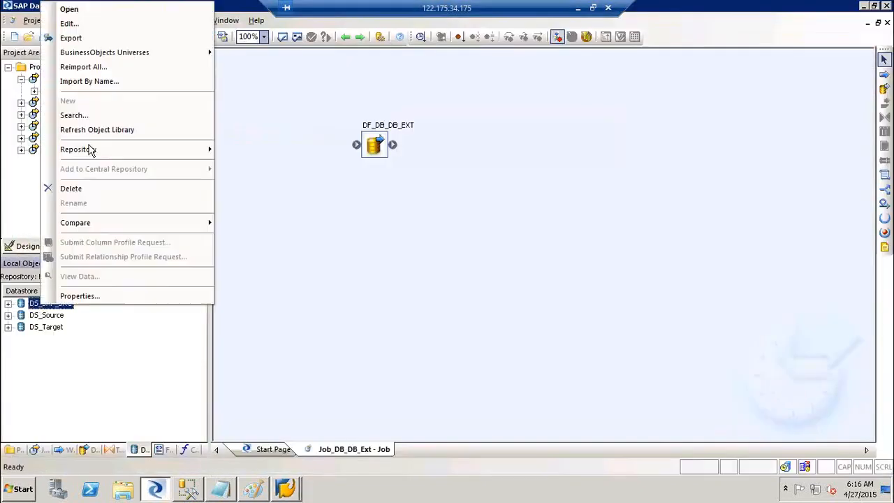
pyautogui.click(98, 119)
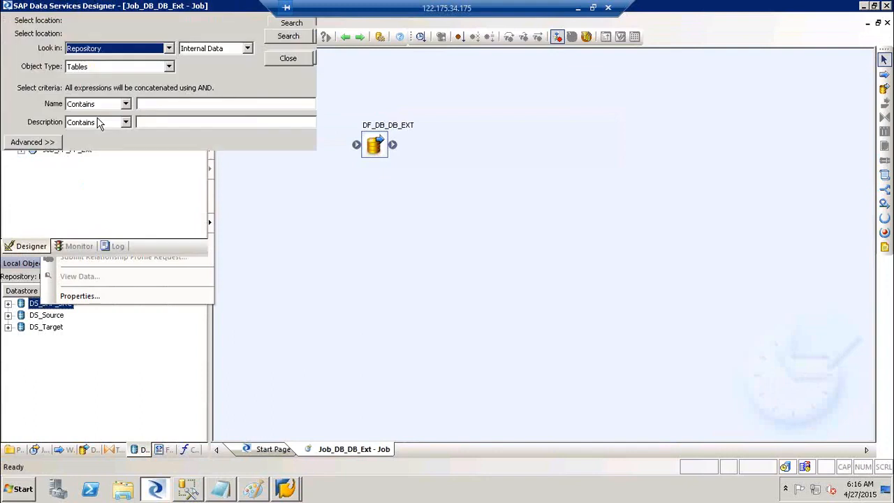
pyautogui.write('MARC')
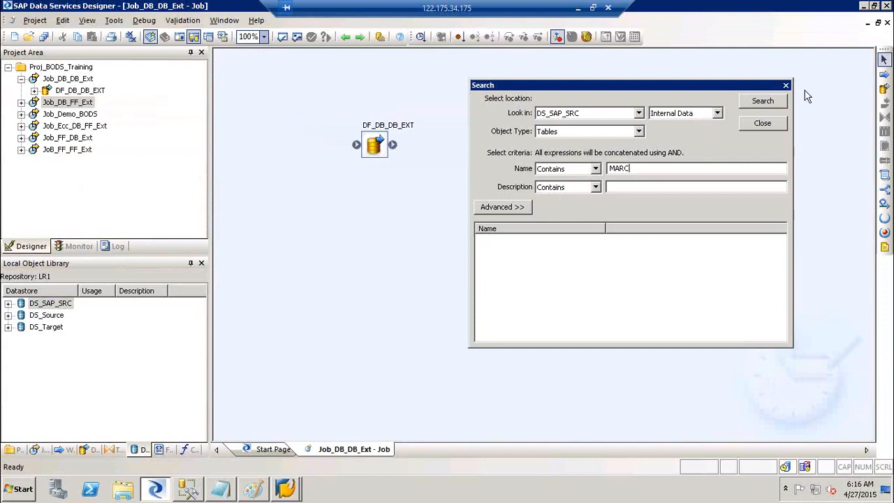
pyautogui.click(681, 118)
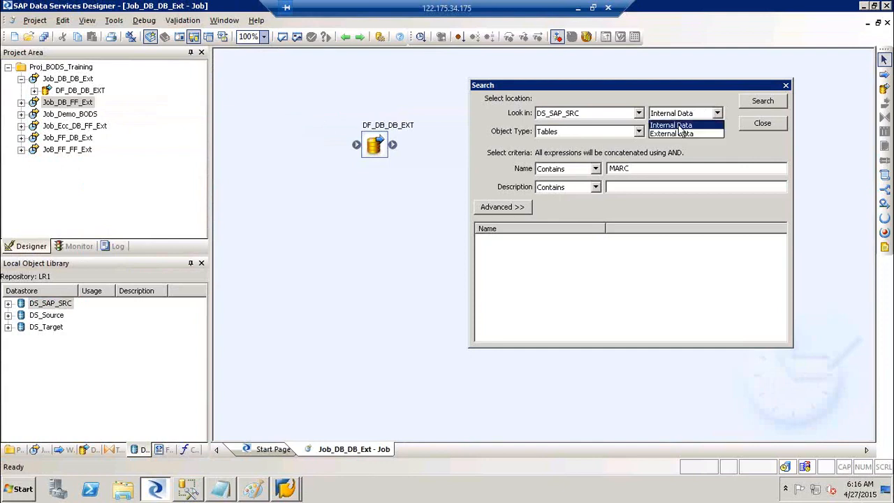
pyautogui.click(686, 133)
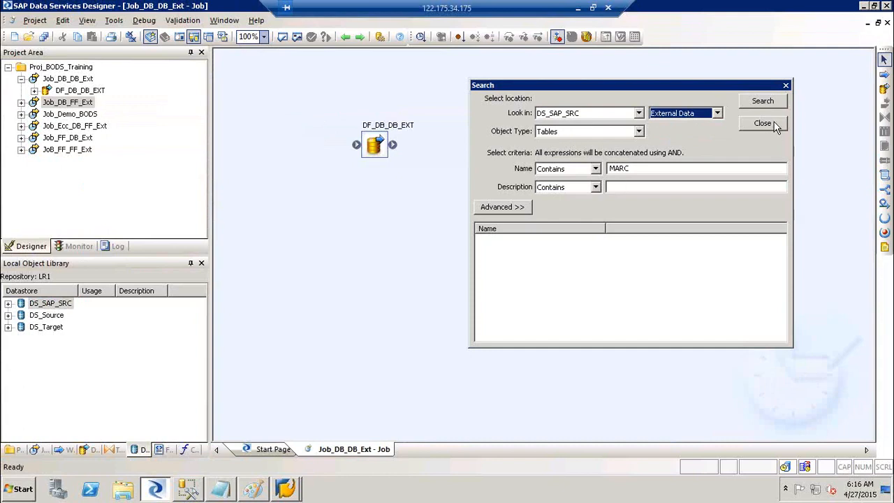
pyautogui.click(763, 102)
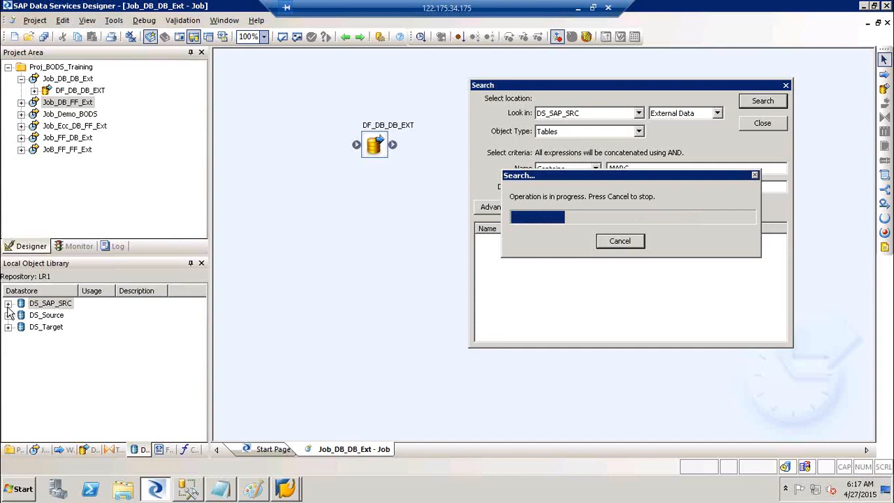
pyautogui.click(222, 490)
# Type the 'Re-Usability ( Object)' heading and the line 'Object --> Job, WF, DF, table, Data store, Tranformation, FF'.
pyautogui.press('Return')
pyautogui.press('Return')
pyautogui.write('Re-Usability')
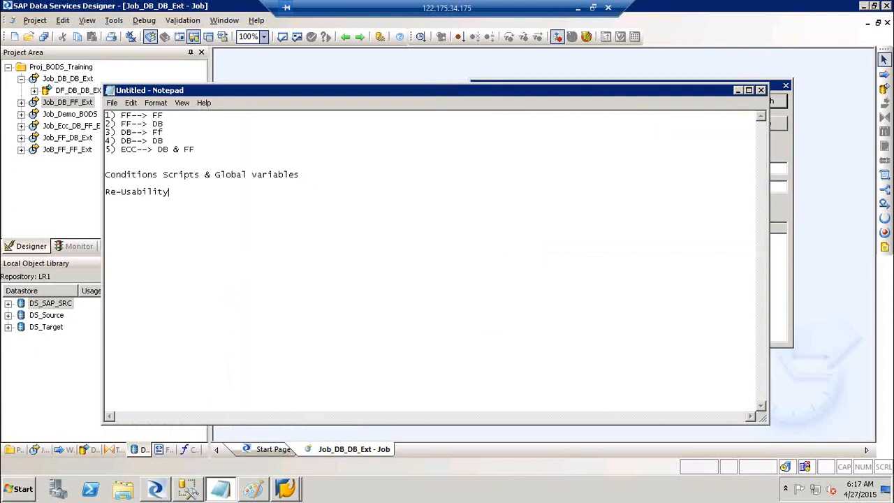
pyautogui.write(' ( Object)')
pyautogui.press('Return')
pyautogui.press('Return')
pyautogui.write('Objedt')
pyautogui.press('BackSpace')
pyautogui.write('ct')
pyautogui.press('BackSpace')
pyautogui.press('BackSpace')
pyautogui.press('BackSpace')
pyautogui.write('ct --> Job,m')
pyautogui.press('BackSpace')
pyautogui.write('WF,')
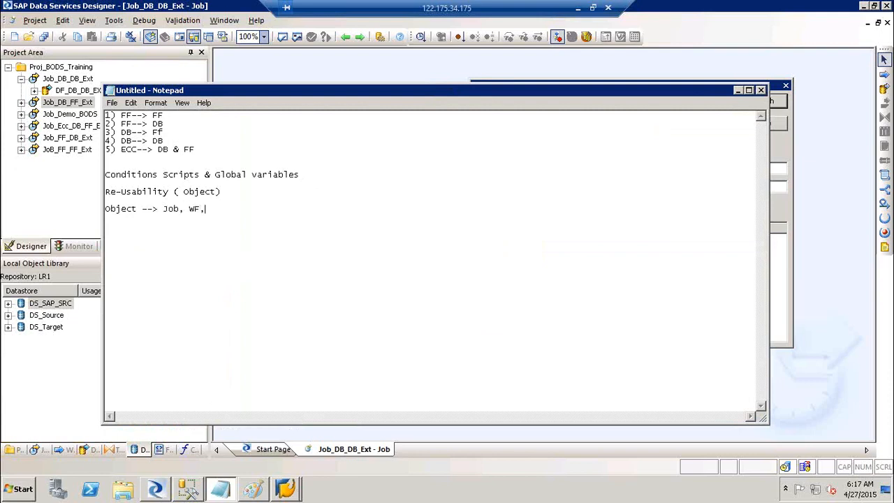
pyautogui.write('DF,table, Data store, Tranformation')
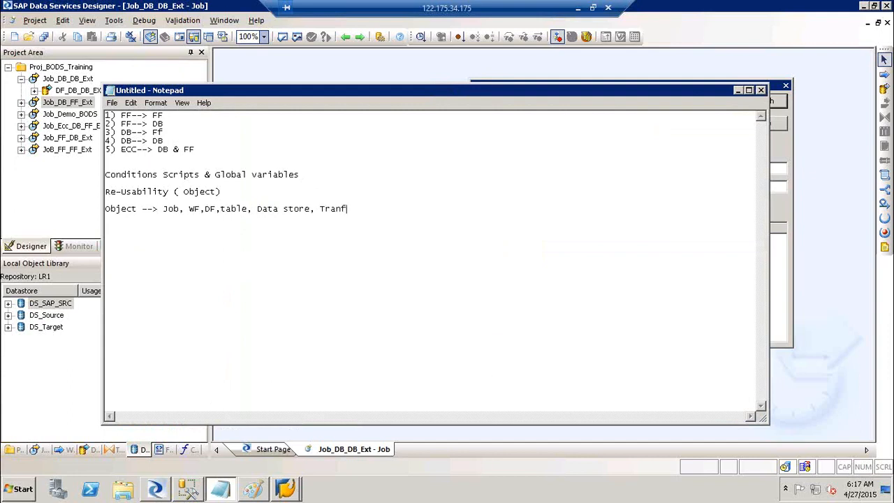
pyautogui.write(', FF')
# Add 'Single Use Object' and 'Re-Usable Object' lines to the notes.
pyautogui.click(737, 91)
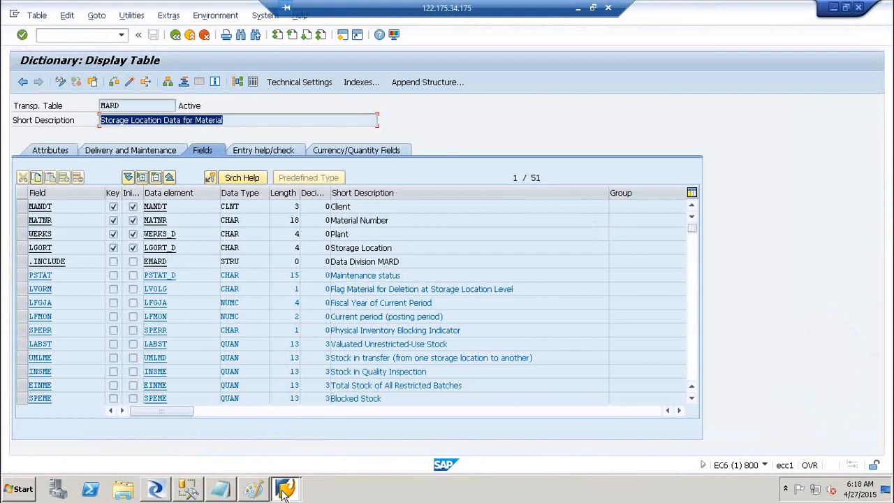
pyautogui.click(284, 491)
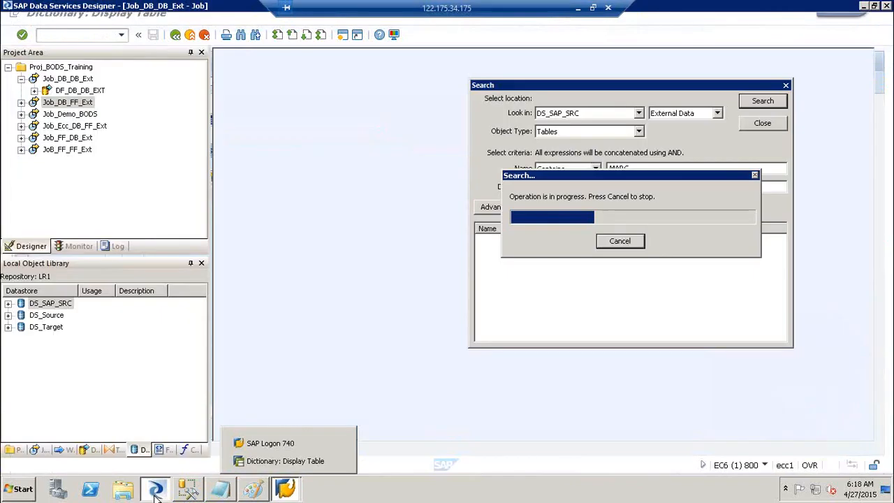
pyautogui.click(514, 279)
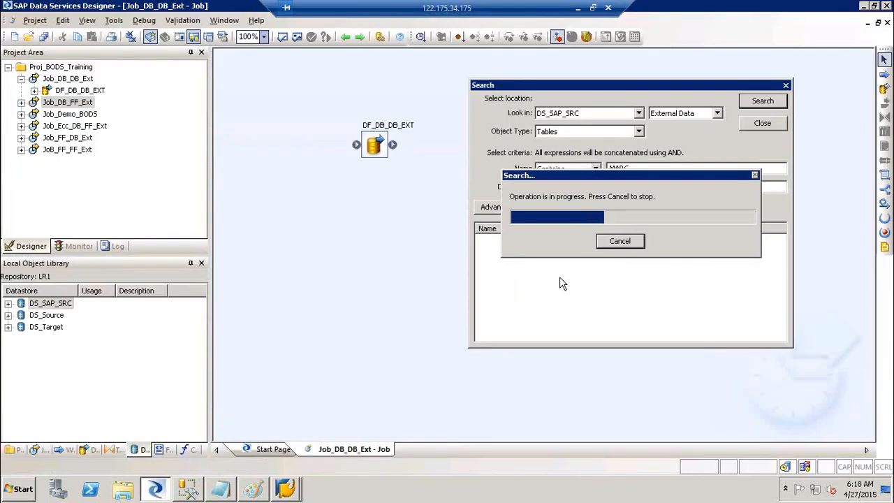
pyautogui.click(218, 491)
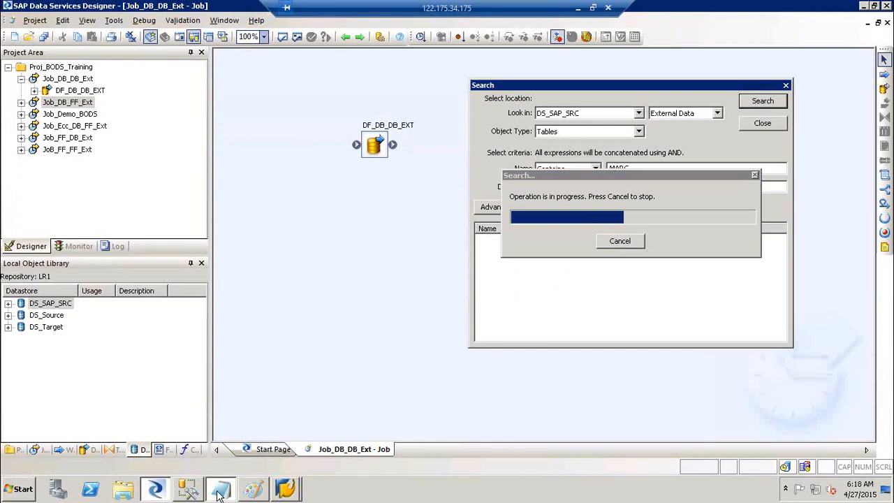
pyautogui.press('Return')
pyautogui.press('Return')
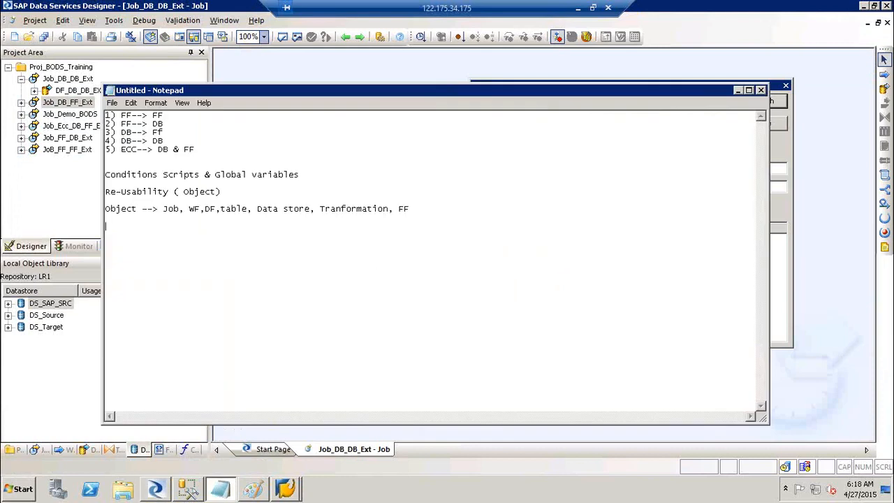
pyautogui.write('Re')
pyautogui.write('-')
pyautogui.write('Single Use')
pyautogui.write(' Object')
pyautogui.click(376, 275)
pyautogui.write('U')
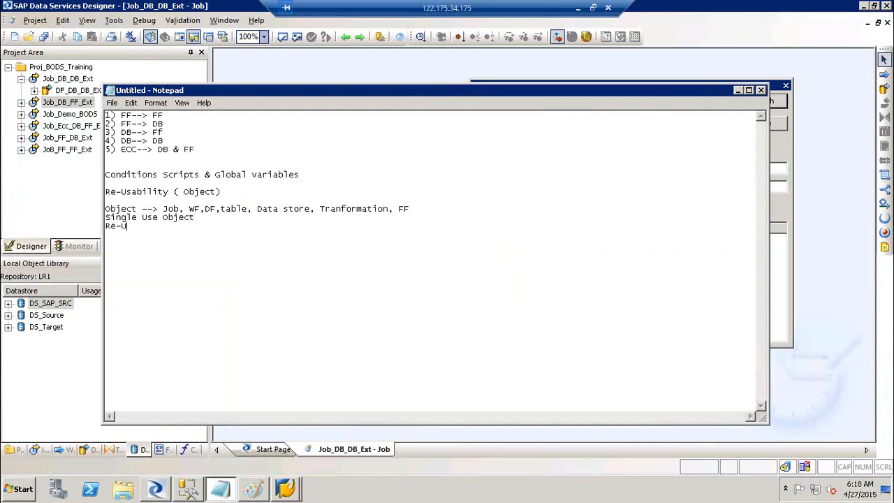
pyautogui.write('sable Object')
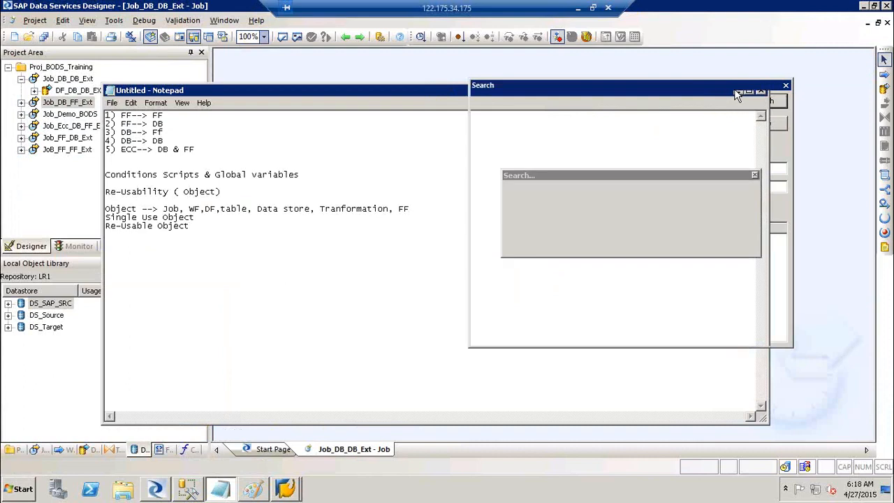
# Import the MARC table from the DS_SAP_SRC search results.
pyautogui.click(735, 90)
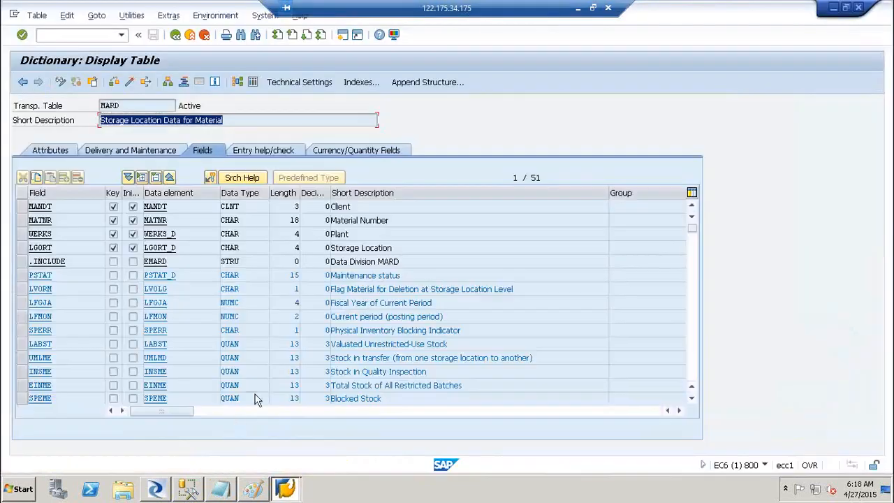
pyautogui.click(155, 489)
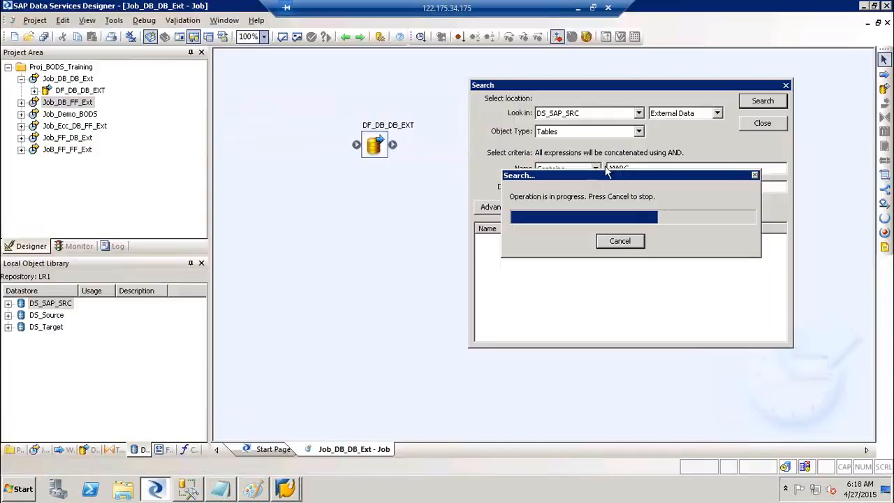
pyautogui.moveTo(602, 175); pyautogui.dragTo(631, 276)
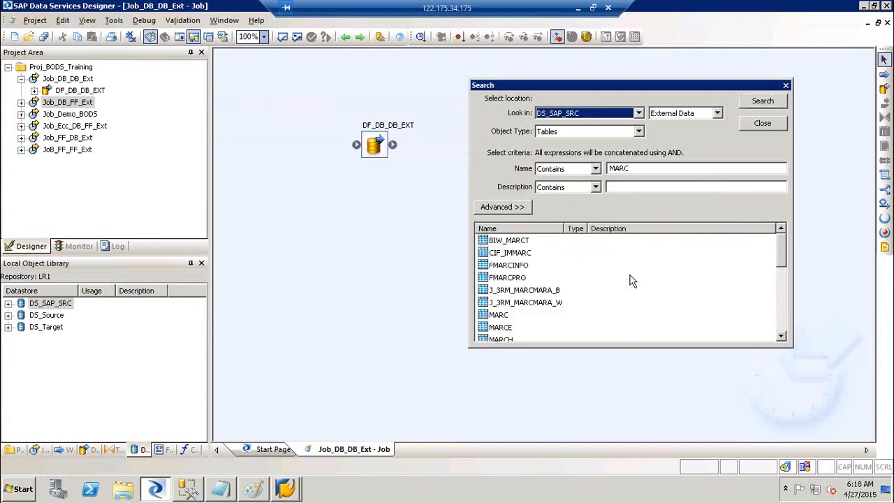
pyautogui.click(497, 315)
pyautogui.rightClick(497, 318)
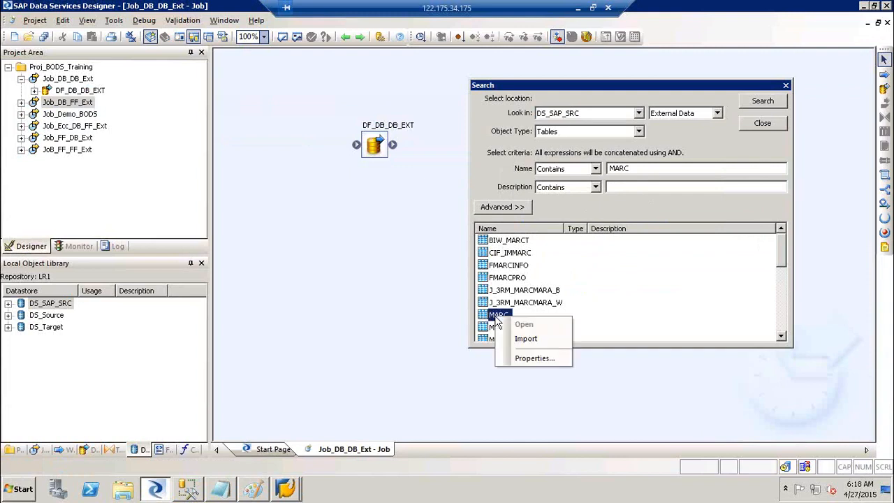
pyautogui.click(527, 340)
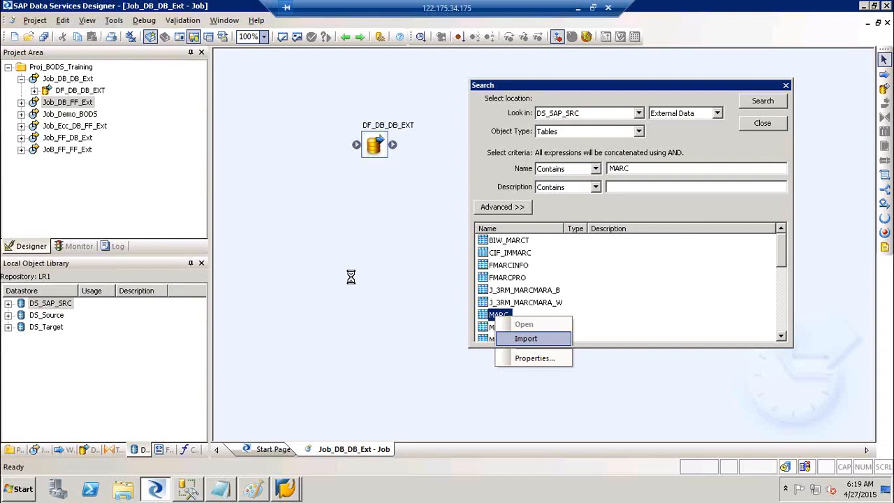
# Label the Extraction box 'MARA Ext' and the Validation box 'MARC EXT' in Paint.
pyautogui.click(255, 489)
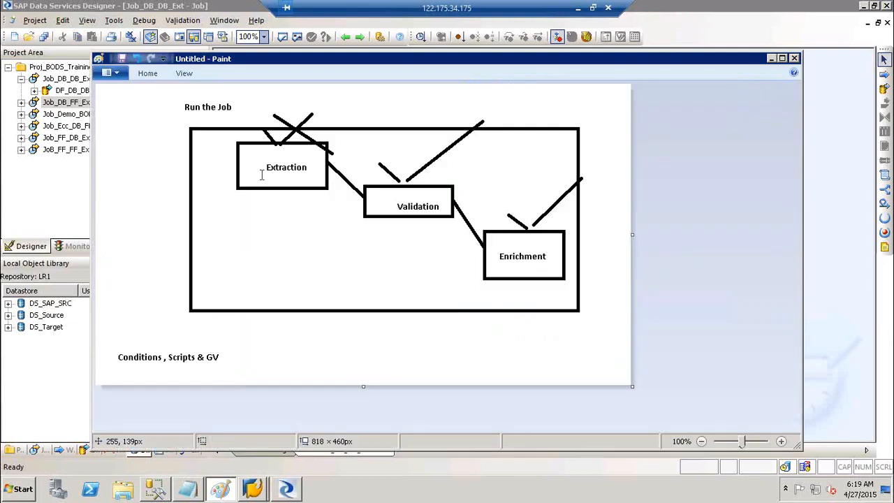
pyautogui.click(260, 169)
pyautogui.write('MARA')
pyautogui.write('Ext')
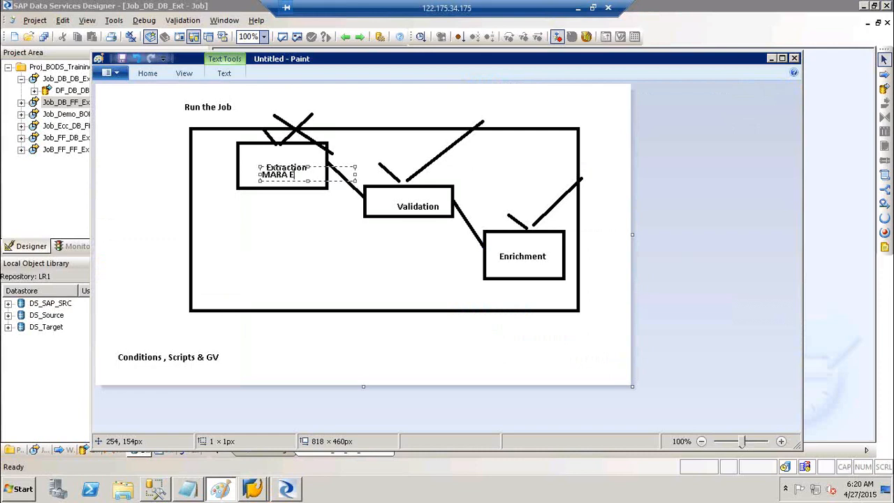
pyautogui.click(378, 193)
pyautogui.click(378, 193)
pyautogui.write('MARC EXT')
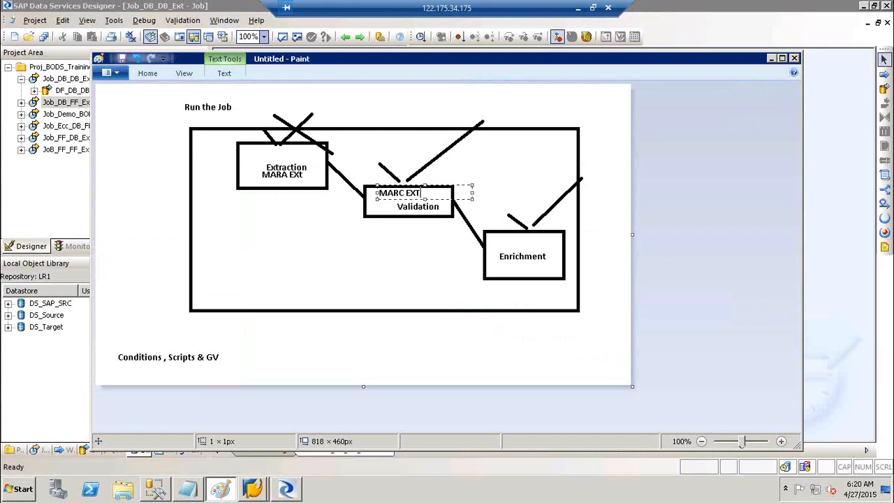
pyautogui.click(500, 242)
# Add 'Join' above the Enrichment box and start another text box by MARA EXt.
pyautogui.click(500, 242)
pyautogui.write('Join')
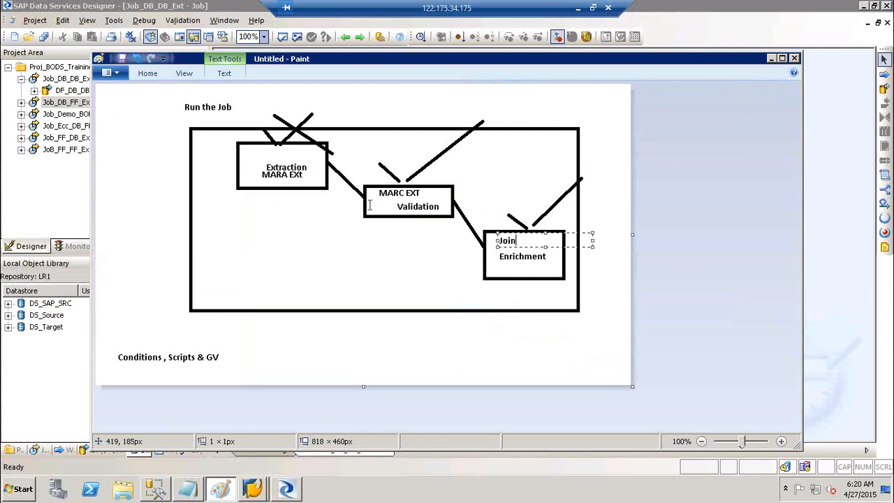
pyautogui.click(315, 167)
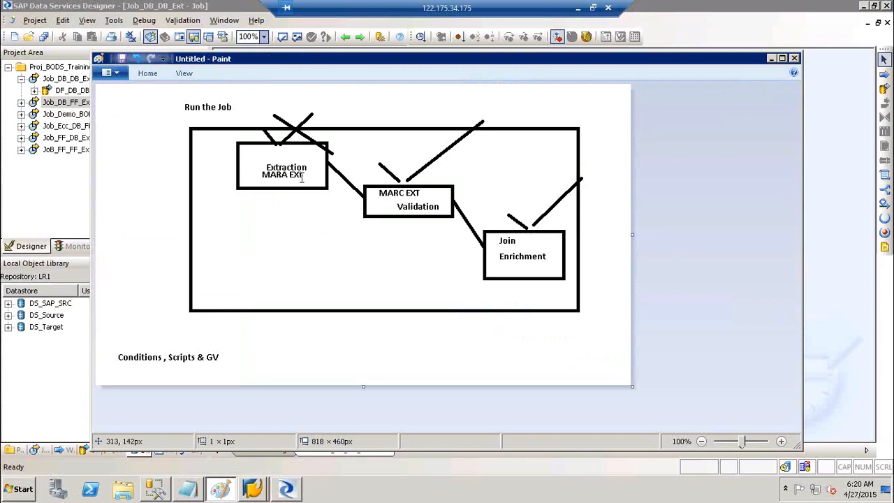
pyautogui.click(299, 170)
pyautogui.moveTo(299, 175); pyautogui.dragTo(257, 175)
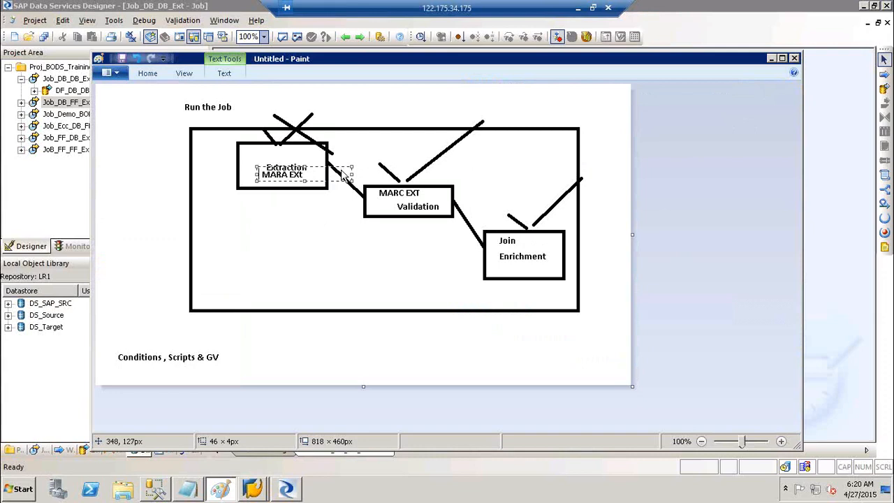
pyautogui.hotkey('alt', 'Tab')
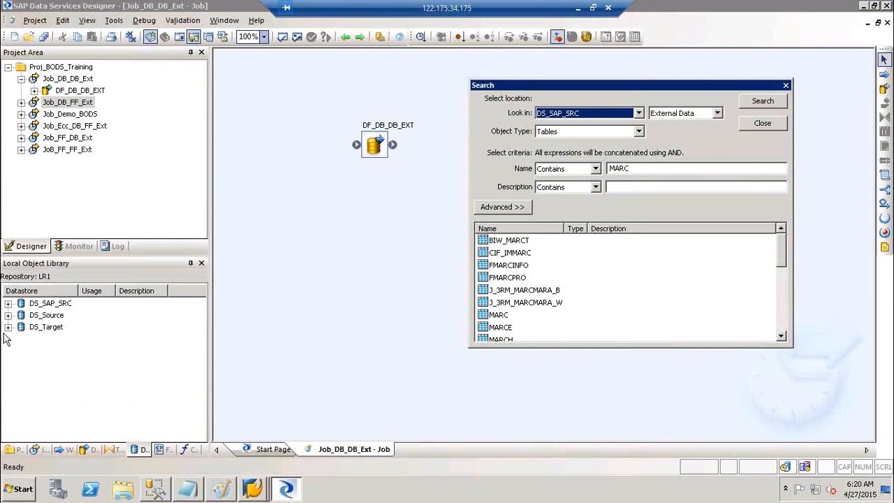
# Show DS_SAP_SRC's imported tables, close the search, and collapse Job_DB_DB_Ext.
pyautogui.click(8, 303)
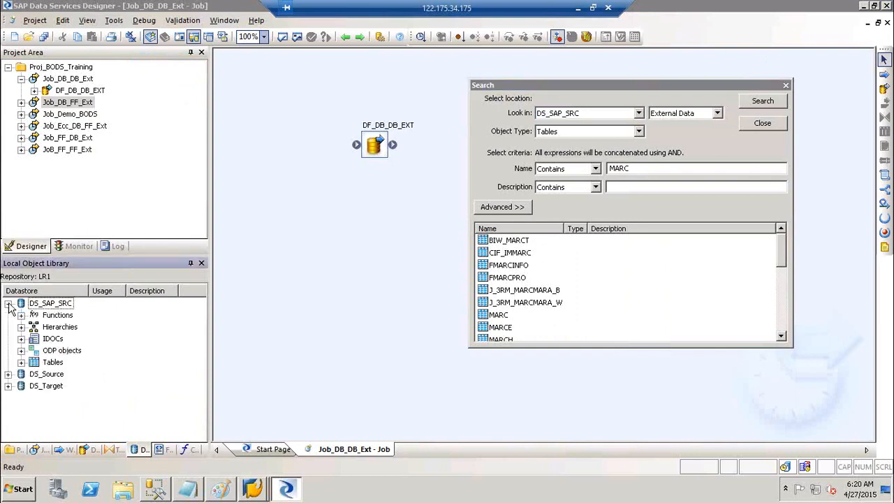
pyautogui.click(21, 362)
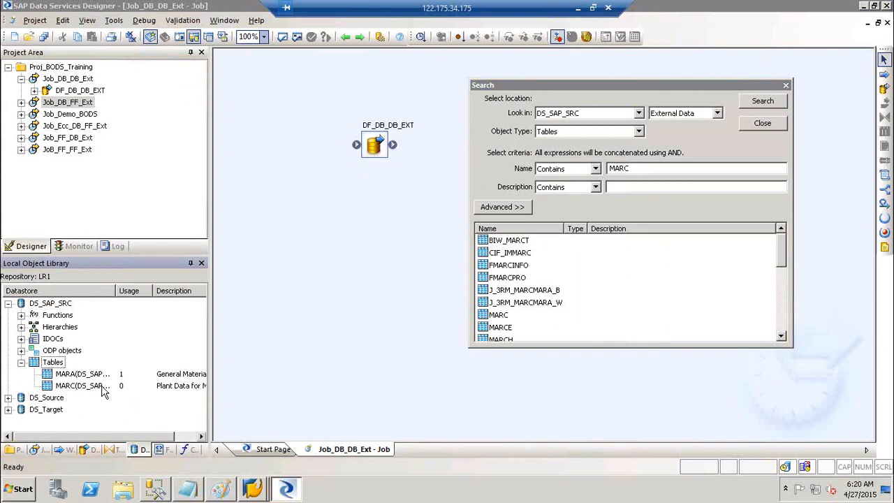
pyautogui.click(767, 127)
pyautogui.click(20, 78)
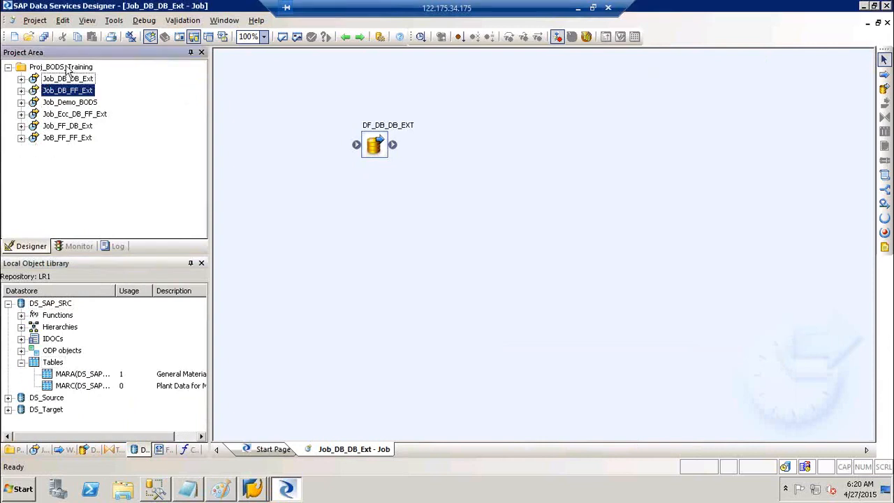
# Create a new batch job named Job_Cond_Scr_GV in Proj_BODS_Training.
pyautogui.rightClick(82, 68)
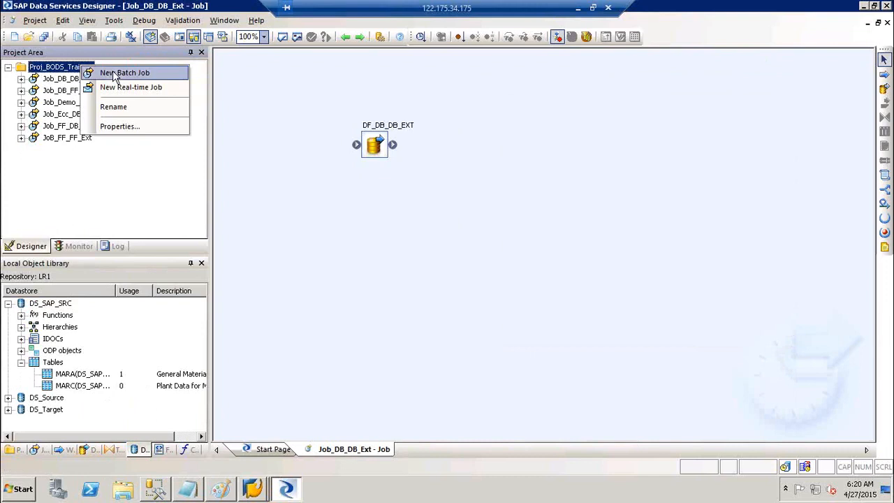
pyautogui.click(112, 73)
pyautogui.write('Job_C')
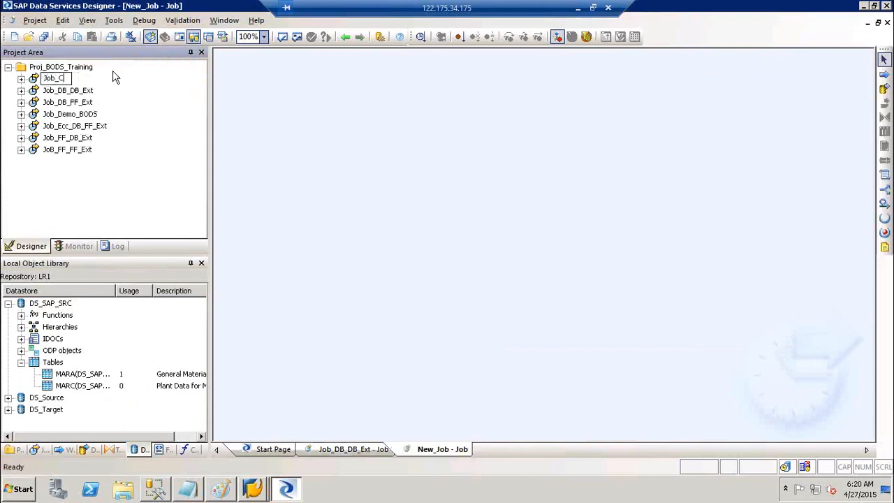
pyautogui.write('ond_Scr_GV')
pyautogui.click(331, 138)
# Place a trial data flow in the job, then delete it.
pyautogui.click(884, 88)
pyautogui.click(485, 145)
pyautogui.write('DF')
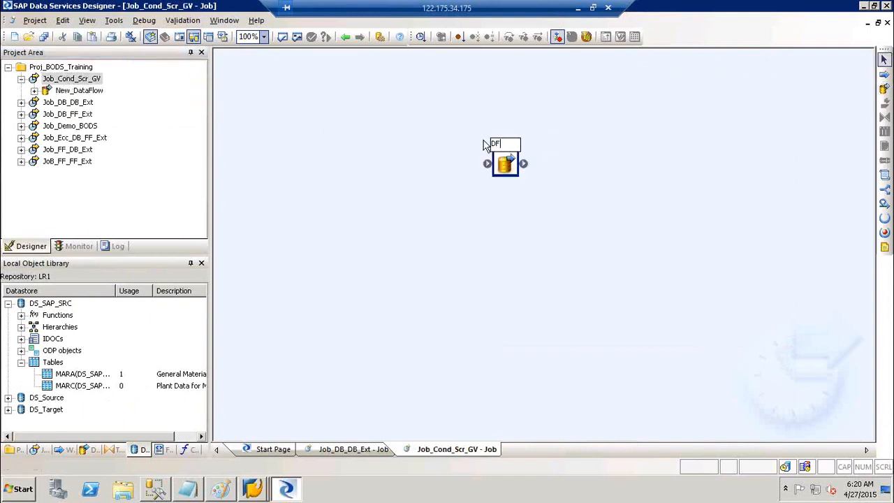
pyautogui.press('BackSpace')
pyautogui.press('BackSpace')
pyautogui.click(509, 164)
pyautogui.press('Delete')
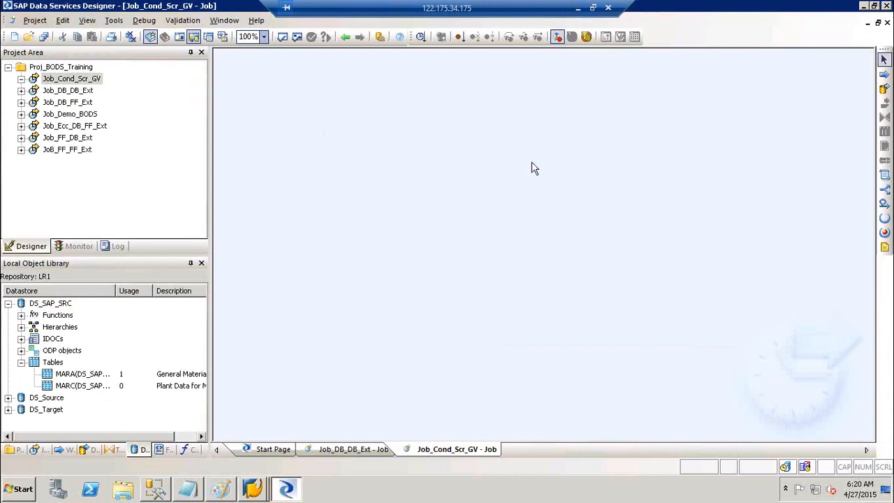
# Add three conditionals named Cond_MARA, COND_MARC and Cond_Join, stepping diagonally down the canvas.
pyautogui.click(884, 189)
pyautogui.click(340, 138)
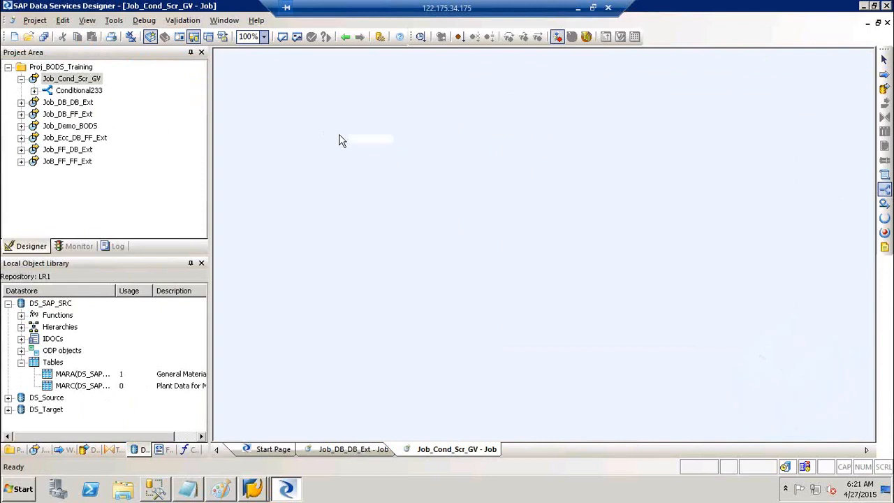
pyautogui.write('Cond_')
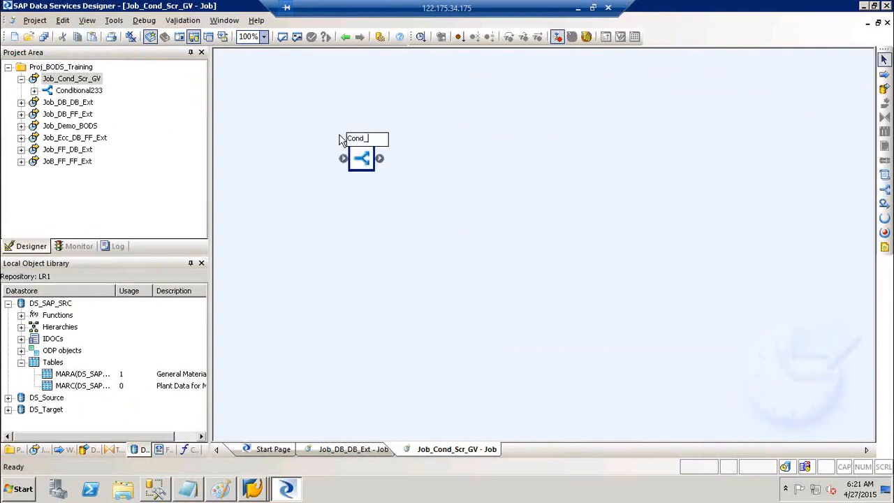
pyautogui.write('MARA')
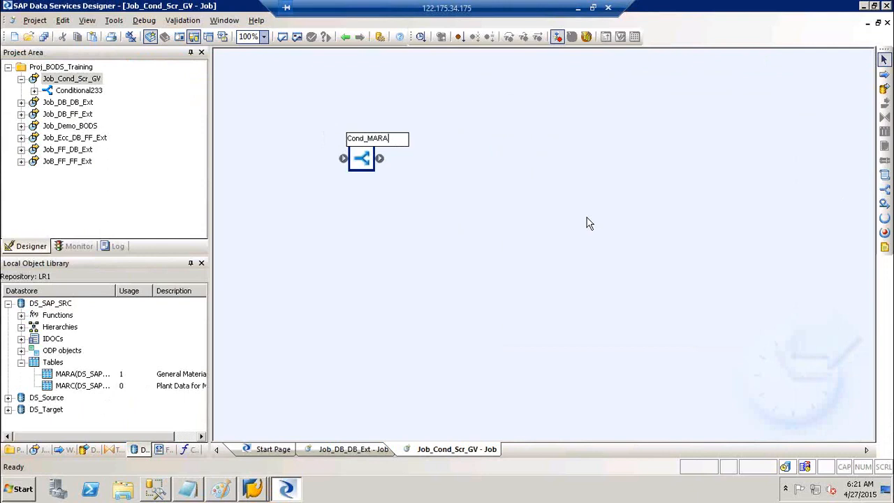
pyautogui.click(586, 217)
pyautogui.click(886, 190)
pyautogui.click(448, 194)
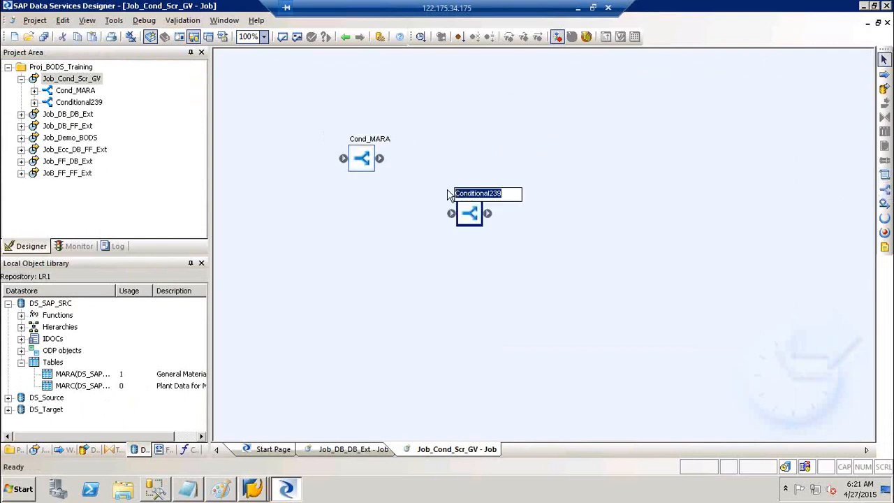
pyautogui.write('COND_MARC')
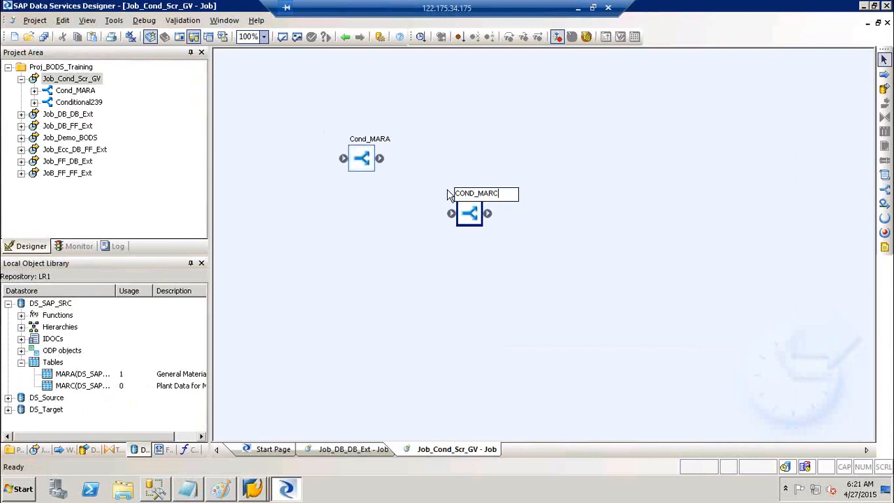
pyautogui.click(574, 242)
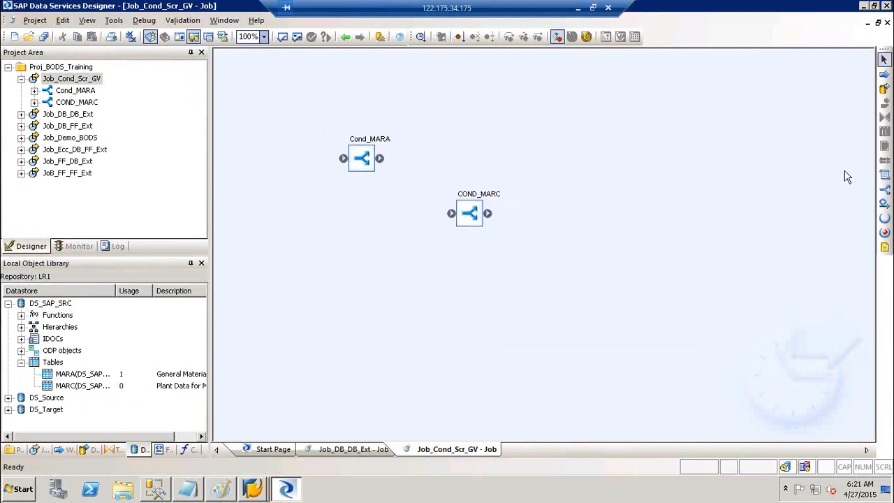
pyautogui.click(886, 190)
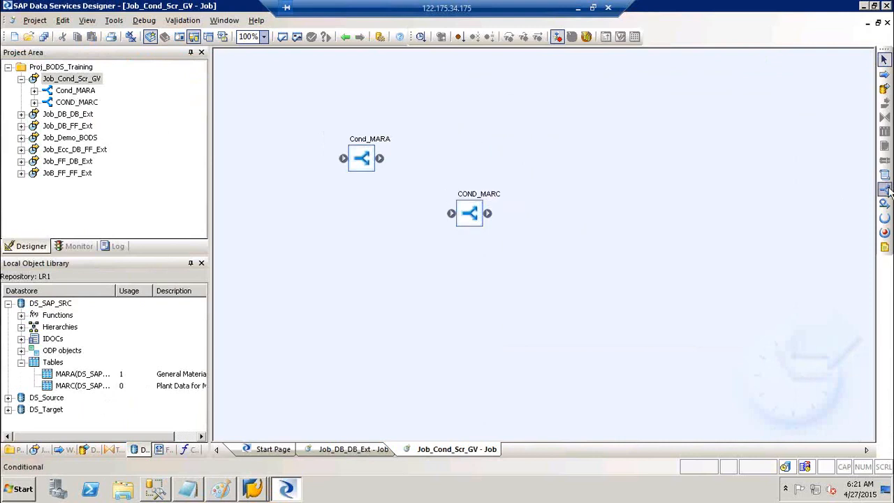
pyautogui.click(540, 245)
pyautogui.write('Cond')
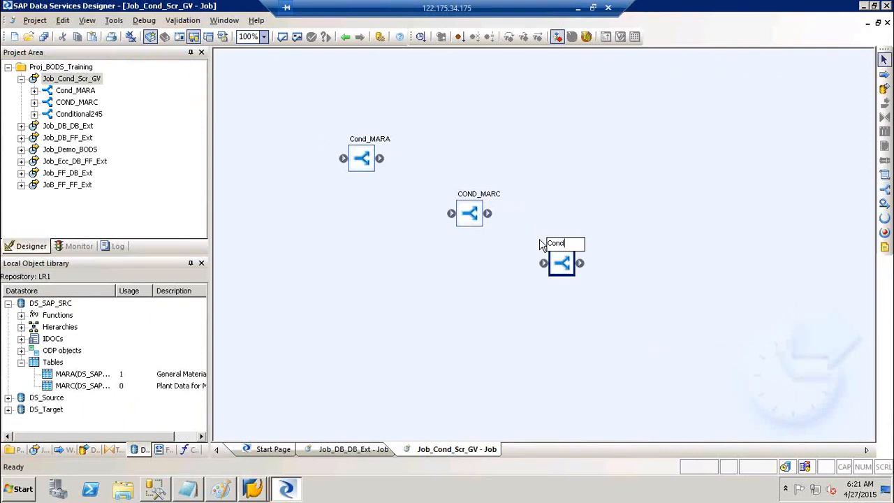
pyautogui.write('_Join')
pyautogui.click(644, 186)
# Place a script named Scr_init above Cond_MARA and tighten the diagonal layout of the conditionals.
pyautogui.moveTo(369, 169); pyautogui.dragTo(372, 182)
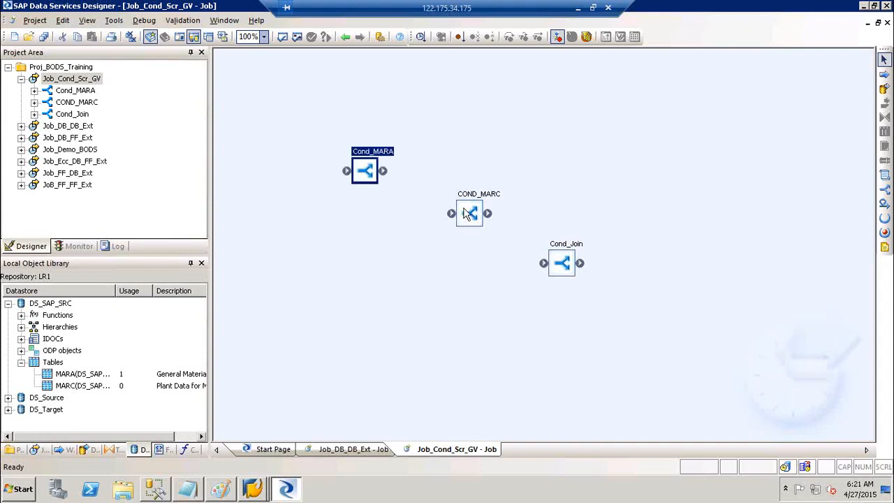
pyautogui.moveTo(474, 224); pyautogui.dragTo(464, 211)
pyautogui.moveTo(551, 268); pyautogui.dragTo(554, 257)
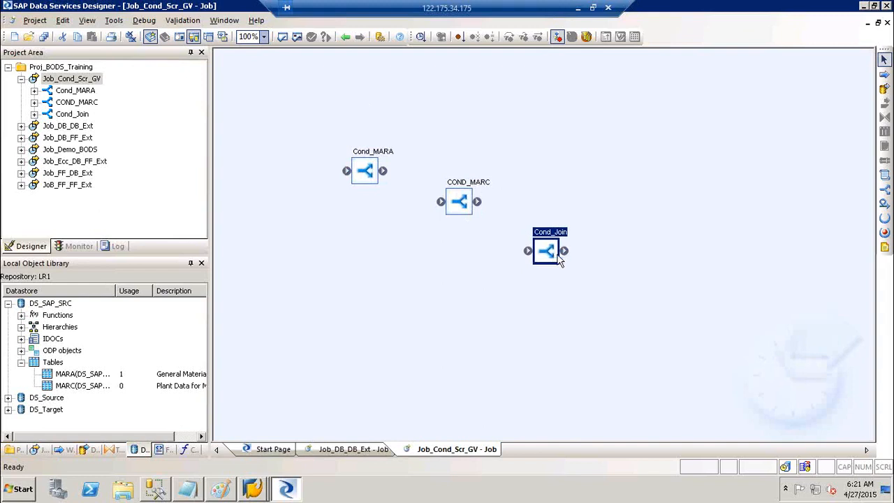
pyautogui.click(883, 183)
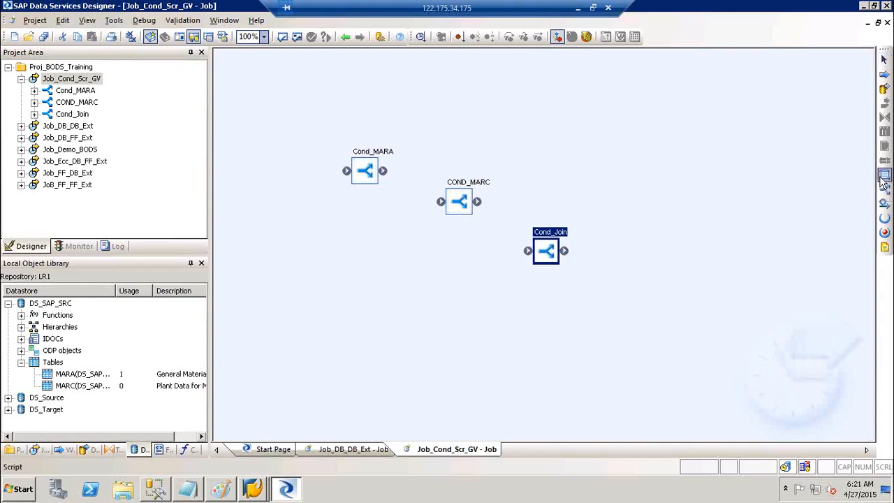
pyautogui.click(281, 120)
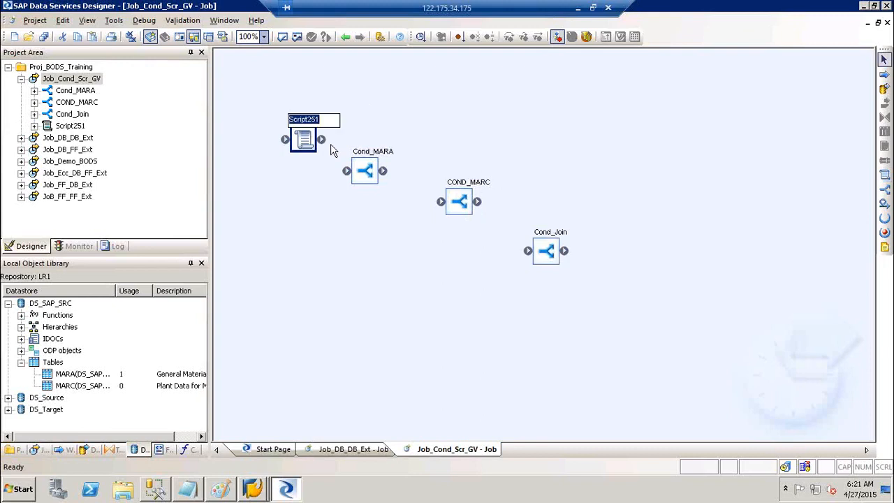
pyautogui.write('Scr_i')
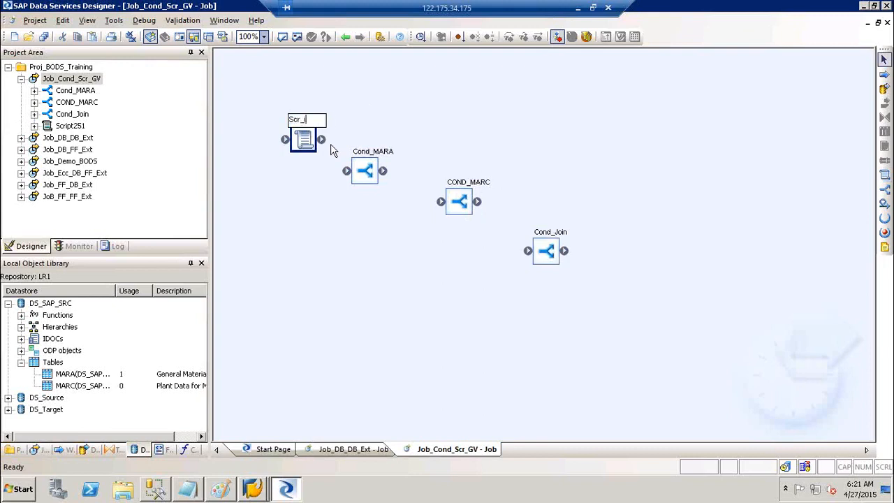
pyautogui.write('nit')
pyautogui.click(305, 146)
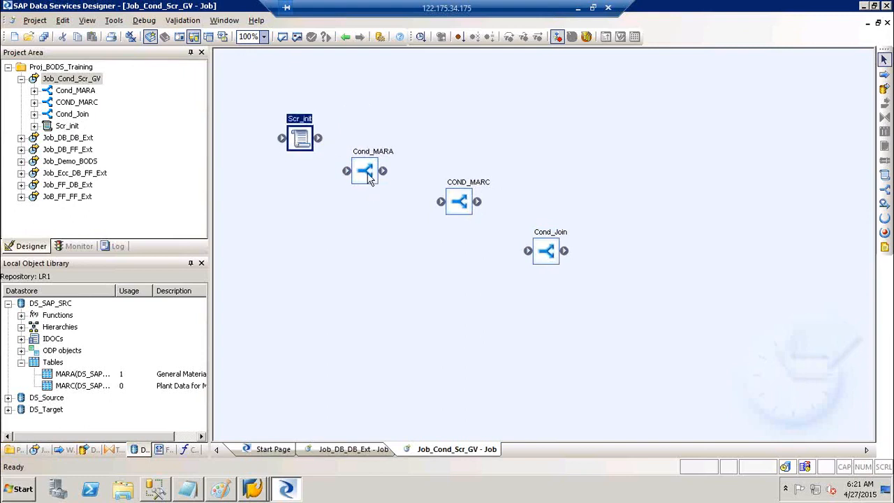
pyautogui.moveTo(371, 173); pyautogui.dragTo(375, 171)
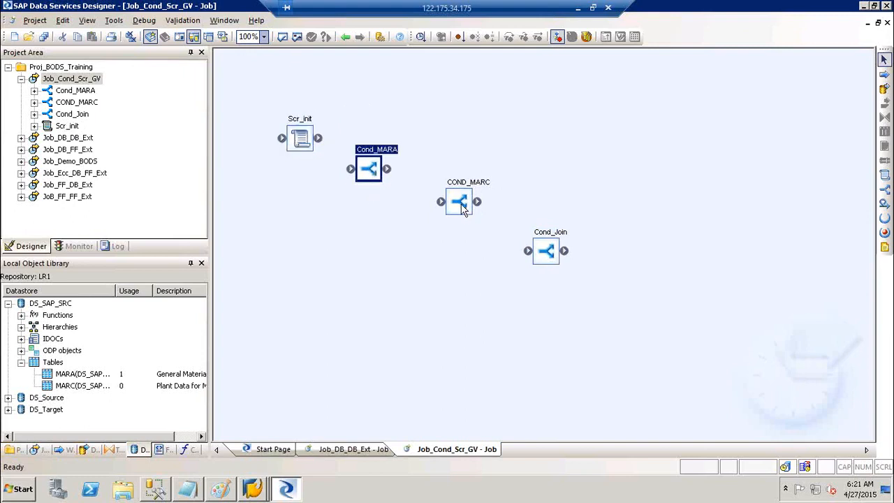
pyautogui.moveTo(459, 206); pyautogui.dragTo(435, 207)
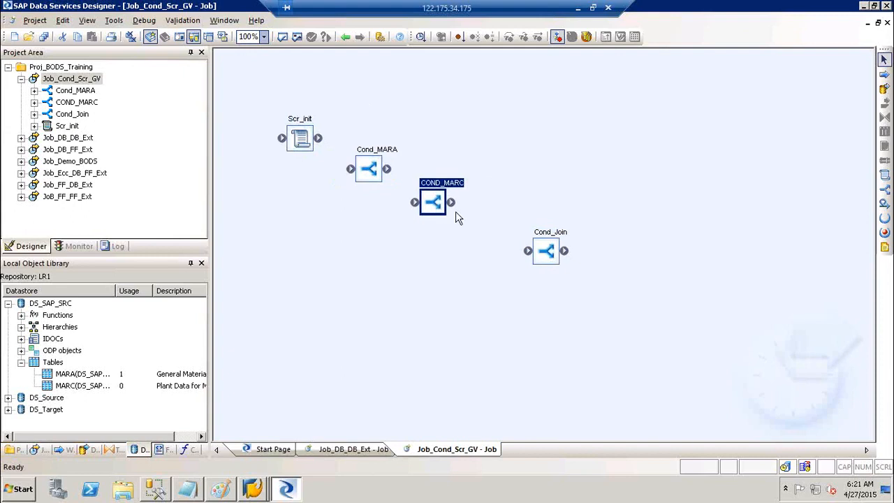
pyautogui.moveTo(554, 258); pyautogui.dragTo(517, 249)
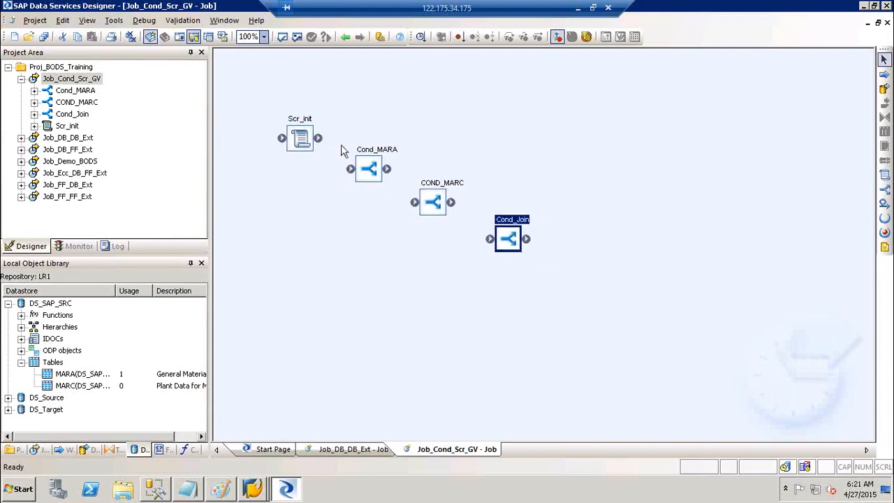
# Link Scr_init to Cond_MARA.
pyautogui.moveTo(319, 138); pyautogui.dragTo(491, 240)
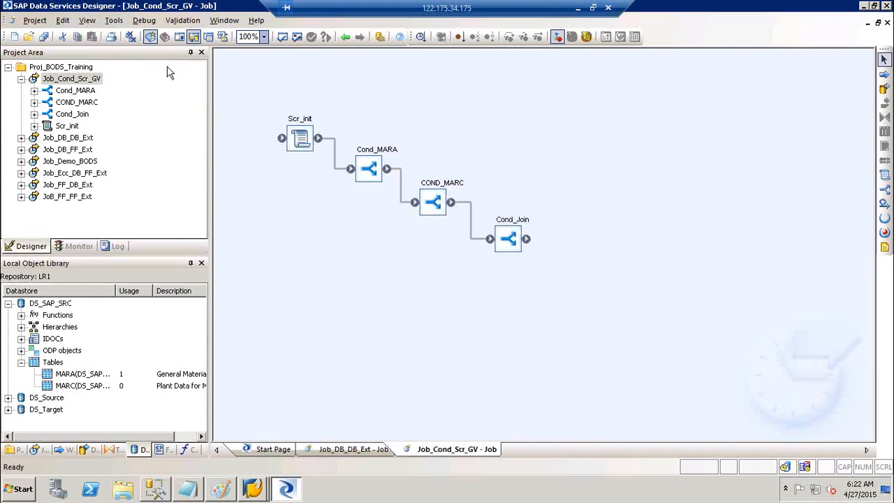
# Place a note on the canvas reading Conditions, Scripts and GV on separate lines.
pyautogui.click(884, 249)
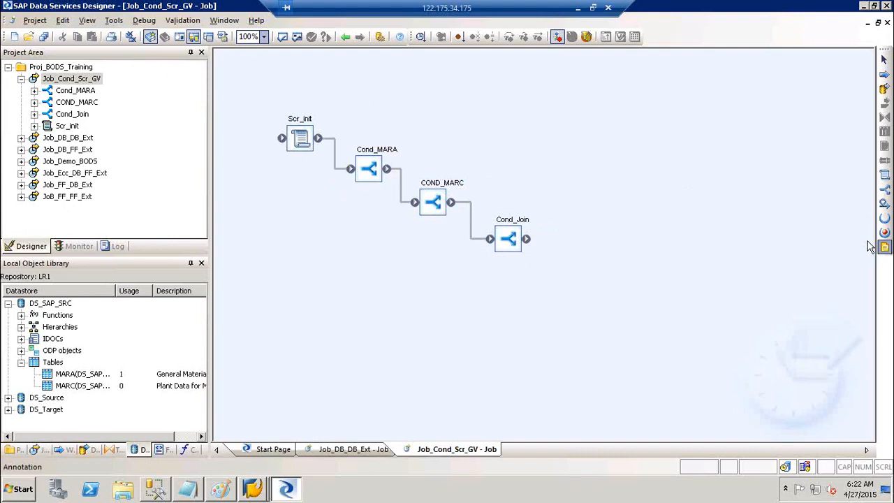
pyautogui.click(668, 105)
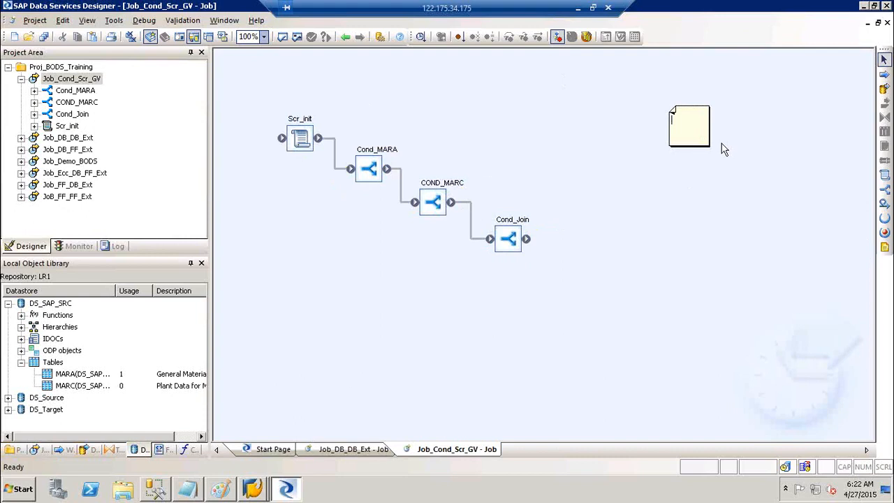
pyautogui.write('Conditions')
pyautogui.press('Return')
pyautogui.write('Scripts')
pyautogui.press('Return')
pyautogui.write('GV')
pyautogui.click(699, 113)
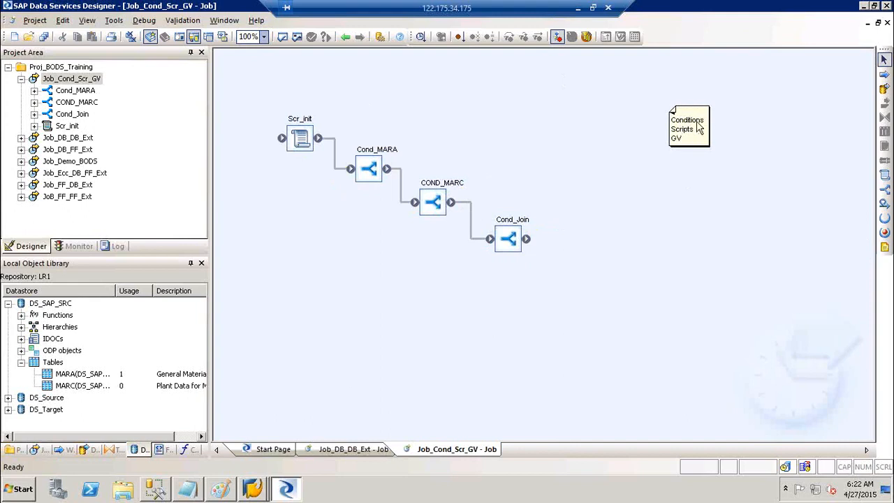
# Enlarge and reposition the note, then insert an empty line after Conditions.
pyautogui.moveTo(710, 147); pyautogui.dragTo(771, 243)
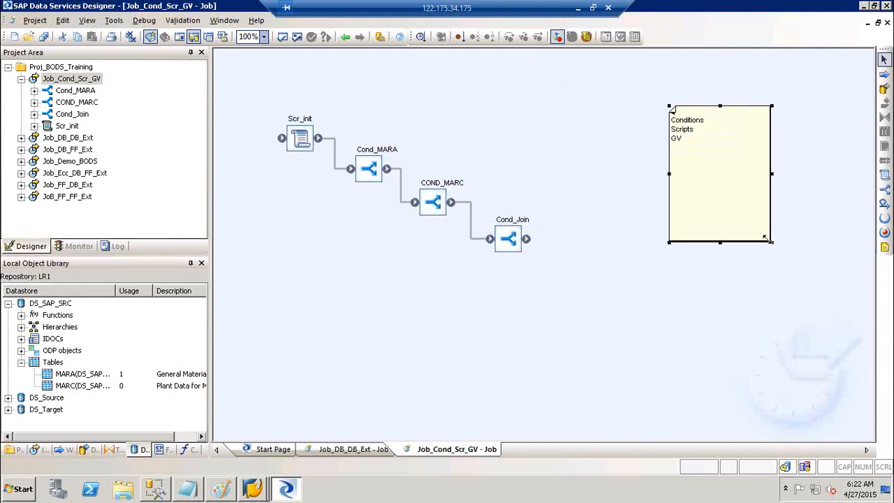
pyautogui.moveTo(703, 143)
pyautogui.mouseDown()
pyautogui.moveTo(687, 145)
pyautogui.moveTo(722, 133)
pyautogui.mouseUp()
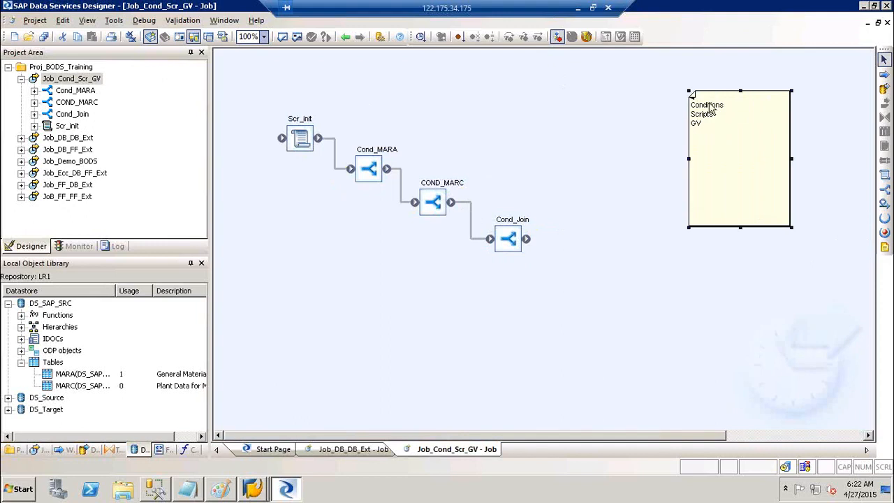
pyautogui.click(711, 108)
pyautogui.press('Return')
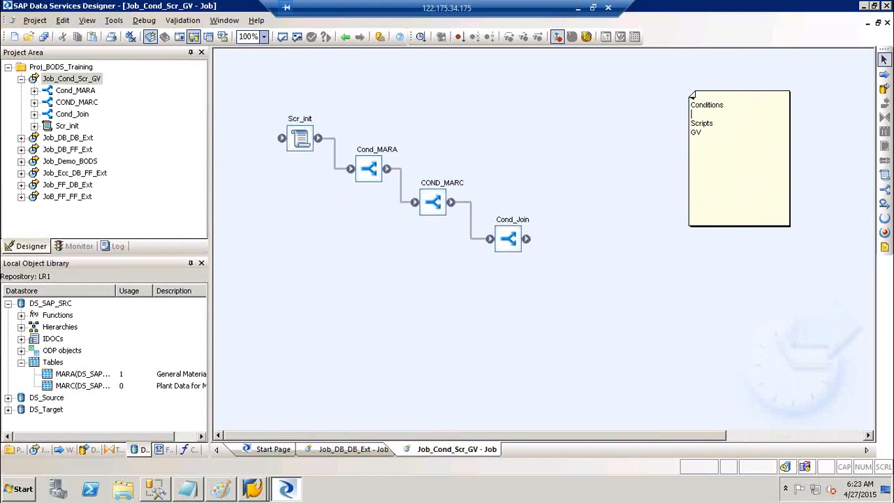
# Add 'If then esle' under Conditions and 'Declaring the GV' under Scripts in the note.
pyautogui.write('If then esle')
pyautogui.click(718, 124)
pyautogui.press('Return')
pyautogui.write('Declaring the GV')
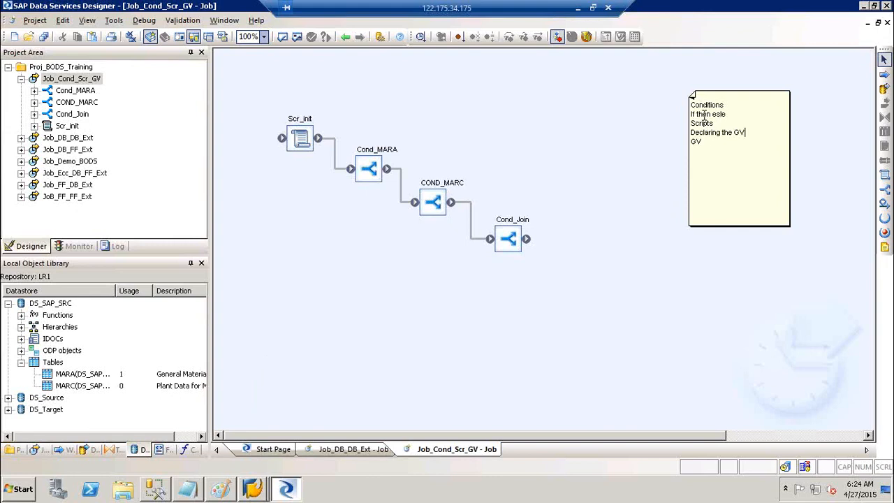
# Below GV, add the lines 'Creation,', 'Declaring', 'Initialising' and 'Calling GV'.
pyautogui.click(708, 142)
pyautogui.press('Return')
pyautogui.press('Return')
pyautogui.write('Creation,')
pyautogui.press('Return')
pyautogui.write('Declaring')
pyautogui.press('Return')
pyautogui.write('Initialising')
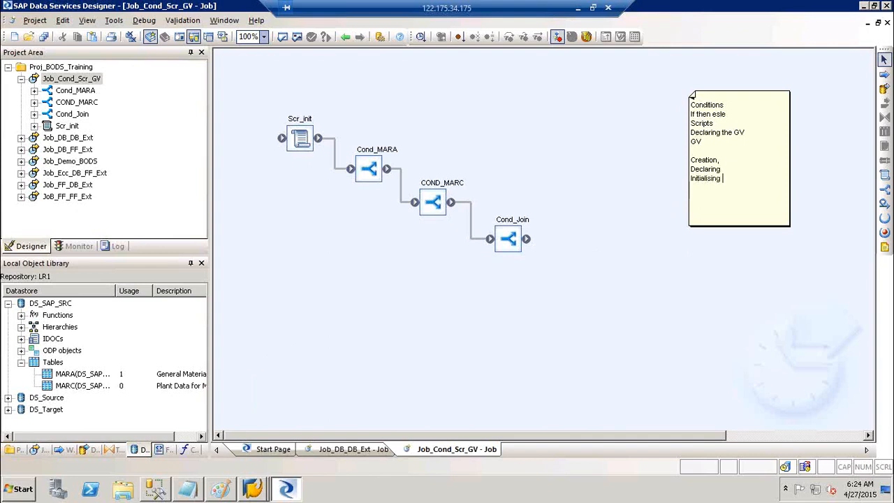
pyautogui.press('Return')
pyautogui.press('Return')
pyautogui.write('Calling GV')
# Append '=0' to the note's Initialising line.
pyautogui.click(729, 159)
pyautogui.click(722, 170)
pyautogui.click(727, 179)
pyautogui.write('=0')
pyautogui.click(728, 198)
# Highlight the Initialising, Scripts, Calling GV and Creation lines, then stop editing the note.
pyautogui.moveTo(691, 179); pyautogui.dragTo(734, 178)
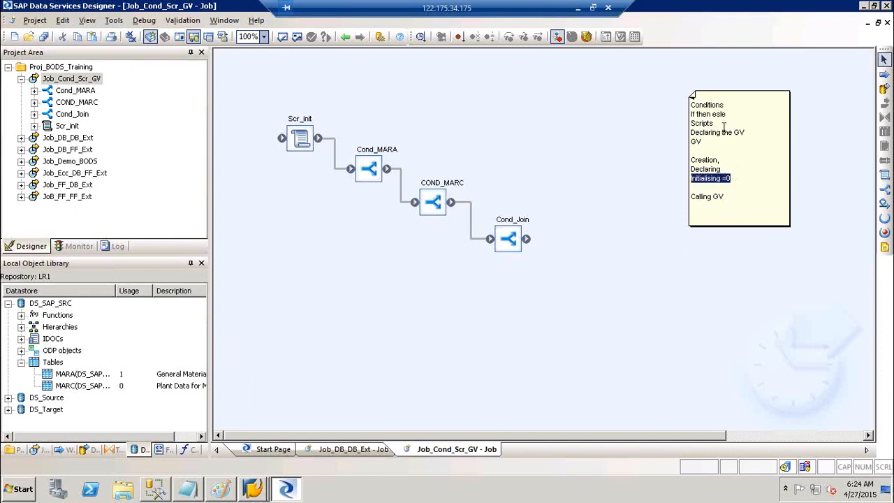
pyautogui.moveTo(713, 123); pyautogui.dragTo(692, 125)
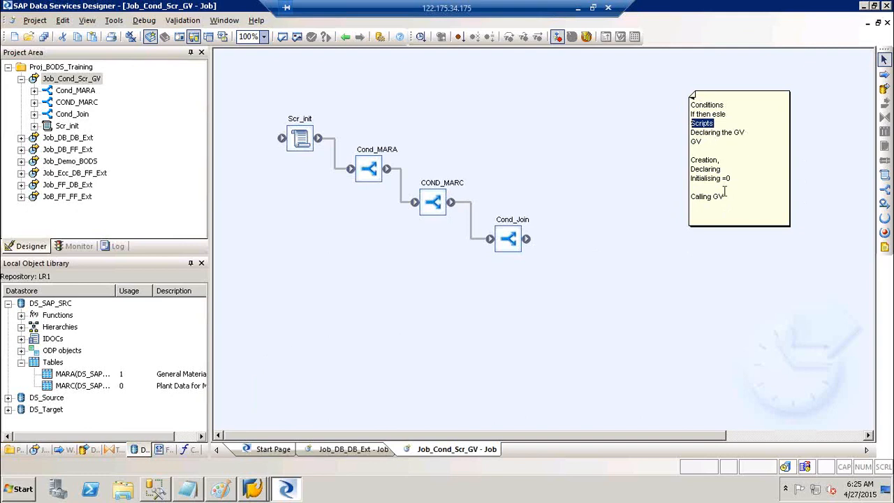
pyautogui.moveTo(726, 196); pyautogui.dragTo(691, 197)
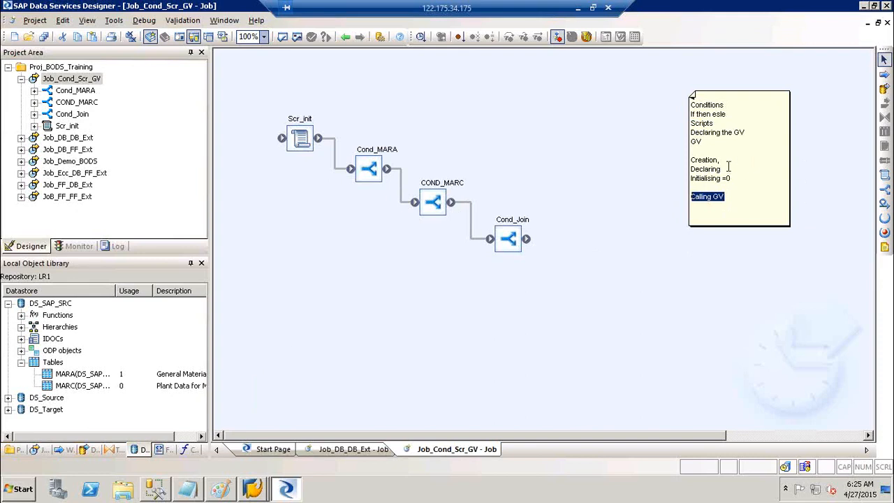
pyautogui.moveTo(722, 169); pyautogui.dragTo(691, 159)
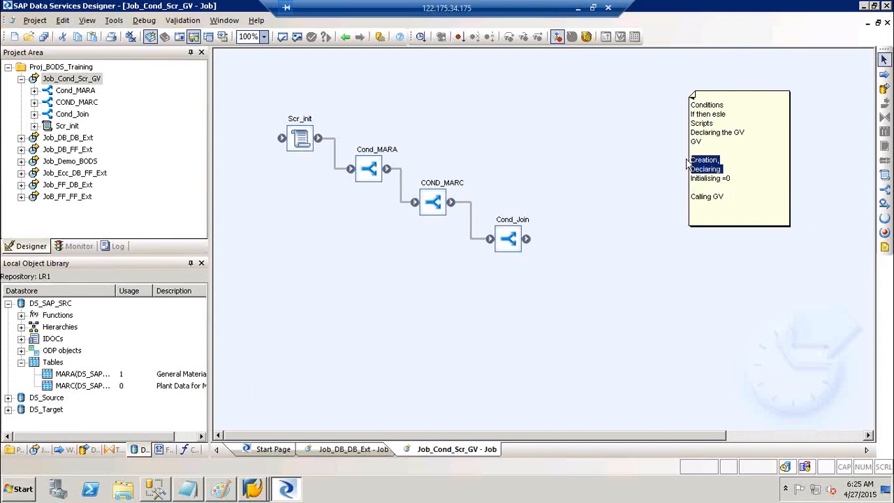
pyautogui.click(556, 123)
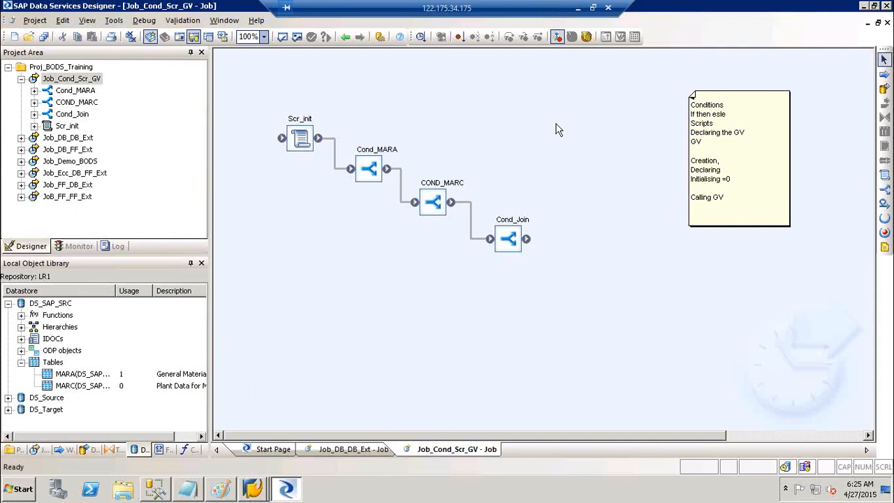
pyautogui.click(77, 79)
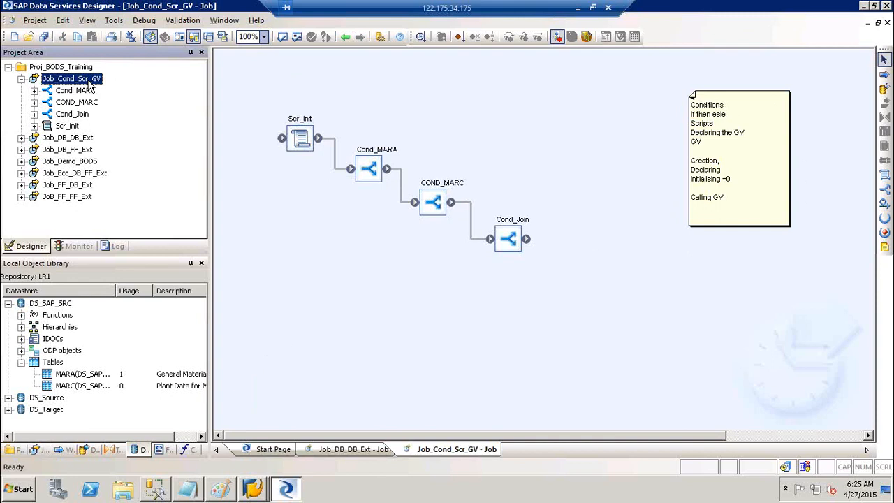
pyautogui.click(114, 20)
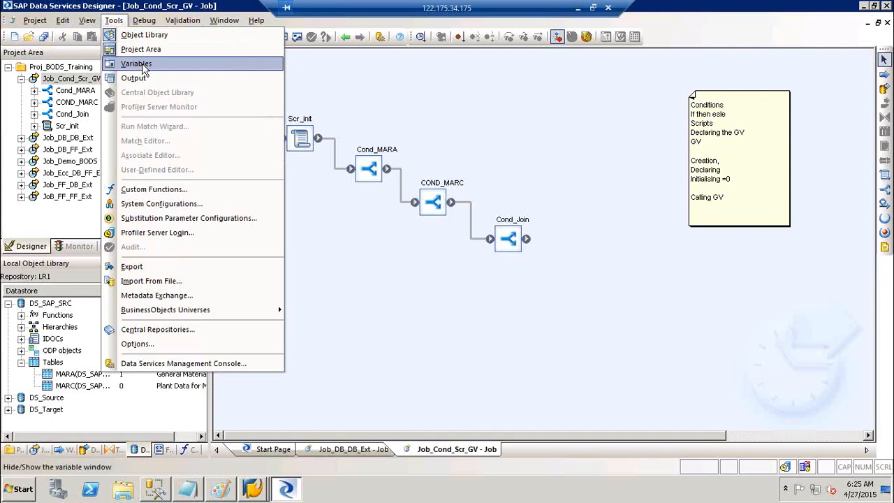
pyautogui.click(426, 119)
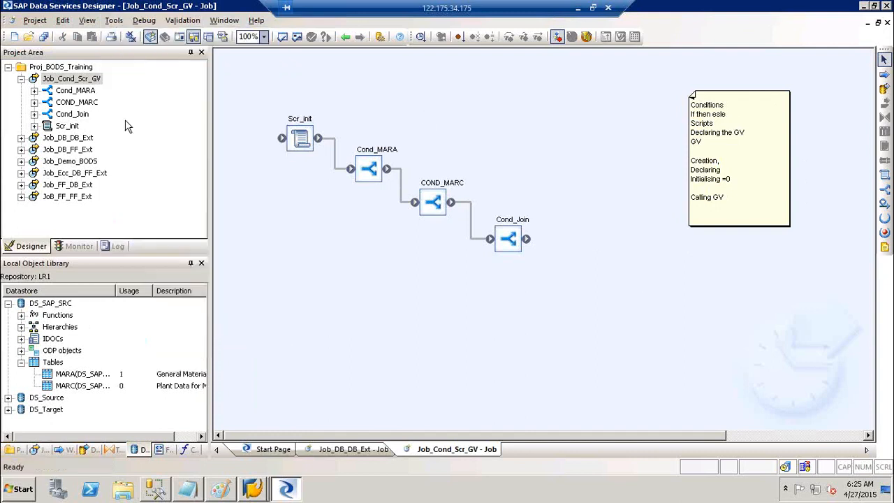
pyautogui.click(70, 139)
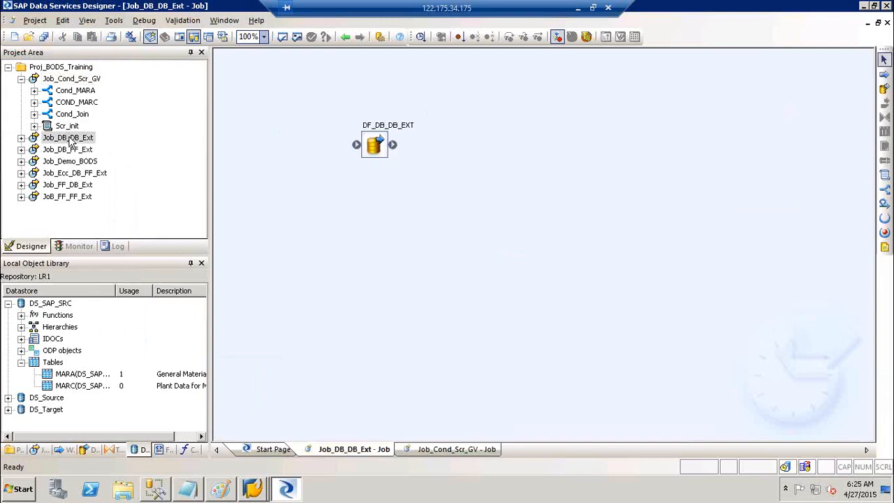
pyautogui.click(80, 68)
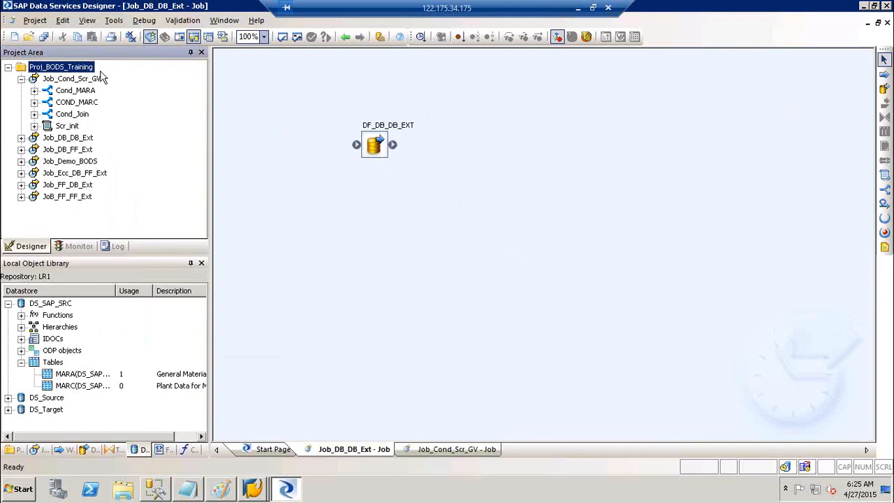
pyautogui.click(80, 80)
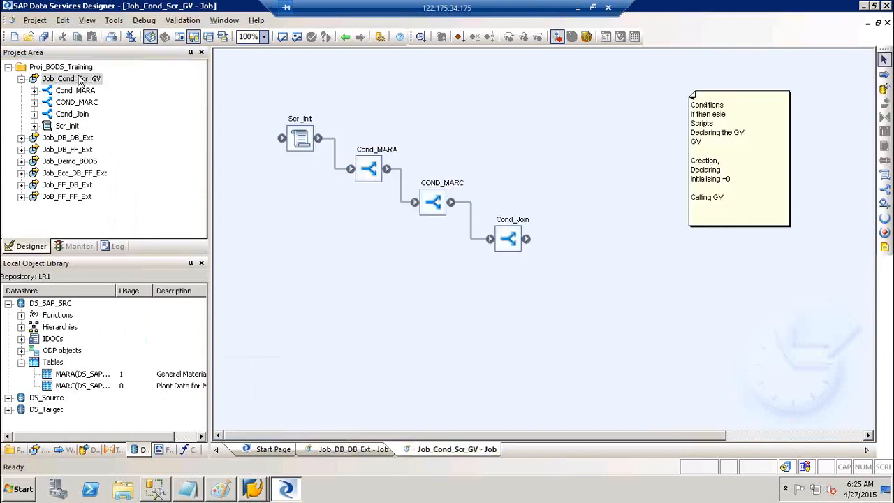
pyautogui.click(87, 82)
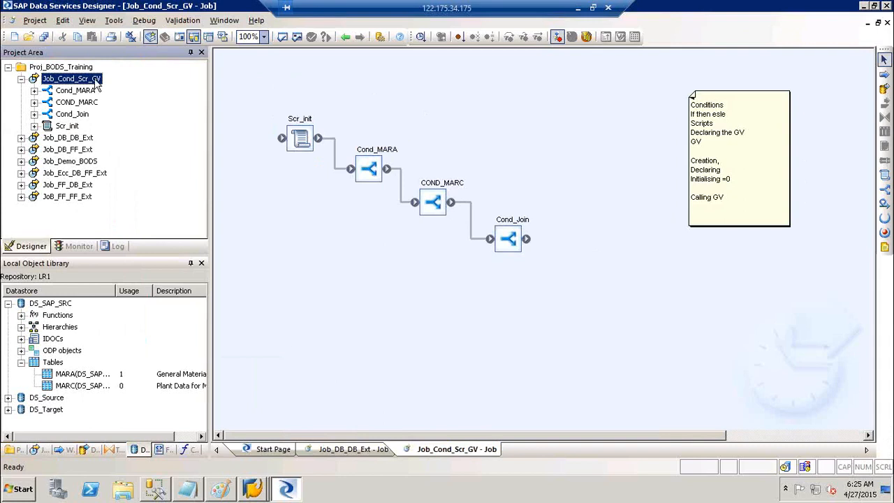
pyautogui.click(115, 21)
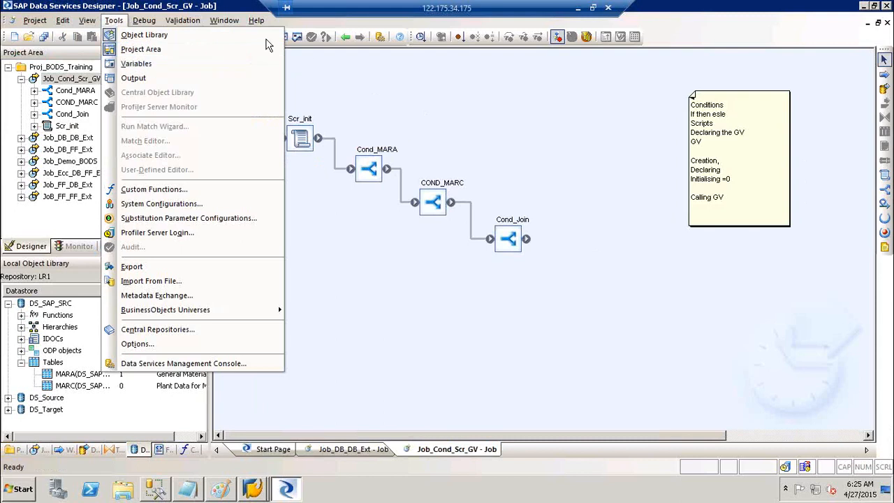
pyautogui.click(320, 76)
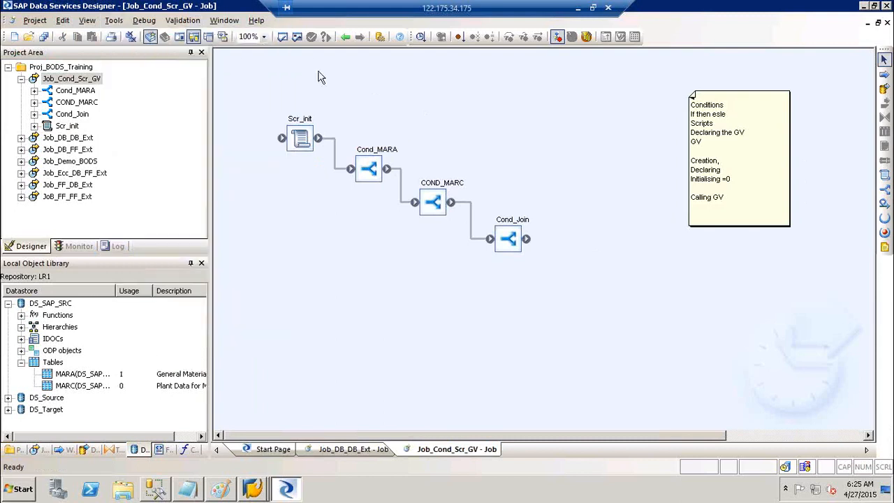
# Open the Variables and Parameters window, dock it right of the canvas, and select Global Variables.
pyautogui.click(181, 39)
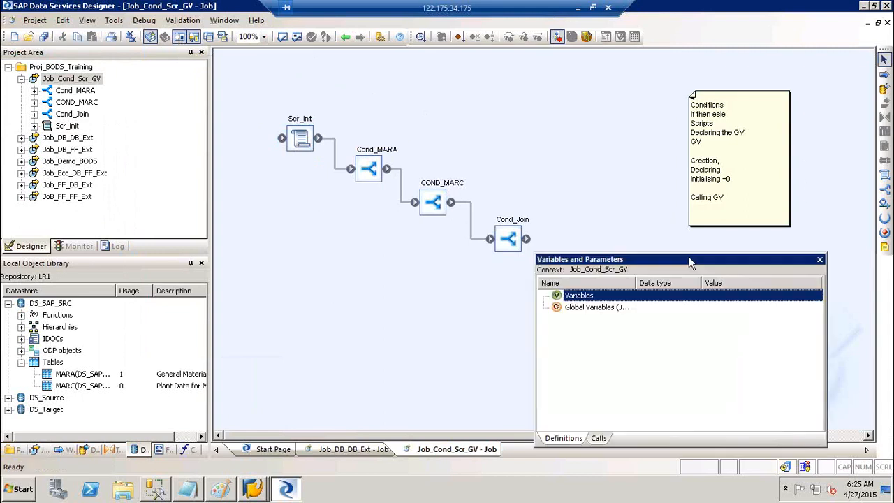
pyautogui.moveTo(690, 262)
pyautogui.mouseDown()
pyautogui.moveTo(868, 255)
pyautogui.moveTo(851, 253)
pyautogui.mouseUp()
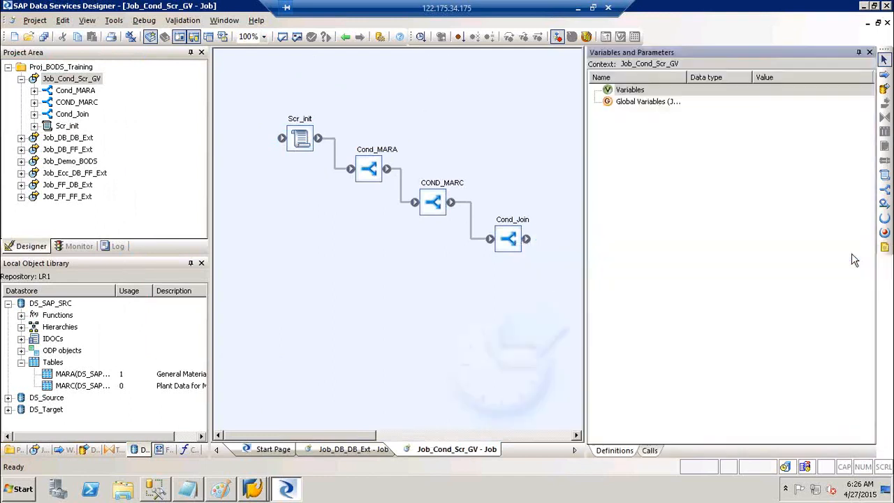
pyautogui.click(631, 93)
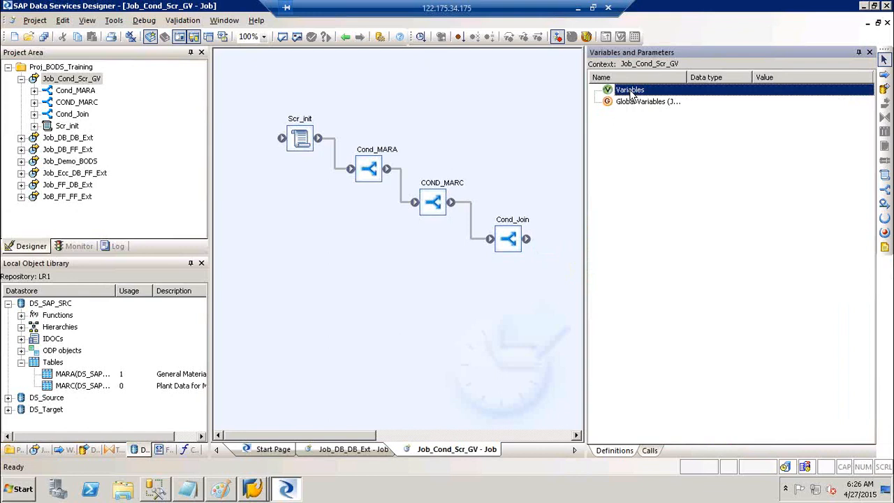
pyautogui.click(637, 104)
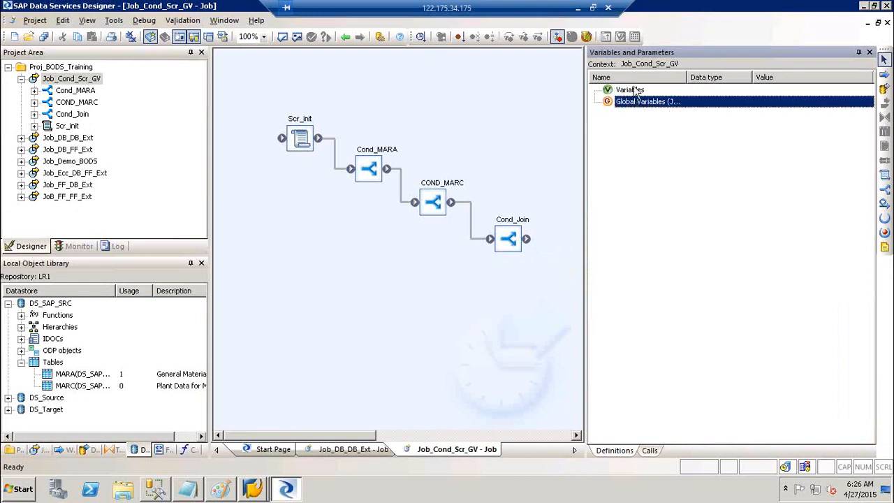
pyautogui.click(635, 92)
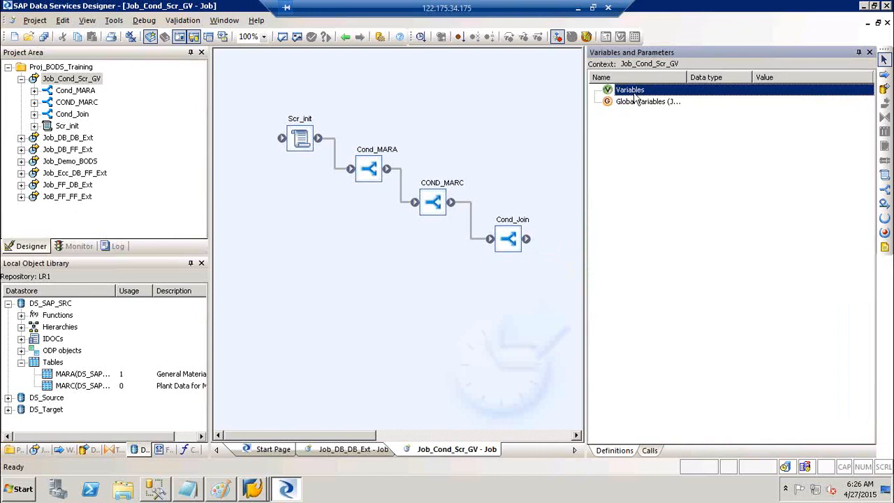
pyautogui.click(634, 103)
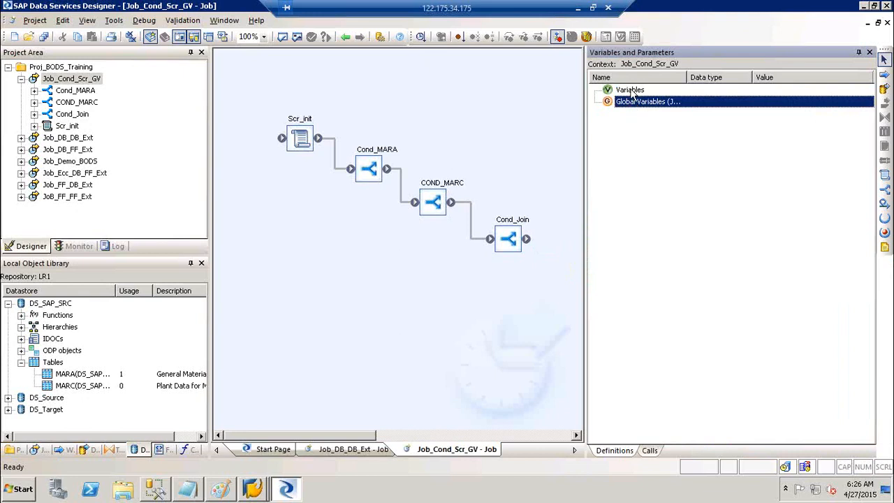
pyautogui.click(633, 91)
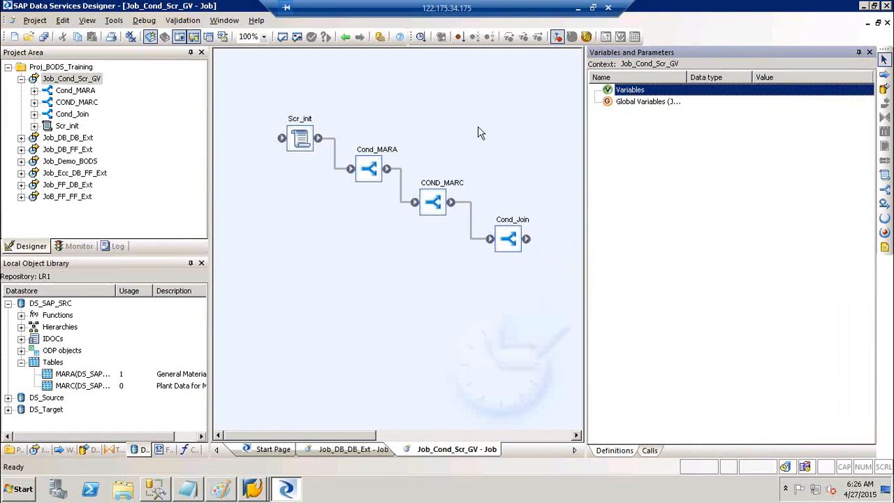
pyautogui.click(651, 103)
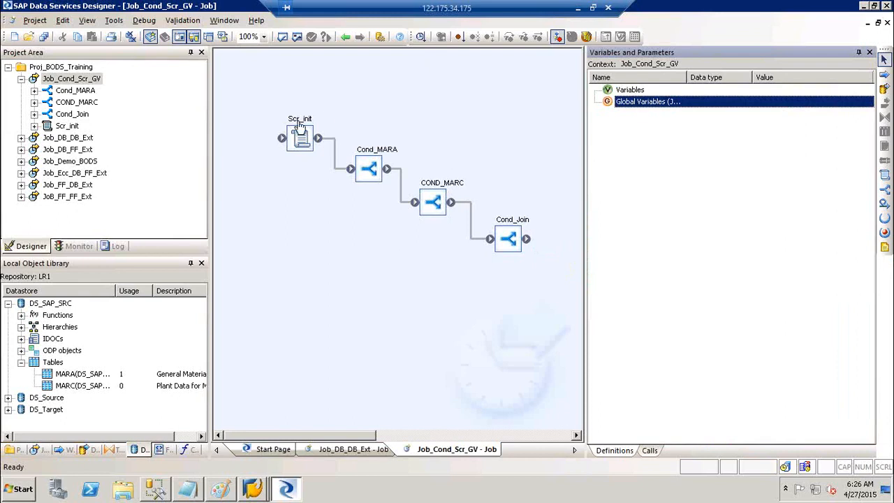
# Insert a new global variable under Global Variables.
pyautogui.rightClick(649, 105)
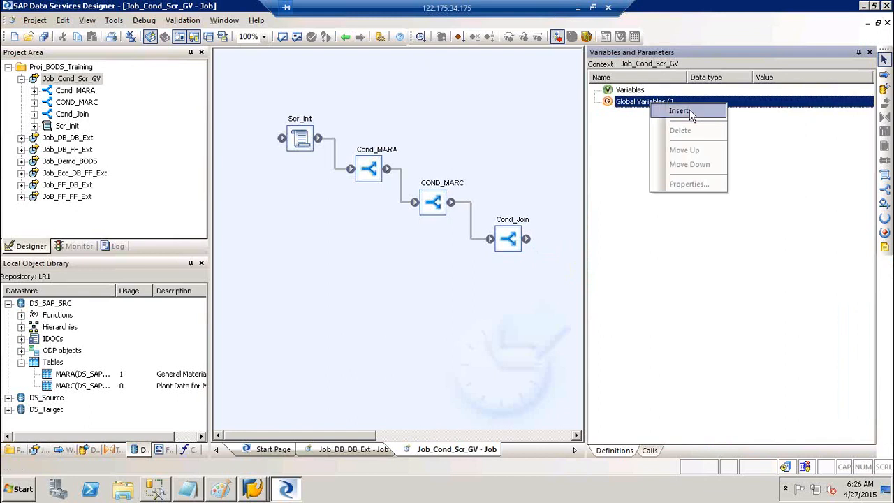
pyautogui.click(623, 141)
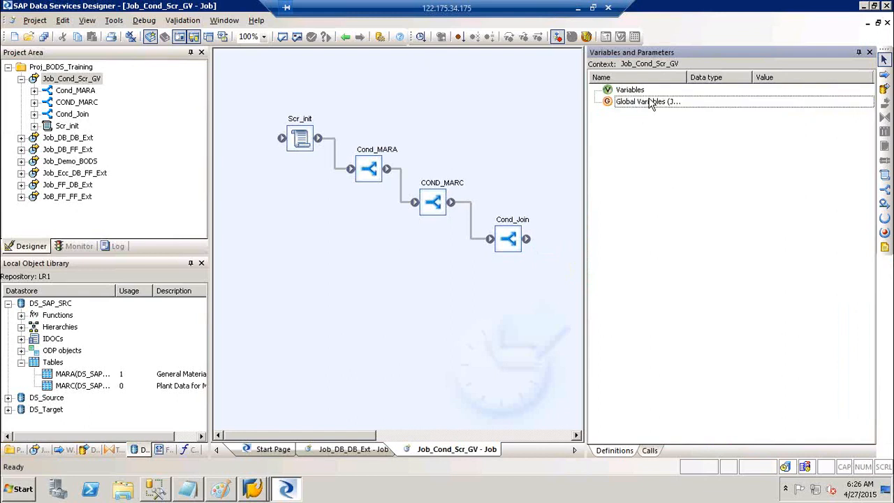
pyautogui.click(649, 104)
pyautogui.rightClick(649, 103)
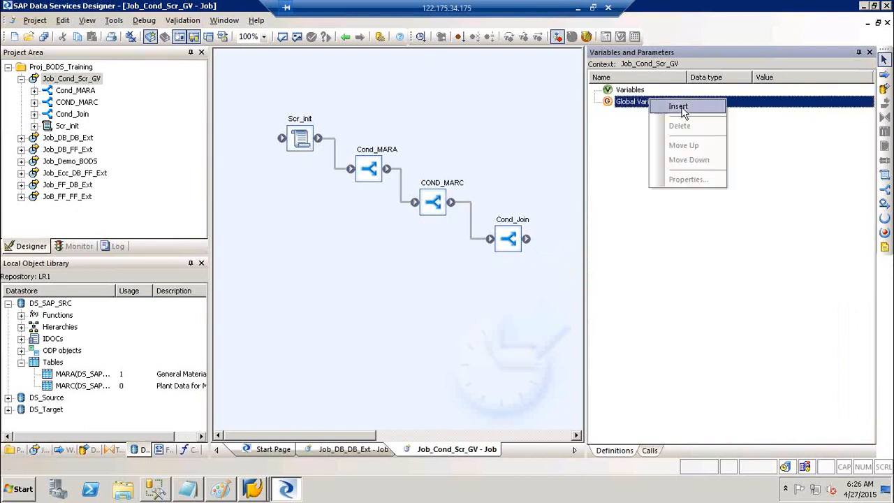
pyautogui.click(678, 107)
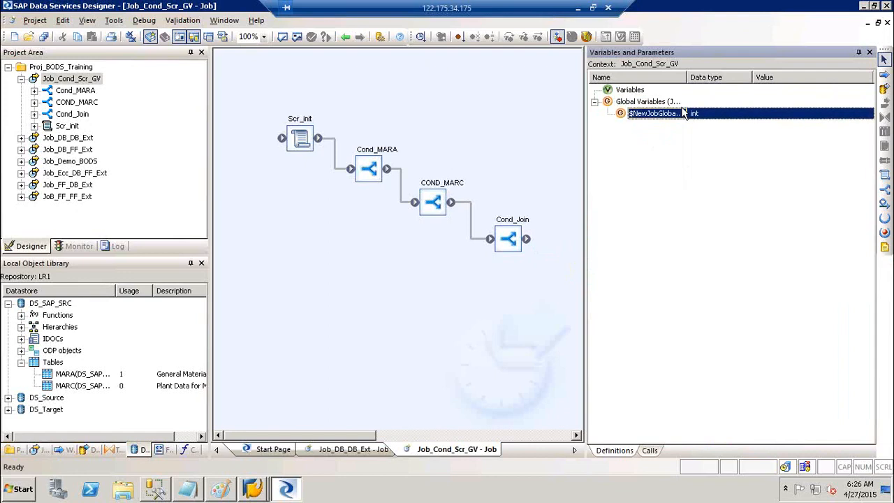
# Name the new global variable $GV_MARA and bring up its data type list.
pyautogui.doubleClick(633, 123)
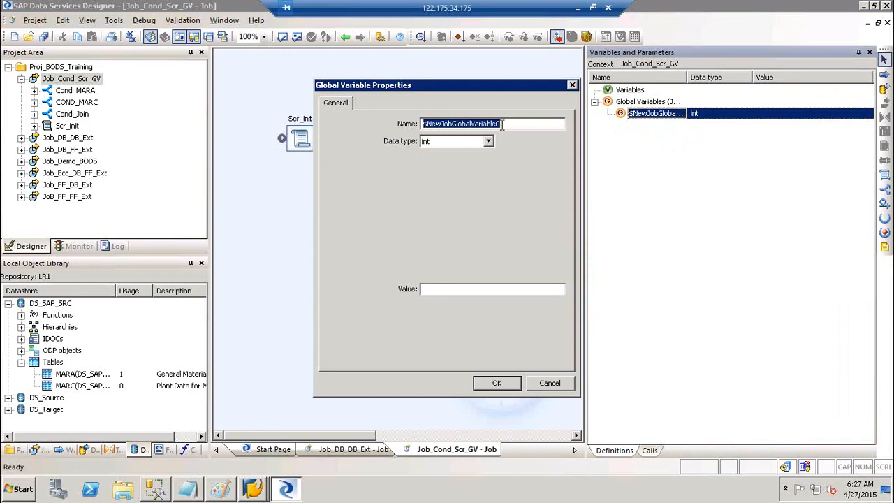
pyautogui.write('$GV_MARA')
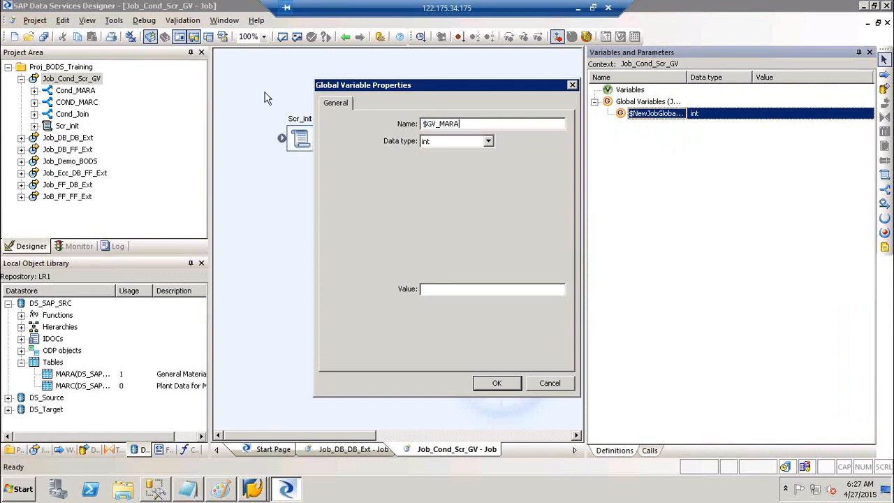
pyautogui.moveTo(435, 126); pyautogui.dragTo(423, 132)
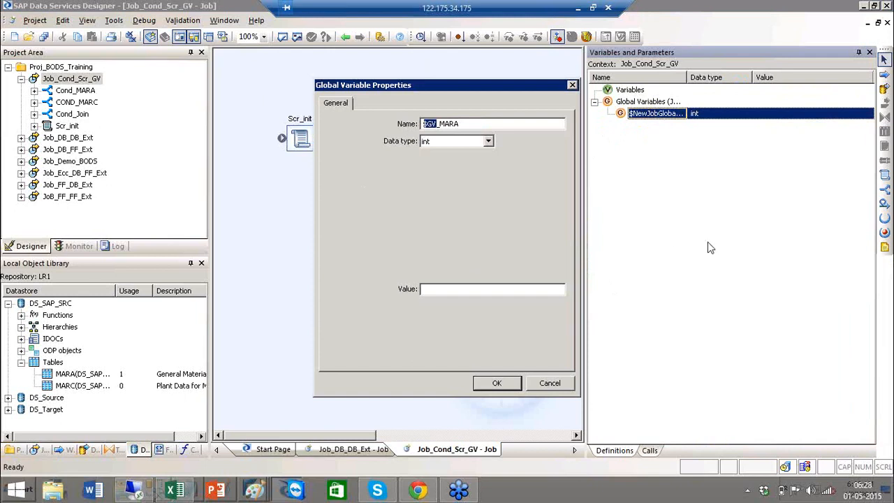
pyautogui.click(487, 124)
pyautogui.click(488, 142)
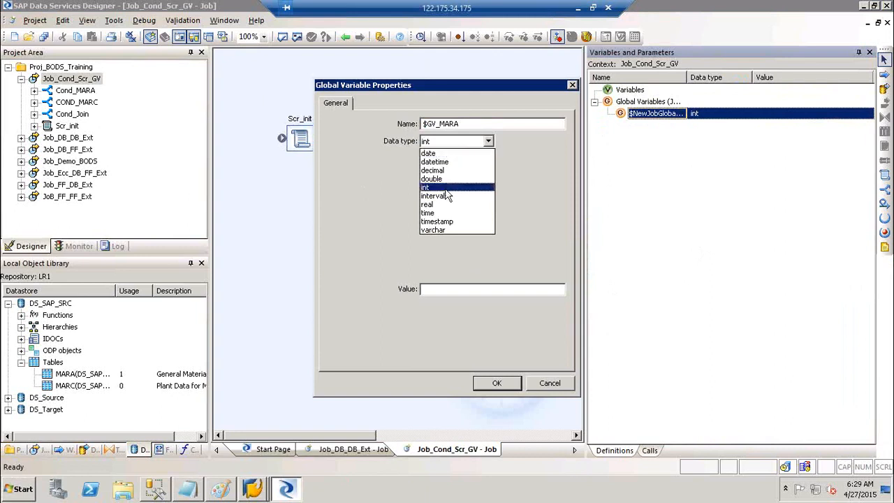
# Save $GV_MARA as varchar with length 1, then insert another global variable.
pyautogui.click(442, 230)
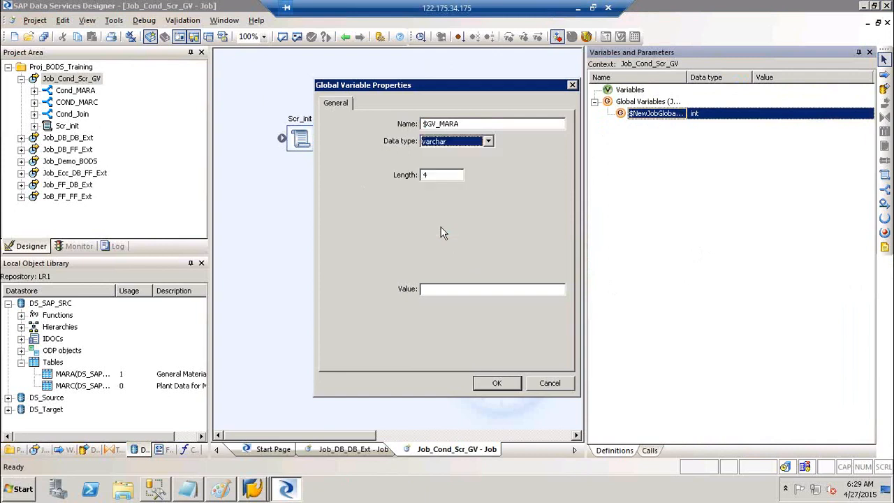
pyautogui.click(444, 176)
pyautogui.press('BackSpace')
pyautogui.write('1')
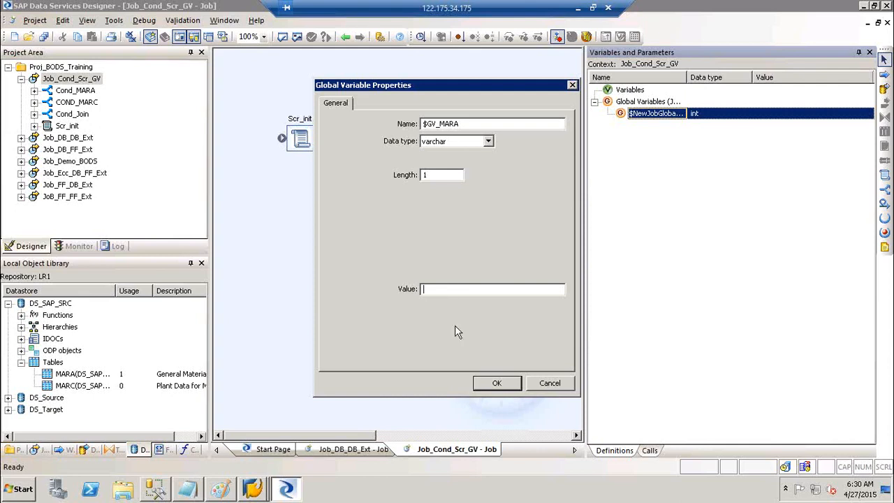
pyautogui.click(490, 382)
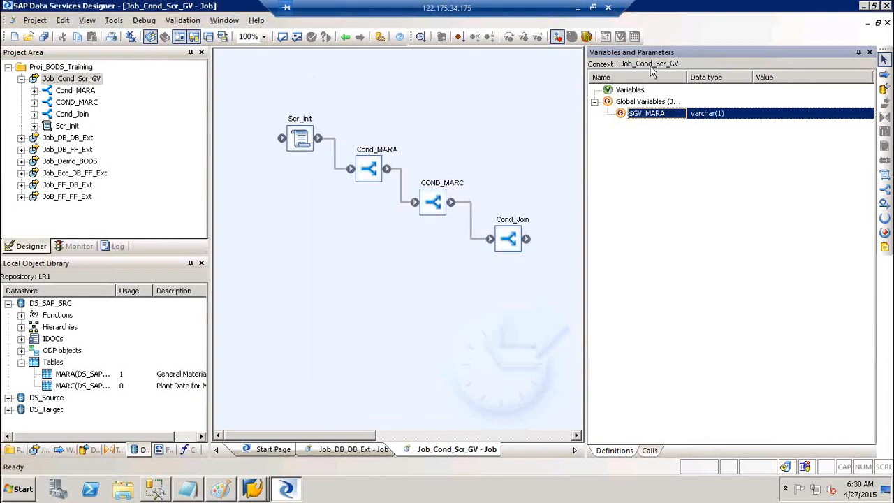
pyautogui.rightClick(648, 101)
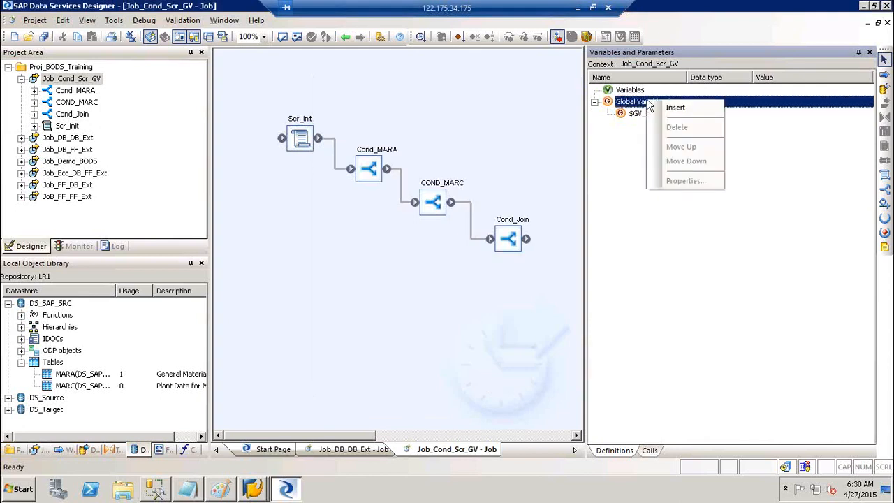
pyautogui.click(683, 112)
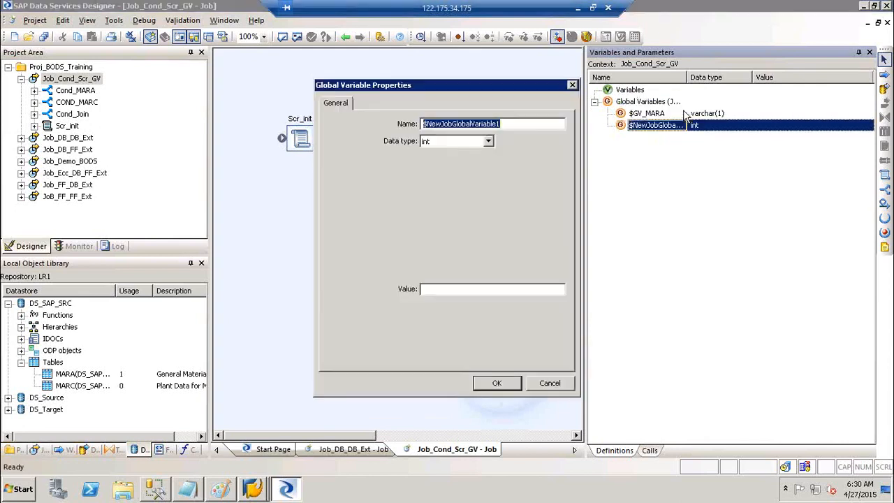
# Define the second global variable as $GV_MARC, varchar length 1.
pyautogui.write('$GV_')
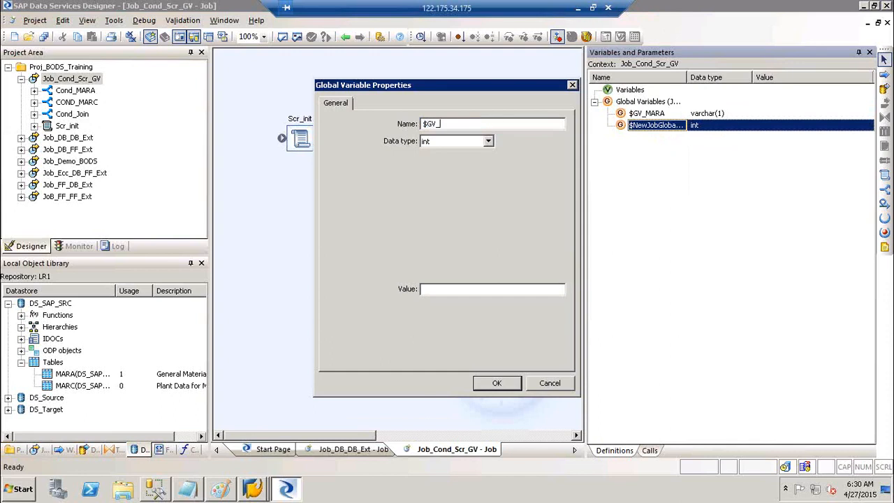
pyautogui.write('MARC')
pyautogui.press('Tab')
pyautogui.press('v')
pyautogui.press('Tab')
pyautogui.write('1')
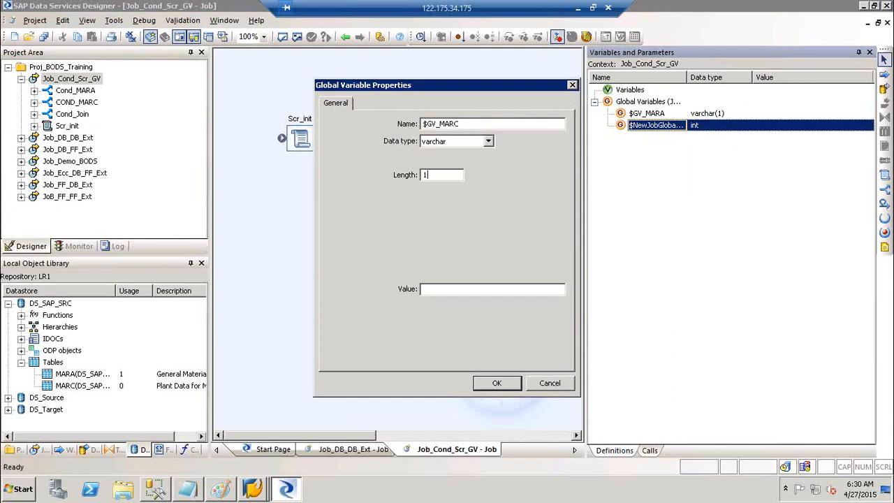
pyautogui.press('Return')
# Add a third global variable named $GV_Join with varchar data type.
pyautogui.rightClick(658, 102)
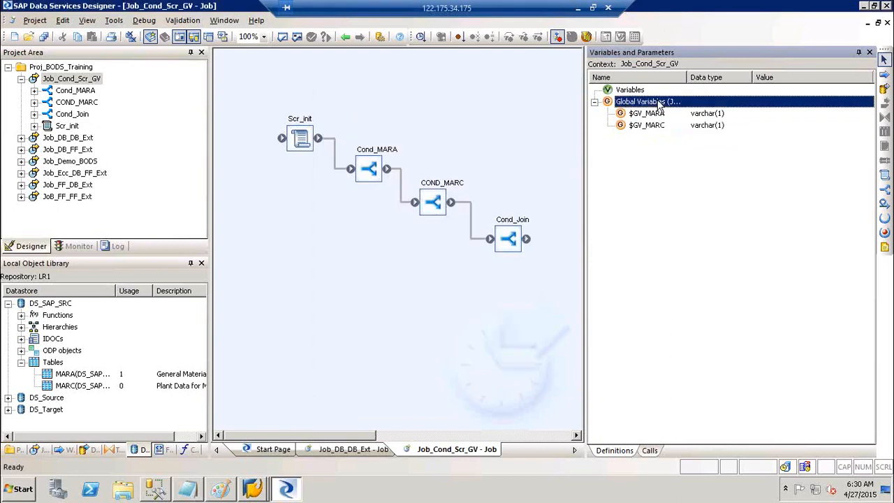
pyautogui.click(686, 109)
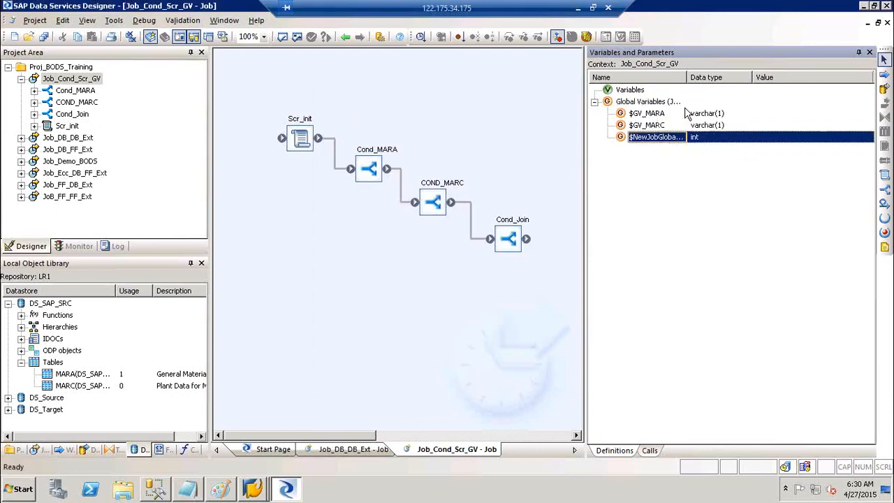
pyautogui.press('Return')
pyautogui.write('$')
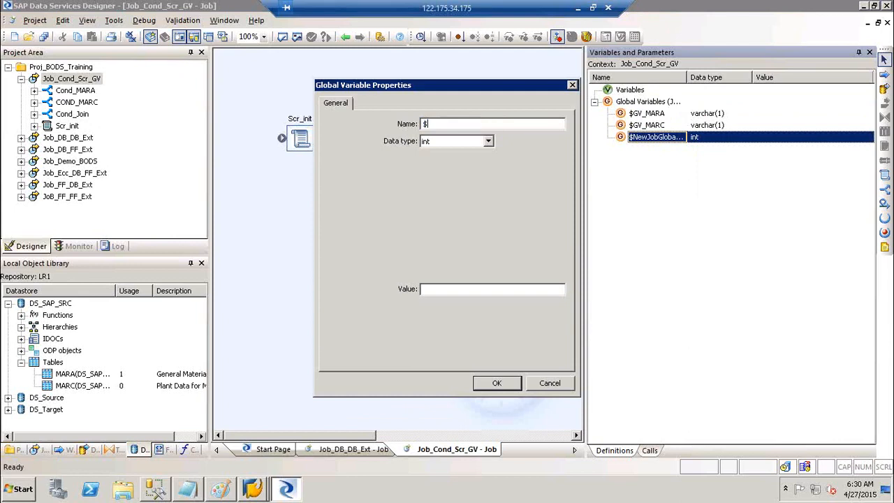
pyautogui.write('GV_Join')
pyautogui.press('Tab')
pyautogui.press('v')
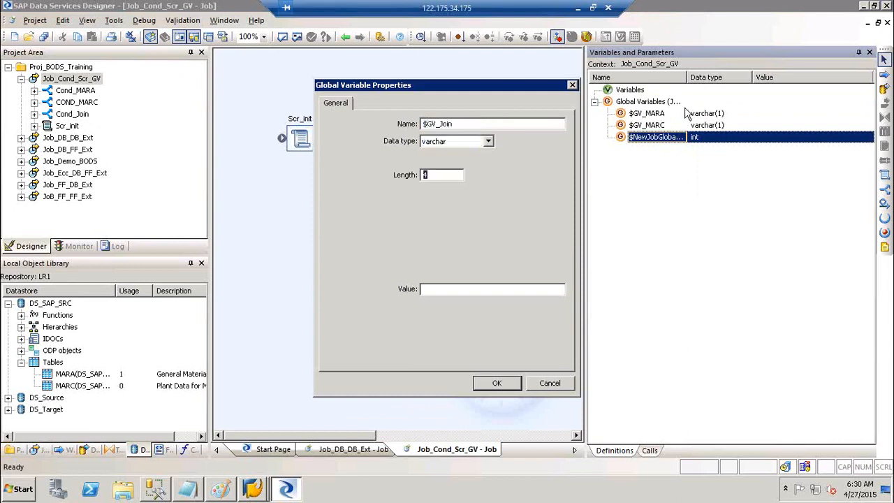
pyautogui.press('Return')
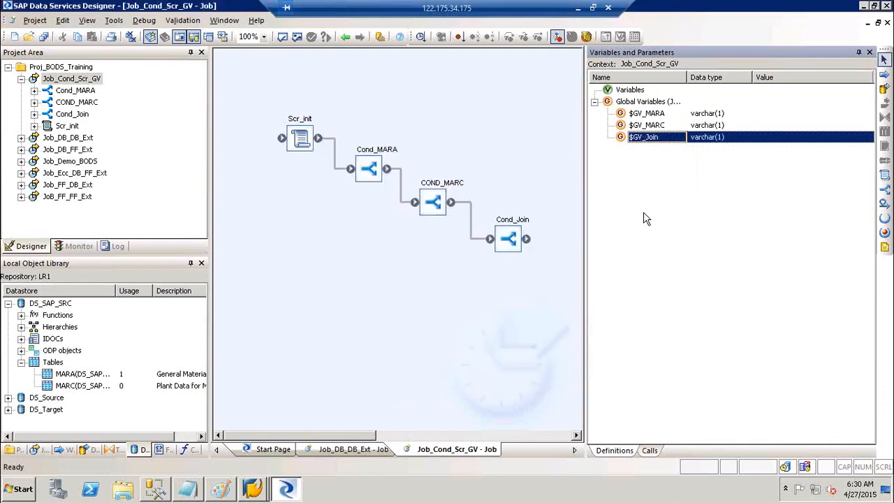
# Collapse the Variables panel and open the Scr_init script in the Script Editor.
pyautogui.click(858, 52)
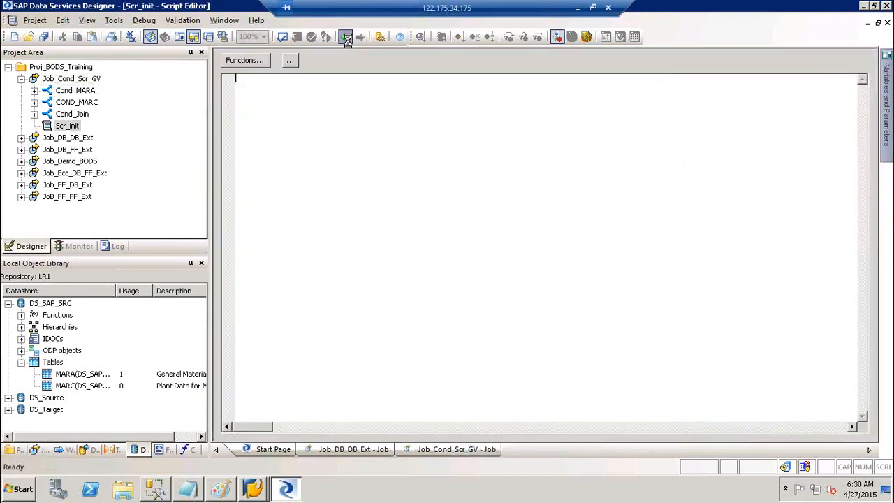
pyautogui.click(346, 37)
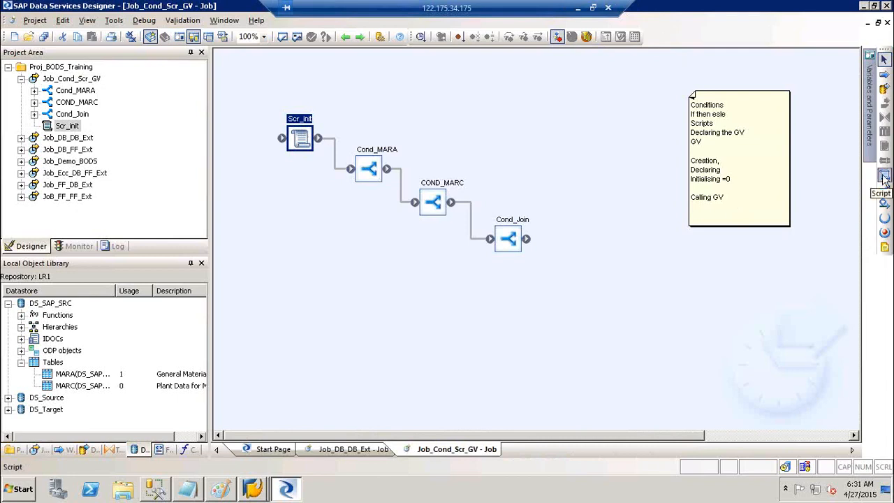
pyautogui.doubleClick(305, 118)
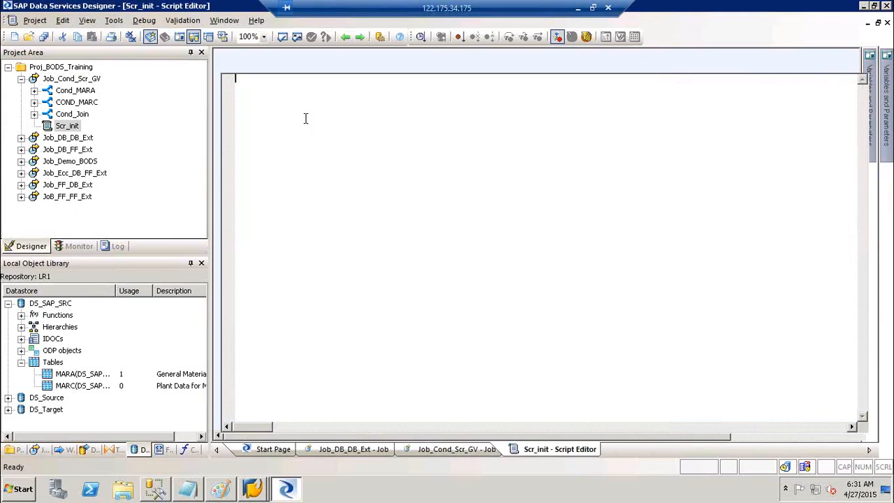
# Write the comment lines '#Comment' and '## Script to Initialise Global Variables'.
pyautogui.write('##')
pyautogui.press('BackSpace')
pyautogui.write('Comment')
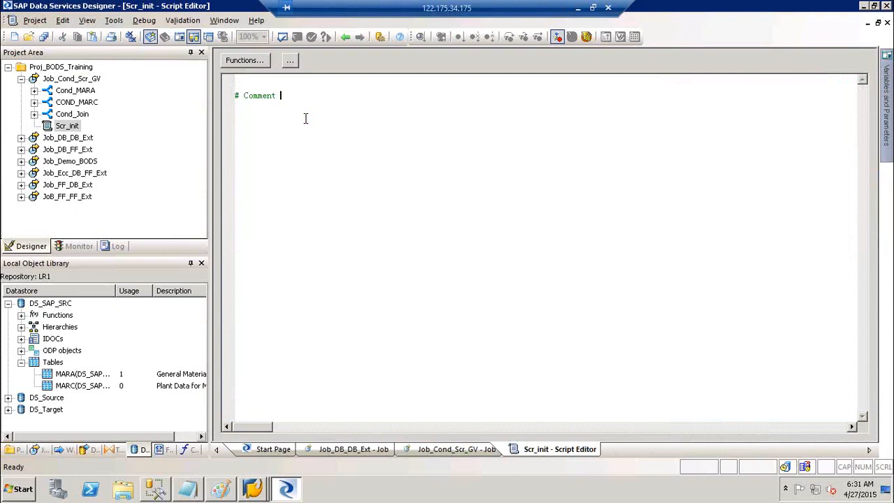
pyautogui.press('Return')
pyautogui.write('##')
pyautogui.write('Script t')
pyautogui.write('o Init')
pyautogui.write('ialise Global')
pyautogui.write(' Vae')
pyautogui.press('BackSpace')
pyautogui.write('ri')
pyautogui.press('BackSpace')
pyautogui.press('BackSpace')
pyautogui.write('ri')
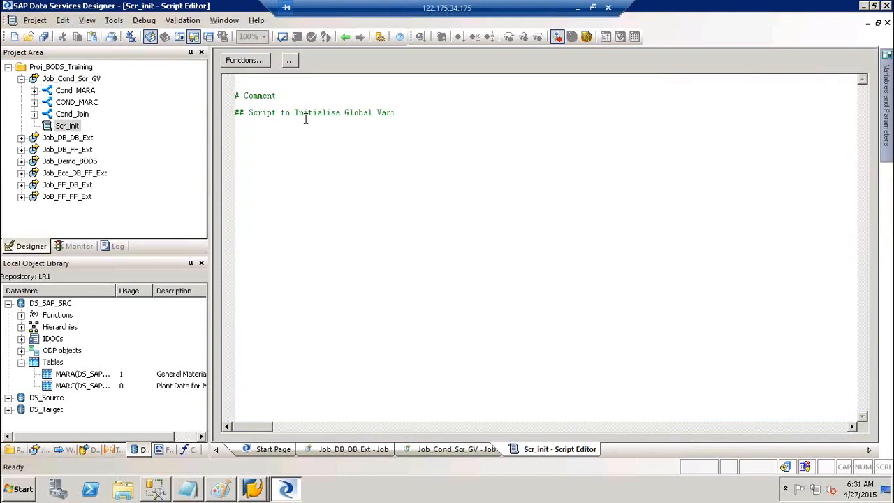
pyautogui.write('ables')
pyautogui.press('Return')
# Add a '## GV_MARA' comment and begin the assignment $GV_MARA = 'Y'.
pyautogui.write('## GV_MARA')
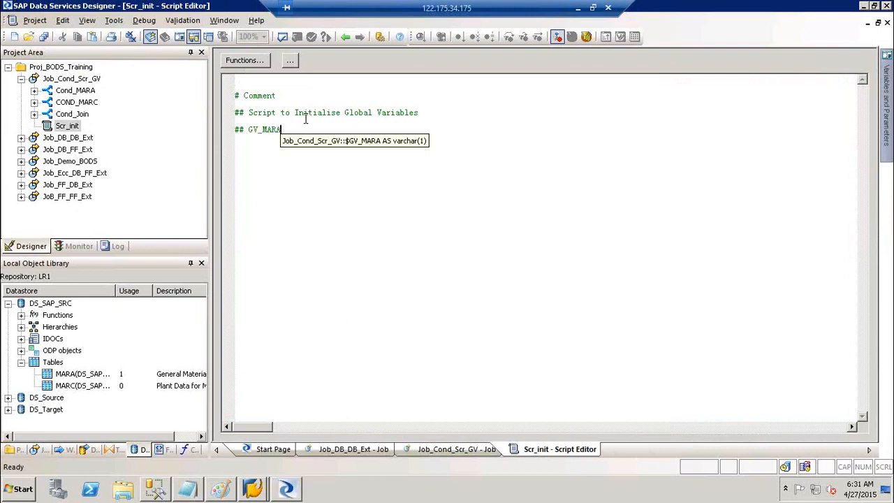
pyautogui.press('Return')
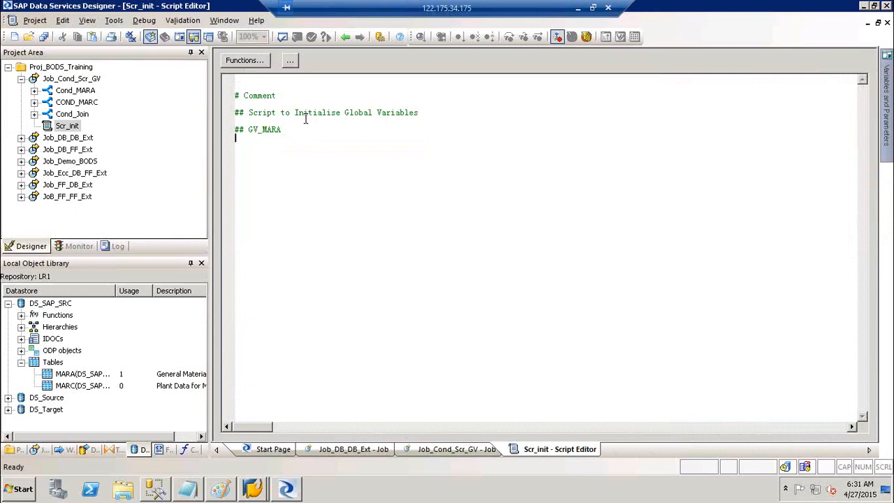
pyautogui.press('BackSpace')
pyautogui.press('BackSpace')
pyautogui.press('BackSpace')
pyautogui.press('BackSpace')
pyautogui.press('BackSpace')
pyautogui.press('BackSpace')
pyautogui.press('BackSpace')
pyautogui.press('BackSpace')
pyautogui.press('BackSpace')
pyautogui.press('BackSpace')
pyautogui.press('BackSpace')
pyautogui.press('BackSpace')
pyautogui.press('BackSpace')
pyautogui.press('BackSpace')
pyautogui.press('BackSpace')
pyautogui.press('BackSpace')
pyautogui.write('bles')
pyautogui.press('Return')
pyautogui.write('$GV')
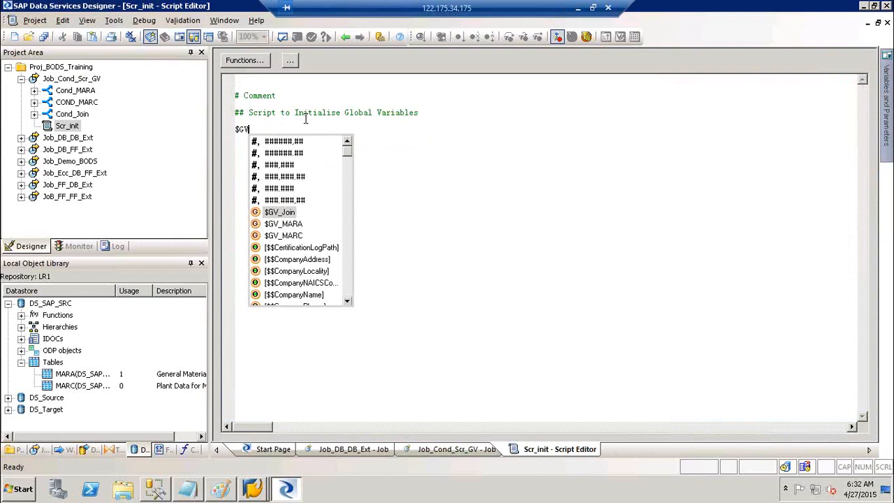
pyautogui.press('Down')
pyautogui.press('Down')
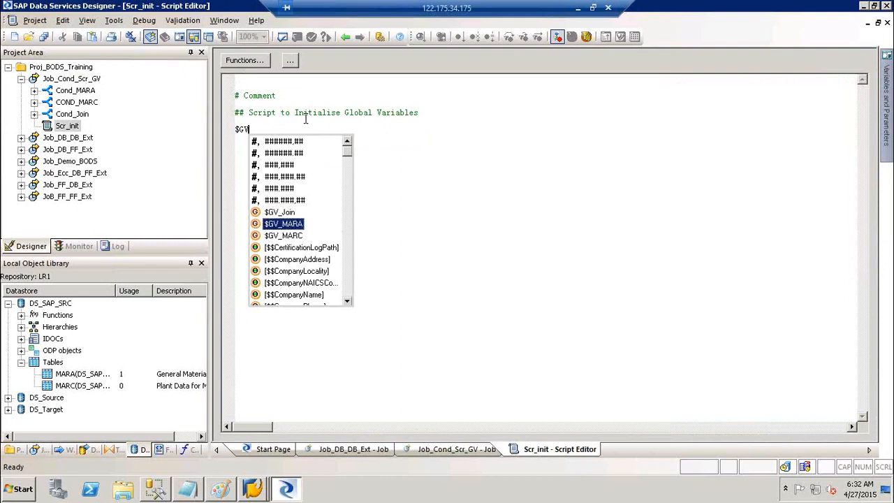
pyautogui.press('Return')
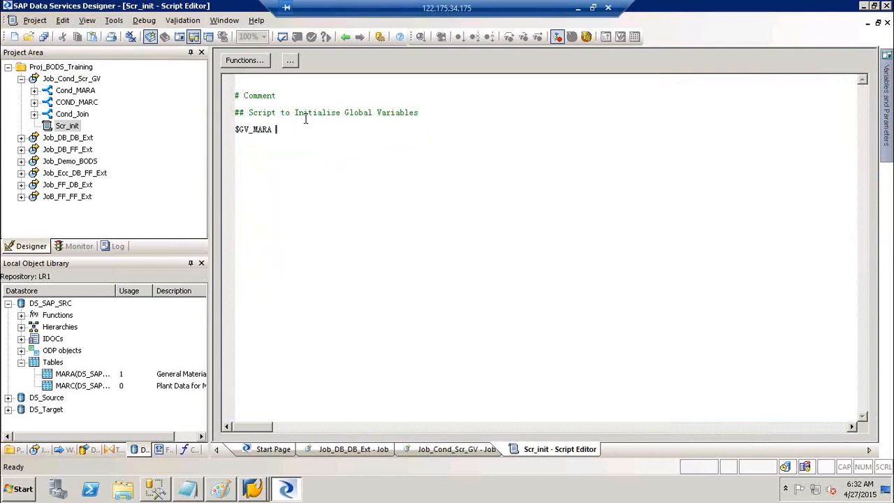
pyautogui.write("= 'Y'")
# End the $GV_MARA line with a semicolon and add a comment about extracting the Mara table, fixing the 'tbale' typo.
pyautogui.write(';')
pyautogui.press('Return')
pyautogui.write('# Cor')
pyautogui.write('dition for extracting the ')
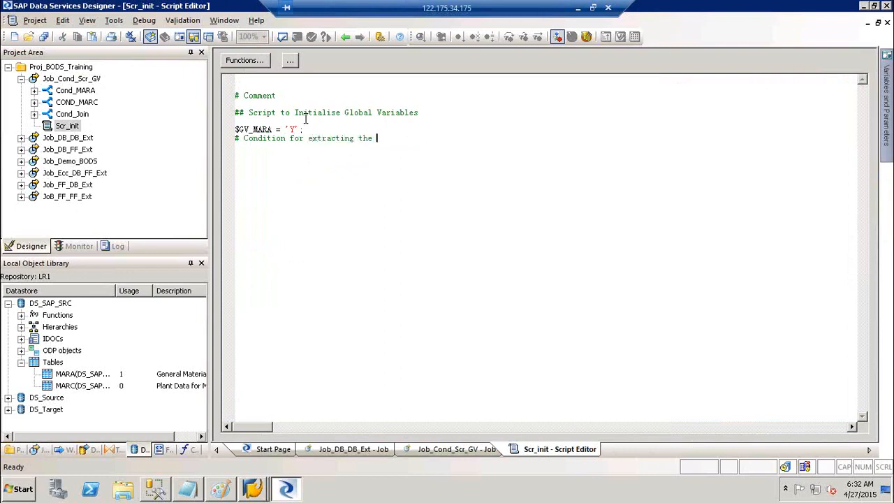
pyautogui.write('Mara tbale')
pyautogui.press('BackSpace')
pyautogui.press('BackSpace')
pyautogui.press('BackSpace')
pyautogui.write('ble')
pyautogui.press('Return')
# Add $GV_MARC = 'Y'; from autocomplete, followed by the comment '# Condition to Extract Marc'.
pyautogui.write('$GV_')
pyautogui.press('Down')
pyautogui.press('Down')
pyautogui.press('Down')
pyautogui.press('Return')
pyautogui.write("= 'Y' ;")
pyautogui.press('Return')
pyautogui.write('# C')
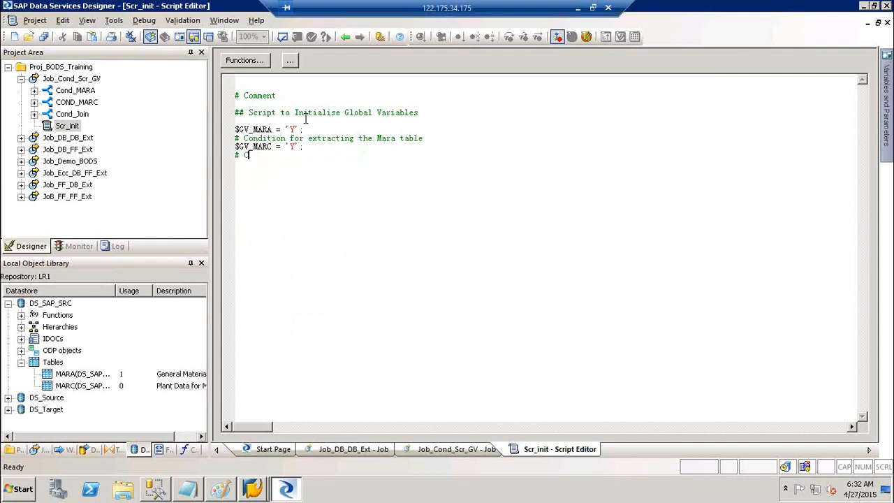
pyautogui.write('ondition to Extract Marc')
pyautogui.press('Return')
pyautogui.press('Return')
# Add $GV_Join = 'Y'; from autocomplete, followed by the comment '# Condition to Joinn MARA & MARC'.
pyautogui.write('$GV')
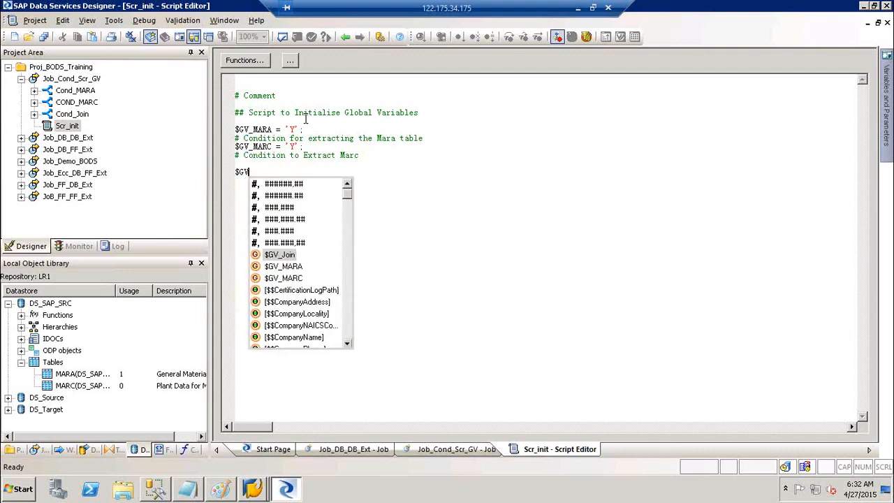
pyautogui.press('Return')
pyautogui.write('=')
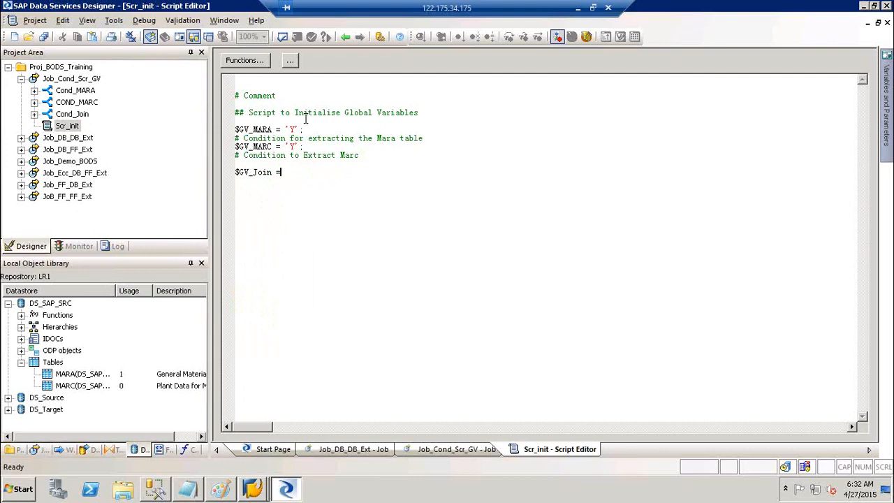
pyautogui.write(" 'Y' ;")
pyautogui.press('Return')
pyautogui.write('# Condition to Joinn MARA ')
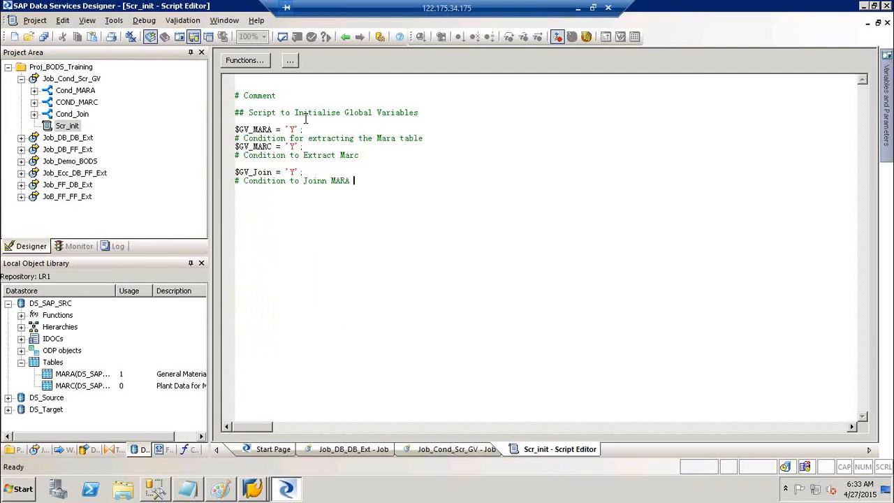
pyautogui.write('& MARC')
pyautogui.press('Return')
pyautogui.press('Return')
pyautogui.click(309, 174)
# Enter $GV_MARA = 'Y' as the Cond_MARA IF expression, correcting the mistyped variable name.
pyautogui.click(111, 24)
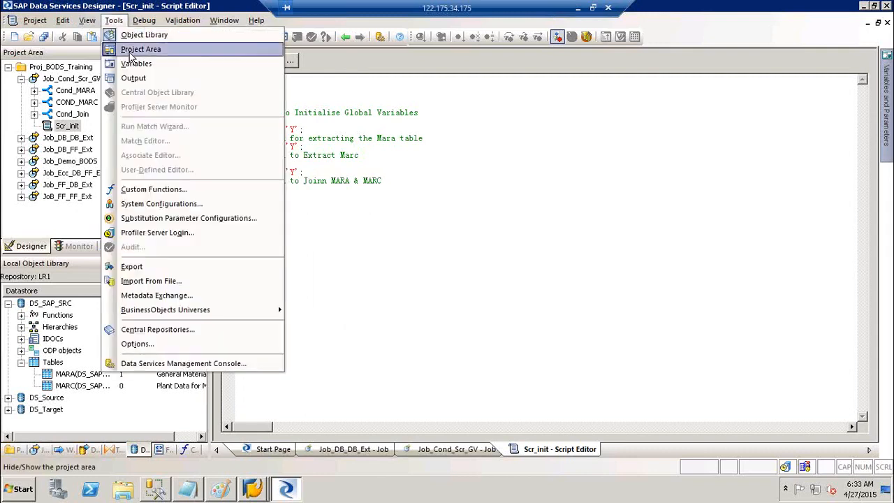
pyautogui.click(332, 137)
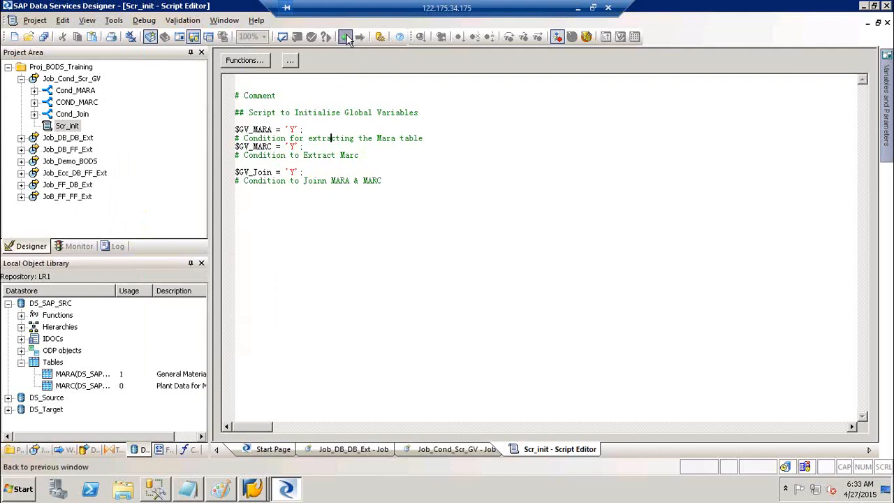
pyautogui.click(346, 36)
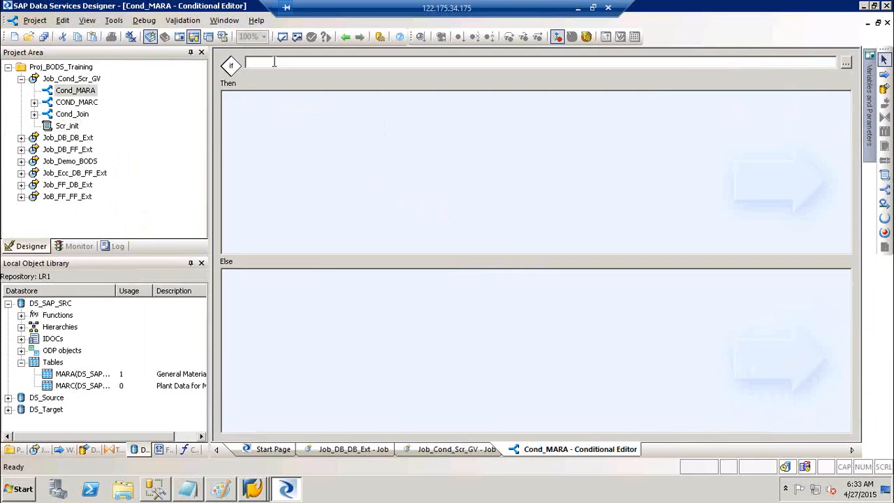
pyautogui.write('$GV_AM')
pyautogui.press('BackSpace')
pyautogui.press('BackSpace')
pyautogui.write("MARA = 'Y'")
pyautogui.moveTo(305, 62); pyautogui.dragTo(237, 63)
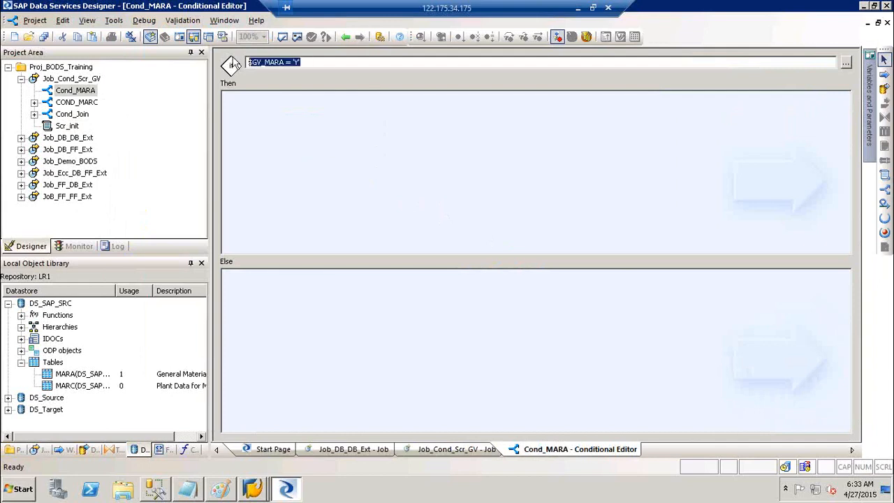
# Compare the condition against the $GV_MARA line in Scr_init, then reopen Cond_MARA.
pyautogui.click(344, 36)
pyautogui.doubleClick(289, 117)
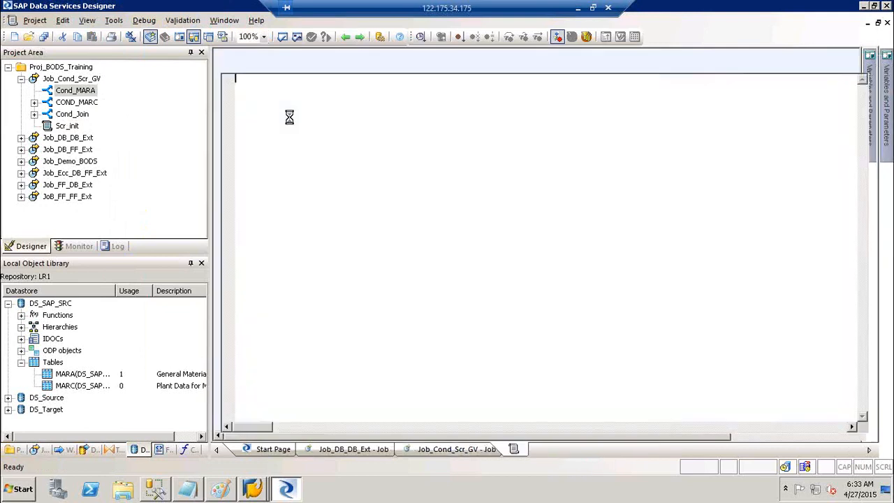
pyautogui.moveTo(235, 130); pyautogui.dragTo(304, 130)
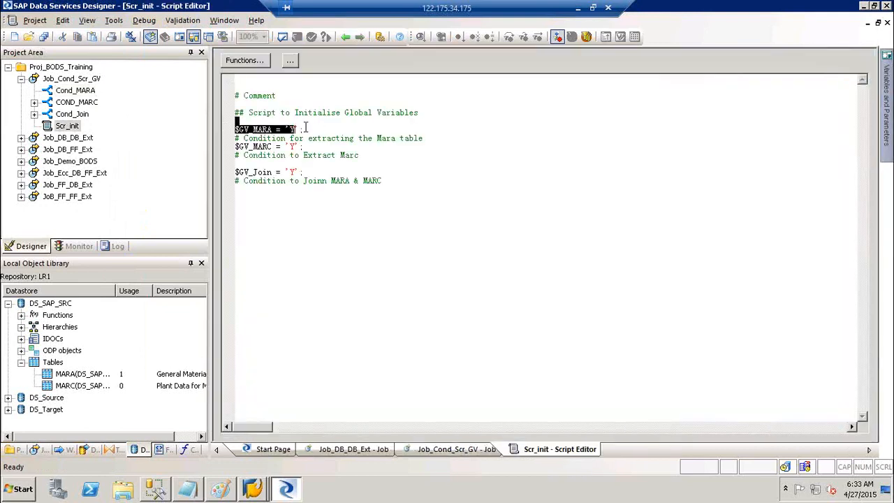
pyautogui.click(345, 38)
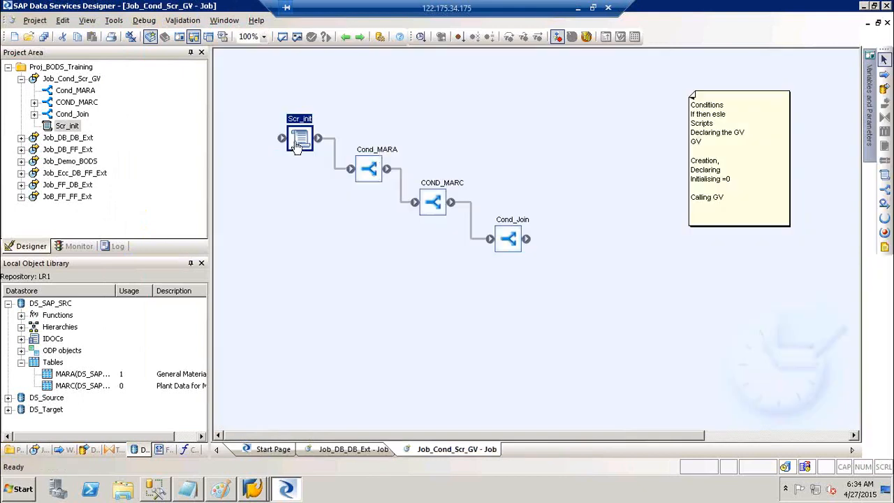
pyautogui.doubleClick(380, 159)
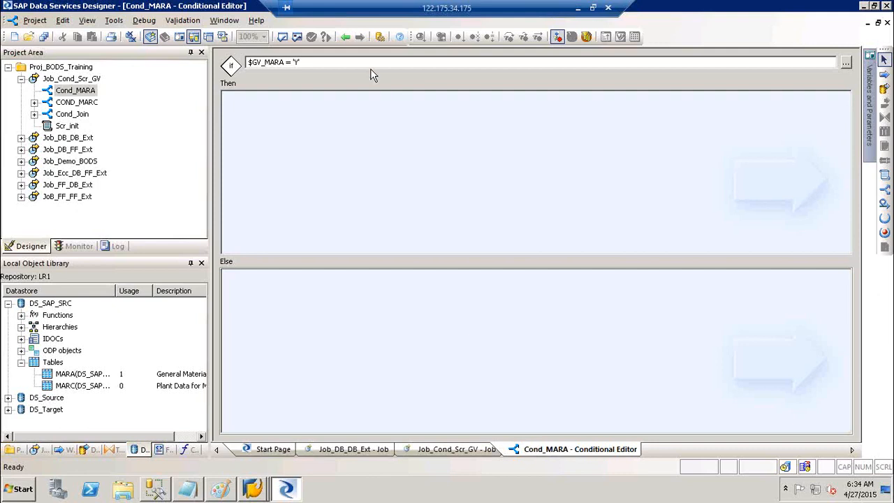
pyautogui.click(345, 36)
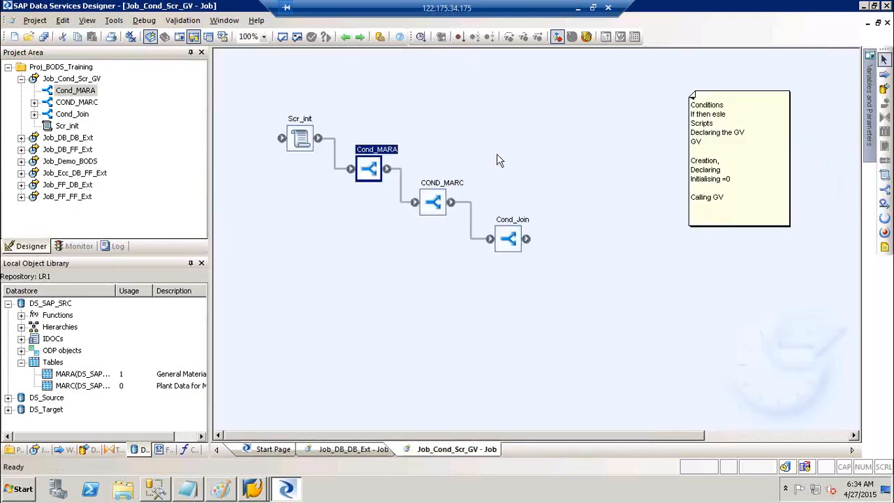
pyautogui.doubleClick(390, 154)
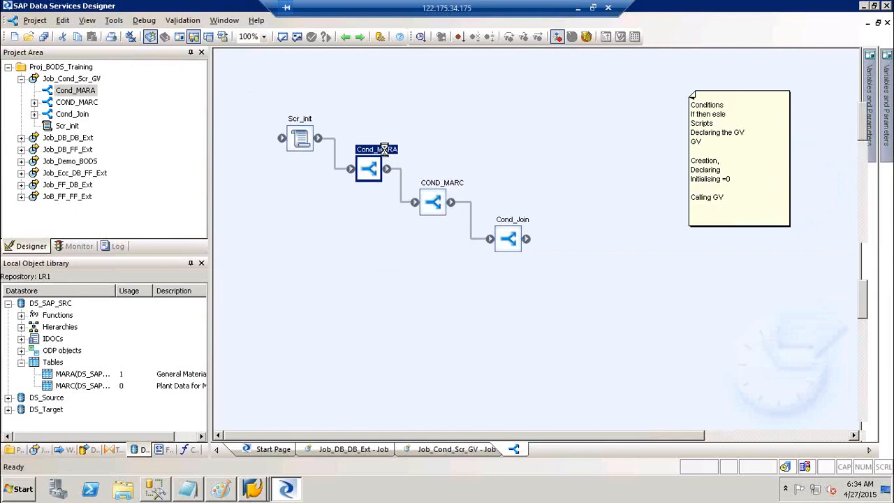
# Set the COND_MARC IF expression to $GV_MARC.
pyautogui.click(343, 38)
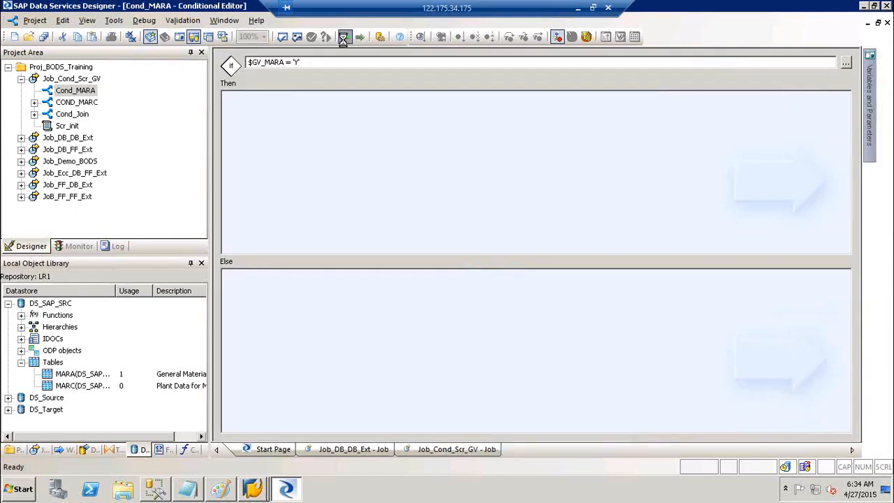
pyautogui.doubleClick(449, 184)
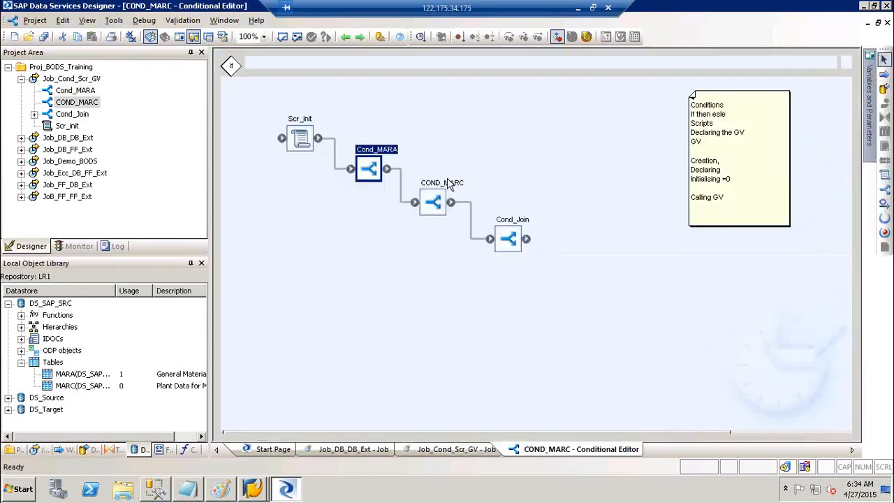
pyautogui.write('$GV_')
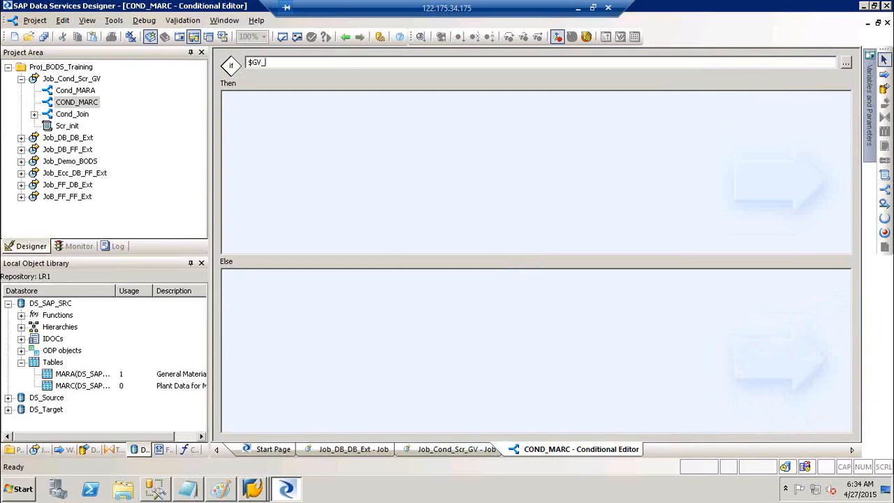
pyautogui.write('MARC')
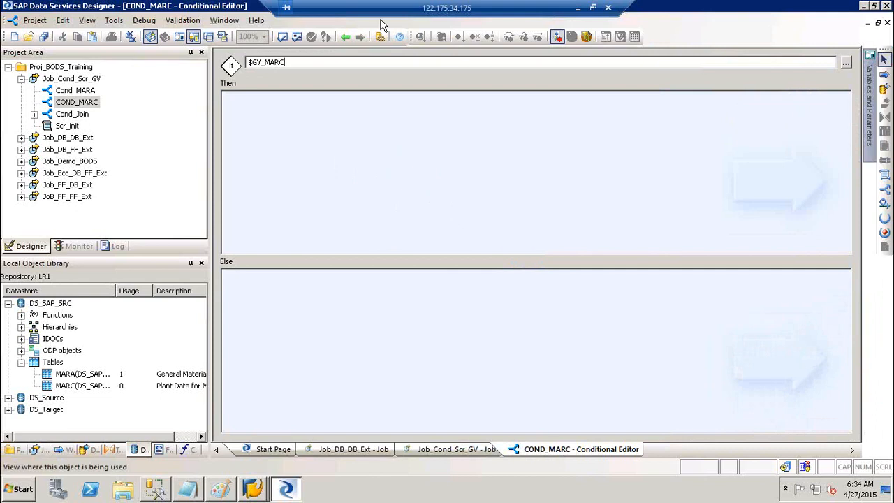
pyautogui.click(345, 37)
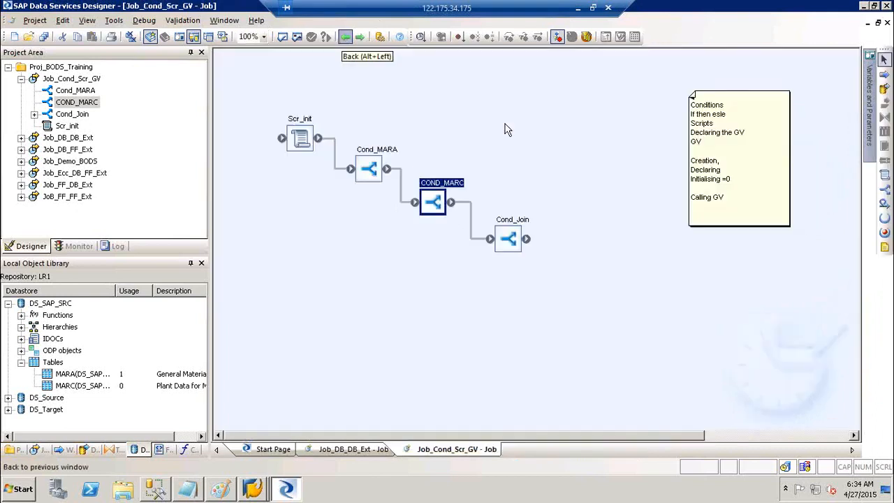
# Set the Cond_Join IF expression to $GV_Join.
pyautogui.doubleClick(508, 237)
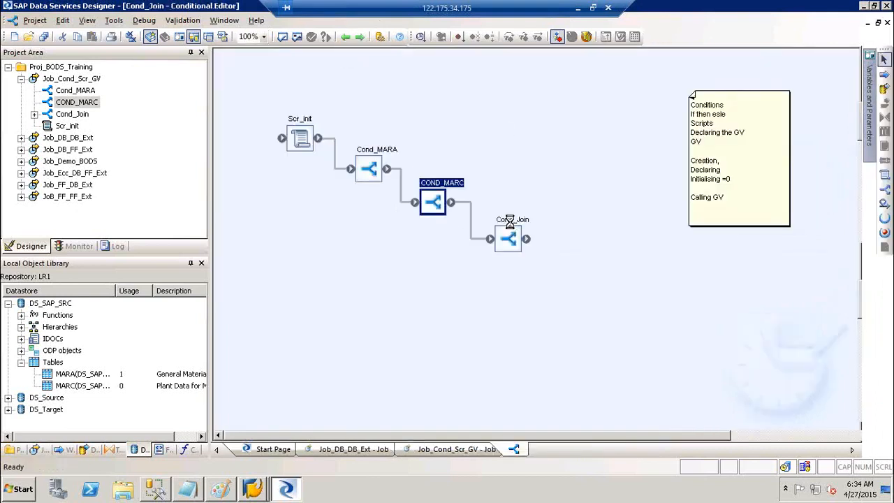
pyautogui.click(294, 65)
pyautogui.write('$GV_Join')
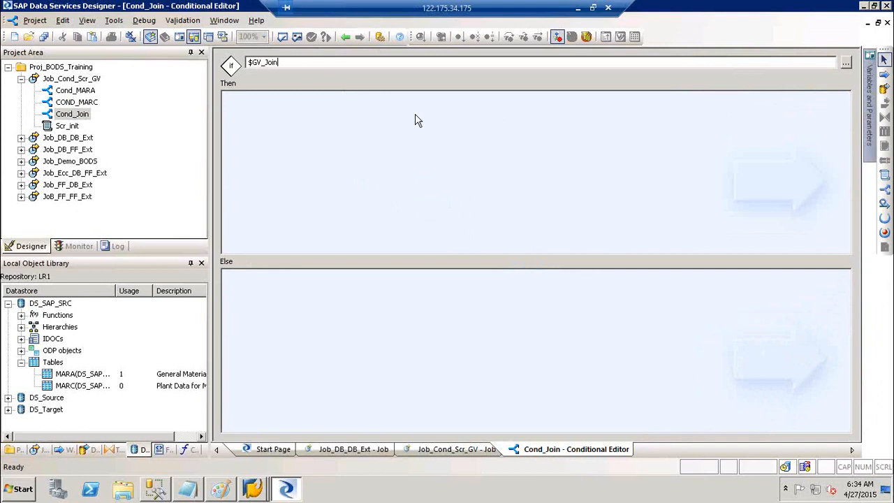
pyautogui.click(345, 36)
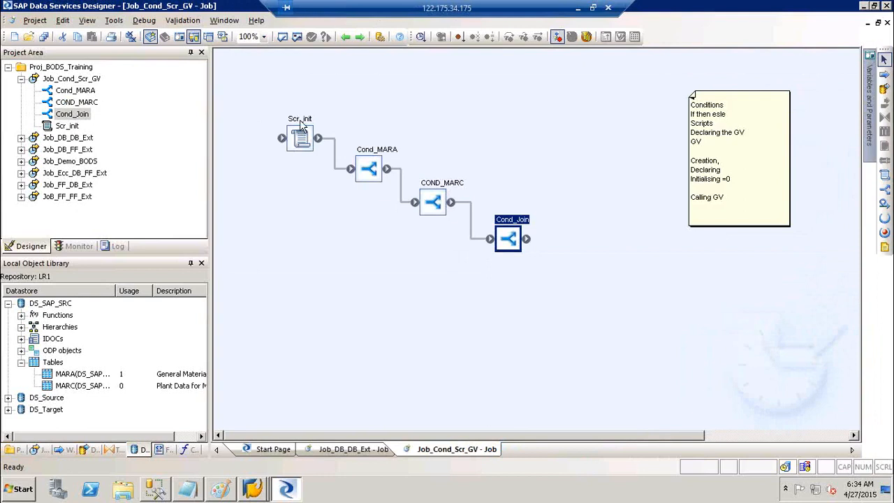
# Check the variables in the Scr_init script and return to the Job_Cond_Scr_GV diagram.
pyautogui.doubleClick(303, 122)
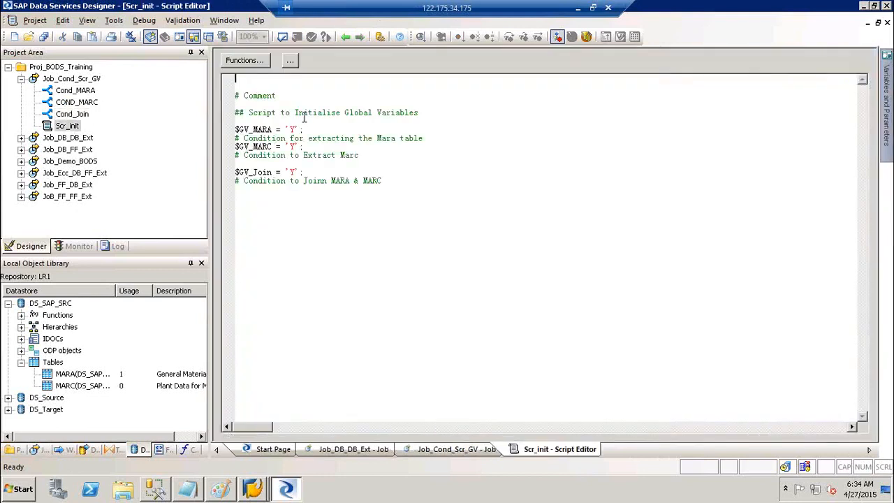
pyautogui.click(346, 36)
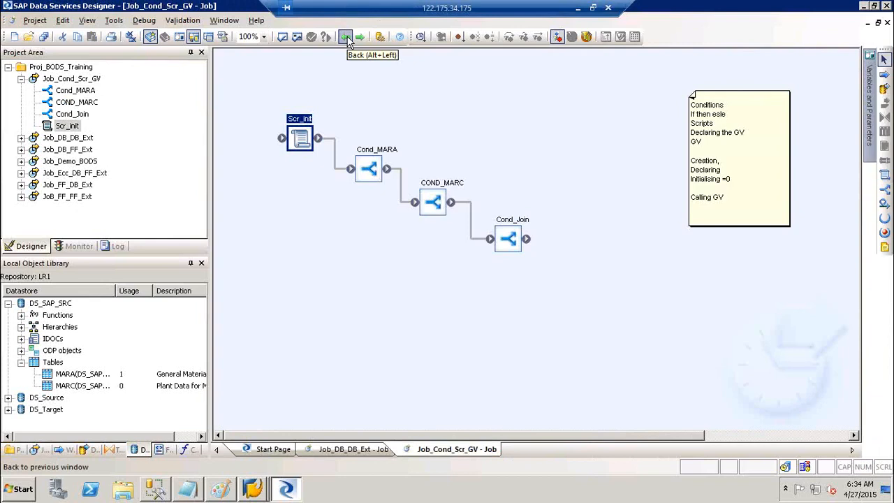
pyautogui.click(550, 123)
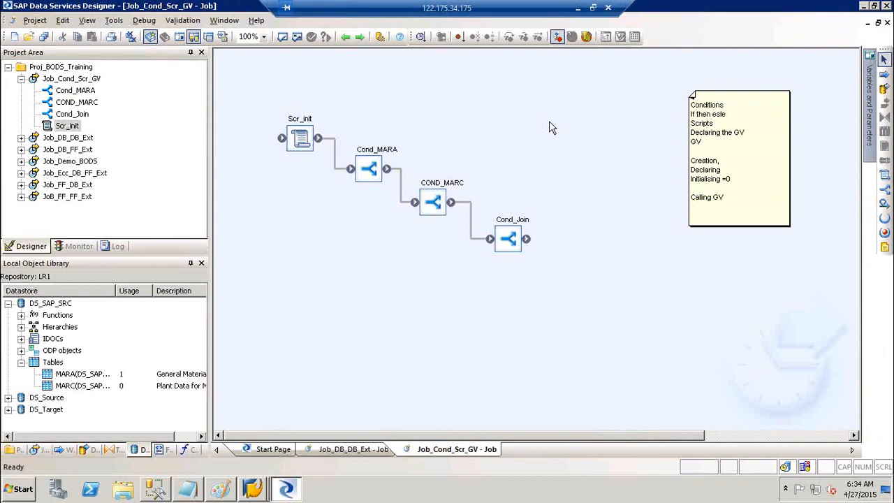
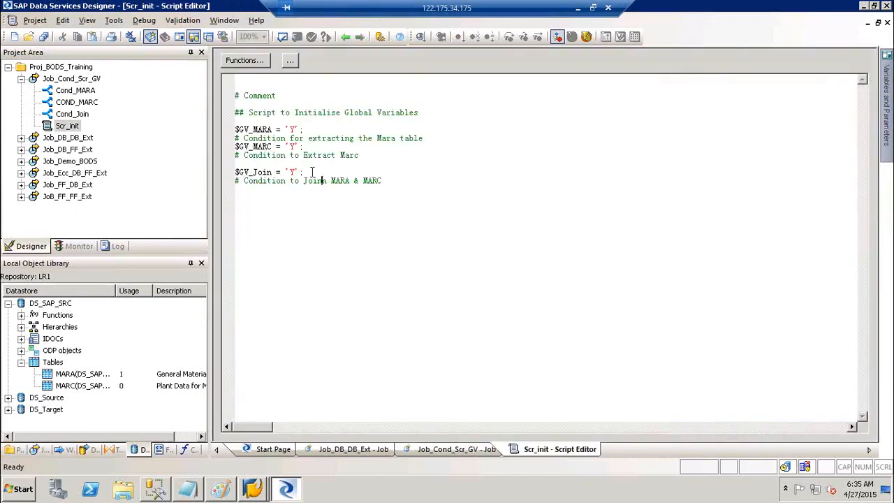
# Leave the Scr_init script for the Job_Cond_Scr_GV diagram and list the library's data flows.
pyautogui.click(313, 172)
pyautogui.click(345, 36)
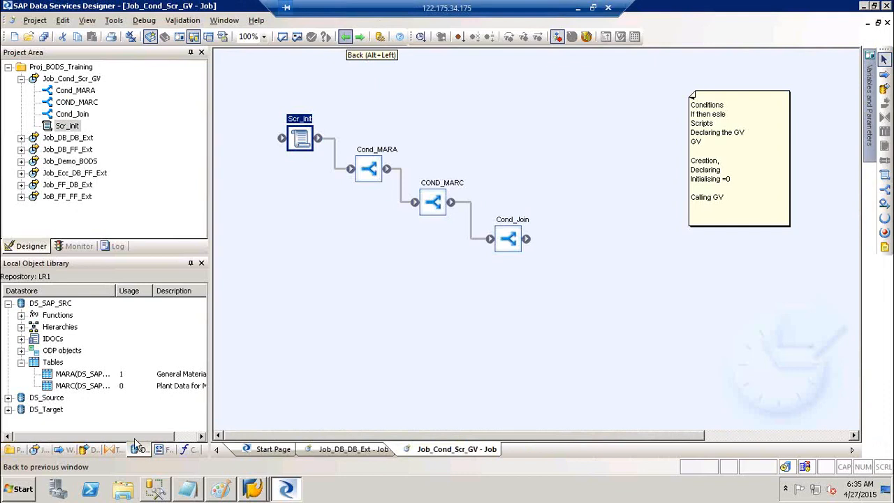
pyautogui.click(87, 450)
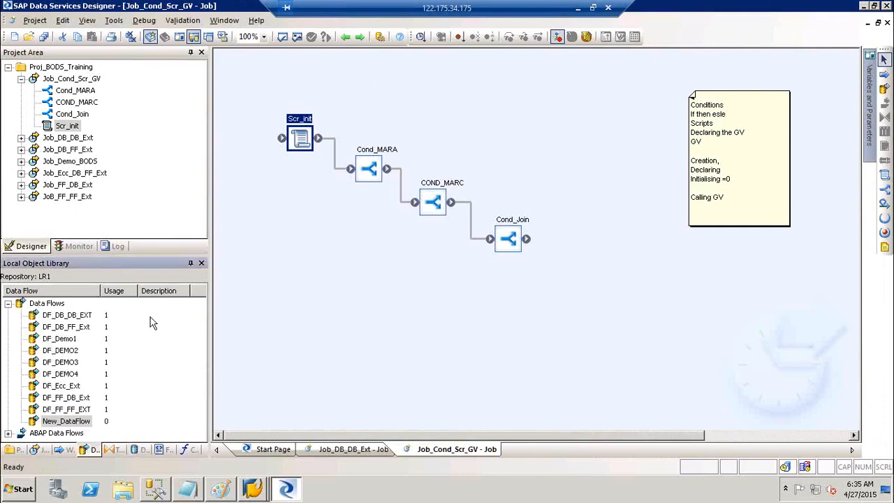
# Put the DF_Ecc_Ext data flow into Cond_MARA's Then branch.
pyautogui.doubleClick(61, 388)
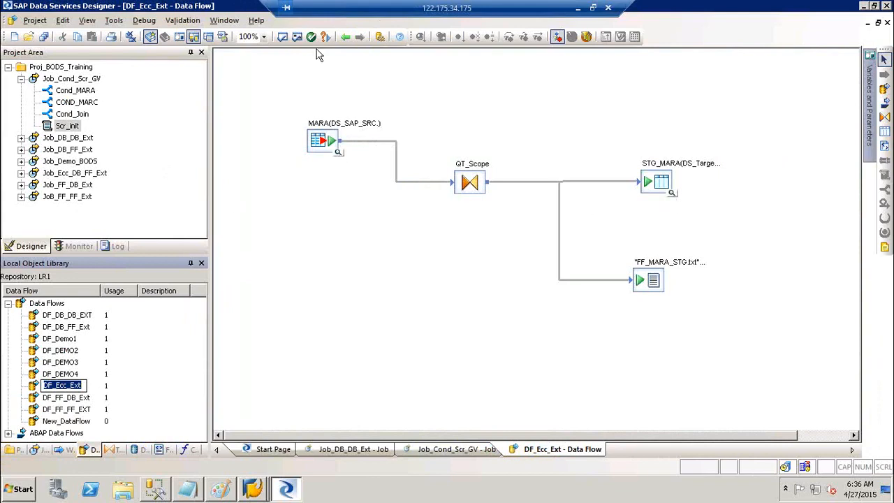
pyautogui.click(346, 37)
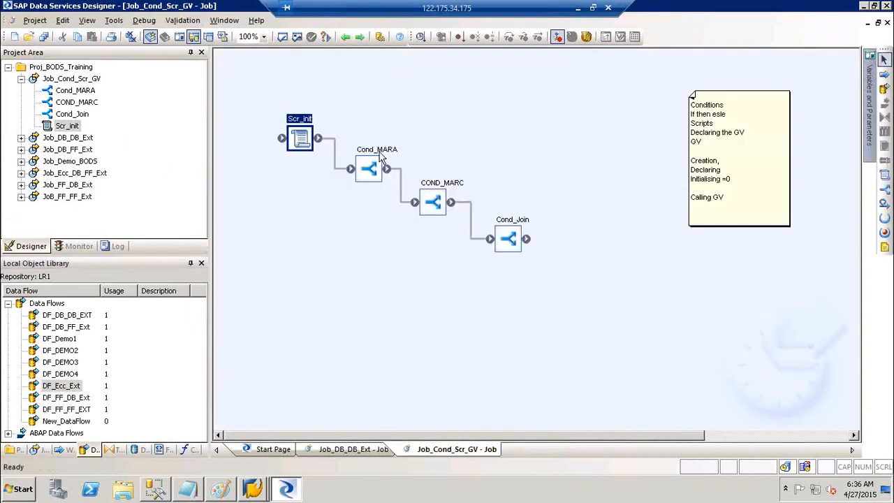
pyautogui.doubleClick(377, 159)
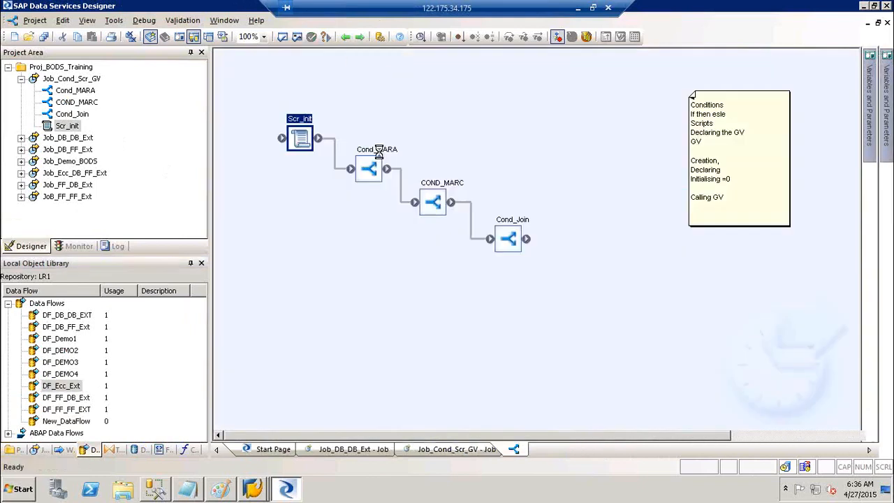
pyautogui.moveTo(49, 391); pyautogui.dragTo(355, 145)
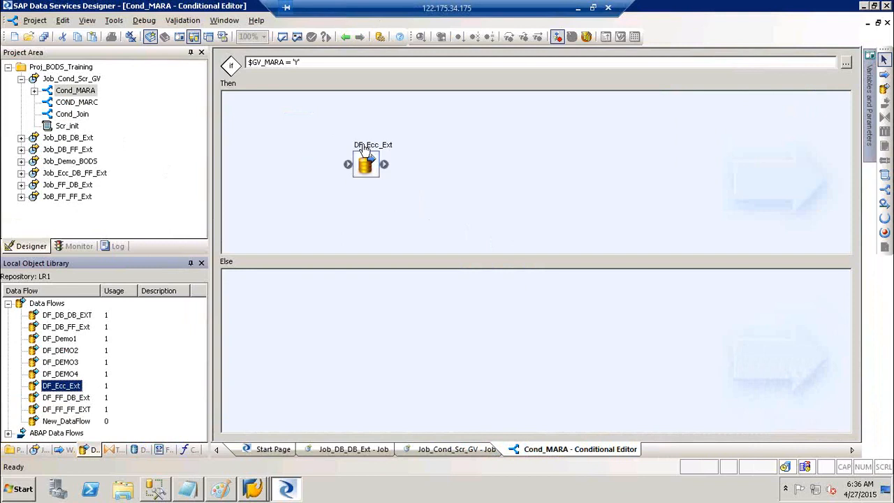
# Inside DF_Ecc_Ext, add a Query transform below QT_Scope fed from the MARA source.
pyautogui.doubleClick(362, 148)
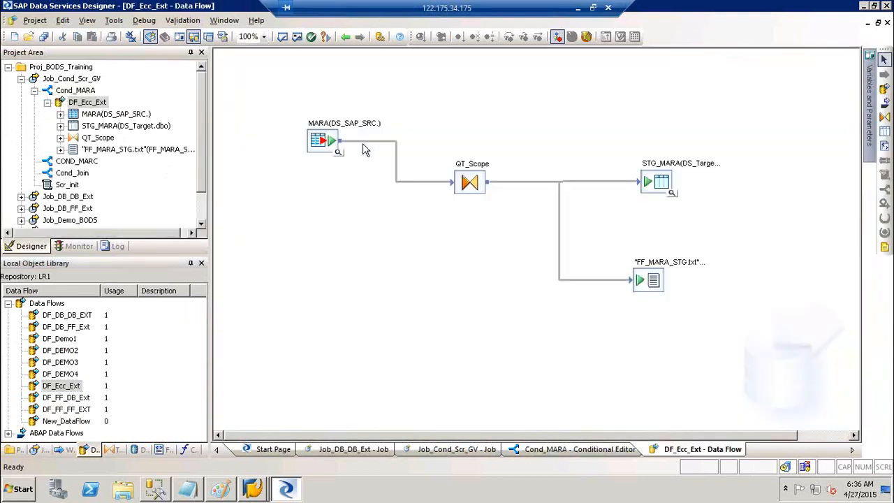
pyautogui.click(884, 118)
pyautogui.click(441, 243)
pyautogui.moveTo(338, 142); pyautogui.dragTo(453, 262)
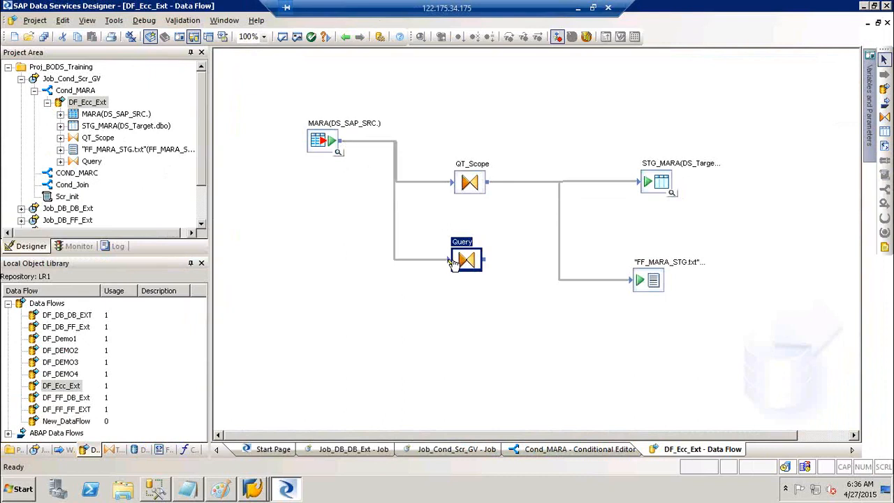
# Save all, then delete the extra Query transform from DF_Ecc_Ext via Job_Ecc_DB_FF_Ext.
pyautogui.click(43, 37)
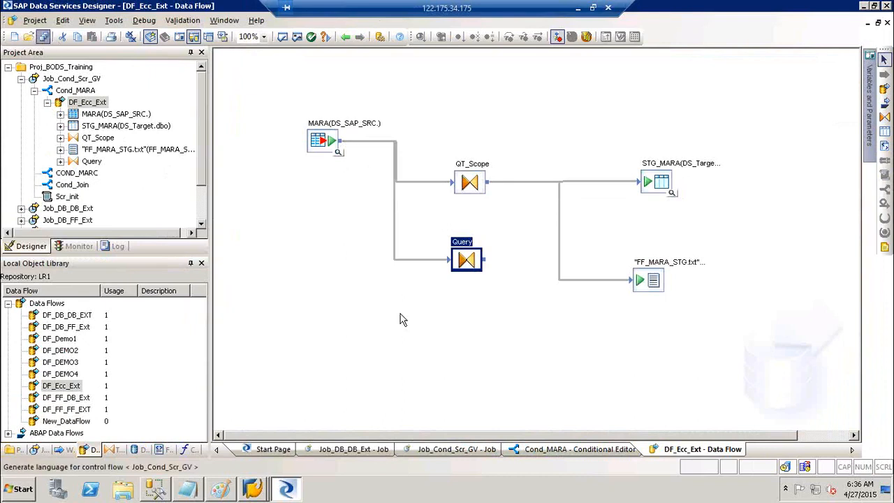
pyautogui.click(356, 314)
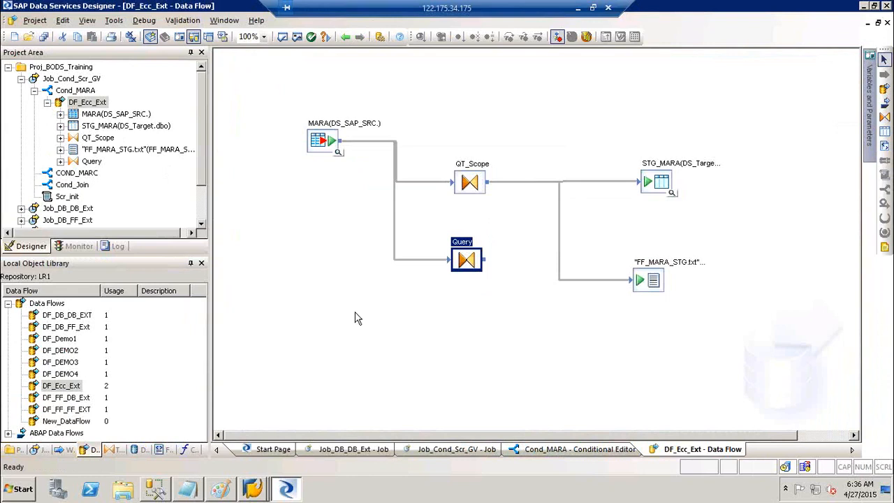
pyautogui.click(37, 450)
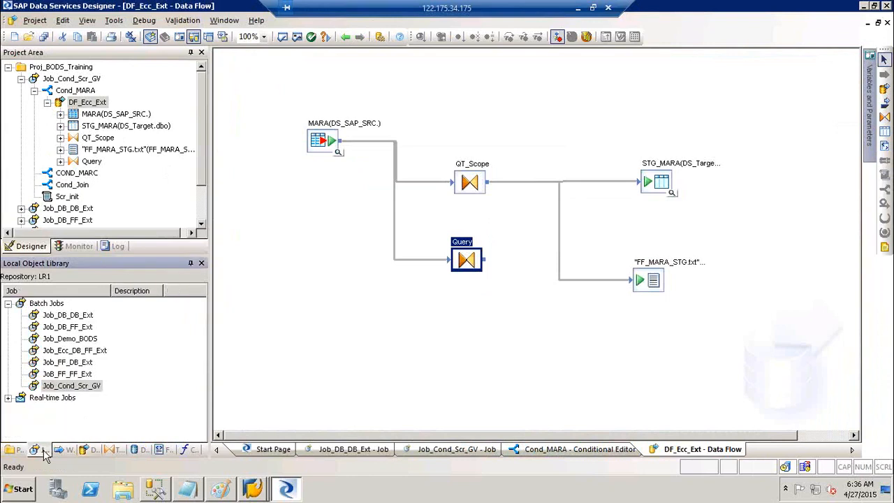
pyautogui.click(99, 356)
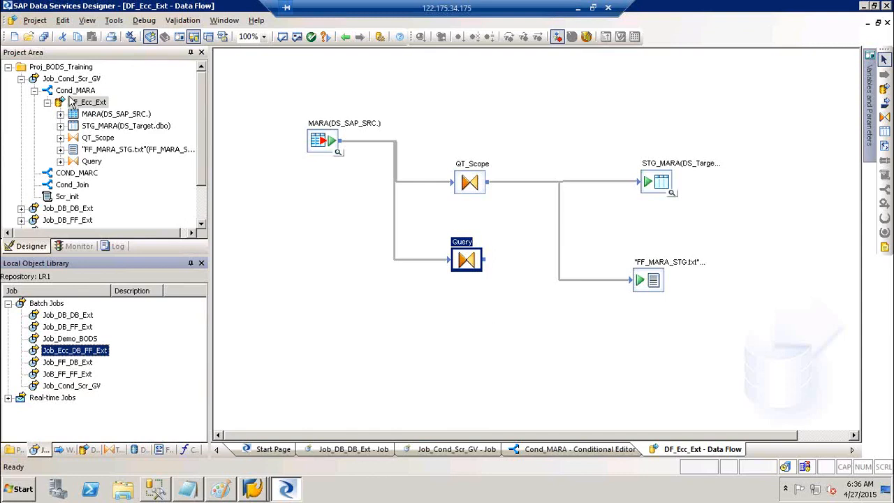
pyautogui.doubleClick(95, 349)
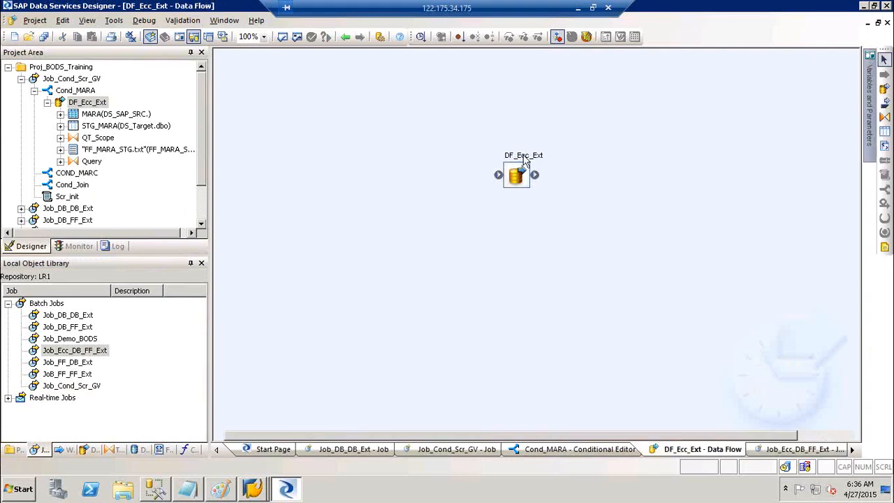
pyautogui.click(466, 264)
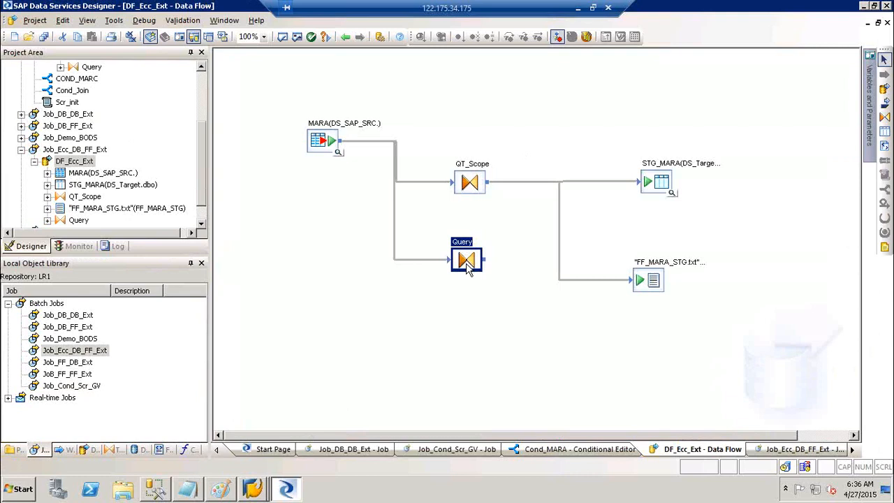
pyautogui.press('Delete')
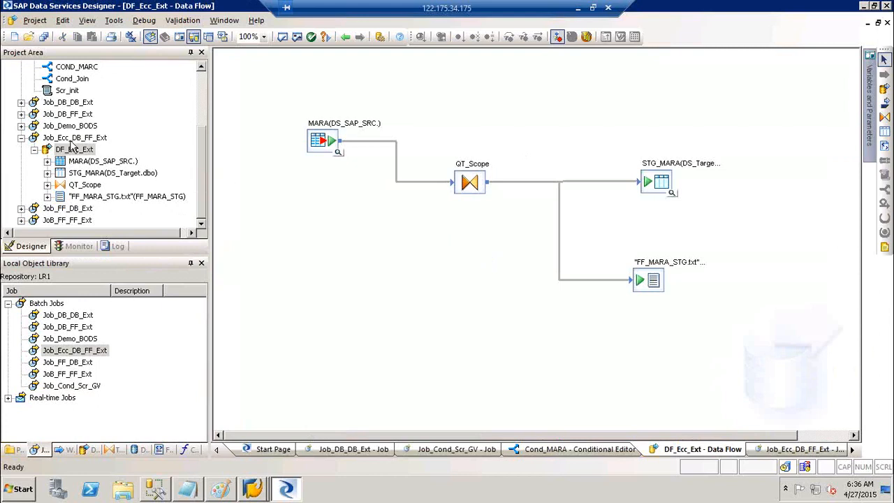
# Save all changes again and recheck DF_Ecc_Ext under Cond_MARA.
pyautogui.click(43, 37)
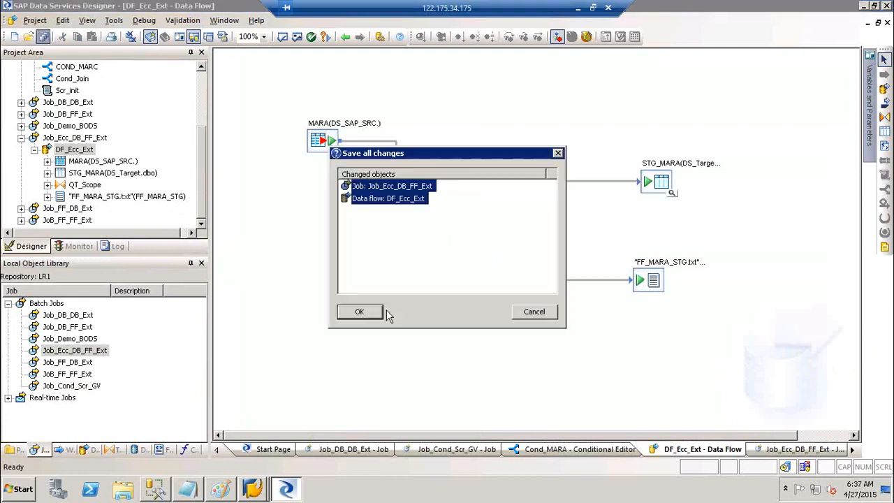
pyautogui.click(360, 312)
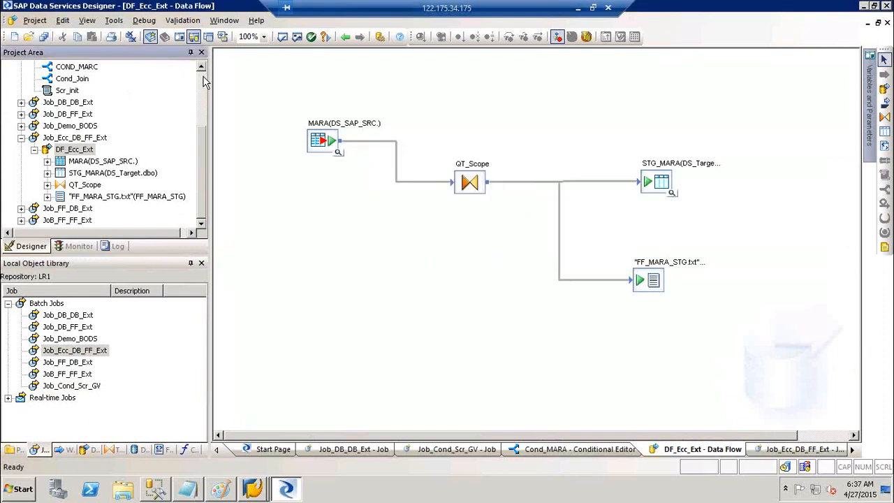
pyautogui.scroll(3, 207, 83)
pyautogui.doubleClick(77, 91)
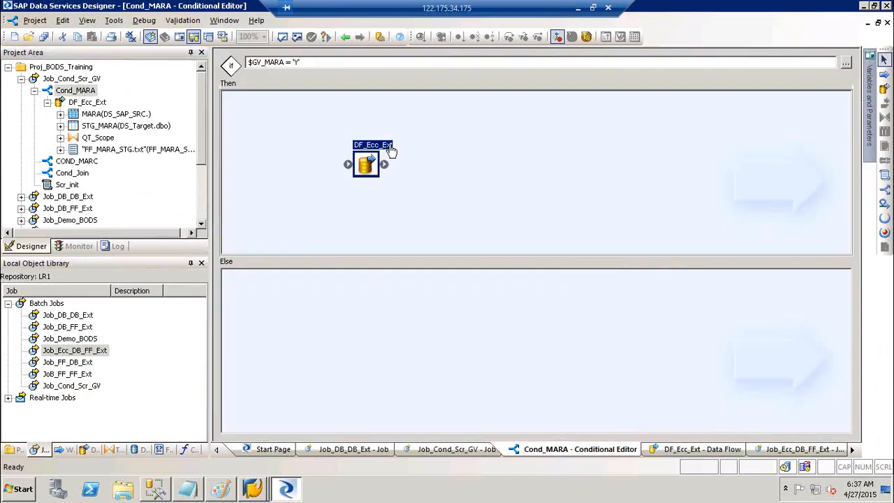
pyautogui.doubleClick(390, 151)
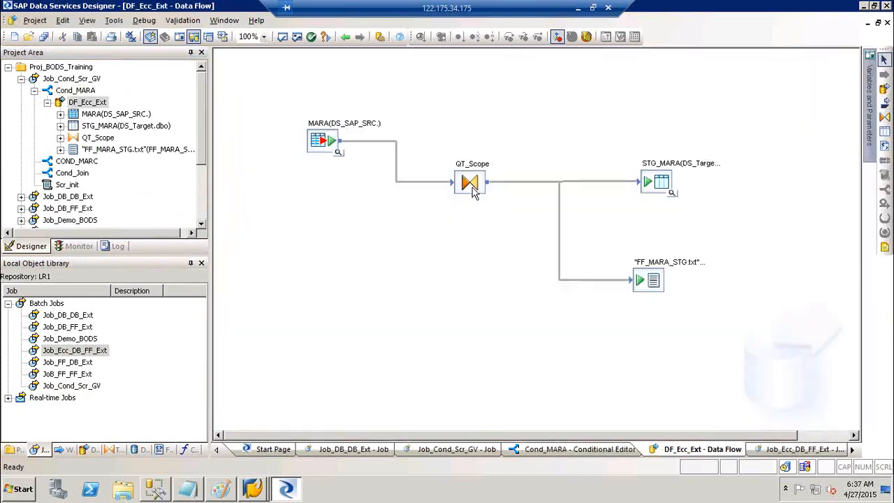
# Collapse the Job_Cond_Scr_GV and Job_Ecc_DB_FF_Ext tree branches and list the data flows.
pyautogui.click(34, 91)
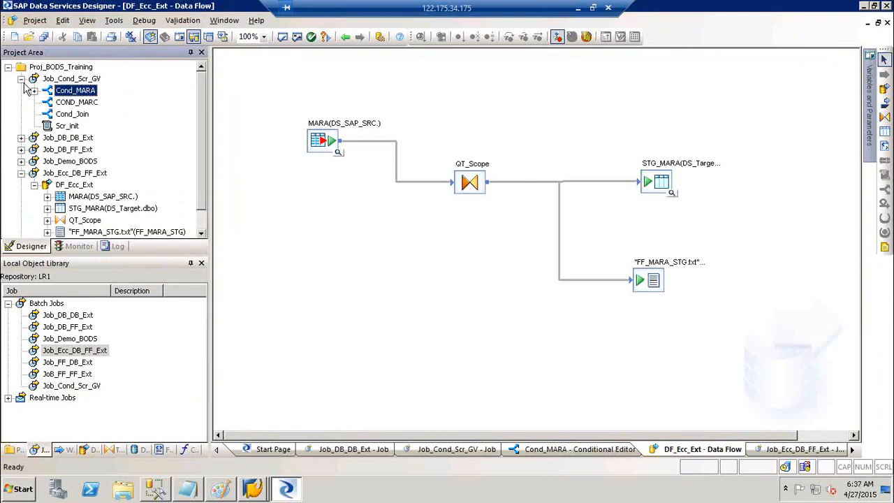
pyautogui.click(21, 79)
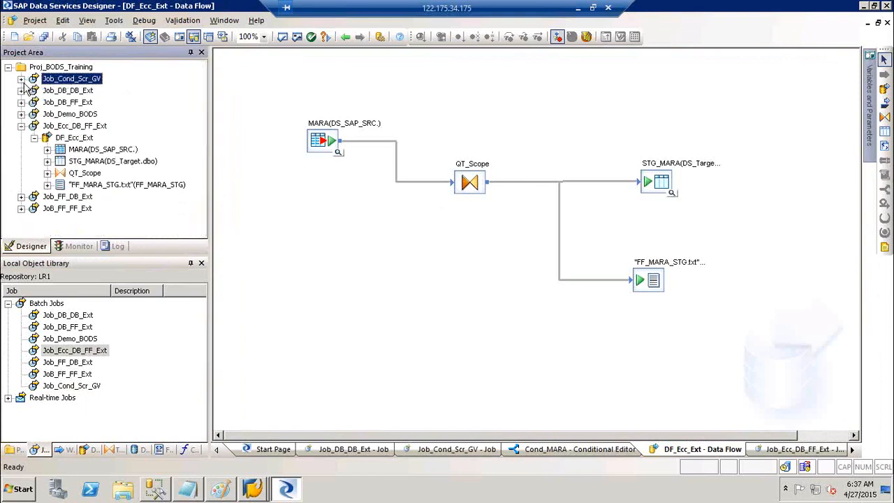
pyautogui.click(21, 127)
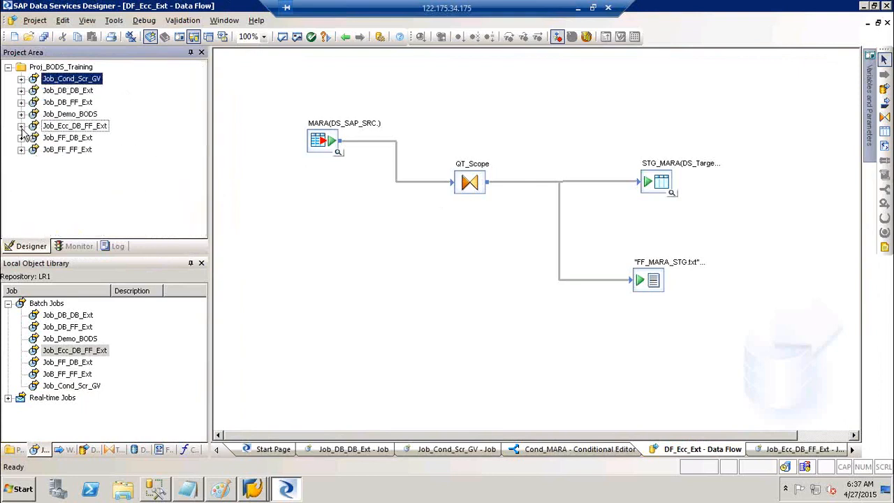
pyautogui.click(94, 449)
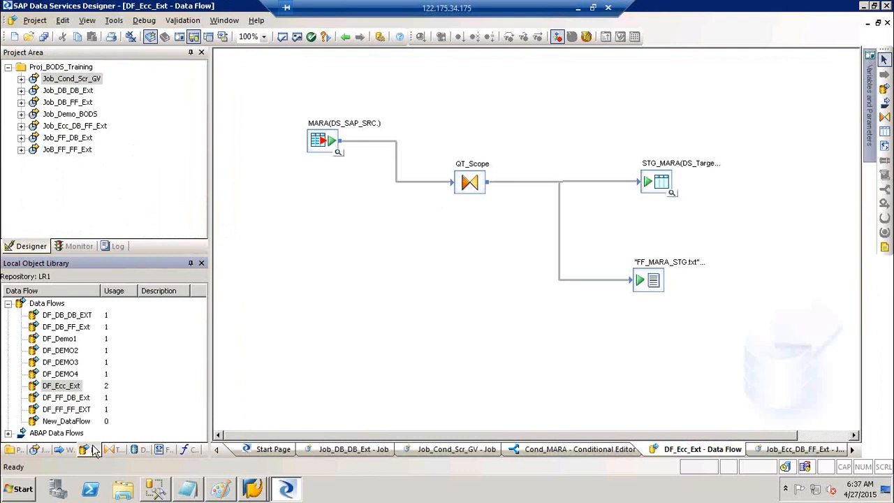
# Replicate DF_Ecc_Ext in the object library, creating Copy_1_DF_Ecc_Ext.
pyautogui.click(60, 388)
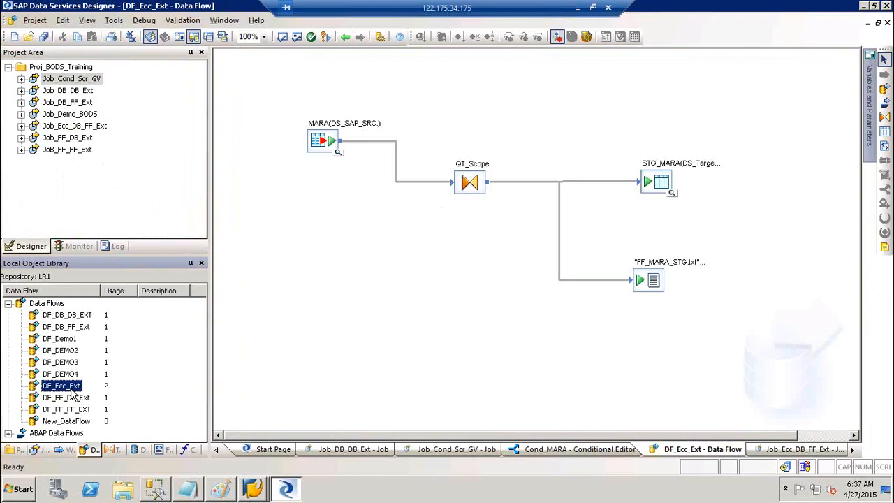
pyautogui.rightClick(73, 395)
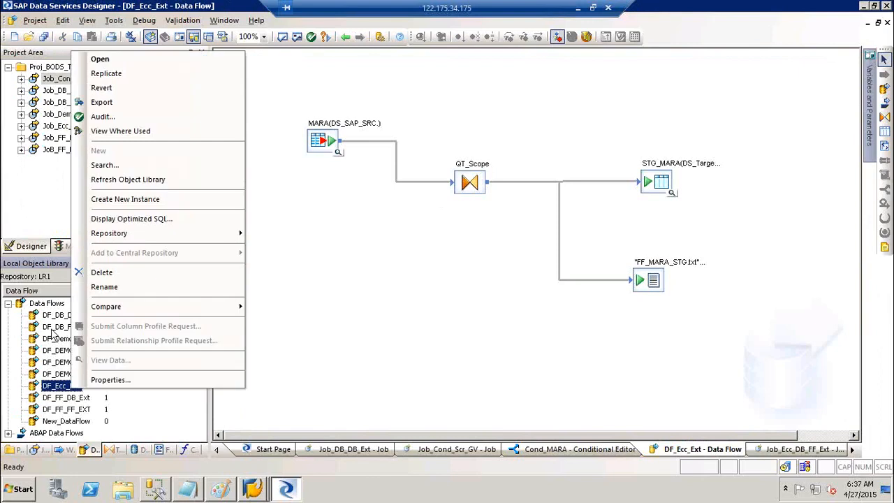
pyautogui.click(106, 74)
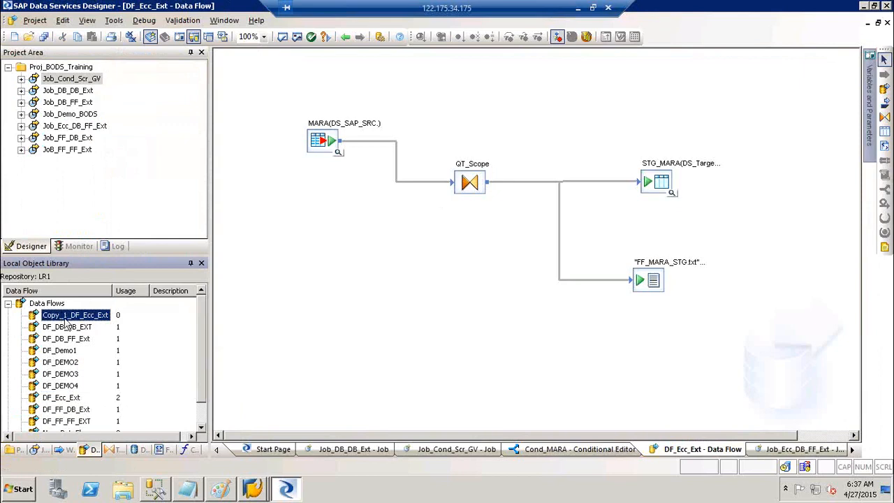
# Rename Copy_1_DF_Ecc_Ext to DF_MARA_Ext.
pyautogui.click(74, 315)
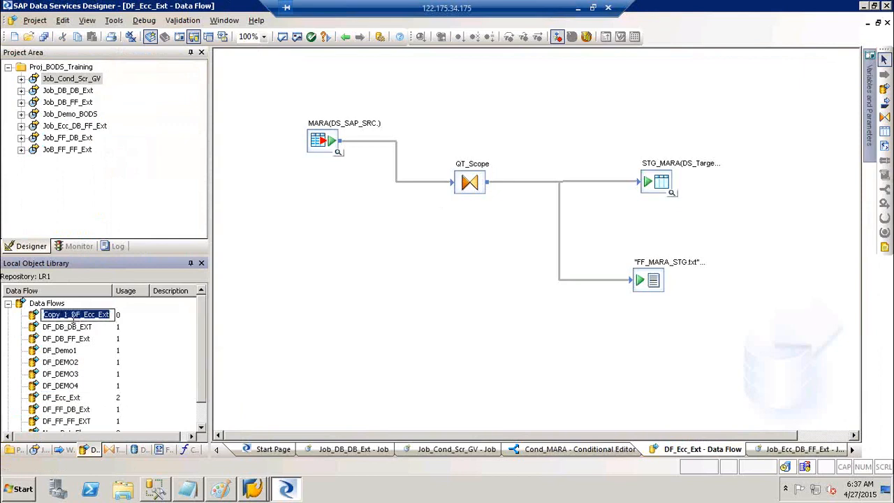
pyautogui.click(73, 316)
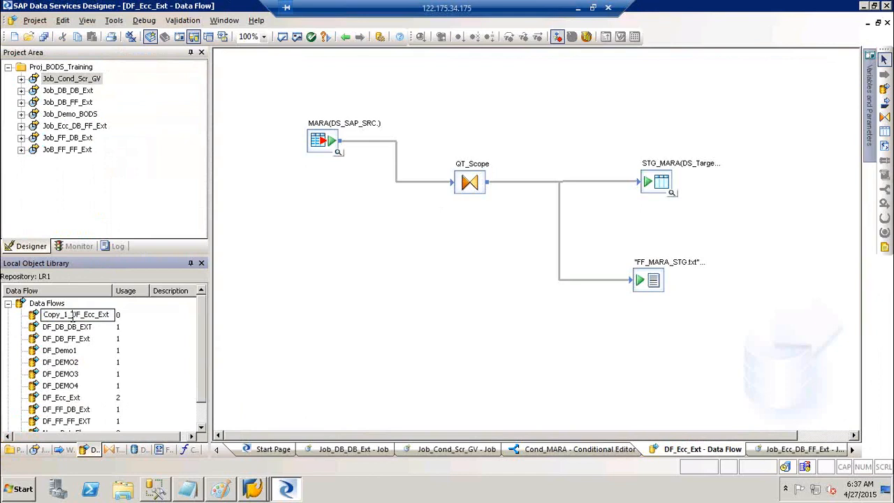
pyautogui.hotkey('shift', 'Home')
pyautogui.press('BackSpace')
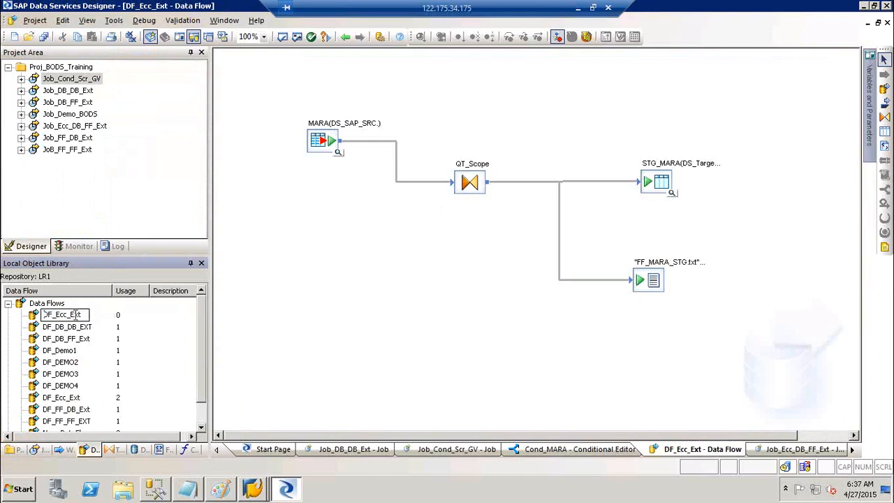
pyautogui.press('End')
pyautogui.press('BackSpace')
pyautogui.press('BackSpace')
pyautogui.press('BackSpace')
pyautogui.press('BackSpace')
pyautogui.press('BackSpace')
pyautogui.press('BackSpace')
pyautogui.press('BackSpace')
pyautogui.write('MARA_Ext')
pyautogui.click(303, 312)
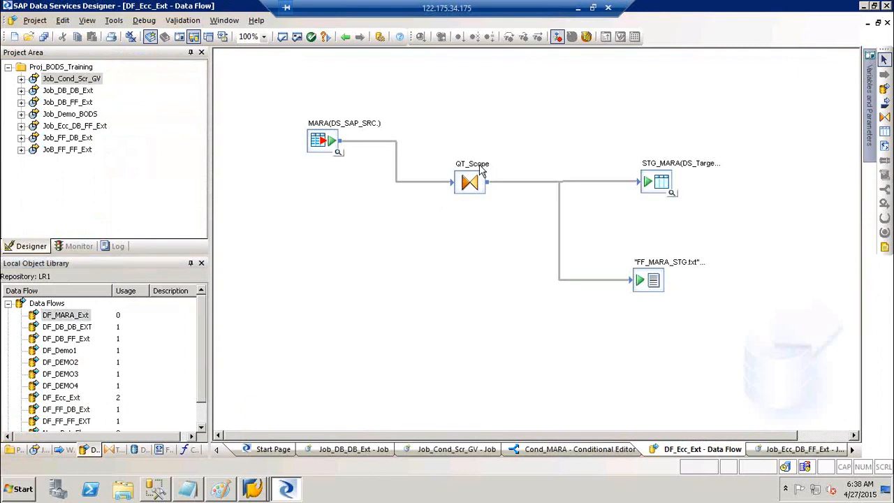
# Swap DF_Ecc_Ext for DF_MARA_Ext in Cond_MARA's Then branch.
pyautogui.click(347, 37)
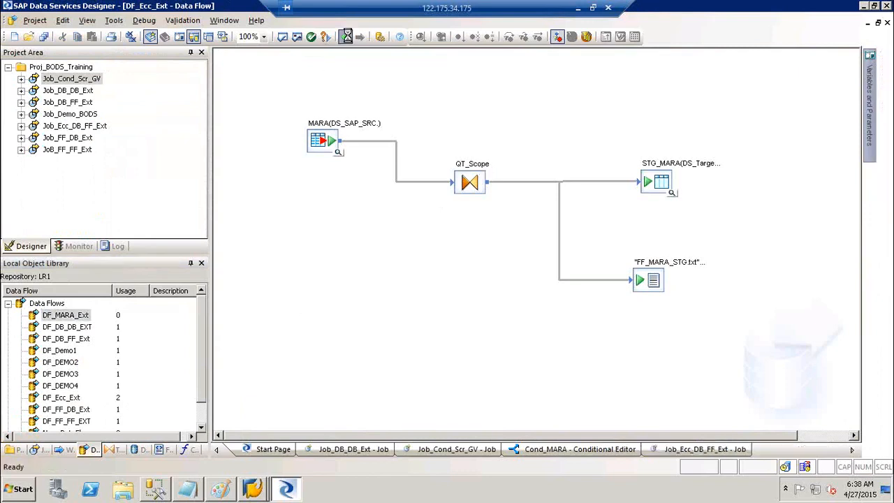
pyautogui.click(347, 37)
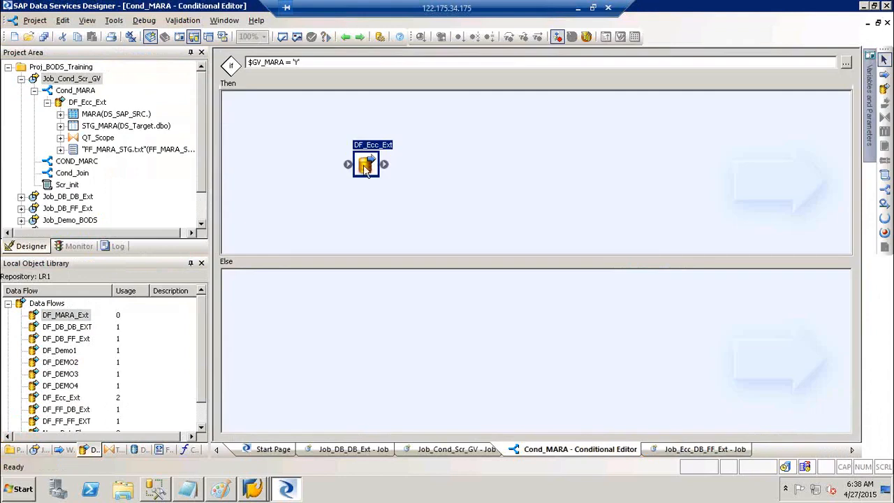
pyautogui.press('Delete')
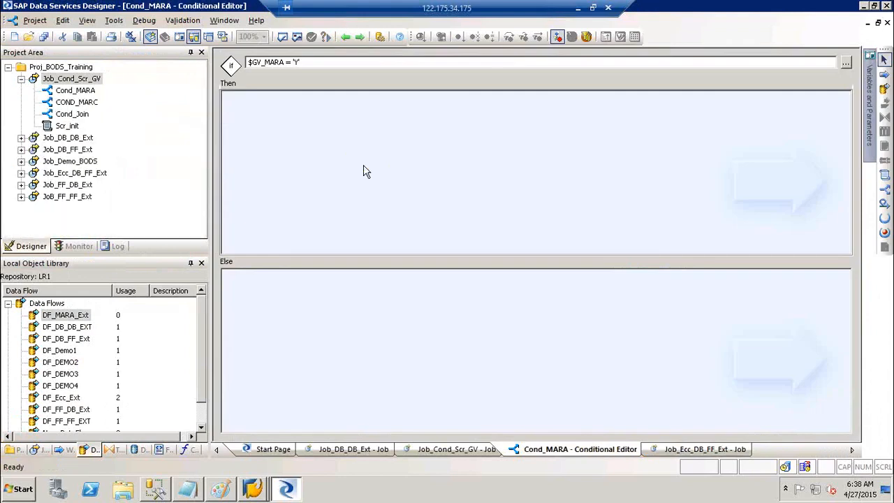
pyautogui.click(59, 320)
pyautogui.moveTo(60, 319); pyautogui.dragTo(396, 130)
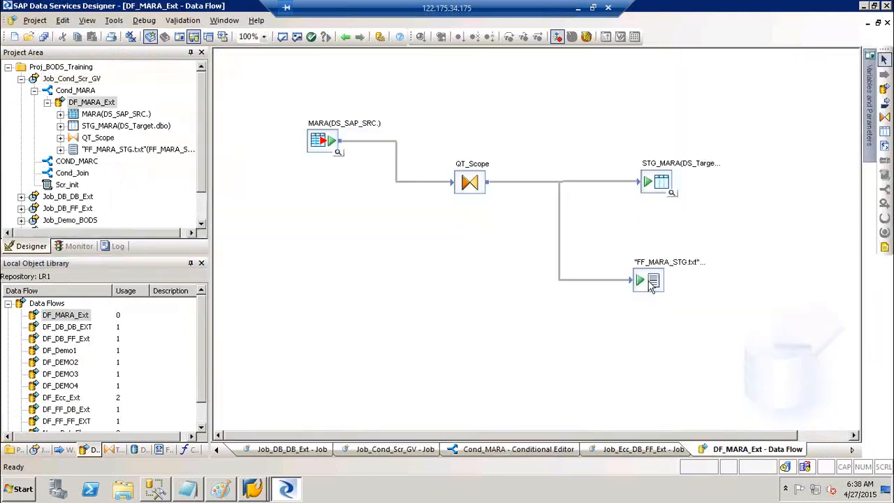
# Delete the FF_MARA_STG.txt flat-file target from DF_MARA_Ext and save all changes.
pyautogui.click(647, 278)
pyautogui.press('Delete')
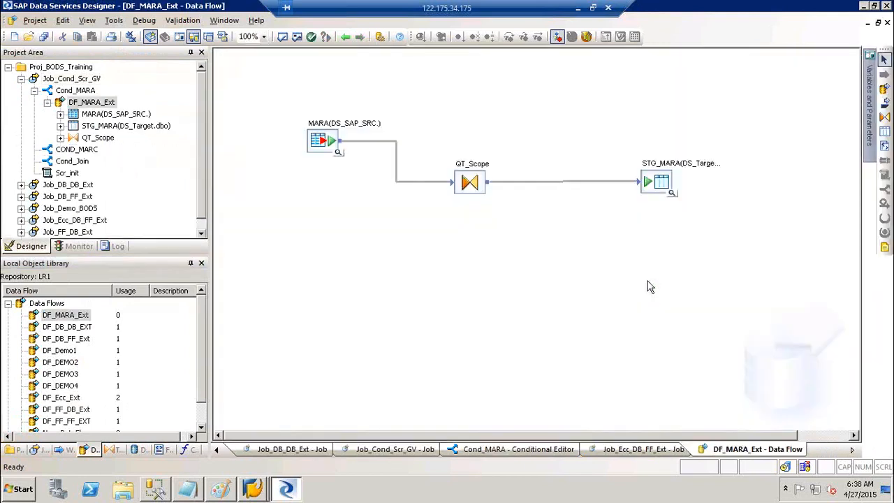
pyautogui.click(42, 40)
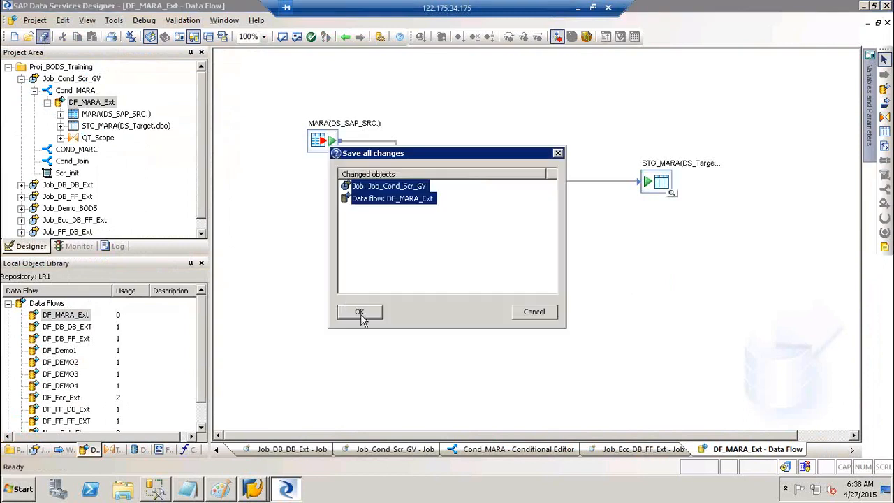
pyautogui.click(360, 315)
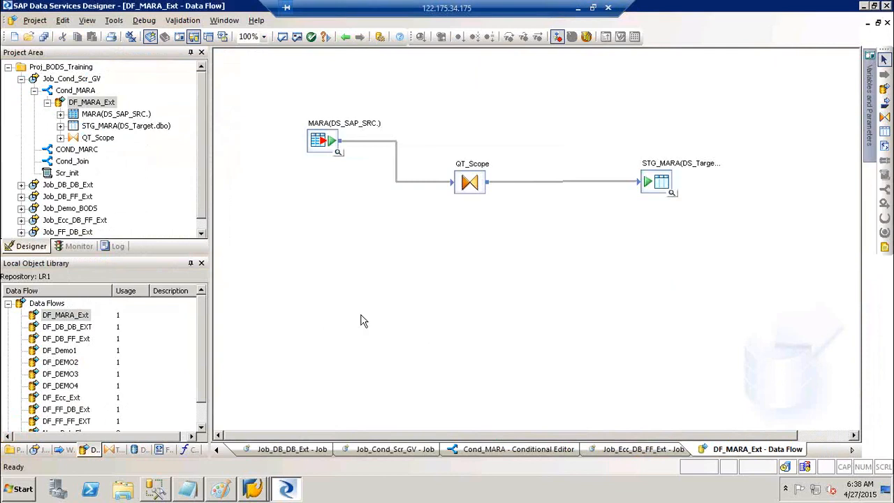
pyautogui.click(8, 303)
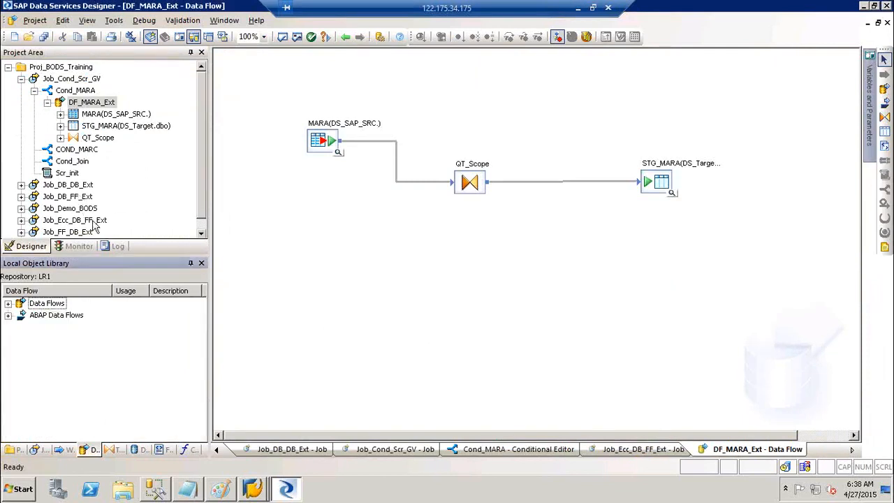
# Inspect Job_Ecc_DB_FF_Ext's Cond_MARA and its data flow to confirm the original is unchanged.
pyautogui.doubleClick(83, 221)
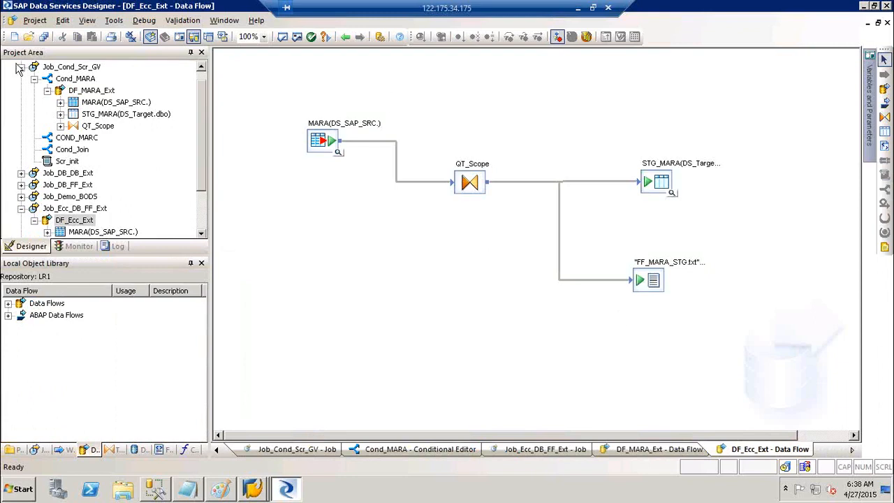
pyautogui.moveTo(74, 79); pyautogui.dragTo(75, 82)
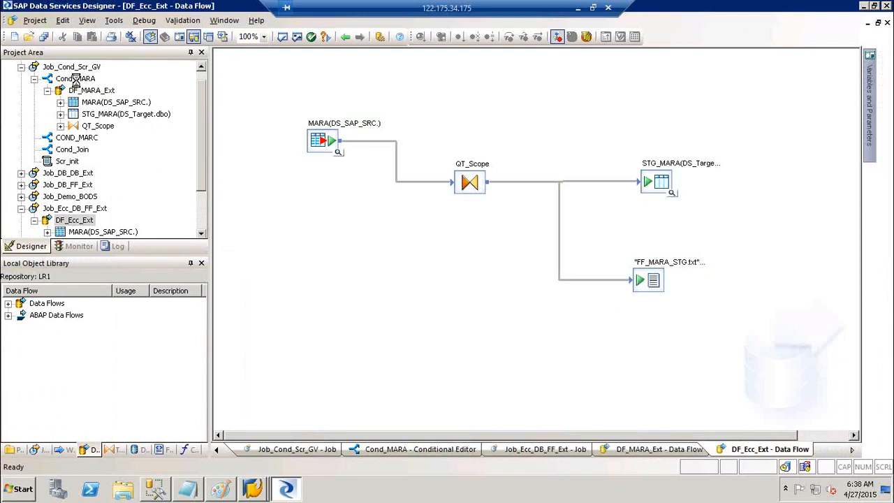
pyautogui.click(75, 79)
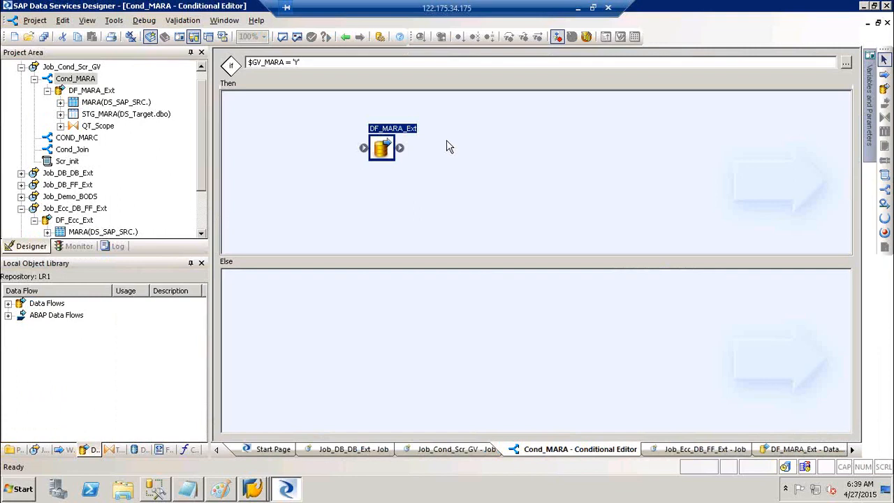
pyautogui.doubleClick(396, 134)
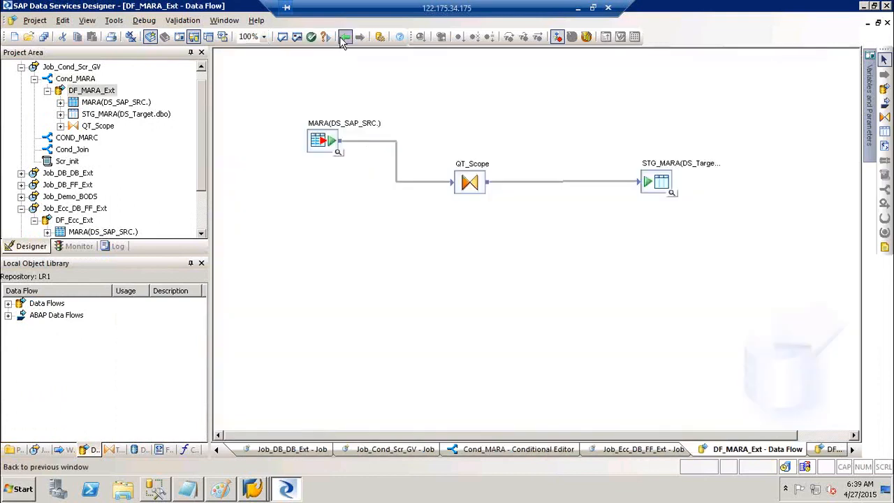
# Navigate back to the Job_Cond_Scr_GV canvas and open the COND_MARC conditional.
pyautogui.click(345, 39)
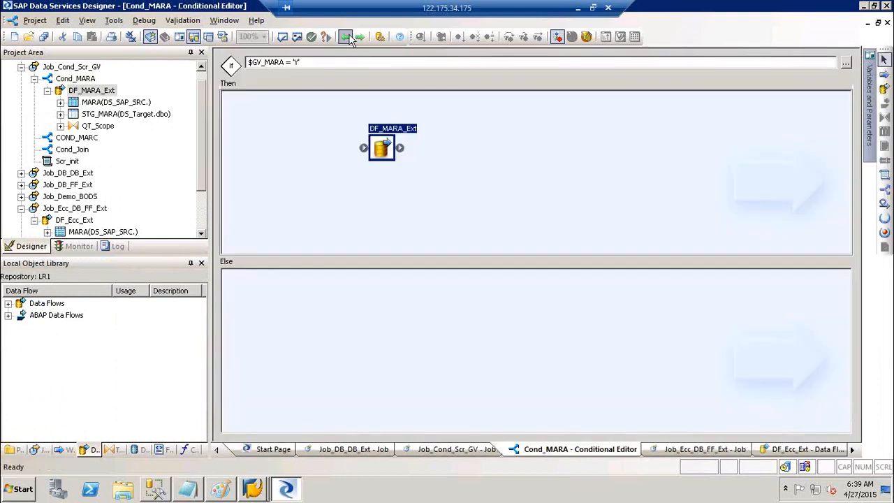
pyautogui.click(347, 36)
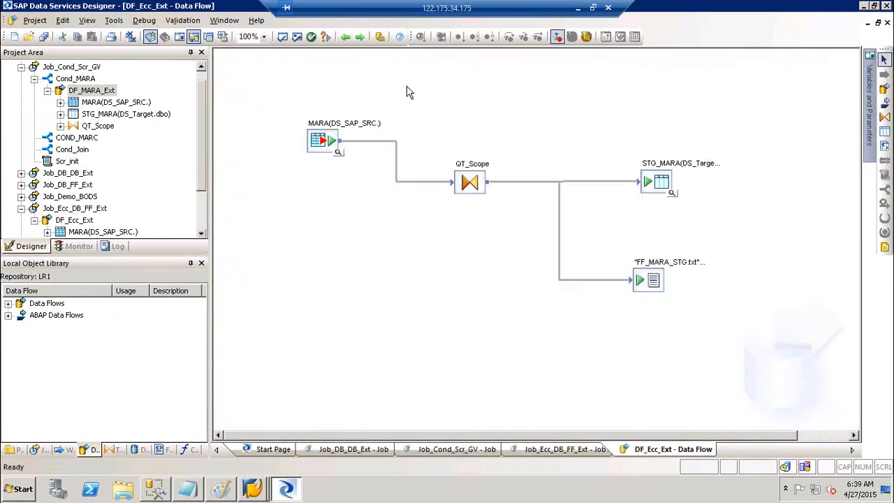
pyautogui.click(344, 39)
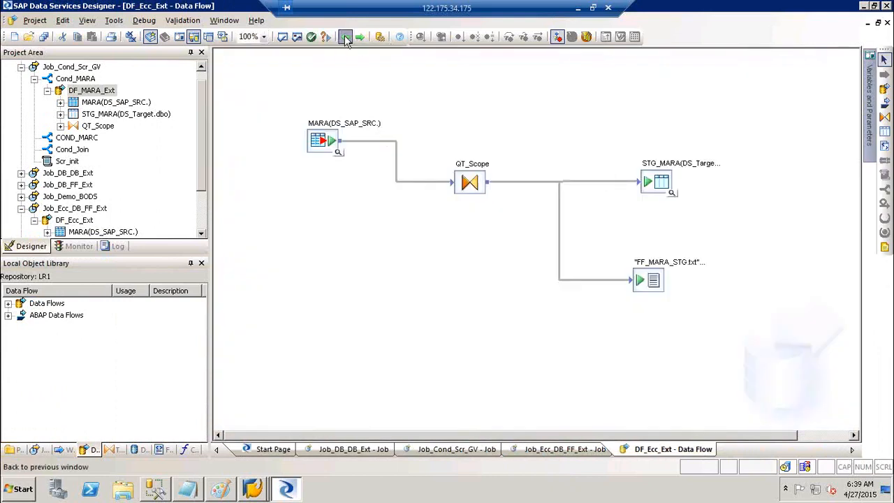
pyautogui.click(67, 67)
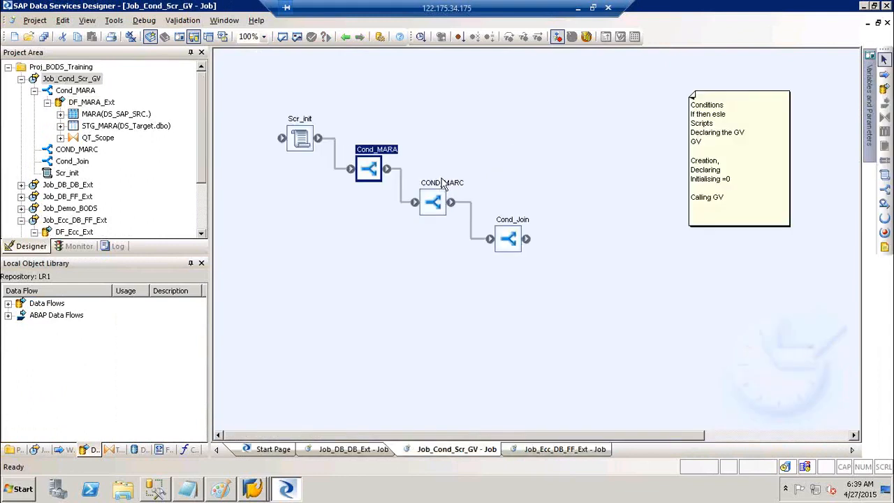
pyautogui.doubleClick(444, 189)
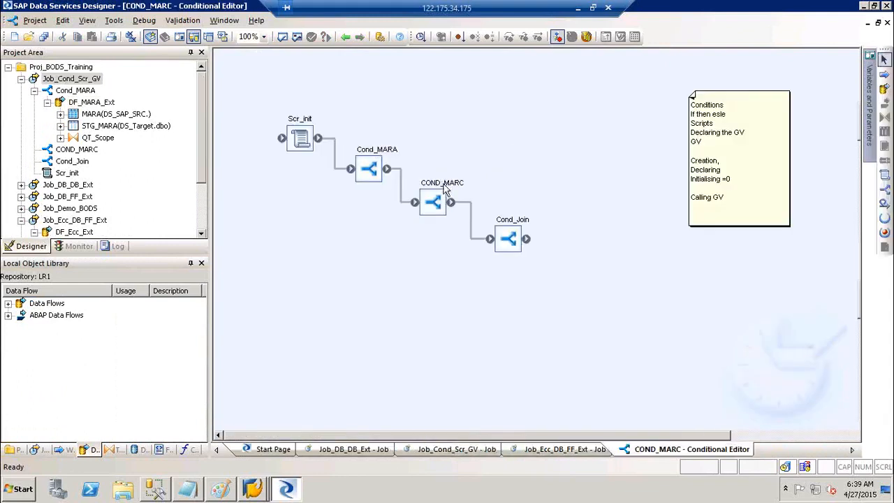
# Create a data flow named DF_MARC in COND_MARC's Then pane and open it.
pyautogui.click(884, 89)
pyautogui.click(426, 155)
pyautogui.write('D')
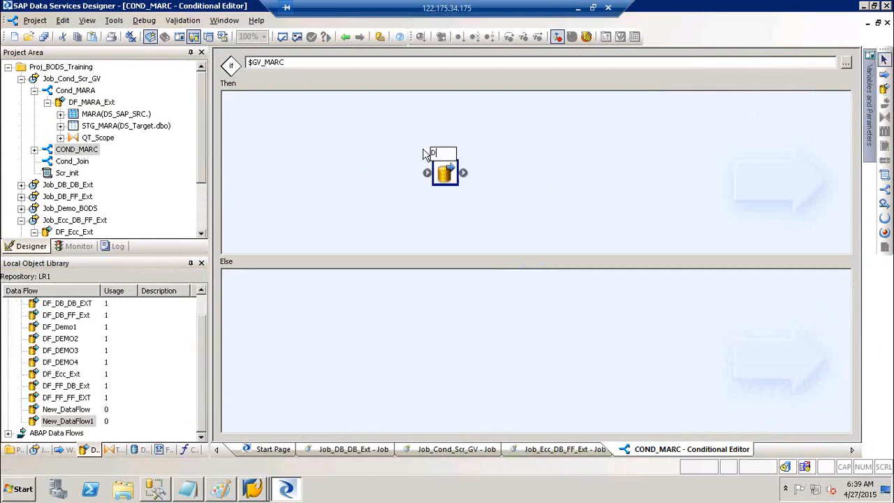
pyautogui.write('F_MARC')
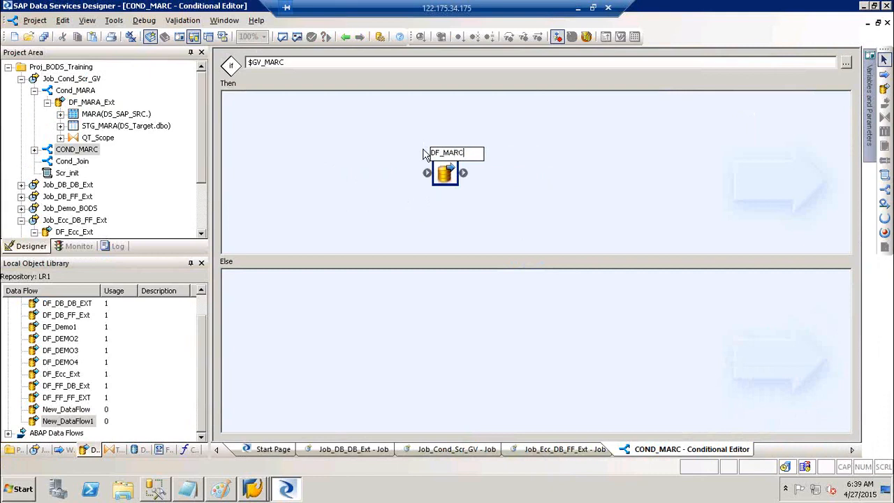
pyautogui.click(603, 173)
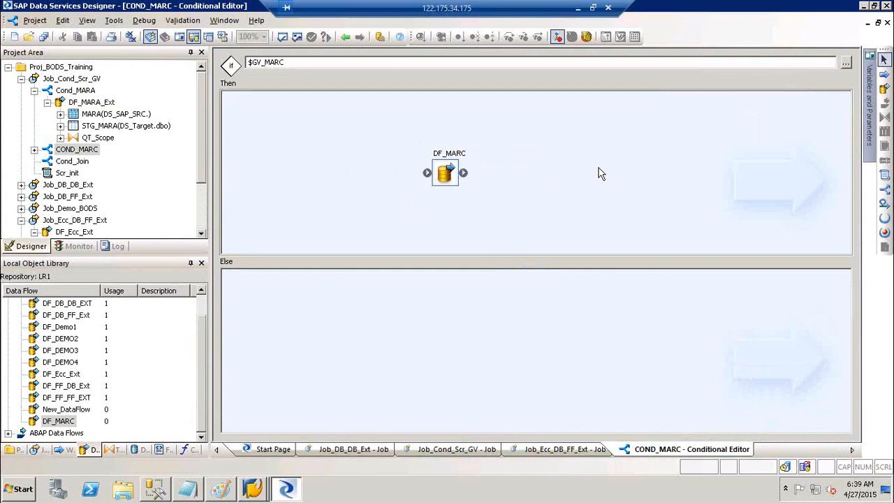
pyautogui.doubleClick(457, 151)
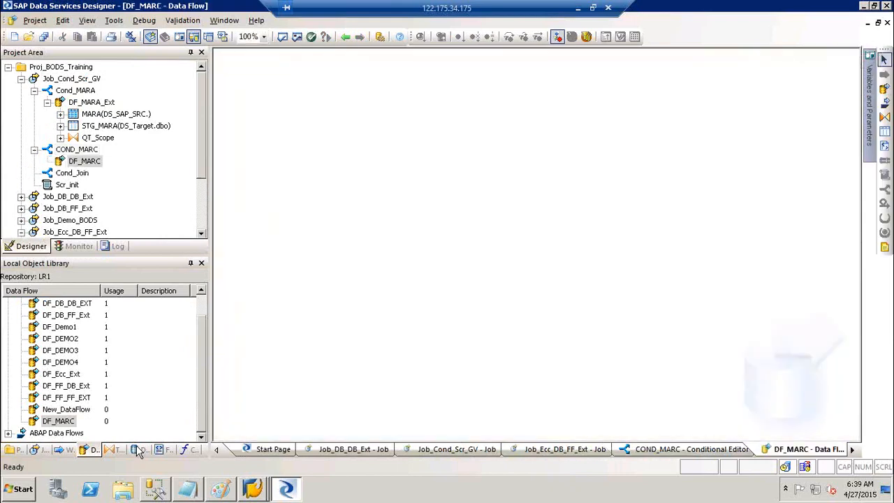
# Add the MARC table as the DF_MARC source and connect it to a new Query transform.
pyautogui.click(137, 449)
pyautogui.click(61, 387)
pyautogui.moveTo(61, 389); pyautogui.dragTo(326, 148)
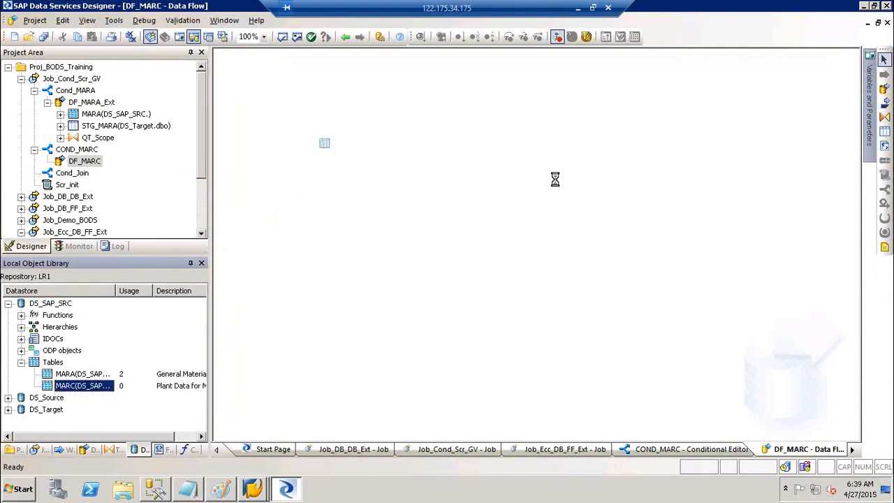
pyautogui.click(884, 117)
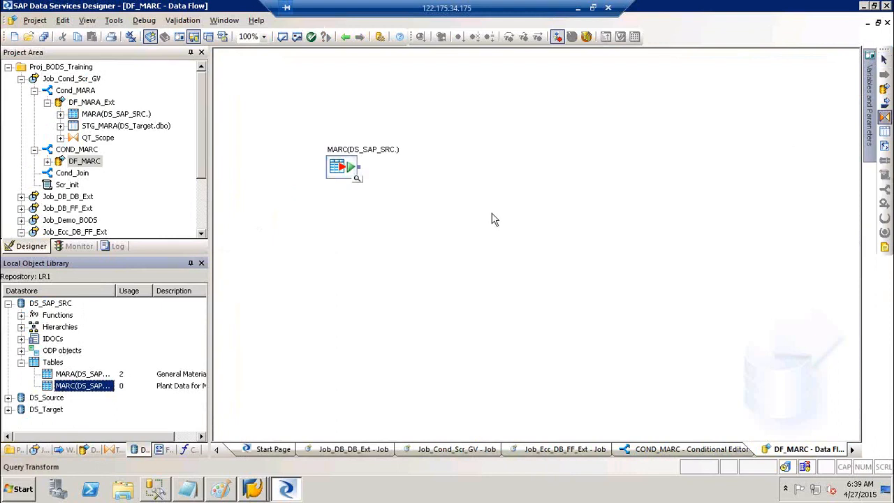
pyautogui.click(453, 191)
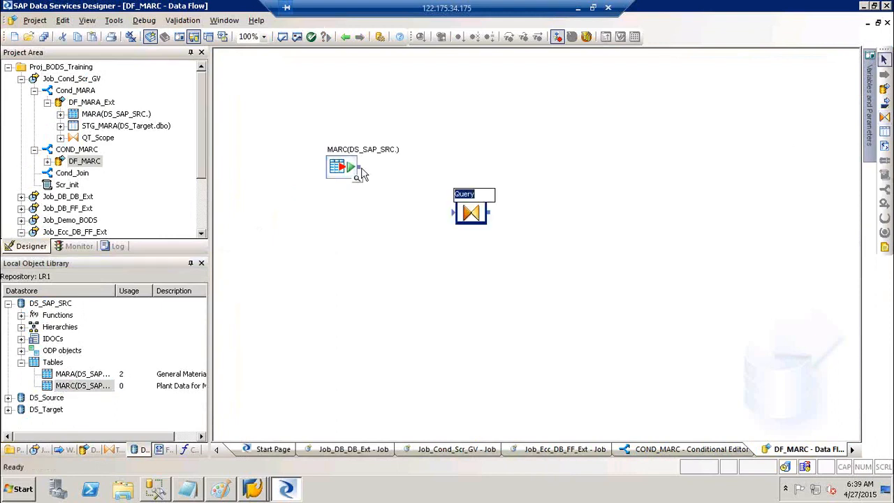
pyautogui.moveTo(359, 167); pyautogui.dragTo(456, 211)
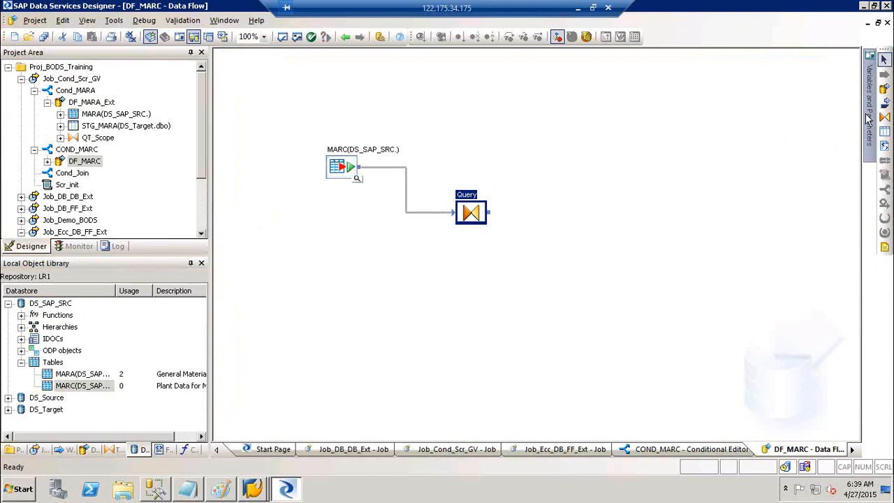
# Create the STG_MARC template table in DS_Target and link the Query output to it.
pyautogui.click(884, 131)
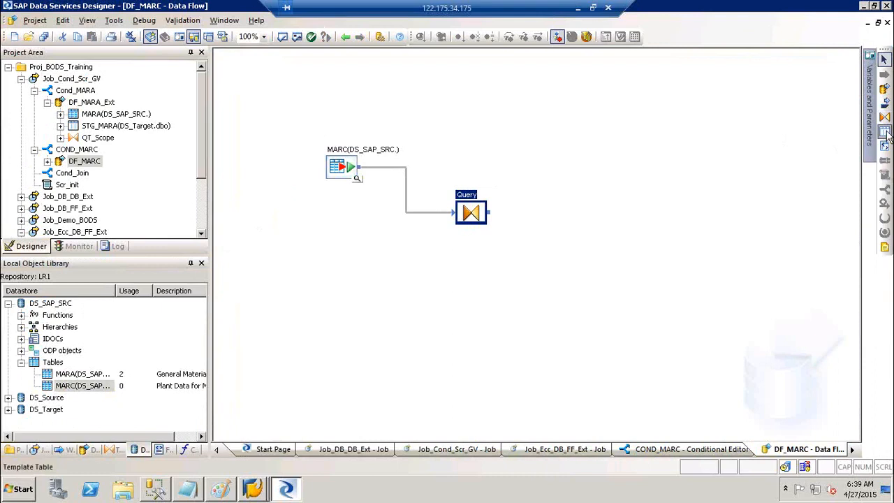
pyautogui.click(611, 213)
pyautogui.write('STG_MARC')
pyautogui.press('Tab')
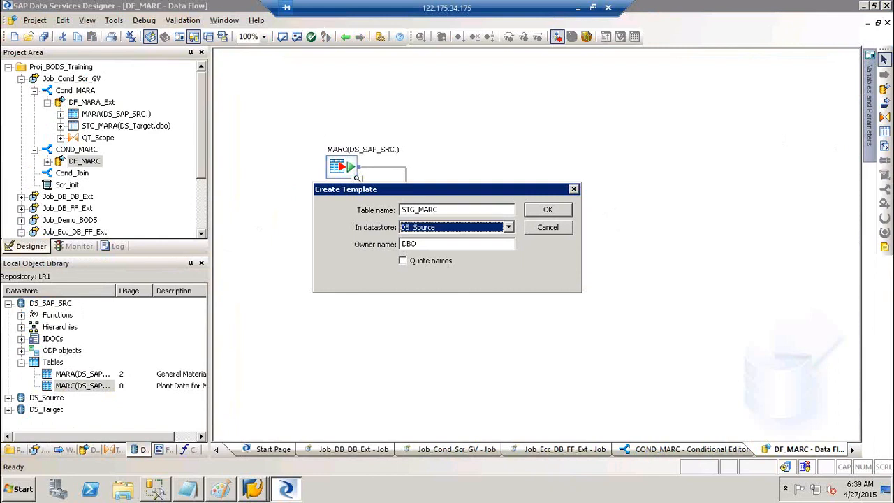
pyautogui.click(477, 227)
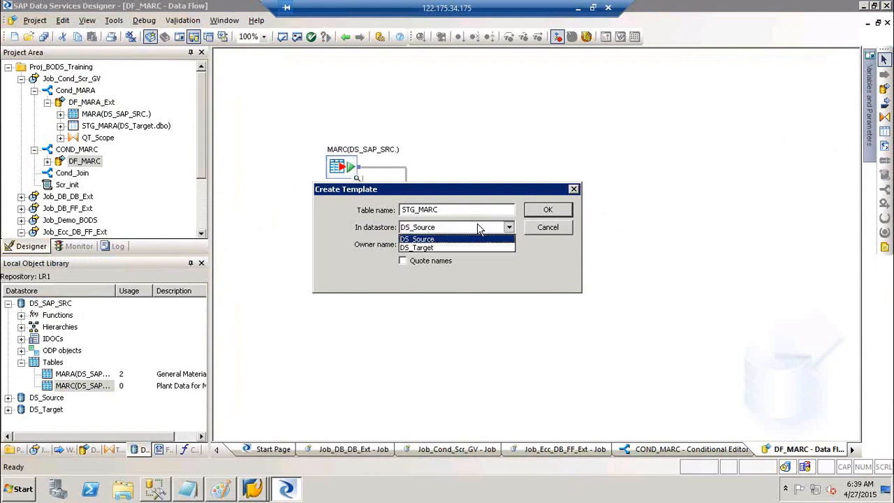
pyautogui.click(463, 247)
pyautogui.click(552, 217)
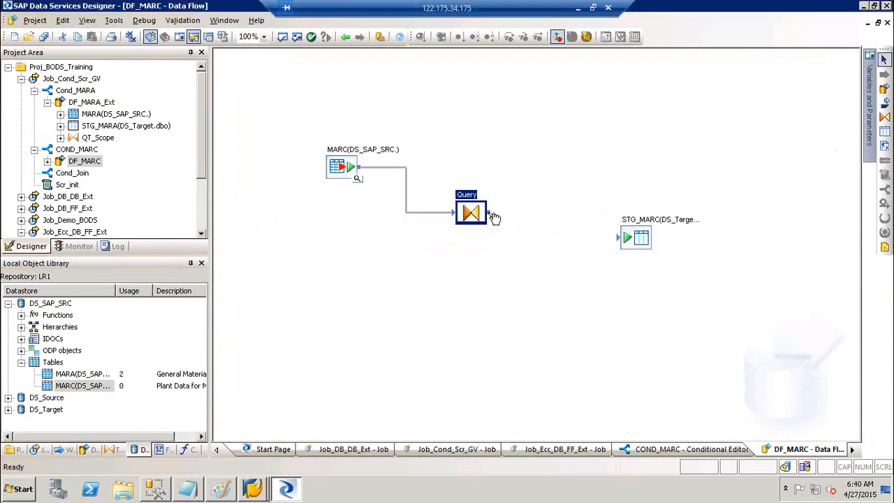
pyautogui.moveTo(586, 249); pyautogui.dragTo(624, 245)
pyautogui.doubleClick(464, 196)
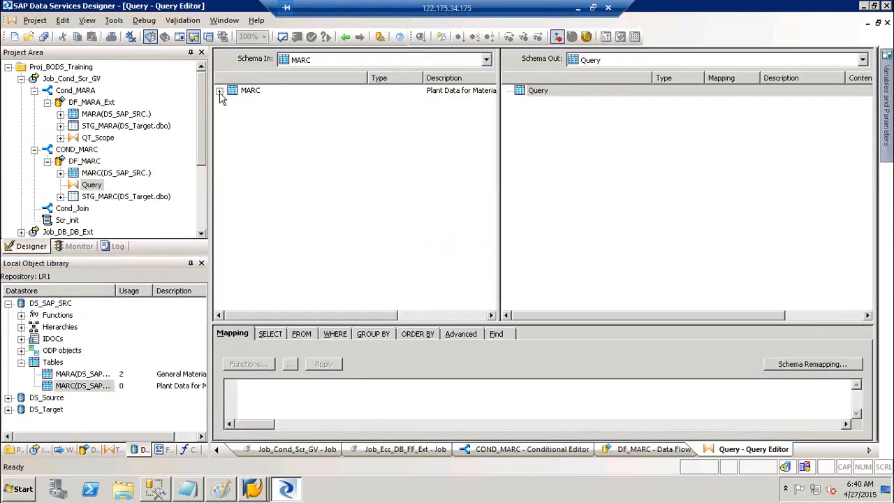
# Multi-select the nine MARC columns MATNR through KZDIE and map them to the Query output.
pyautogui.click(270, 115)
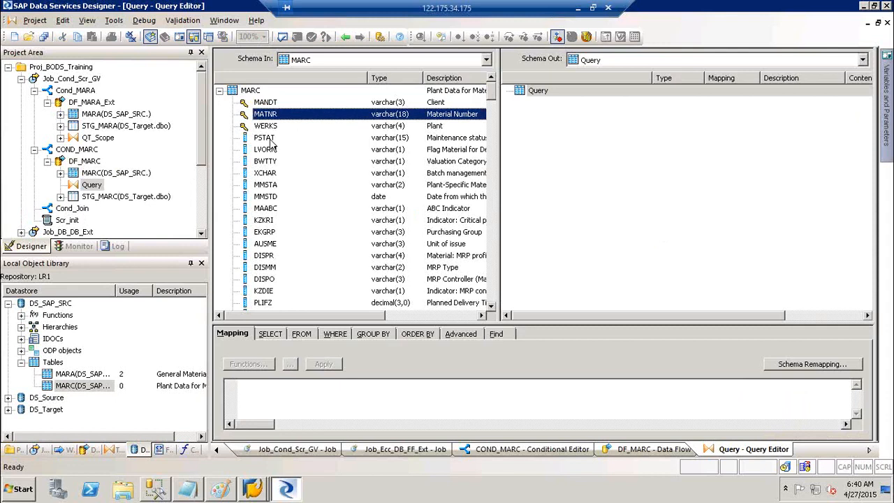
pyautogui.keyDown('ctrl'); pyautogui.click(271, 127); pyautogui.keyUp('ctrl')
pyautogui.keyDown('ctrl'); pyautogui.click(269, 138); pyautogui.keyUp('ctrl')
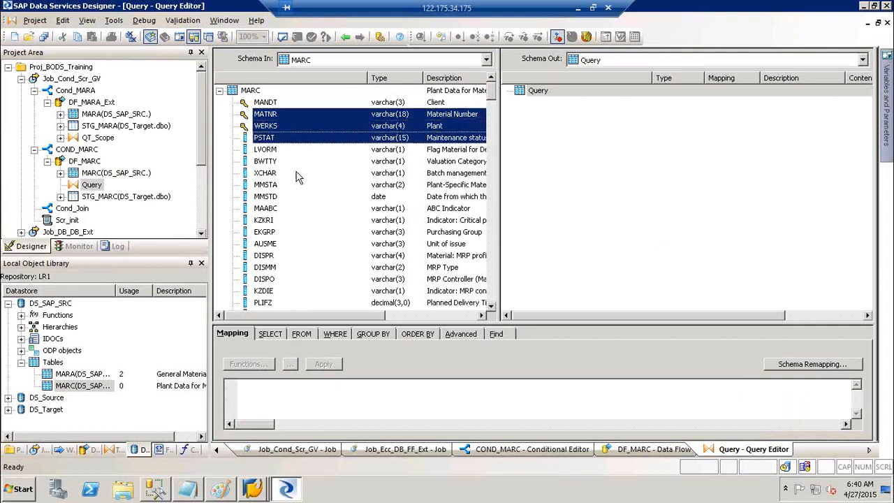
pyautogui.keyDown('ctrl'); pyautogui.click(269, 185); pyautogui.keyUp('ctrl')
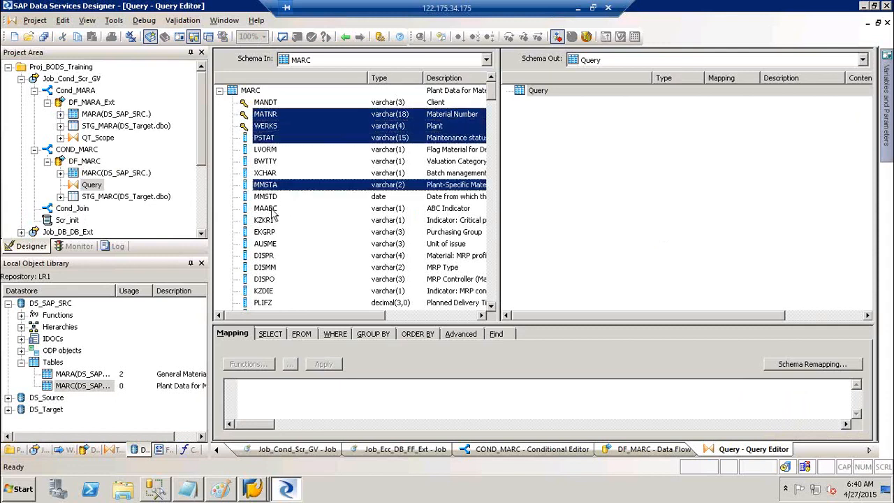
pyautogui.keyDown('ctrl'); pyautogui.click(269, 221); pyautogui.keyUp('ctrl')
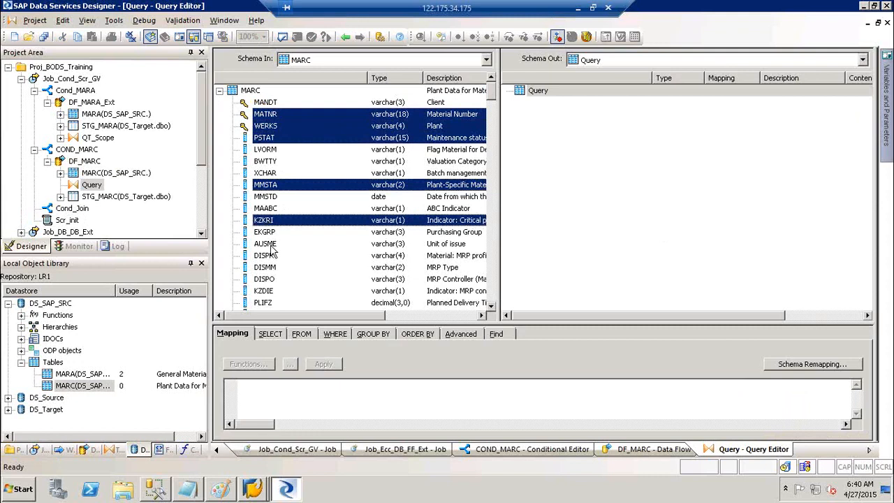
pyautogui.keyDown('ctrl'); pyautogui.click(272, 244); pyautogui.keyUp('ctrl')
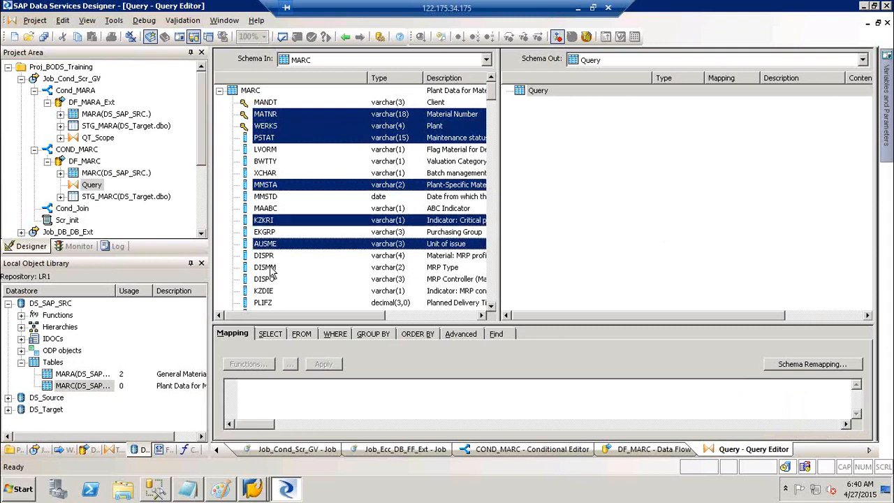
pyautogui.keyDown('ctrl'); pyautogui.click(273, 268); pyautogui.keyUp('ctrl')
pyautogui.keyDown('ctrl'); pyautogui.click(265, 281); pyautogui.keyUp('ctrl')
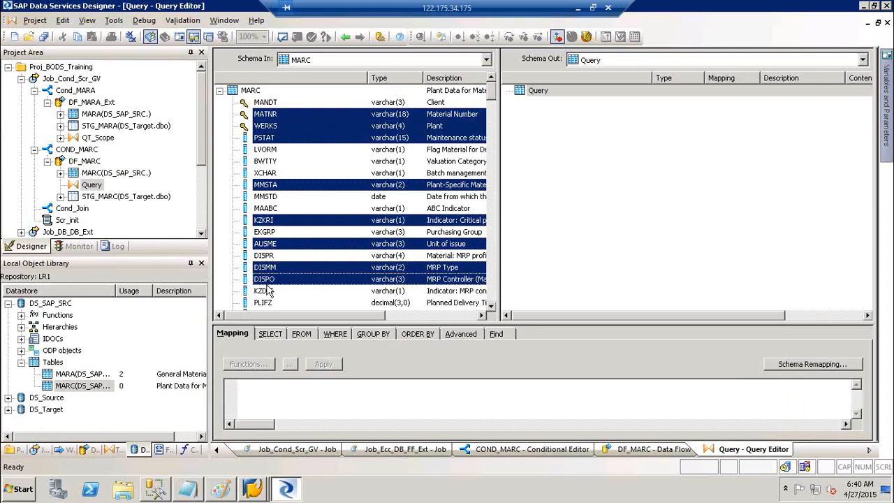
pyautogui.keyDown('ctrl'); pyautogui.click(270, 292); pyautogui.keyUp('ctrl')
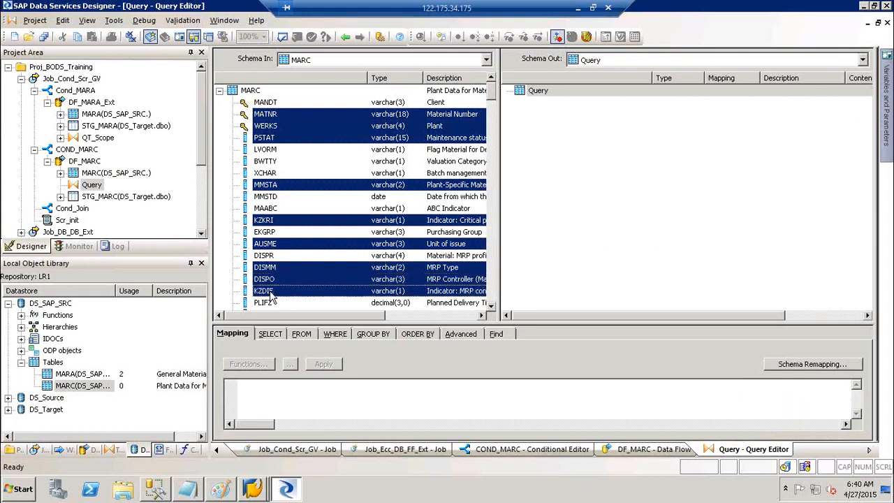
pyautogui.rightClick(270, 190)
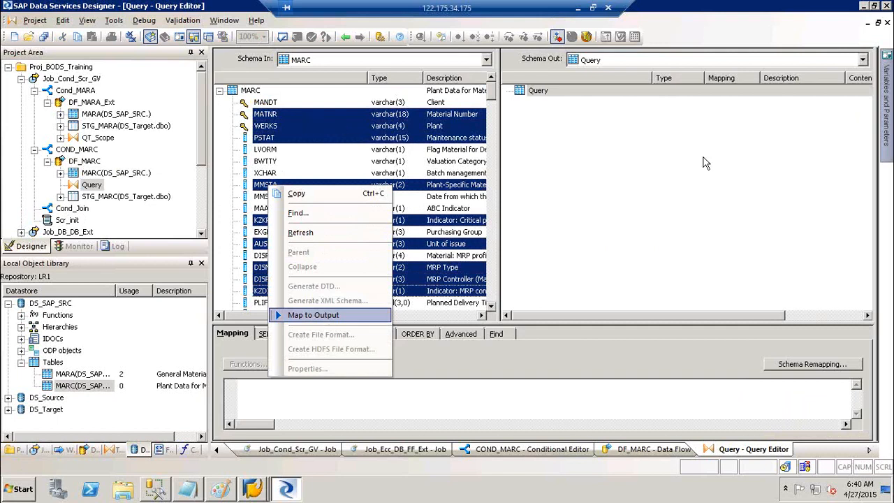
pyautogui.click(307, 315)
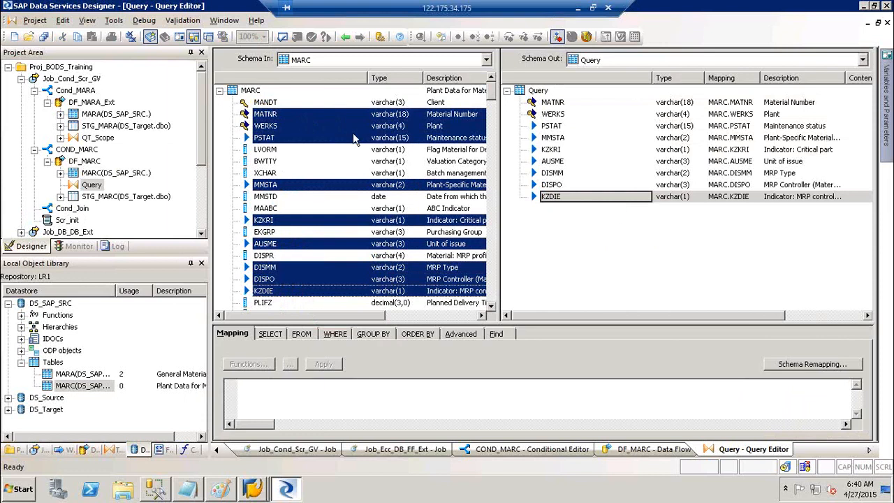
pyautogui.click(345, 38)
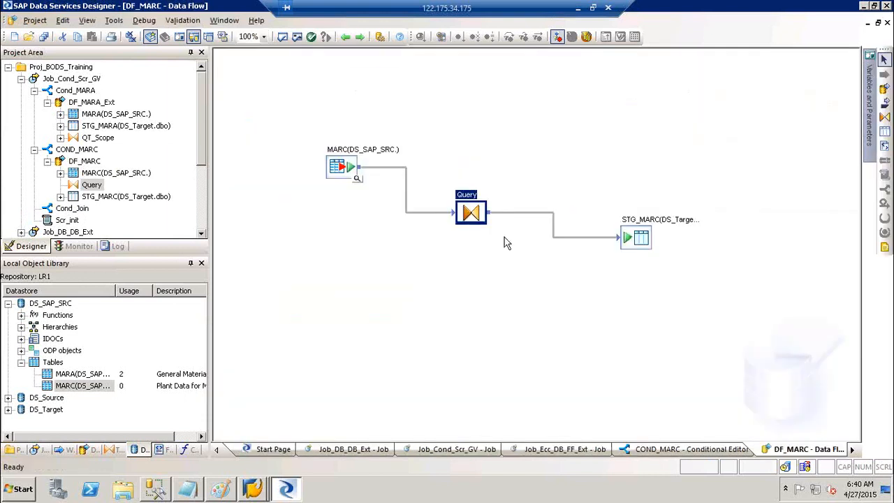
# Set the Query's WHERE condition to MARC.LVORM <> 'X'.
pyautogui.click(472, 206)
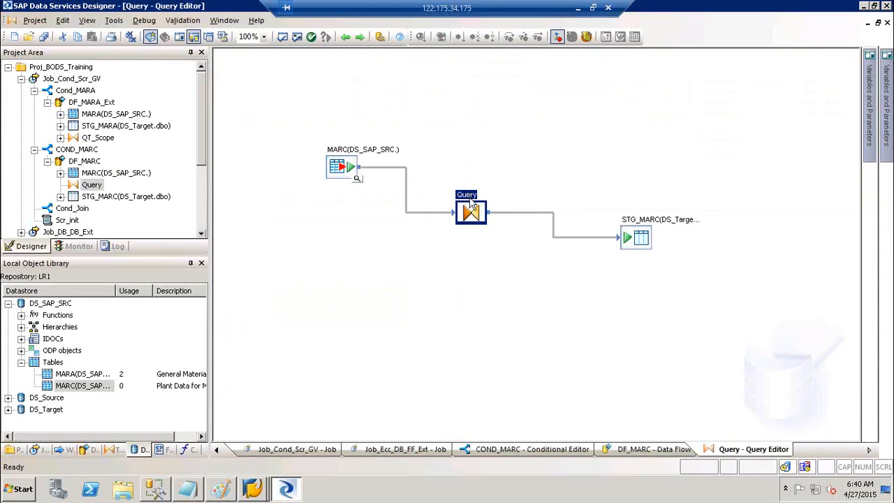
pyautogui.click(349, 334)
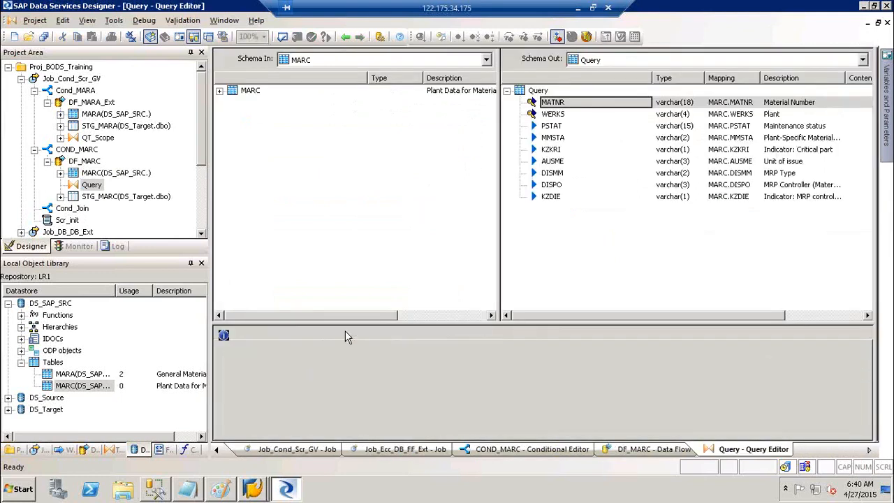
pyautogui.click(219, 92)
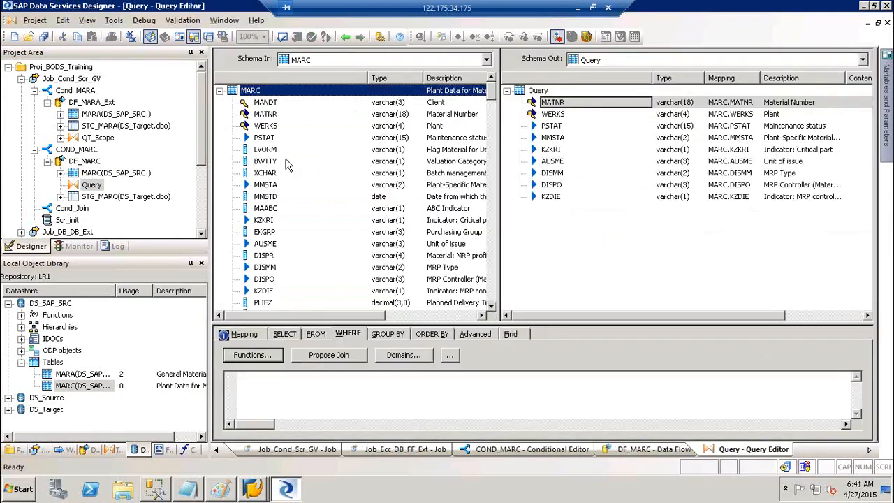
pyautogui.click(265, 150)
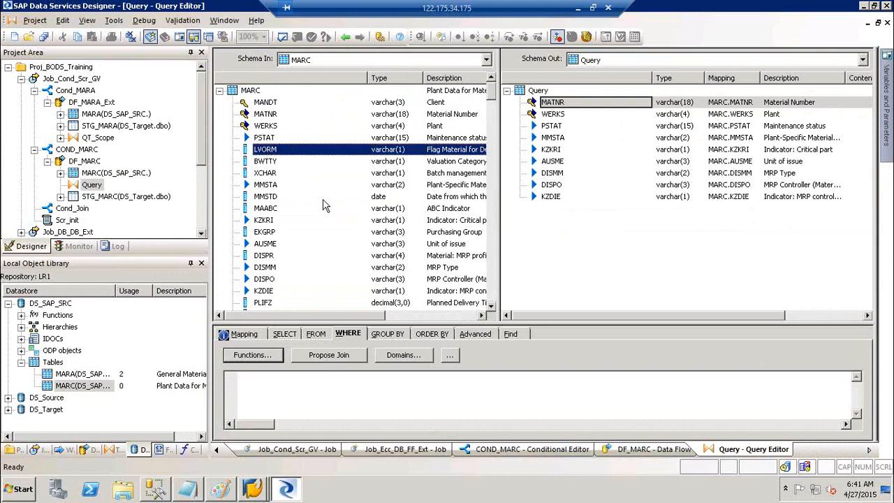
pyautogui.moveTo(297, 149); pyautogui.dragTo(266, 401)
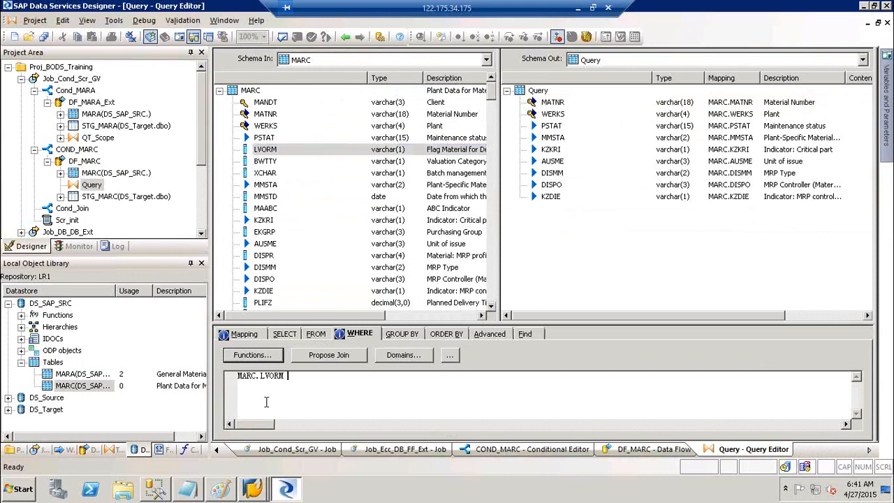
pyautogui.write("<> '")
pyautogui.press('Return')
pyautogui.write('X')
pyautogui.press('BackSpace')
pyautogui.press('BackSpace')
pyautogui.press('BackSpace')
pyautogui.write("'X'")
pyautogui.click(601, 254)
# Save all changes and go back up to the Job_Cond_Scr_GV diagram.
pyautogui.click(346, 37)
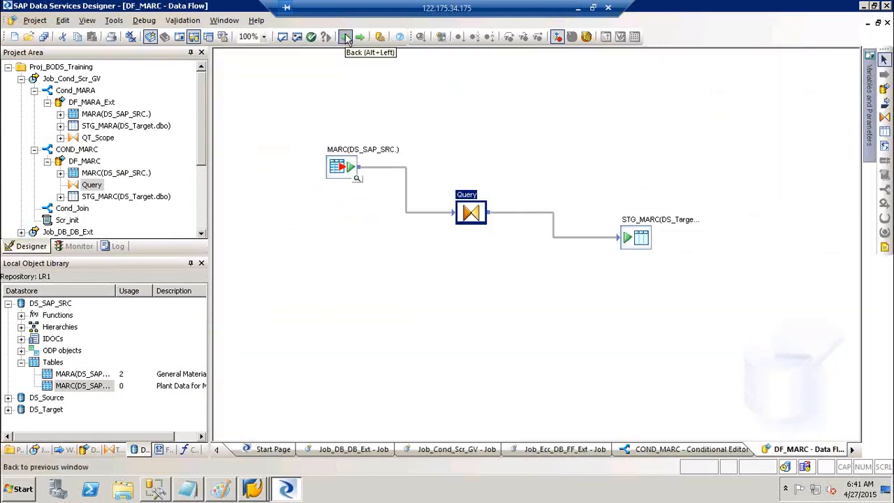
pyautogui.click(43, 37)
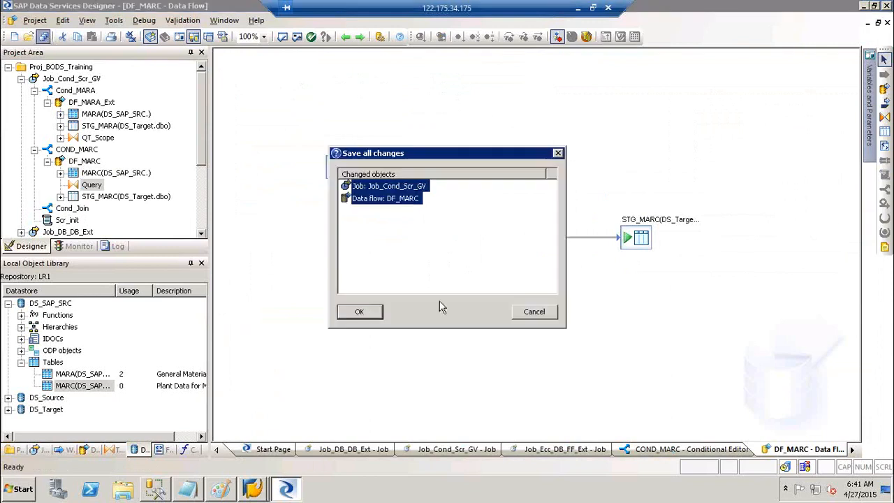
pyautogui.click(362, 312)
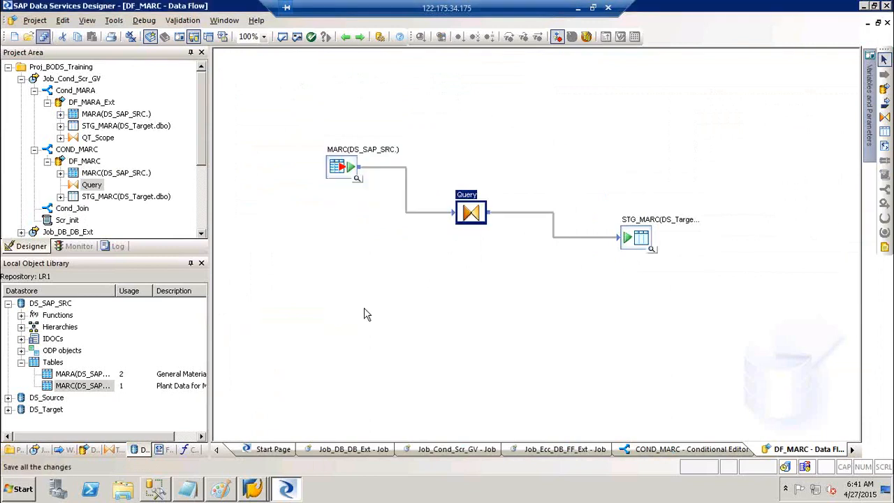
pyautogui.click(345, 36)
pyautogui.click(344, 36)
# Set the Cond_Join condition to $GV_Join = 'Y'.
pyautogui.doubleClick(516, 222)
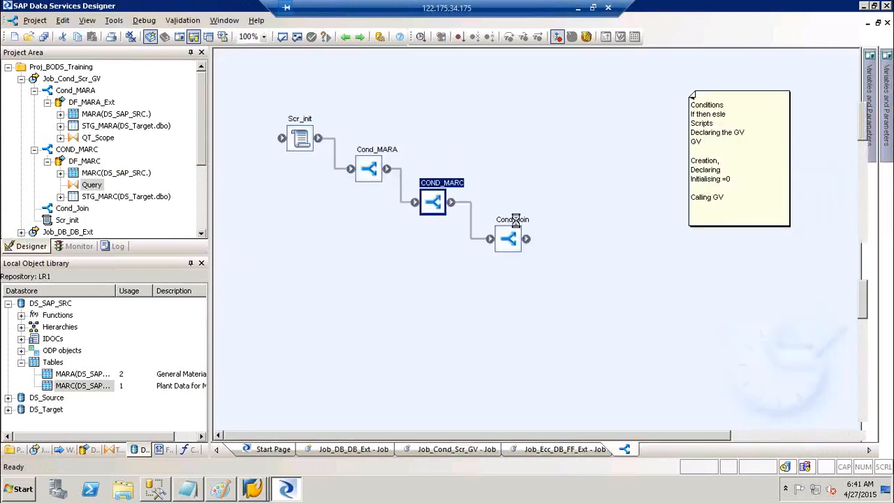
pyautogui.click(283, 64)
pyautogui.write("= 'Y'")
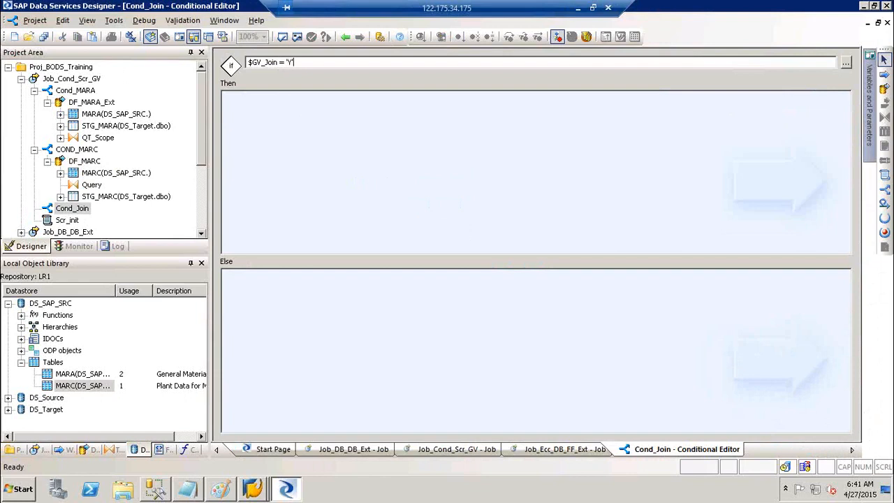
# Add a data flow named DF_Join to the Then branch and open it.
pyautogui.click(656, 83)
pyautogui.click(885, 91)
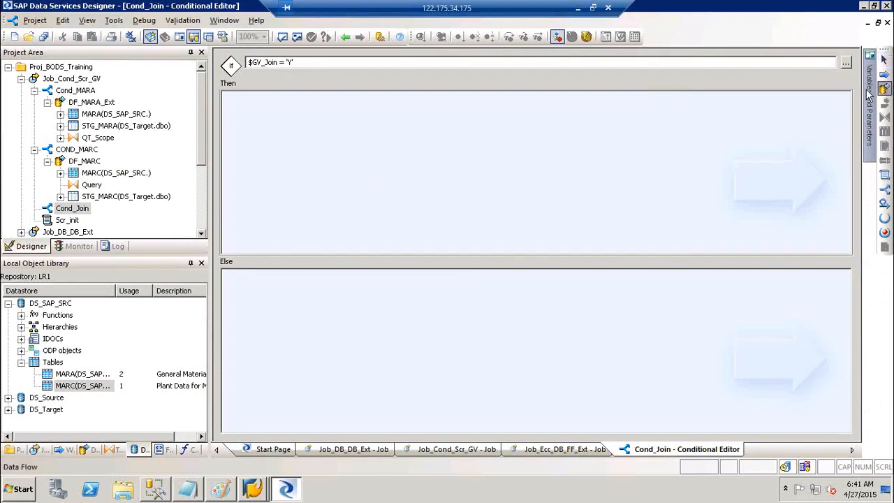
pyautogui.click(434, 148)
pyautogui.write('DF_Join')
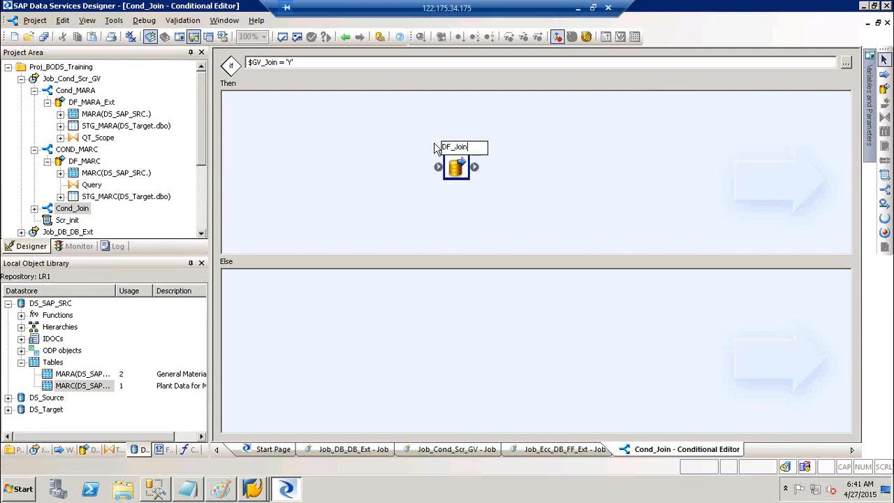
pyautogui.press('Return')
pyautogui.doubleClick(462, 151)
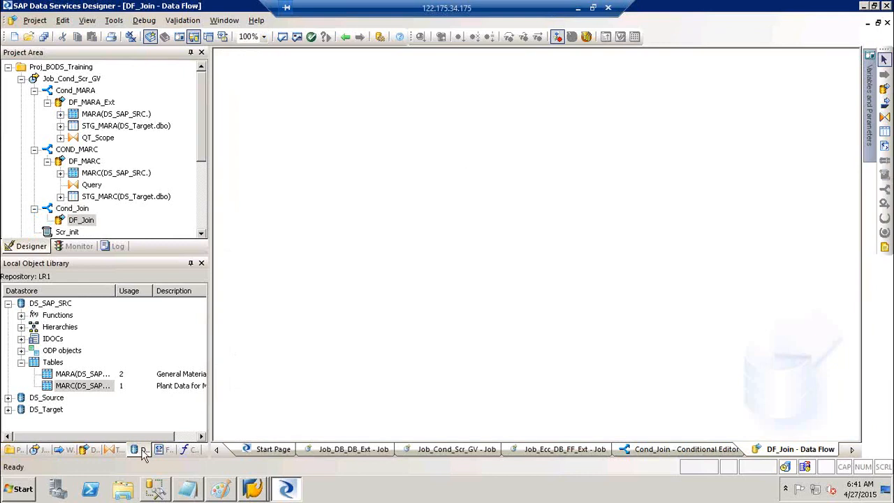
# Drag the STG_MARA and STG_MARC template tables from DS_Target onto the DF_Join canvas.
pyautogui.click(8, 303)
pyautogui.click(8, 327)
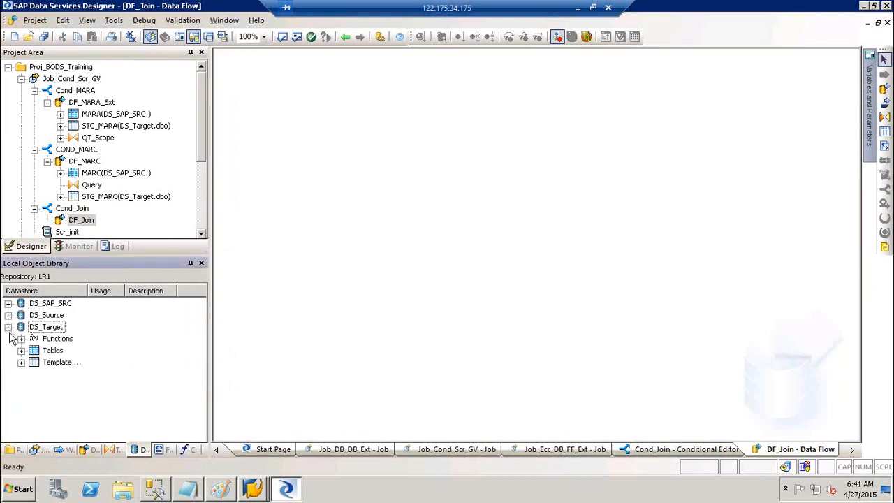
pyautogui.click(21, 362)
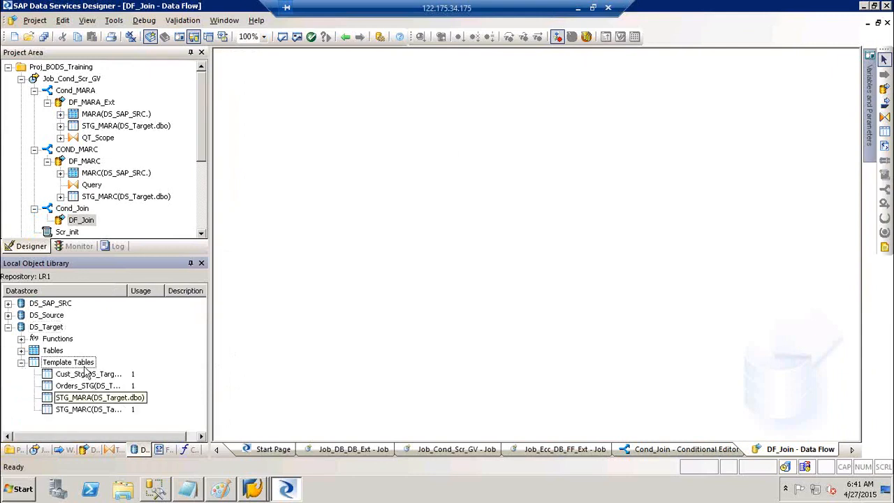
pyautogui.click(77, 398)
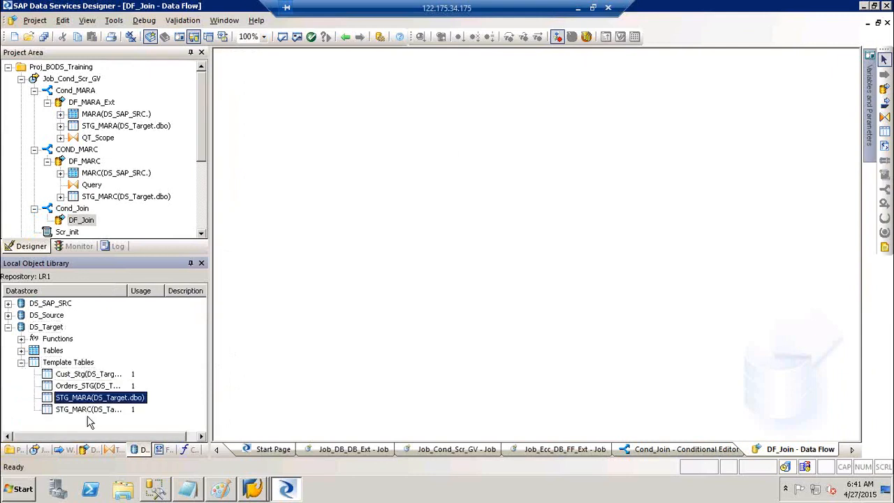
pyautogui.keyDown('ctrl'); pyautogui.click(76, 411); pyautogui.keyUp('ctrl')
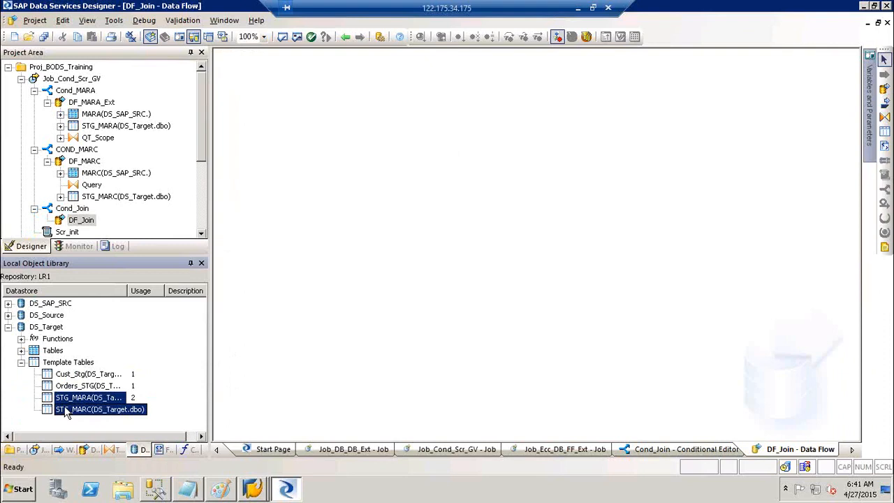
pyautogui.moveTo(62, 401); pyautogui.dragTo(286, 142)
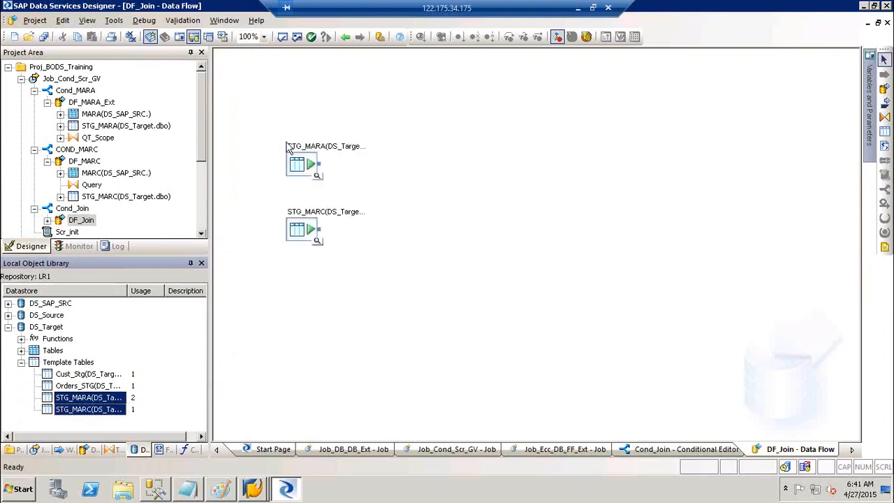
# Add a Query transform named QT_JOIN, then open STG_MARC's source table editor.
pyautogui.click(458, 152)
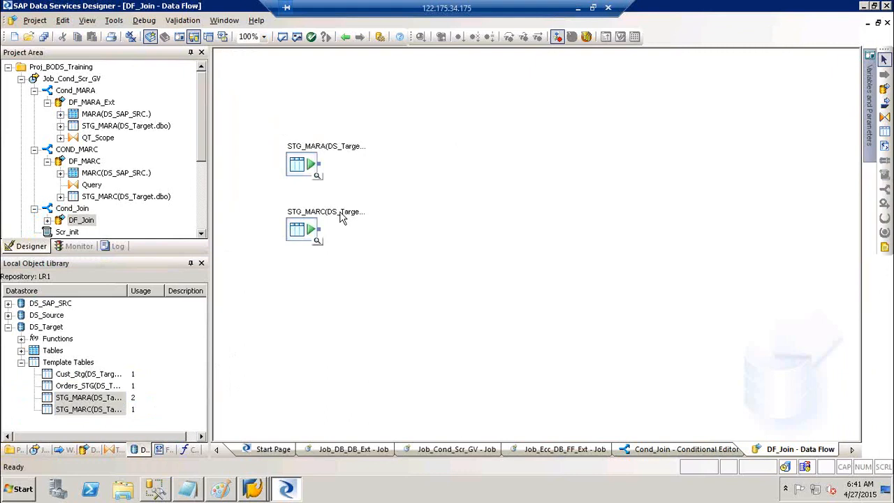
pyautogui.click(302, 238)
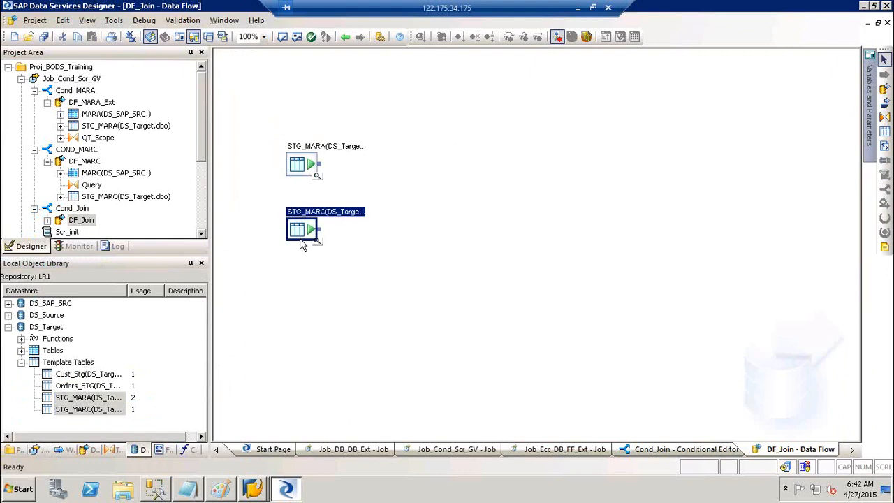
pyautogui.click(521, 206)
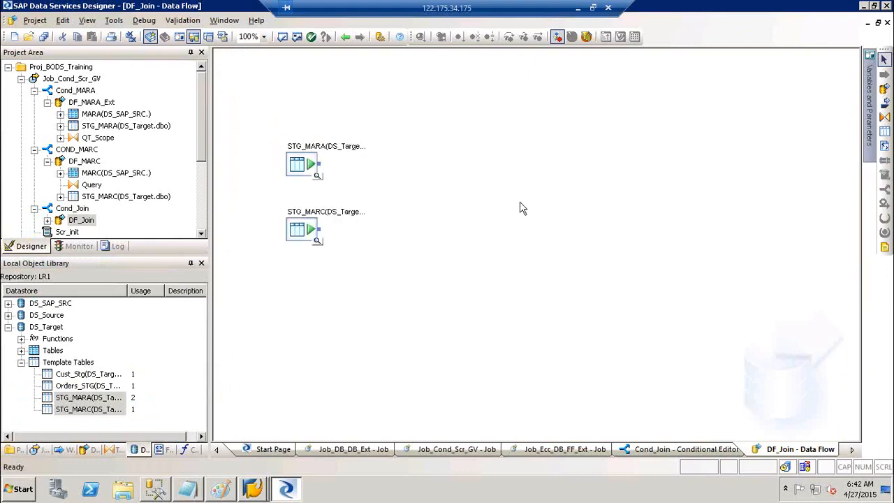
pyautogui.click(885, 118)
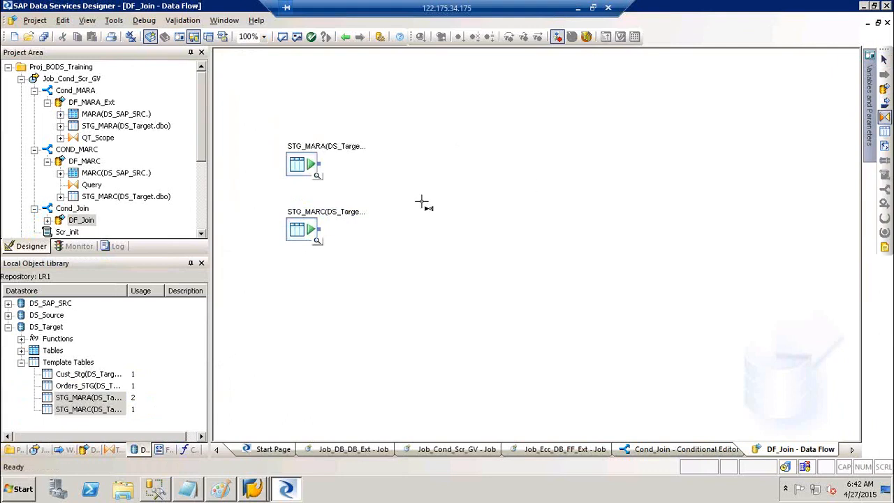
pyautogui.click(414, 178)
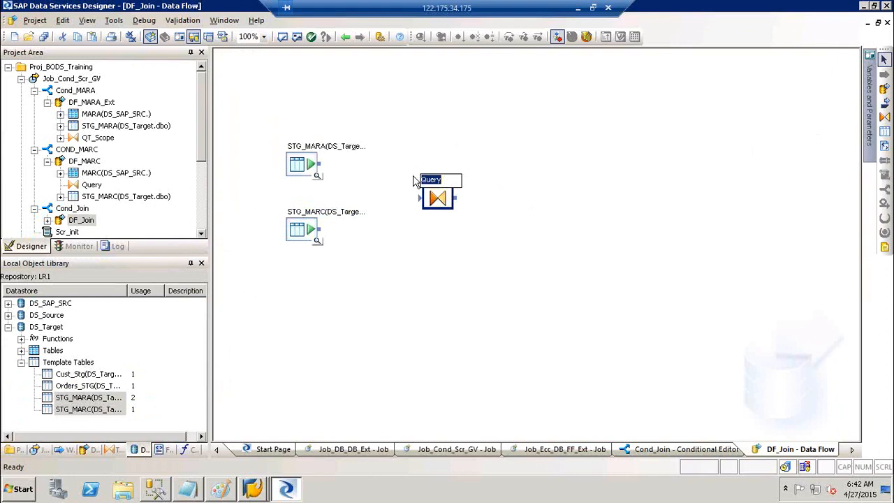
pyautogui.write('QT_JOIN')
pyautogui.doubleClick(325, 210)
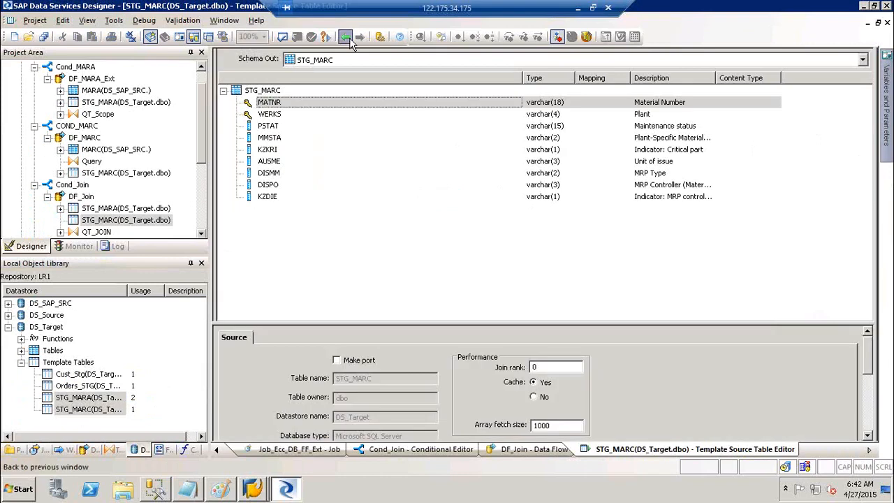
# Connect STG_MARA and STG_MARC into QT_JOIN in DF_Join.
pyautogui.click(345, 36)
pyautogui.moveTo(318, 164); pyautogui.dragTo(427, 199)
pyautogui.moveTo(321, 232); pyautogui.dragTo(428, 202)
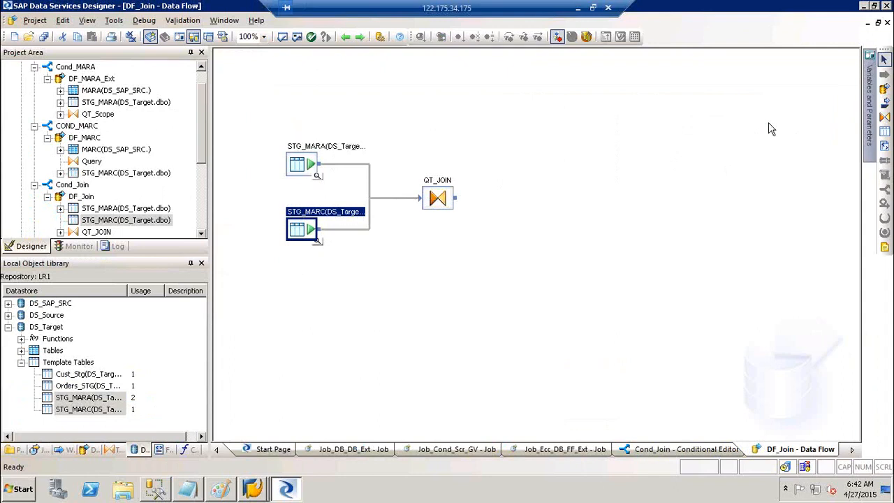
# Create template table STG_Materials in DS_Target and feed QT_JOIN's output into it.
pyautogui.click(884, 134)
pyautogui.click(584, 170)
pyautogui.write('STG_M<a')
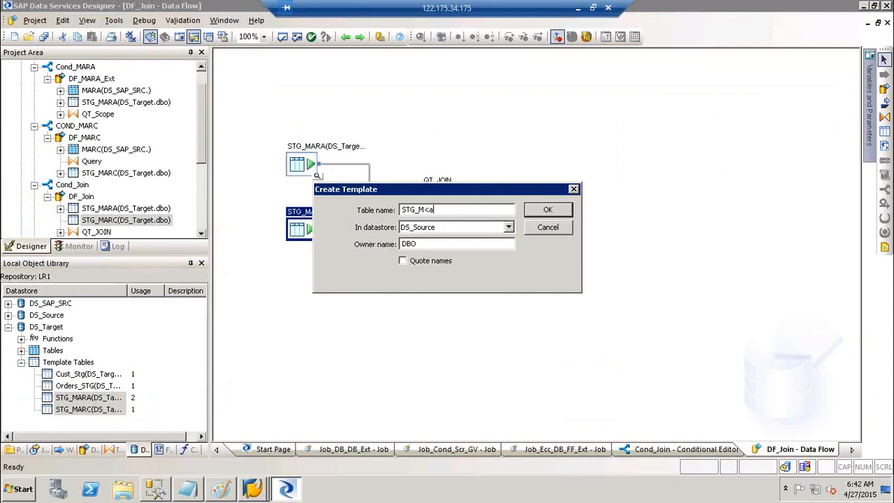
pyautogui.write('terials')
pyautogui.press('BackSpace')
pyautogui.press('BackSpace')
pyautogui.press('BackSpace')
pyautogui.press('BackSpace')
pyautogui.press('BackSpace')
pyautogui.press('BackSpace')
pyautogui.press('BackSpace')
pyautogui.press('BackSpace')
pyautogui.press('BackSpace')
pyautogui.press('BackSpace')
pyautogui.press('BackSpace')
pyautogui.write('_Materials')
pyautogui.press('Tab')
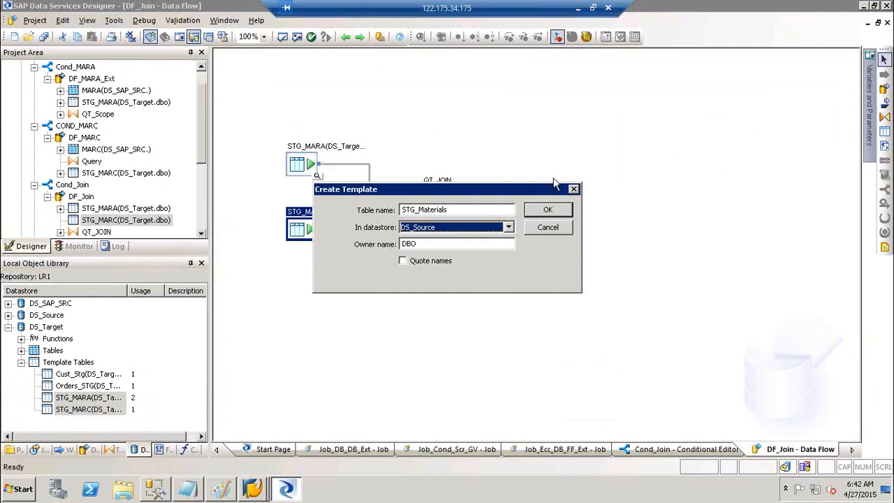
pyautogui.press('Down')
pyautogui.press('Return')
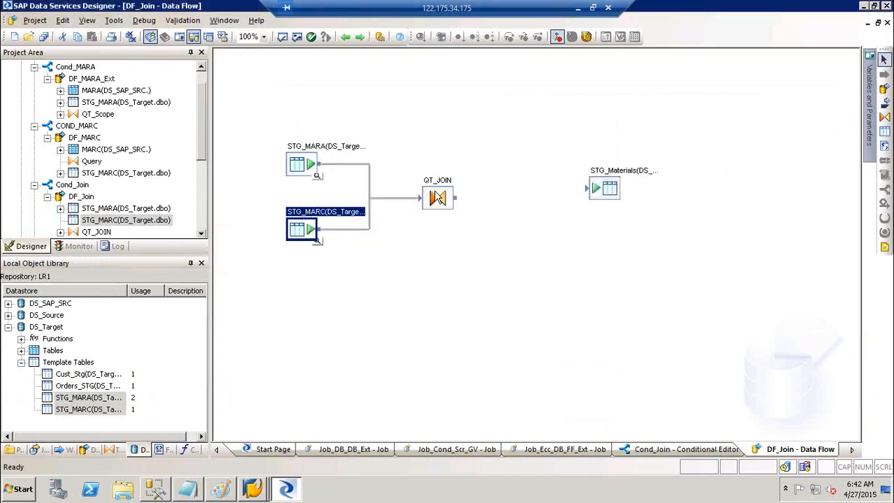
pyautogui.moveTo(456, 199); pyautogui.dragTo(607, 201)
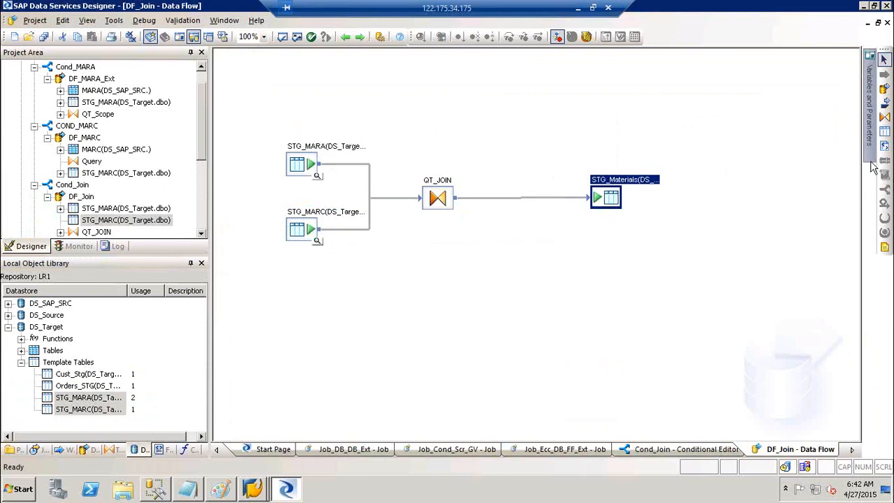
pyautogui.click(884, 242)
# Cancel the try block placement and step back to the Job_Cond_Scr_GV job diagram.
pyautogui.press('Escape')
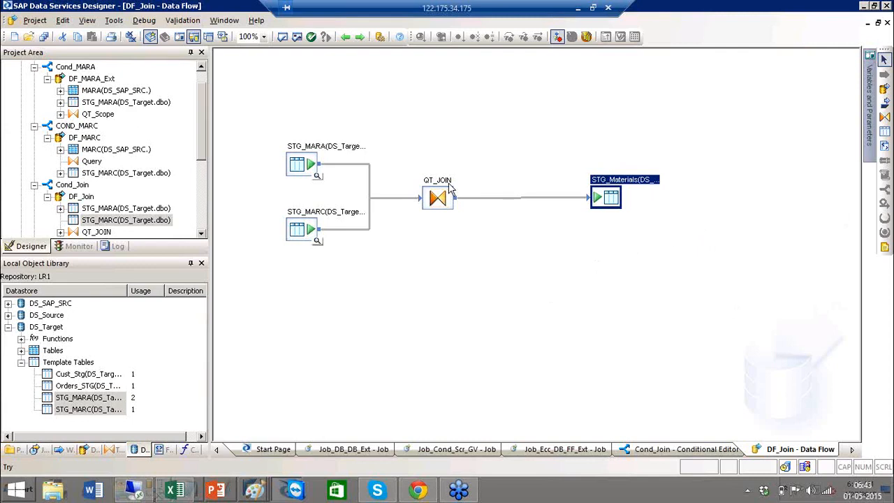
pyautogui.click(344, 37)
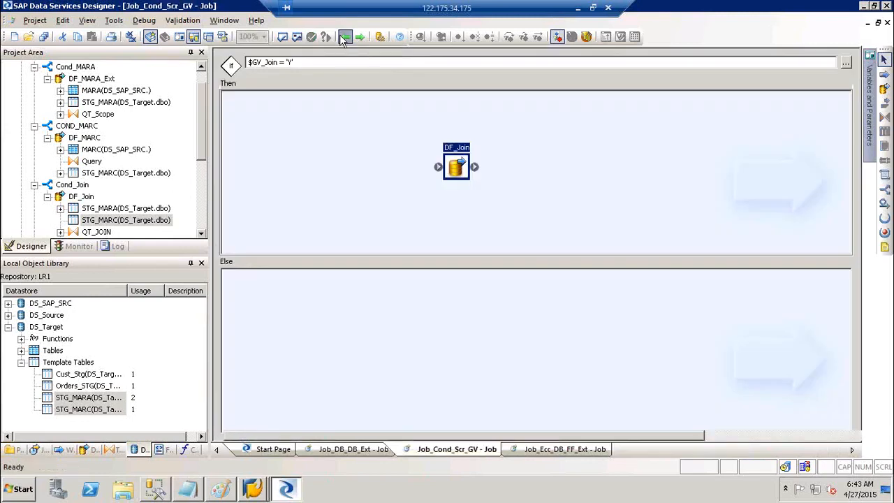
pyautogui.click(345, 37)
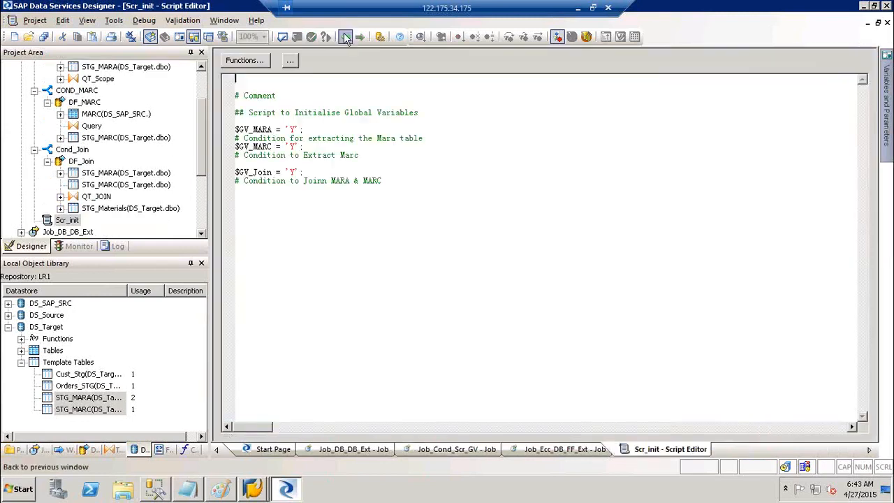
pyautogui.click(344, 35)
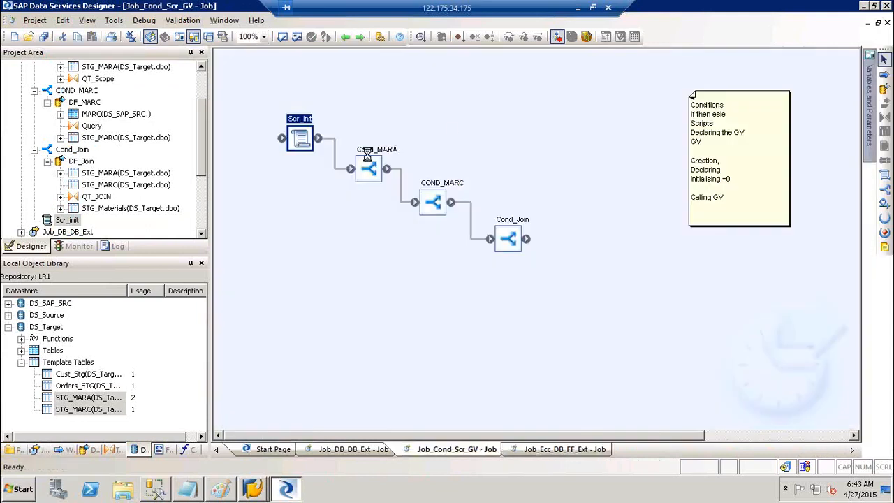
# Set COND_MARC's condition to $GV_MARC = 'Y', then go back to the job diagram.
pyautogui.doubleClick(367, 154)
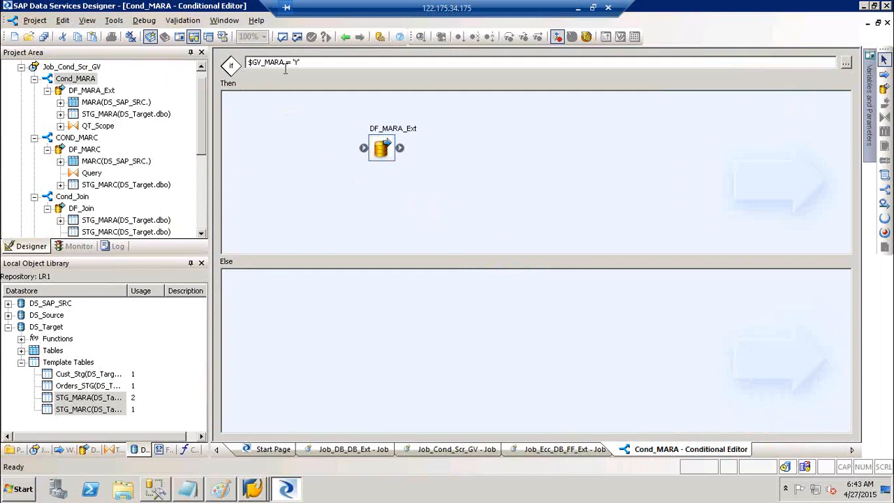
pyautogui.click(344, 37)
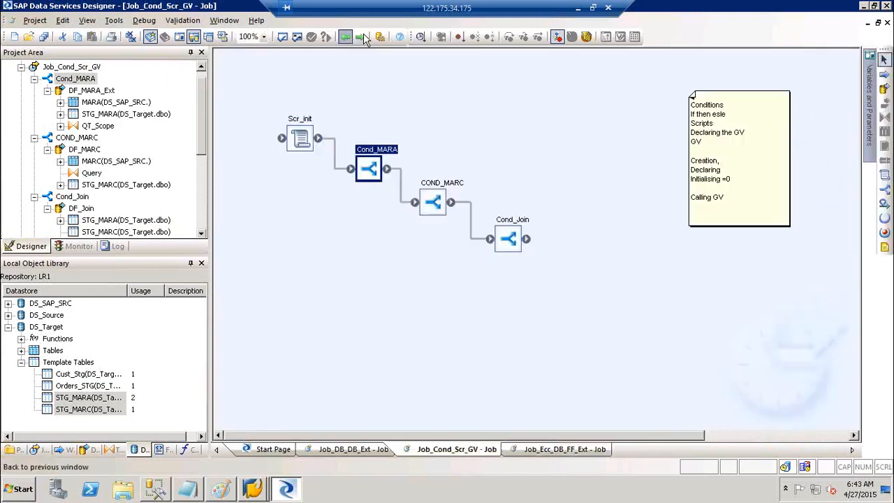
pyautogui.doubleClick(450, 185)
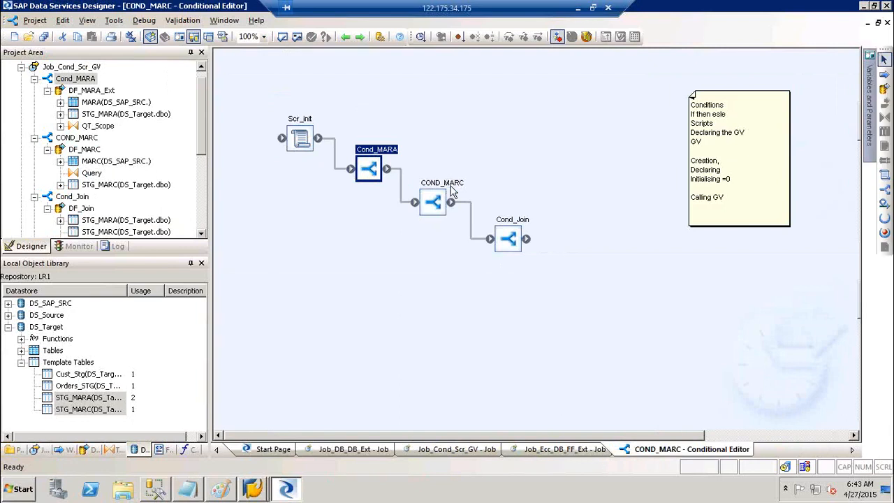
pyautogui.click(305, 62)
pyautogui.write("= 'Y'")
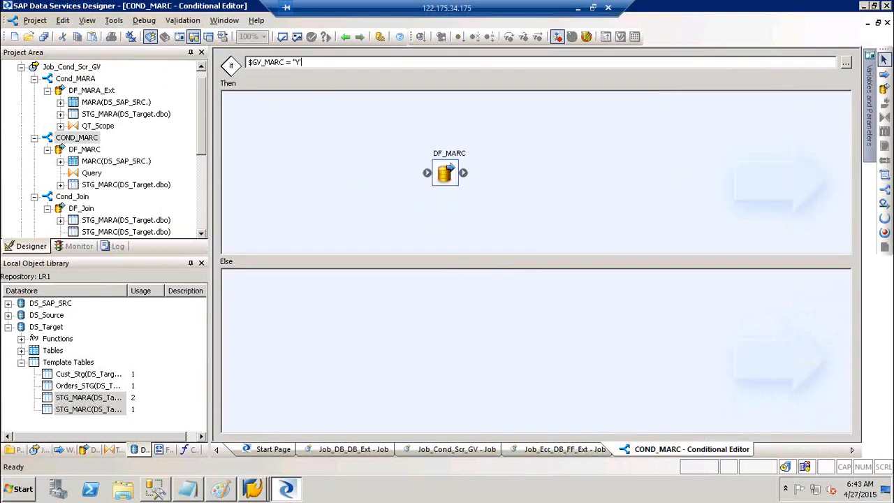
pyautogui.press('BackSpace')
pyautogui.press('BackSpace')
pyautogui.press('BackSpace')
pyautogui.write("'Y'")
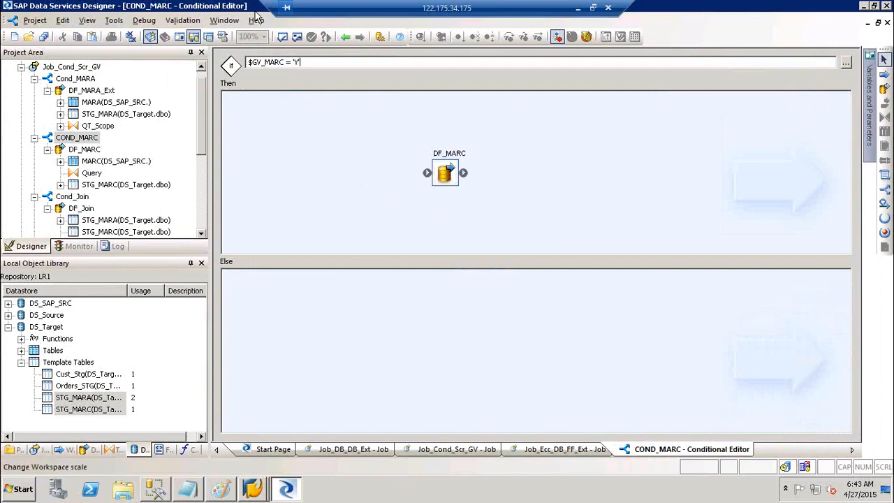
pyautogui.click(345, 36)
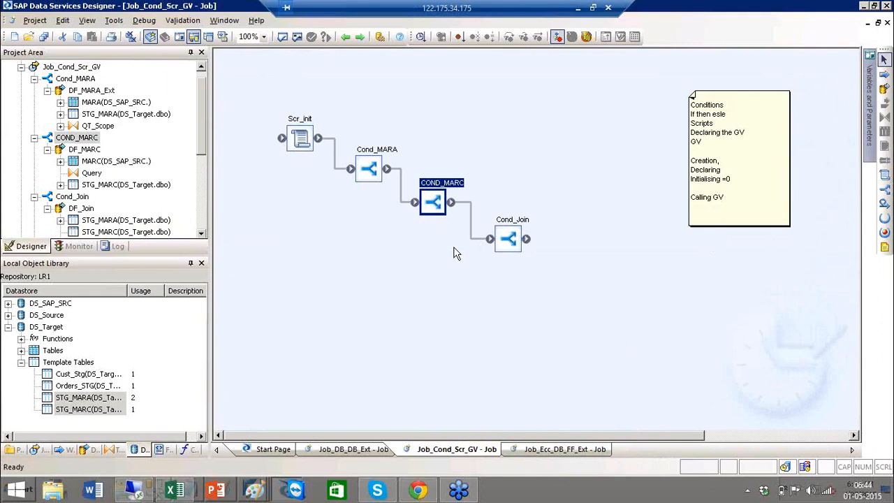
# Open Cond_Join and then its DF_Join data flow to review the join.
pyautogui.doubleClick(520, 227)
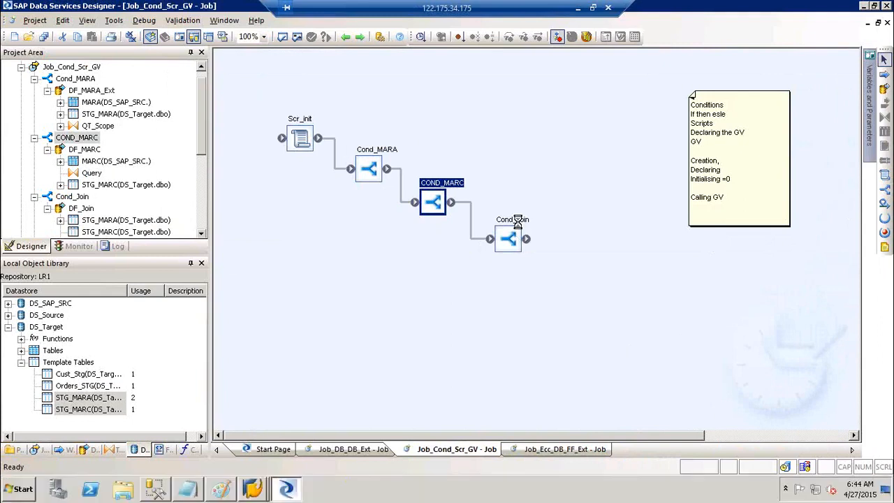
pyautogui.doubleClick(457, 145)
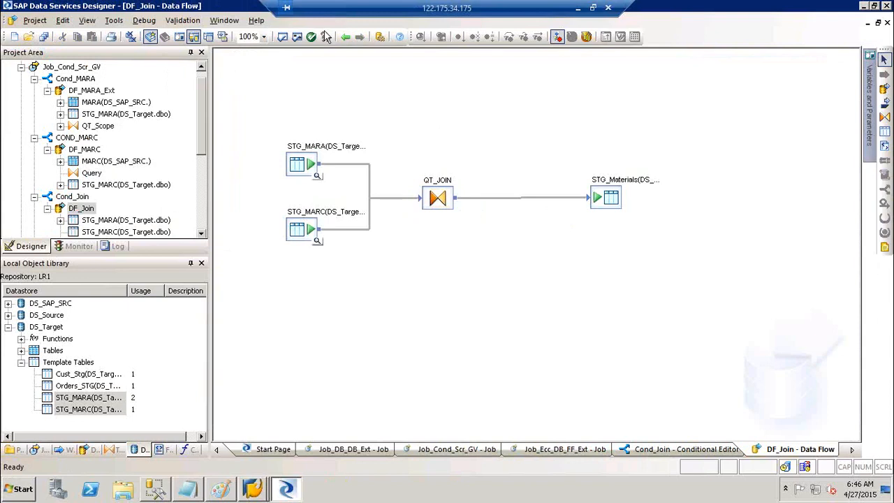
# Validate all objects in Job_Cond_Scr_GV, read the first error's full message, and dismiss it.
pyautogui.click(344, 36)
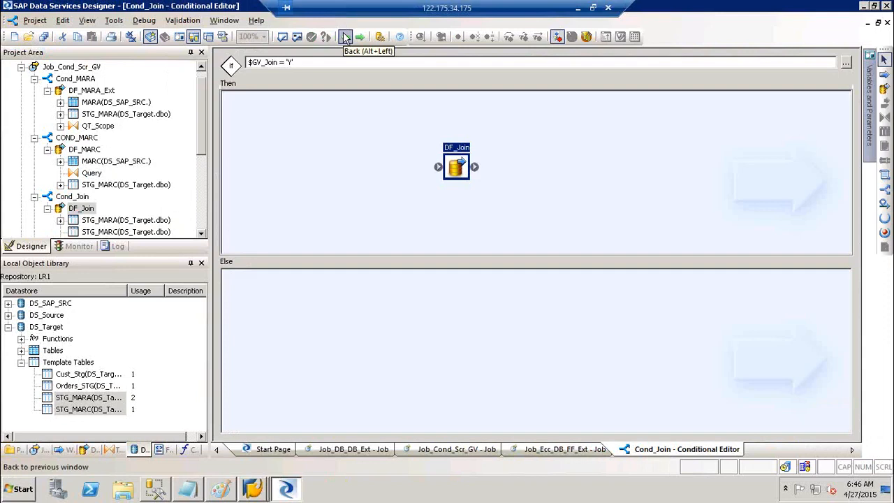
pyautogui.click(346, 37)
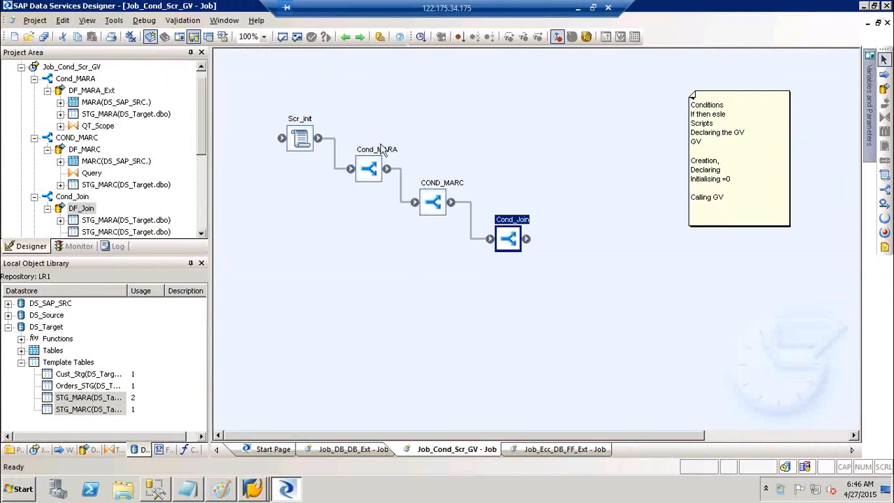
pyautogui.click(299, 39)
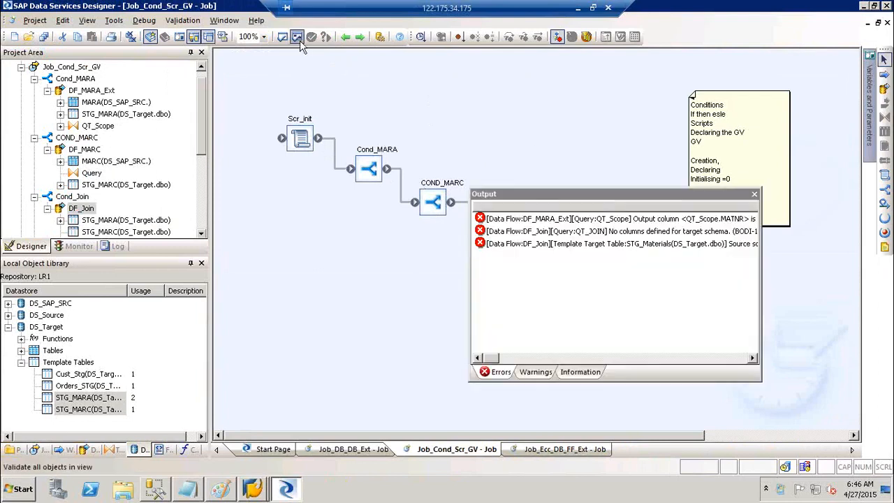
pyautogui.rightClick(631, 222)
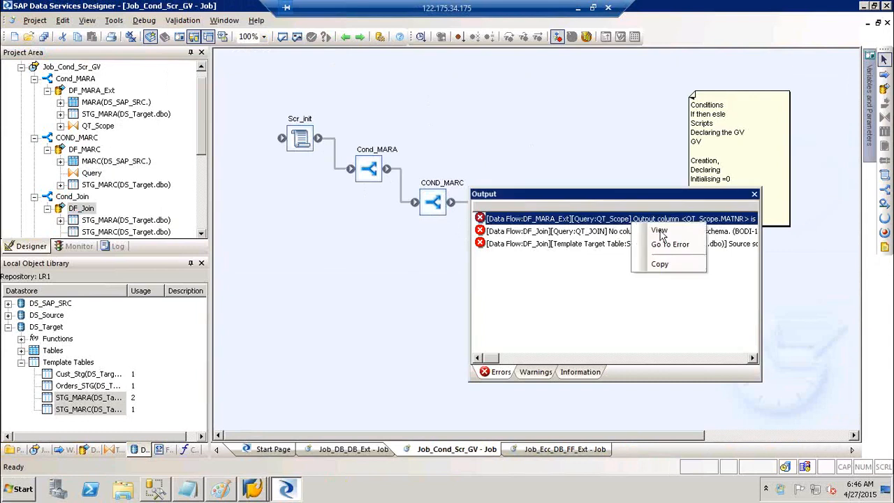
pyautogui.click(659, 231)
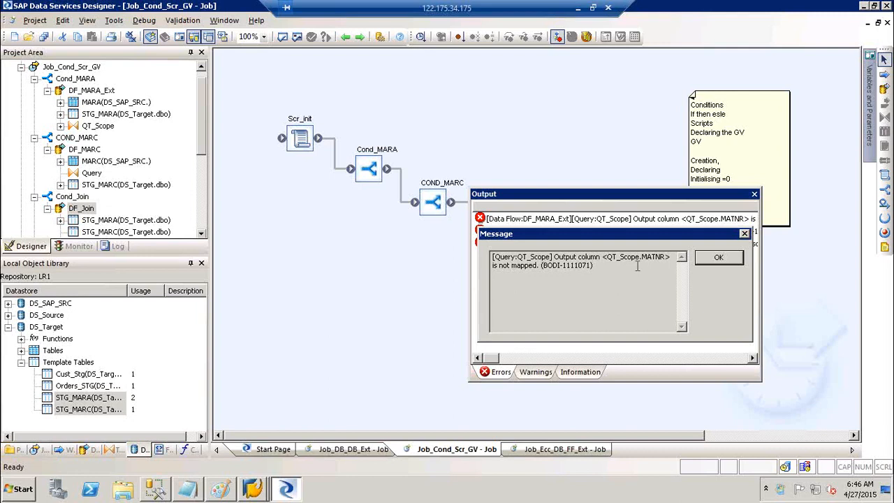
pyautogui.click(721, 258)
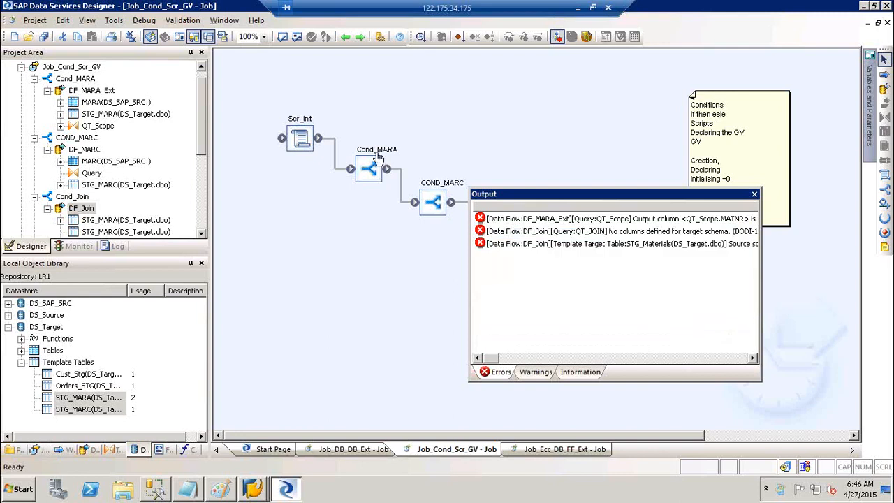
# In DF_MARA_Ext's QT_Scope, map MARA.MATNR onto the unmapped MATNR output column.
pyautogui.doubleClick(376, 152)
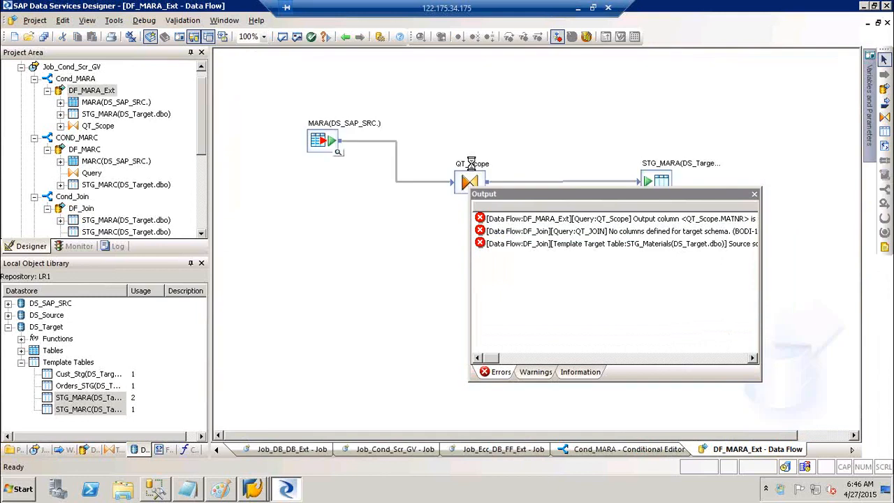
pyautogui.click(471, 163)
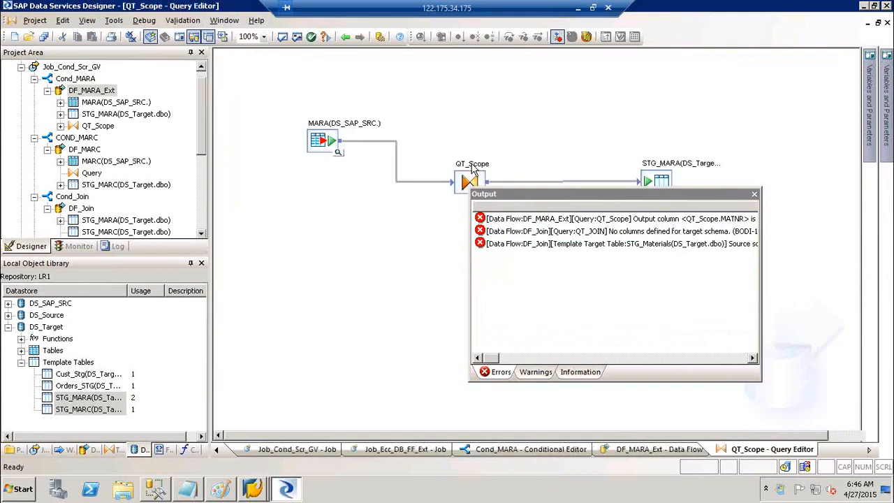
pyautogui.moveTo(605, 197); pyautogui.dragTo(622, 342)
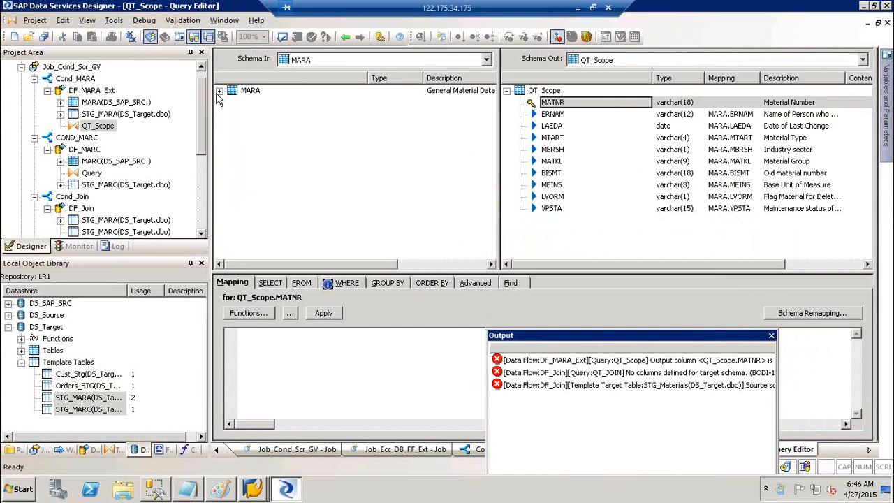
pyautogui.click(220, 91)
pyautogui.click(250, 103)
pyautogui.click(260, 116)
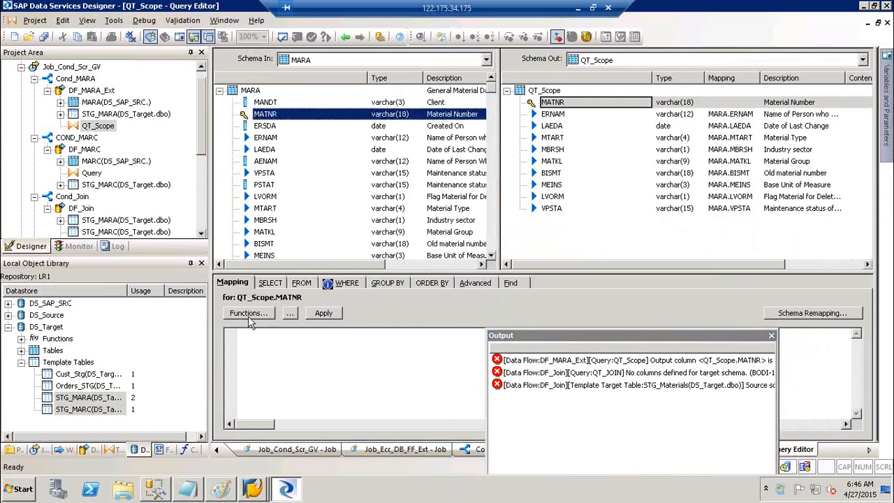
pyautogui.click(562, 104)
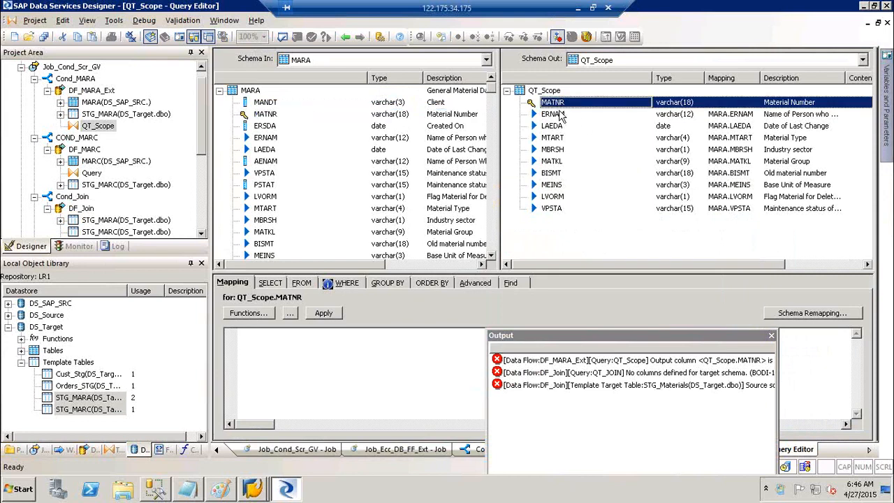
pyautogui.click(562, 114)
pyautogui.click(560, 128)
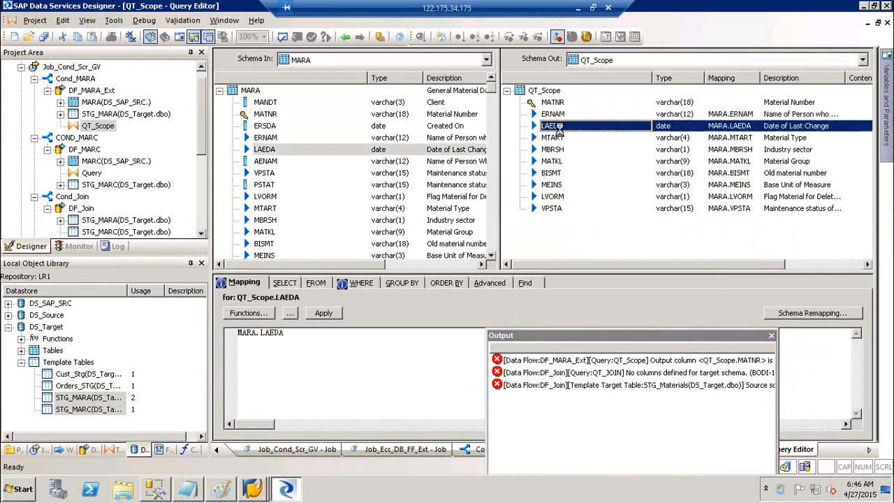
pyautogui.click(558, 103)
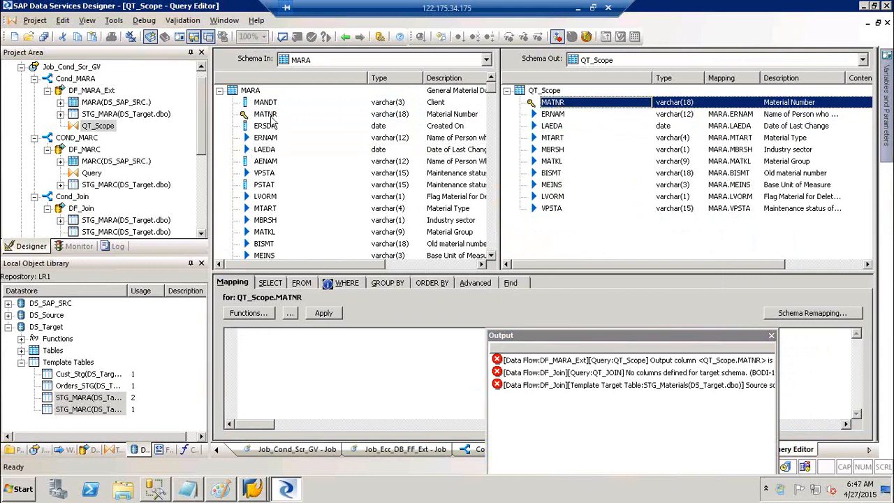
pyautogui.moveTo(265, 115); pyautogui.dragTo(554, 102)
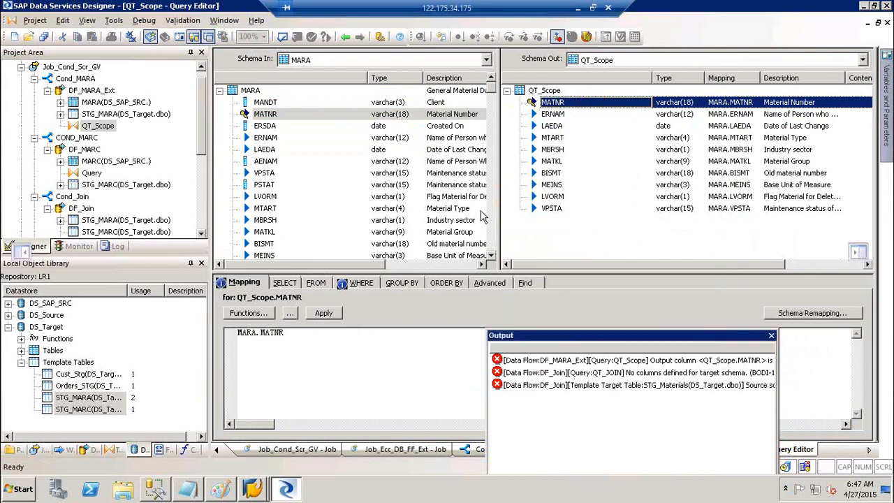
# Read the full text of the QT_JOIN validation error and dismiss it.
pyautogui.doubleClick(502, 335)
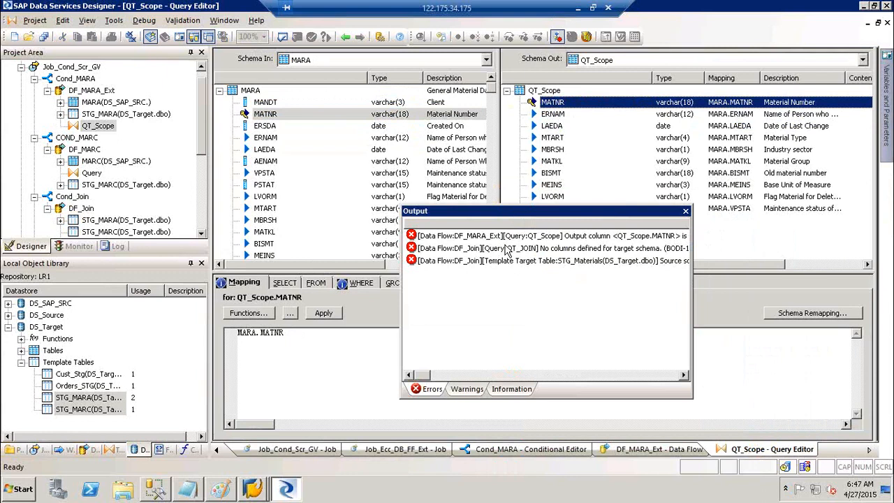
pyautogui.rightClick(507, 253)
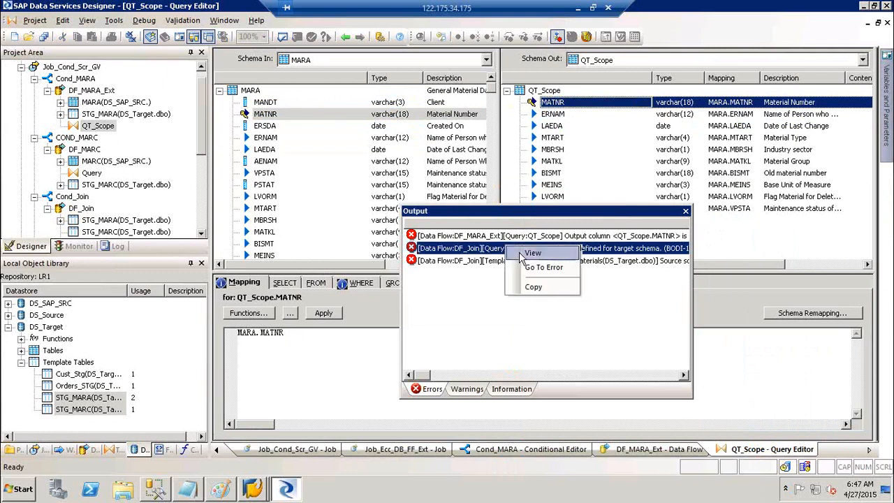
pyautogui.click(520, 257)
pyautogui.click(649, 274)
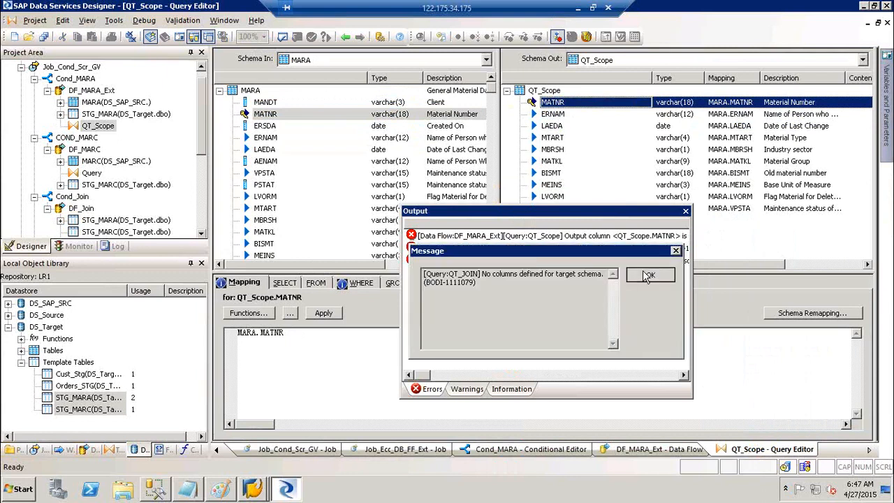
# In QT_JOIN, map STG_MARA columns MATNR, MTART, MBRSH, MATKL and MEINS to output.
pyautogui.doubleClick(74, 209)
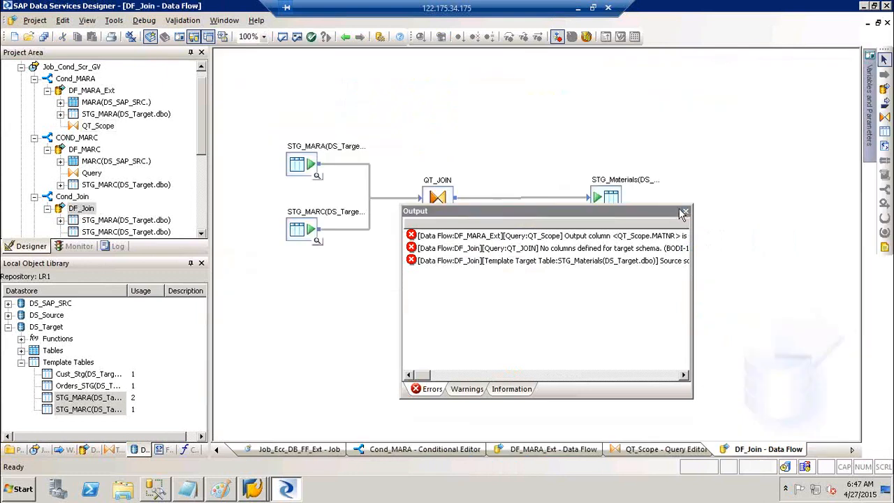
pyautogui.click(685, 211)
pyautogui.doubleClick(439, 188)
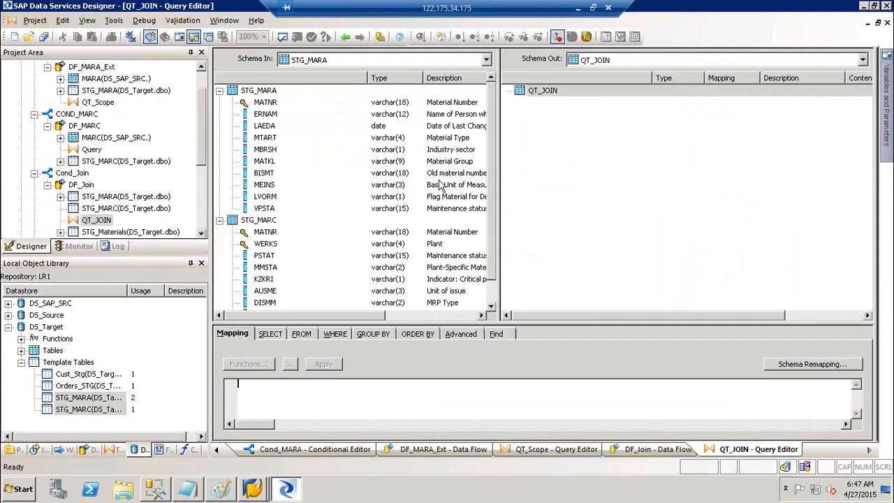
pyautogui.click(269, 106)
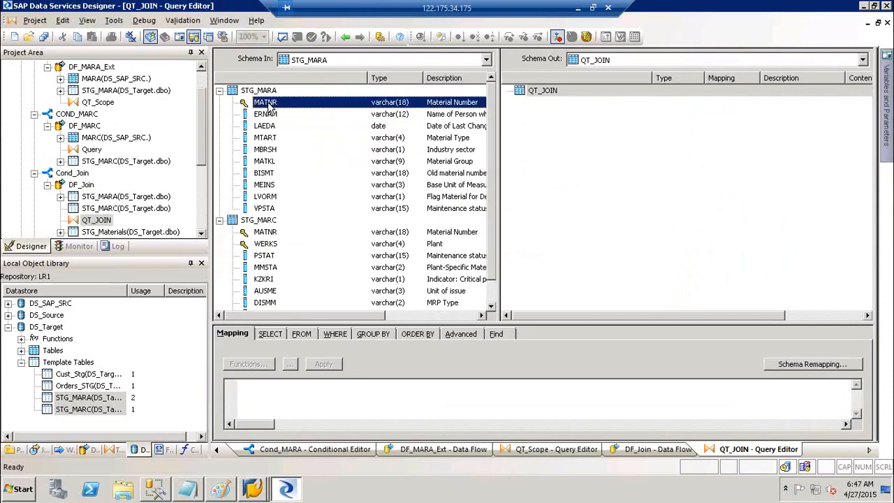
pyautogui.keyDown('ctrl'); pyautogui.click(276, 139); pyautogui.keyUp('ctrl')
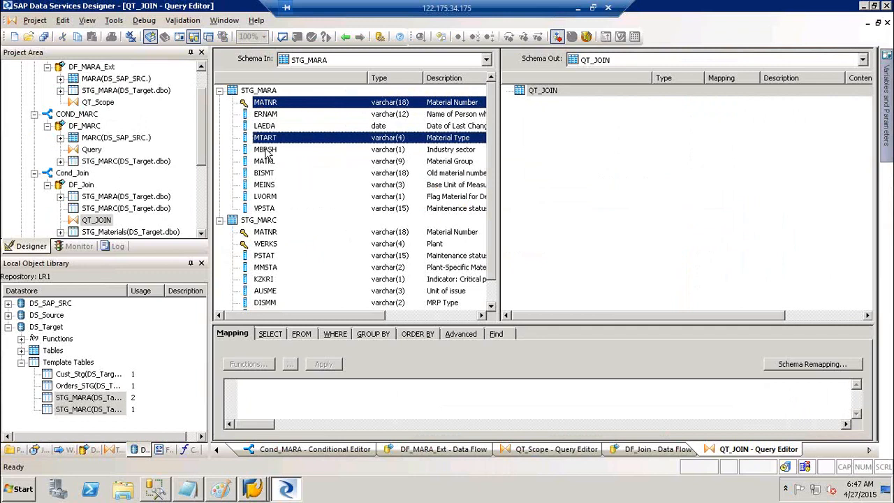
pyautogui.keyDown('ctrl'); pyautogui.click(267, 149); pyautogui.keyUp('ctrl')
pyautogui.keyDown('ctrl'); pyautogui.click(266, 163); pyautogui.keyUp('ctrl')
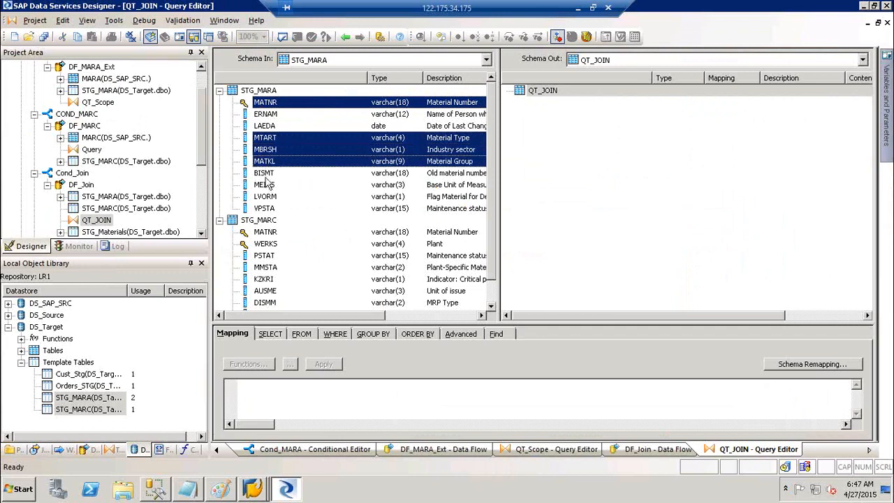
pyautogui.keyDown('ctrl'); pyautogui.click(266, 186); pyautogui.keyUp('ctrl')
pyautogui.rightClick(267, 146)
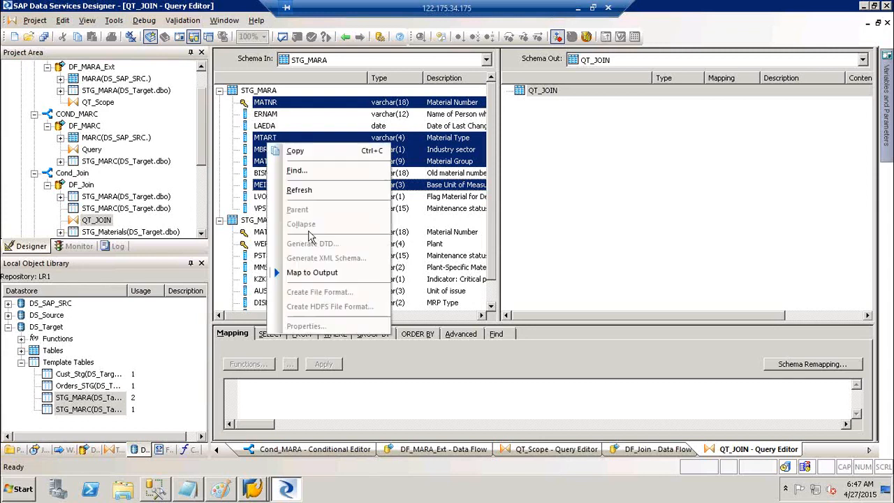
pyautogui.click(331, 279)
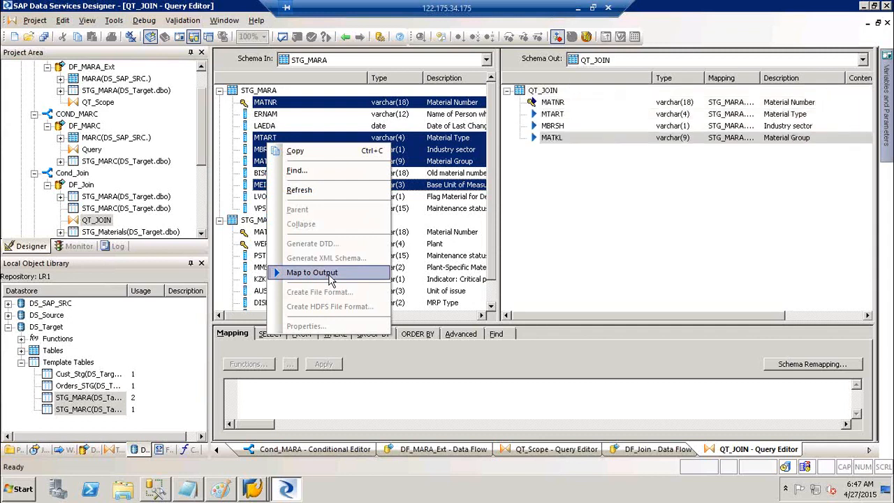
# Map STG_MARC columns WERKS, PSTAT, MMSTA, KZKRI, AUSME, DISMM and DISPO to QT_JOIN output.
pyautogui.click(269, 244)
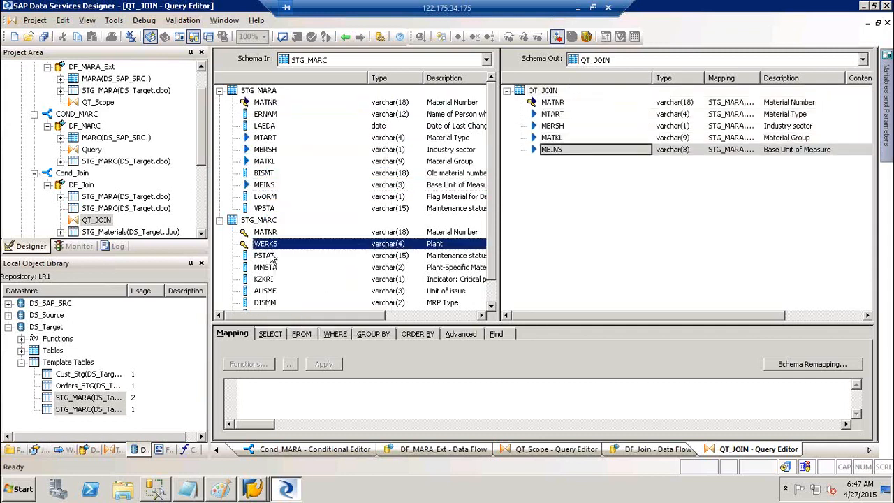
pyautogui.keyDown('ctrl'); pyautogui.click(267, 256); pyautogui.keyUp('ctrl')
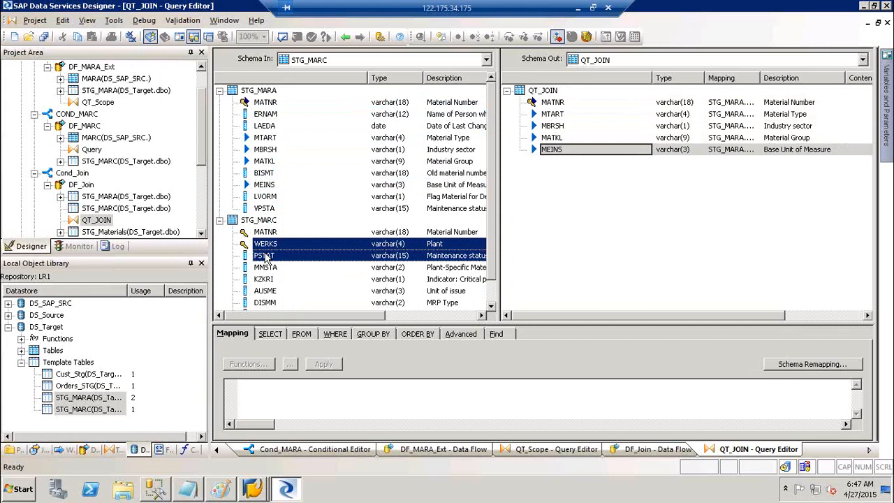
pyautogui.keyDown('ctrl'); pyautogui.click(268, 268); pyautogui.keyUp('ctrl')
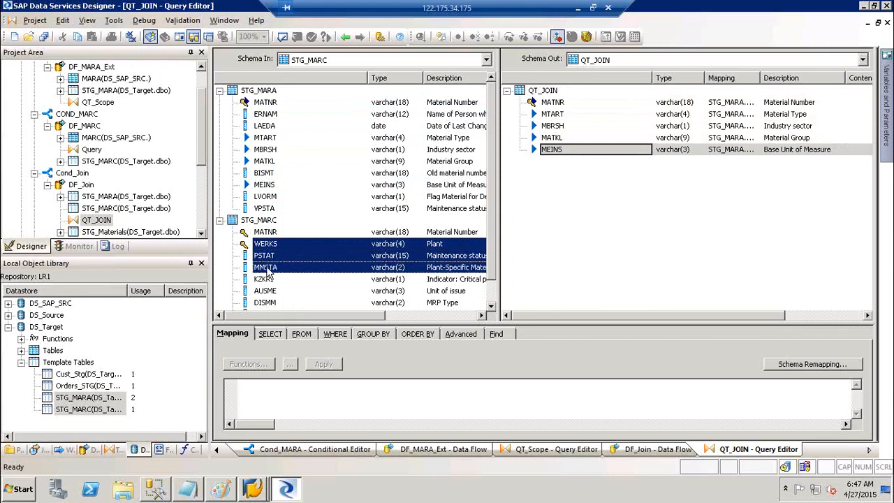
pyautogui.keyDown('ctrl'); pyautogui.click(269, 280); pyautogui.keyUp('ctrl')
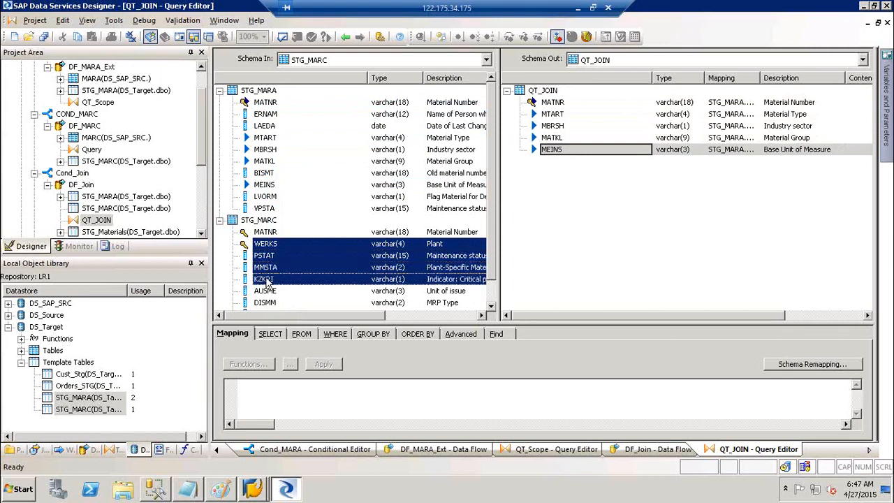
pyautogui.keyDown('ctrl'); pyautogui.click(269, 291); pyautogui.keyUp('ctrl')
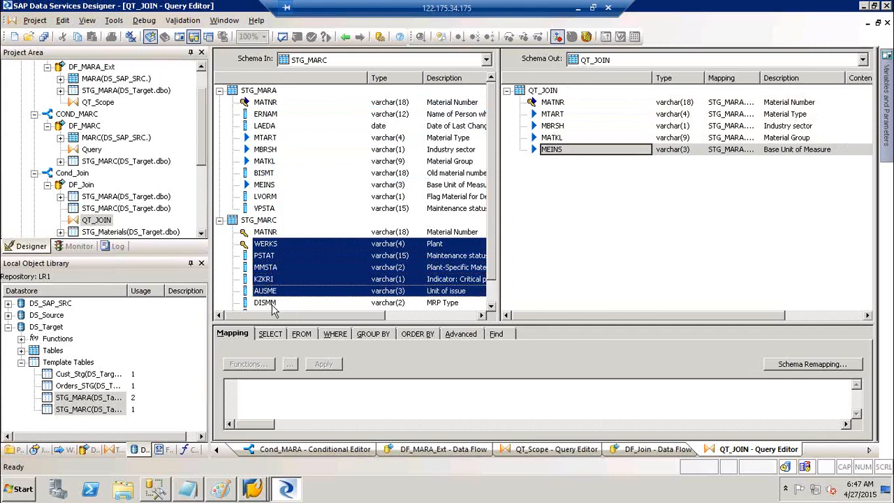
pyautogui.keyDown('ctrl'); pyautogui.click(271, 302); pyautogui.keyUp('ctrl')
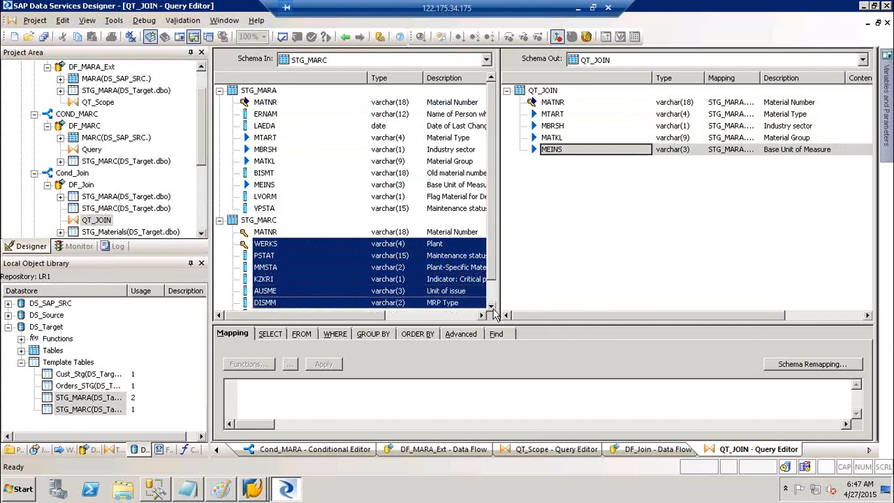
pyautogui.click(492, 306)
pyautogui.click(492, 307)
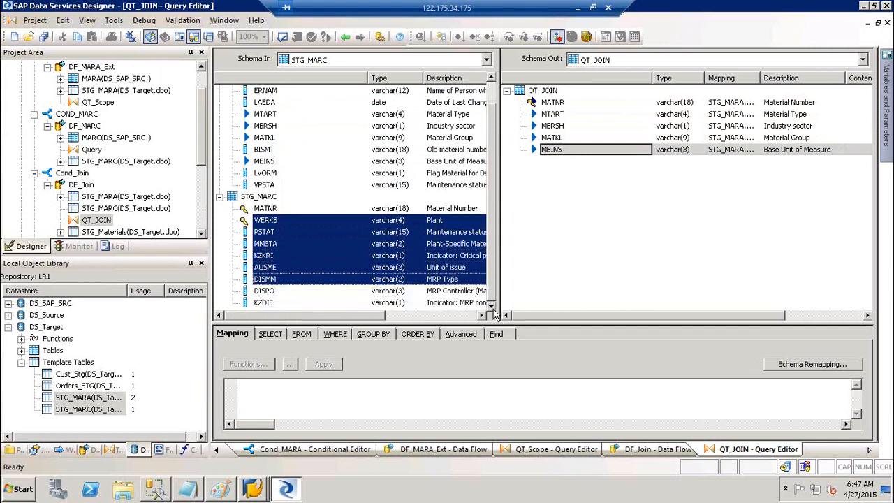
pyautogui.keyDown('ctrl'); pyautogui.click(275, 294); pyautogui.keyUp('ctrl')
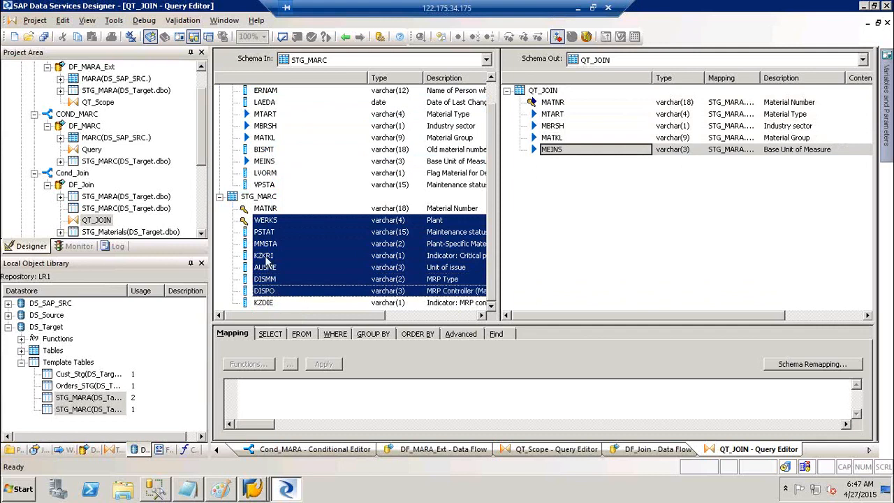
pyautogui.rightClick(266, 261)
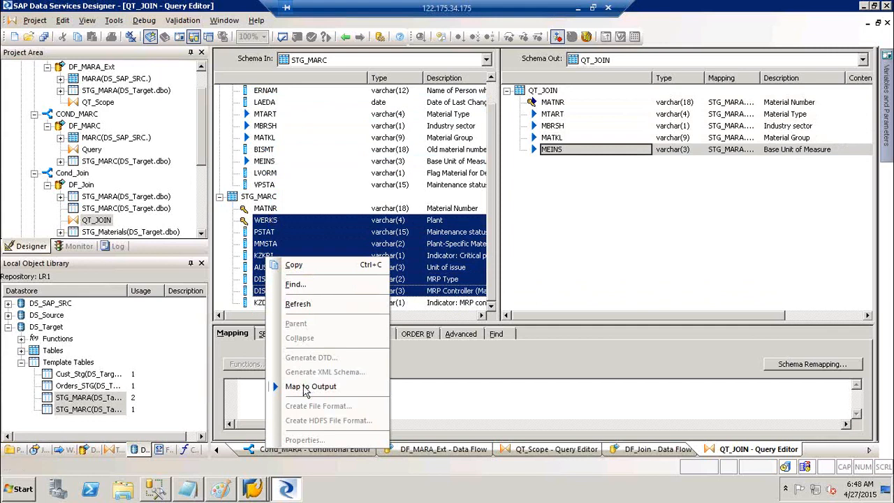
pyautogui.click(305, 388)
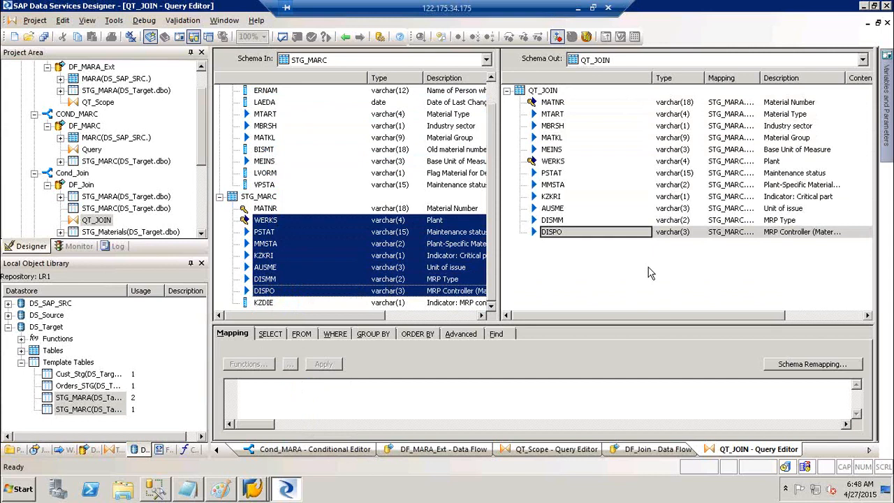
pyautogui.press('alt')
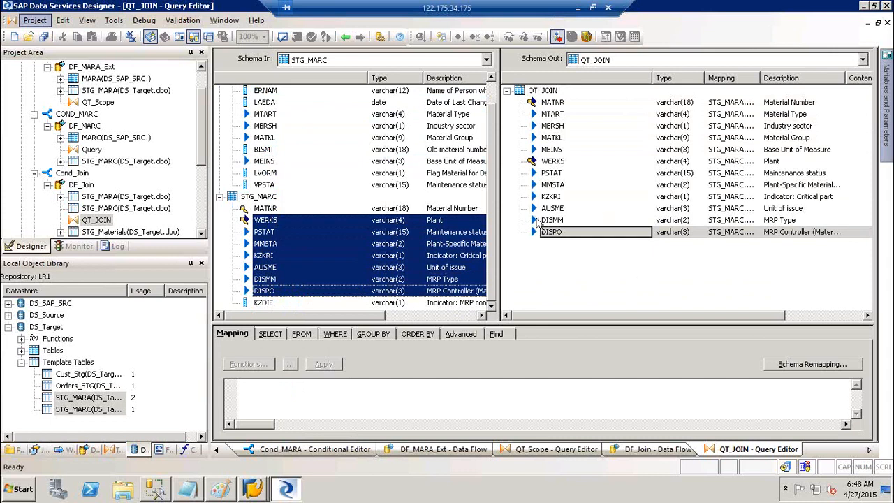
# Validate the DF_Join data flow and close the results.
pyautogui.click(345, 37)
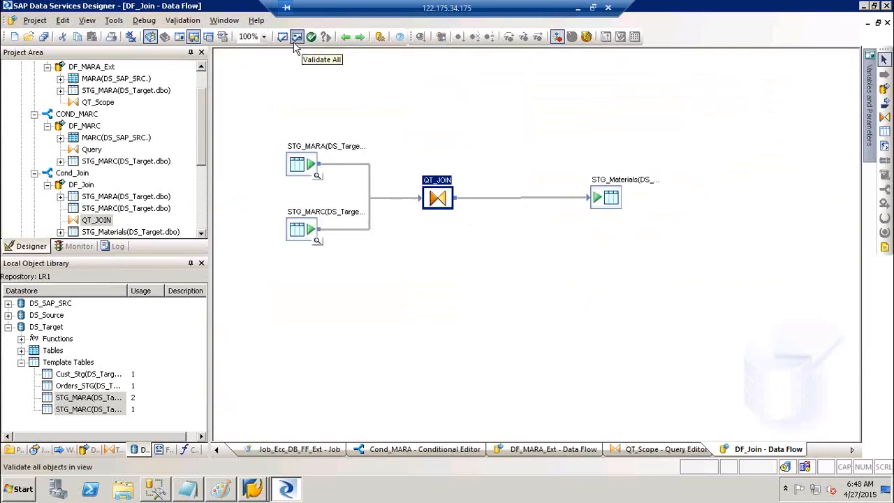
pyautogui.click(296, 36)
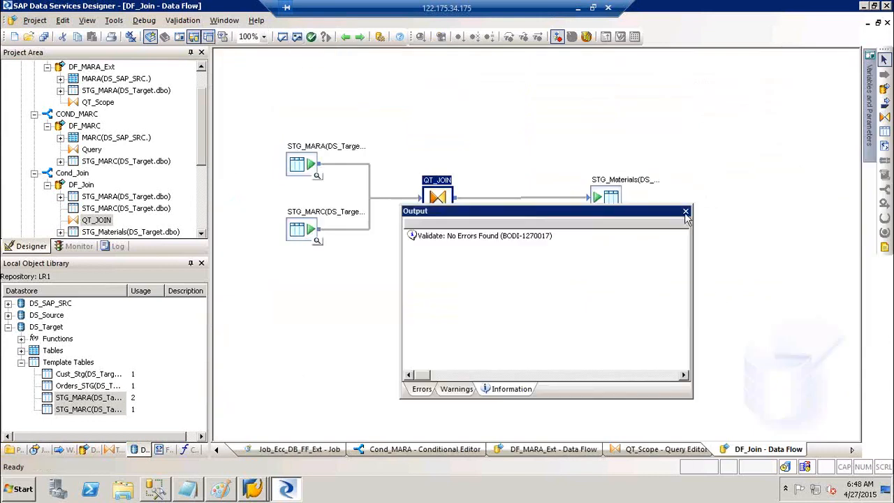
pyautogui.click(395, 71)
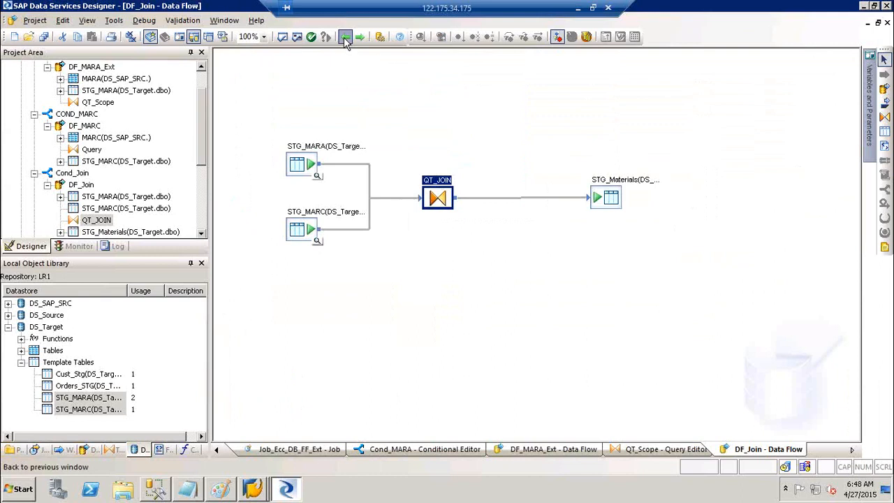
# Return to the Job_Cond_Scr_GV diagram and validate the job twice, confirming no errors.
pyautogui.click(344, 37)
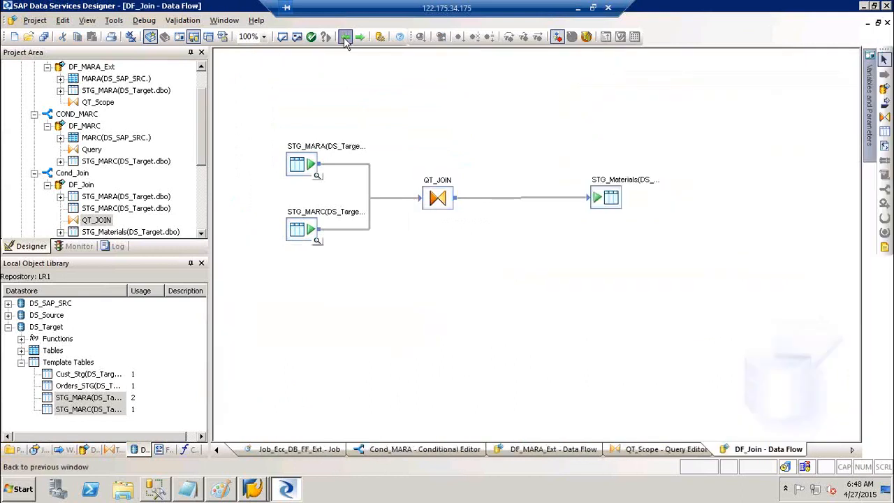
pyautogui.click(344, 37)
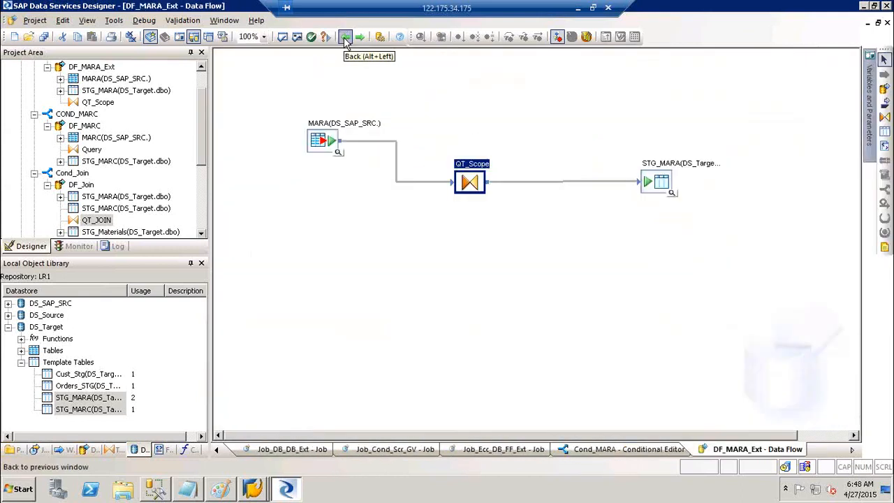
pyautogui.click(344, 37)
pyautogui.click(344, 37)
pyautogui.click(345, 37)
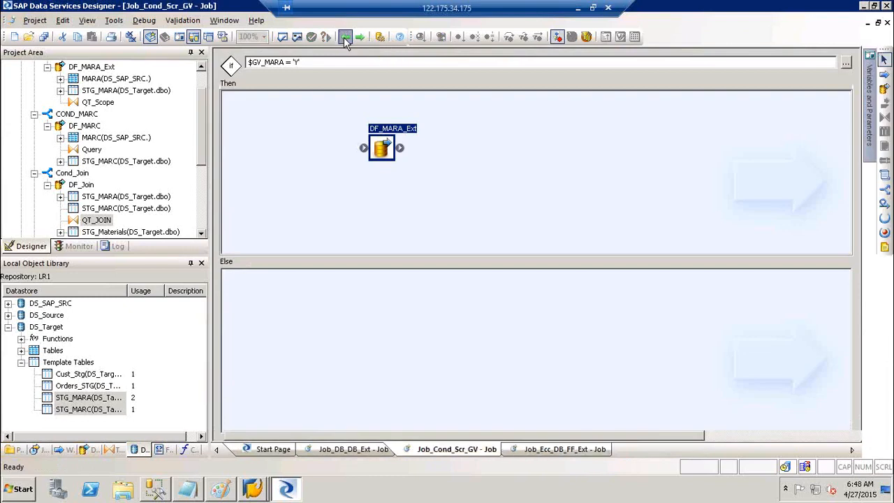
pyautogui.click(298, 36)
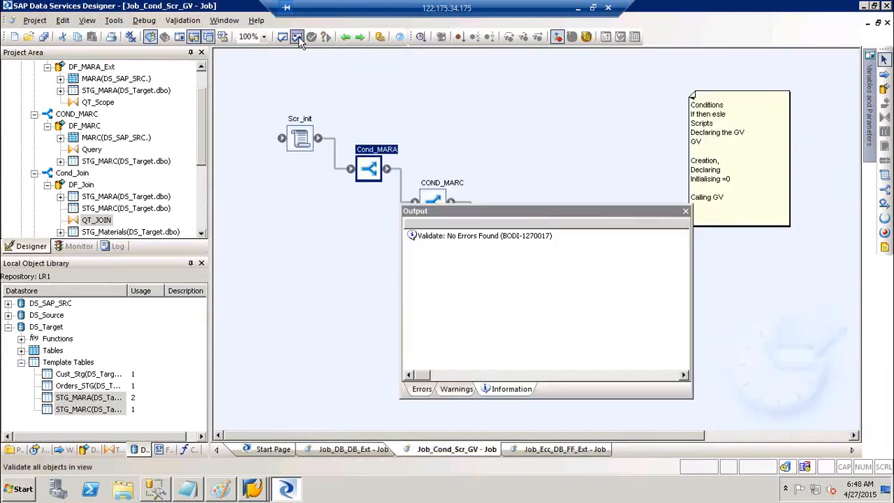
pyautogui.click(686, 211)
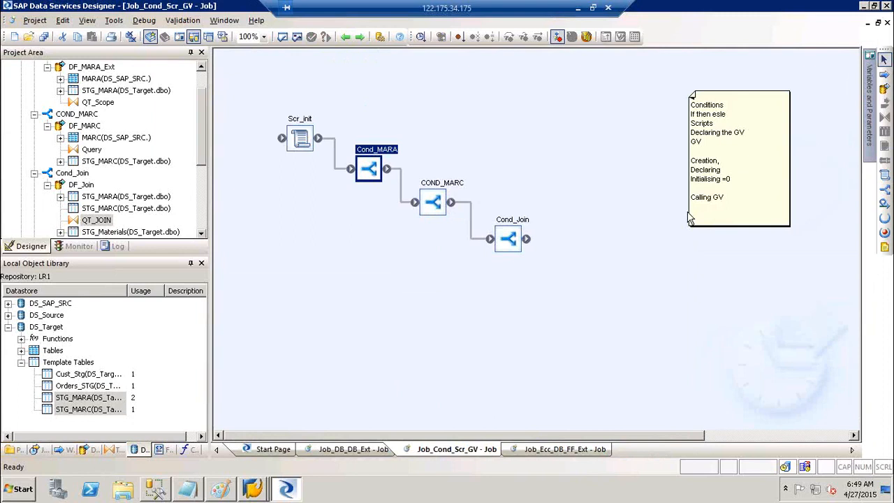
pyautogui.click(297, 37)
pyautogui.click(685, 212)
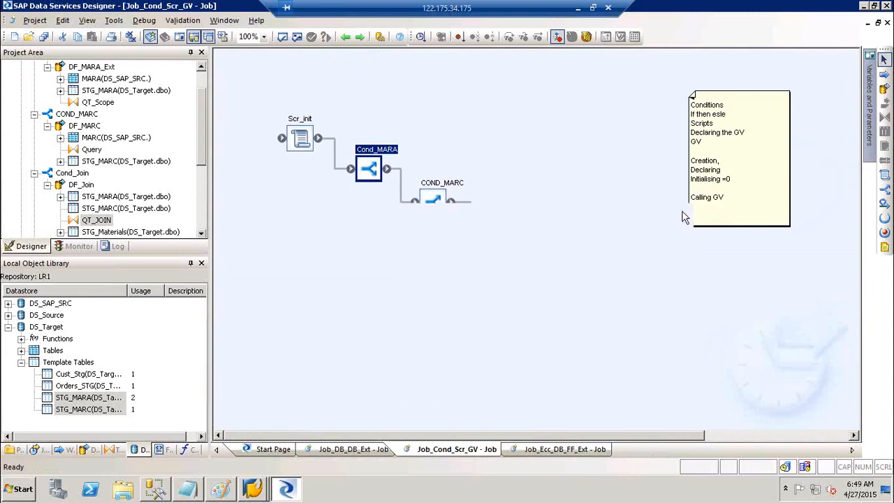
# Save all changed Job_Cond_Scr_GV objects from Execute, check the global variables, then cancel the run.
pyautogui.scroll(1, 207, 83)
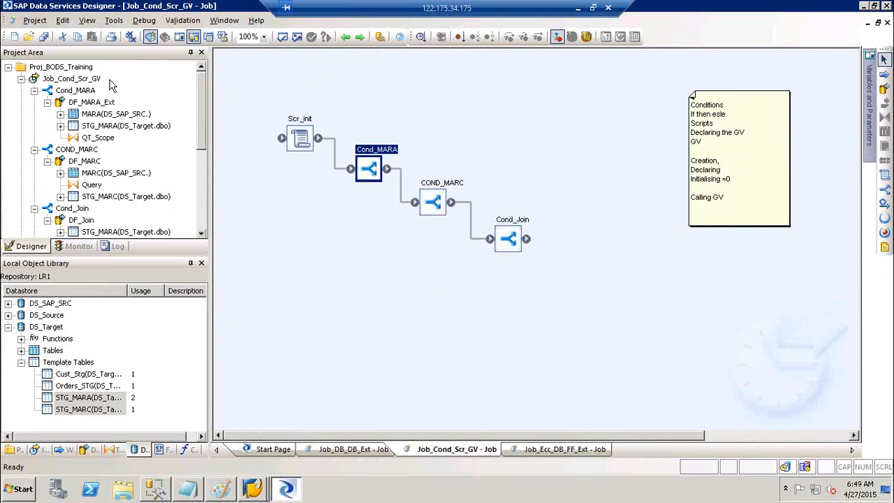
pyautogui.rightClick(77, 82)
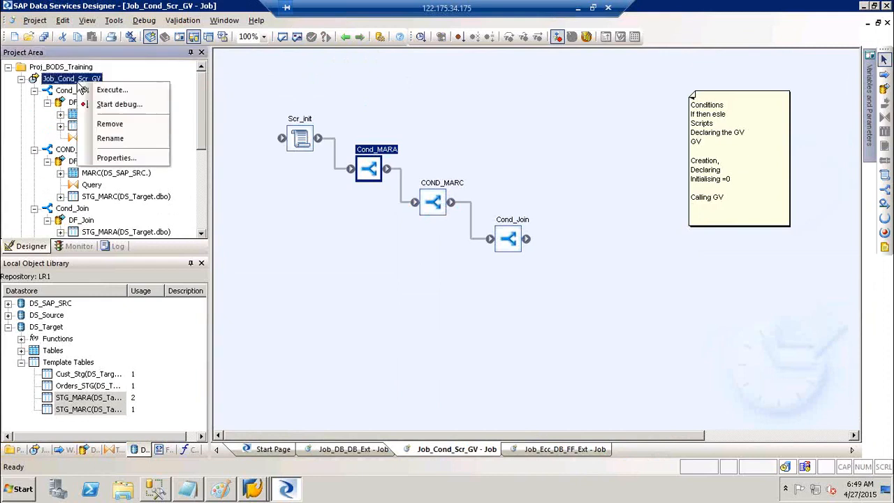
pyautogui.click(103, 92)
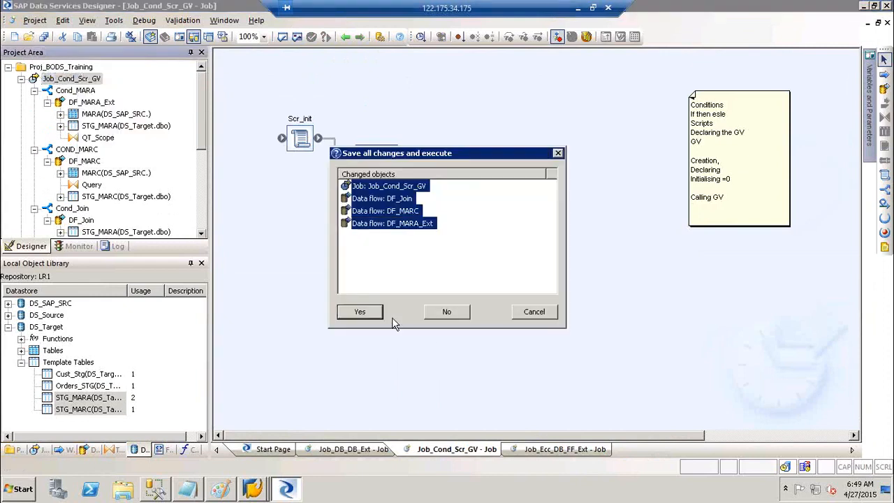
pyautogui.click(370, 313)
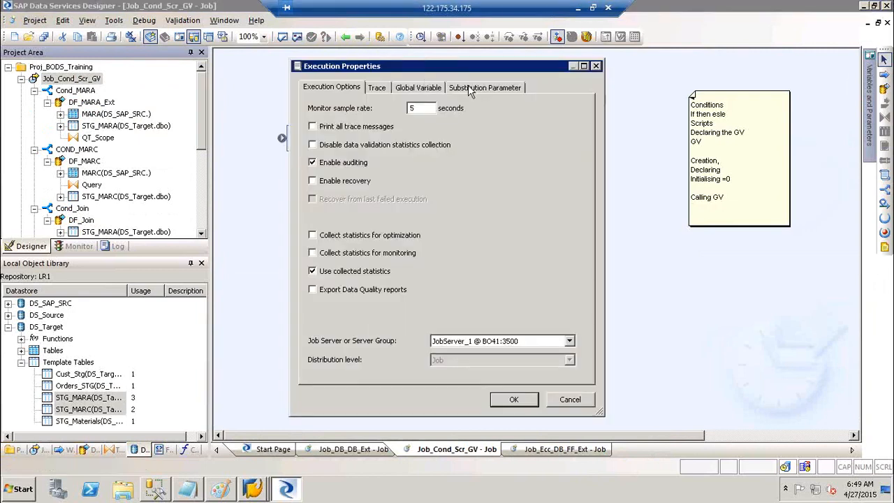
pyautogui.click(438, 90)
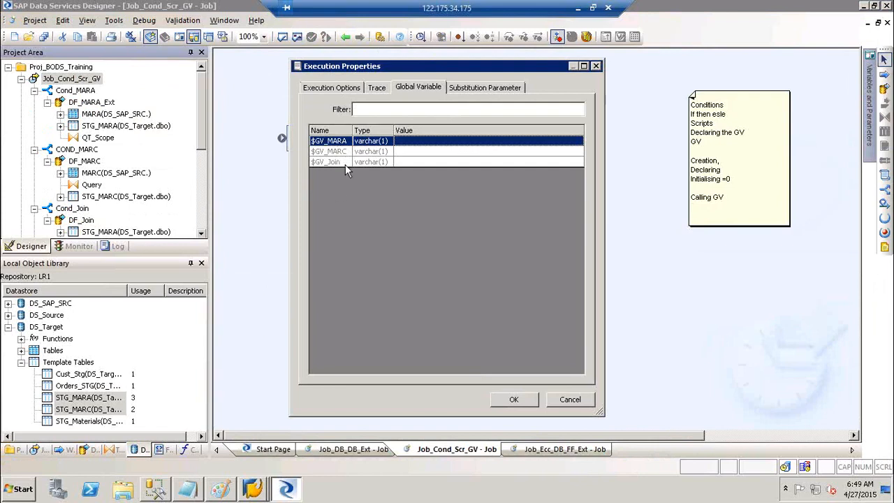
pyautogui.click(569, 400)
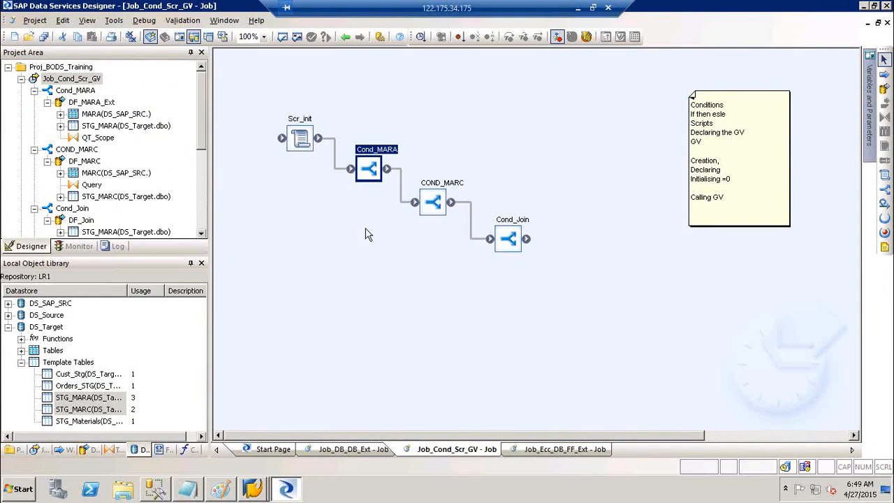
pyautogui.doubleClick(302, 120)
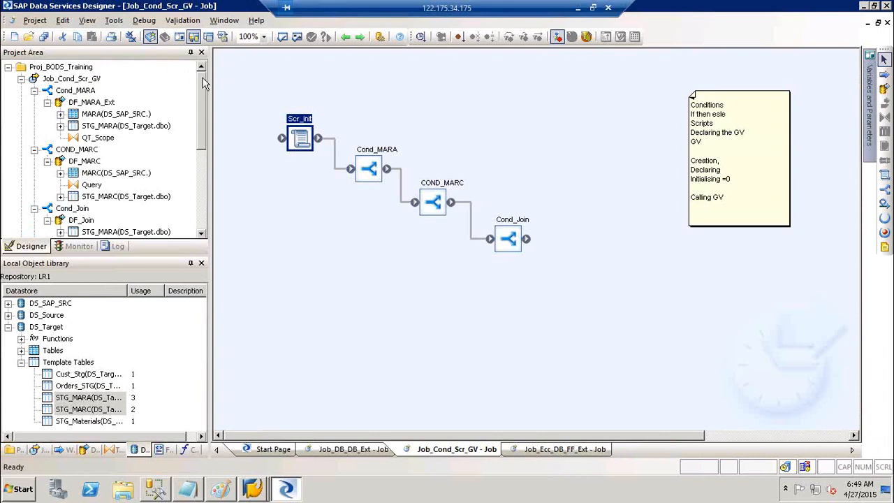
pyautogui.rightClick(67, 79)
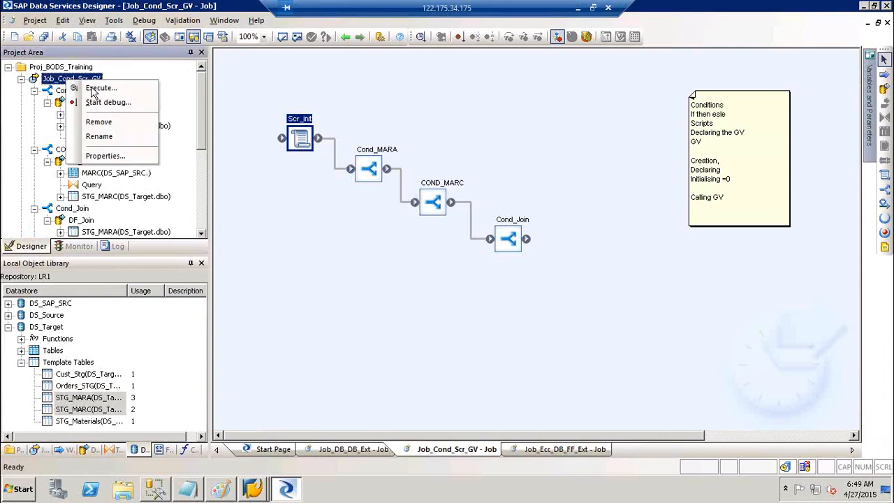
pyautogui.click(92, 88)
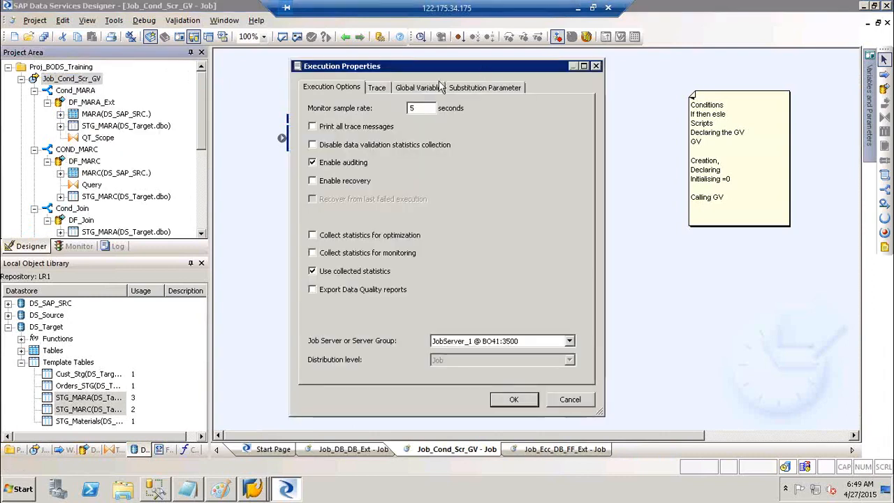
pyautogui.click(432, 90)
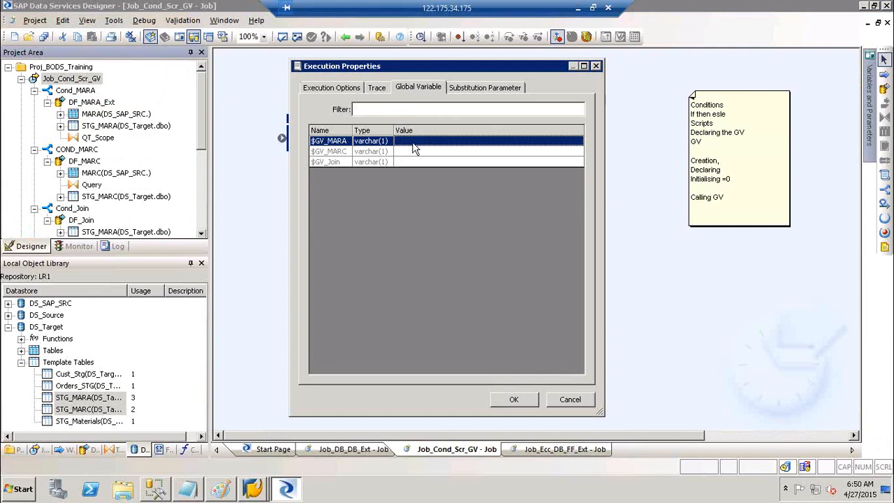
pyautogui.write("'Y'")
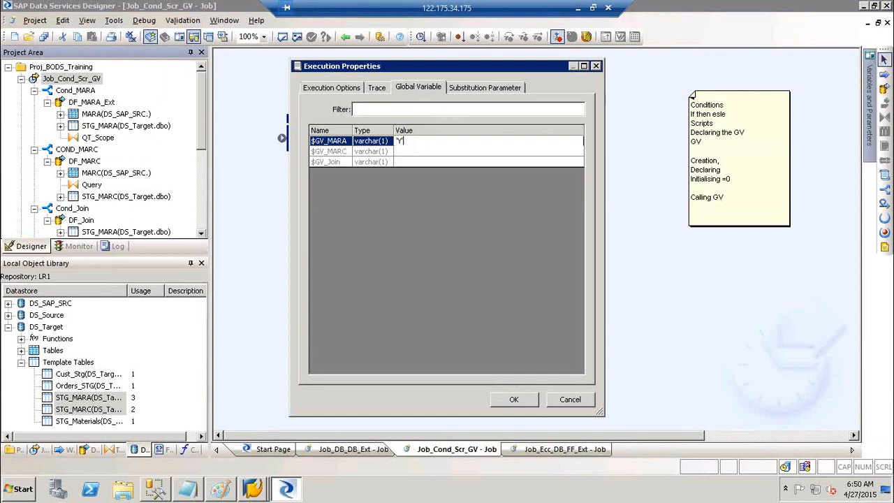
pyautogui.click(404, 154)
pyautogui.click(405, 155)
pyautogui.write("'N'")
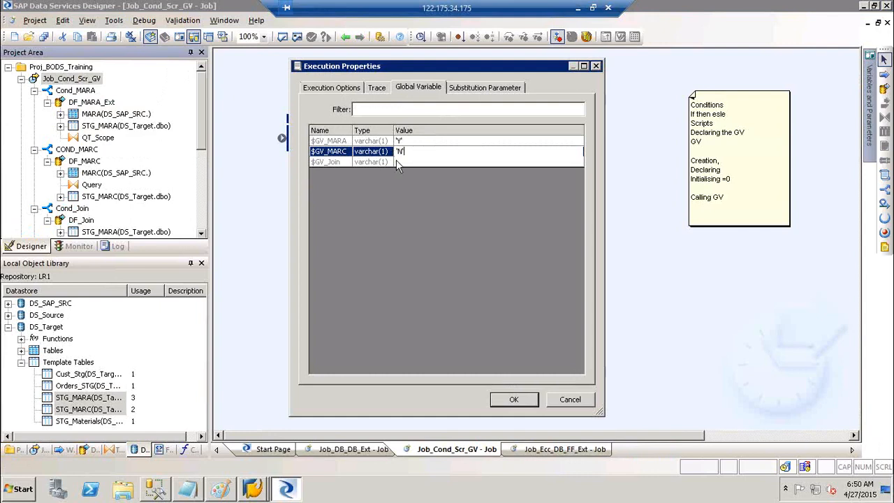
pyautogui.click(399, 160)
pyautogui.click(401, 161)
pyautogui.write("'")
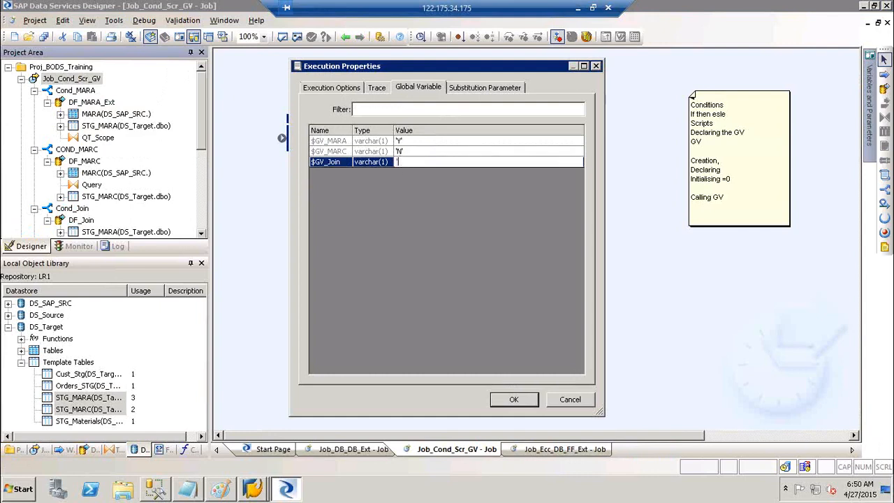
pyautogui.write("N'")
pyautogui.click(570, 399)
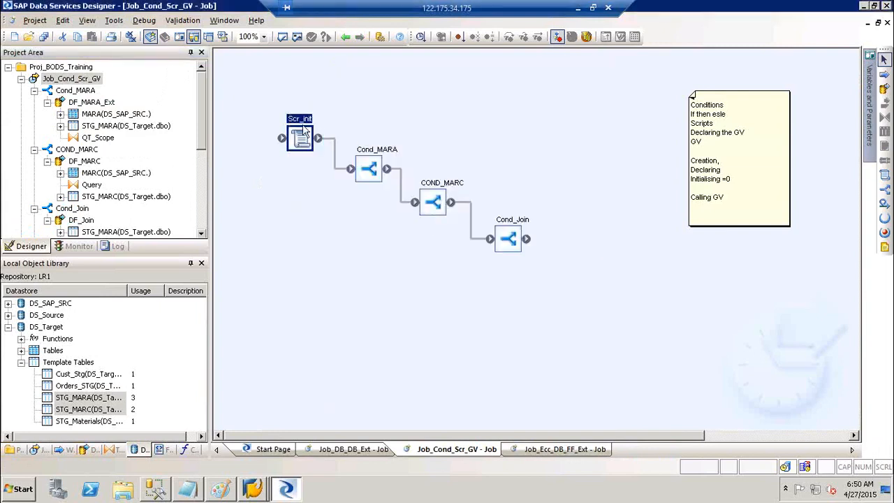
# Inspect the Cond_MARA and COND_MARC conditionals, returning to the job diagram after each.
pyautogui.doubleClick(395, 153)
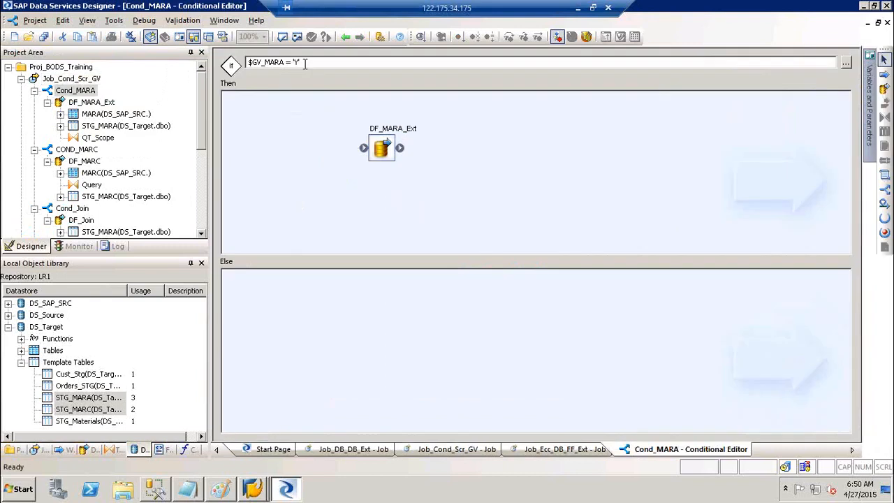
pyautogui.click(345, 36)
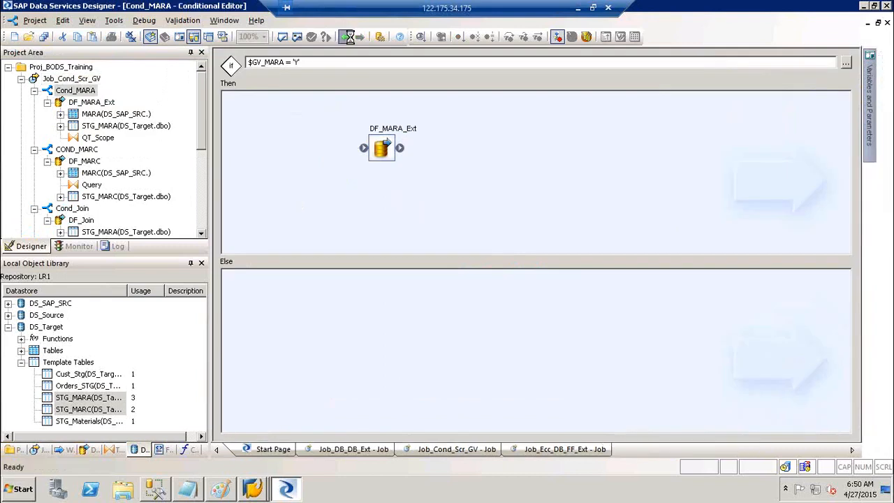
pyautogui.doubleClick(452, 187)
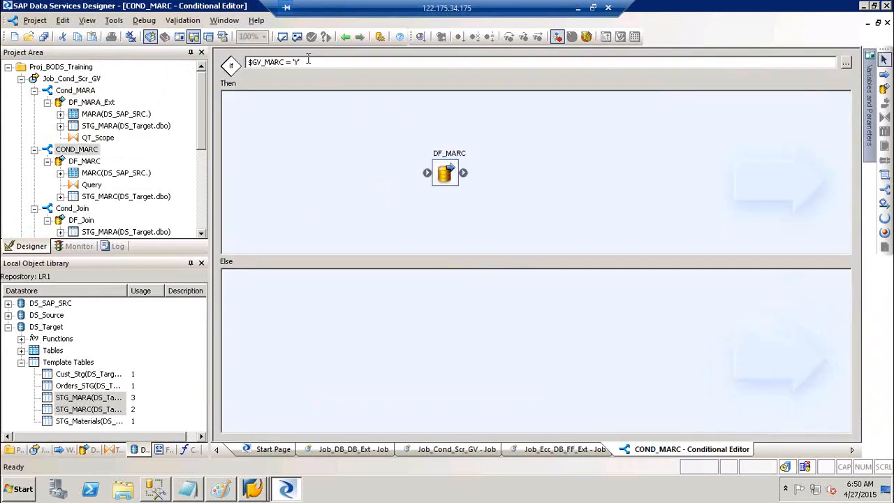
pyautogui.click(345, 37)
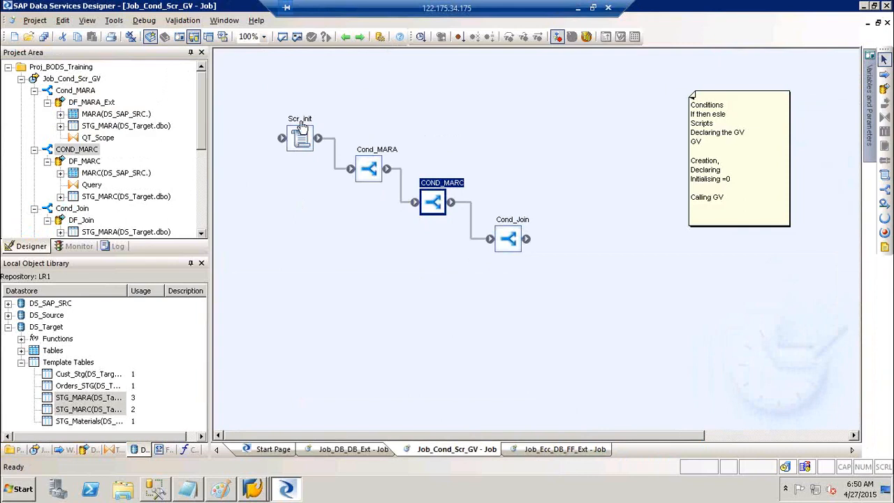
# In Scr_init, change $GV_MARA and $GV_Join from 'Y' to 'N', keeping $GV_MARC at 'Y'.
pyautogui.doubleClick(301, 126)
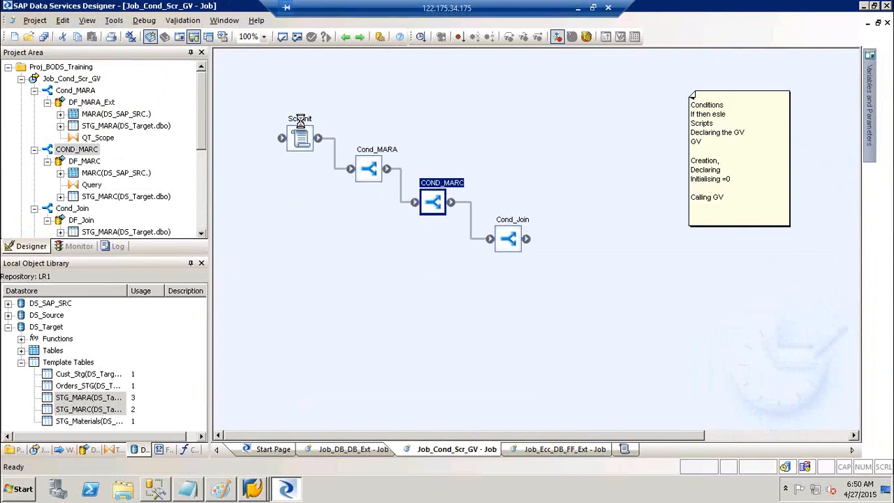
pyautogui.click(294, 128)
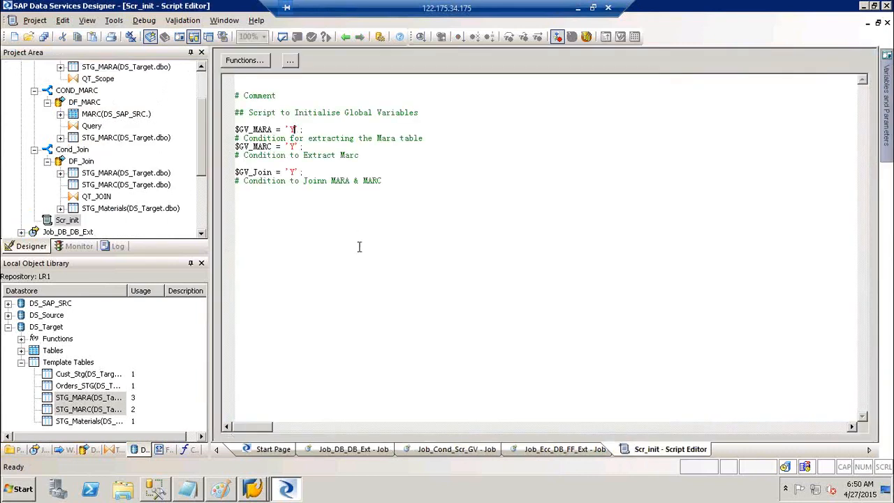
pyautogui.press('BackSpace')
pyautogui.write('N')
pyautogui.click(294, 172)
pyautogui.press('BackSpace')
pyautogui.write('N')
pyautogui.click(484, 238)
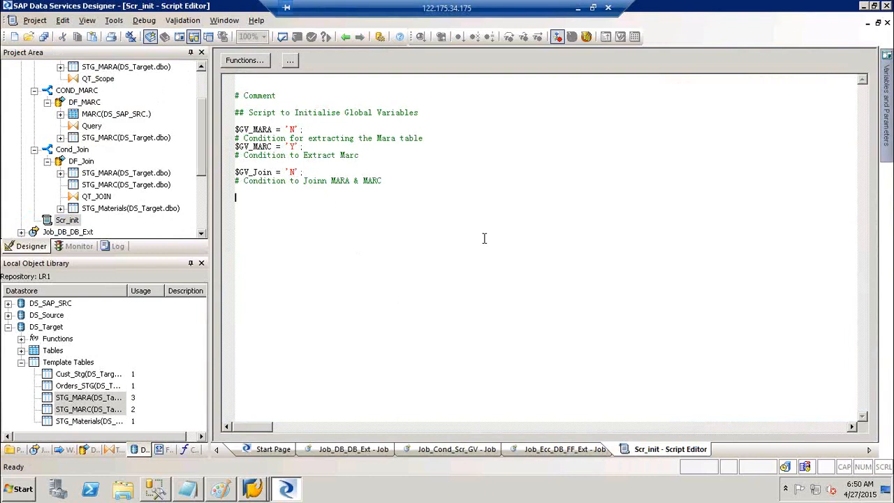
pyautogui.click(203, 78)
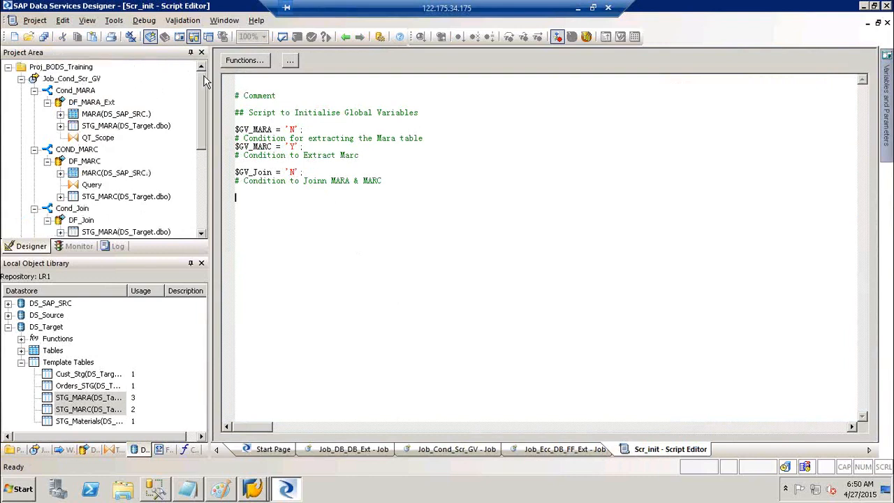
# Save all changes and execute Job_Cond_Scr_GV after checking its global variable values.
pyautogui.rightClick(75, 80)
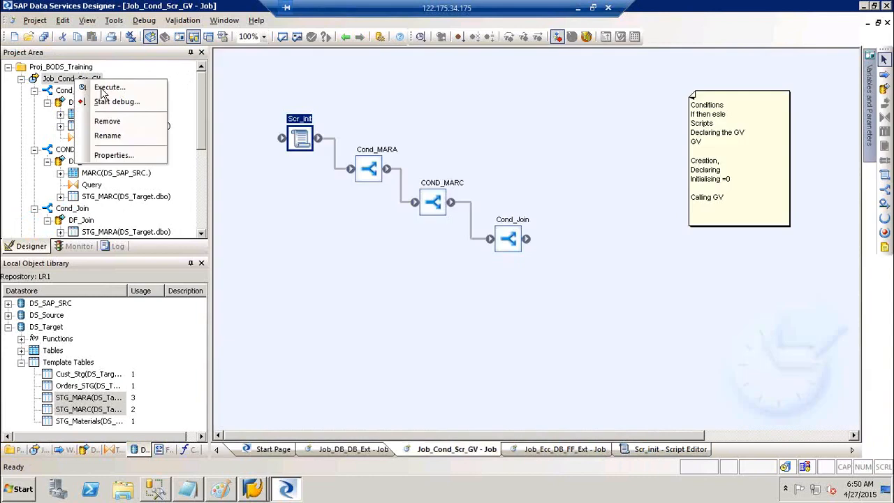
pyautogui.click(110, 142)
pyautogui.click(362, 307)
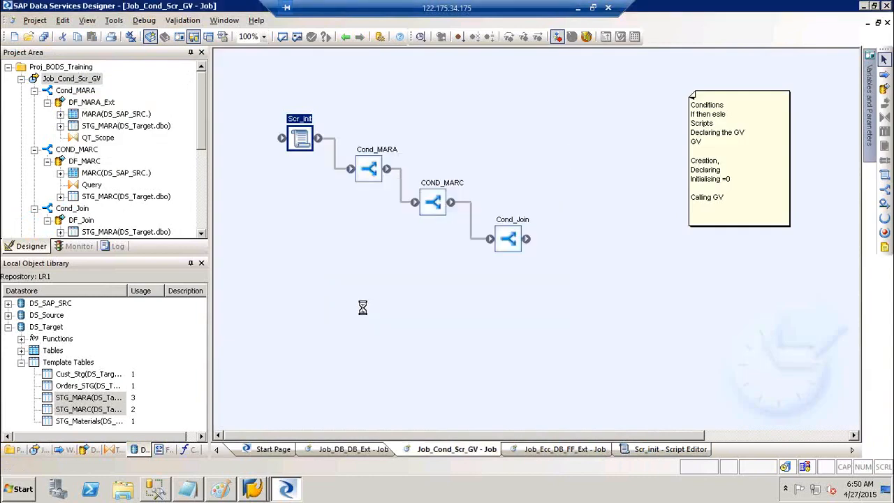
pyautogui.click(422, 88)
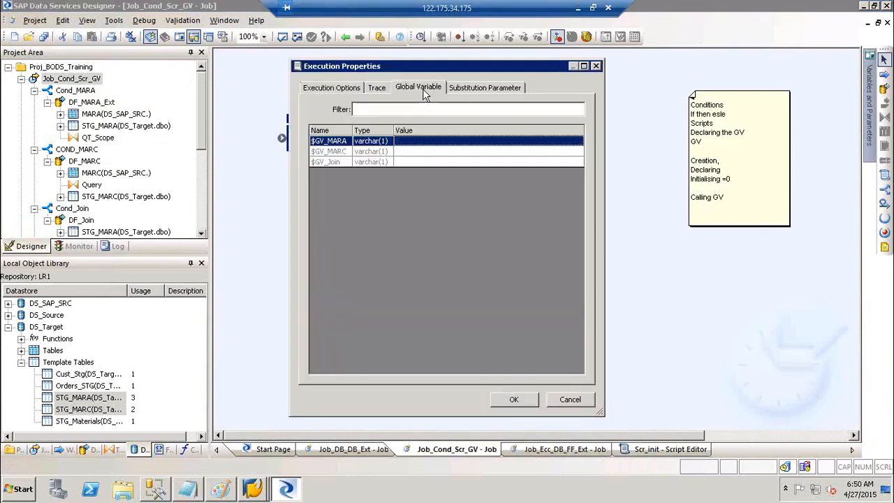
pyautogui.click(334, 90)
pyautogui.click(522, 398)
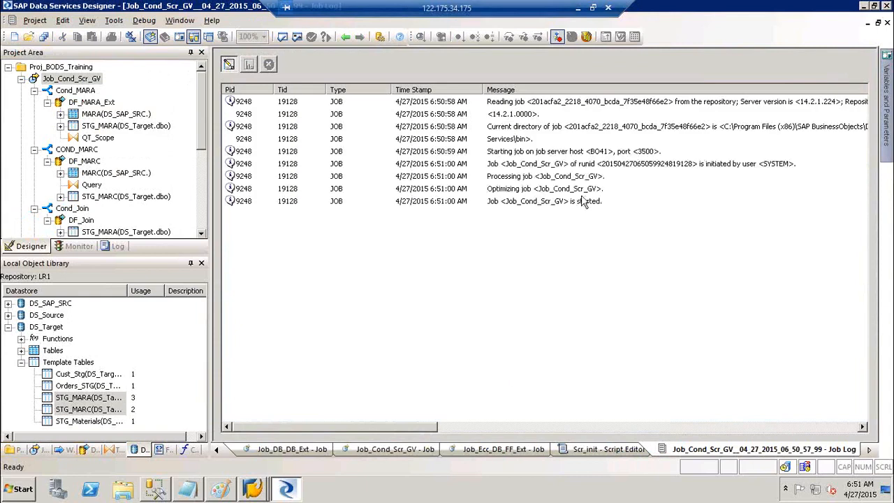
# Review the job log entries for job start, DF_MARC execution and the DS_SAP_SRC transcoder.
pyautogui.click(580, 202)
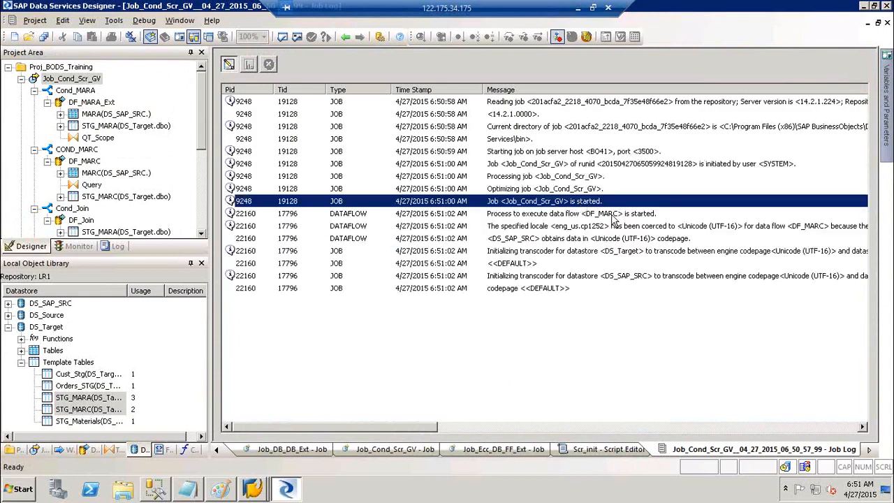
pyautogui.click(617, 214)
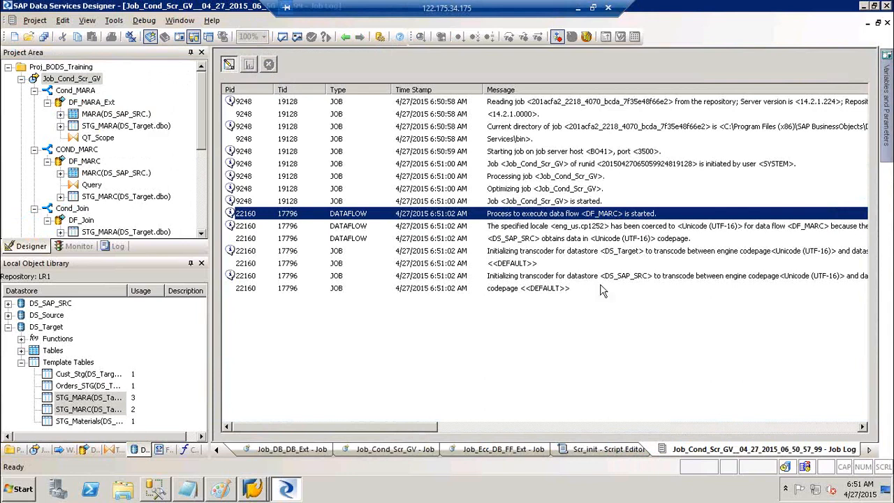
pyautogui.click(641, 277)
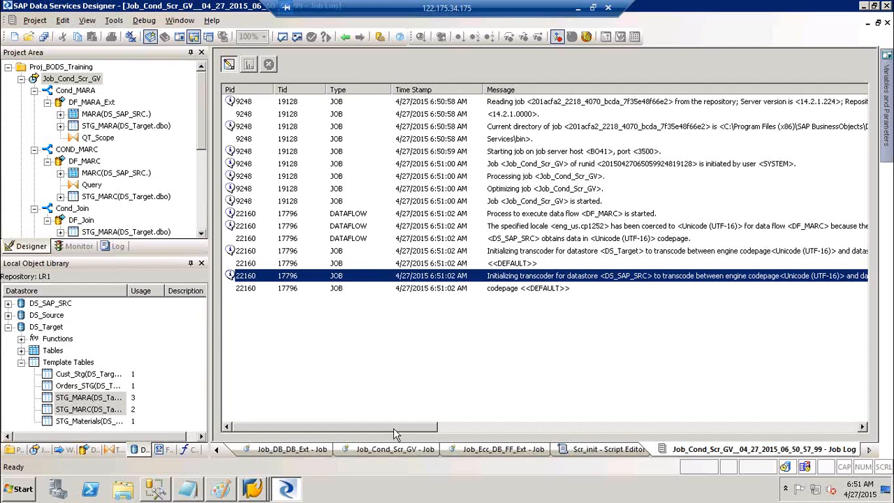
pyautogui.moveTo(410, 436); pyautogui.dragTo(241, 417)
# View the run statistics showing 26666 rows per DF_MARC query, then the Formats library, and go back.
pyautogui.click(248, 65)
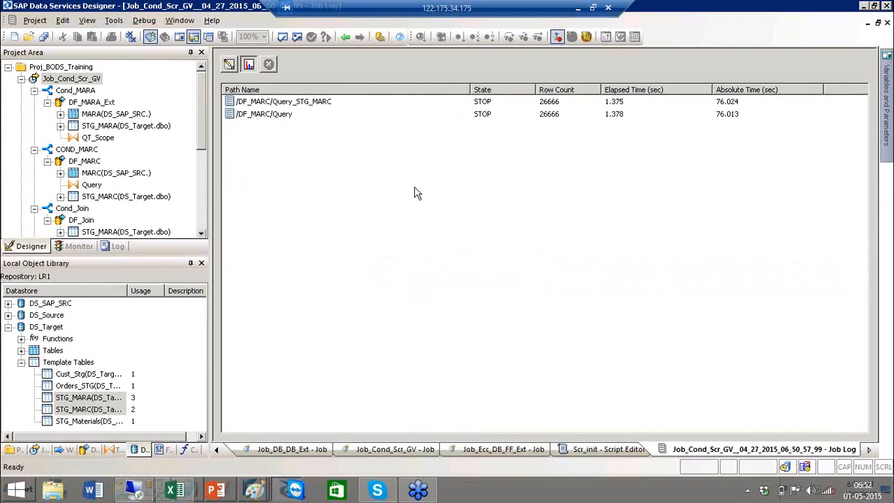
pyautogui.click(162, 449)
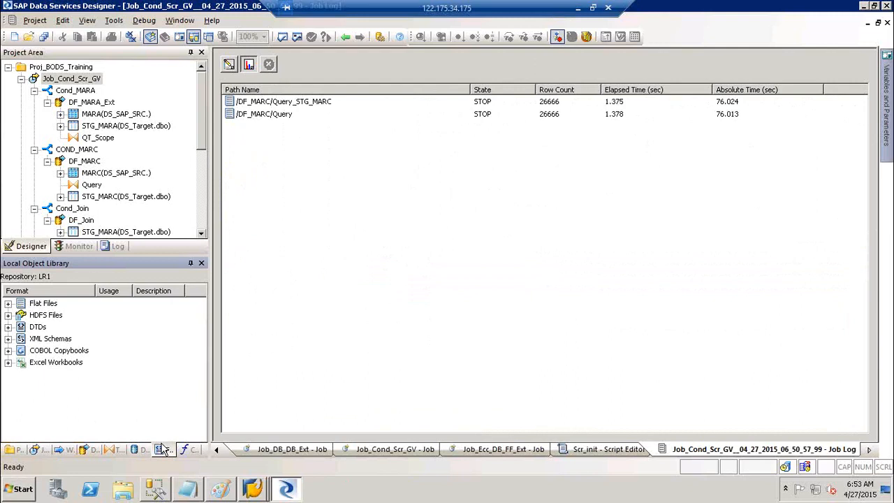
pyautogui.click(345, 37)
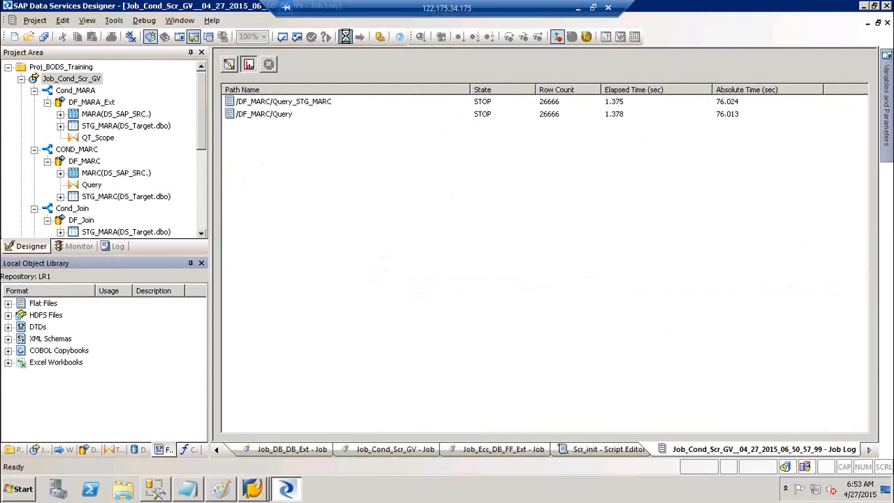
# Drill into Cond_MARA and its DF_MARA_Ext data flow, then back out to the job diagram.
pyautogui.click(345, 36)
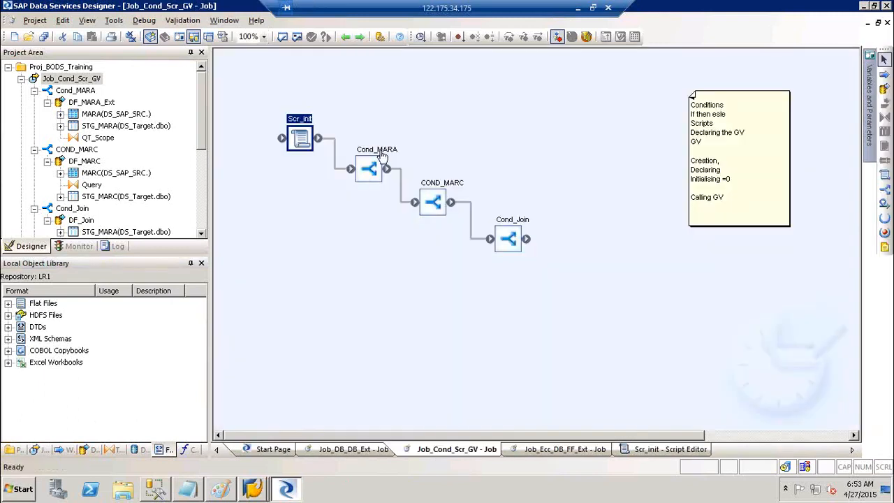
pyautogui.doubleClick(380, 151)
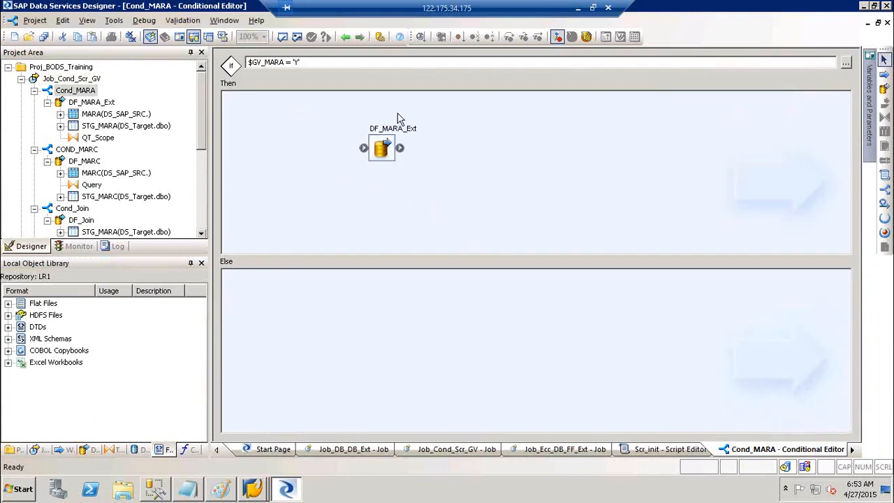
pyautogui.doubleClick(394, 132)
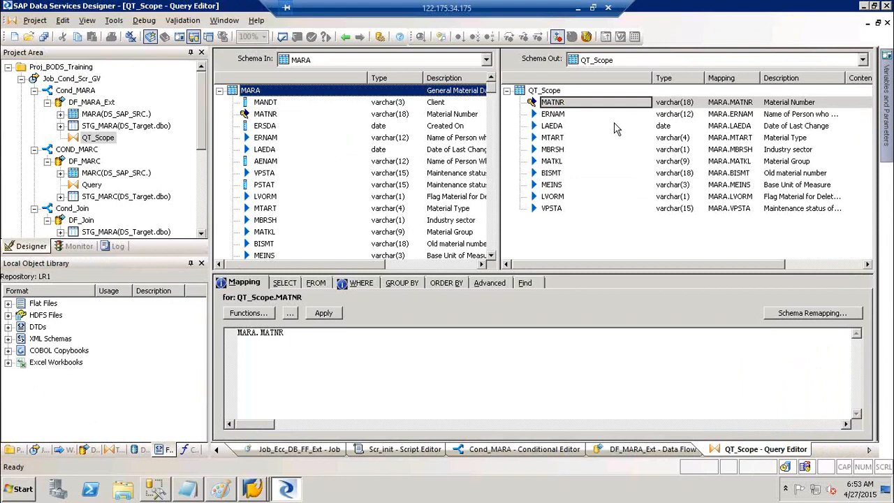
pyautogui.click(344, 38)
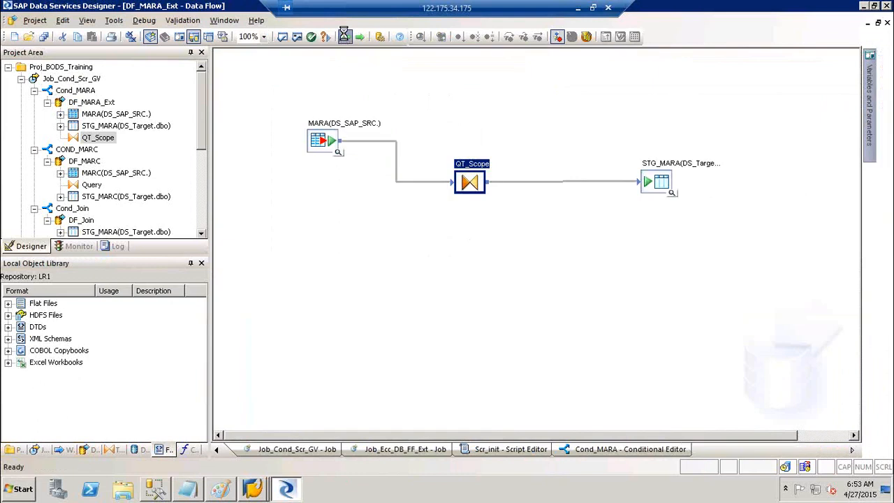
pyautogui.click(345, 36)
pyautogui.click(345, 37)
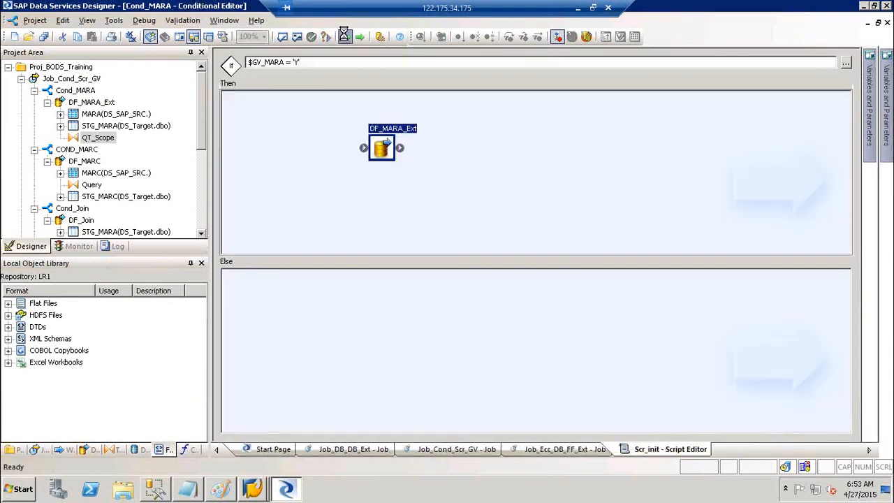
pyautogui.click(344, 36)
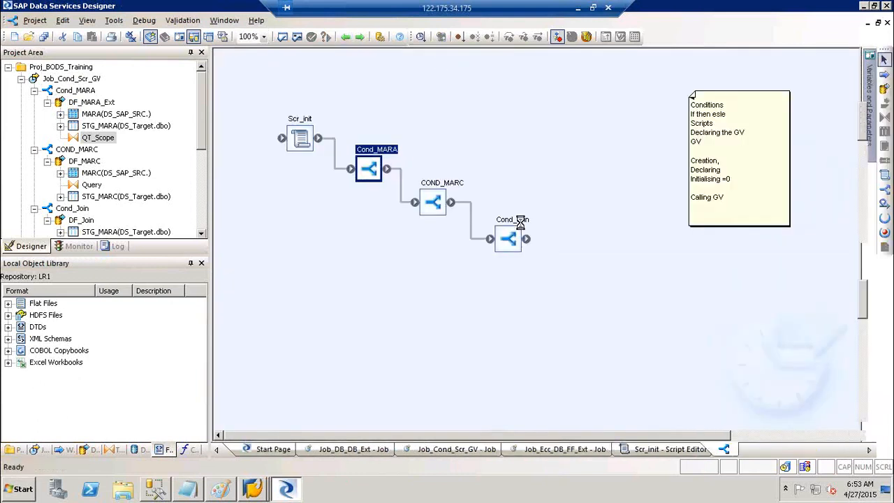
# Drill into Cond_Join, DF_Join and the QT_JOIN query, then return to the job diagram.
pyautogui.doubleClick(514, 231)
pyautogui.doubleClick(461, 148)
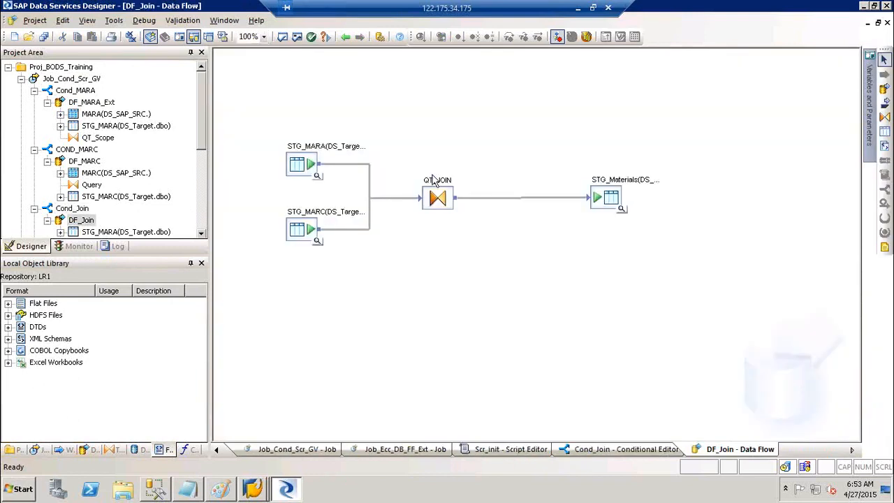
pyautogui.doubleClick(434, 185)
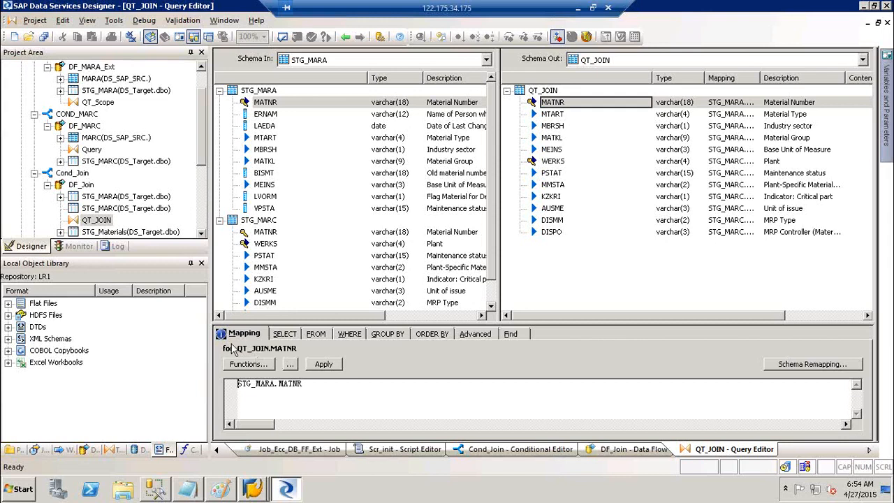
pyautogui.click(345, 37)
pyautogui.click(344, 37)
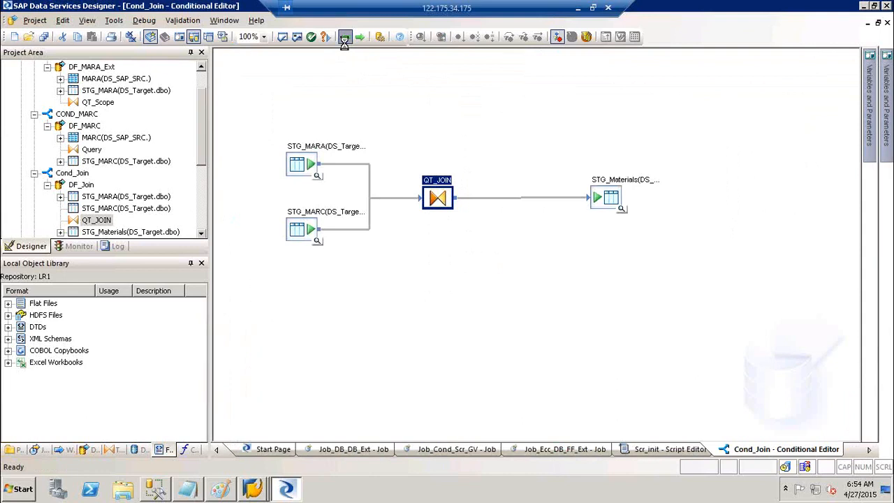
pyautogui.click(345, 37)
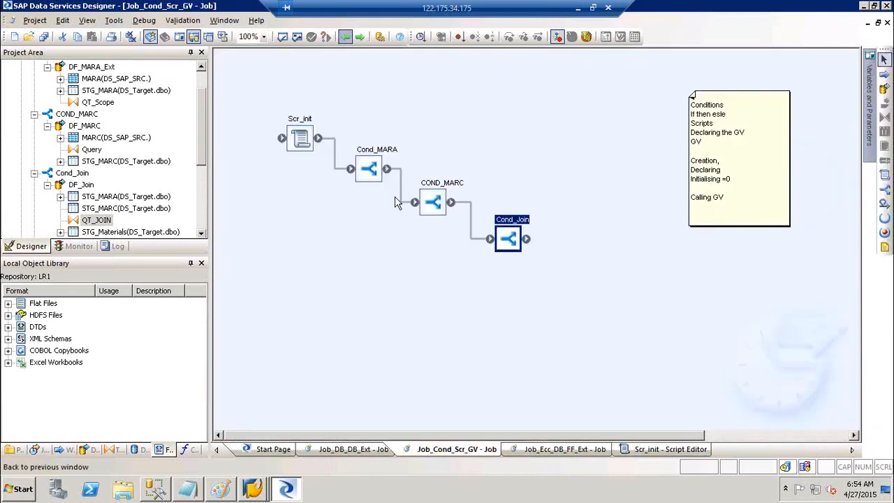
# Open QT_Scope and review its MARA.LVORM <> 'X' filter, grouping and MATNR mapping.
pyautogui.doubleClick(382, 152)
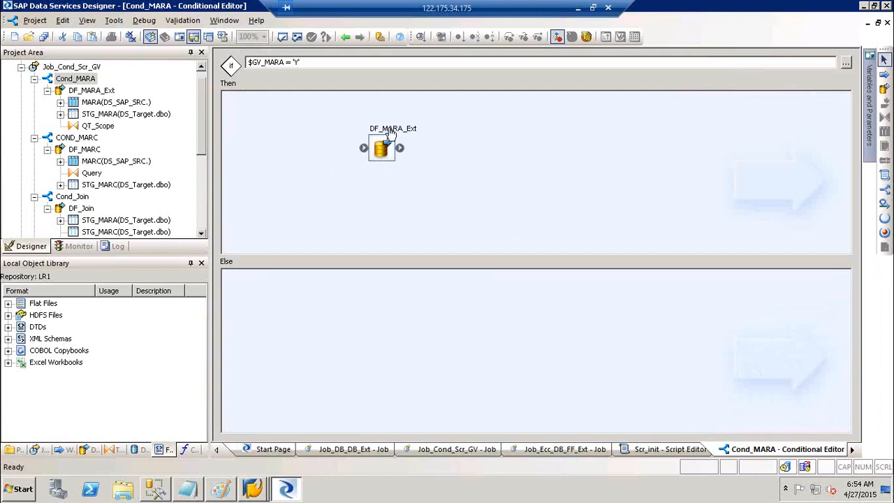
pyautogui.doubleClick(389, 128)
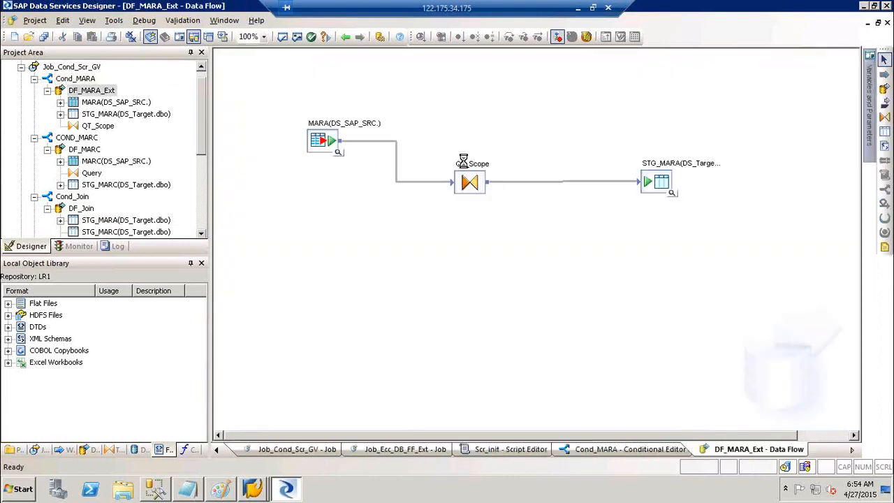
pyautogui.doubleClick(463, 161)
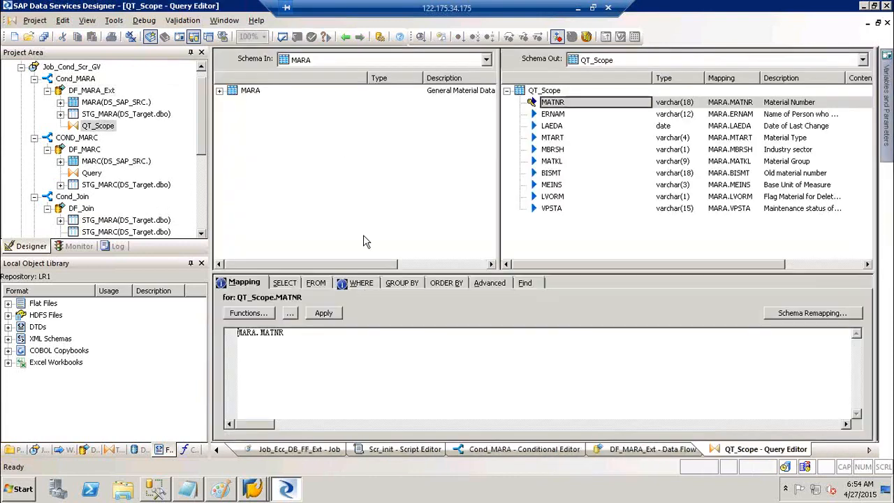
pyautogui.click(359, 286)
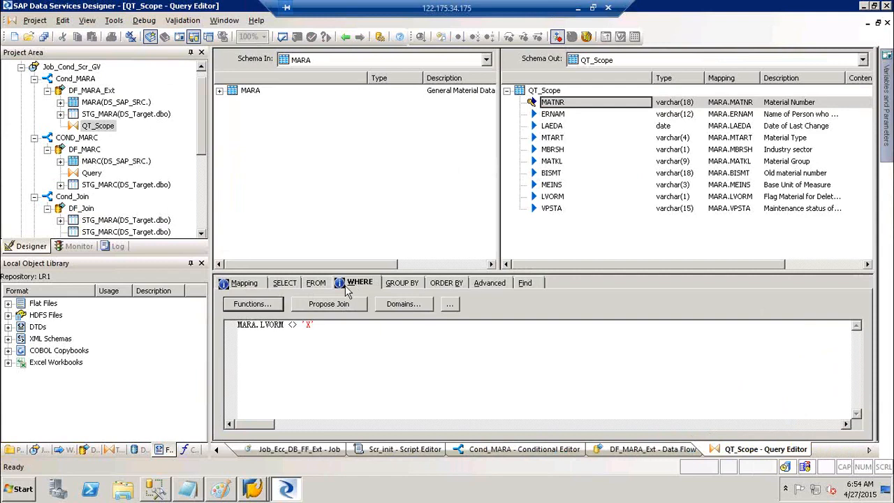
pyautogui.moveTo(327, 326); pyautogui.dragTo(215, 323)
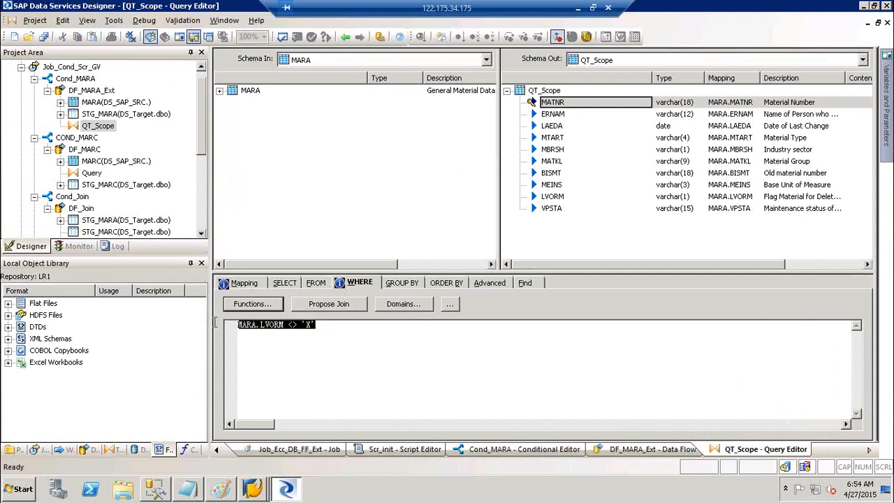
pyautogui.click(402, 283)
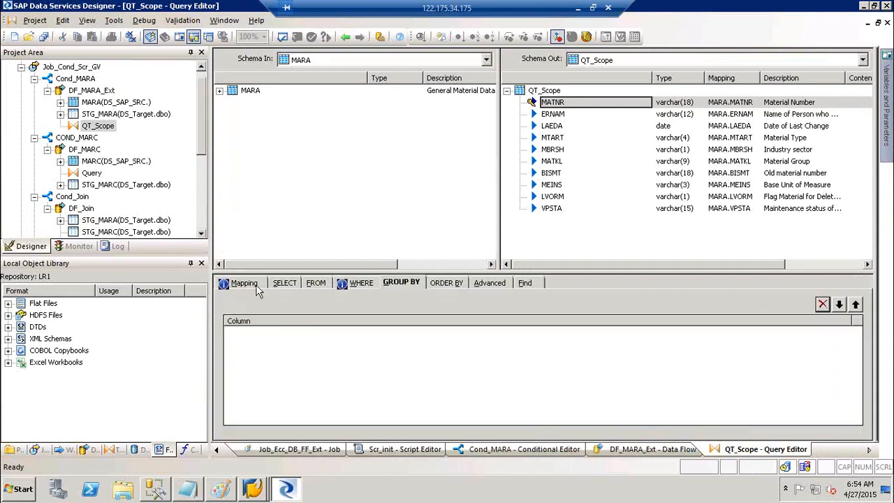
pyautogui.click(246, 283)
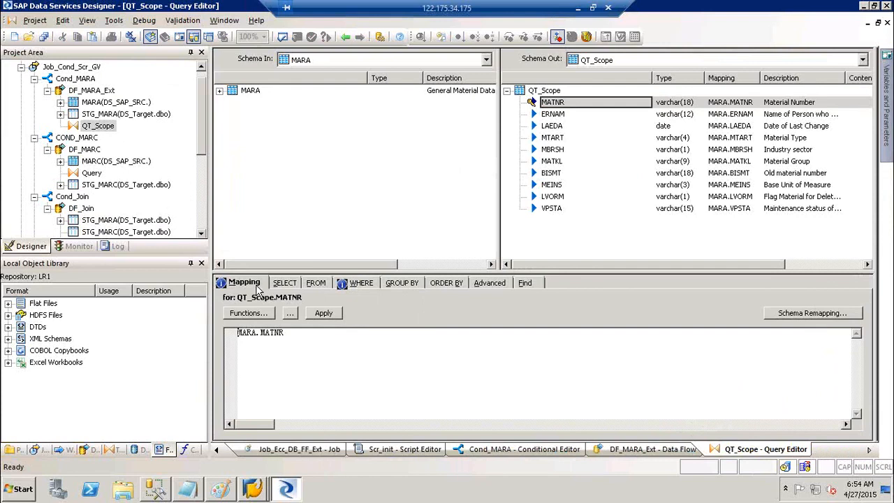
# Navigate back out of QT_Scope to the Job_Cond_Scr_GV job diagram.
pyautogui.click(342, 36)
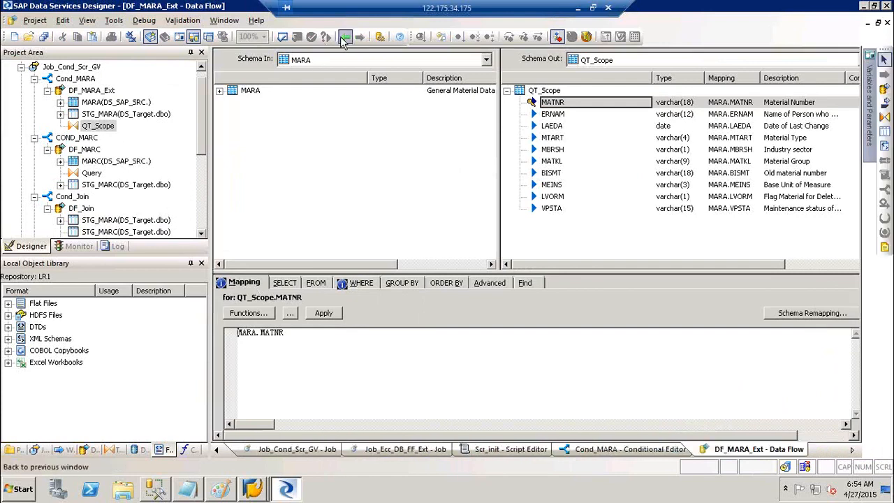
pyautogui.click(342, 37)
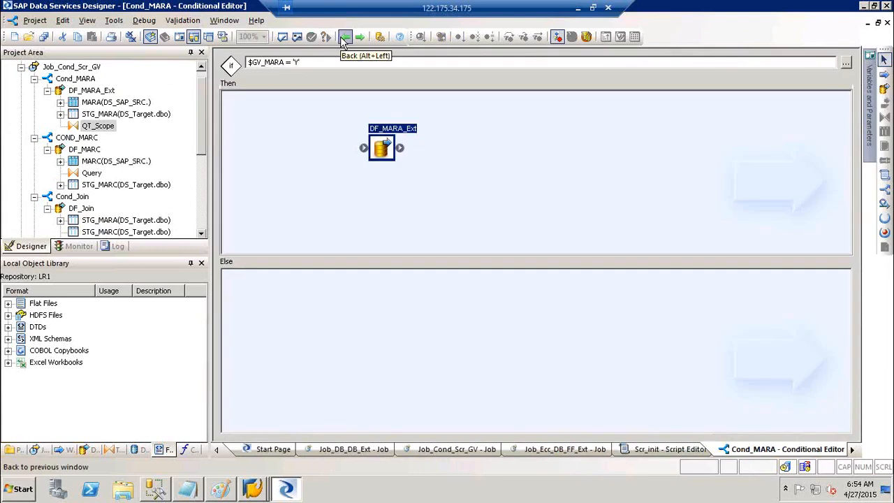
pyautogui.click(342, 38)
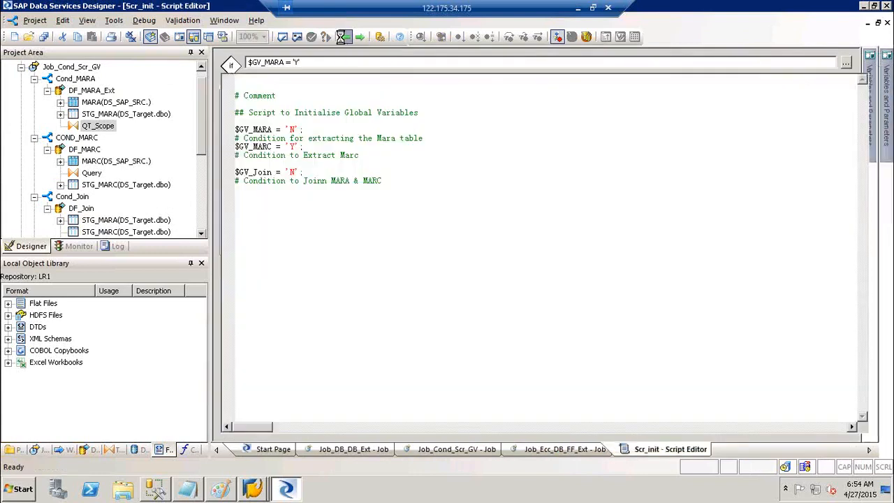
pyautogui.click(342, 38)
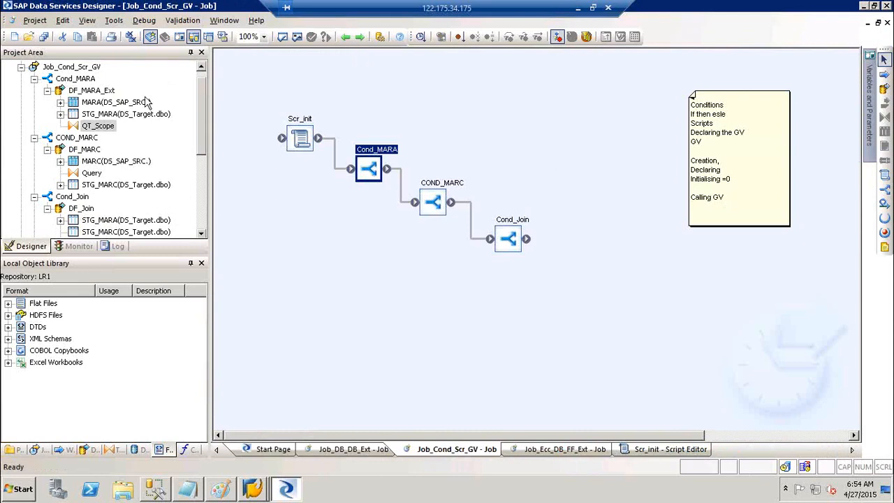
# Check the $GV_MARC line in Scr_init, then preview the STG_MARC rows loaded by DF_MARC.
pyautogui.doubleClick(297, 119)
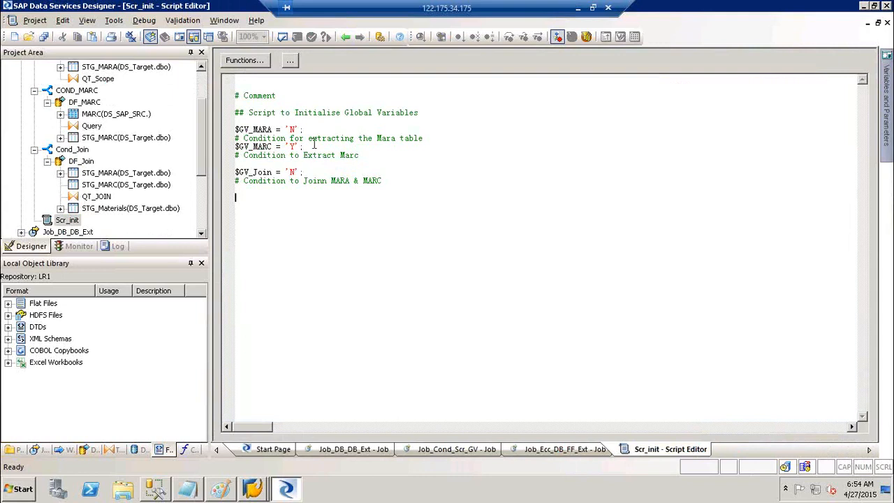
pyautogui.moveTo(305, 146); pyautogui.dragTo(192, 140)
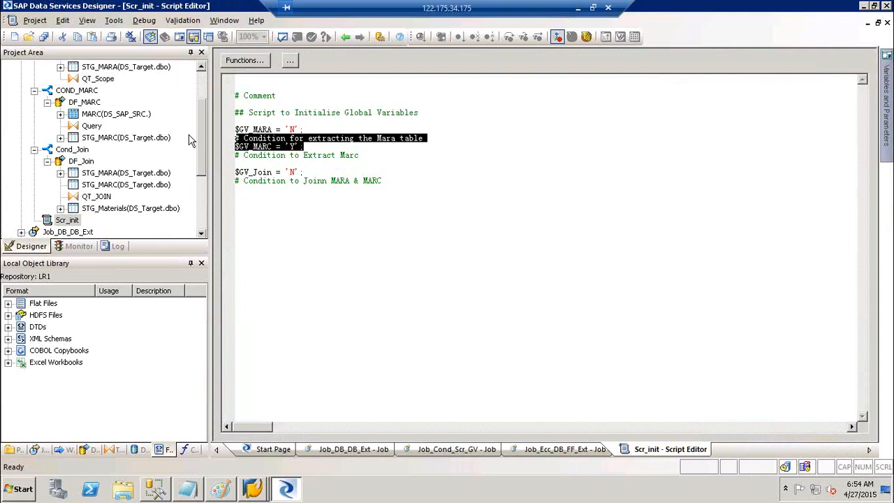
pyautogui.click(345, 35)
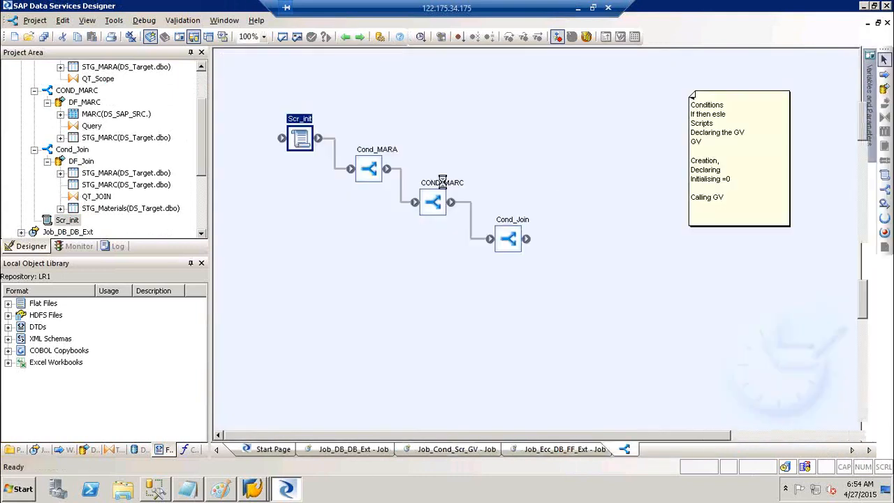
pyautogui.doubleClick(442, 183)
pyautogui.doubleClick(451, 155)
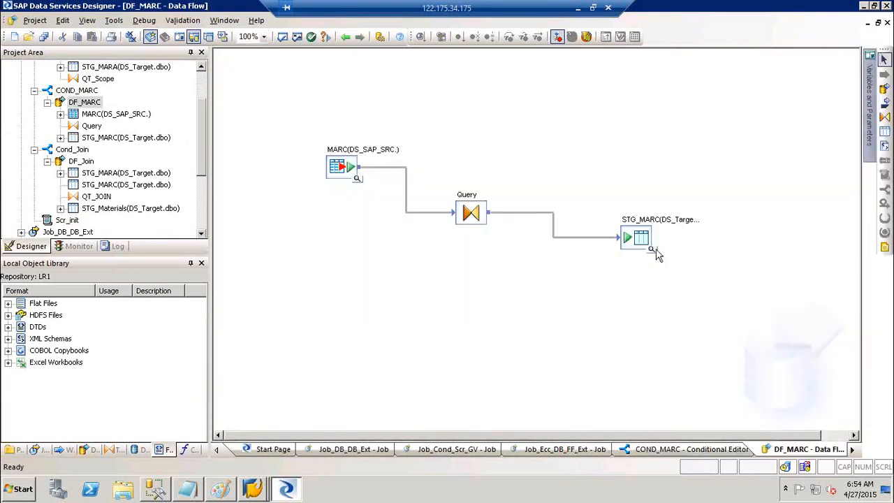
pyautogui.click(653, 250)
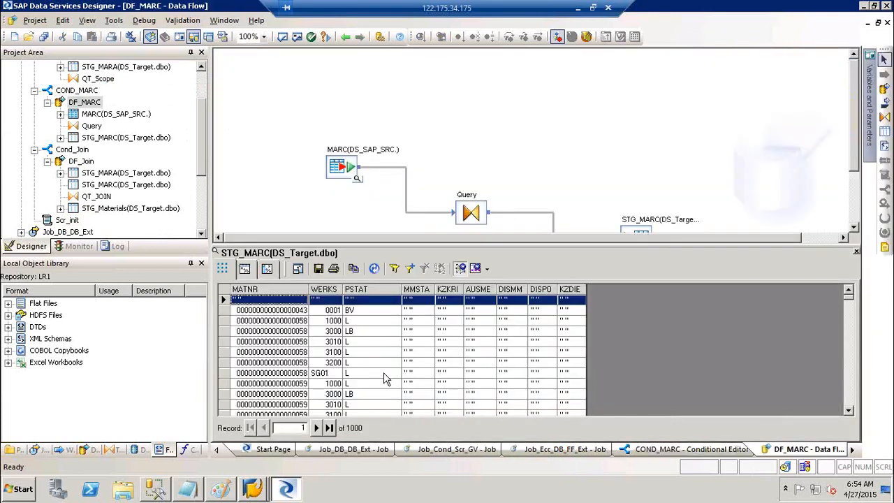
pyautogui.click(857, 251)
pyautogui.click(346, 38)
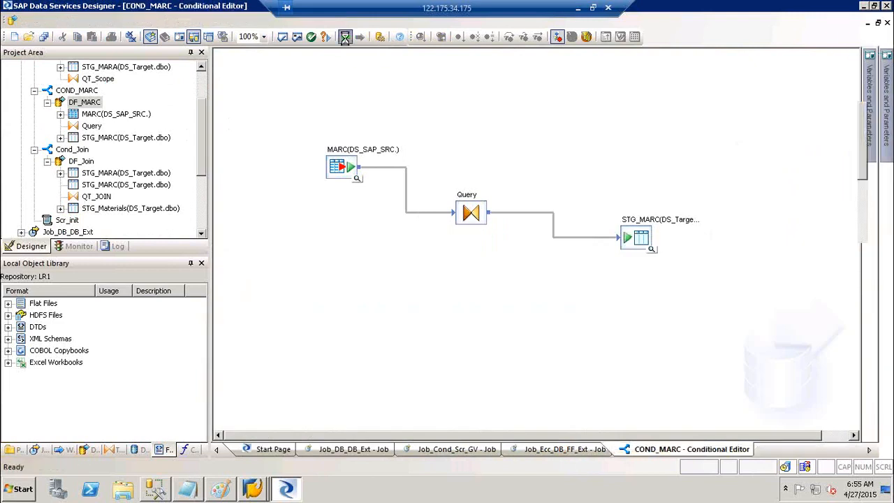
pyautogui.scroll(2, 204, 82)
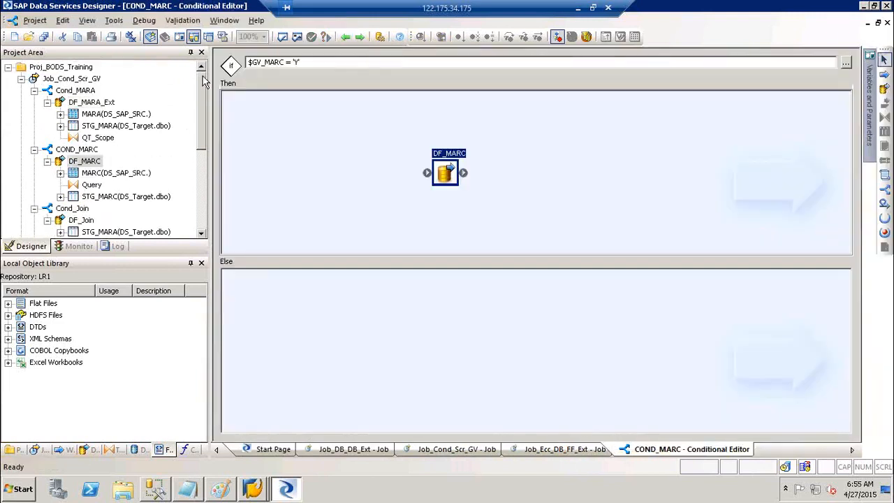
pyautogui.click(76, 81)
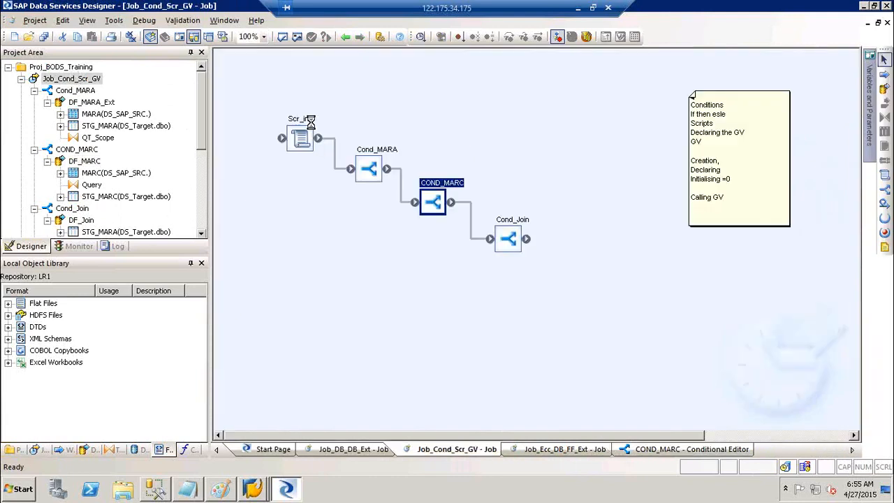
# Edit Scr_init to set $GV_MARC to 'N' and $GV_Join to 'Y'.
pyautogui.doubleClick(310, 122)
pyautogui.click(294, 146)
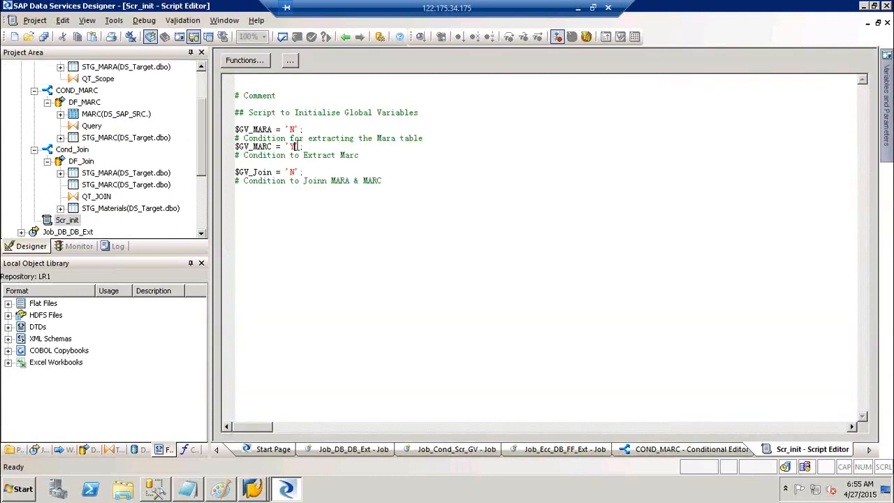
pyautogui.press('BackSpace')
pyautogui.write('N')
pyautogui.press('Down')
pyautogui.press('Down')
pyautogui.press('Down')
pyautogui.press('BackSpace')
pyautogui.write('Y')
pyautogui.click(335, 240)
pyautogui.scroll(2, 202, 93)
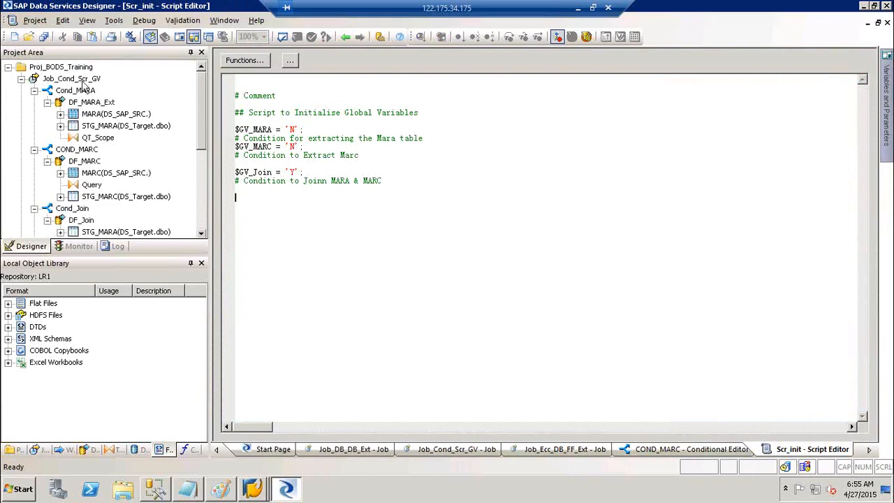
pyautogui.rightClick(87, 79)
# Save and execute Job_Cond_Scr_GV, then filter its log to error messages.
pyautogui.click(104, 89)
pyautogui.press('Return')
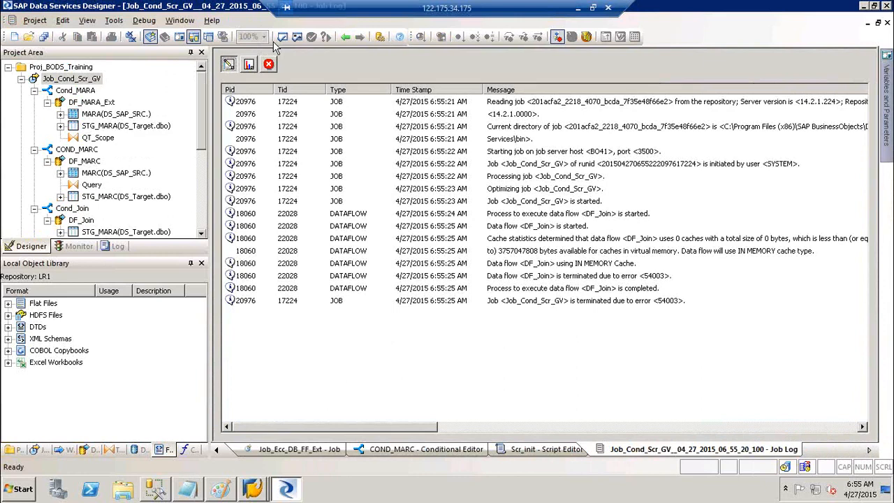
pyautogui.click(272, 65)
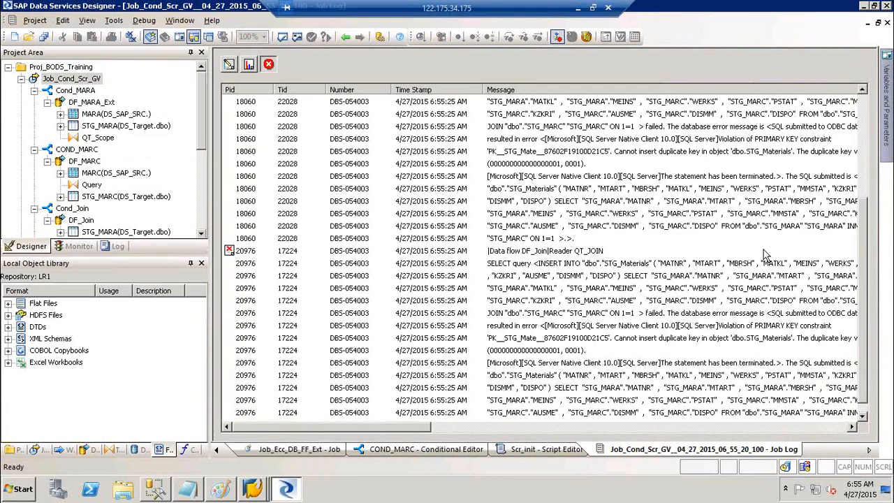
pyautogui.click(787, 140)
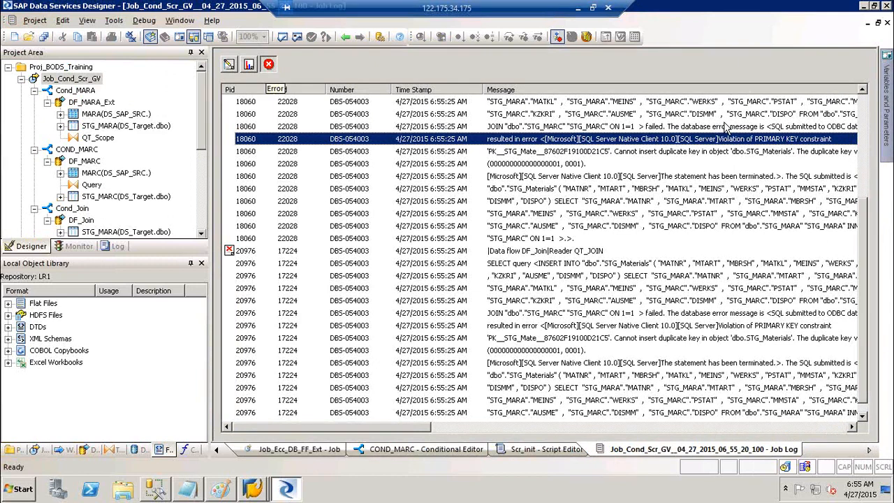
# Read the DF_Join PRIMARY KEY violation: duplicate key inserted into dbo.STG_Materials.
pyautogui.scroll(4, 863, 108)
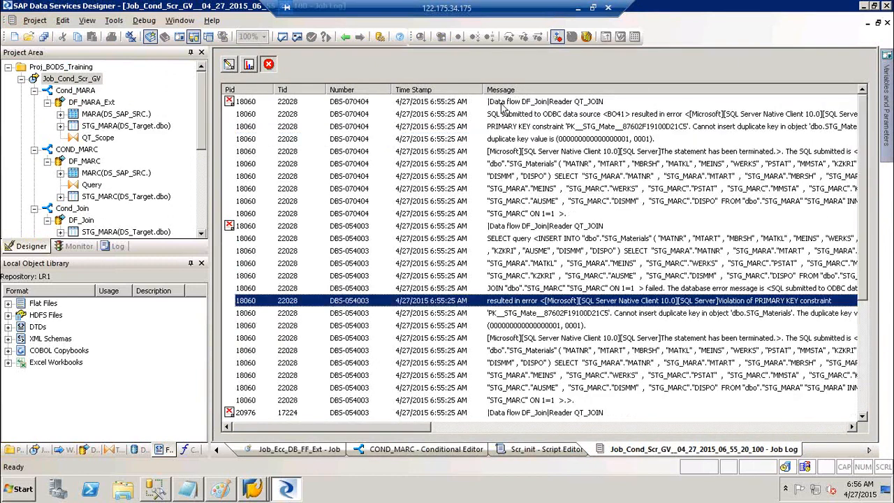
pyautogui.click(231, 105)
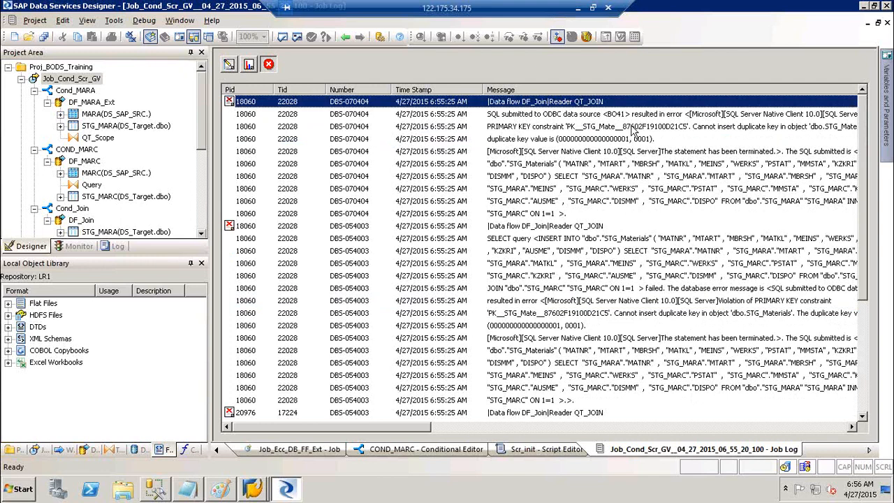
pyautogui.click(741, 128)
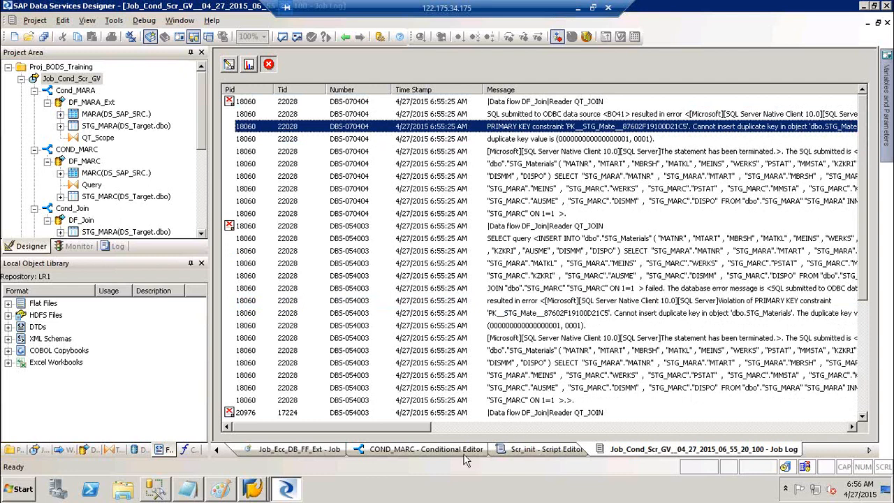
pyautogui.moveTo(425, 430); pyautogui.dragTo(440, 431)
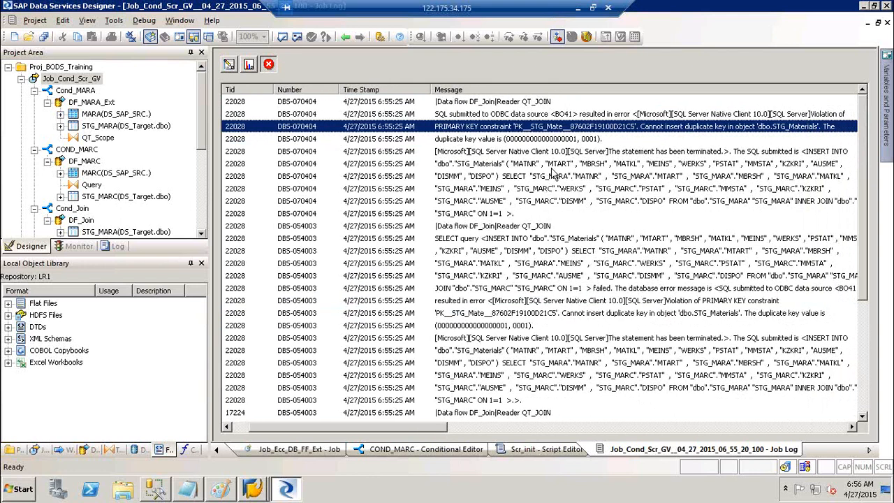
pyautogui.click(545, 143)
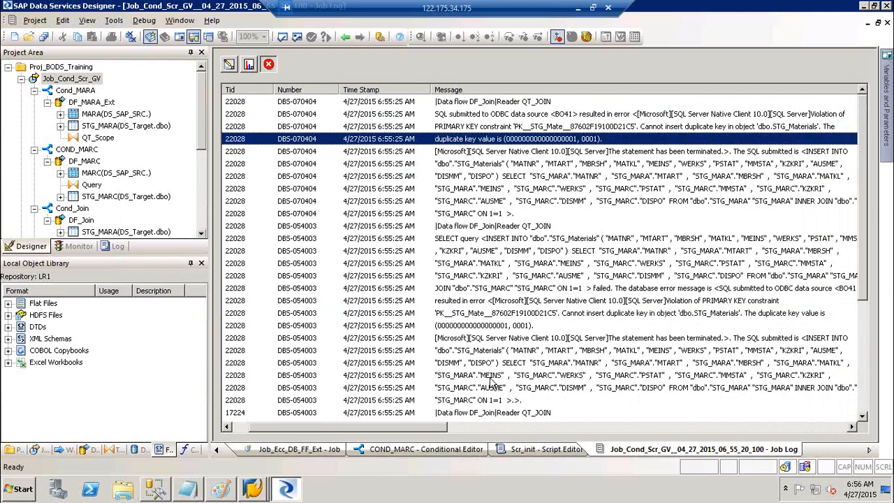
pyautogui.click(496, 330)
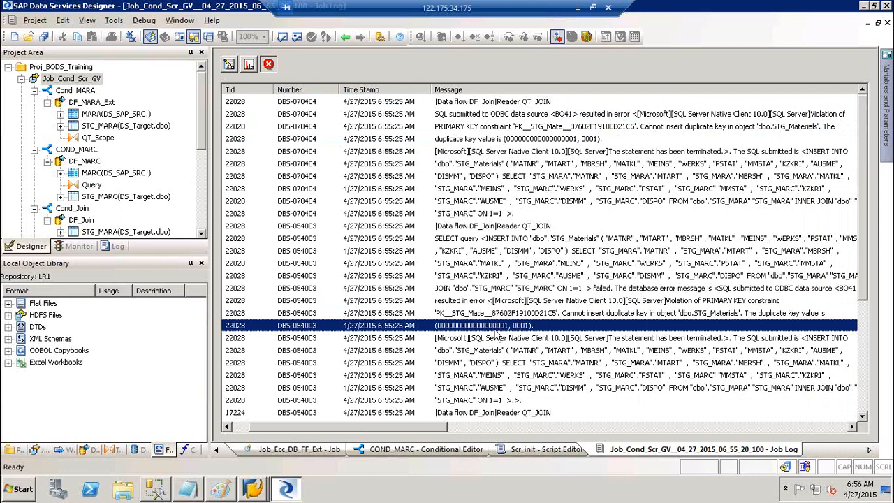
pyautogui.click(466, 127)
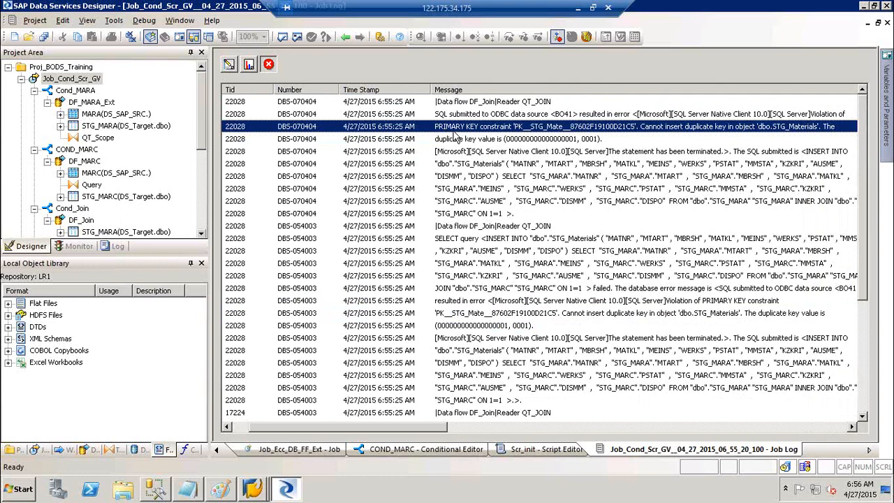
# Collapse the Cond_MARA, COND_MARC and Cond_Join branches in the project tree.
pyautogui.click(50, 110)
pyautogui.click(33, 91)
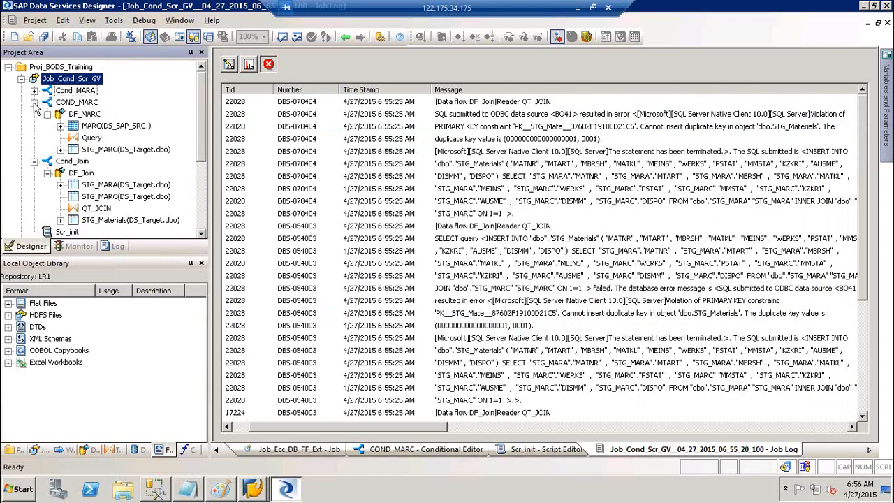
pyautogui.click(34, 102)
pyautogui.click(34, 115)
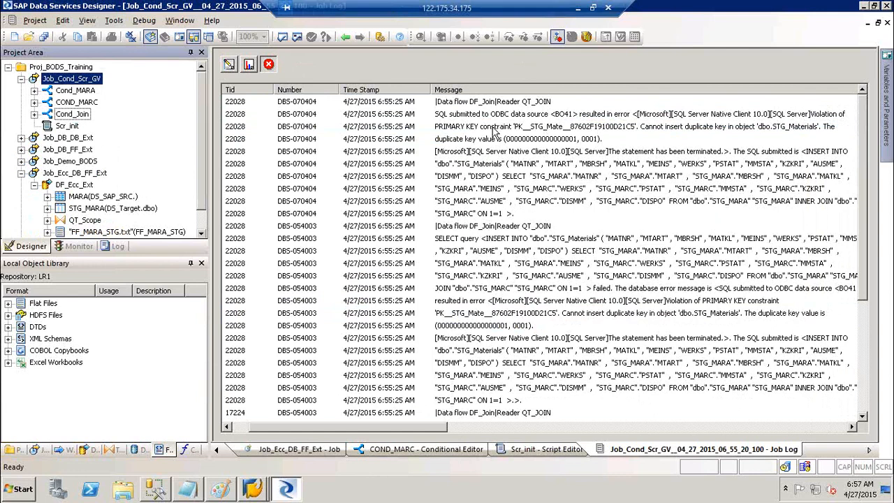
# Show the failed run's error log and expand Cond_Join to reveal the DF_Join data flow.
pyautogui.click(269, 65)
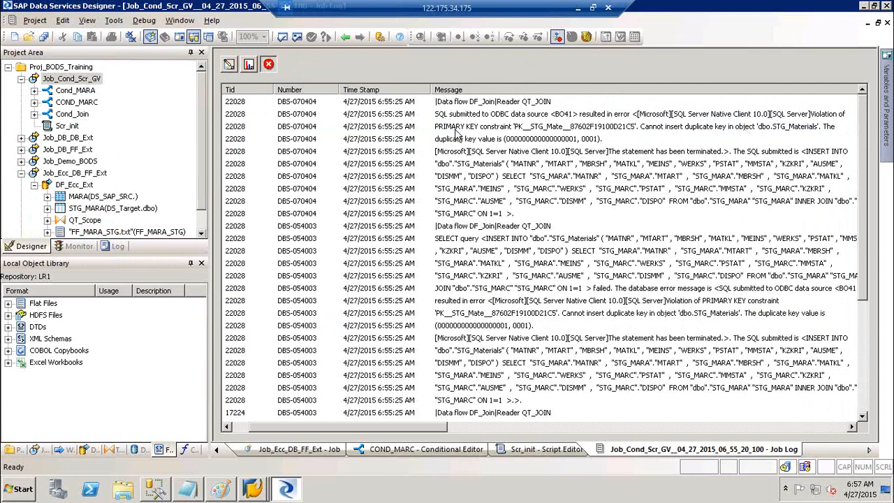
pyautogui.click(34, 114)
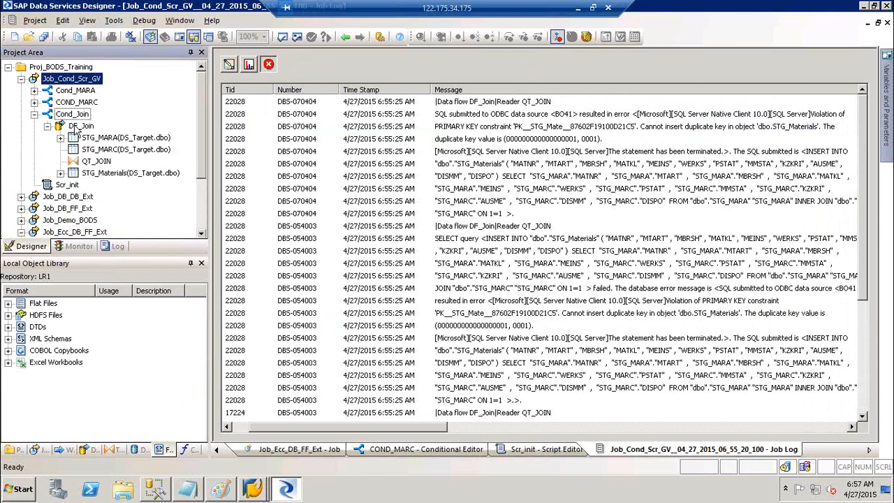
# Open DF_Join's QT_JOIN query and review the MATNR key options and MBRSH mapping, then go back.
pyautogui.doubleClick(73, 126)
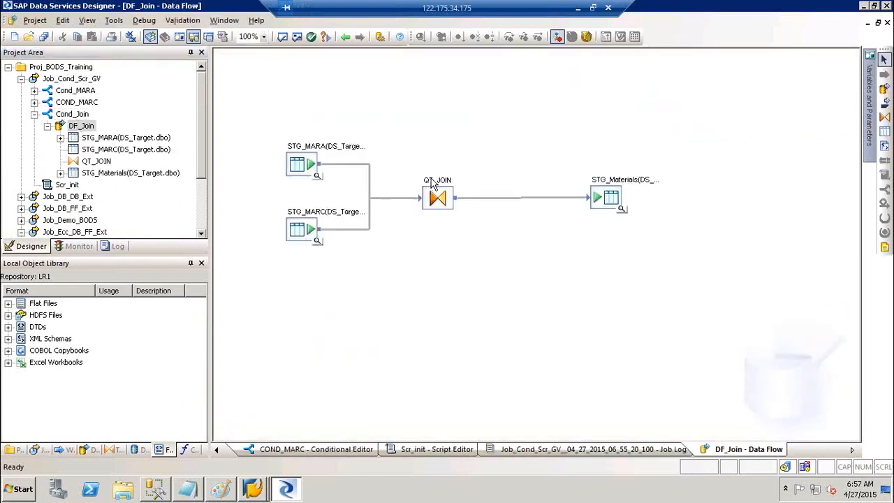
pyautogui.doubleClick(433, 185)
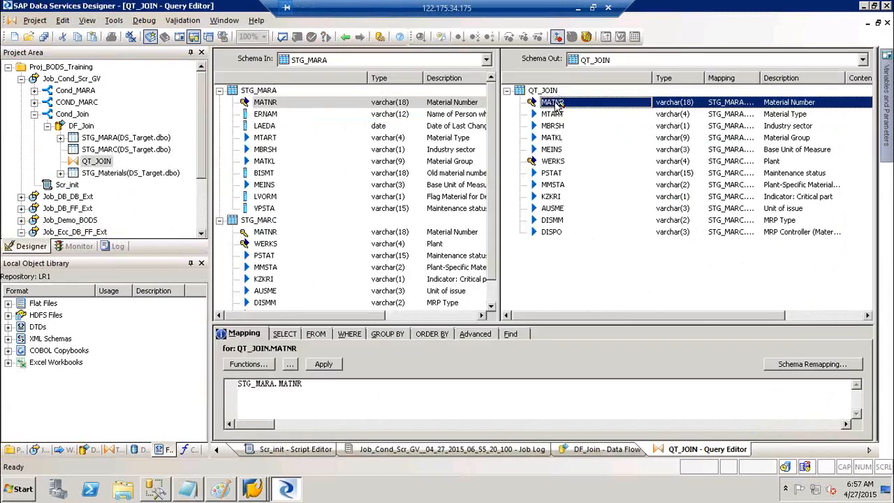
pyautogui.rightClick(557, 105)
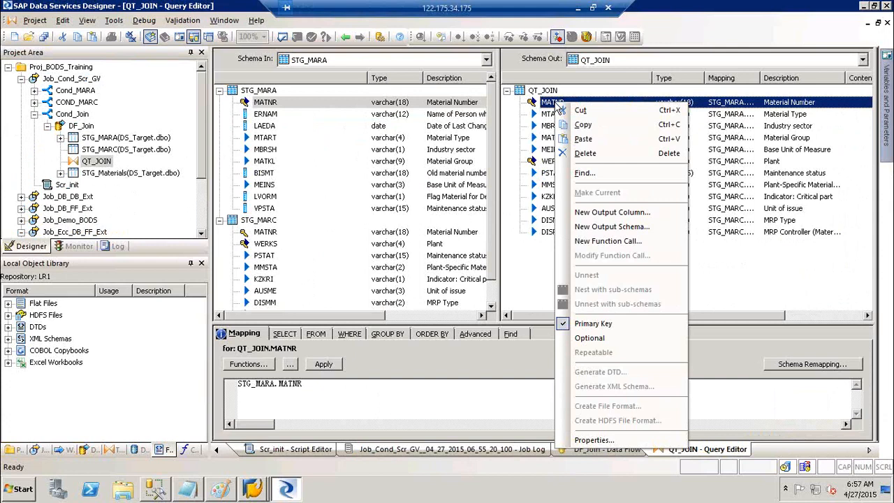
pyautogui.click(513, 128)
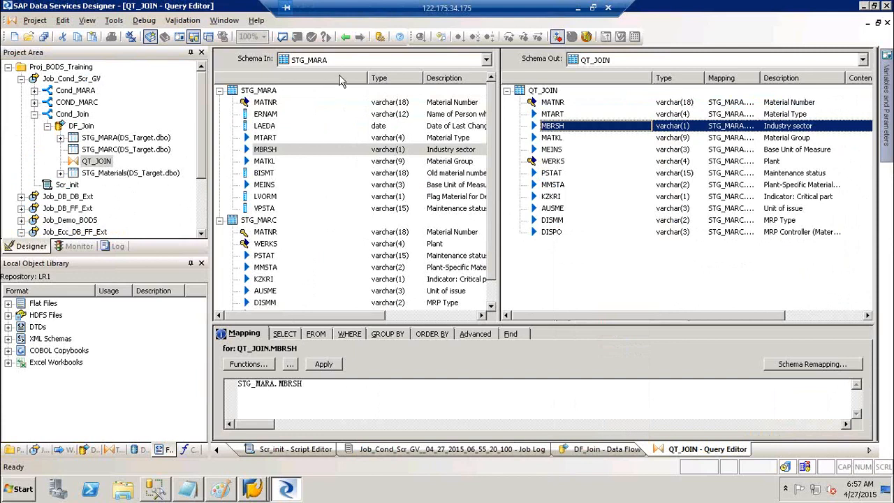
pyautogui.click(346, 38)
# From the Monitor, open the Job_Cond_Scr_GV run's error log and inspect the PRIMARY KEY error.
pyautogui.click(61, 249)
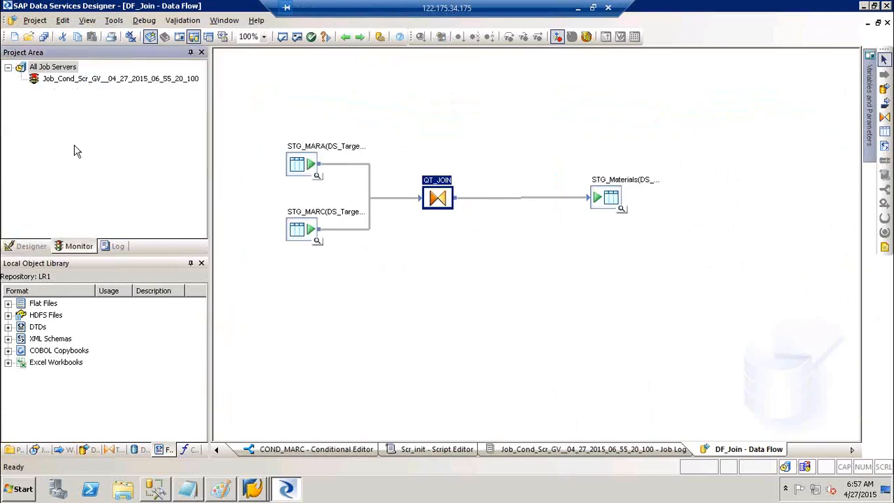
pyautogui.click(60, 78)
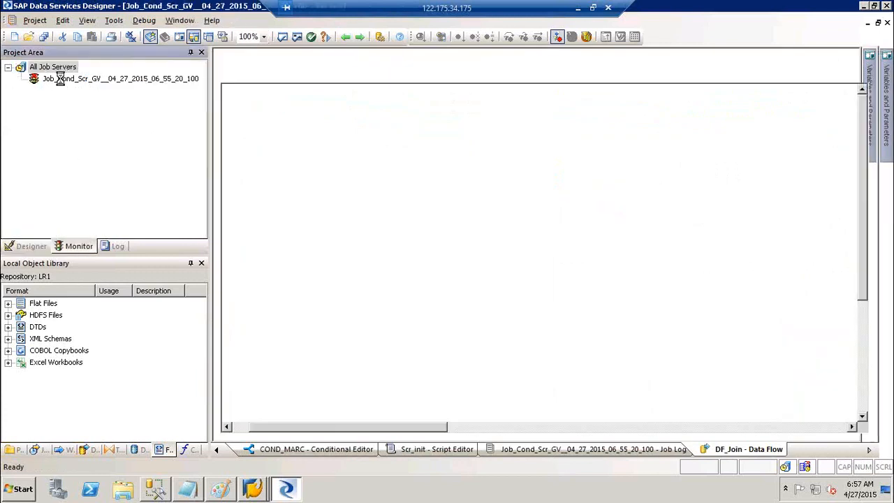
pyautogui.click(269, 65)
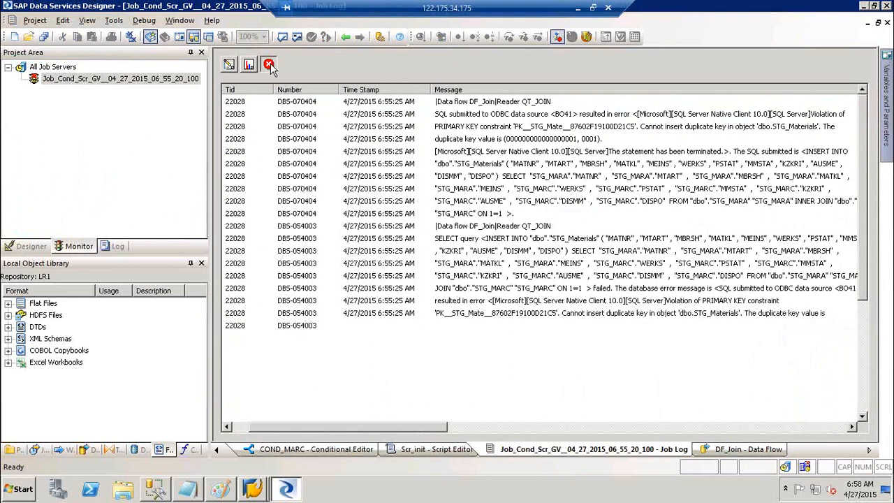
pyautogui.click(673, 131)
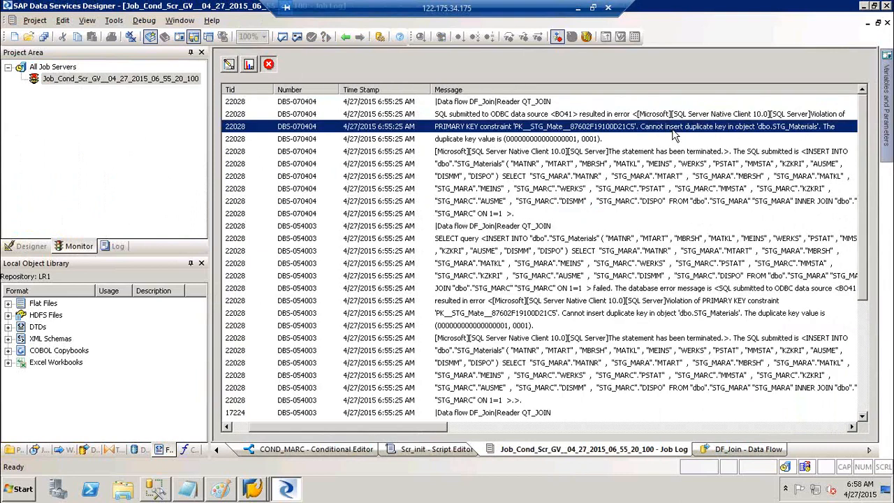
pyautogui.click(31, 259)
pyautogui.click(30, 247)
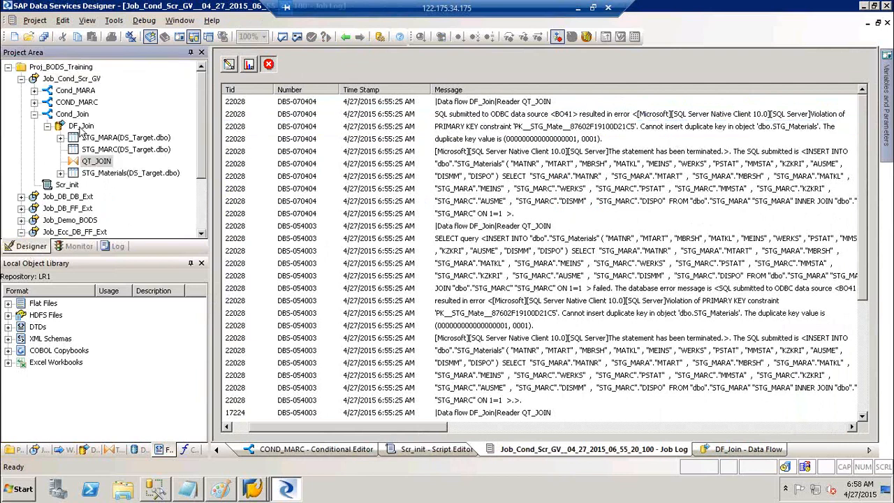
# Clear the Primary Key flag on MATNR and WERKS in QT_JOIN's output, then back out to the job.
pyautogui.doubleClick(80, 126)
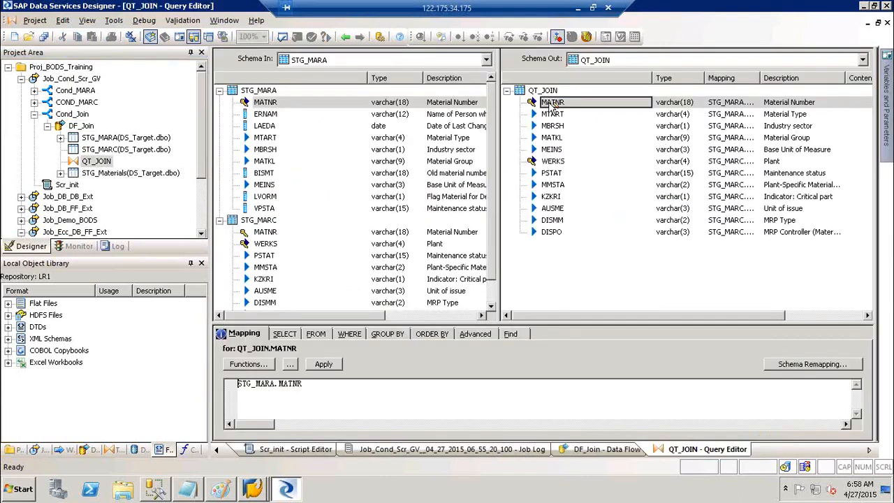
pyautogui.click(552, 104)
pyautogui.rightClick(549, 103)
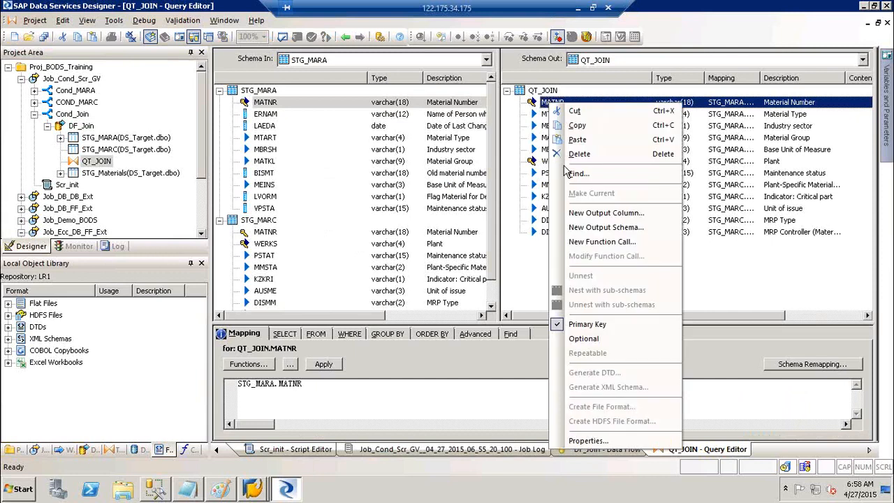
pyautogui.click(590, 326)
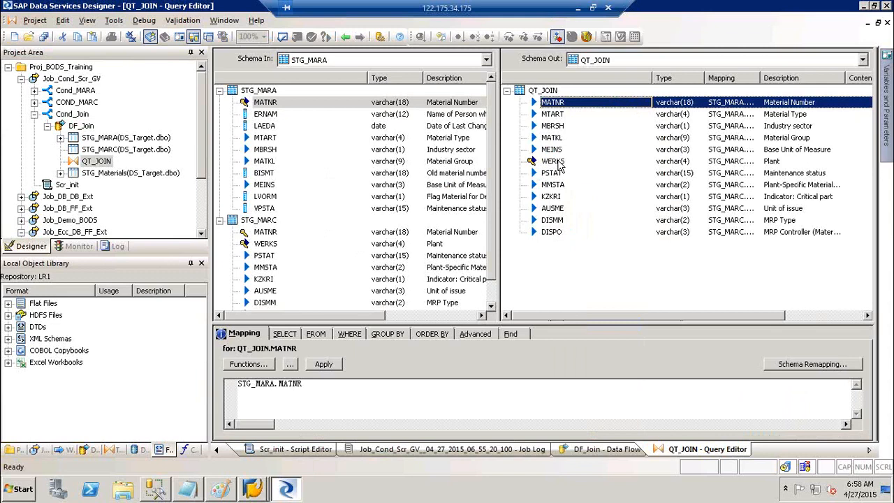
pyautogui.click(553, 162)
pyautogui.rightClick(558, 166)
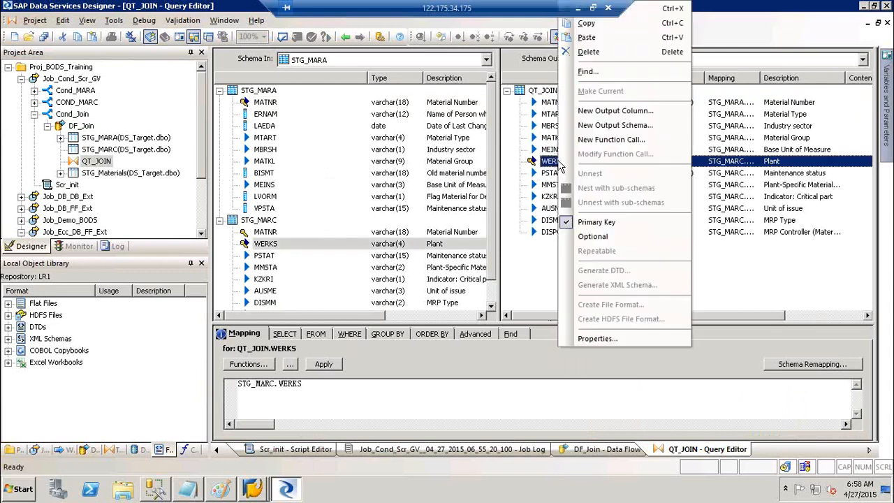
pyautogui.click(598, 224)
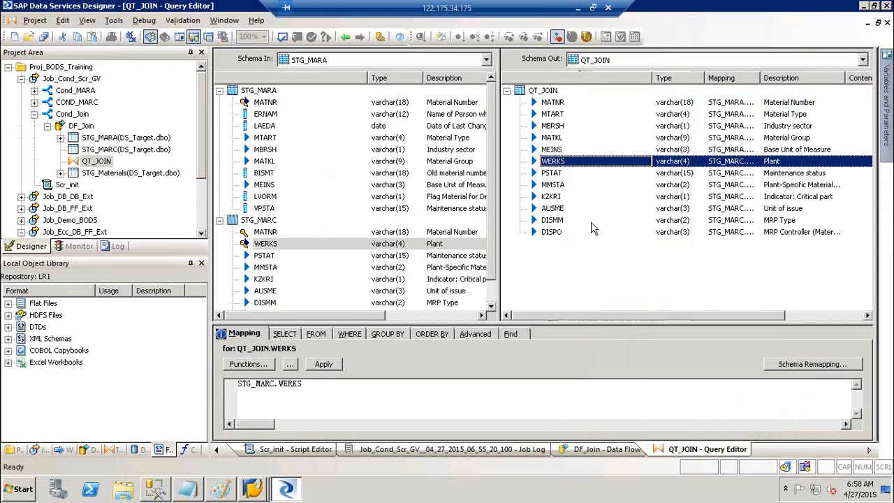
pyautogui.click(345, 37)
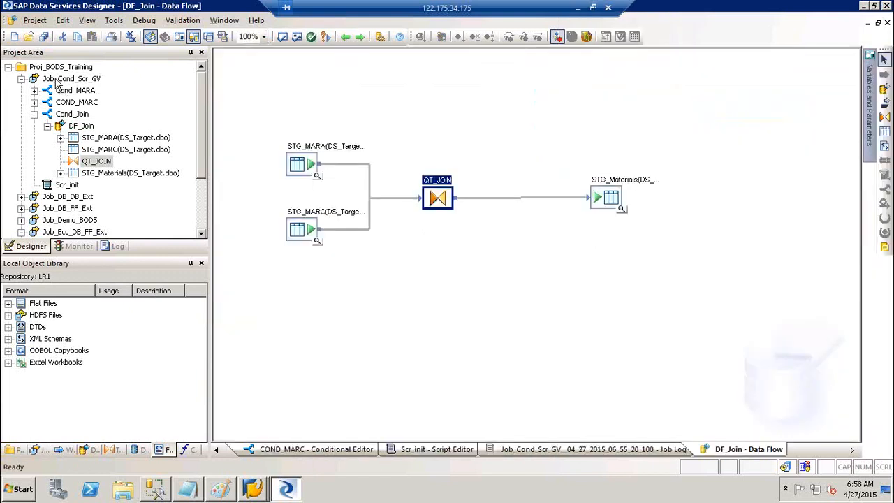
pyautogui.click(54, 78)
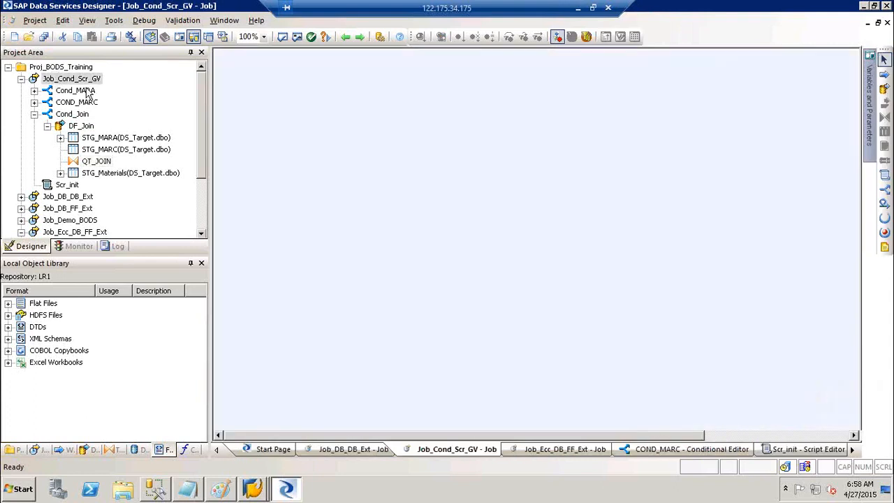
# Save and execute Job_Cond_Scr_GV.
pyautogui.rightClick(55, 77)
pyautogui.click(87, 87)
pyautogui.press('Return')
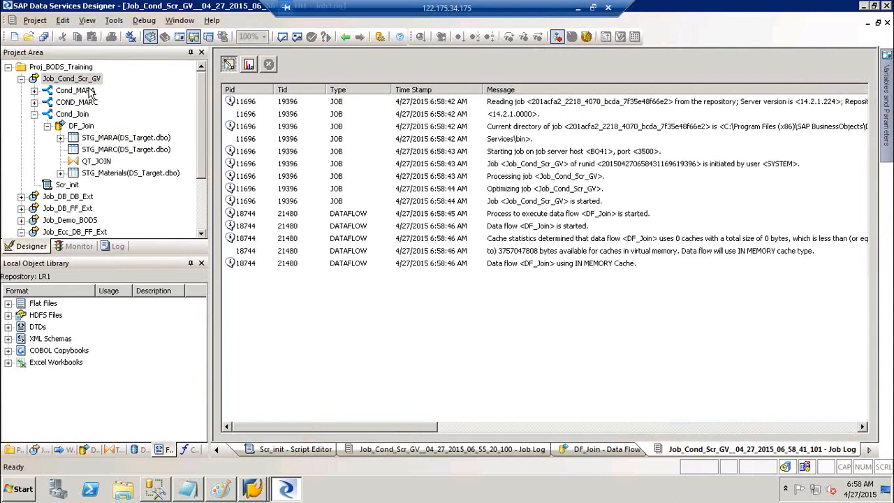
# Compare trace messages and path row counts, confirming both QT_JOIN paths show PROCEED with 0 rows.
pyautogui.click(250, 66)
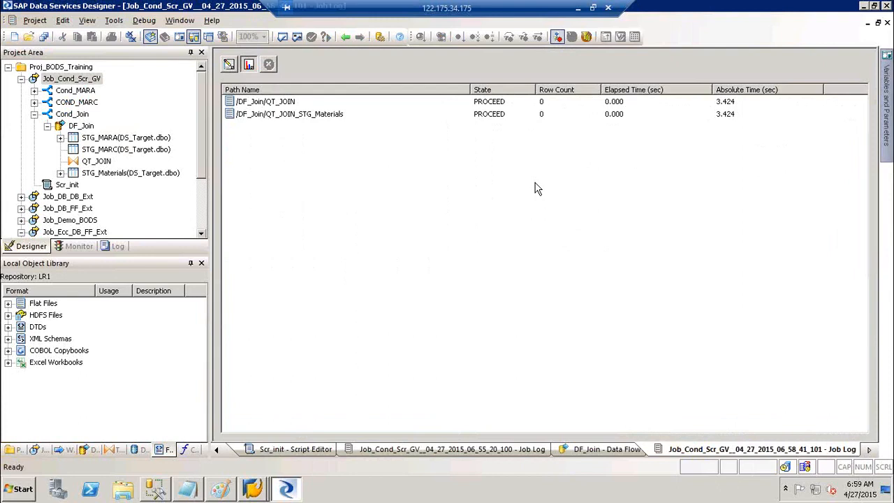
pyautogui.click(230, 66)
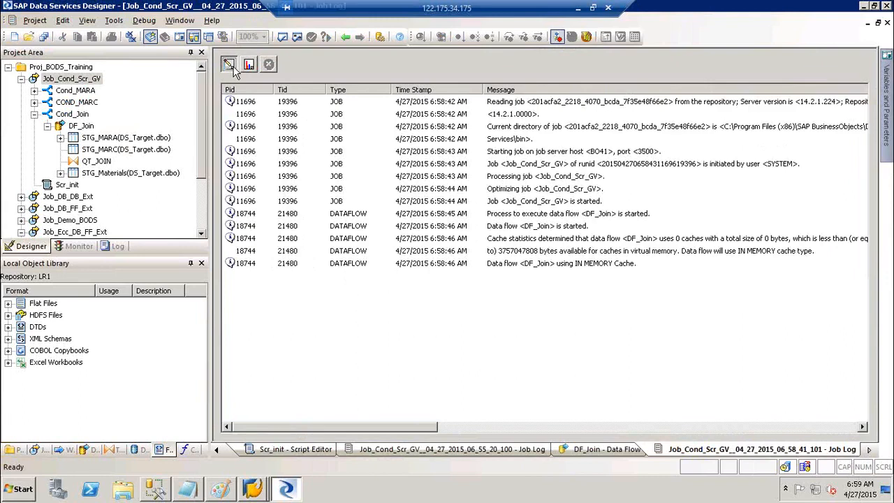
pyautogui.click(250, 65)
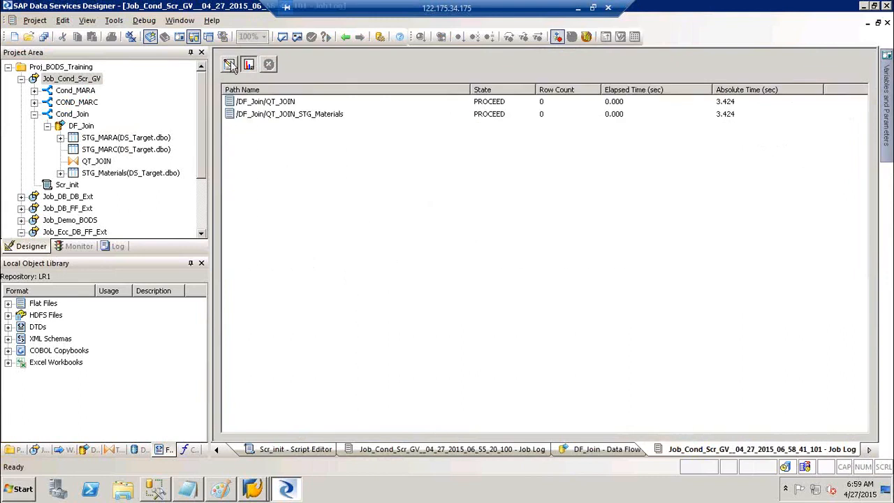
pyautogui.click(231, 65)
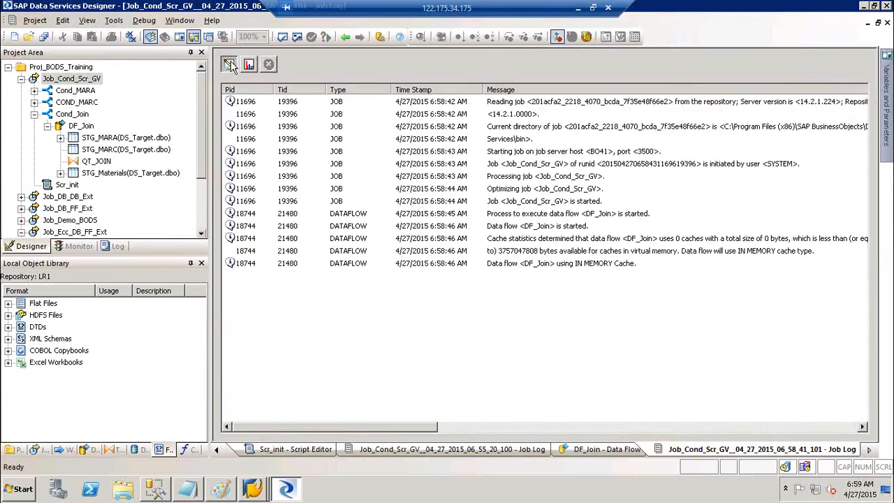
pyautogui.click(248, 65)
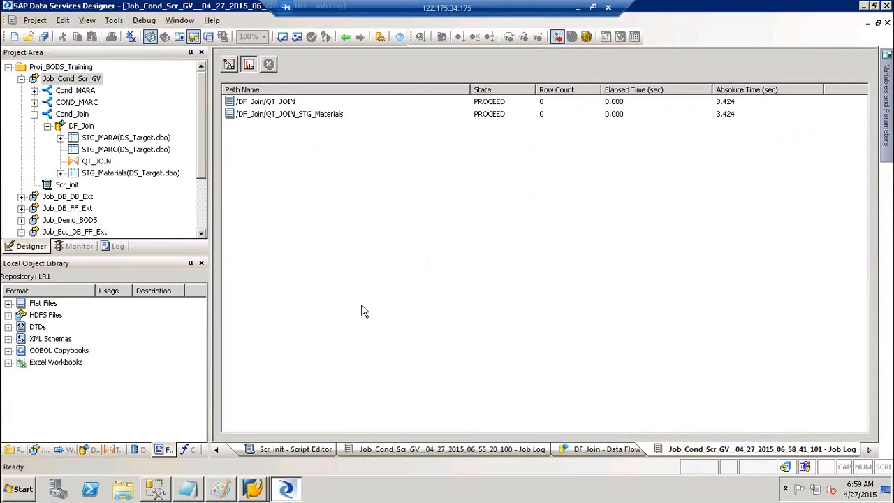
pyautogui.click(346, 37)
# Go from the job diagram into the Cond_Join conditional and its DF_Join data flow.
pyautogui.click(345, 37)
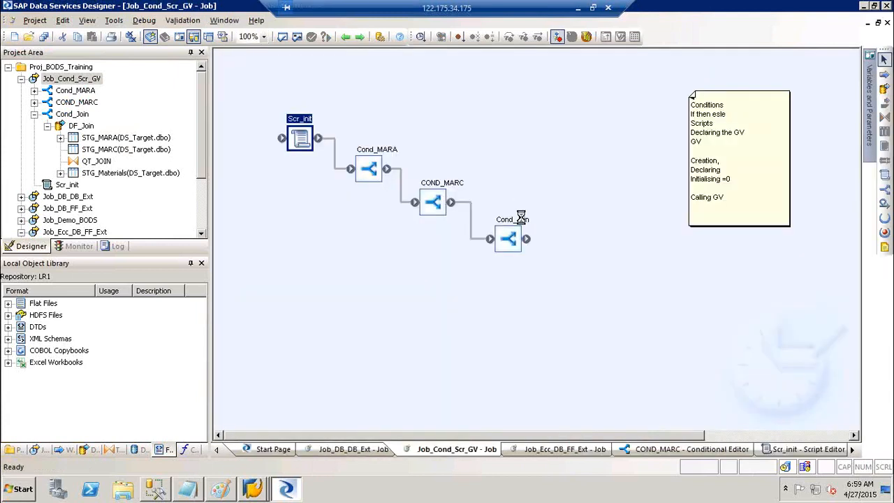
pyautogui.doubleClick(523, 224)
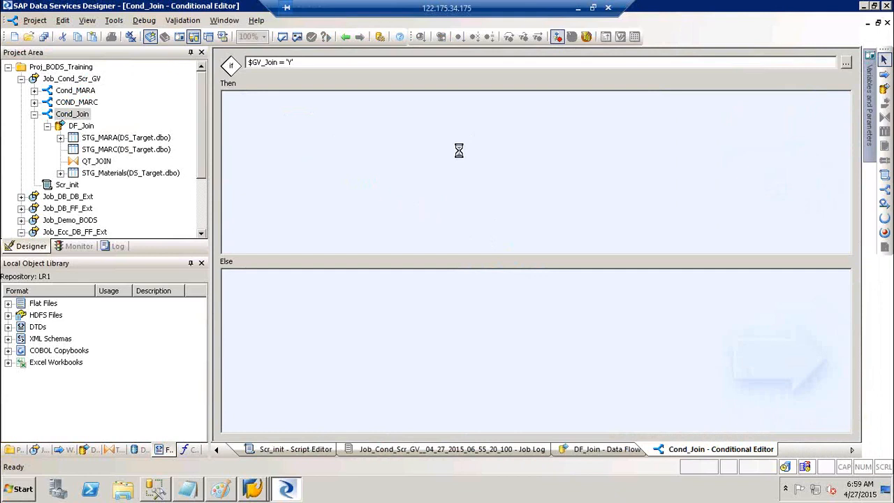
pyautogui.click(81, 125)
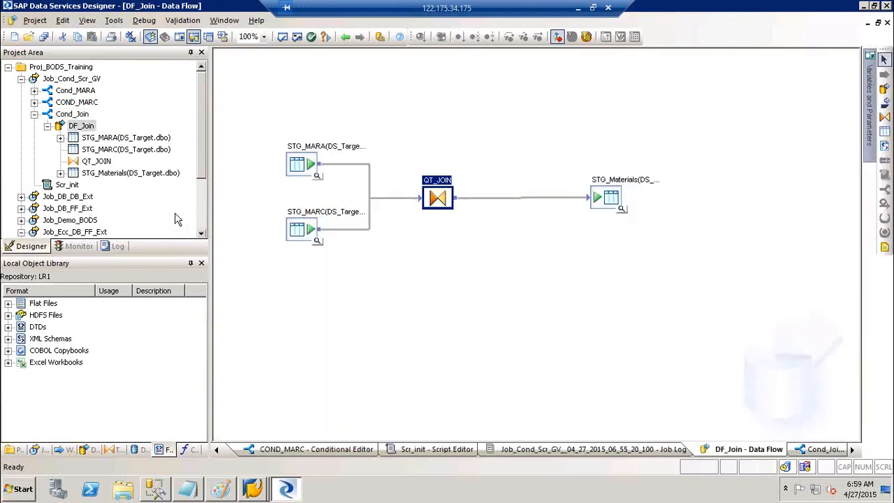
# Open an earlier Job_Cond_Scr_GV run's log from the Log tab and inspect its cache statistics message.
pyautogui.click(114, 247)
pyautogui.click(89, 91)
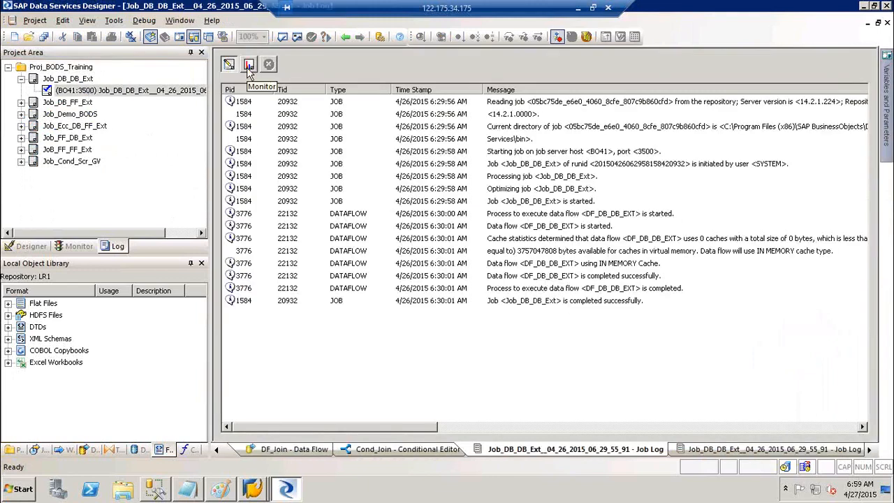
pyautogui.click(21, 162)
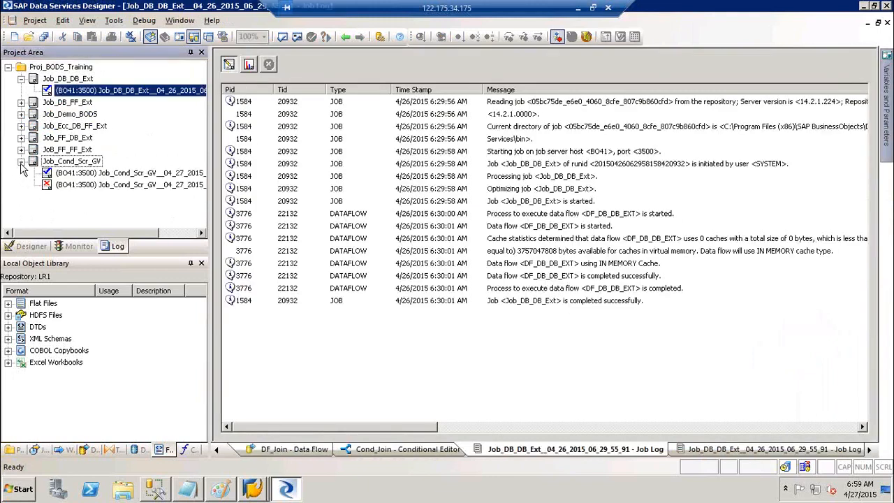
pyautogui.click(85, 173)
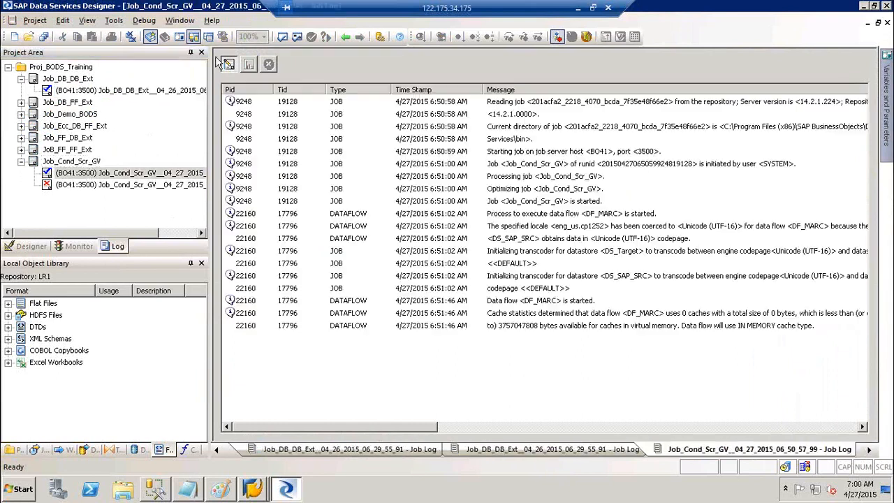
pyautogui.click(745, 319)
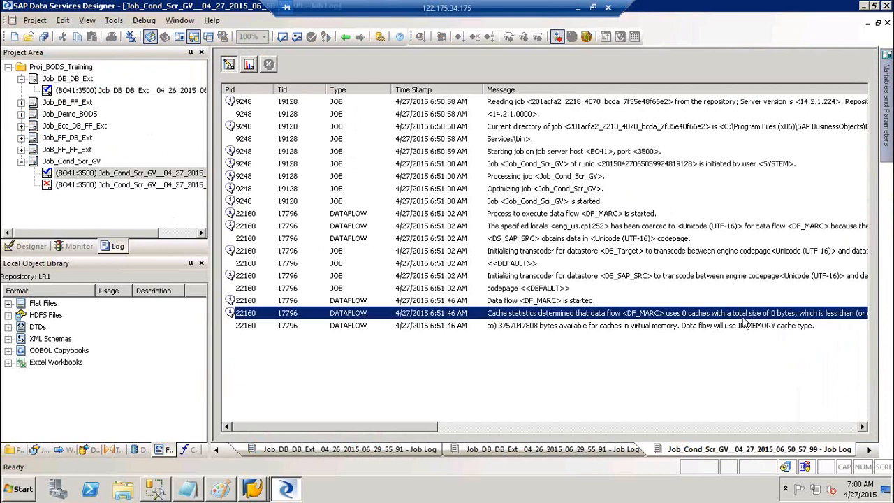
# Check Query_STG_MARC's row counts and timings against the trace messages, then close all windows.
pyautogui.click(250, 64)
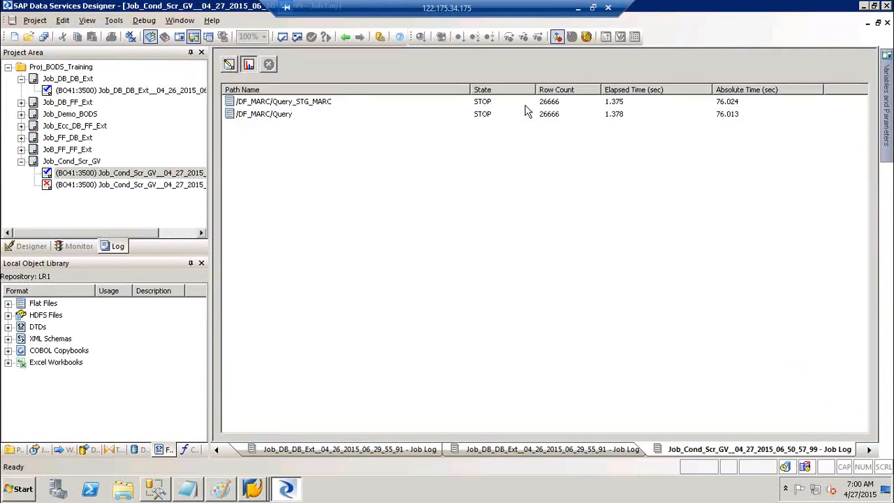
pyautogui.click(557, 104)
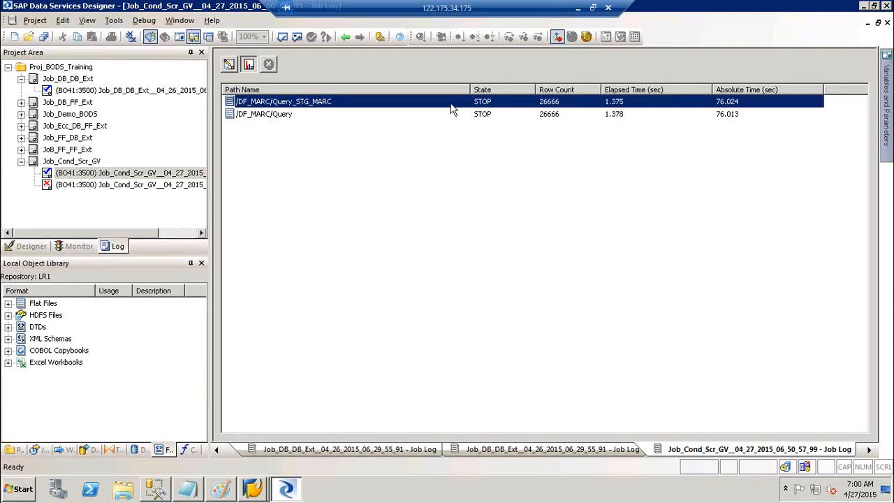
pyautogui.click(230, 64)
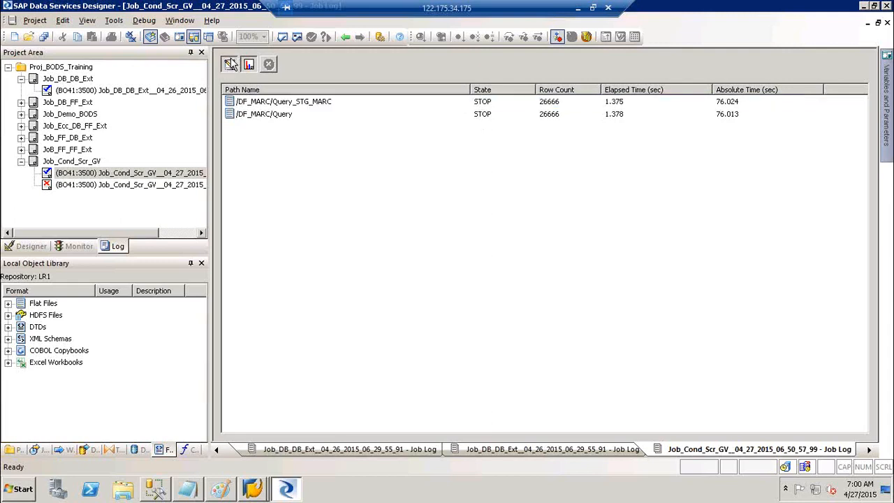
pyautogui.click(638, 318)
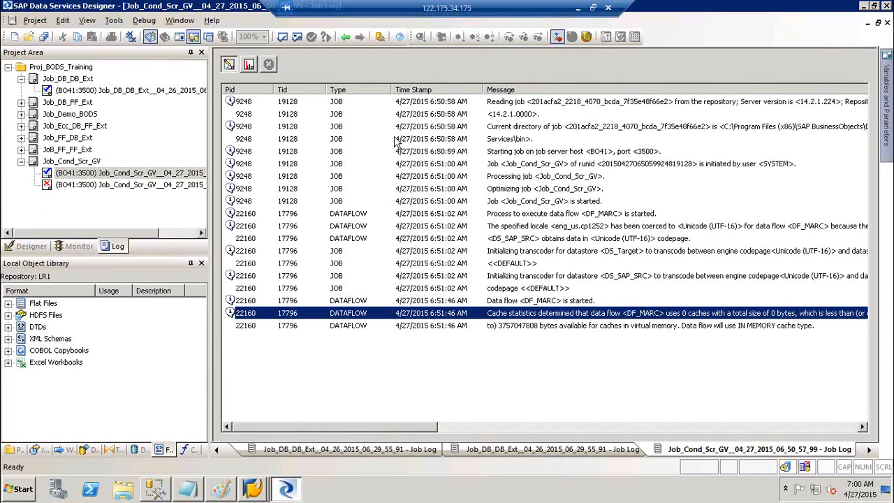
pyautogui.click(250, 64)
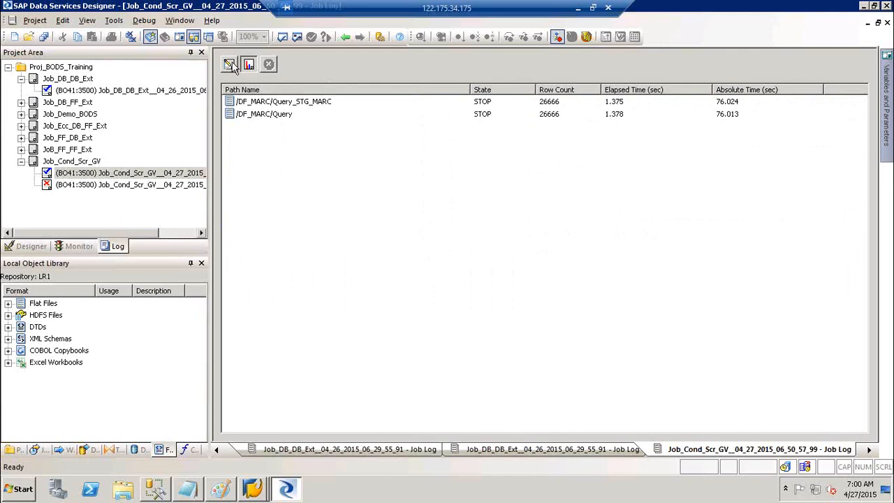
pyautogui.click(229, 64)
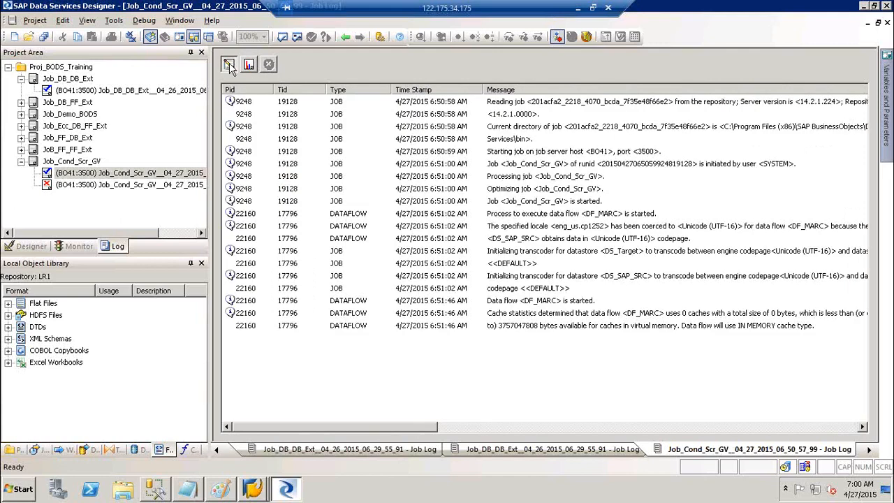
pyautogui.click(131, 39)
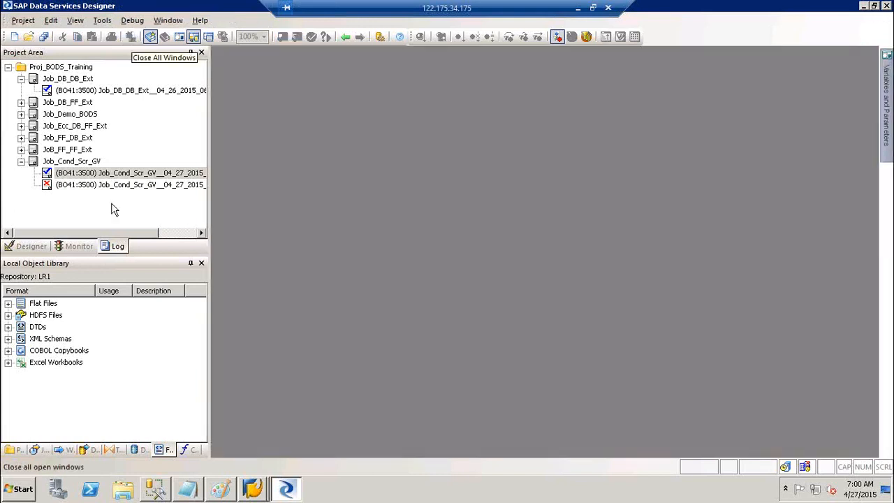
# Open the successful Job_Cond_Scr_GV run's log, check its completion message, and collapse the run history.
pyautogui.click(91, 172)
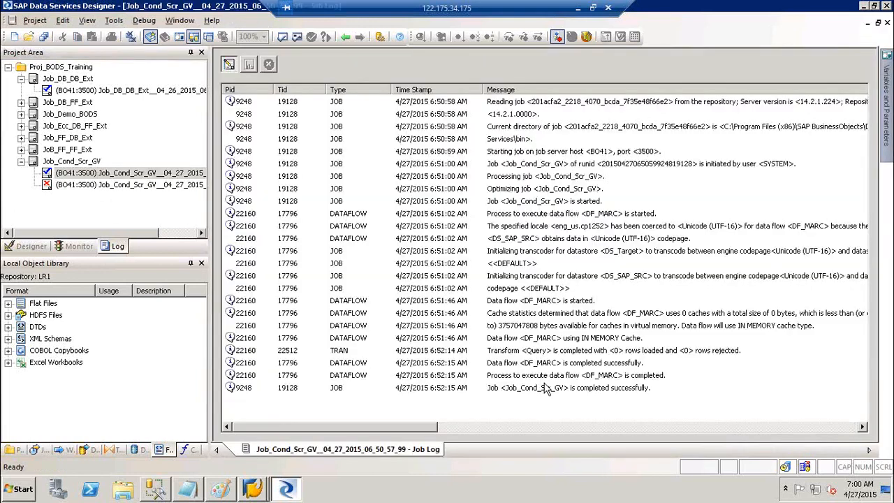
pyautogui.click(547, 391)
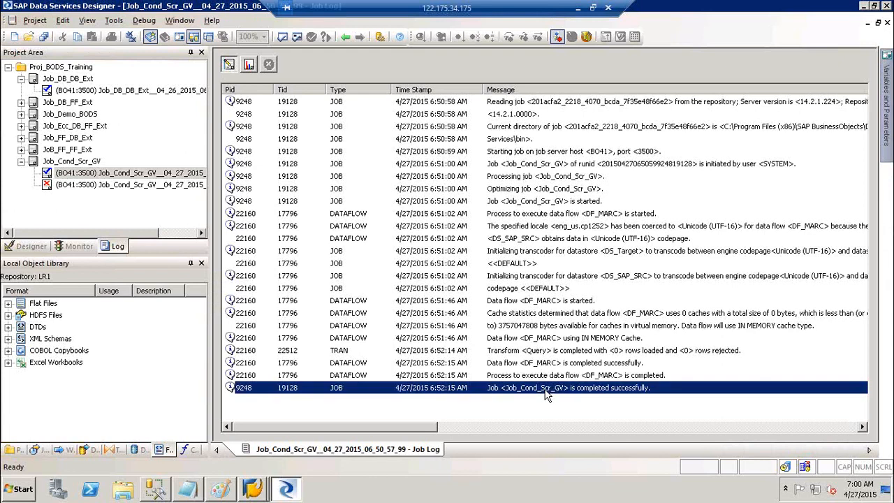
pyautogui.click(22, 162)
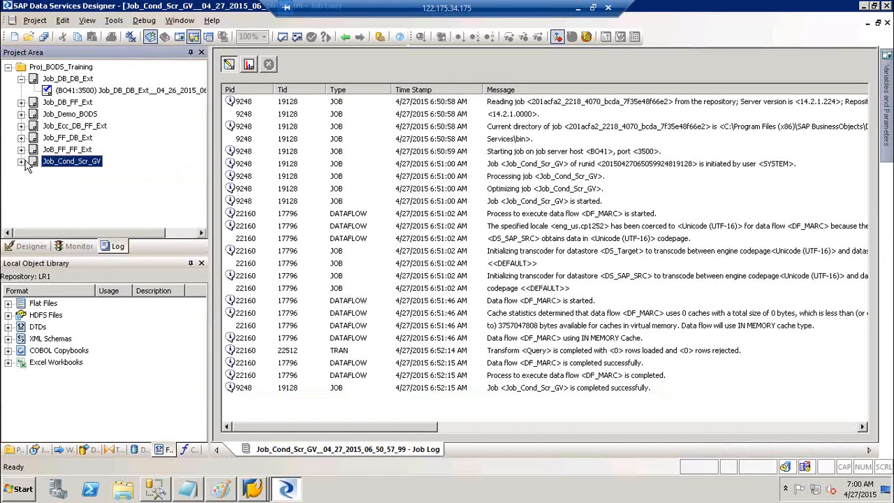
# In the Designer tree, collapse Cond_Join and Job_Cond_Scr_GV and select the job.
pyautogui.click(39, 260)
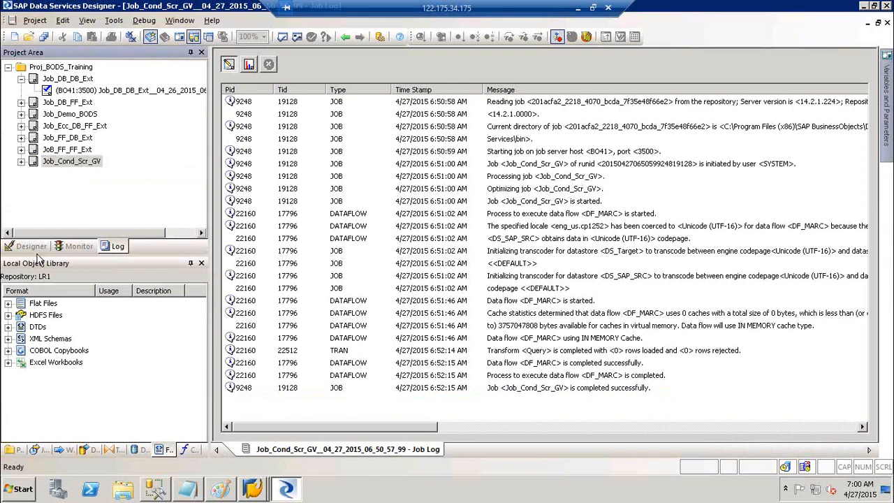
pyautogui.click(32, 247)
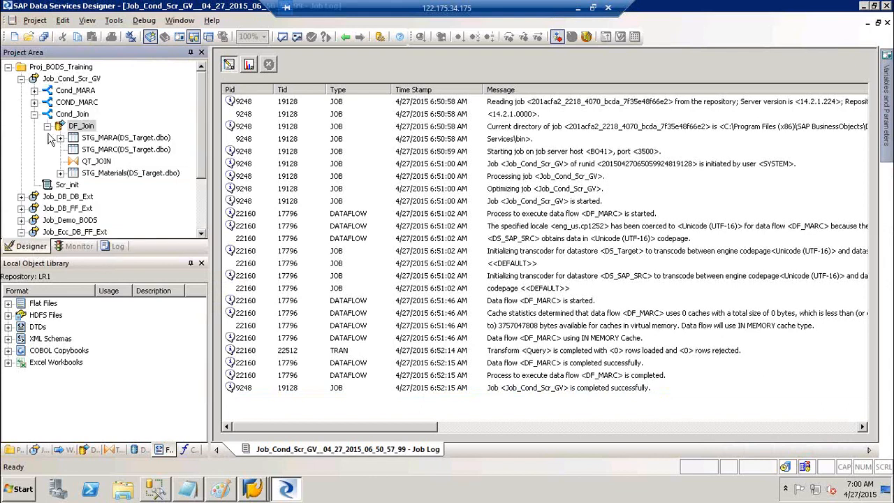
pyautogui.click(34, 114)
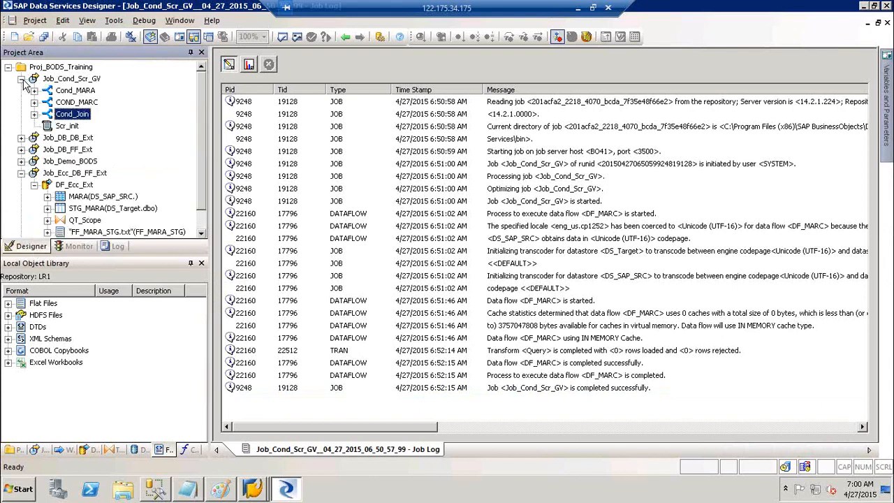
pyautogui.click(21, 78)
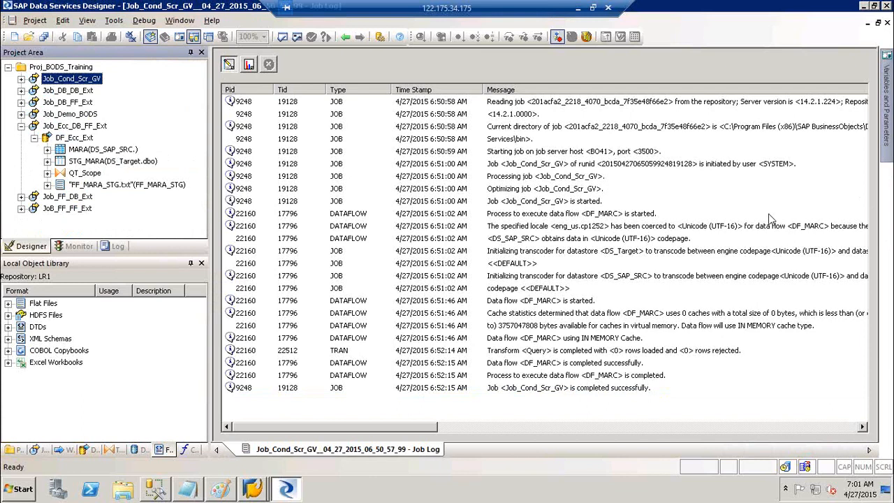
pyautogui.click(84, 77)
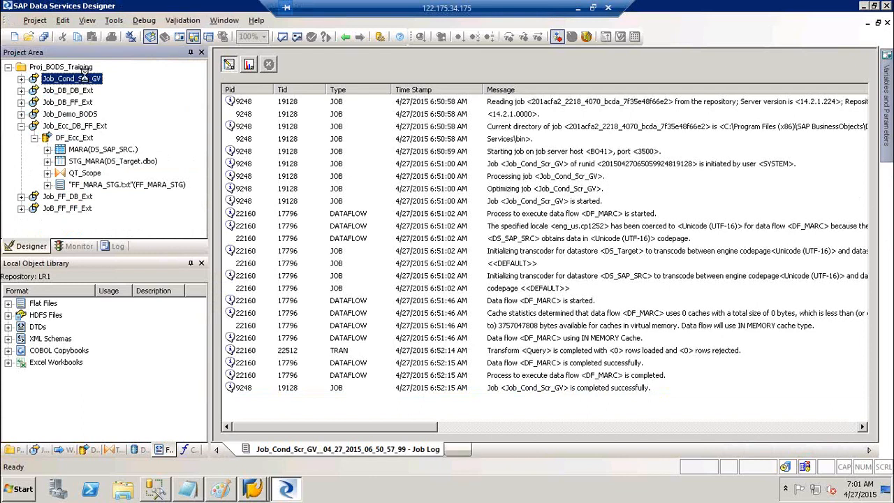
# Open Job_Cond_Scr_GV with its Variables and Parameters pane, then open Job_Demo_BODS.
pyautogui.doubleClick(84, 76)
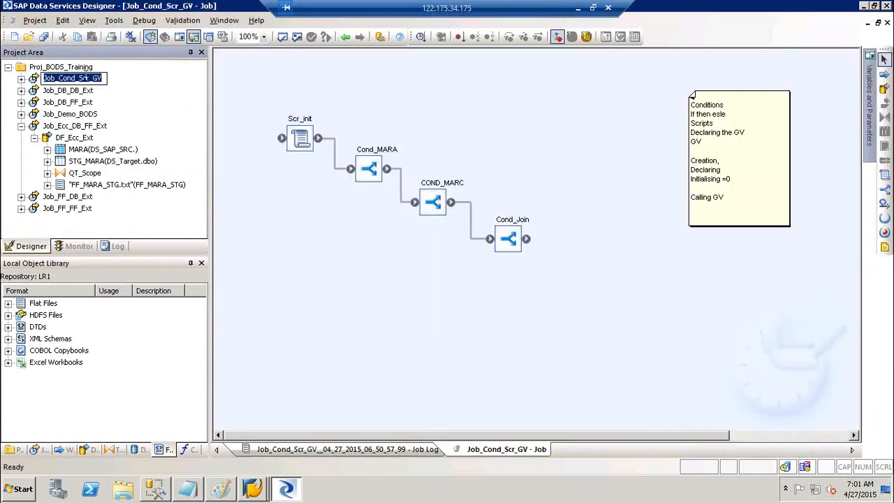
pyautogui.click(161, 96)
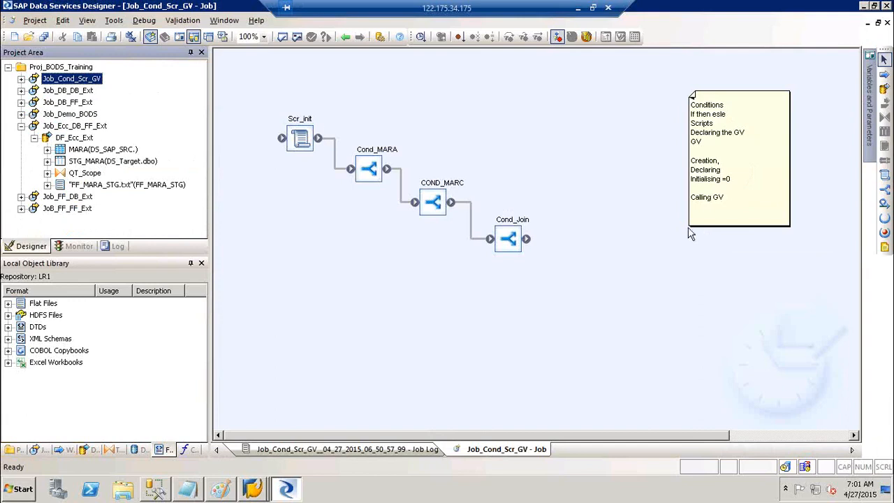
pyautogui.click(868, 119)
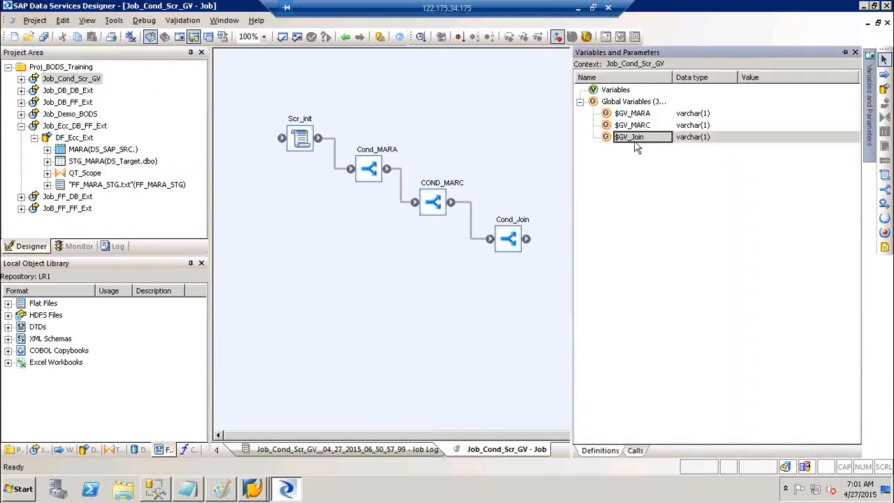
pyautogui.doubleClick(70, 113)
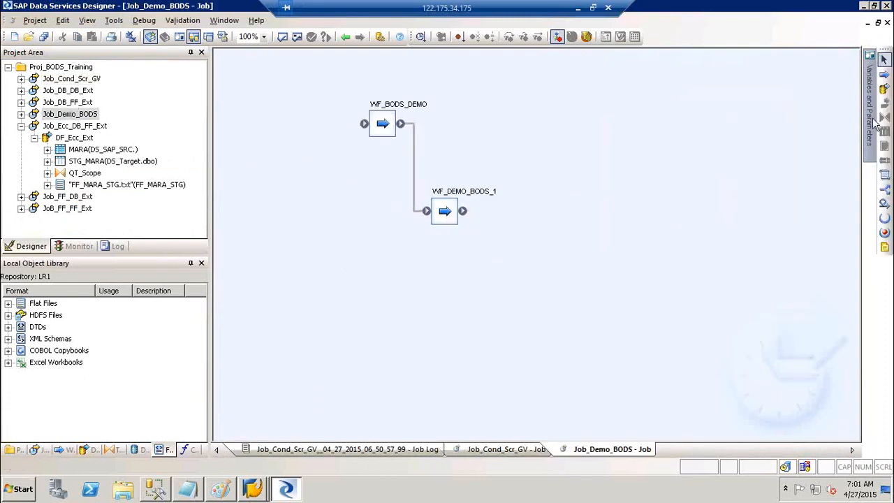
# Select the Job_Demo_BODS context name, then close the Variables and Parameters panel.
pyautogui.moveTo(866, 119)
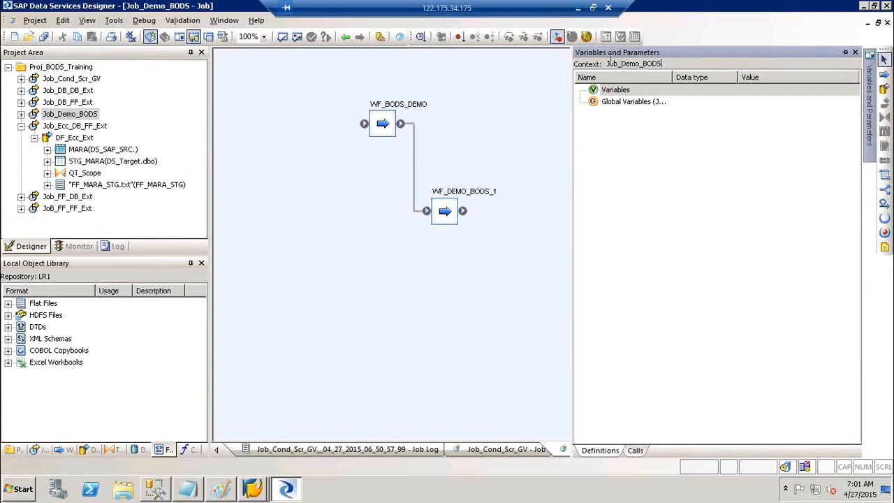
pyautogui.moveTo(662, 63); pyautogui.dragTo(603, 62)
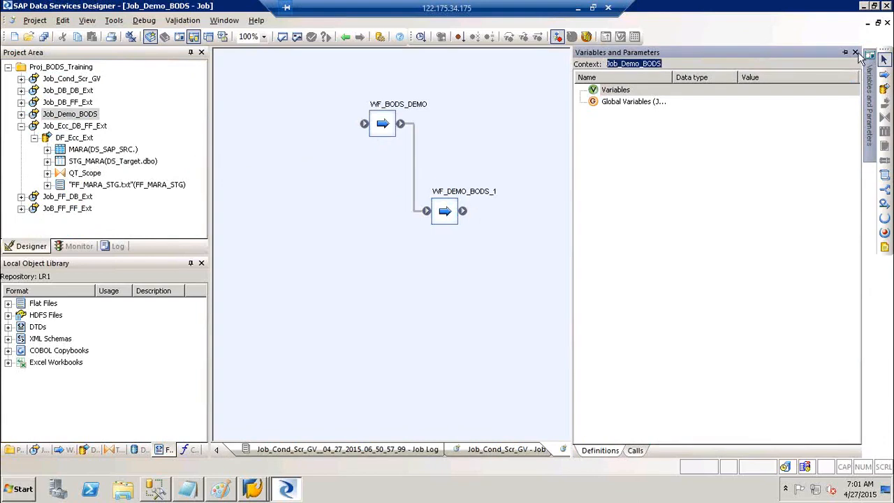
pyautogui.click(856, 53)
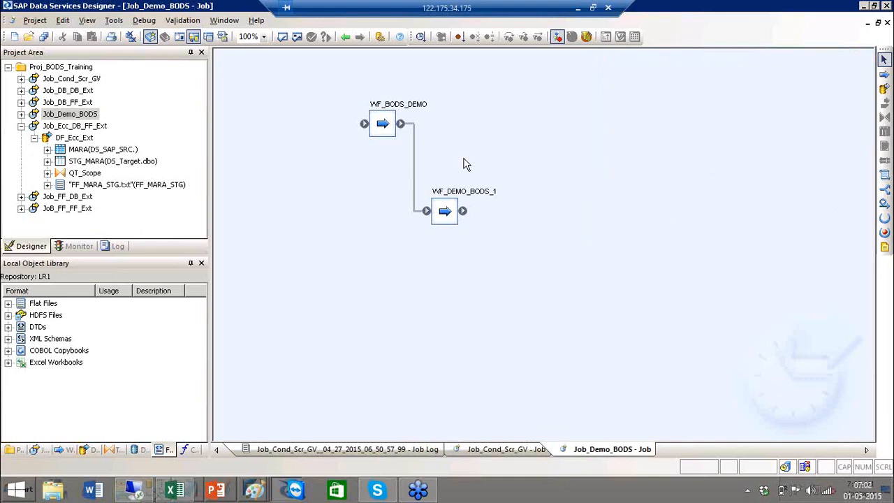
# Collapse Job_Ecc_DB_FF_Ext, reopen Job_Cond_Scr_GV, and minimise the remote session and Skype.
pyautogui.click(21, 126)
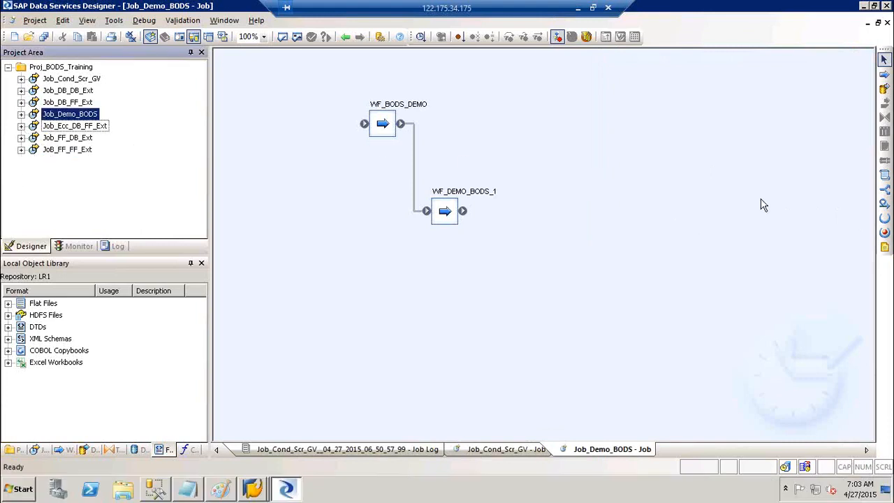
pyautogui.click(78, 79)
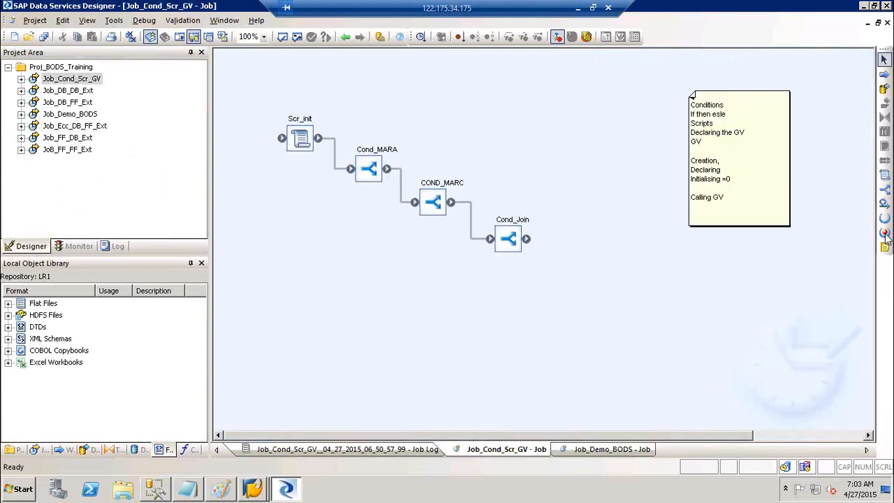
pyautogui.click(579, 9)
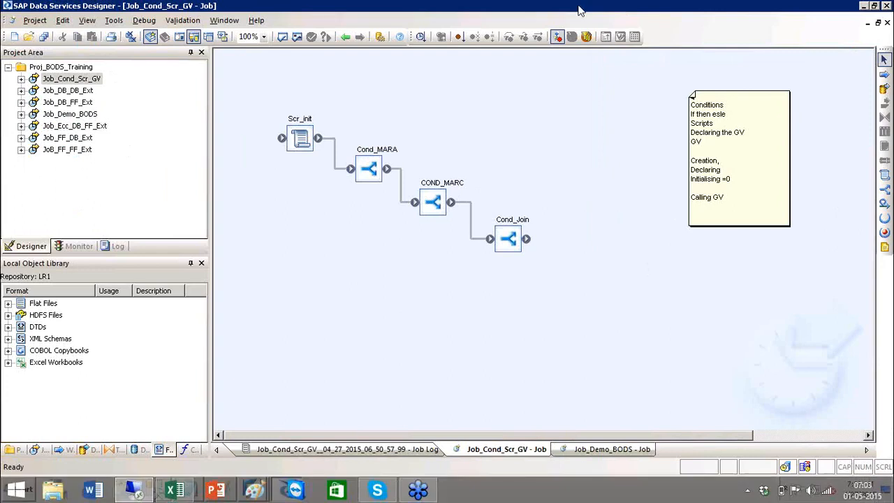
pyautogui.click(705, 57)
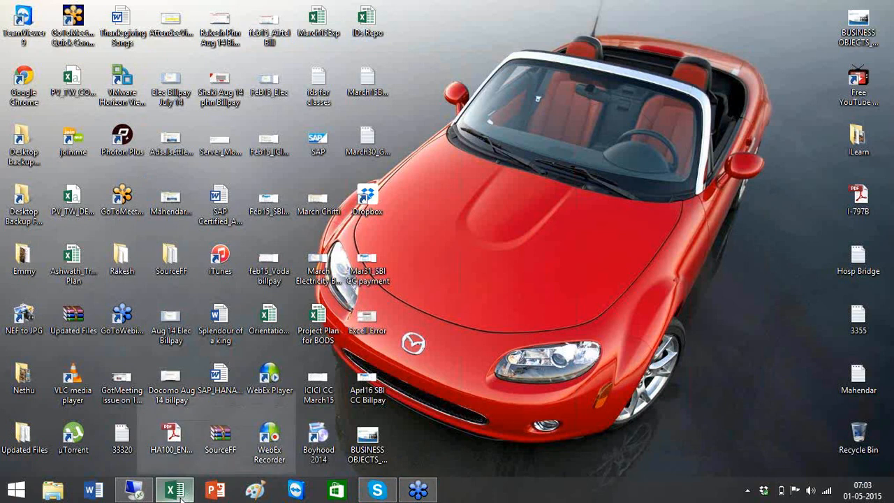
# In the training schedule workbook, select the Day 3 topics in D3:D13.
pyautogui.moveTo(180, 496)
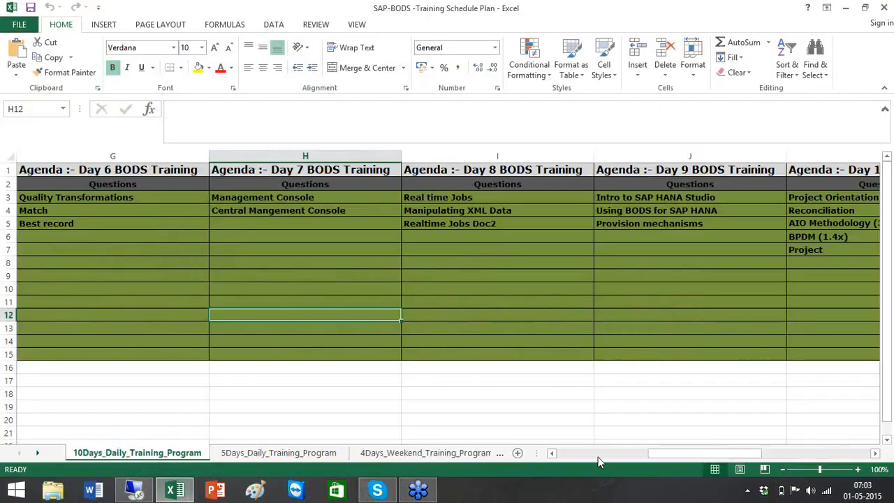
pyautogui.click(598, 454)
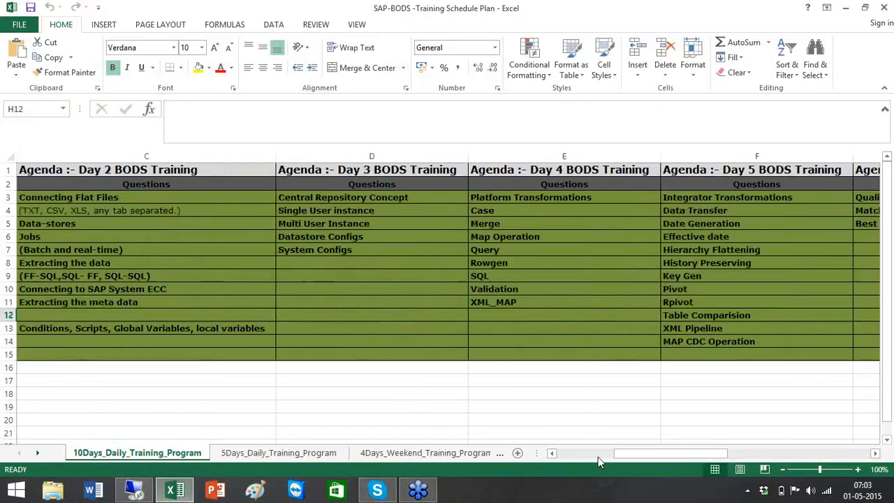
pyautogui.click(337, 198)
pyautogui.moveTo(337, 198); pyautogui.dragTo(337, 334)
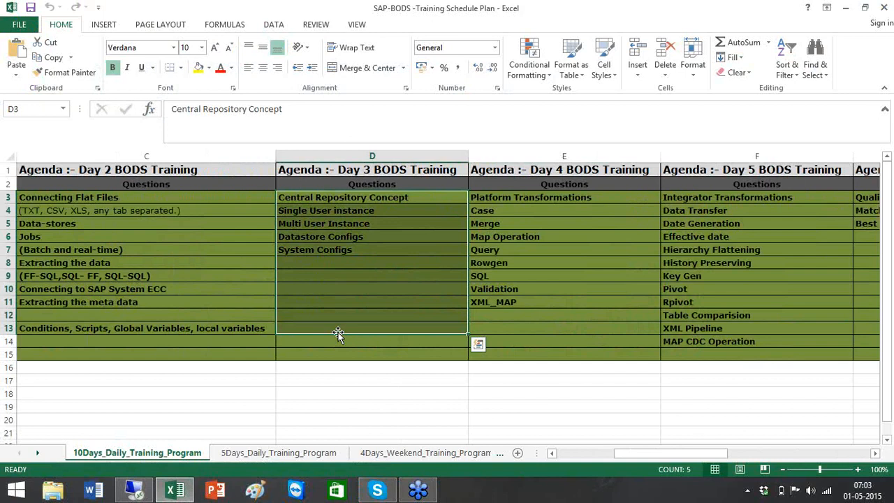
pyautogui.click(766, 210)
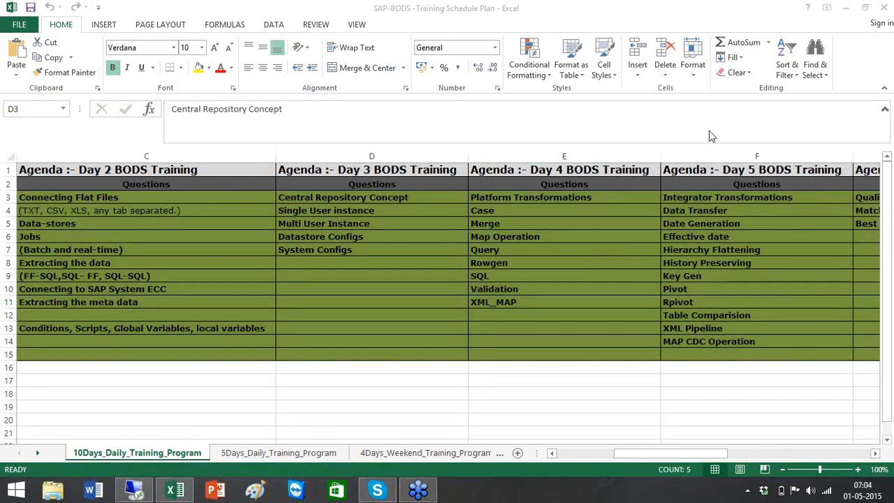
# Launch a new Excel session by running 'excel' from the Win+R Run box.
pyautogui.click(336, 224)
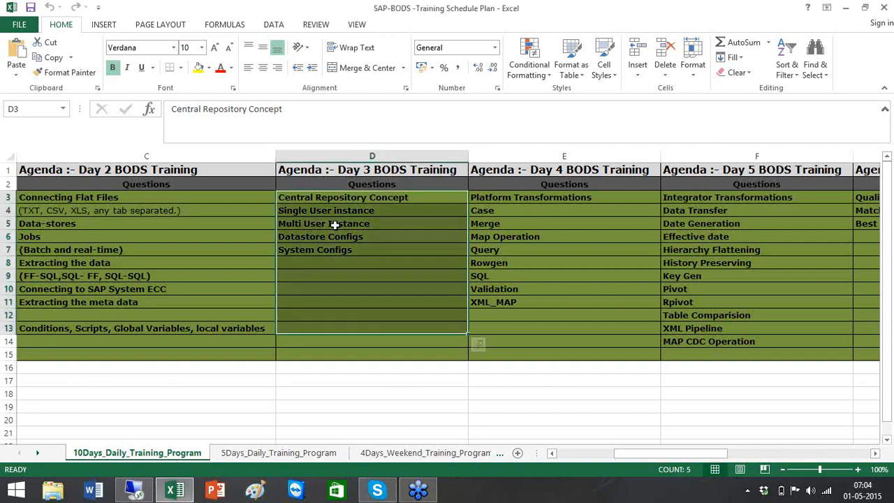
pyautogui.press('super+r')
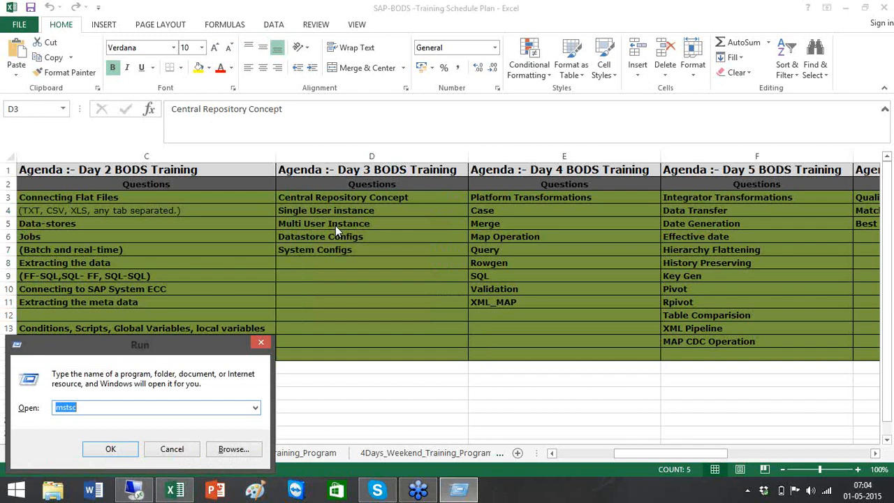
pyautogui.write('mspaint')
pyautogui.press('BackSpace')
pyautogui.press('BackSpace')
pyautogui.press('BackSpace')
pyautogui.press('BackSpace')
pyautogui.press('BackSpace')
pyautogui.press('BackSpace')
pyautogui.press('BackSpace')
pyautogui.write('excel')
pyautogui.press('Return')
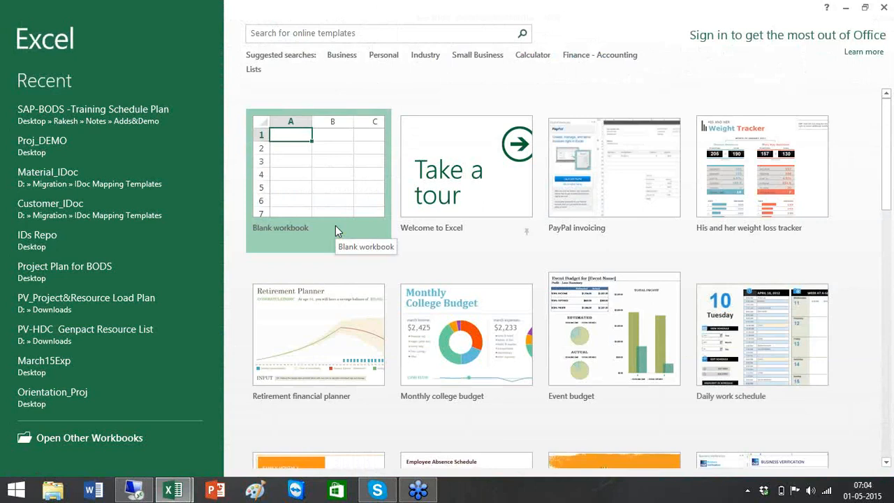
# Start a blank workbook and give A1:J21 a right border as a vertical divider.
pyautogui.click(338, 179)
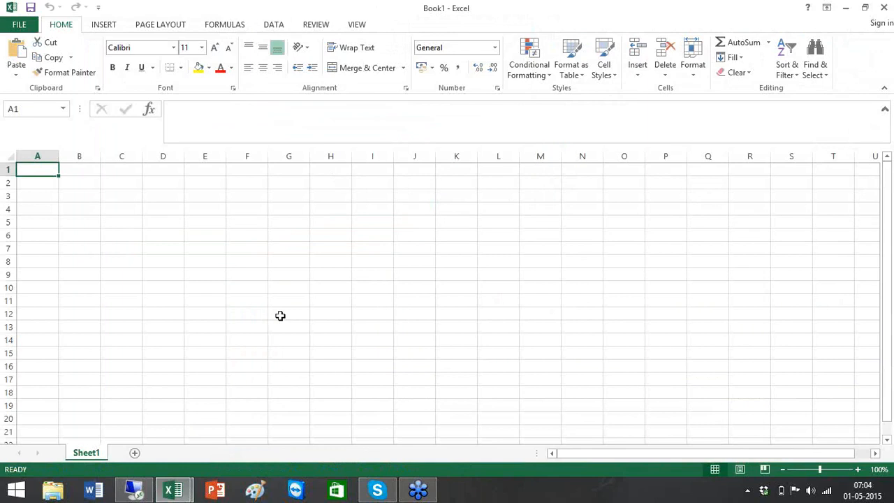
pyautogui.keyDown('shift'); pyautogui.click(421, 434); pyautogui.keyUp('shift')
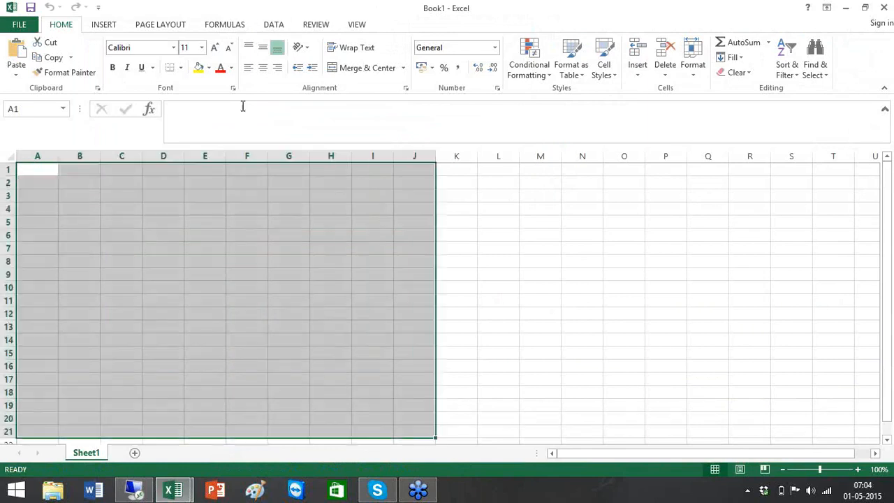
pyautogui.click(181, 69)
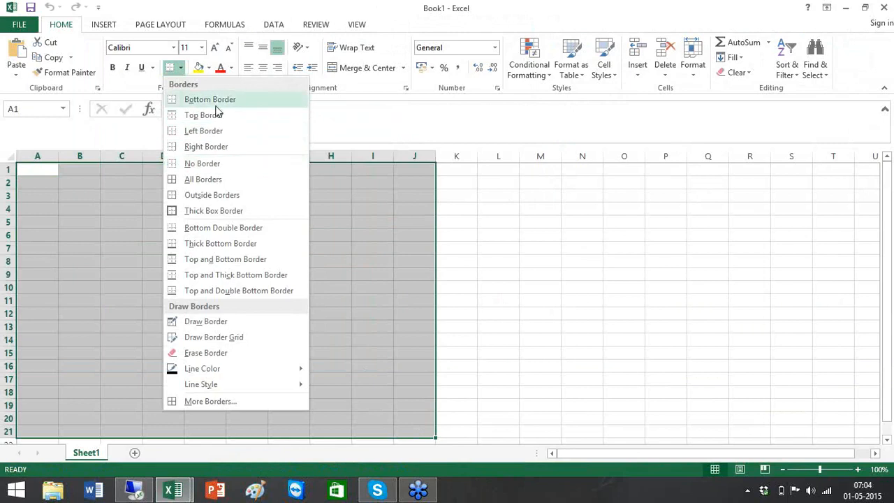
pyautogui.click(213, 146)
pyautogui.click(562, 228)
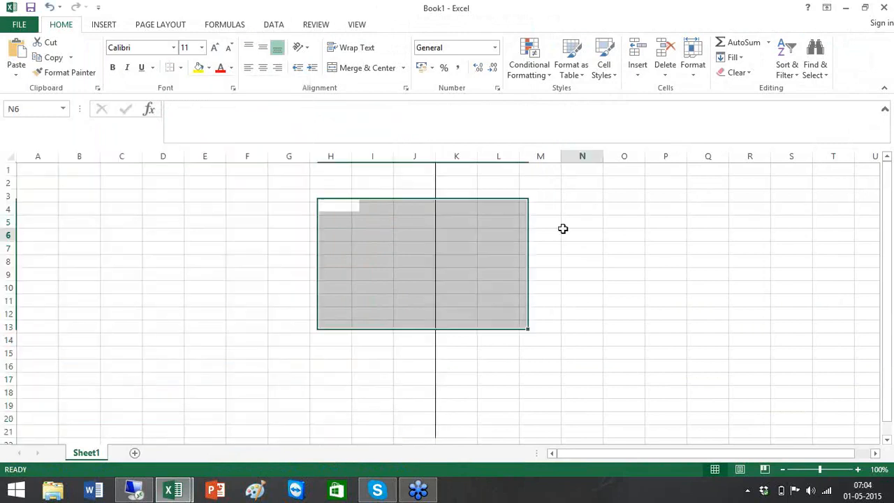
# Enter the headings 'Single User Instance' in D1 and 'Multi User Instance' in O1.
pyautogui.click(169, 176)
pyautogui.write('S')
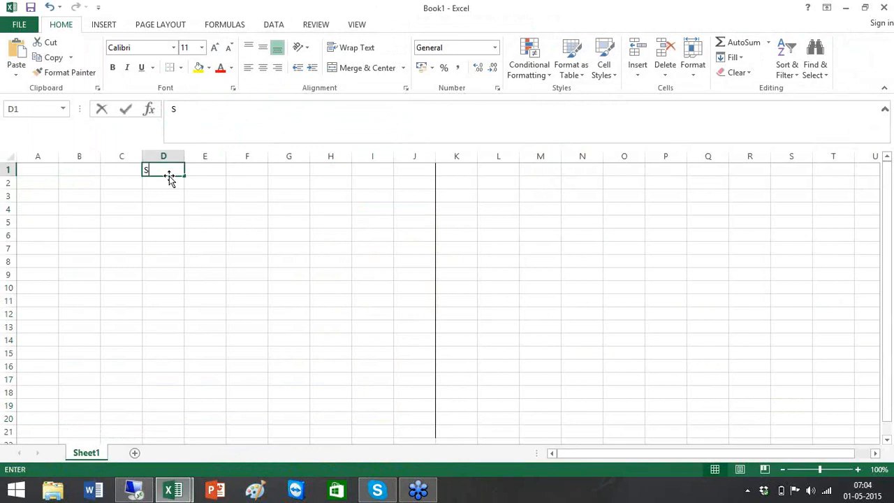
pyautogui.write('ingle User ')
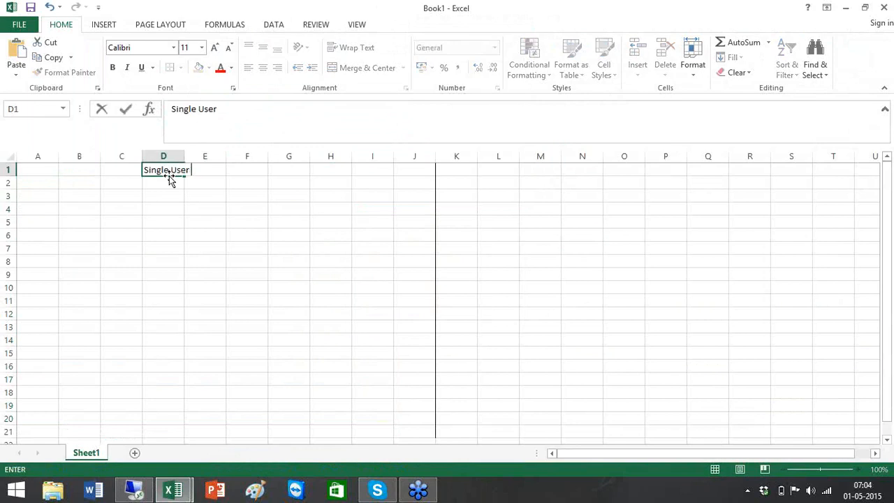
pyautogui.write('Instance')
pyautogui.click(613, 176)
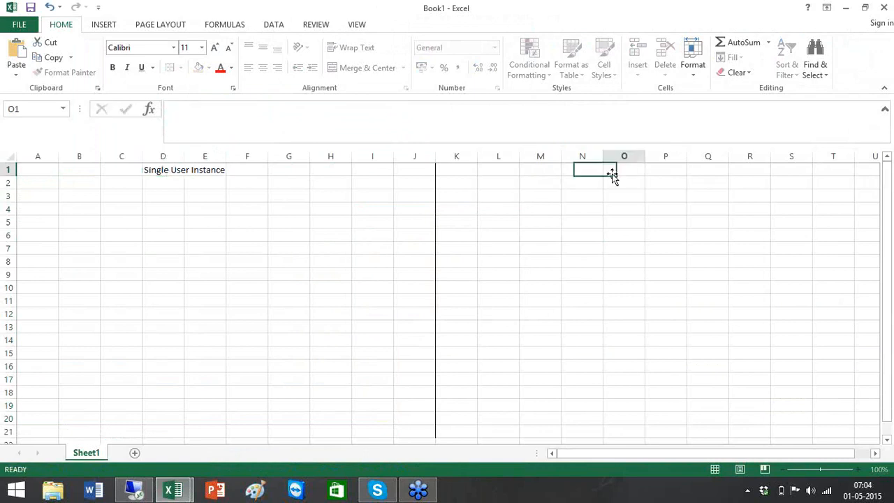
pyautogui.write('Multi User Instance')
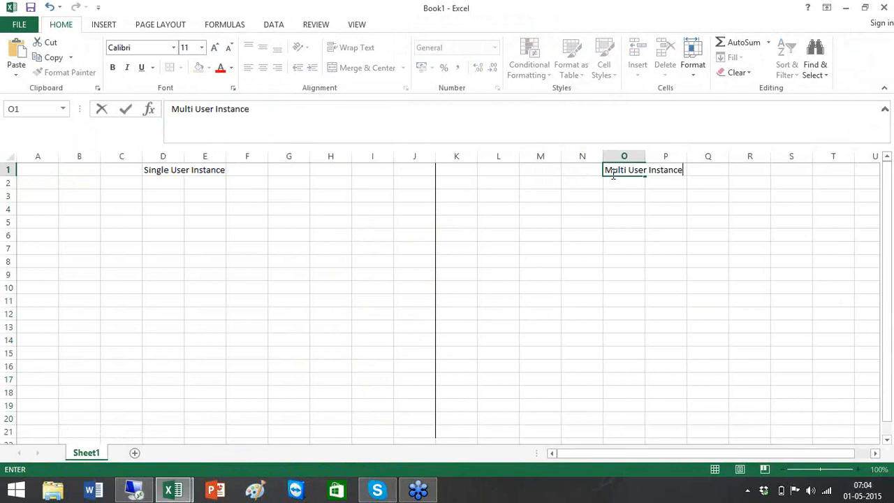
pyautogui.click(444, 225)
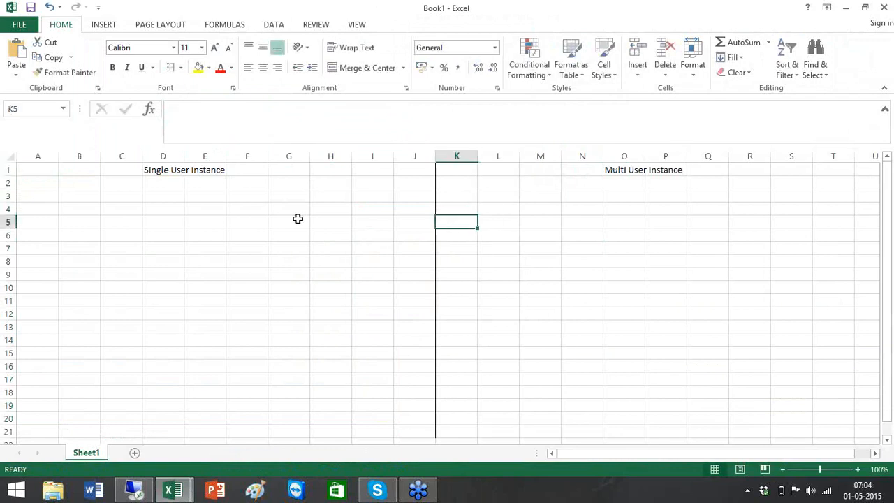
pyautogui.click(168, 170)
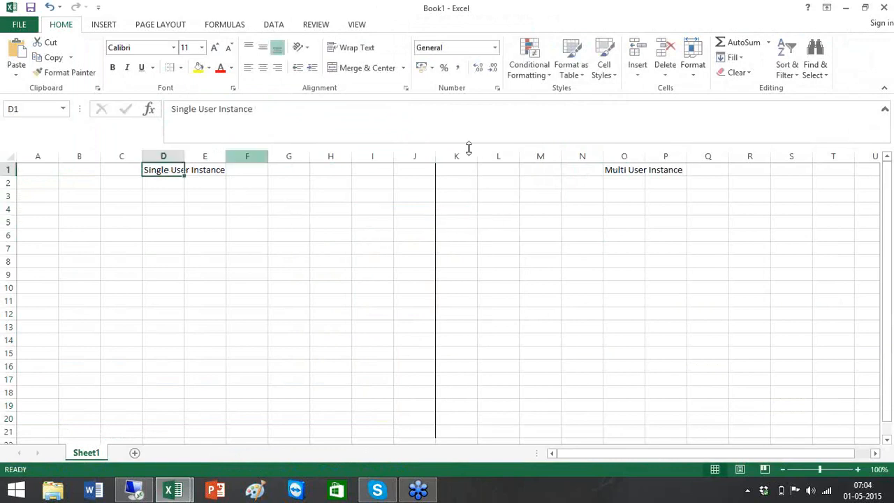
pyautogui.click(635, 170)
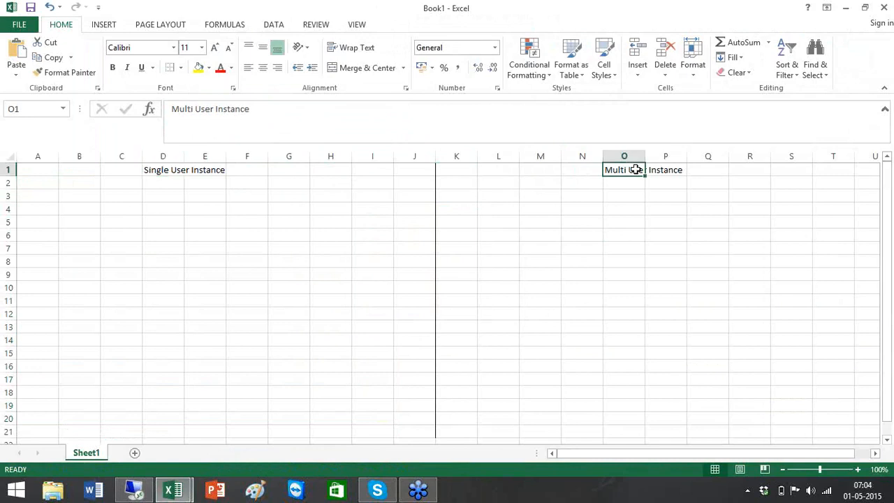
pyautogui.click(235, 230)
pyautogui.click(100, 186)
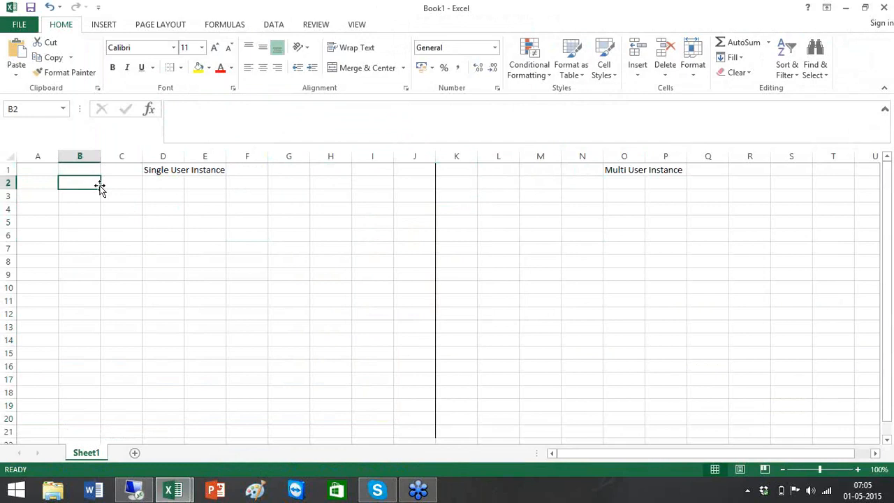
# List Pilot Projects, POC and Small Projects in B2:B4.
pyautogui.write('Pilot ')
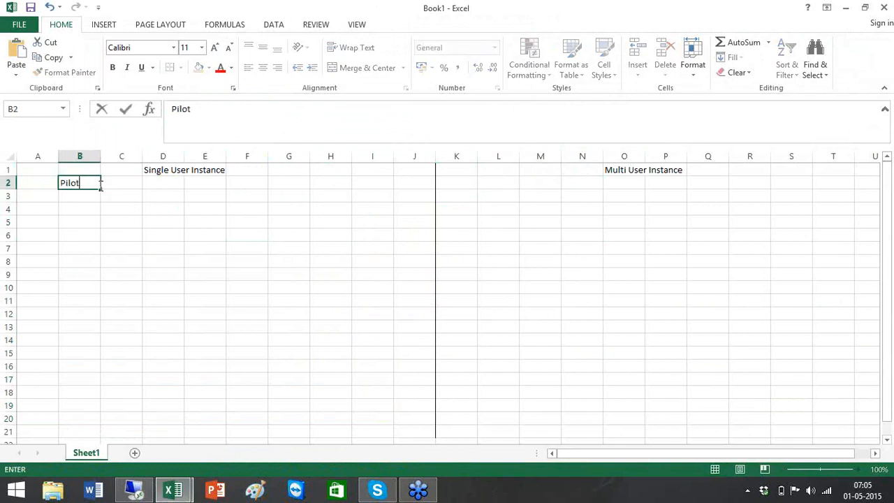
pyautogui.write('Projects')
pyautogui.hotkey('ctrl', 'Return')
pyautogui.press('Down')
pyautogui.write('Proj')
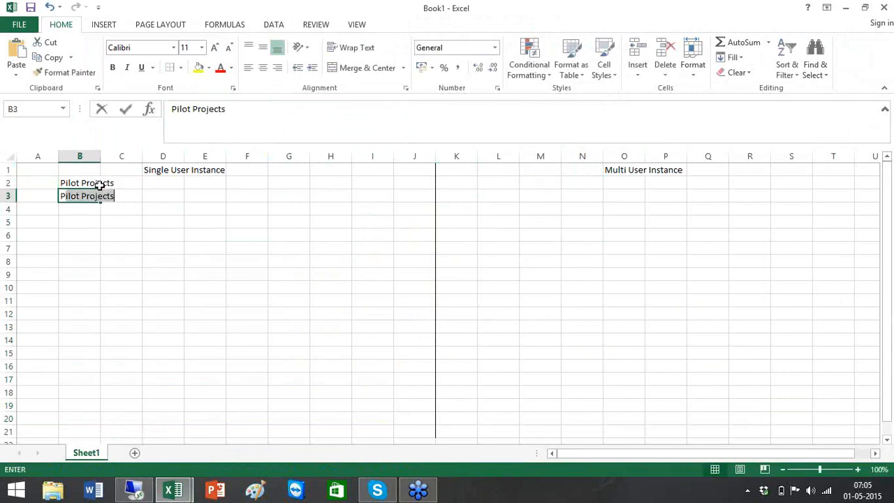
pyautogui.write('e')
pyautogui.press('BackSpace')
pyautogui.write('OC')
pyautogui.hotkey('ctrl', 'Return')
pyautogui.press('Down')
pyautogui.write('Small')
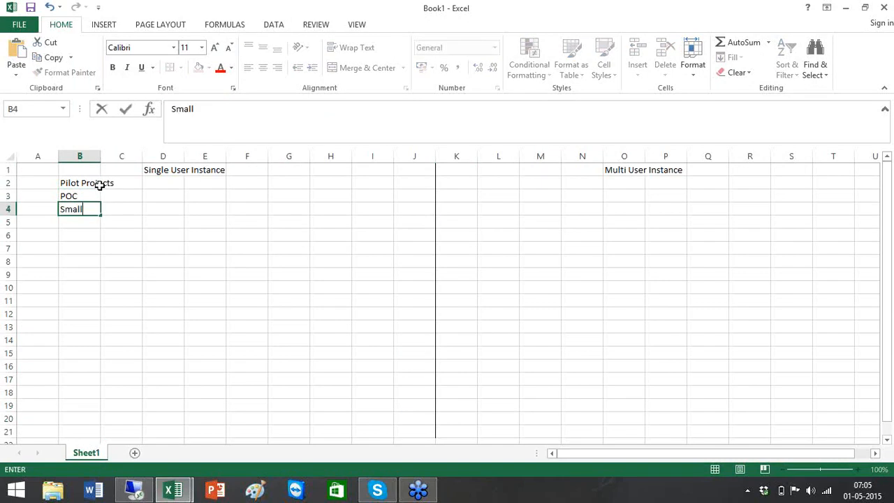
pyautogui.write(' Projectw')
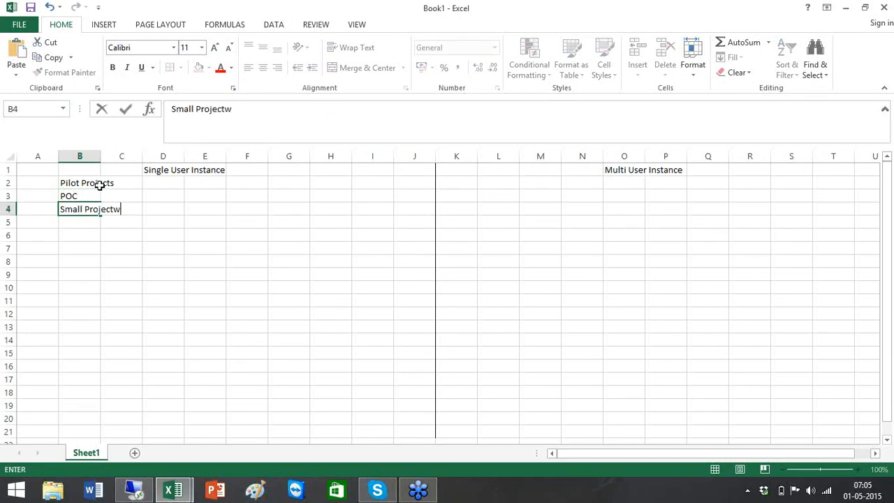
pyautogui.press('BackSpace')
pyautogui.write('s')
pyautogui.hotkey('ctrl', 'Return')
pyautogui.press('Right')
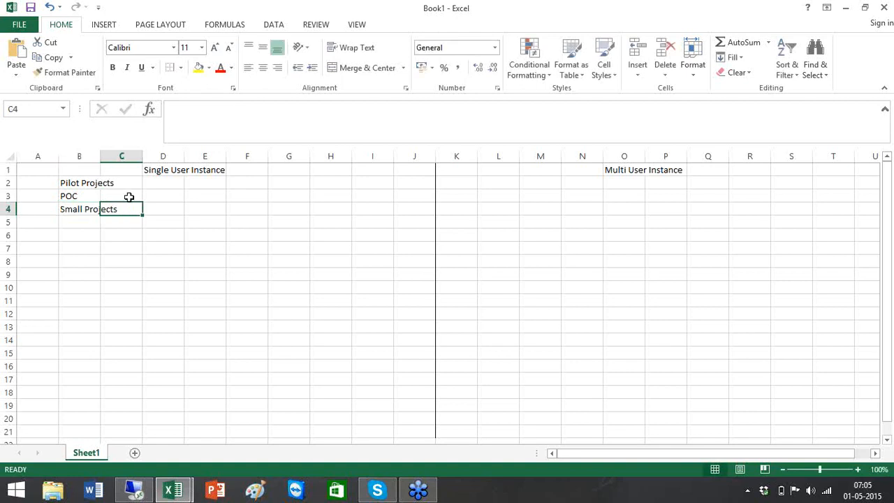
# Apply a Thick Box Border around C10:D12.
pyautogui.click(129, 294)
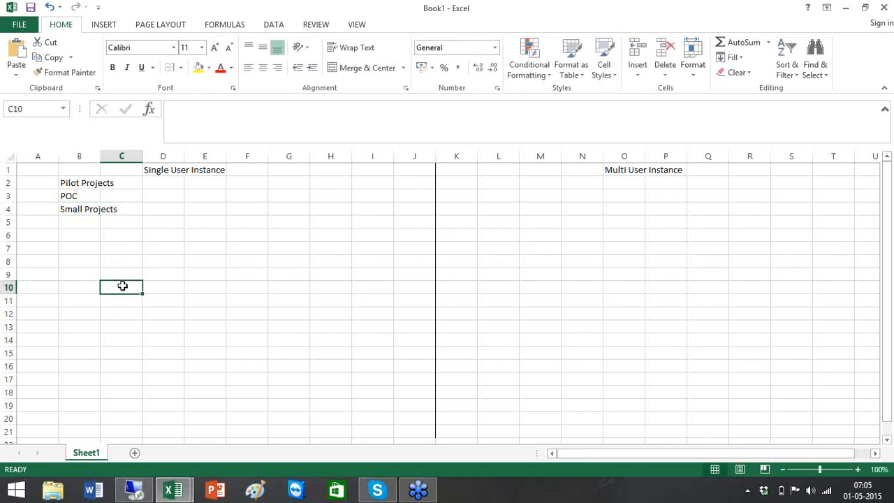
pyautogui.moveTo(122, 286); pyautogui.dragTo(163, 319)
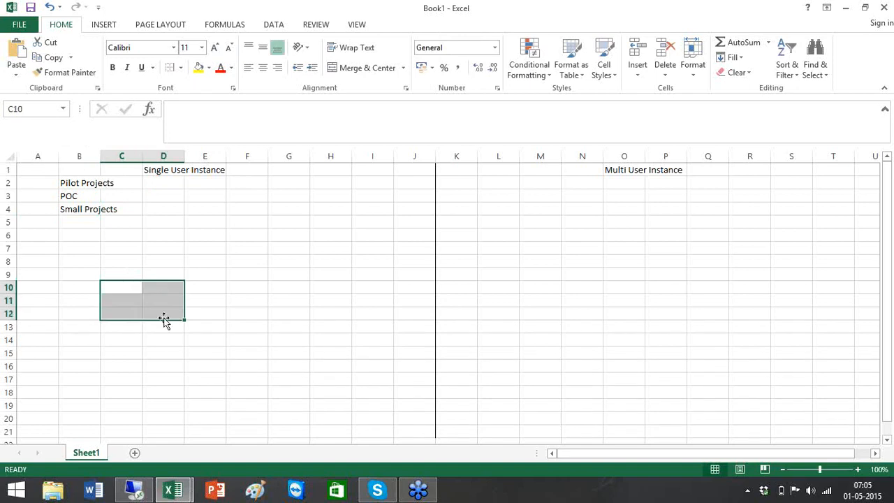
pyautogui.click(181, 67)
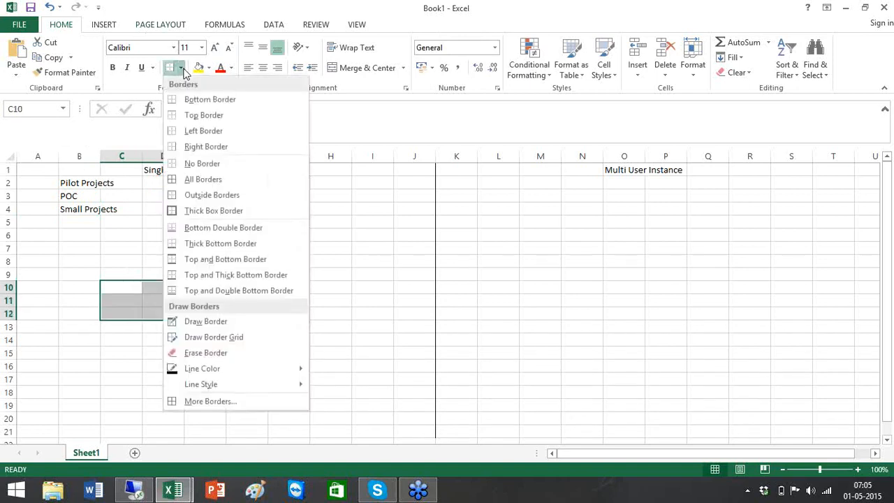
pyautogui.click(216, 210)
pyautogui.click(223, 263)
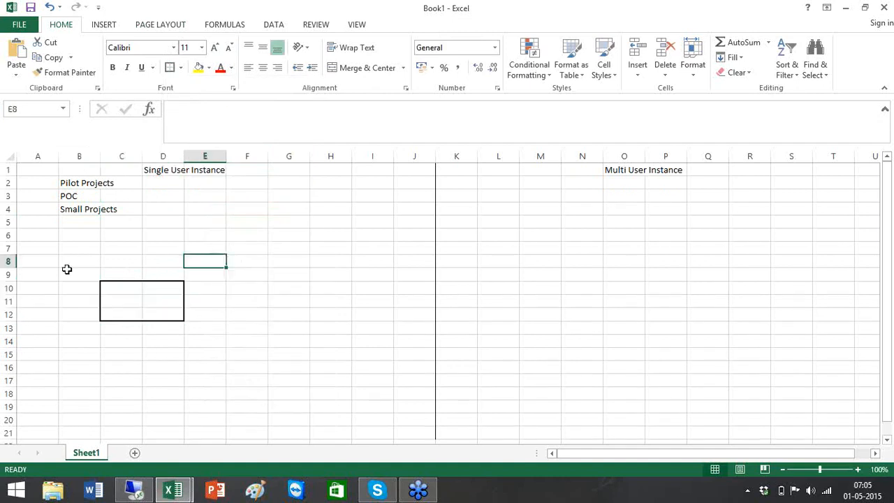
pyautogui.moveTo(31, 237); pyautogui.dragTo(40, 352)
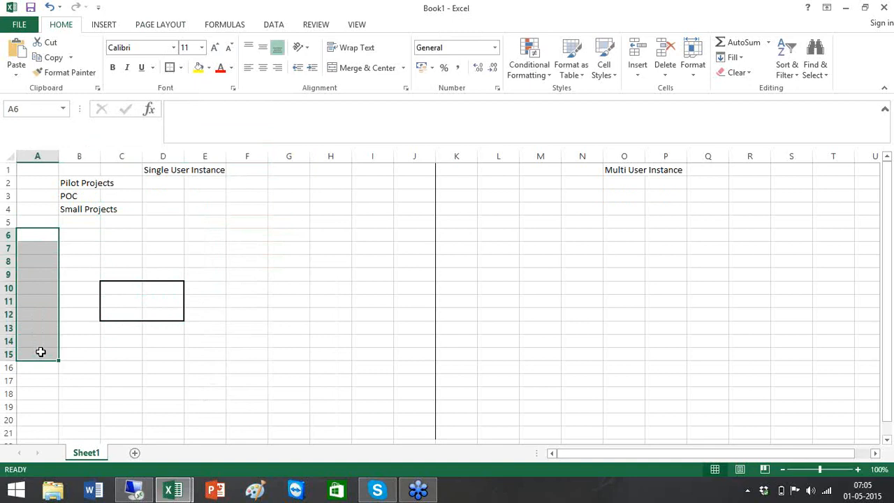
# Draw a border box around A7:A16.
pyautogui.click(42, 254)
pyautogui.keyDown('shift'); pyautogui.click(38, 363); pyautogui.keyUp('shift')
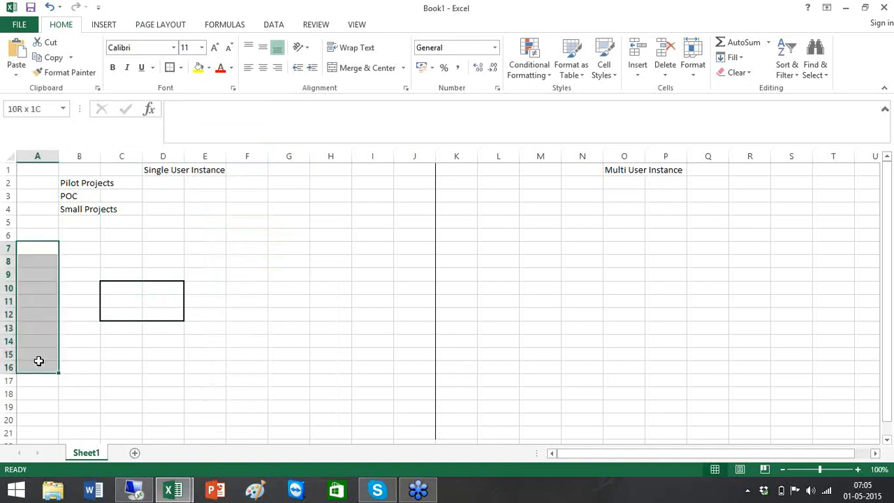
pyautogui.click(173, 67)
# Label A10 'Source' and put 'BODS' in D11 inside the C10:D12 box.
pyautogui.click(46, 289)
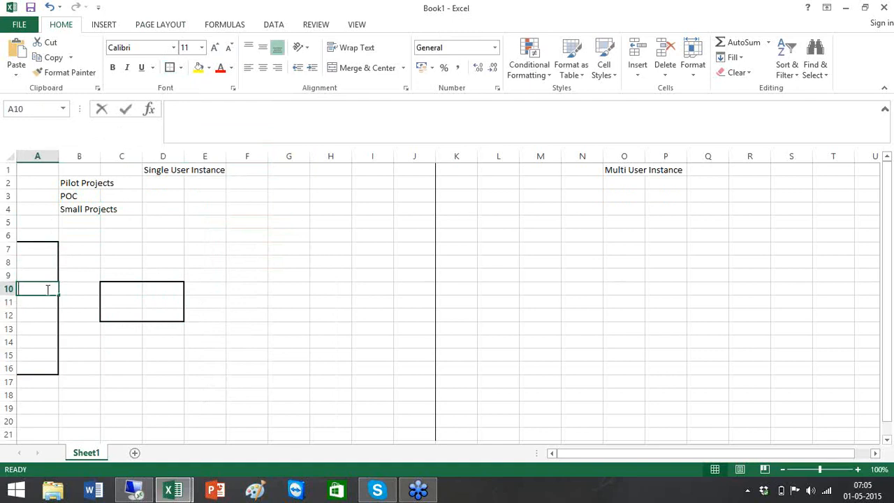
pyautogui.write('Source')
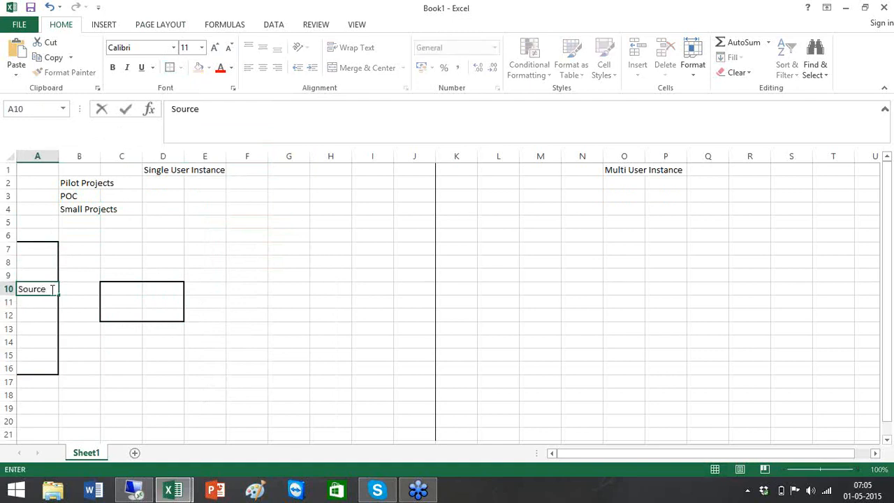
pyautogui.click(150, 301)
pyautogui.write('BODS')
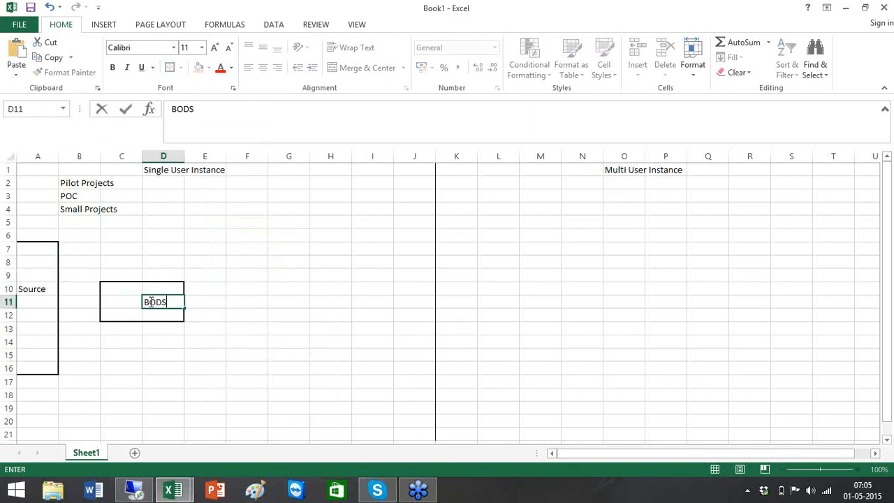
pyautogui.click(308, 288)
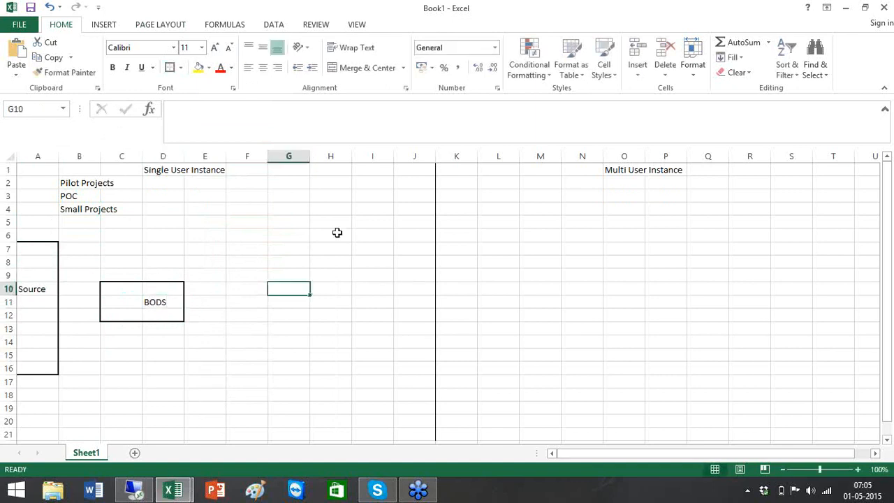
pyautogui.moveTo(340, 233); pyautogui.dragTo(407, 264)
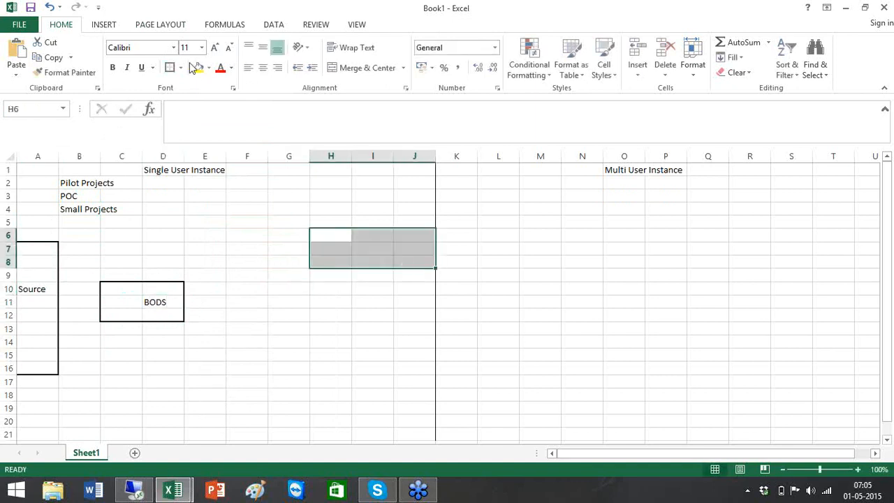
# Outline H6:J8 as a box, head it 'Tareget Layer' and label it DEV.
pyautogui.hotkey('ctrl', 'shift', '7')
pyautogui.click(390, 258)
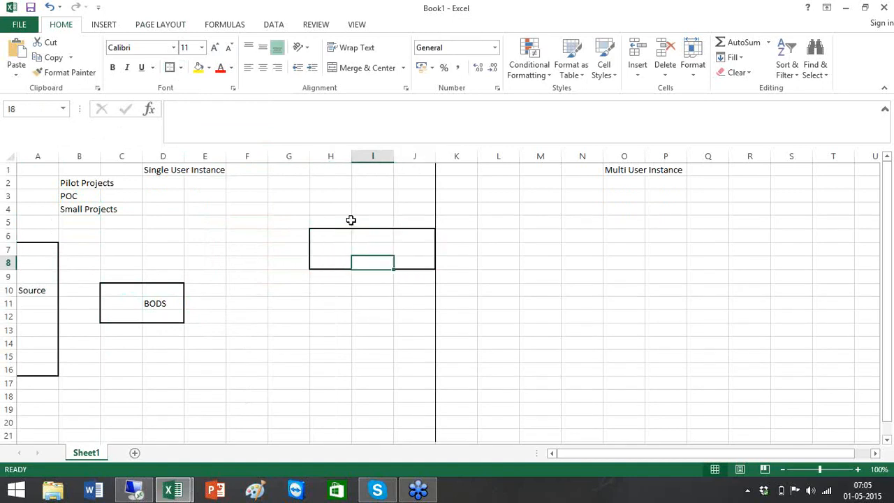
pyautogui.click(359, 222)
pyautogui.write('Ta')
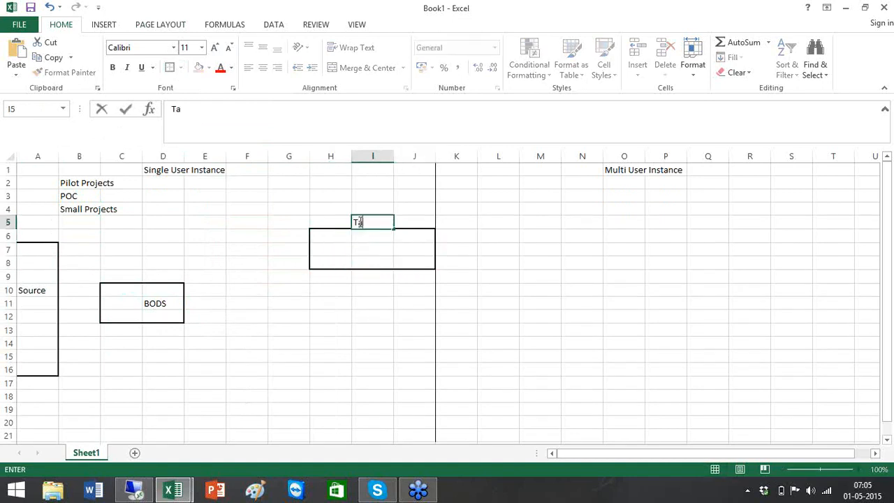
pyautogui.write('reget Layer')
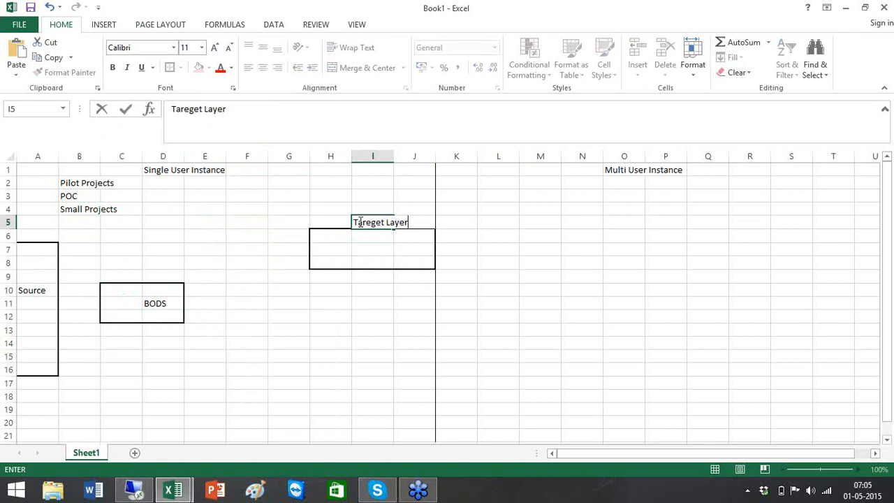
pyautogui.click(380, 252)
pyautogui.write('DEV')
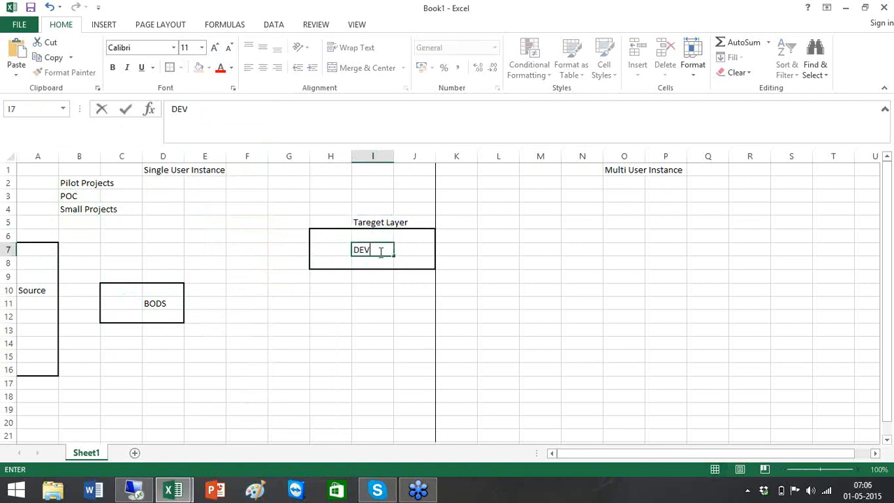
# Outline H12:J14 and H18:J20 as boxes labelled QA and Prod.
pyautogui.moveTo(321, 314); pyautogui.dragTo(425, 347)
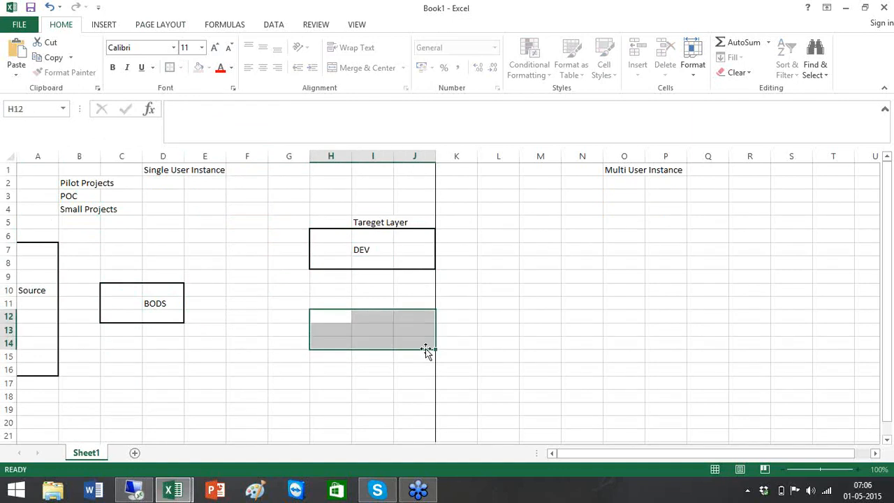
pyautogui.click(169, 69)
pyautogui.click(348, 331)
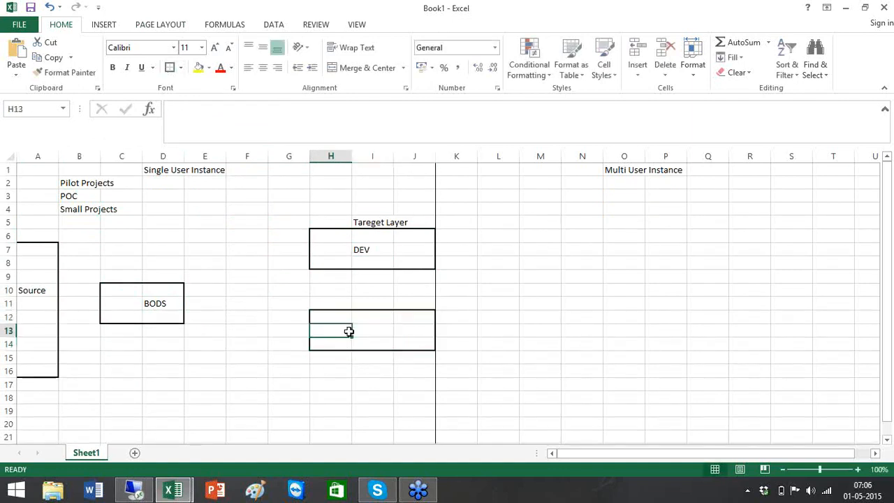
pyautogui.write('QA')
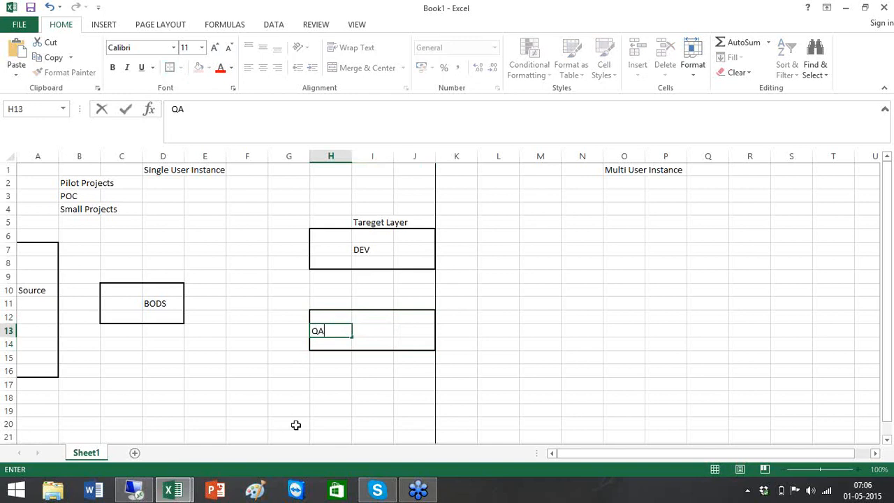
pyautogui.moveTo(326, 397); pyautogui.dragTo(409, 425)
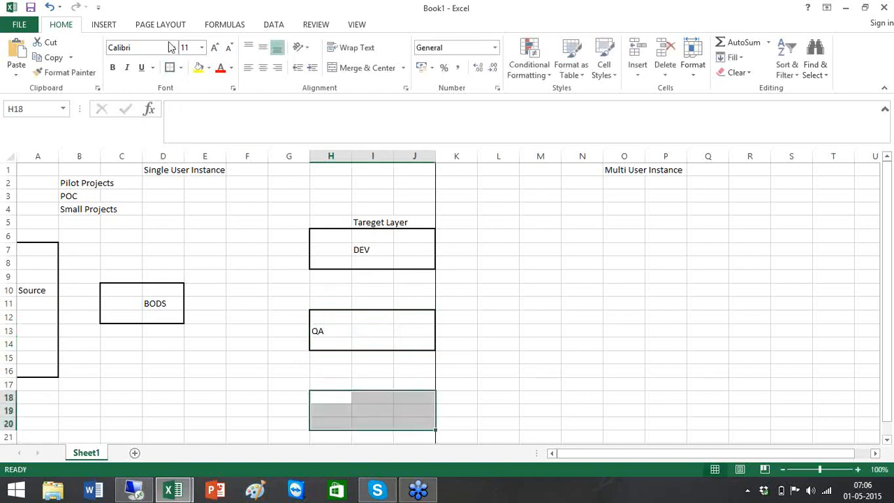
pyautogui.click(169, 68)
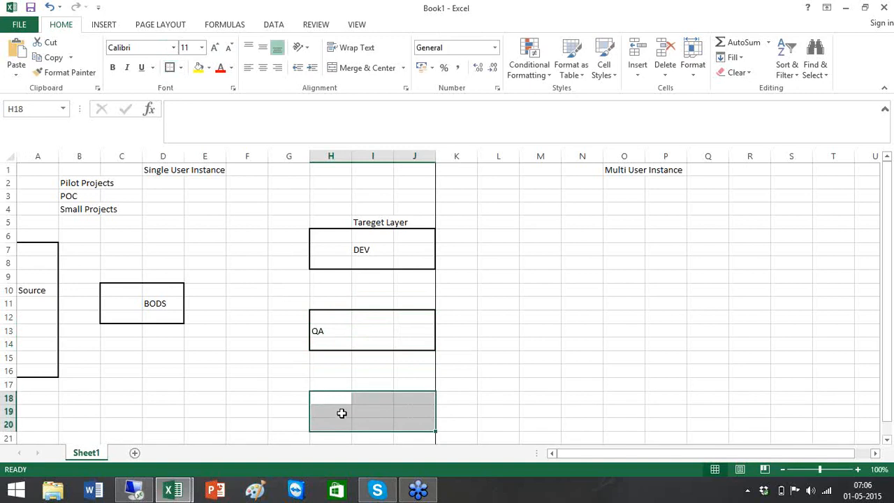
pyautogui.click(342, 412)
pyautogui.write('Prod')
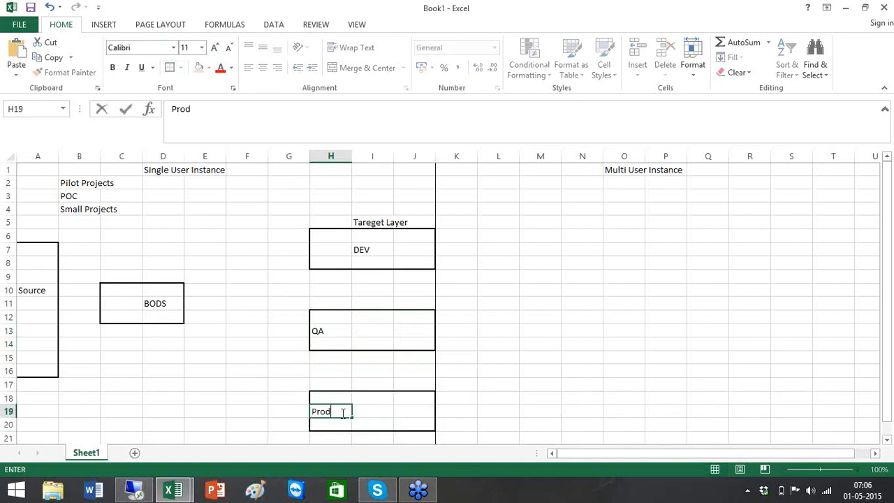
pyautogui.click(207, 246)
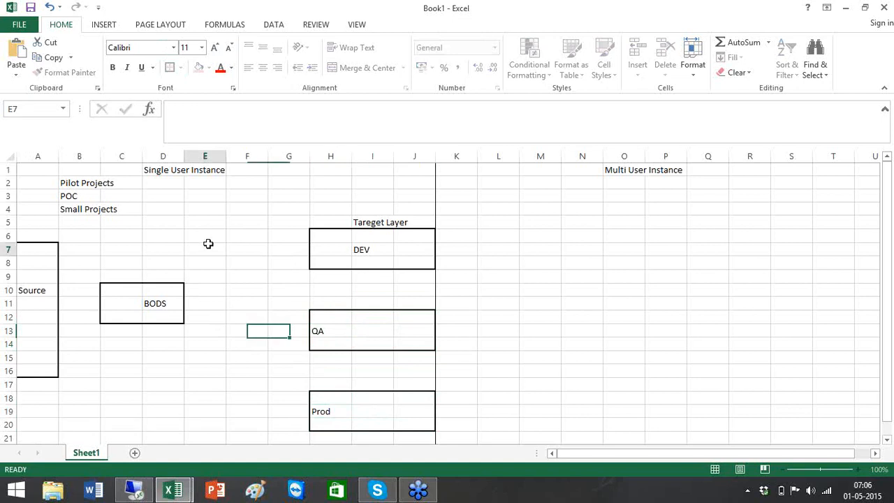
# Add 'Source Layer' above the Source box and 'ETL Layer' above the BODS box.
pyautogui.click(46, 234)
pyautogui.write('Source Layer')
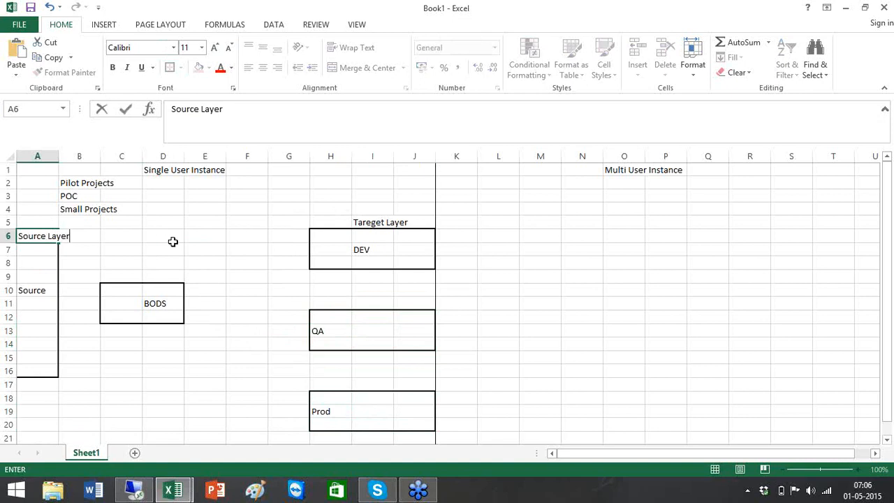
pyautogui.click(145, 251)
pyautogui.write('ETL ')
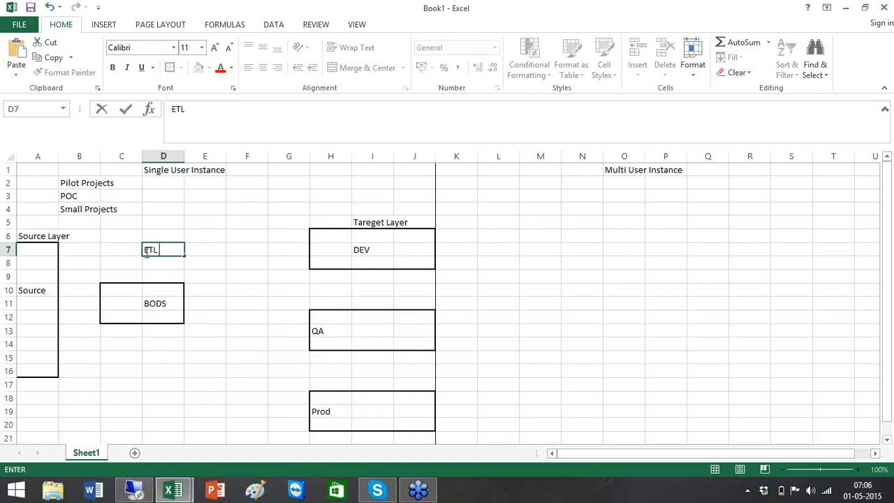
pyautogui.write('Layer')
pyautogui.click(271, 233)
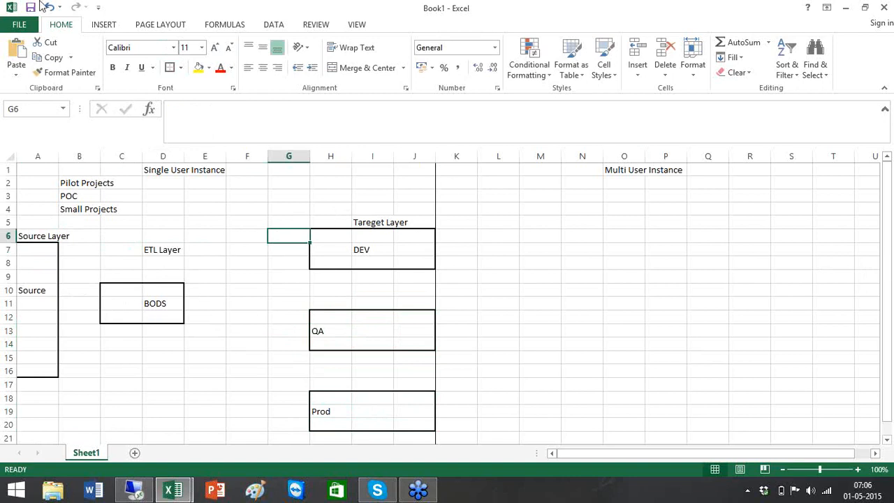
# Draw line arrows from the Source box to BODS and from BODS to the DEV box.
pyautogui.click(103, 26)
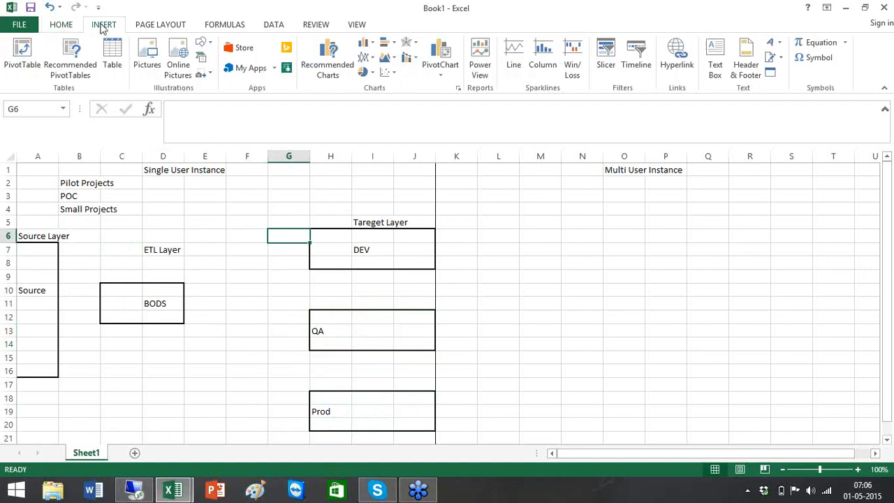
pyautogui.click(213, 49)
pyautogui.click(228, 73)
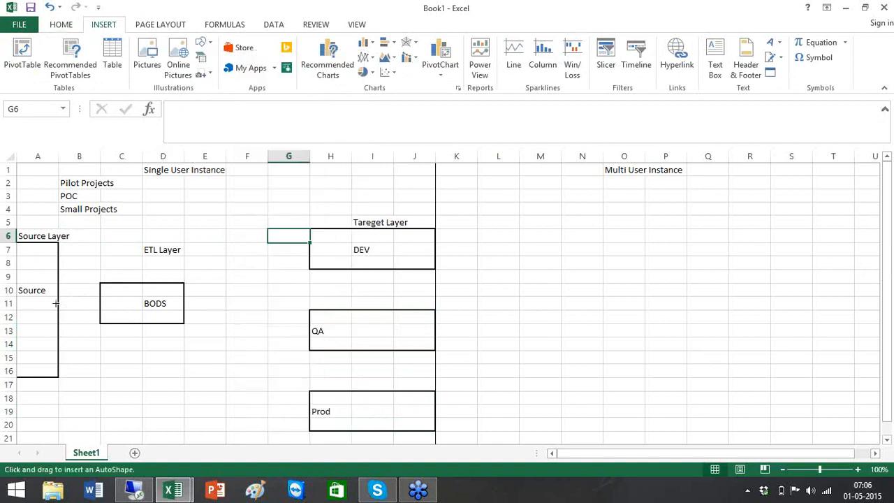
pyautogui.moveTo(59, 303); pyautogui.dragTo(101, 304)
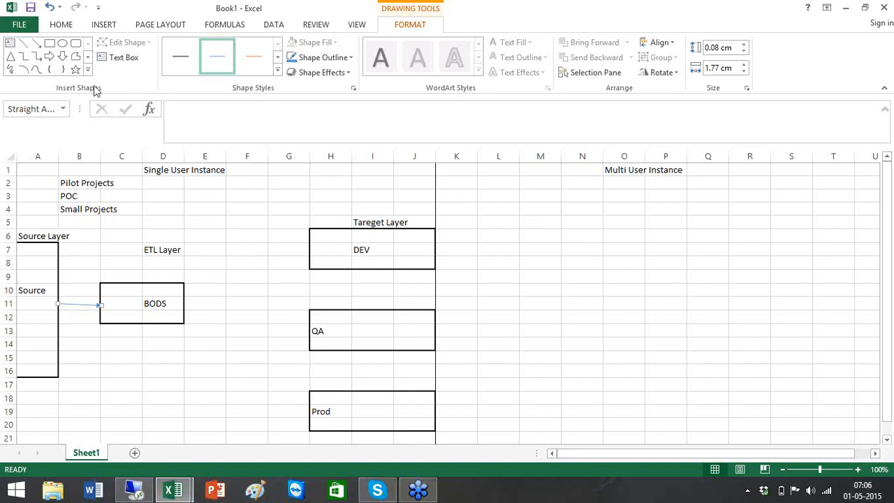
pyautogui.click(36, 44)
pyautogui.moveTo(183, 298); pyautogui.dragTo(311, 251)
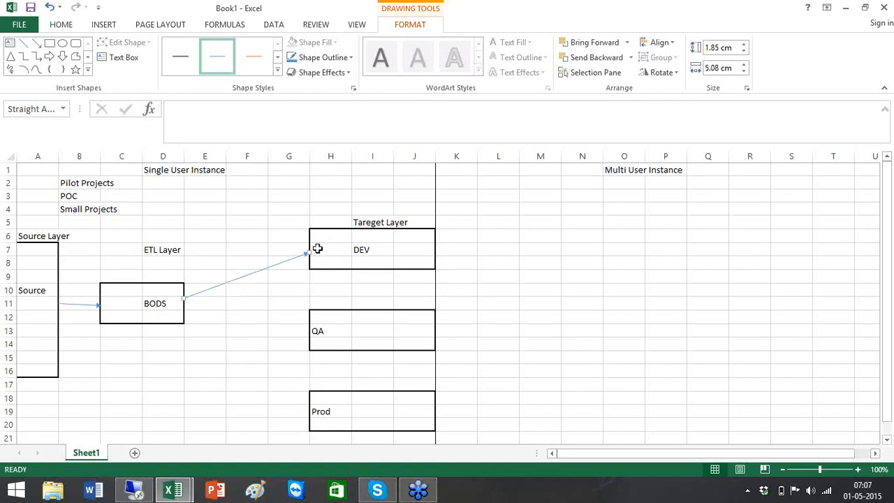
pyautogui.click(416, 236)
# Enter Ext / Load, Testing and Fix in J6:J8 inside the DEV box.
pyautogui.write('Est')
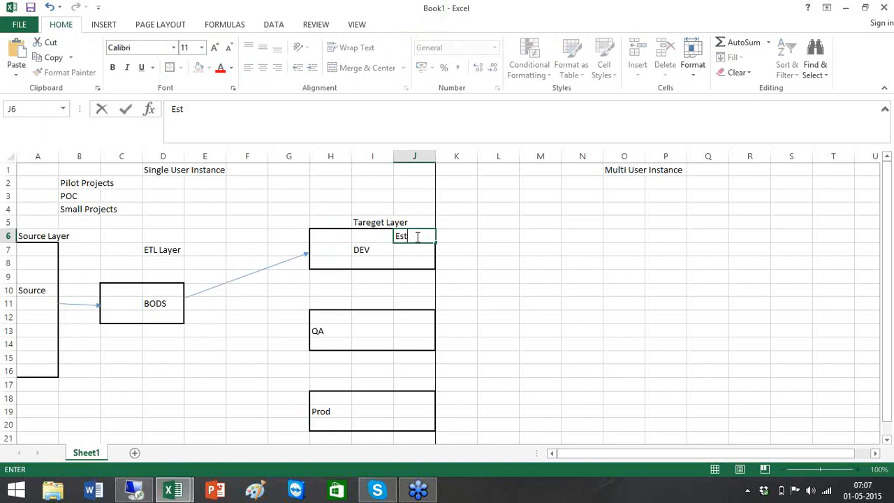
pyautogui.press('BackSpace')
pyautogui.write('Xt')
pyautogui.press('BackSpace')
pyautogui.press('BackSpace')
pyautogui.write('xt / Load')
pyautogui.press('Right')
pyautogui.press('Down')
pyautogui.press('Left')
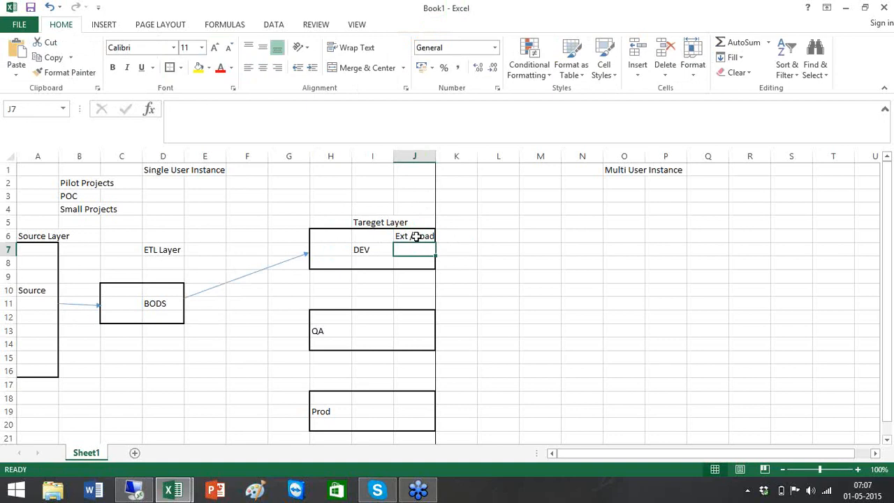
pyautogui.write('Testing')
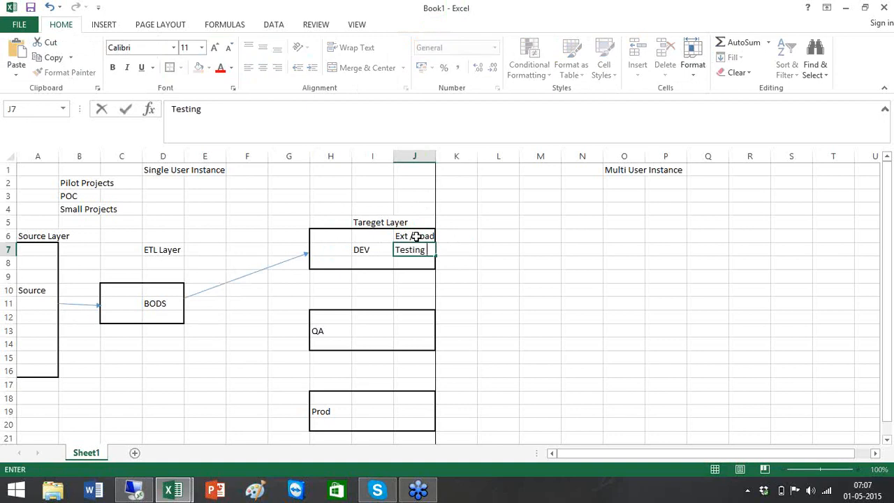
pyautogui.press('Return')
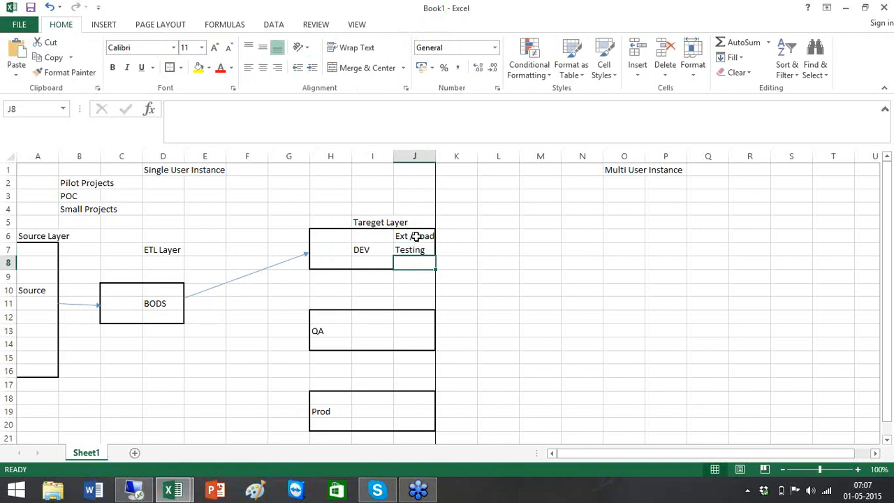
pyautogui.write('Fix')
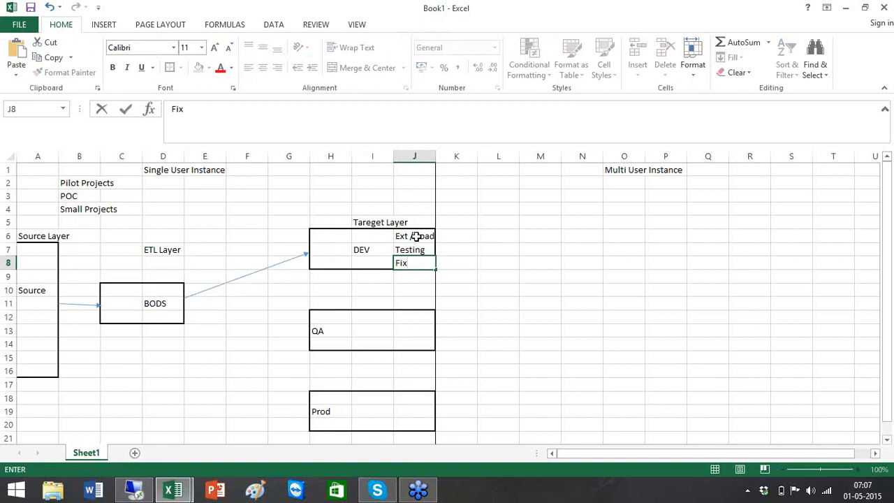
pyautogui.click(460, 264)
pyautogui.click(430, 264)
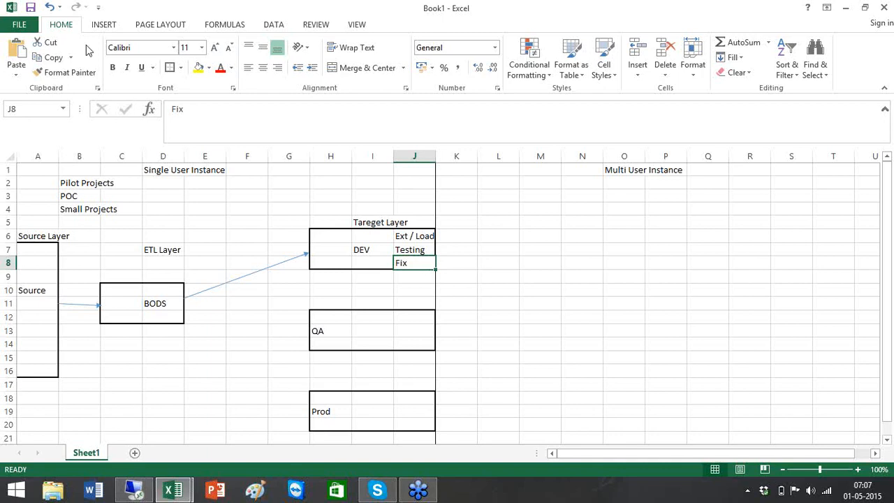
# Draw a line arrow from the BODS box's right edge to the QA box.
pyautogui.click(106, 26)
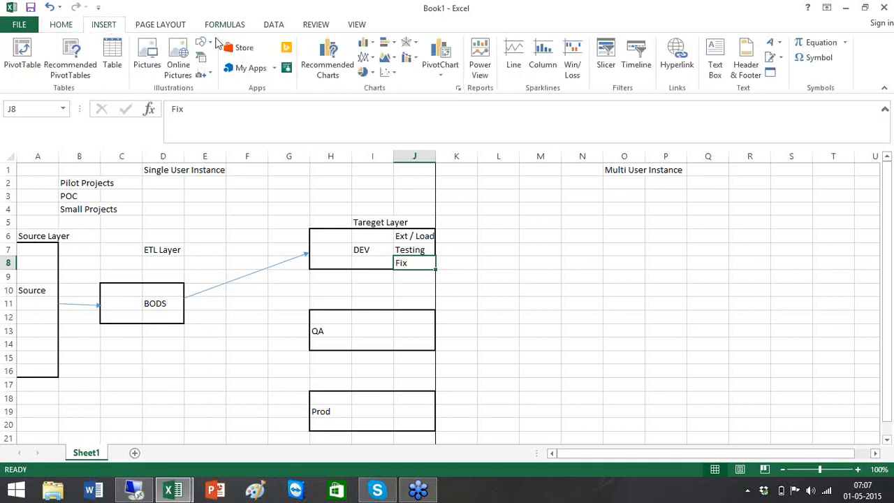
pyautogui.click(215, 44)
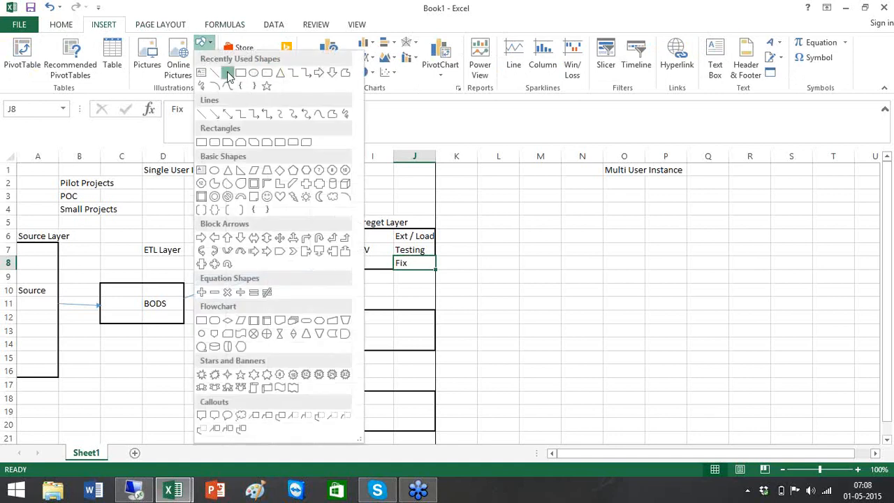
pyautogui.click(227, 74)
pyautogui.moveTo(185, 298); pyautogui.dragTo(308, 331)
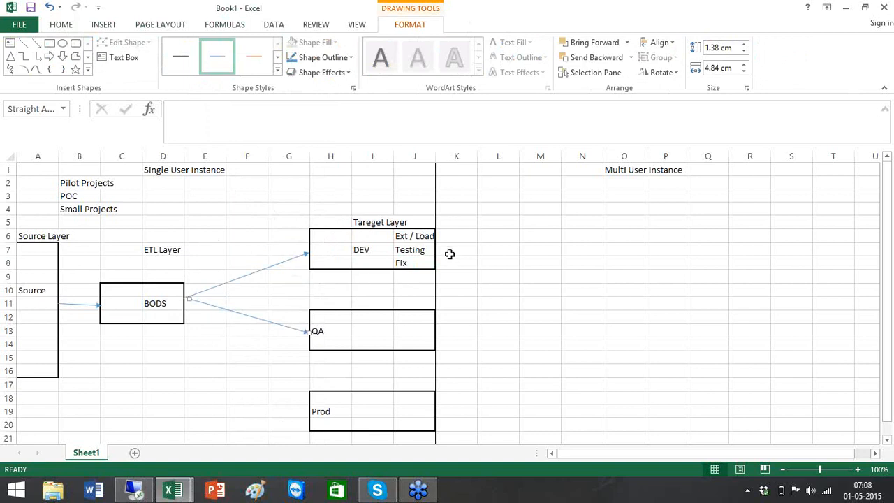
pyautogui.click(417, 265)
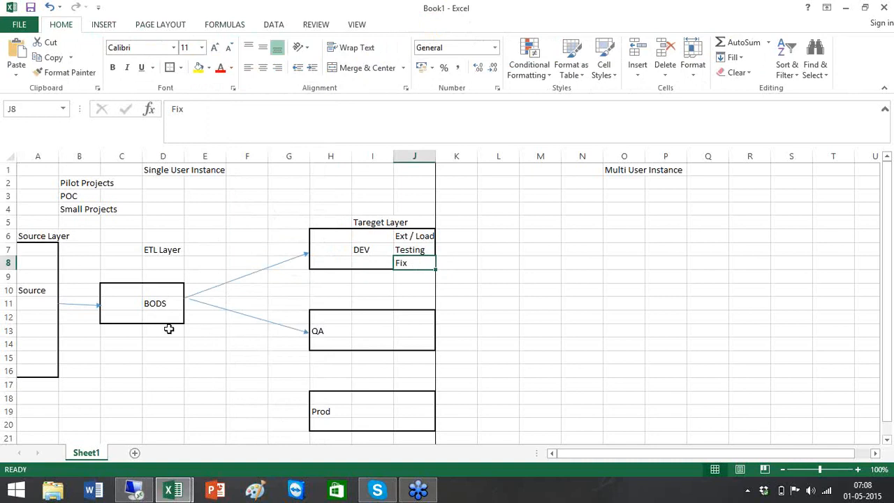
# Label the QA box with 'Data Owners / QA', 'Validate' and 'Defect 1000'.
pyautogui.click(368, 342)
pyautogui.click(366, 328)
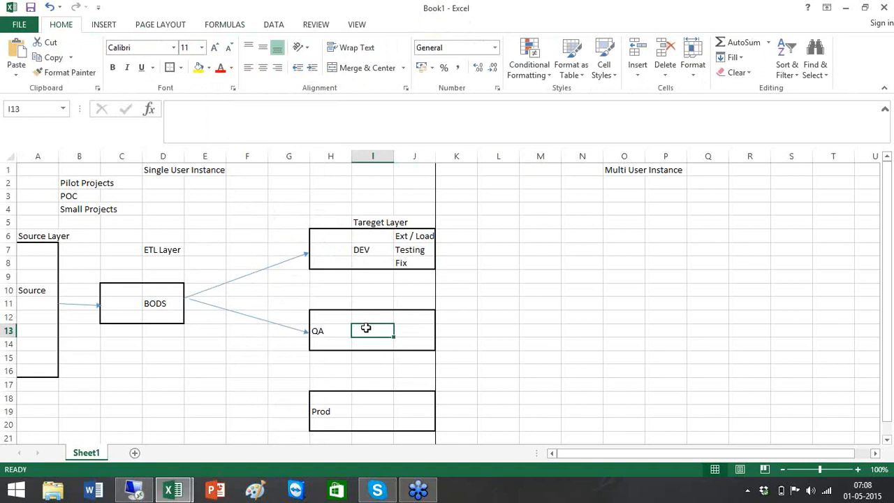
pyautogui.write('Data O')
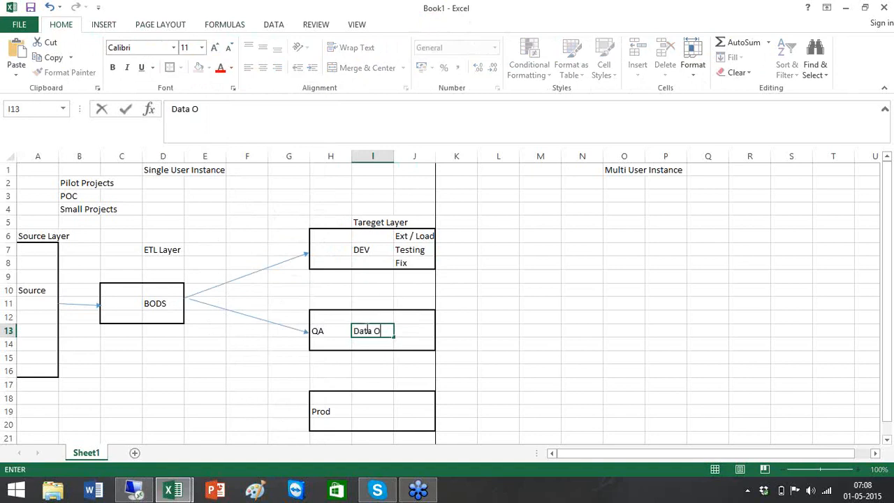
pyautogui.write('wners / Qa')
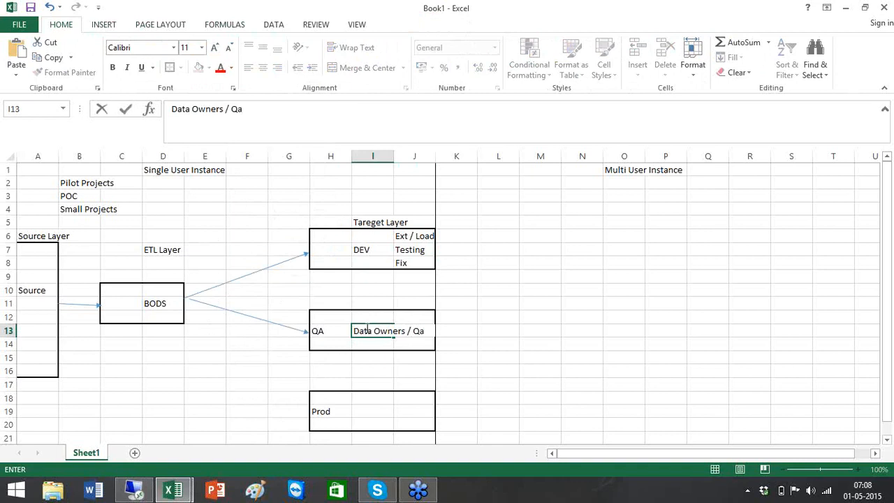
pyautogui.press('BackSpace')
pyautogui.write('A')
pyautogui.press('Return')
pyautogui.press('Left')
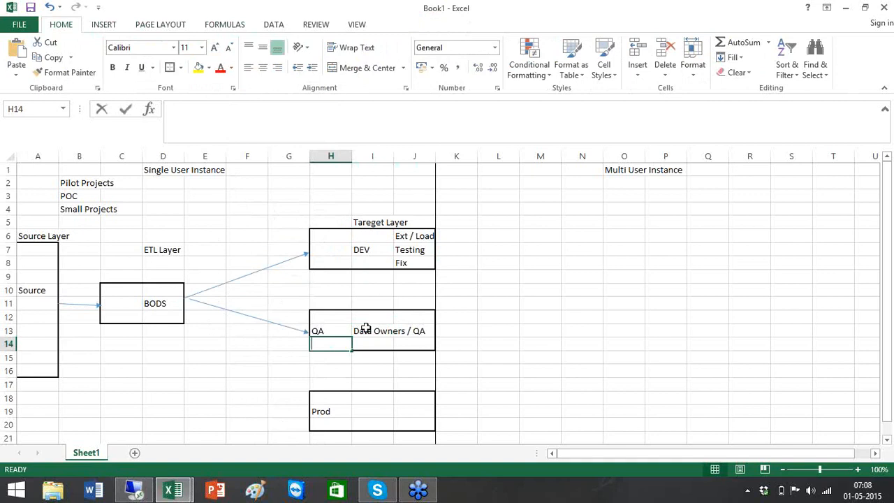
pyautogui.write('Validate')
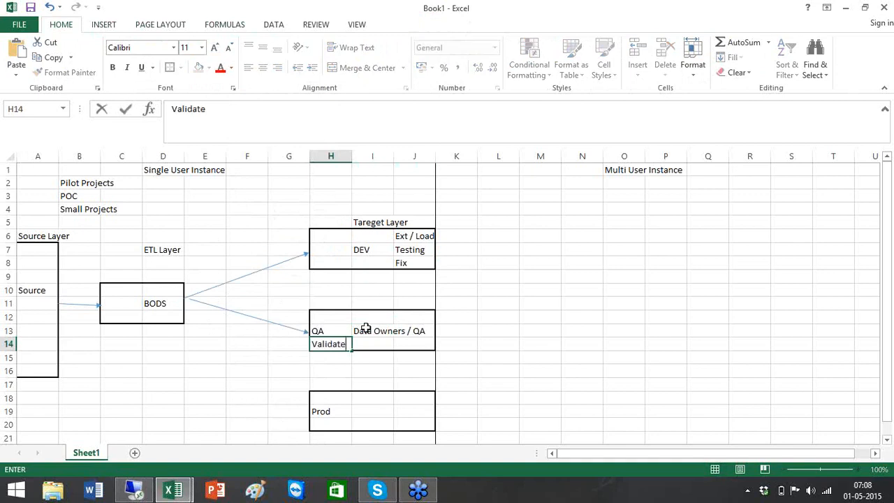
pyautogui.press('Tab')
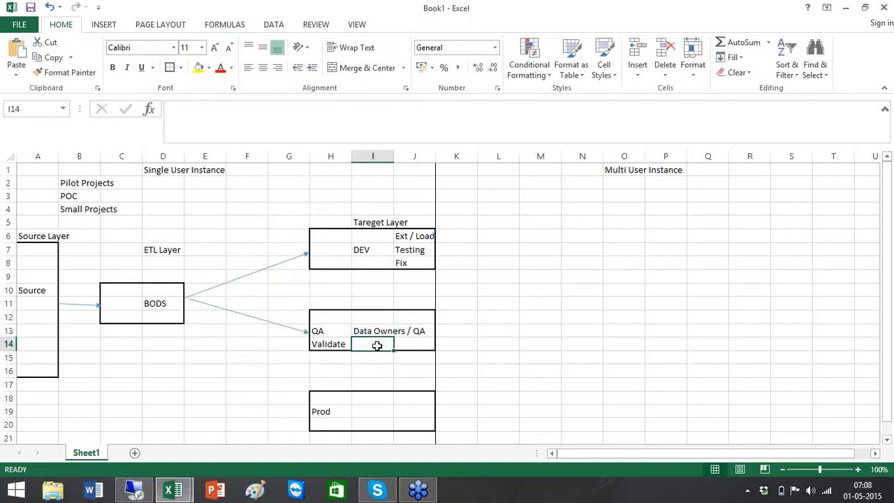
pyautogui.write('Defect')
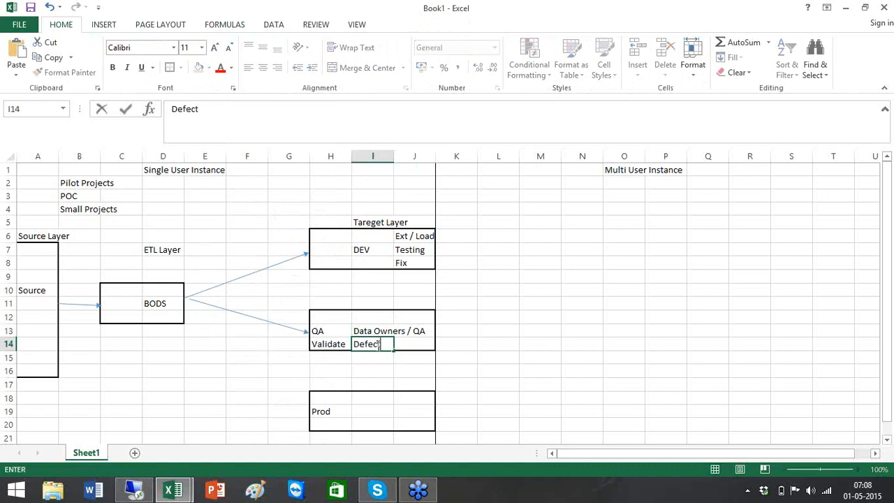
pyautogui.write(' 1000')
# Enter 1000 under BODS in D12 and in the DEV box at H6.
pyautogui.click(148, 320)
pyautogui.write('1000')
pyautogui.click(188, 328)
pyautogui.click(170, 315)
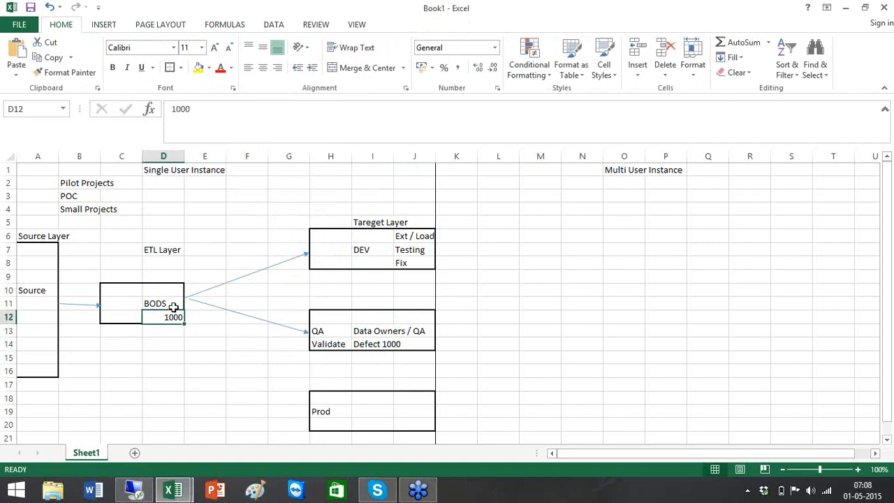
pyautogui.click(337, 240)
pyautogui.write('1000')
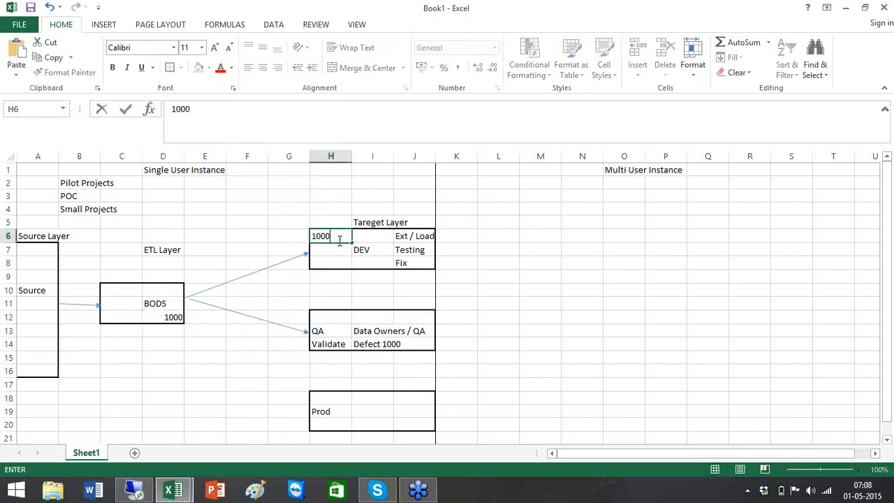
pyautogui.click(295, 244)
pyautogui.moveTo(359, 233); pyautogui.dragTo(342, 235)
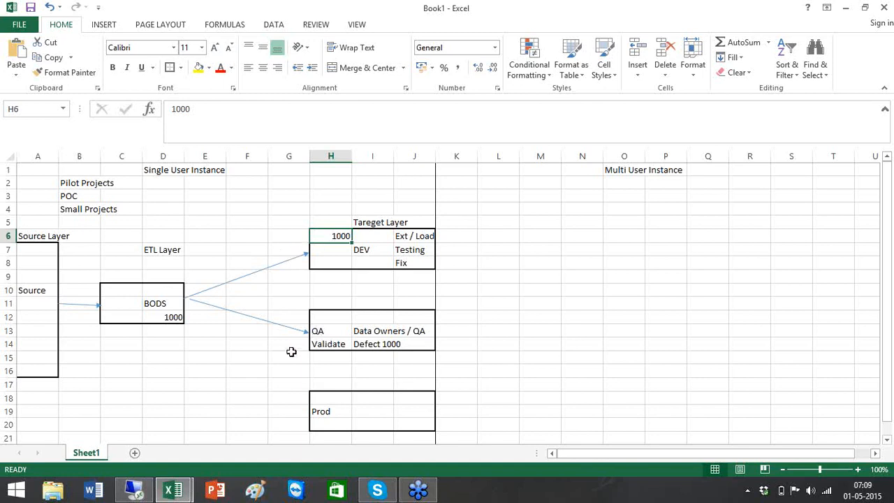
# Replace the 'Defect 1000' entry in the QA box with 'Sign off'.
pyautogui.click(328, 345)
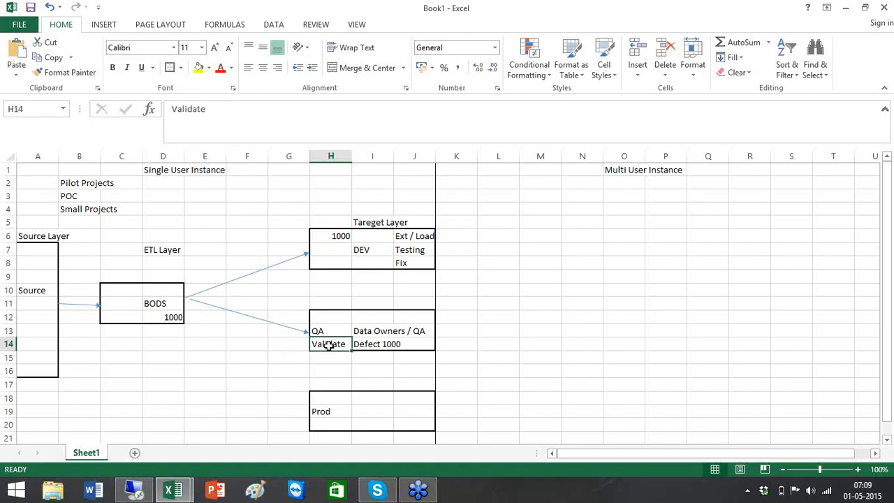
pyautogui.click(361, 344)
pyautogui.press('Delete')
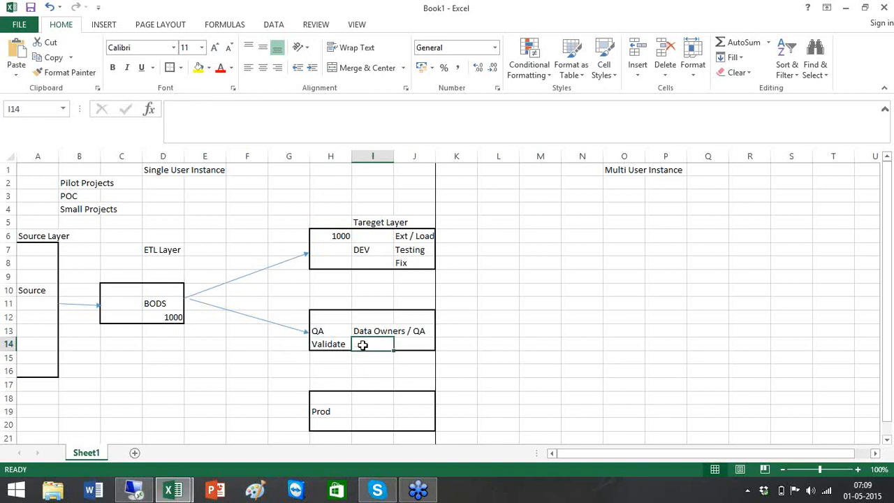
pyautogui.write('Sign')
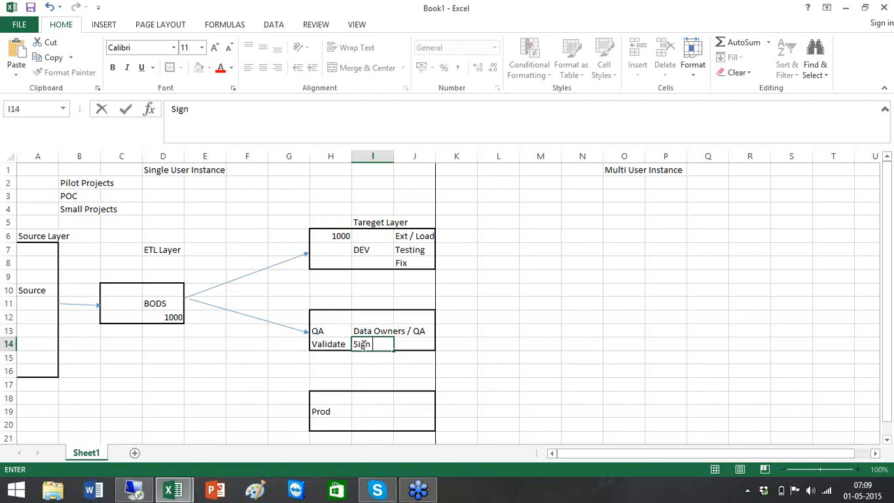
pyautogui.write(' off')
pyautogui.click(272, 369)
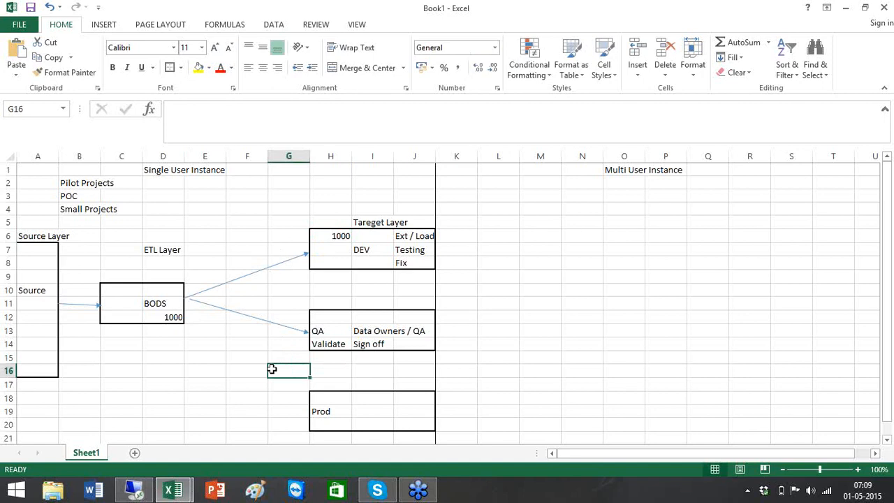
# Draw a line arrow from the BODS box down to the Prod box.
pyautogui.click(104, 26)
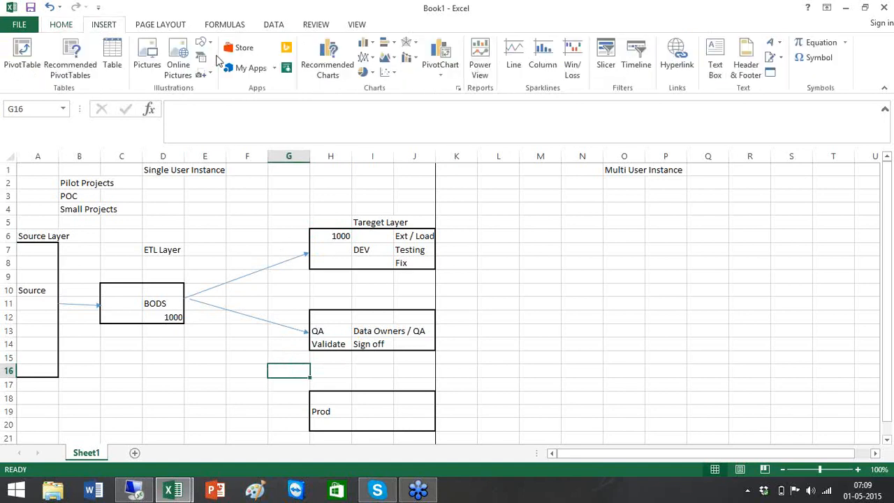
pyautogui.click(208, 44)
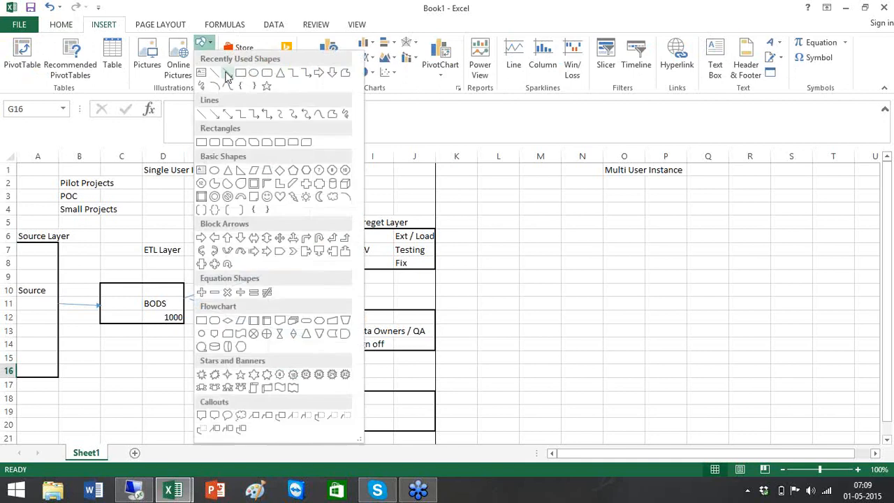
pyautogui.click(228, 72)
pyautogui.moveTo(187, 305); pyautogui.dragTo(306, 411)
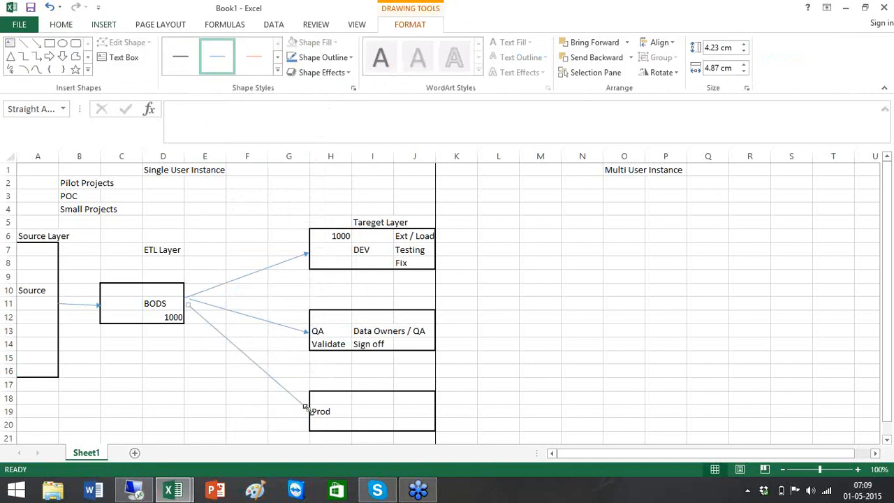
# Label the Prod box with 'Load' in I18 and 'Sign off' in I19.
pyautogui.click(379, 403)
pyautogui.write('Load')
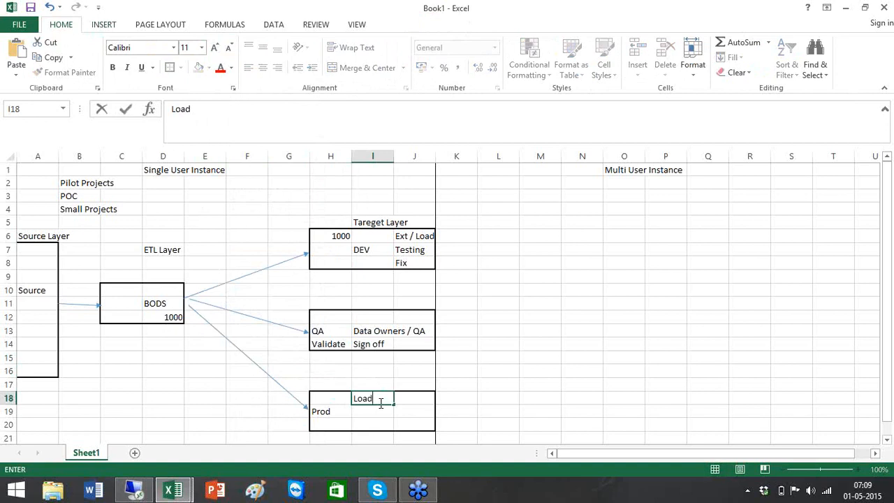
pyautogui.click(376, 408)
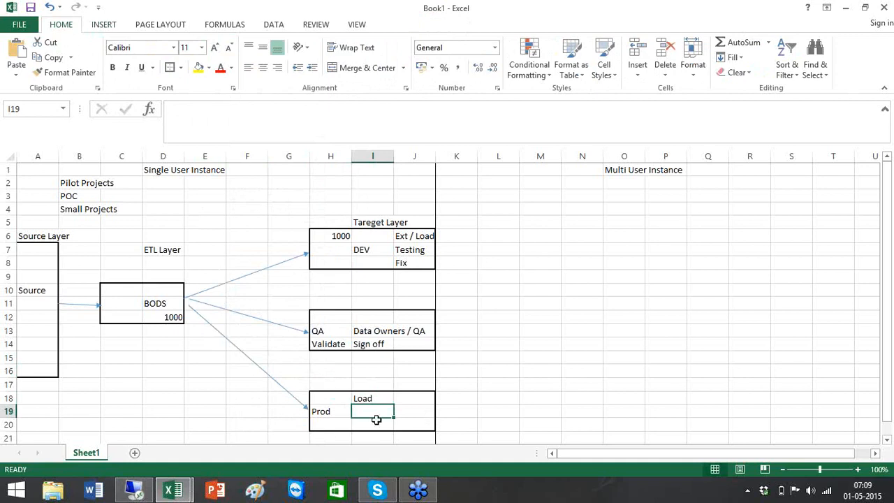
pyautogui.write('Sign off')
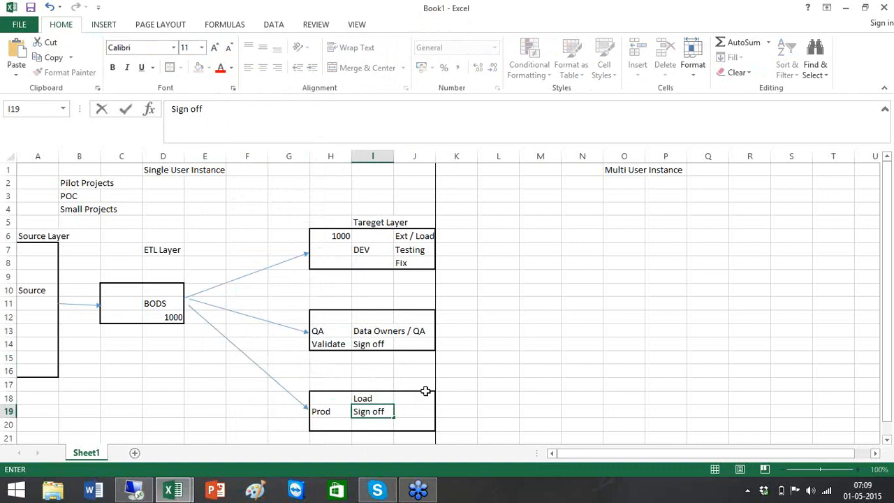
pyautogui.click(513, 369)
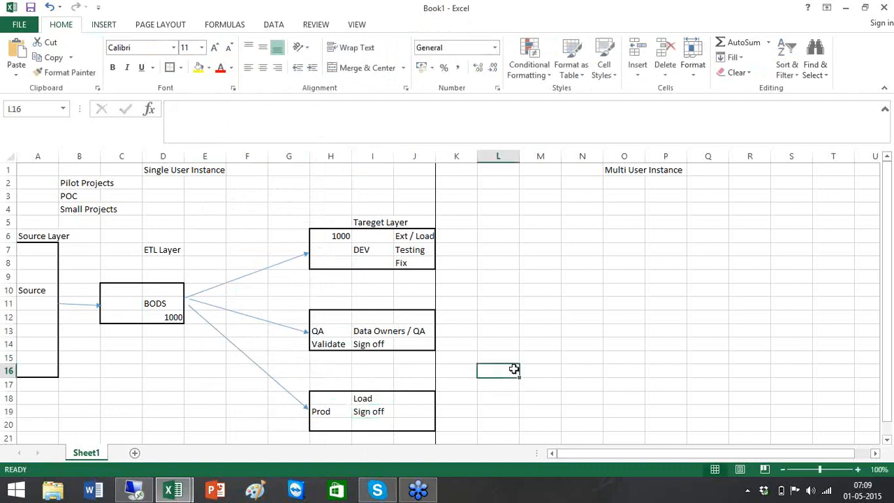
# Bold the D1 heading and add yellow-filled 'Data Store Config' and 'System Config' in D14:D15.
pyautogui.click(157, 170)
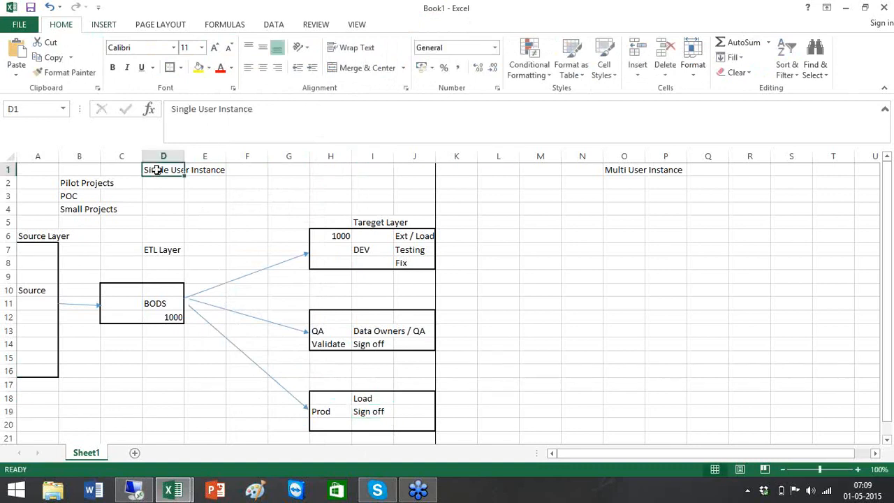
pyautogui.hotkey('ctrl', 'b')
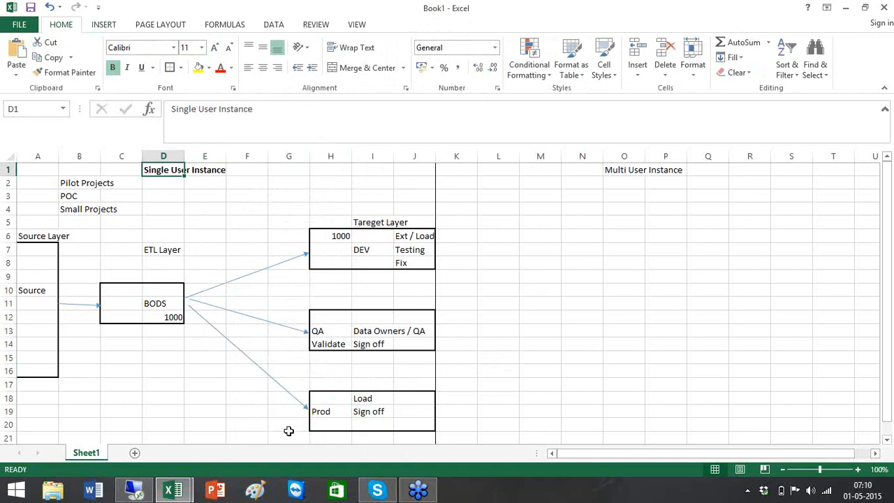
pyautogui.click(149, 347)
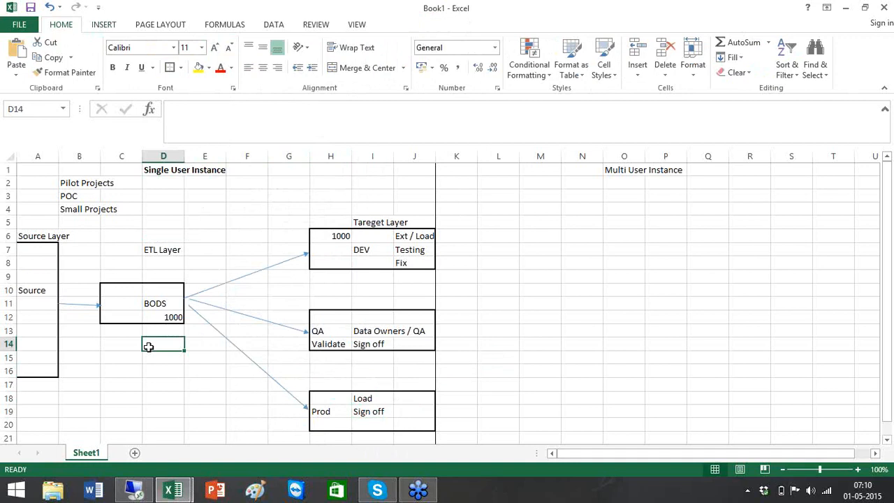
pyautogui.write('Data ')
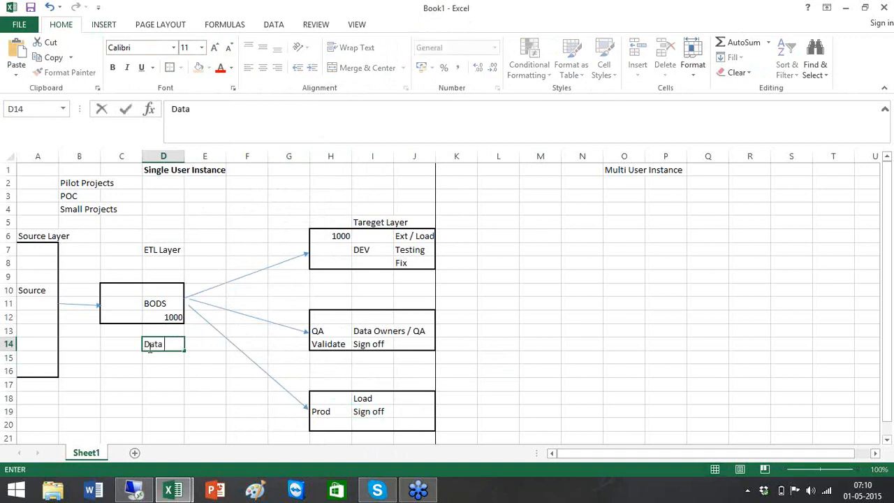
pyautogui.write('Store Config')
pyautogui.press('Return')
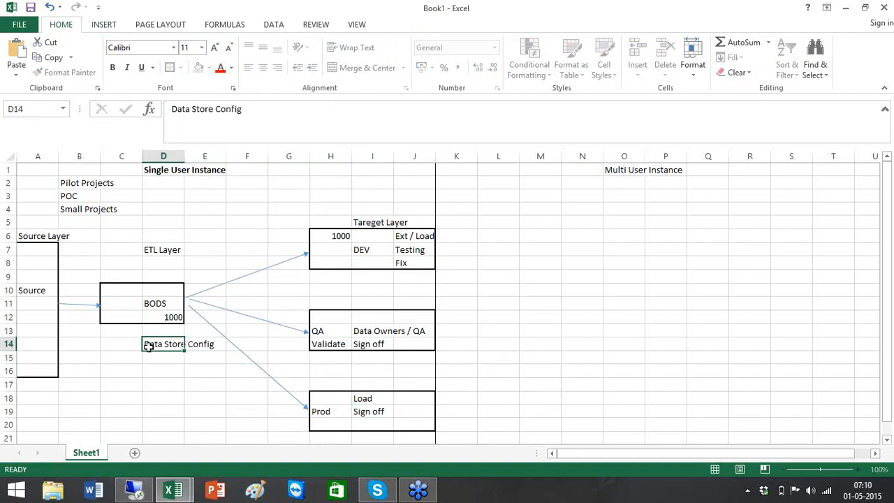
pyautogui.write('System Con')
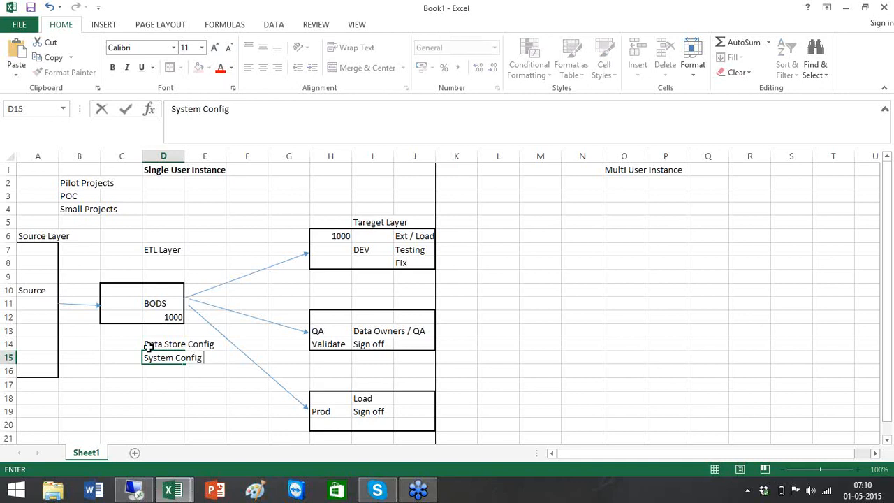
pyautogui.write('fig')
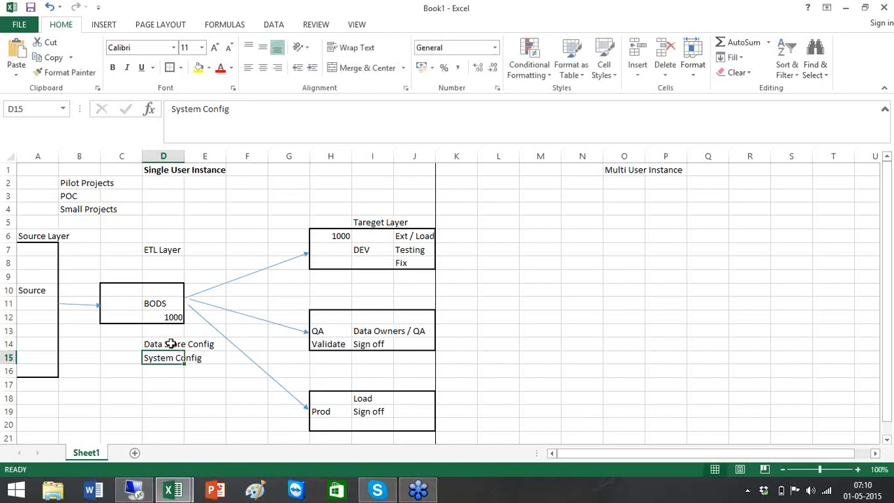
pyautogui.click(173, 343)
pyautogui.keyDown('shift'); pyautogui.click(178, 359); pyautogui.keyUp('shift')
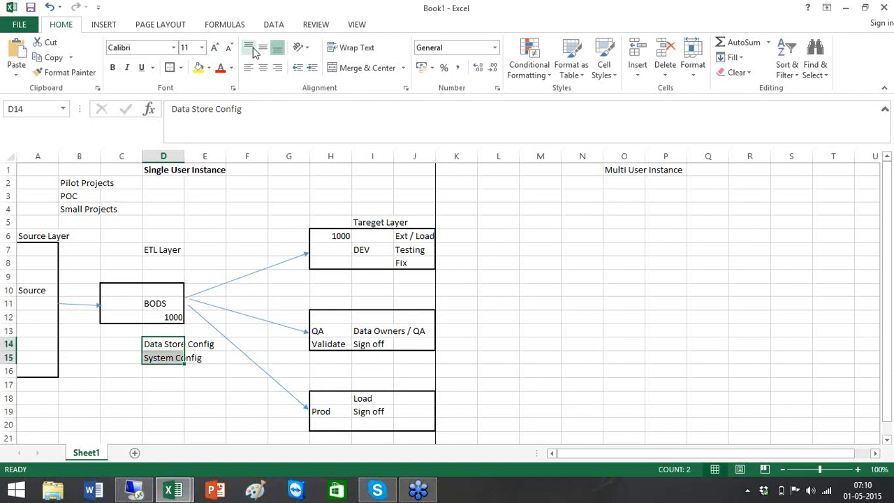
pyautogui.click(198, 67)
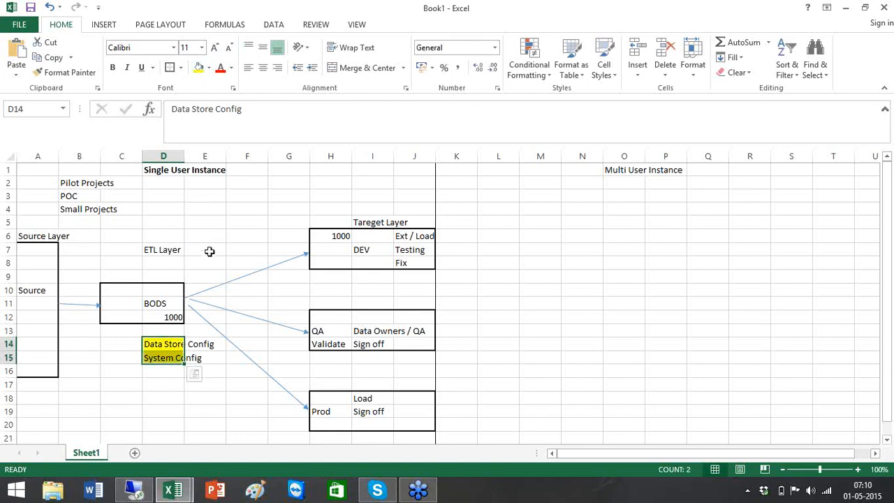
# Widen column D to fit its text, then undo the widening.
pyautogui.doubleClick(185, 155)
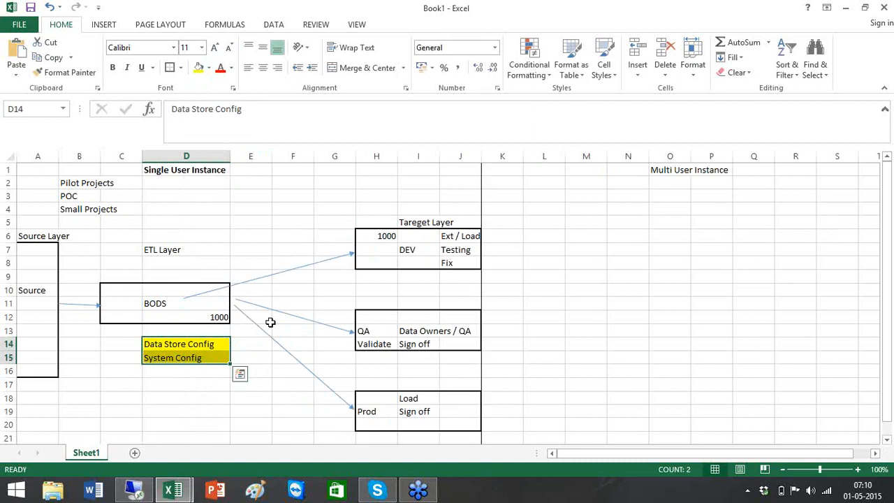
pyautogui.click(451, 249)
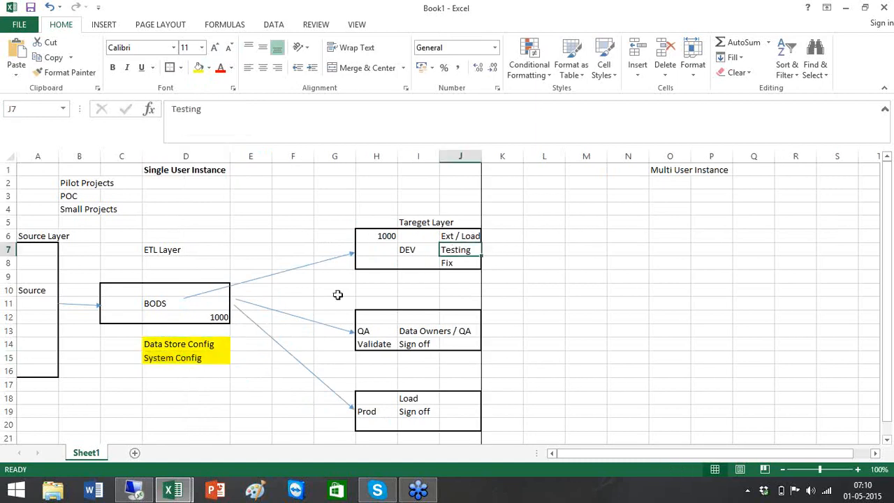
pyautogui.click(451, 344)
pyautogui.click(432, 422)
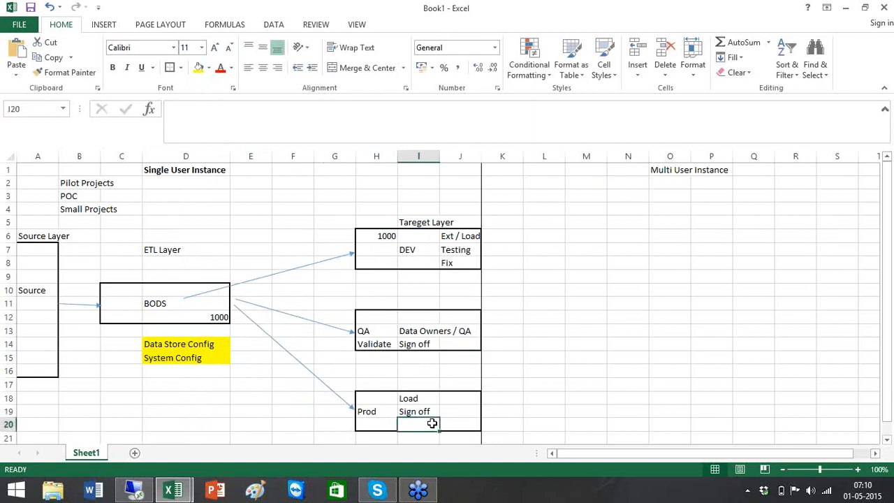
pyautogui.hotkey('ctrl', 'z')
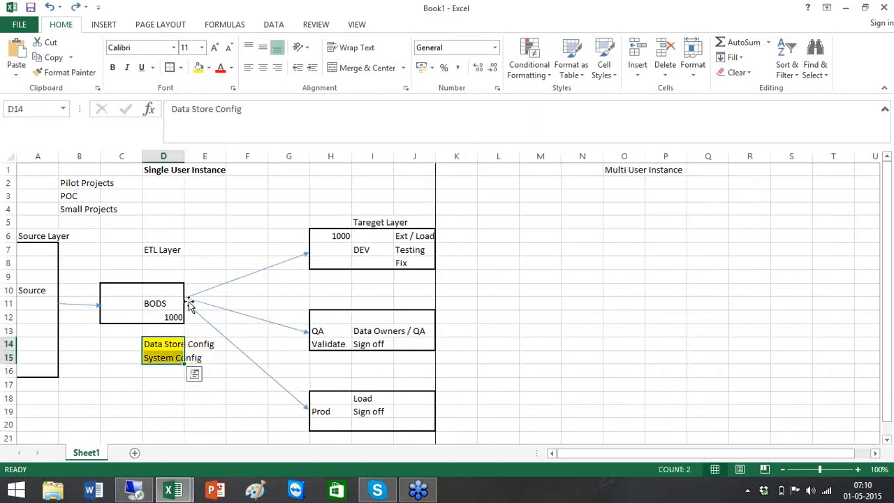
# Merge and center the Data Store Config label across D14:E15, accepting the data-loss warning.
pyautogui.click(244, 393)
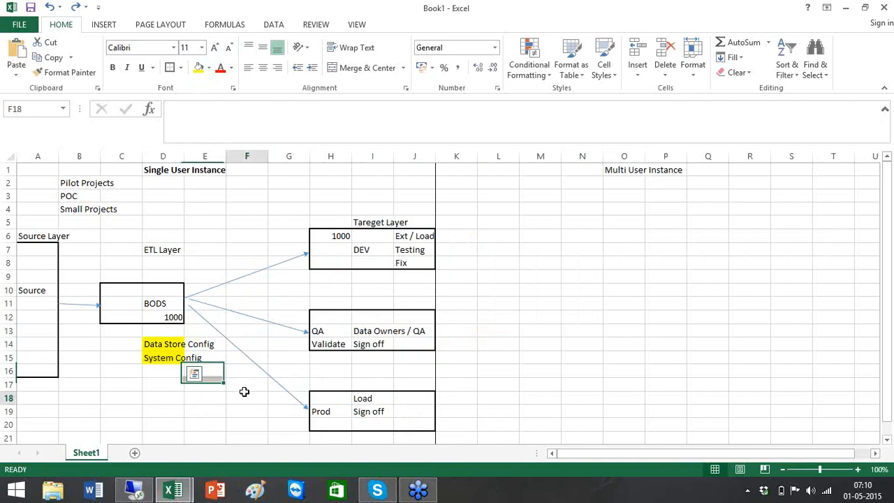
pyautogui.click(169, 342)
pyautogui.keyDown('shift'); pyautogui.click(202, 355); pyautogui.keyUp('shift')
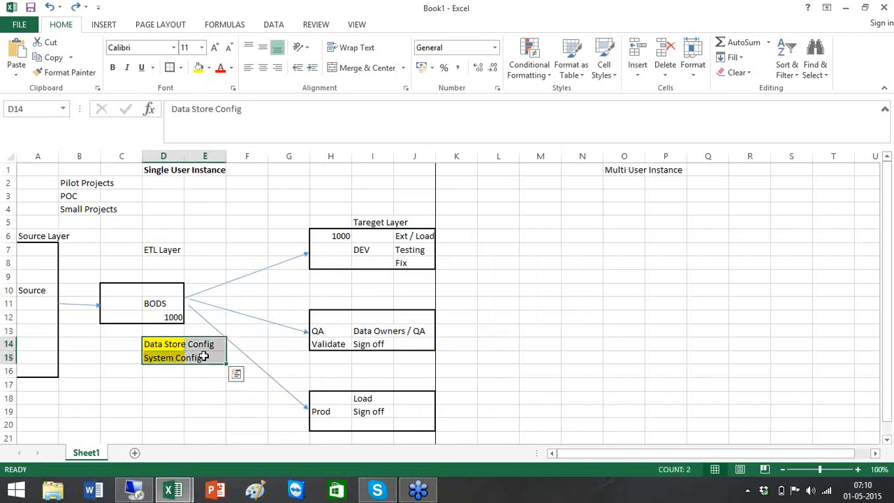
pyautogui.rightClick(202, 355)
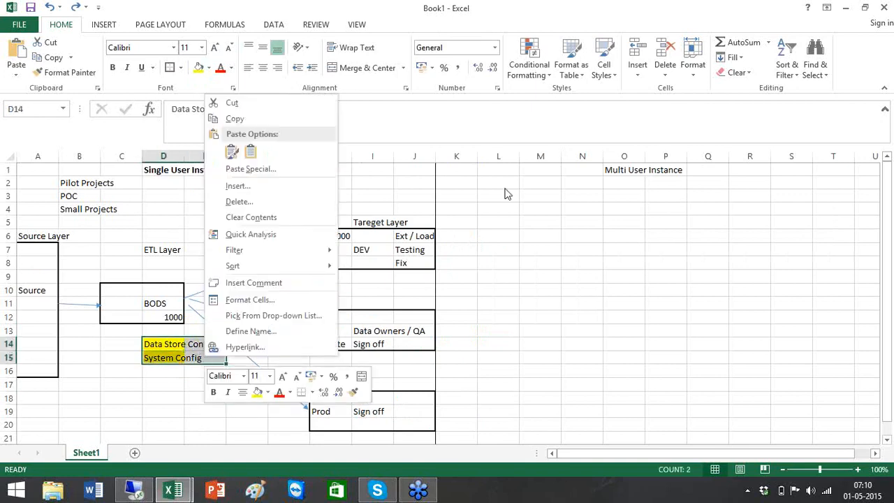
pyautogui.click(367, 68)
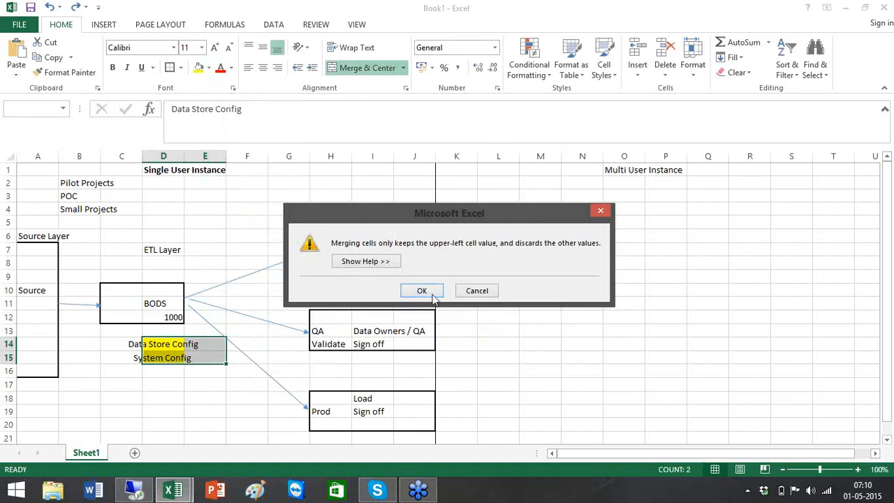
pyautogui.click(422, 290)
# Enter System Configs in D16 below the merged label.
pyautogui.click(202, 425)
pyautogui.click(180, 352)
pyautogui.doubleClick(172, 353)
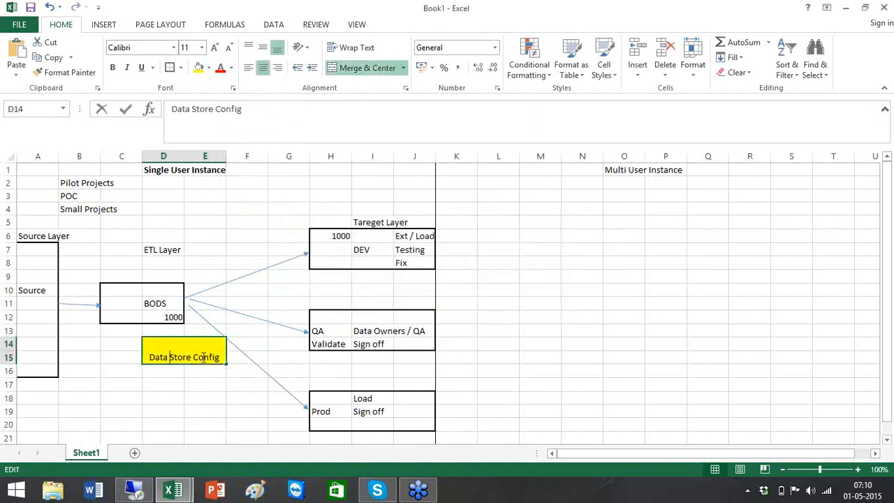
pyautogui.press('Return')
pyautogui.write('System Configs')
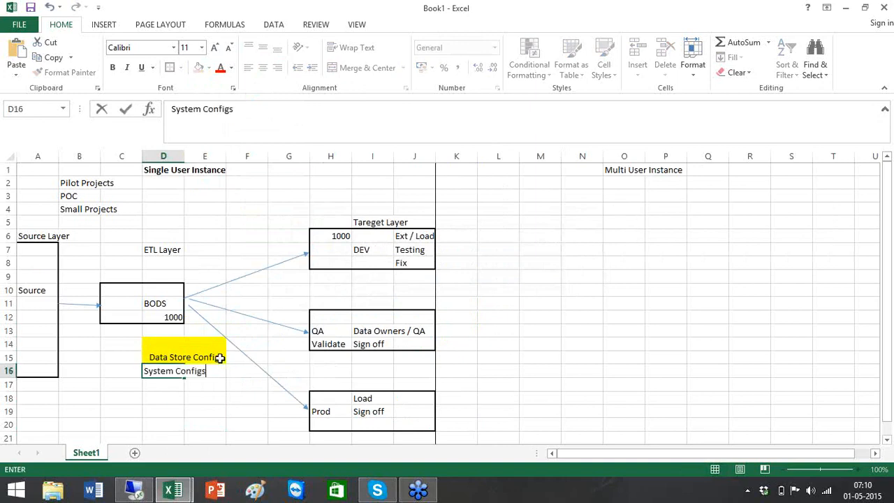
pyautogui.click(472, 344)
pyautogui.click(163, 374)
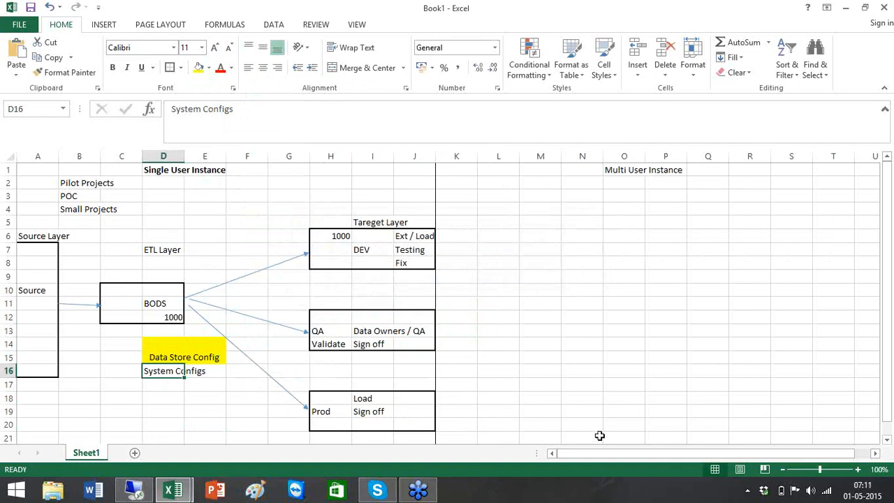
# Bold the Multi User Instance heading in O1.
pyautogui.click(620, 174)
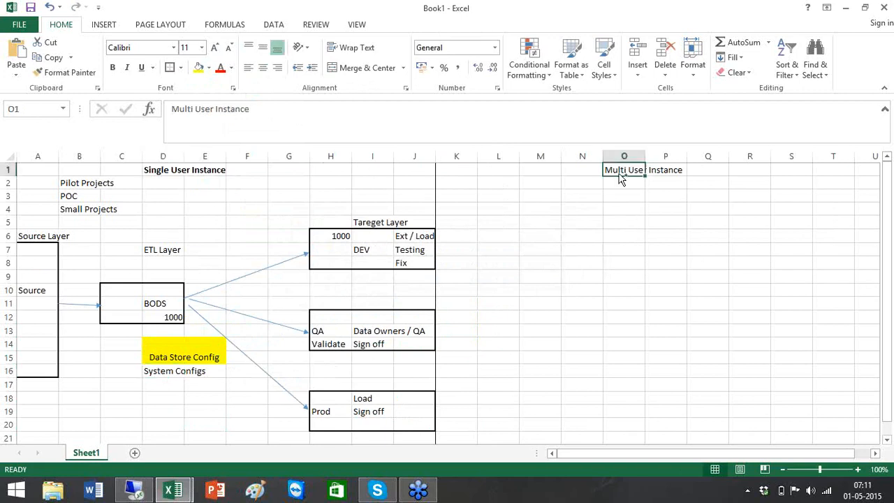
pyautogui.hotkey('ctrl', 'b')
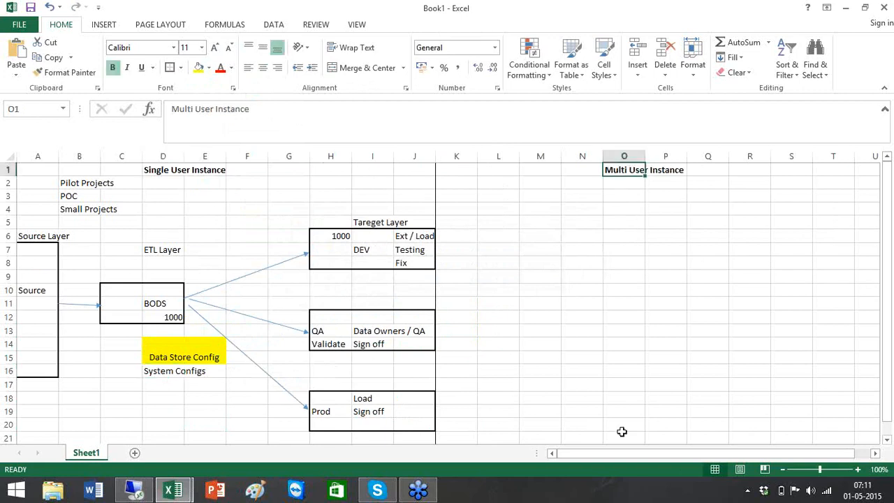
pyautogui.moveTo(641, 458); pyautogui.dragTo(690, 455)
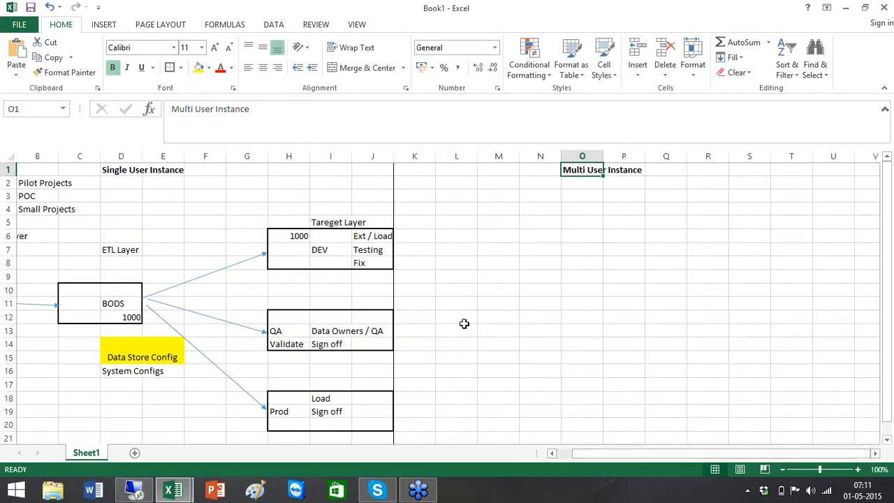
# Draw box borders around L12:M13, O14:O15, Q14:Q15, S14:S15 and U14:U15.
pyautogui.moveTo(463, 324); pyautogui.dragTo(487, 331)
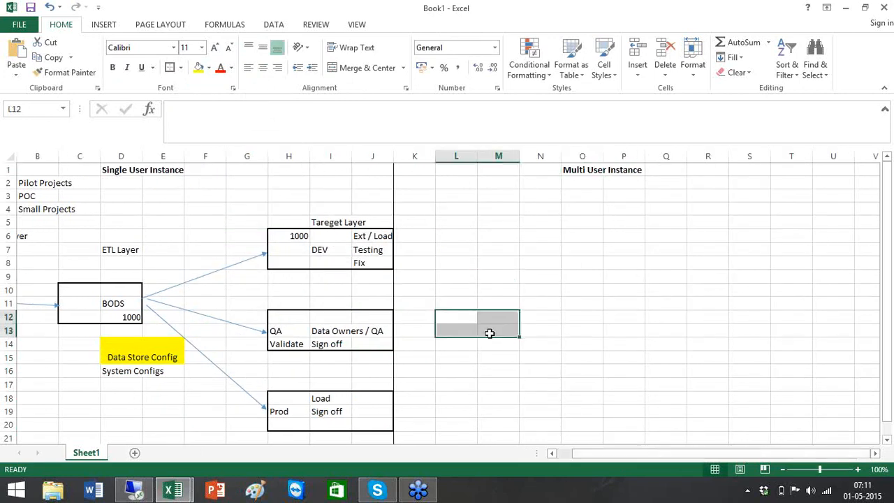
pyautogui.click(171, 69)
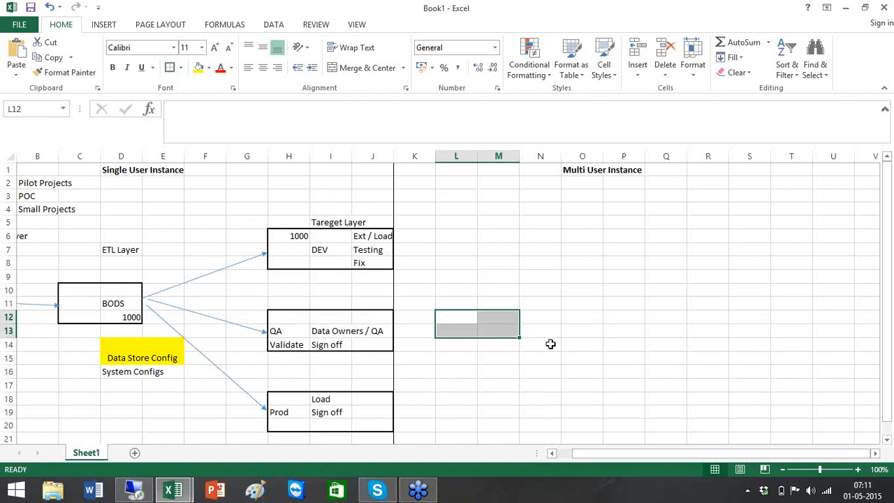
pyautogui.moveTo(566, 348); pyautogui.dragTo(591, 356)
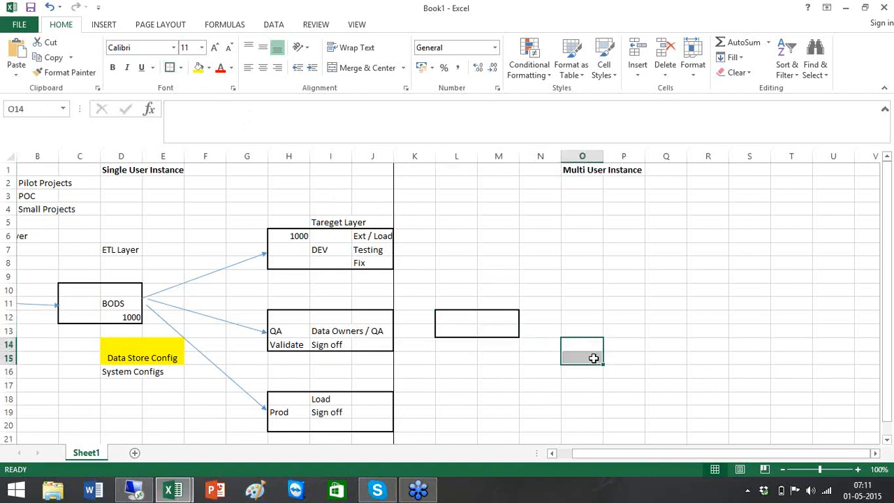
pyautogui.click(171, 69)
pyautogui.moveTo(649, 343); pyautogui.dragTo(675, 362)
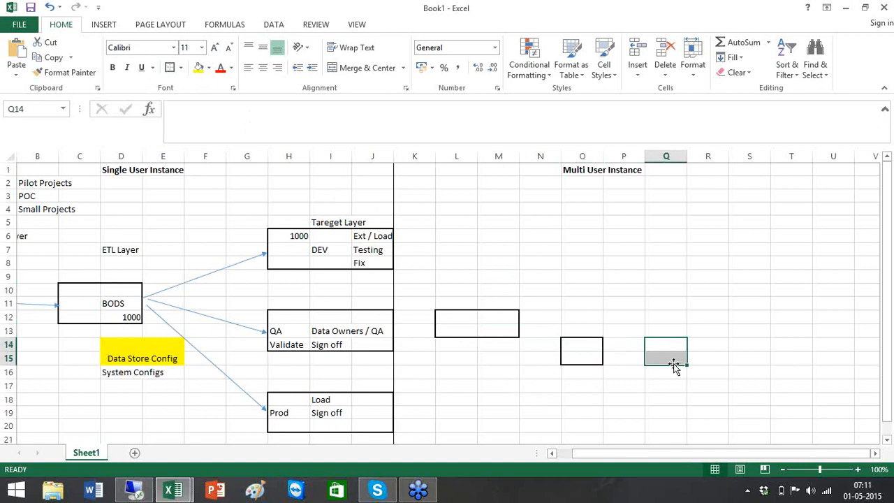
pyautogui.click(170, 67)
pyautogui.moveTo(744, 345); pyautogui.dragTo(750, 359)
pyautogui.click(170, 68)
pyautogui.moveTo(820, 339); pyautogui.dragTo(829, 359)
pyautogui.click(170, 67)
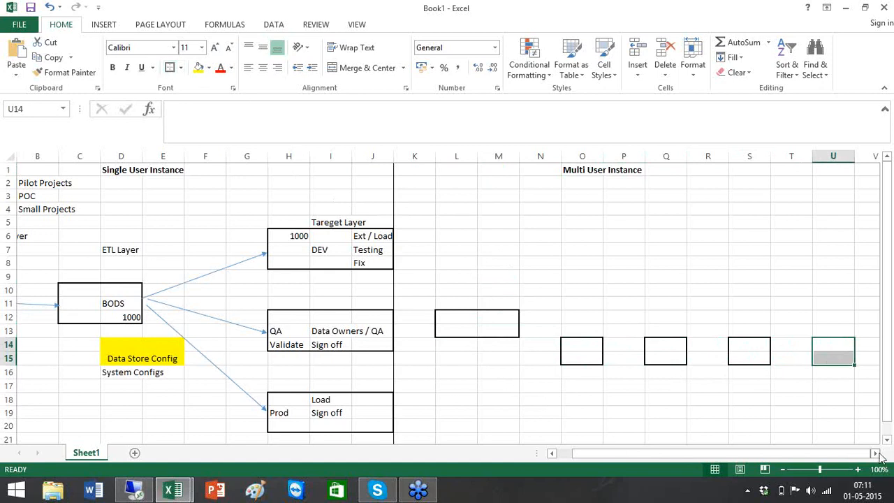
pyautogui.moveTo(877, 454); pyautogui.dragTo(876, 454)
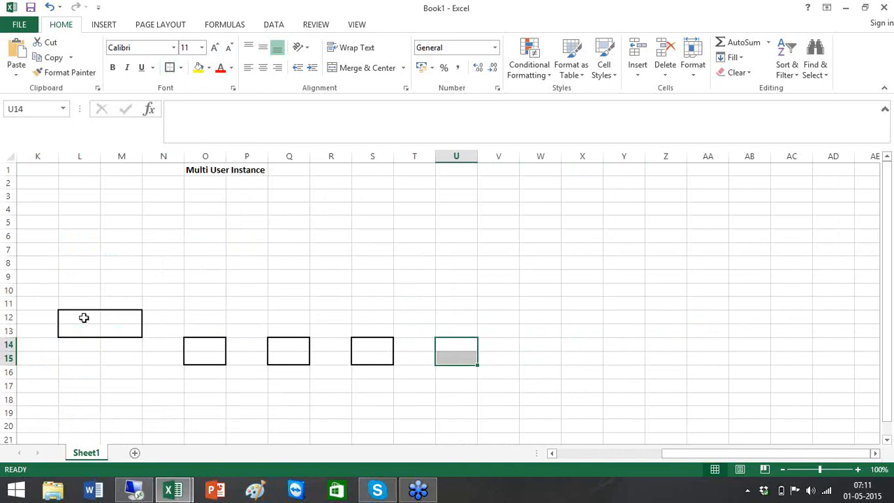
# Label the boxes D1, D2, D3 and T1 along row 16.
pyautogui.click(206, 376)
pyautogui.write('D1')
pyautogui.press('Tab')
pyautogui.press('Tab')
pyautogui.write('D2')
pyautogui.press('Tab')
pyautogui.press('Tab')
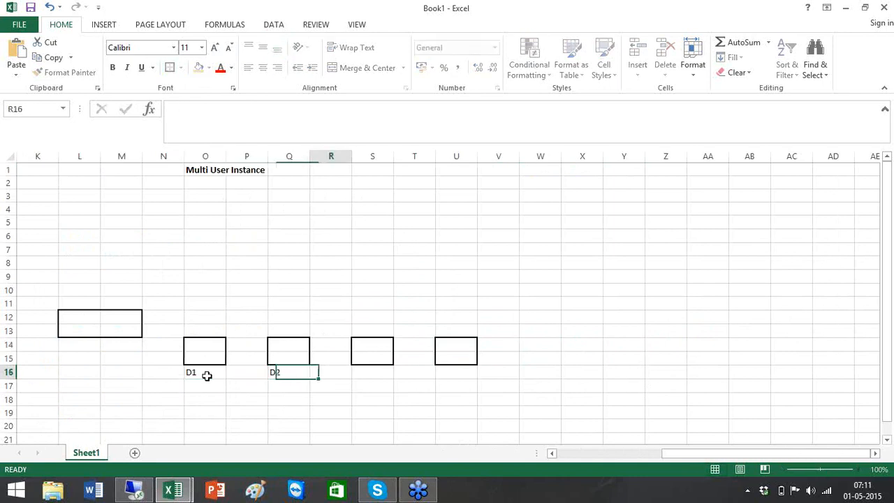
pyautogui.write('D3')
pyautogui.press('Tab')
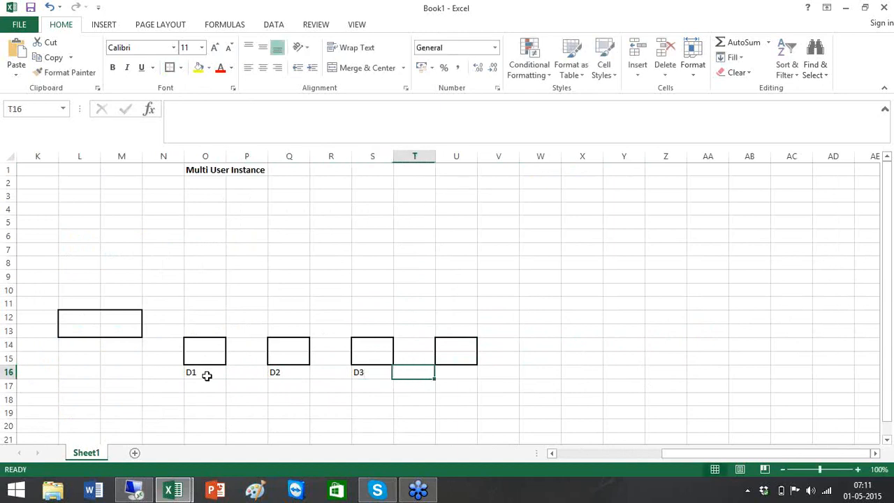
pyautogui.press('Tab')
pyautogui.write('T1')
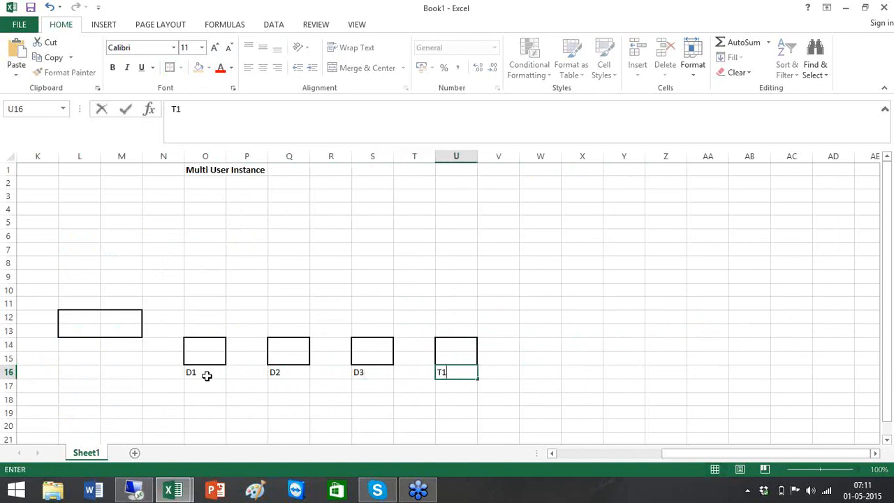
pyautogui.press('Tab')
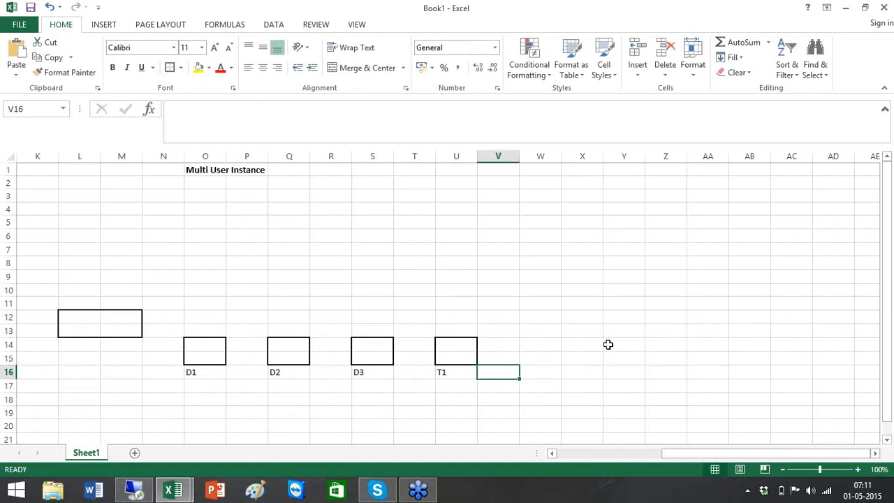
# Add a T2 box at W14:W15 and a wide Prod box bordered over Y14:AA15.
pyautogui.click(532, 342)
pyautogui.moveTo(532, 341); pyautogui.dragTo(543, 359)
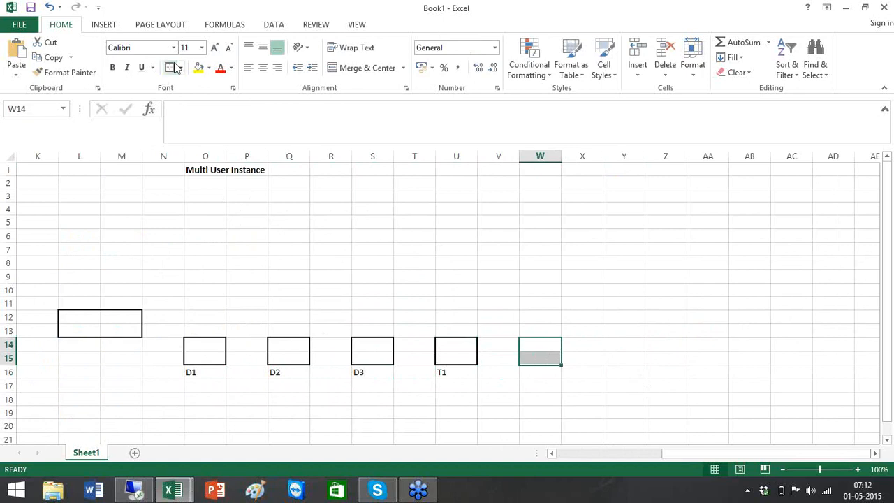
pyautogui.click(542, 372)
pyautogui.write('T2')
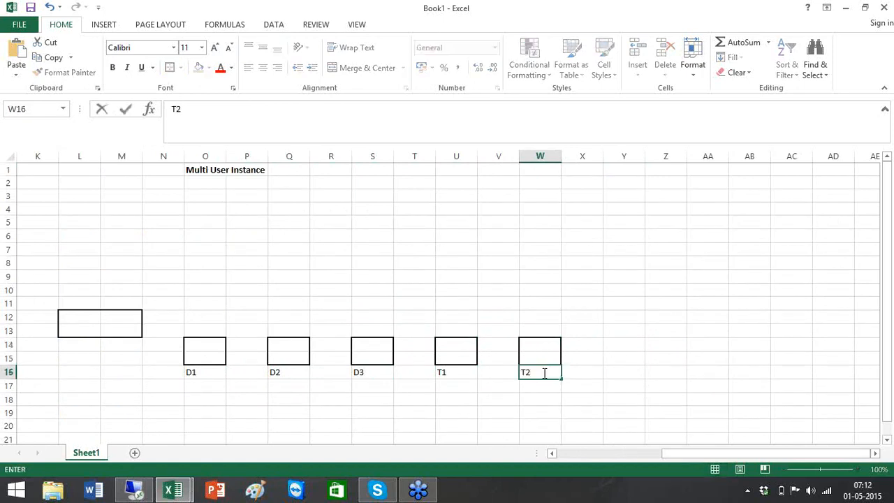
pyautogui.moveTo(640, 343); pyautogui.dragTo(702, 363)
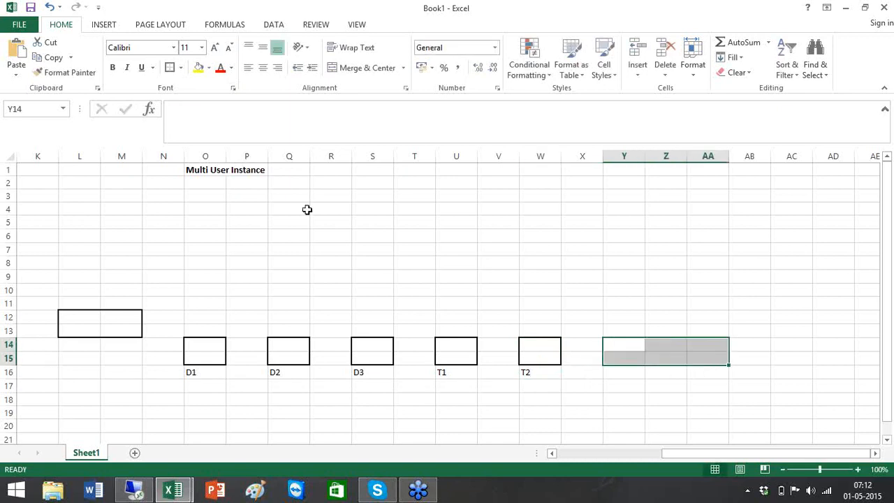
pyautogui.click(169, 68)
pyautogui.click(662, 370)
pyautogui.write('Prod')
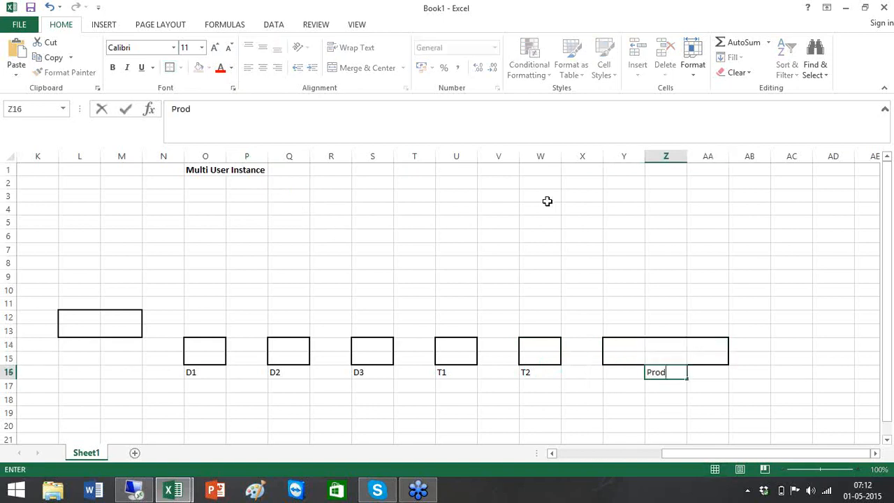
pyautogui.click(547, 201)
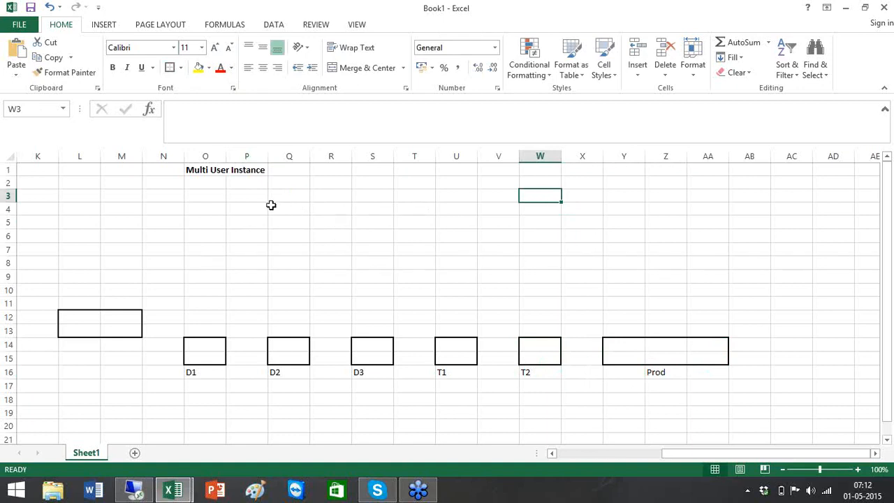
pyautogui.click(194, 185)
# Add a right-edge divider line to O2:S18, then select the T2:W18 and X2:AA17 ranges.
pyautogui.keyDown('shift'); pyautogui.click(373, 402); pyautogui.keyUp('shift')
pyautogui.click(180, 67)
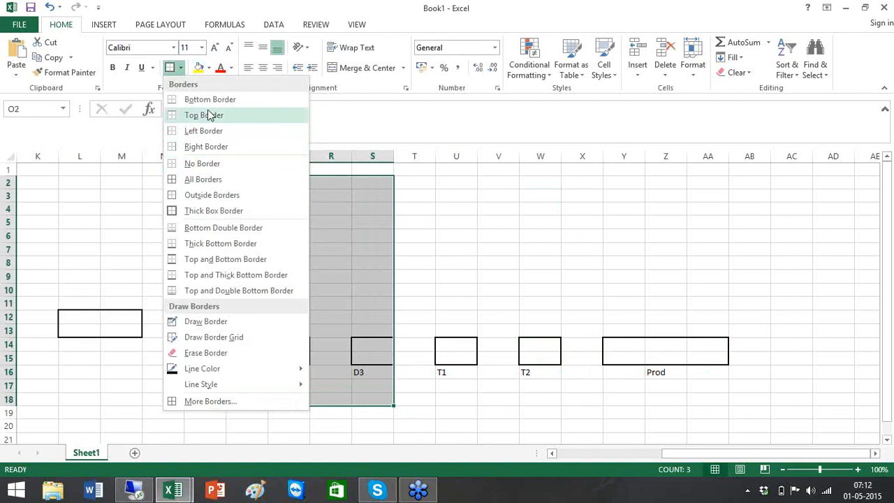
pyautogui.click(206, 147)
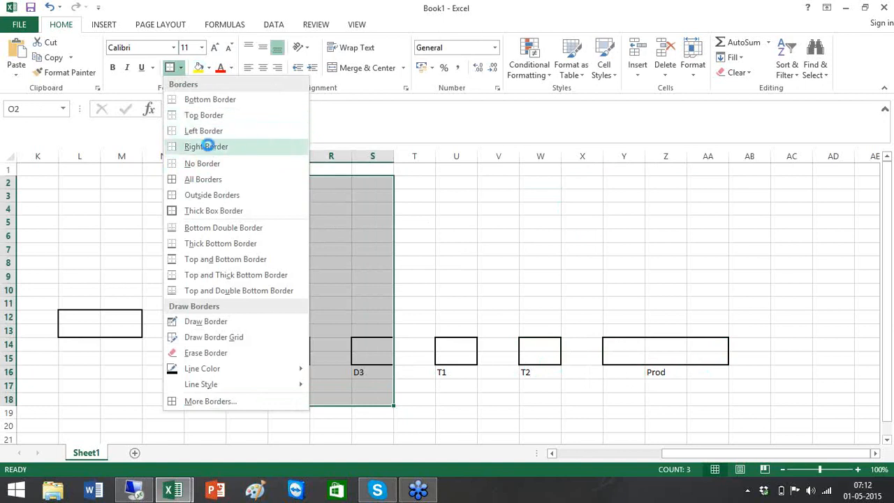
pyautogui.click(573, 223)
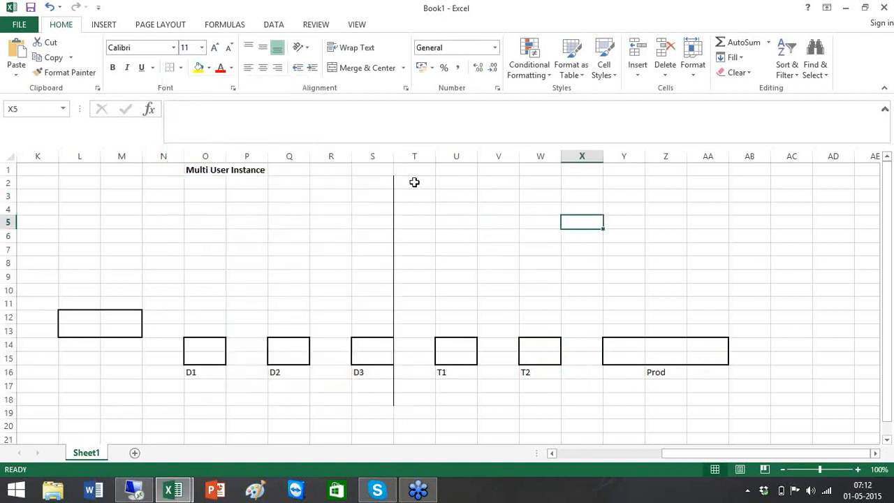
pyautogui.click(414, 182)
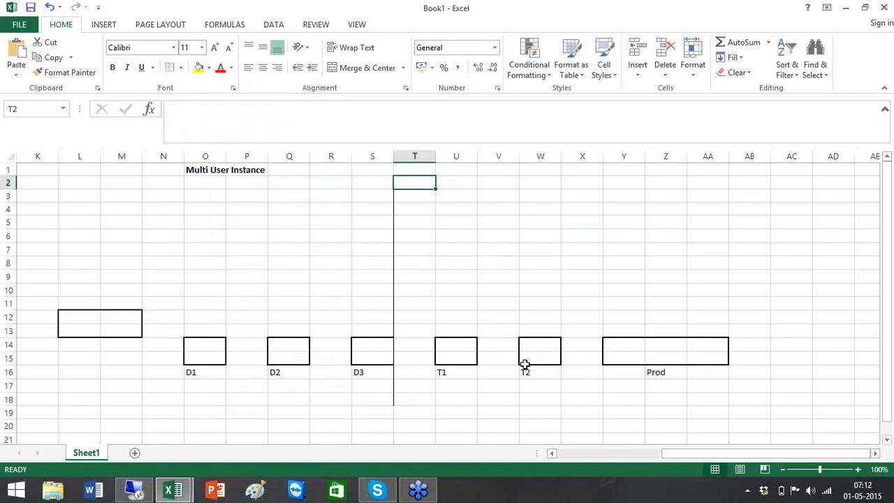
pyautogui.keyDown('shift'); pyautogui.click(552, 397); pyautogui.keyUp('shift')
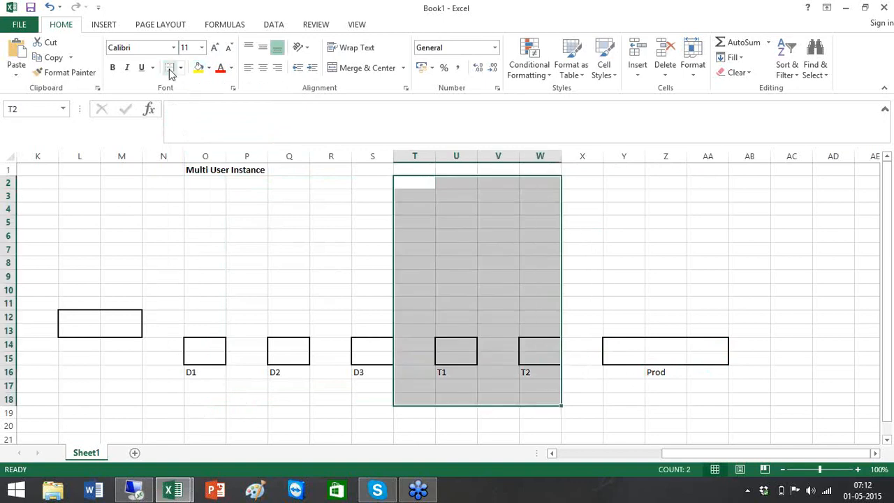
pyautogui.click(580, 187)
pyautogui.keyDown('shift'); pyautogui.click(724, 386); pyautogui.keyUp('shift')
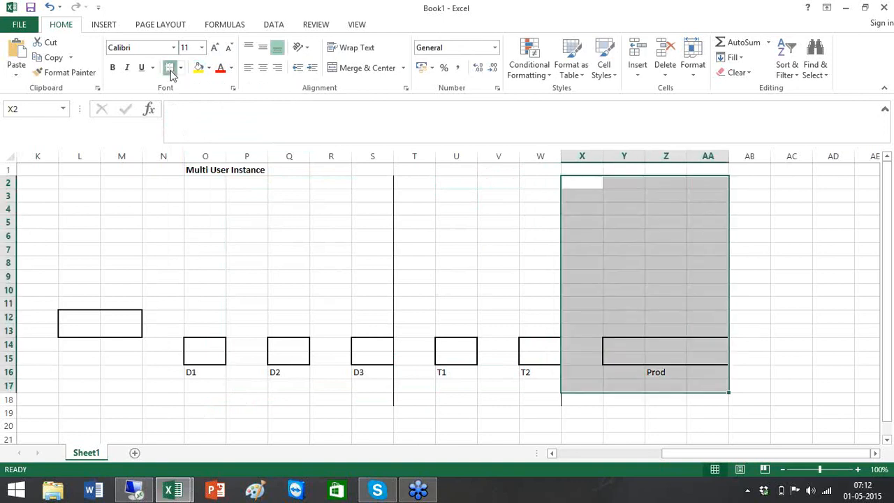
# Type the headings DEV in P3, QA in U3 and PROD in Z3.
pyautogui.click(250, 199)
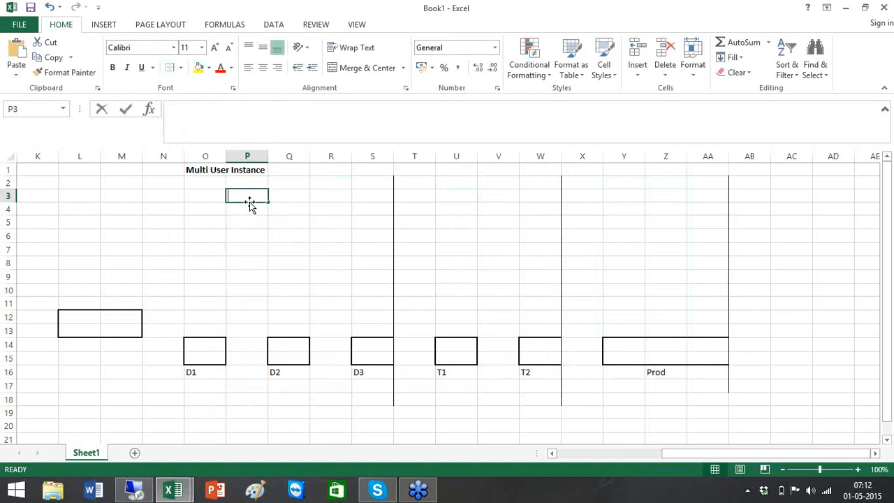
pyautogui.write('DEV')
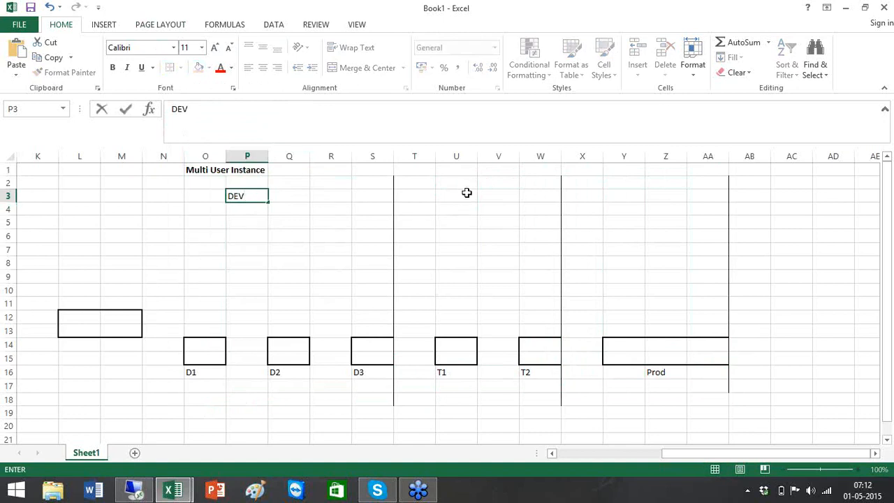
pyautogui.click(465, 193)
pyautogui.write('QA')
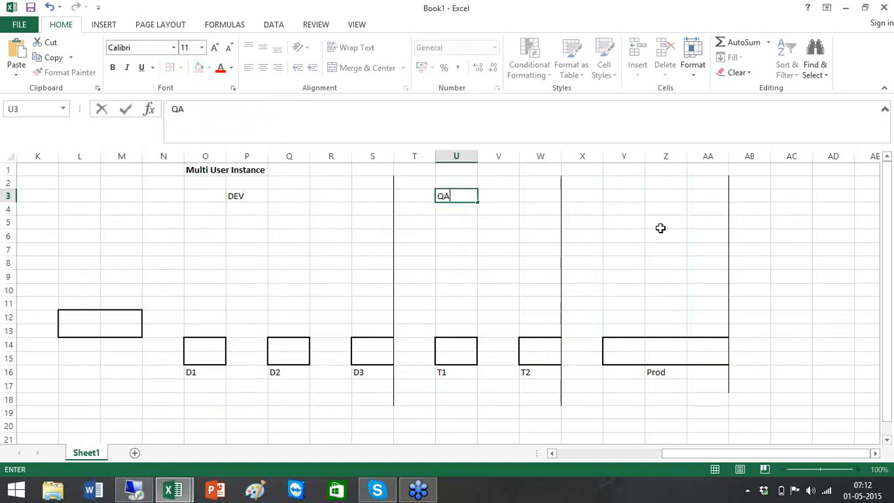
pyautogui.click(655, 199)
pyautogui.write('PROD')
pyautogui.click(485, 235)
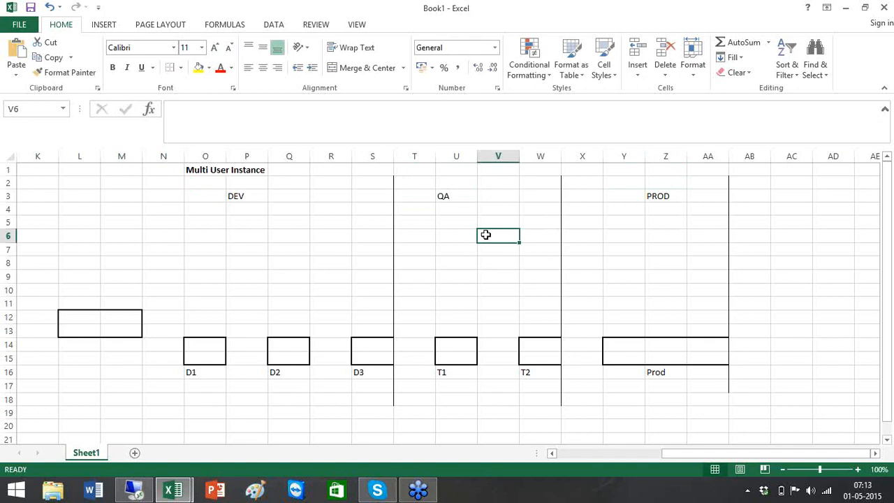
# Enter Admin in L12, then Ap, AR and GL in O18, Q18 and S18.
pyautogui.click(88, 318)
pyautogui.write('Admin')
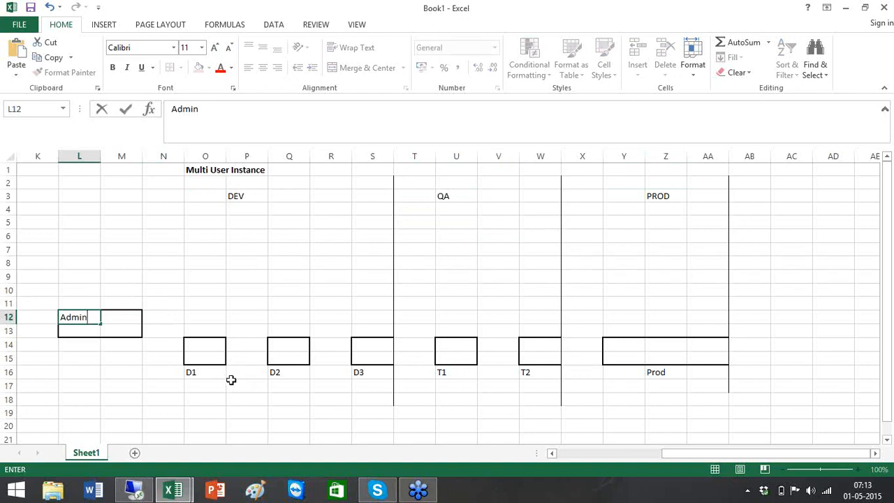
pyautogui.moveTo(193, 395); pyautogui.dragTo(195, 398)
pyautogui.write('Ap')
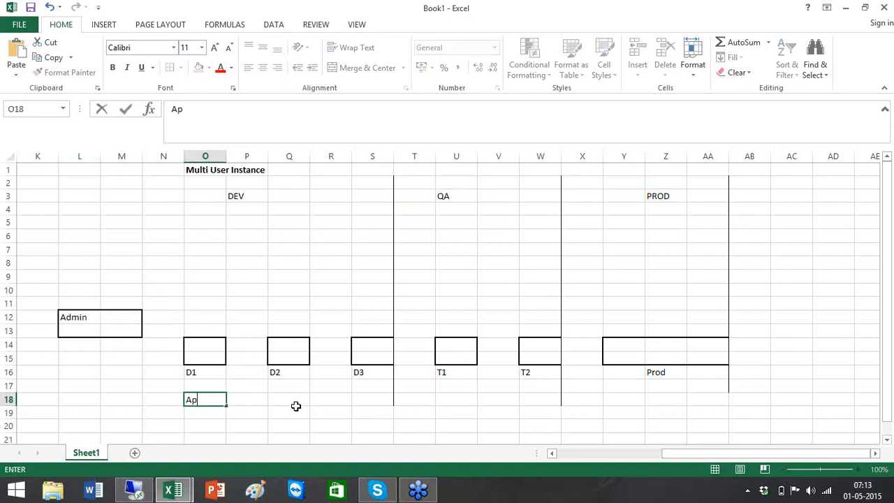
pyautogui.click(296, 407)
pyautogui.click(291, 397)
pyautogui.write('AR')
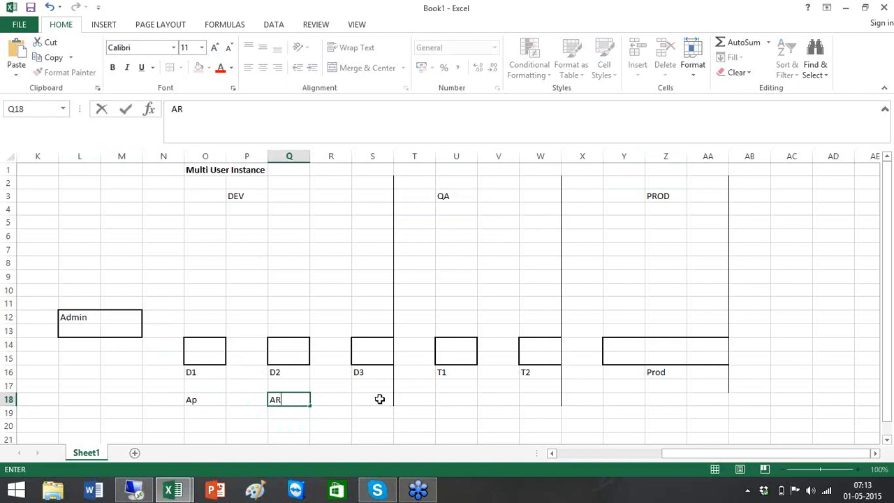
pyautogui.click(379, 398)
pyautogui.write('GL')
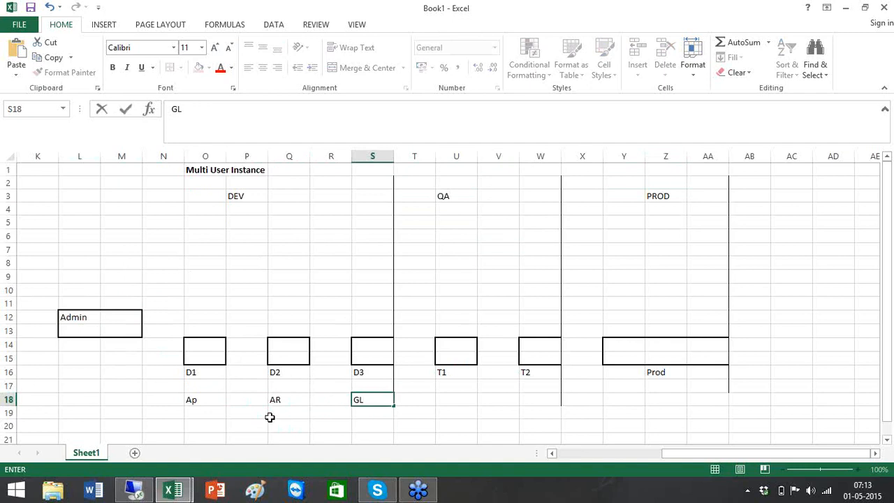
pyautogui.click(579, 455)
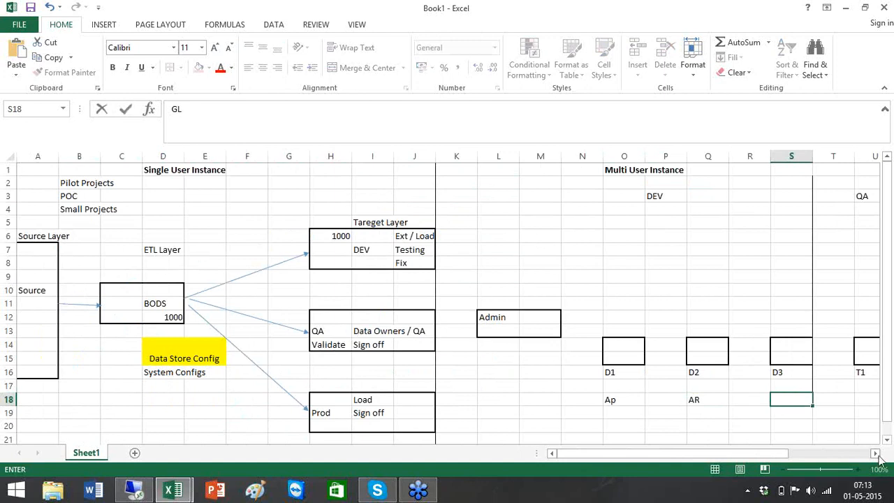
pyautogui.moveTo(877, 456); pyautogui.dragTo(877, 456)
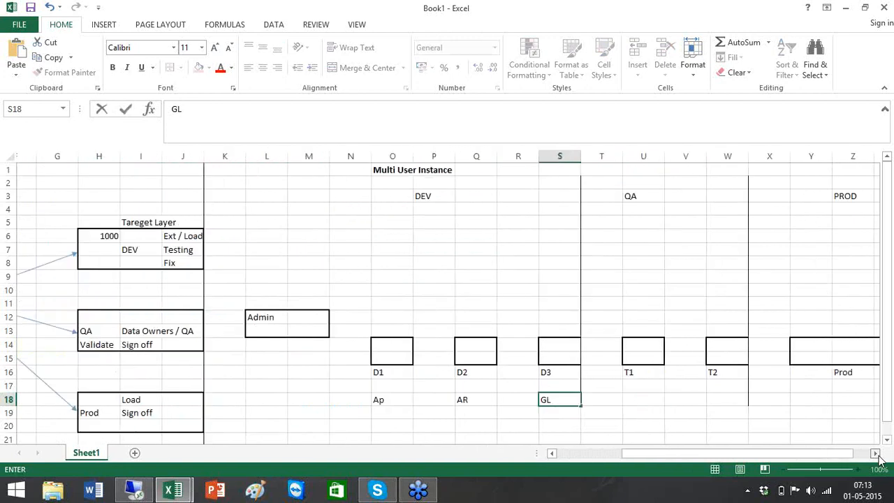
pyautogui.click(377, 359)
pyautogui.moveTo(377, 360); pyautogui.dragTo(473, 357)
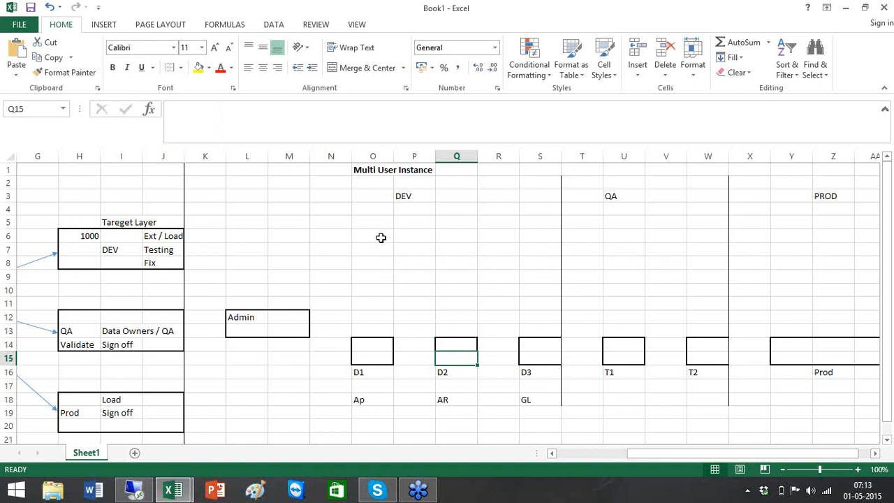
# Give O6:R7 a thick box border and label it CR in P7.
pyautogui.moveTo(375, 234); pyautogui.dragTo(484, 250)
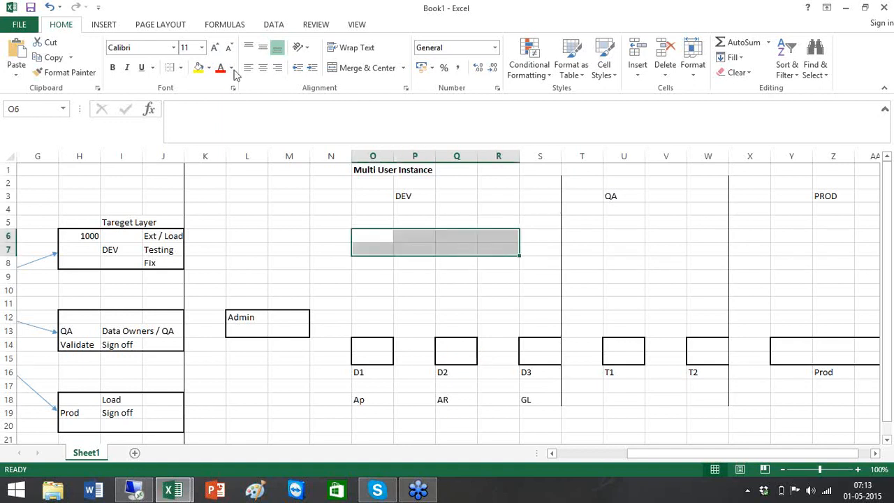
pyautogui.click(180, 67)
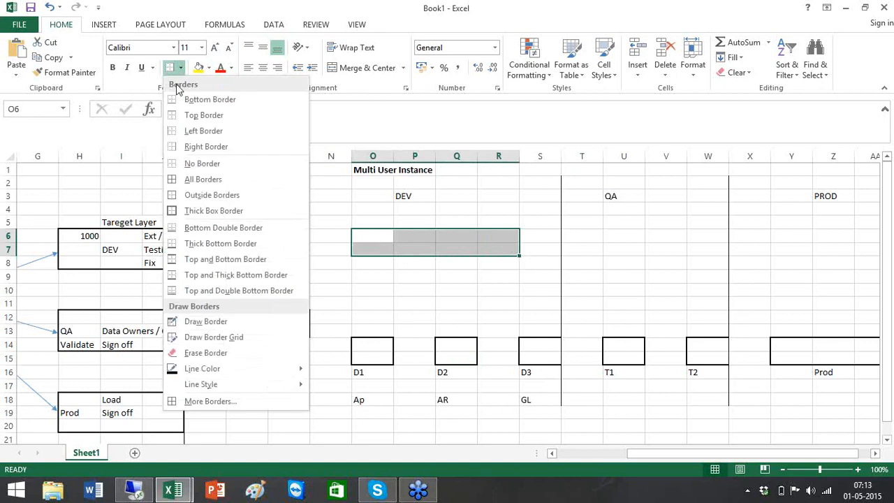
pyautogui.click(199, 211)
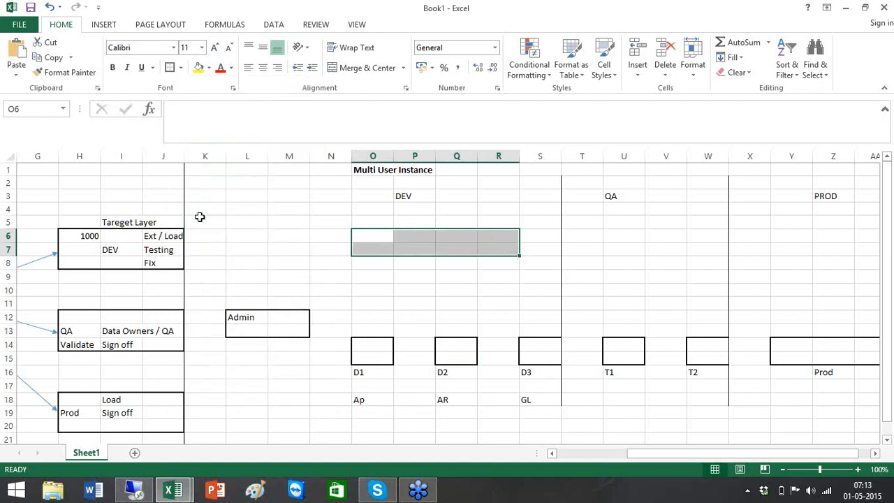
pyautogui.click(494, 250)
pyautogui.click(426, 251)
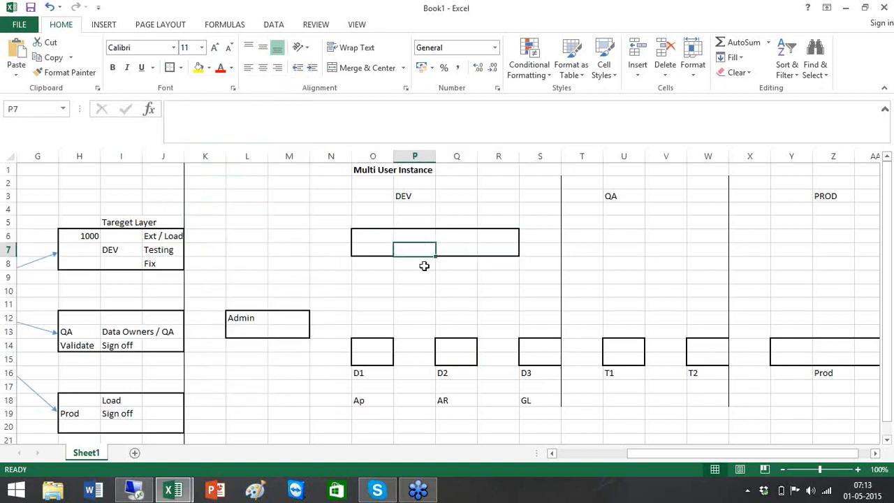
pyautogui.press('BackSpace')
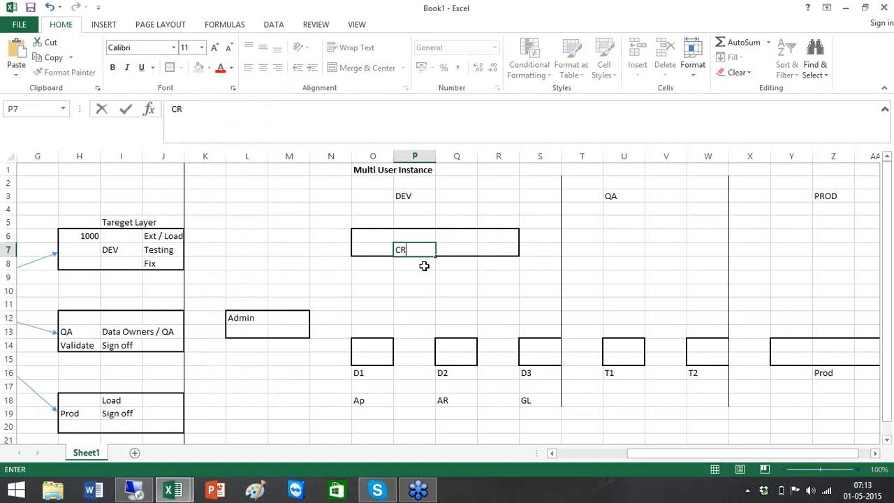
pyautogui.write('CR')
pyautogui.click(440, 302)
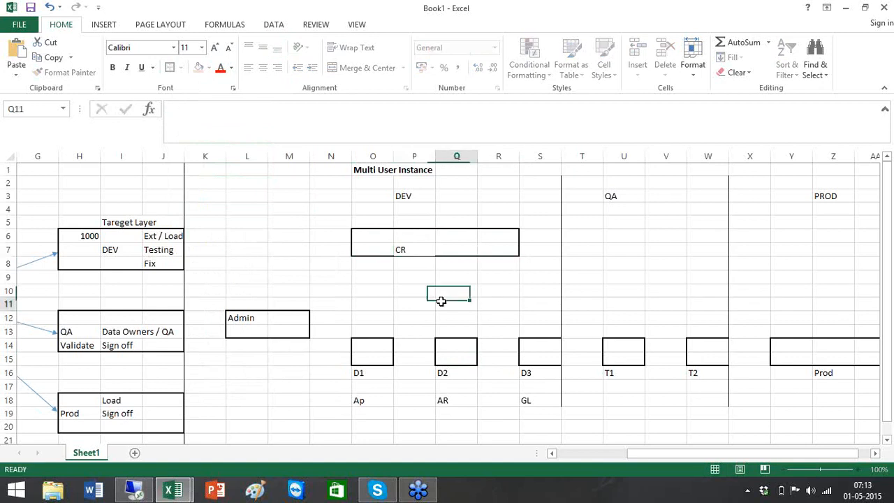
# Draw arrows from the D1, D2 and D3 boxes up to the CR box.
pyautogui.click(103, 24)
pyautogui.click(212, 47)
pyautogui.click(229, 75)
pyautogui.moveTo(372, 338); pyautogui.dragTo(410, 262)
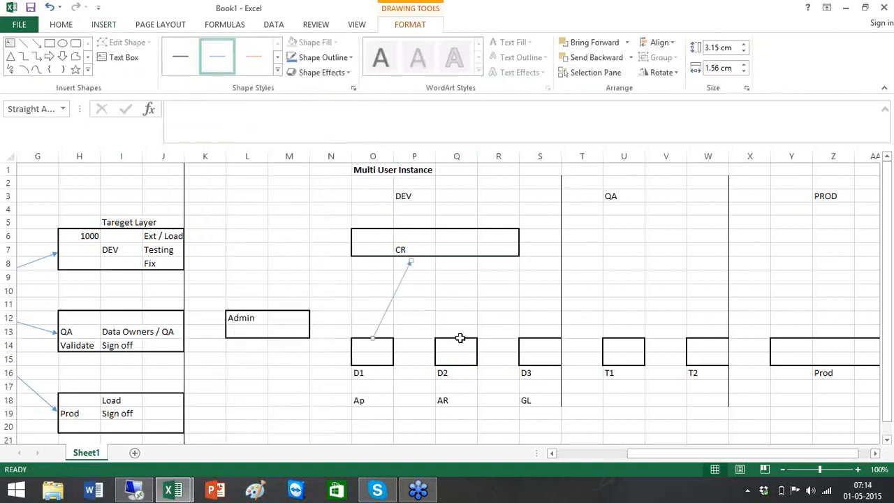
pyautogui.click(36, 43)
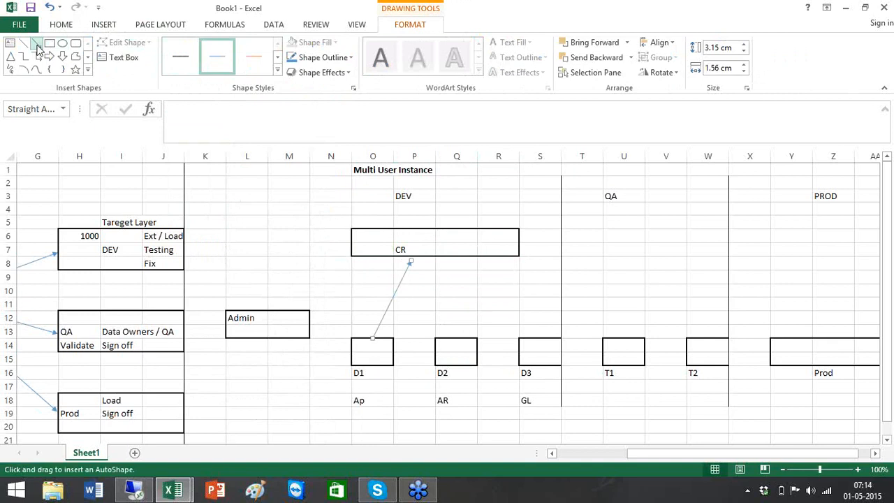
pyautogui.click(451, 336)
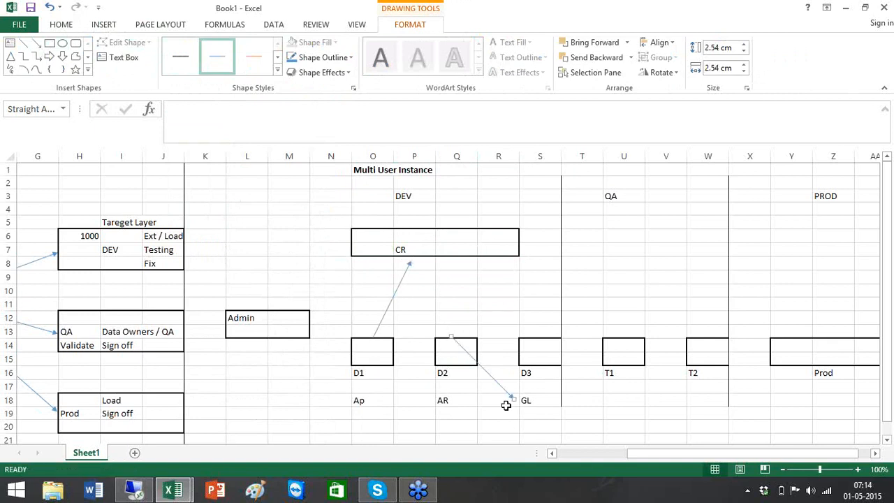
pyautogui.moveTo(513, 397); pyautogui.dragTo(420, 265)
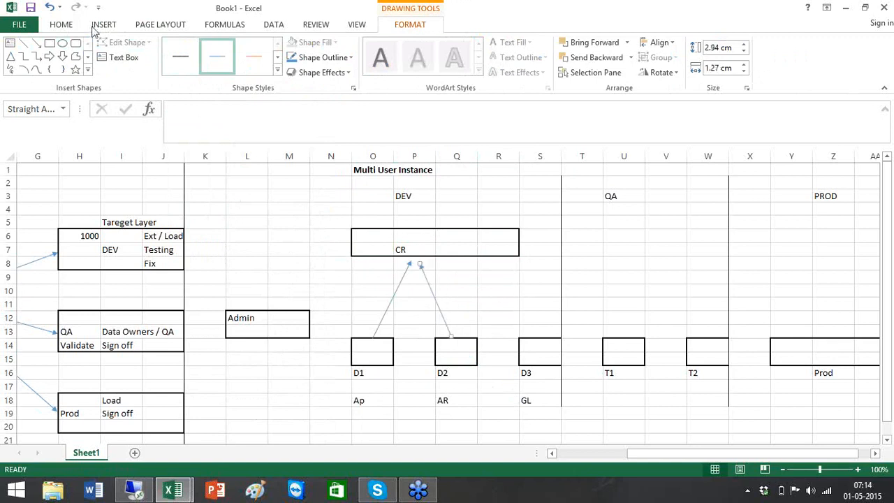
pyautogui.click(38, 43)
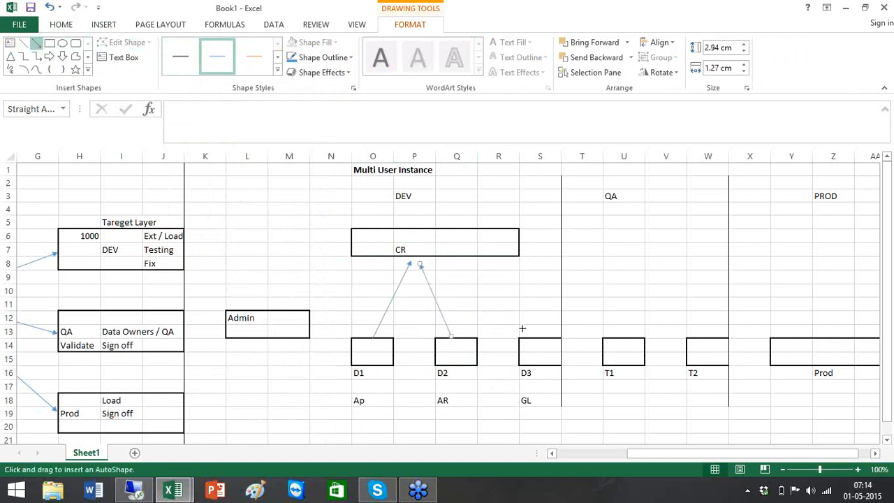
pyautogui.moveTo(530, 335)
pyautogui.mouseDown()
pyautogui.moveTo(409, 264)
pyautogui.moveTo(428, 260)
pyautogui.mouseUp()
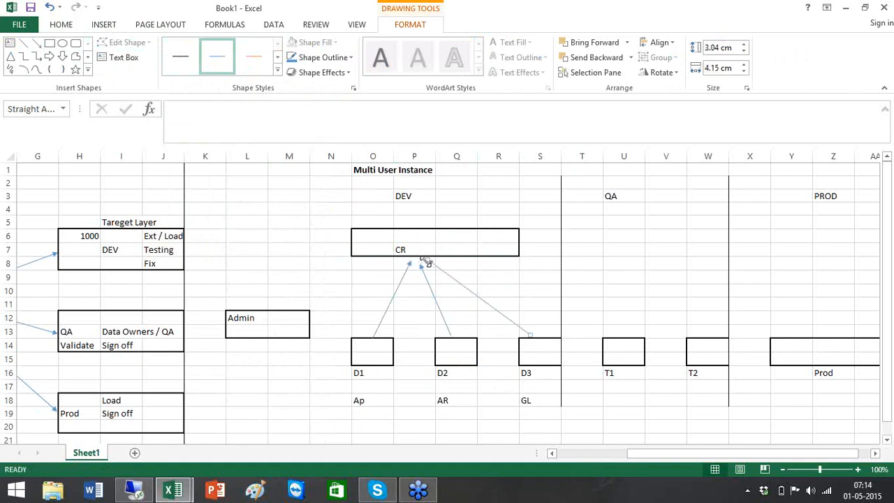
# Enter AP in Q6, AR in Q7 and GL in R6 inside the CR box.
pyautogui.click(448, 239)
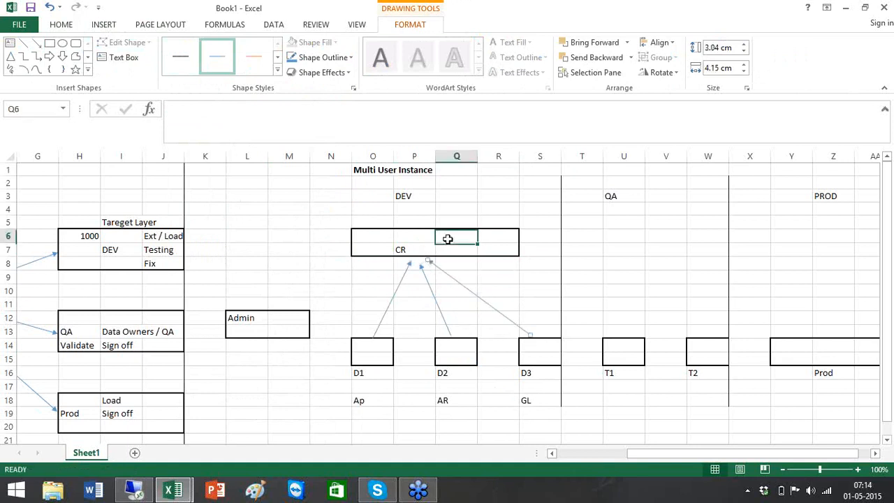
pyautogui.write('AP')
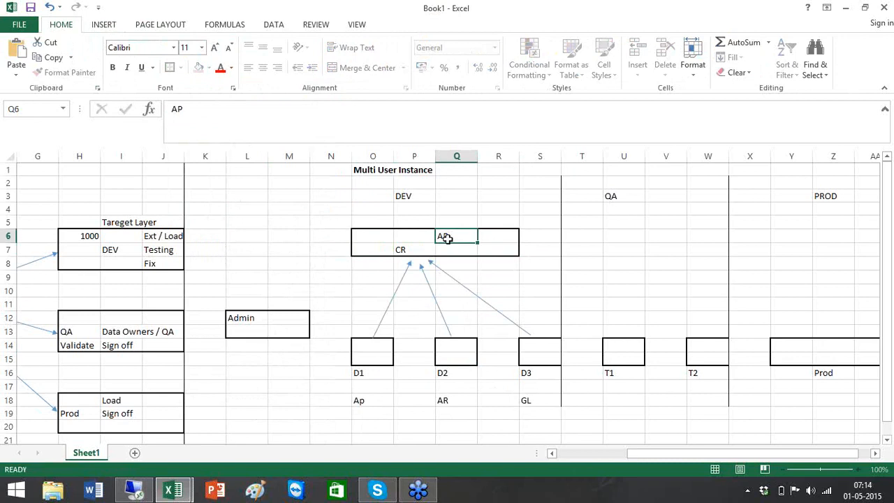
pyautogui.press('Return')
pyautogui.write('AR')
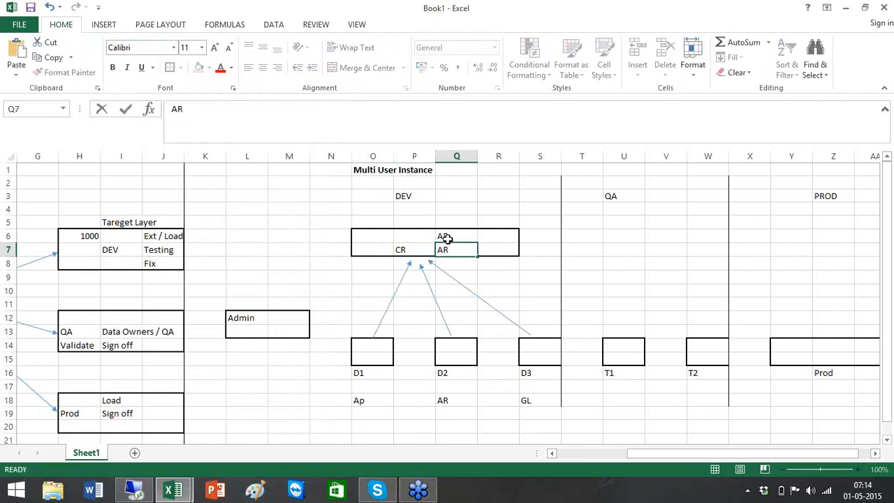
pyautogui.press('Return')
pyautogui.click(492, 236)
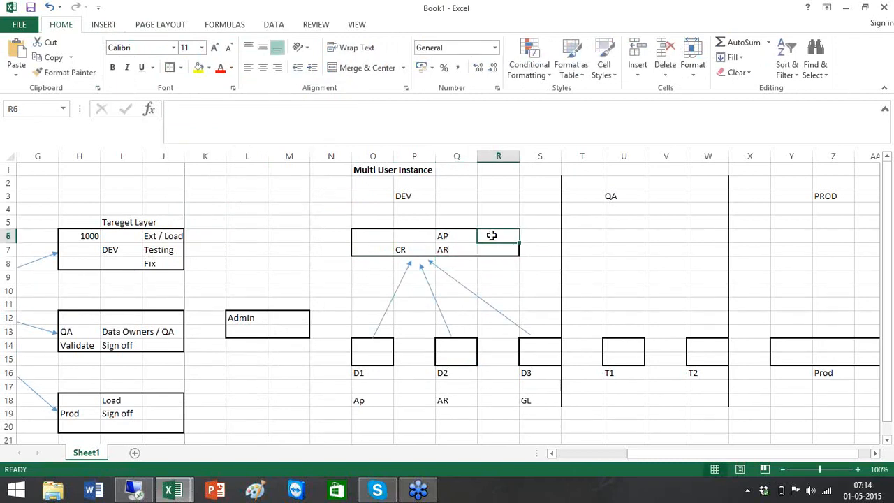
pyautogui.write('GL')
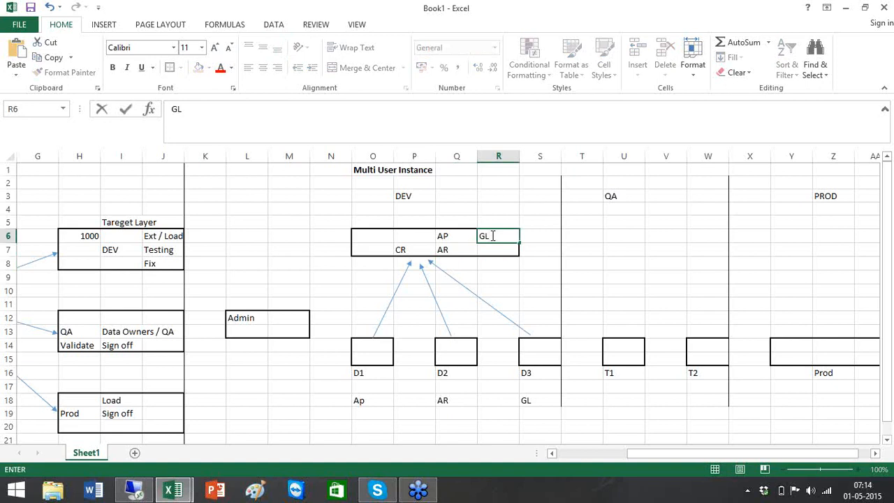
pyautogui.click(618, 264)
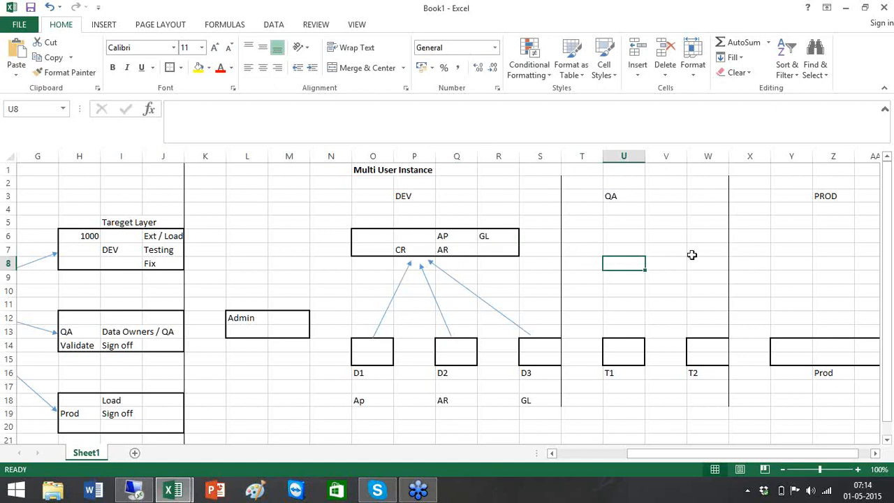
# Border U6:V7 as a box under the QA heading and enter CR in U8 below it.
pyautogui.click(655, 246)
pyautogui.moveTo(625, 230); pyautogui.dragTo(680, 249)
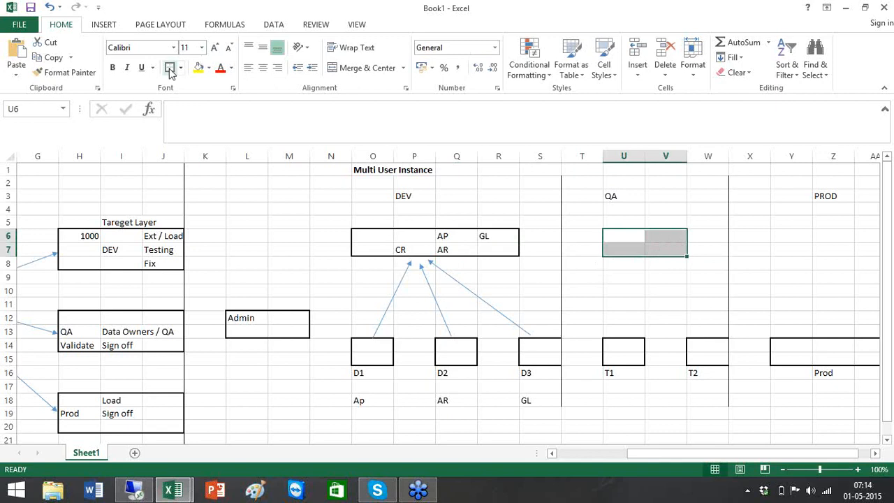
pyautogui.click(641, 267)
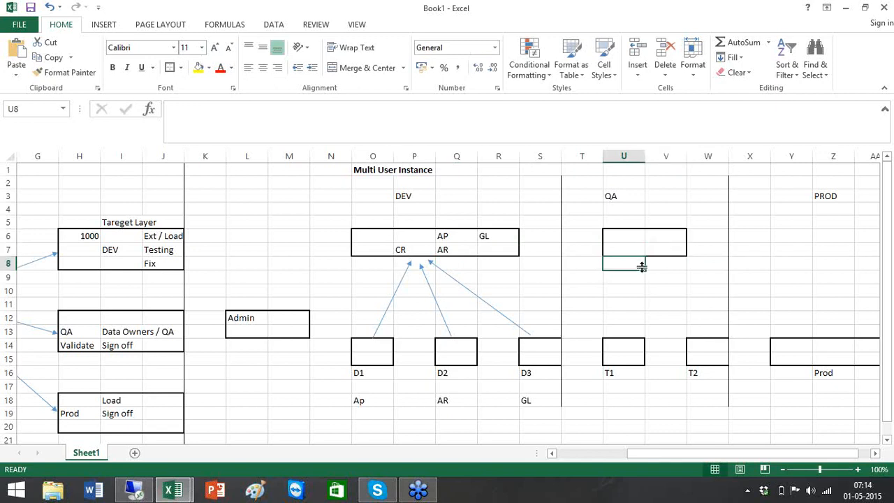
pyautogui.write('CR')
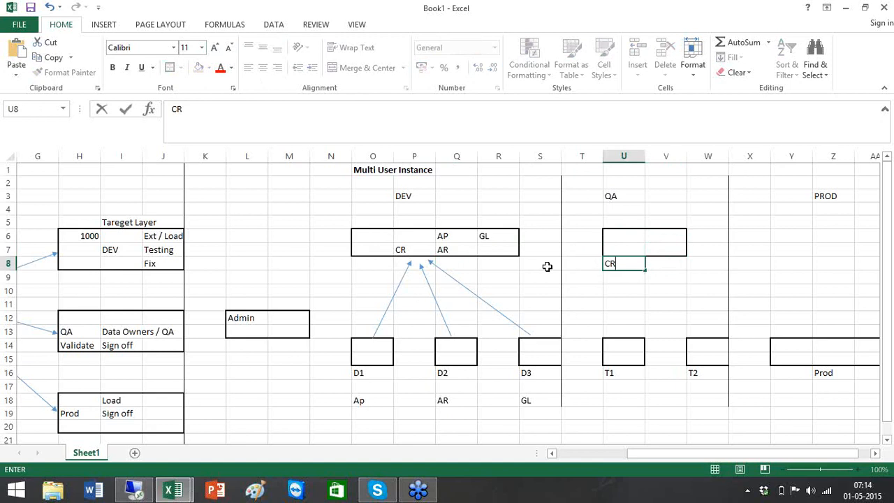
pyautogui.click(547, 266)
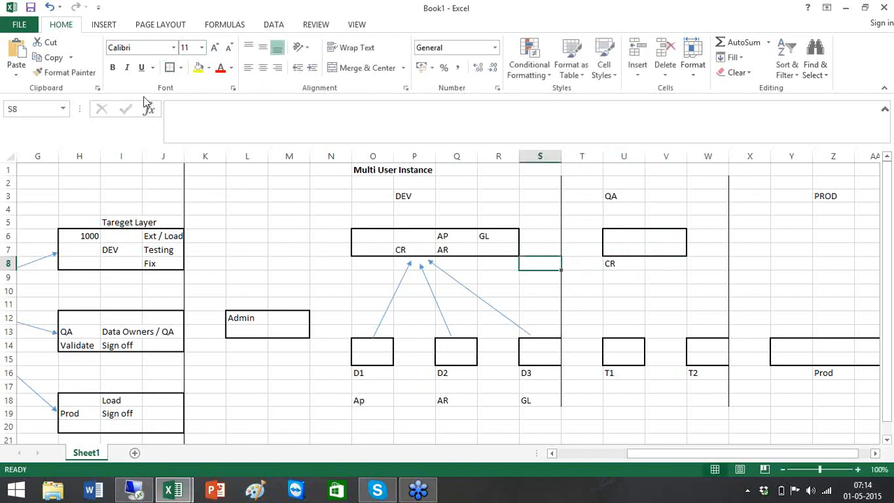
# Draw arrows from the QA box down to T1 and T2, and add a blue oval between DEV and QA.
pyautogui.click(103, 25)
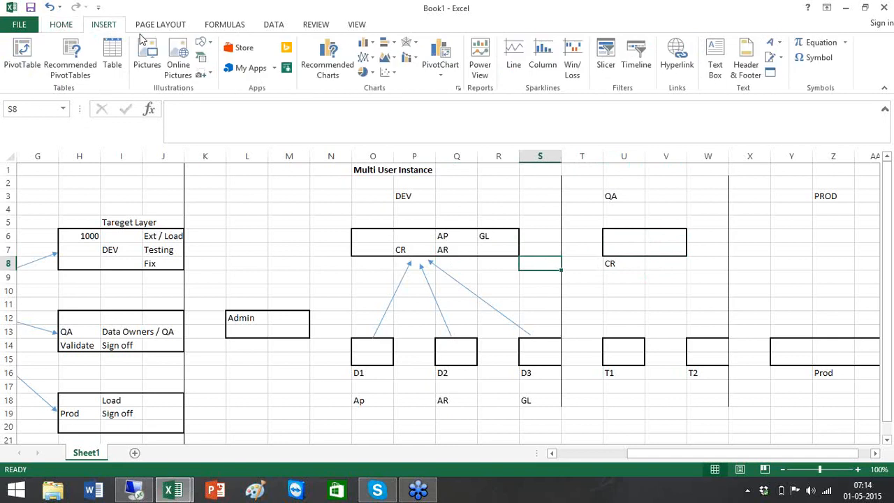
pyautogui.click(210, 46)
pyautogui.click(231, 74)
pyautogui.moveTo(626, 259); pyautogui.dragTo(618, 334)
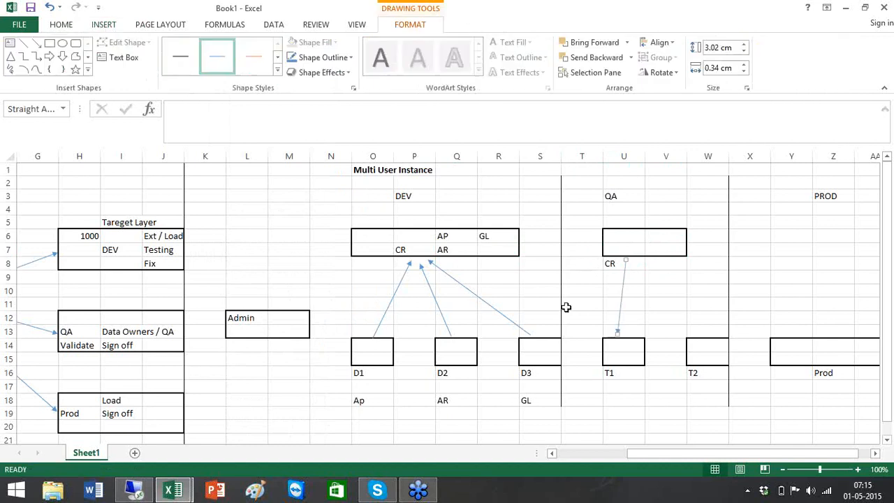
pyautogui.click(36, 43)
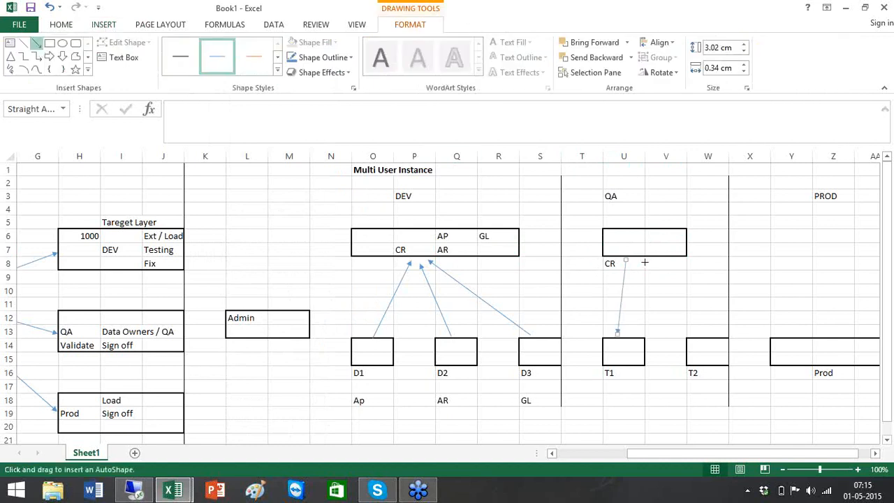
pyautogui.moveTo(651, 259); pyautogui.dragTo(706, 335)
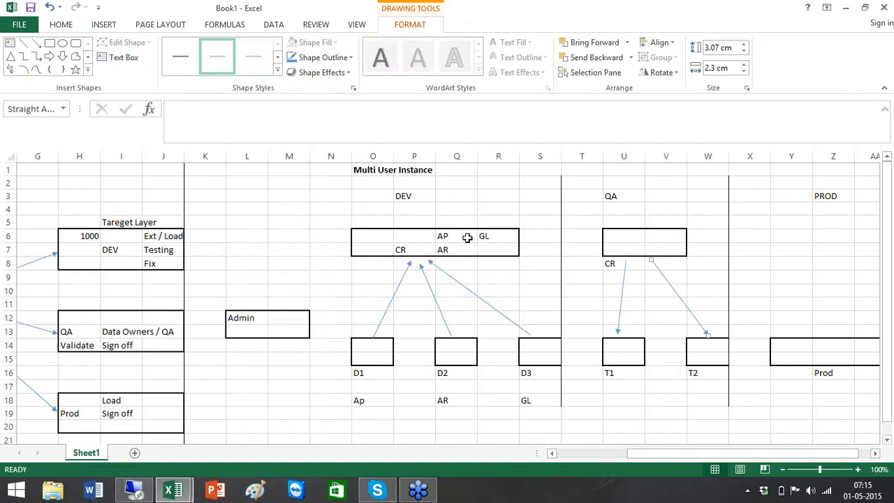
pyautogui.click(62, 43)
pyautogui.moveTo(547, 279)
pyautogui.mouseDown()
pyautogui.moveTo(579, 313)
pyautogui.moveTo(533, 296)
pyautogui.mouseUp()
# Label the blue oval CPR in cell S9 just above it.
pyautogui.rightClick(556, 296)
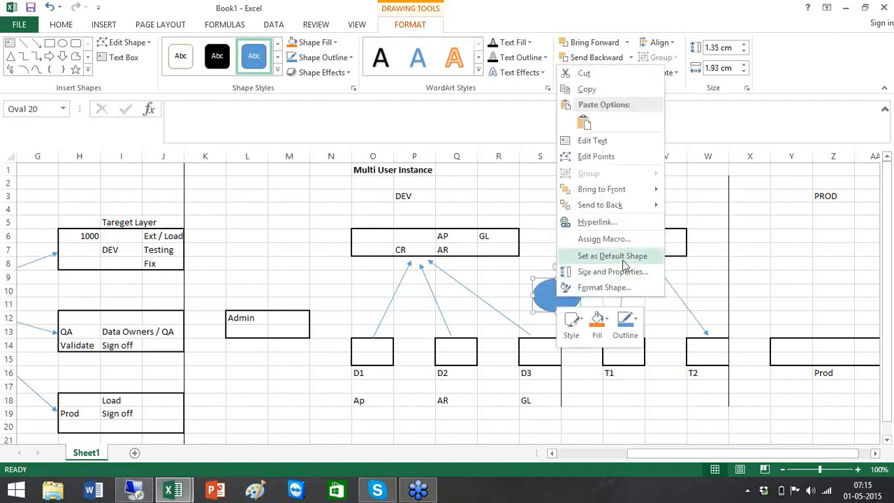
pyautogui.click(638, 209)
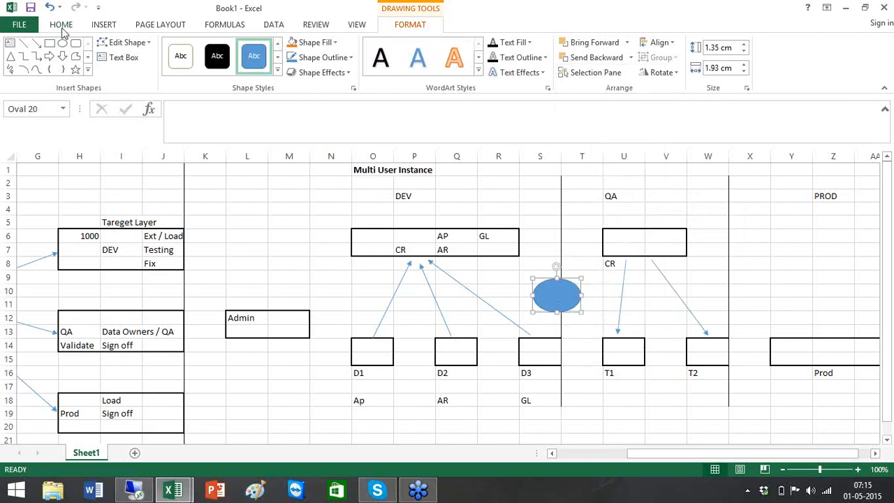
pyautogui.click(538, 266)
pyautogui.click(549, 275)
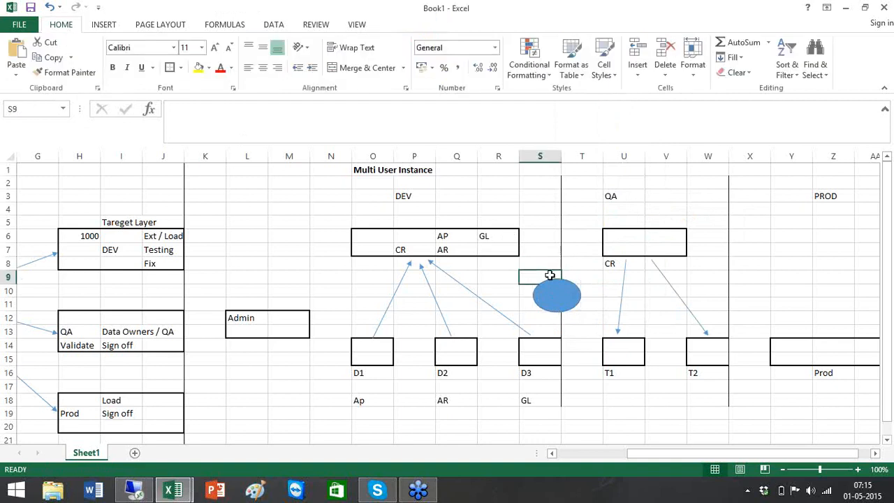
pyautogui.write('C')
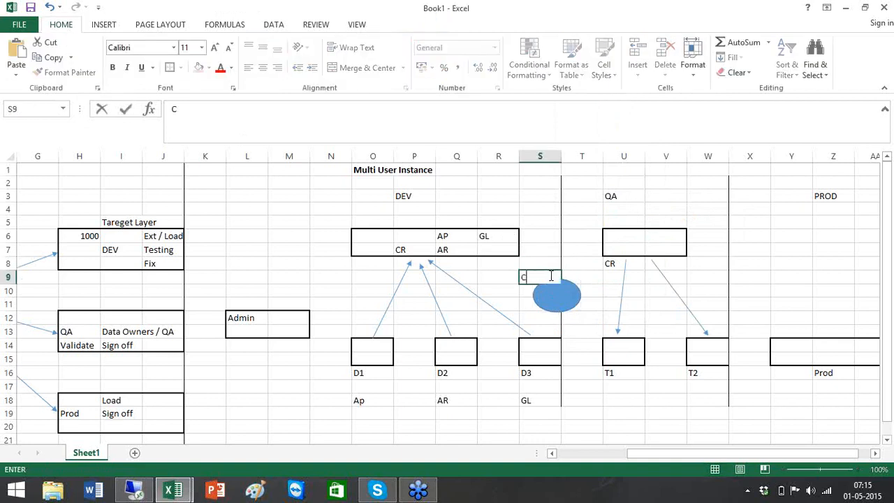
pyautogui.write('RR')
pyautogui.click(551, 235)
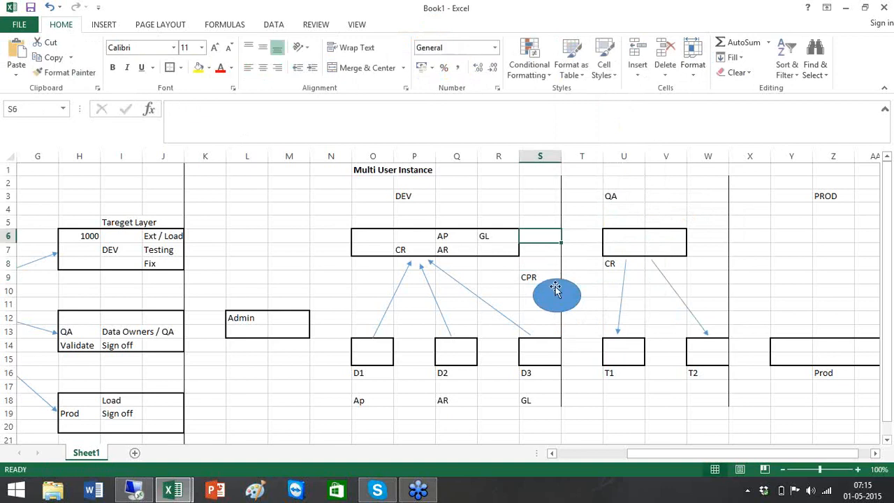
pyautogui.click(103, 25)
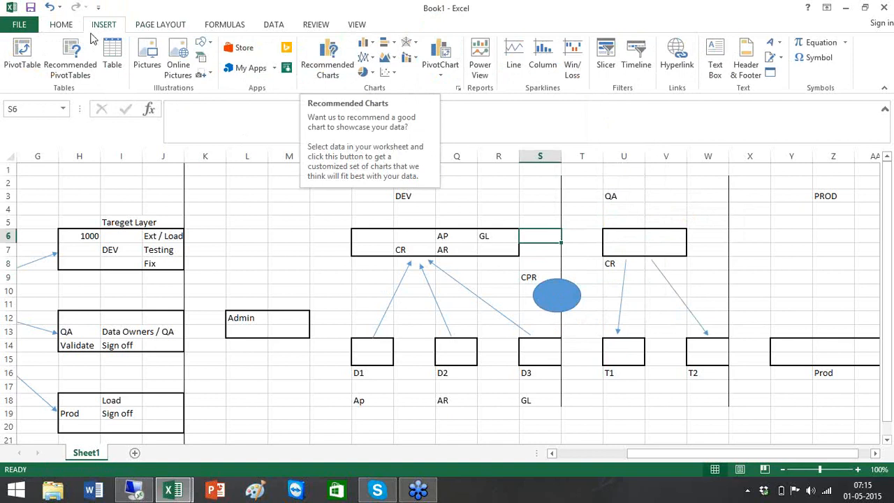
# Draw arrows from the DEV box to the CPR oval and from the oval to the QA box.
pyautogui.click(207, 46)
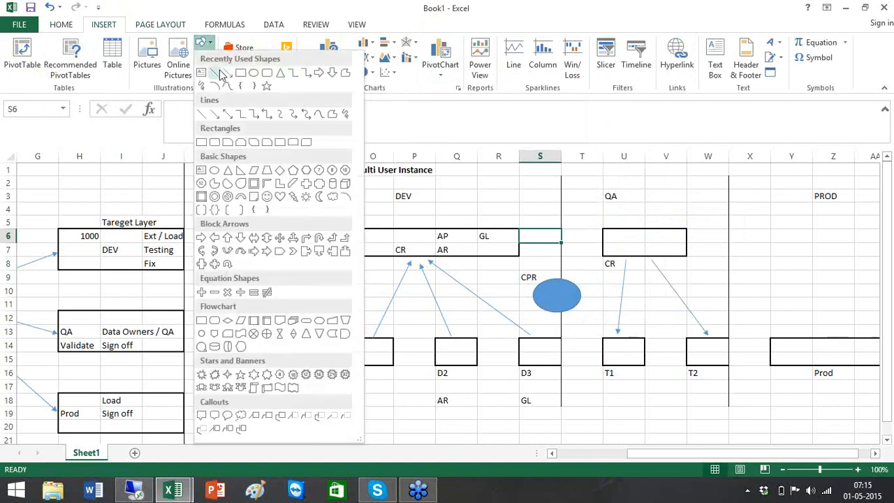
pyautogui.click(227, 76)
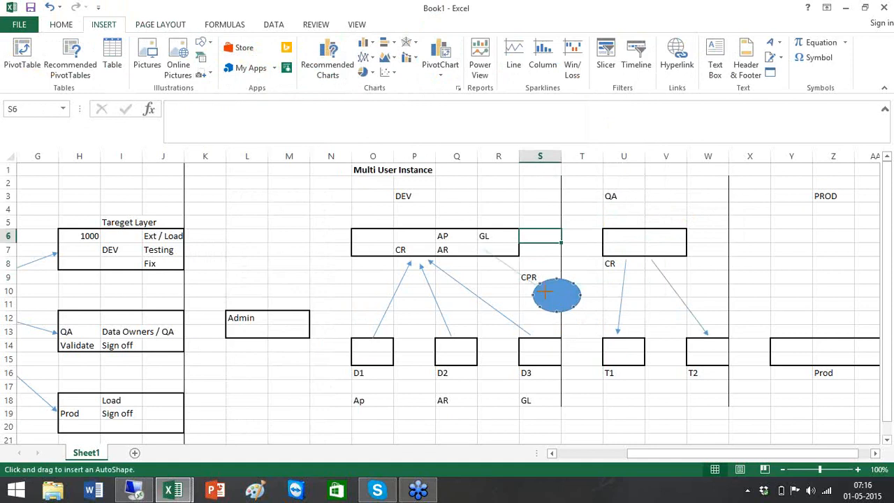
pyautogui.moveTo(544, 292); pyautogui.dragTo(545, 292)
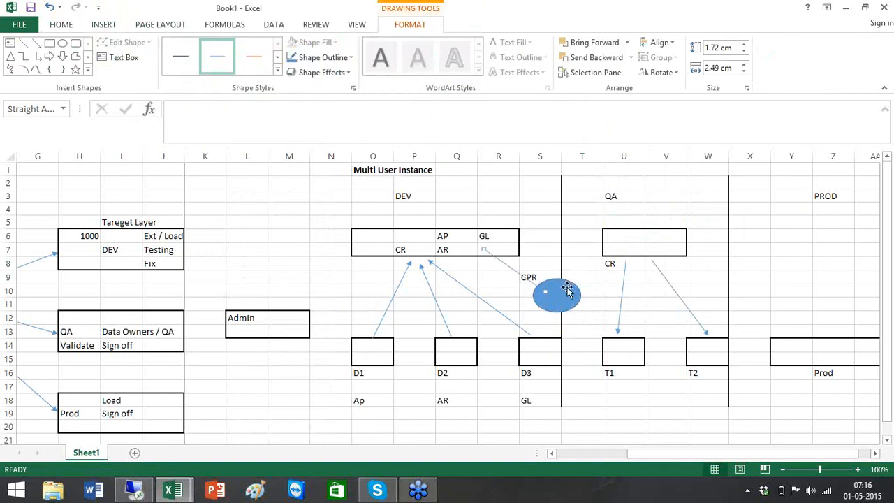
pyautogui.click(37, 43)
pyautogui.moveTo(562, 301); pyautogui.dragTo(629, 249)
pyautogui.click(671, 238)
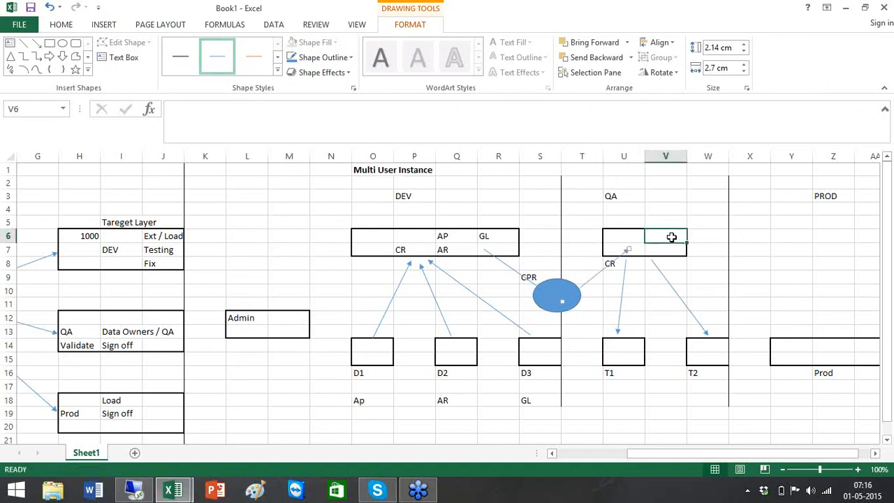
# Fill the QA box with AP in U6, AR in U7 and GL in V6.
pyautogui.click(635, 238)
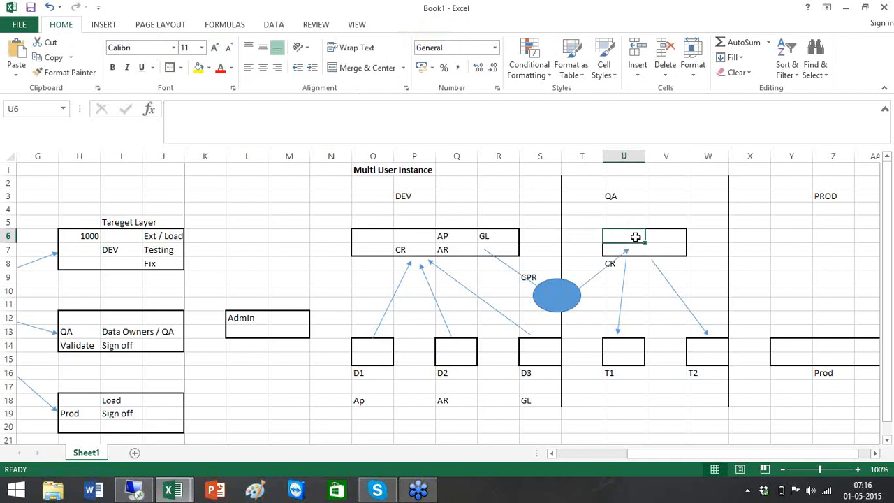
pyautogui.write('AP')
pyautogui.press('Return')
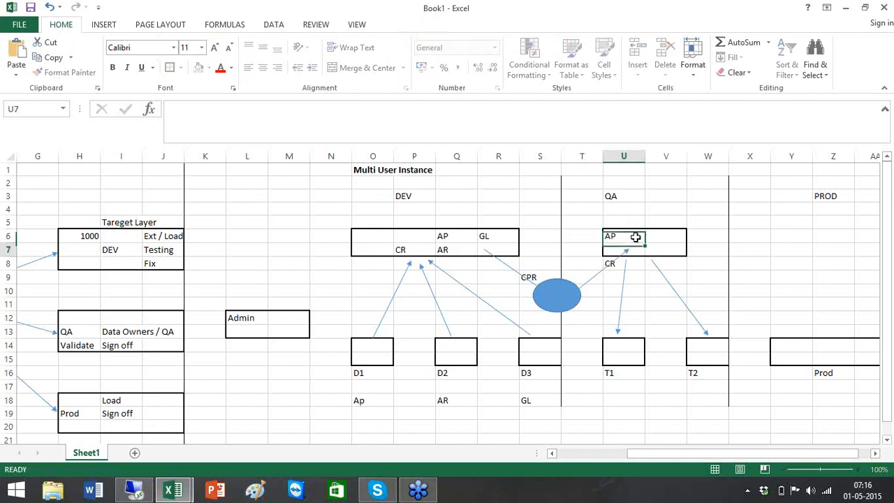
pyautogui.write('AR')
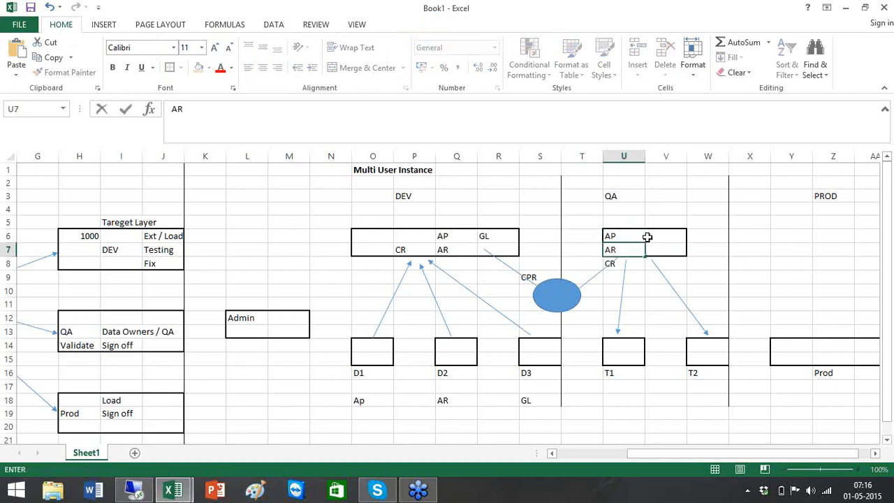
pyautogui.click(662, 237)
pyautogui.write('GL')
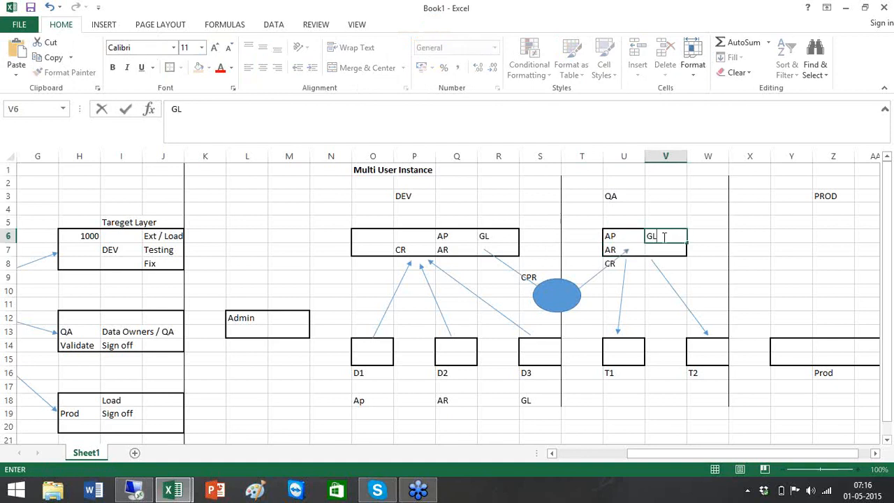
pyautogui.click(662, 206)
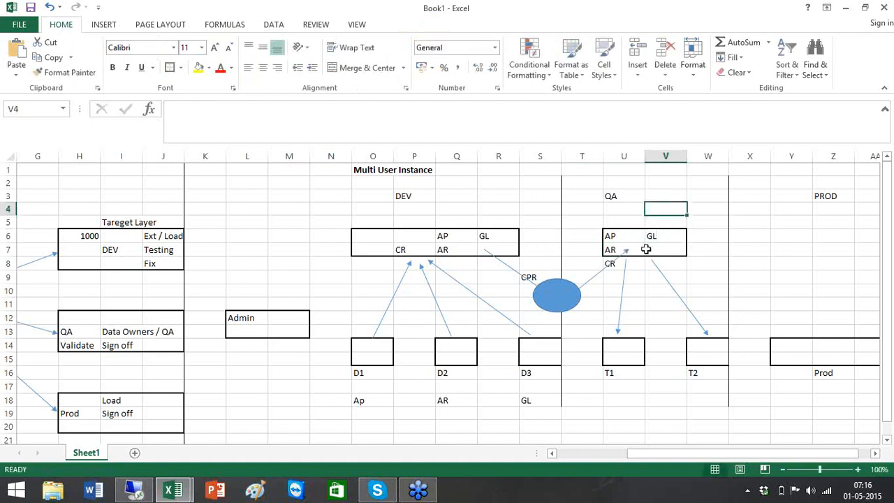
# List AP and GL in the T1 box and AR in the T2 box.
pyautogui.click(629, 351)
pyautogui.write('AP')
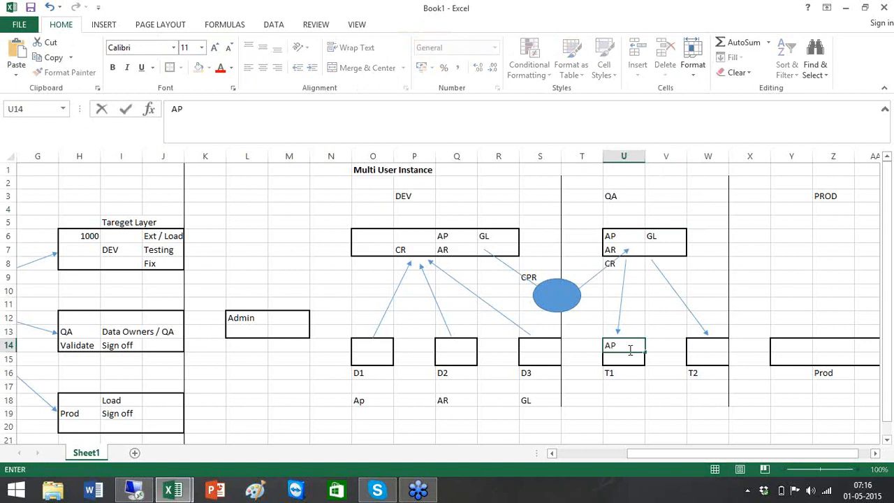
pyautogui.click(716, 343)
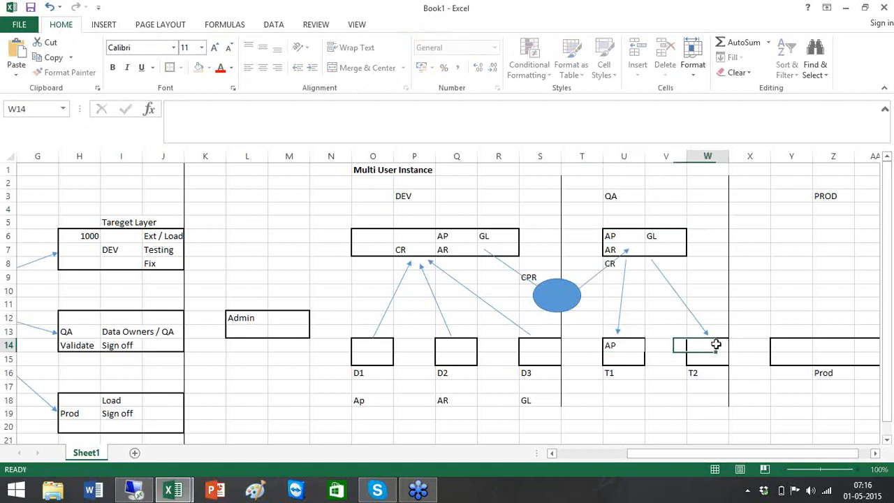
pyautogui.write('AR')
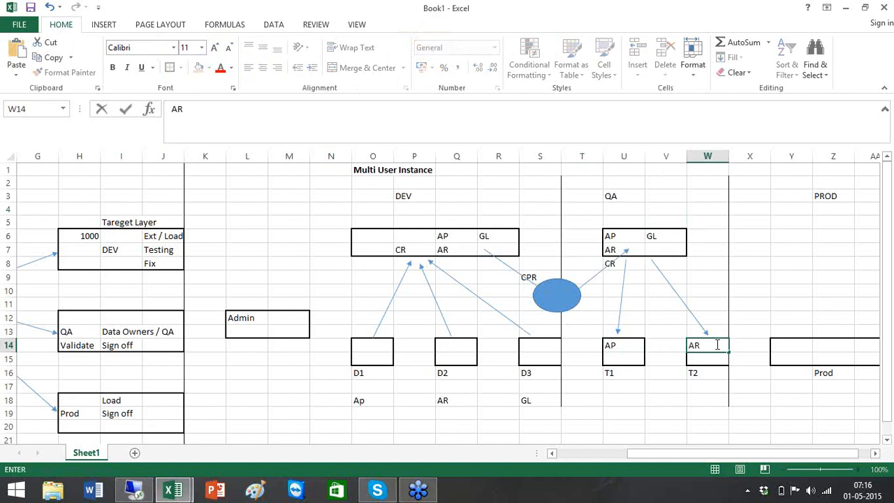
pyautogui.click(618, 356)
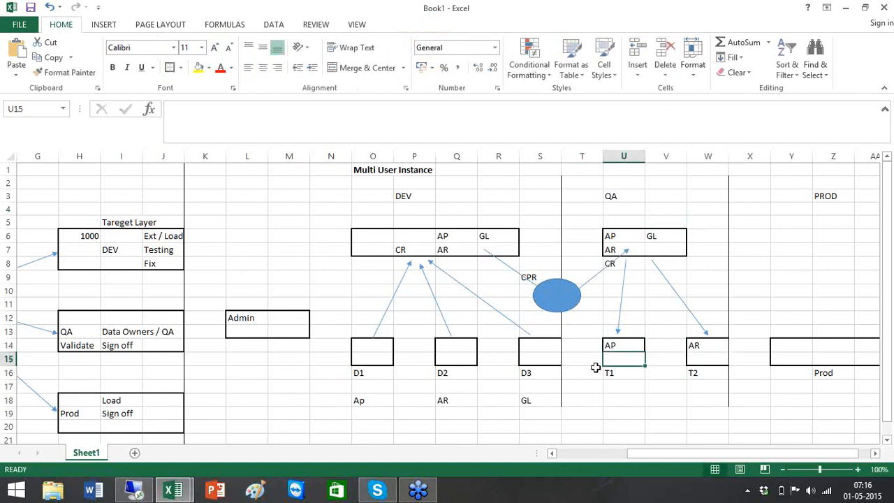
pyautogui.write('GL')
pyautogui.click(621, 401)
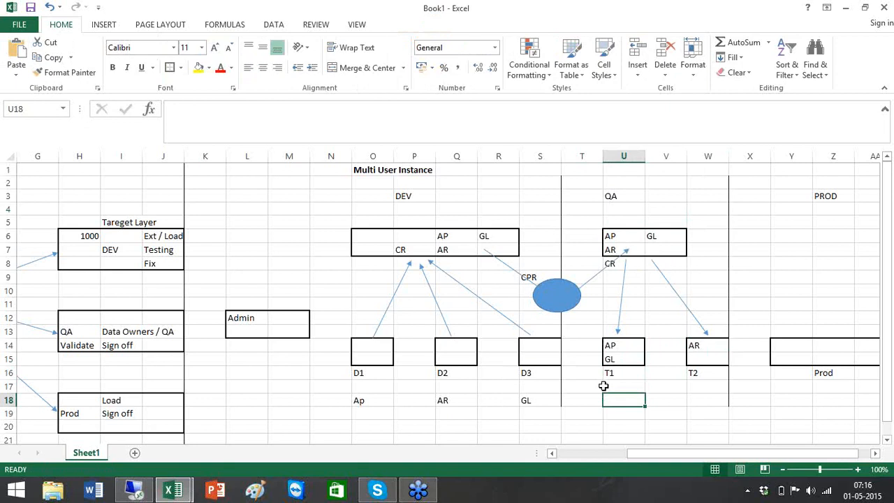
# Enter the label Defects in U18 and Ticket # beneath it.
pyautogui.write('Defects')
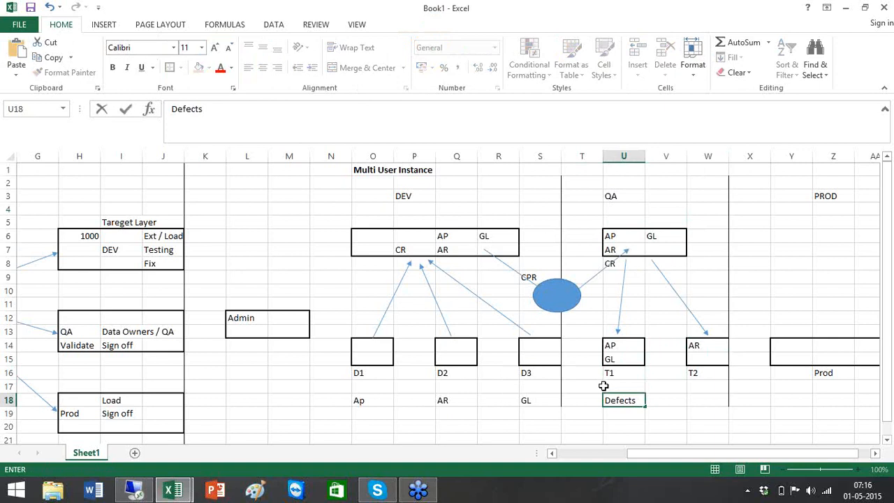
pyautogui.press('Return')
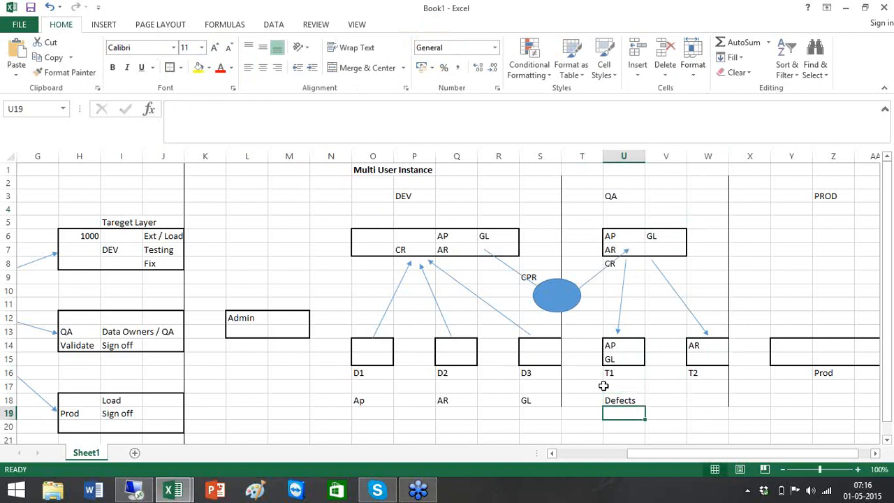
pyautogui.write('T')
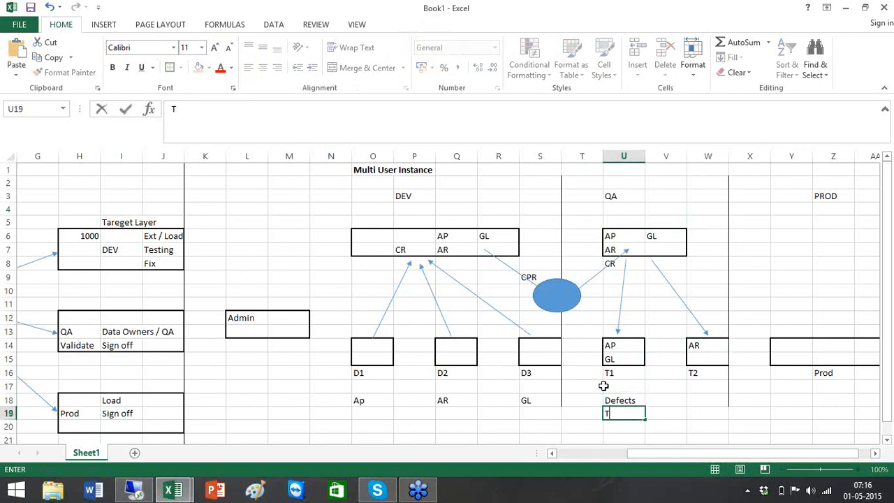
pyautogui.write('icket #')
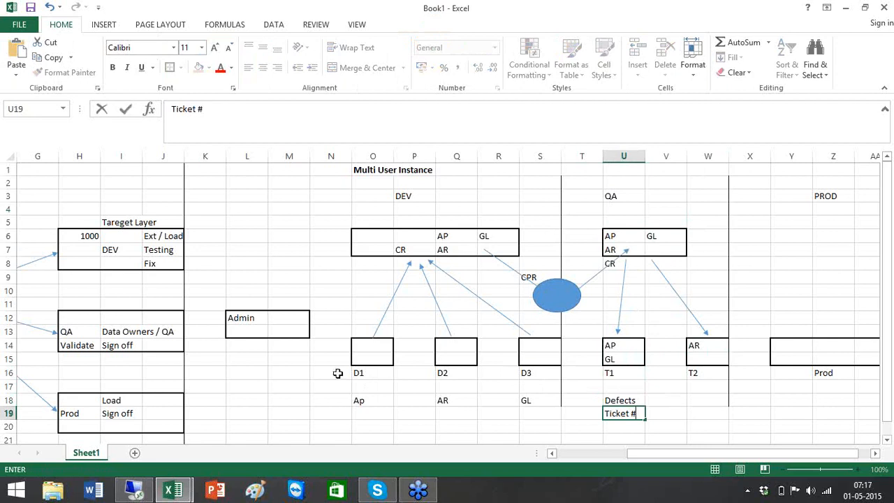
pyautogui.click(366, 403)
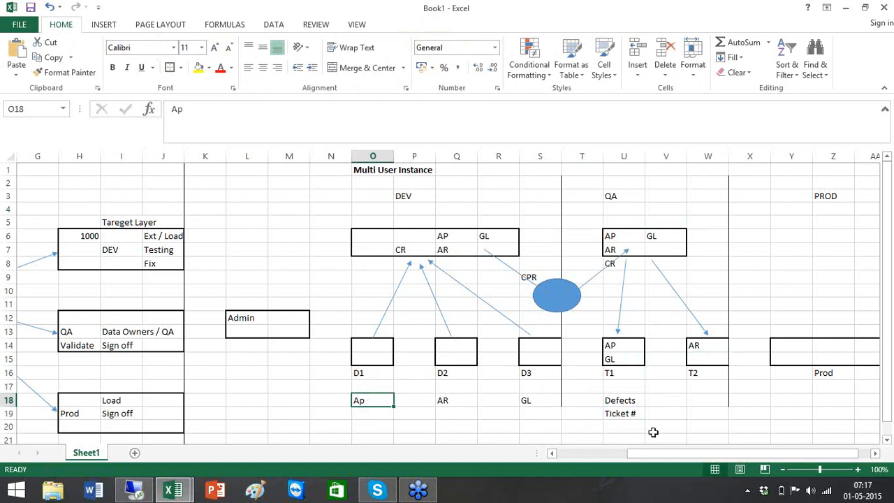
pyautogui.click(635, 412)
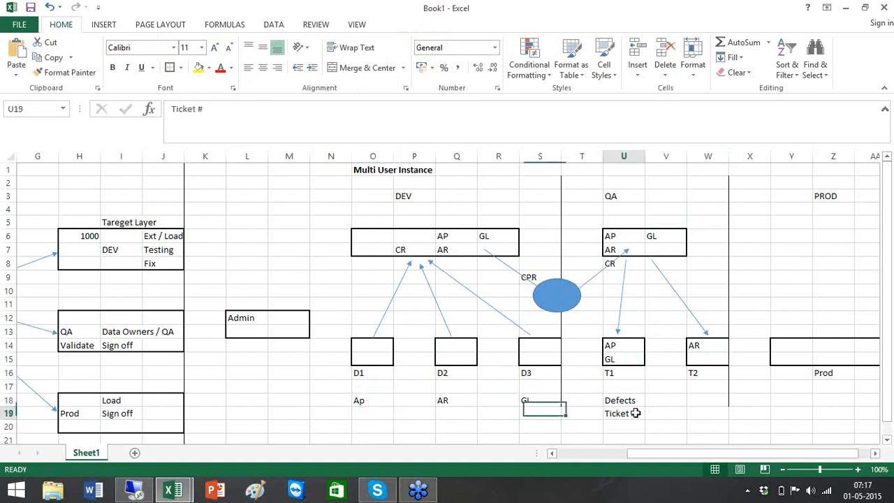
pyautogui.click(357, 412)
pyautogui.click(363, 399)
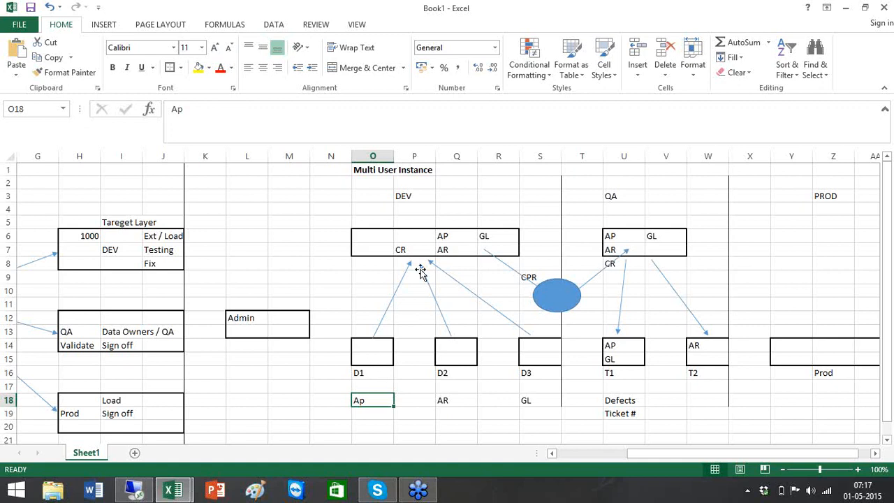
pyautogui.click(443, 237)
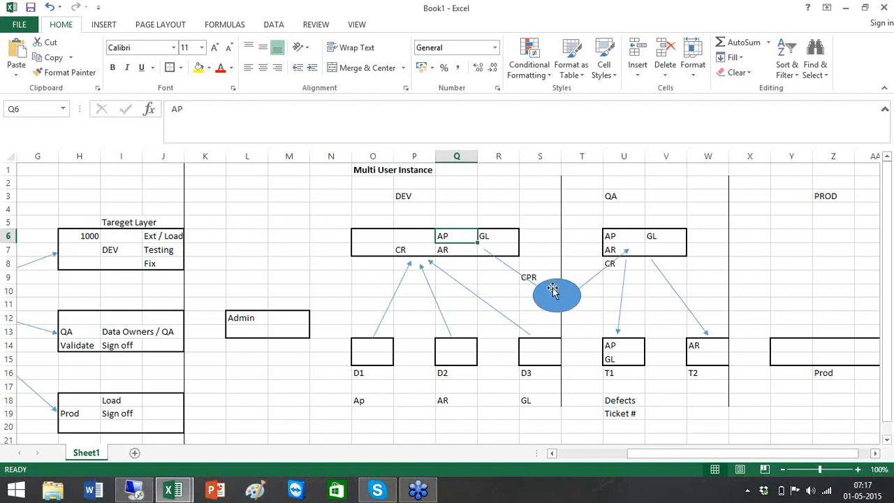
pyautogui.click(626, 233)
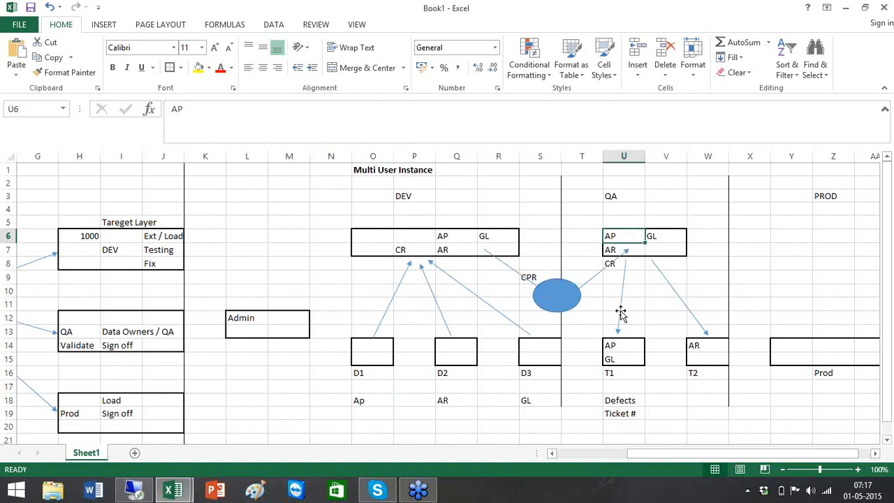
pyautogui.click(620, 347)
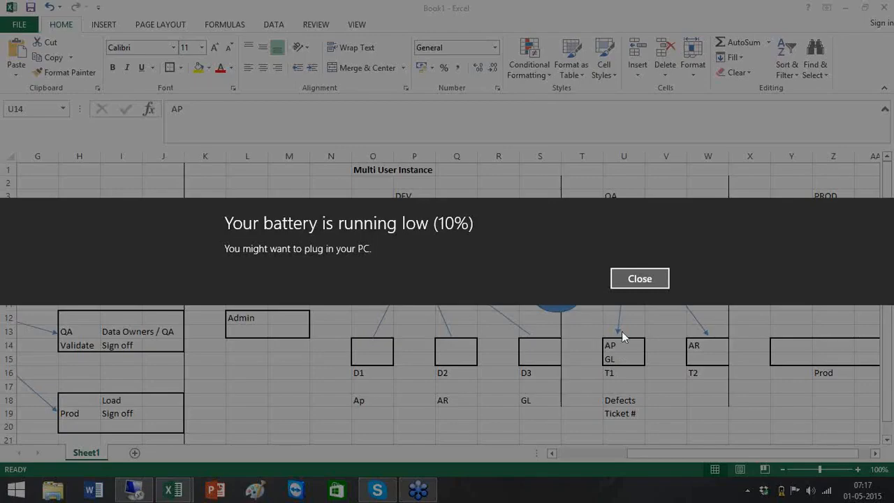
# Dismiss the low-battery notification so the multi-user diagram is visible again.
pyautogui.click(648, 285)
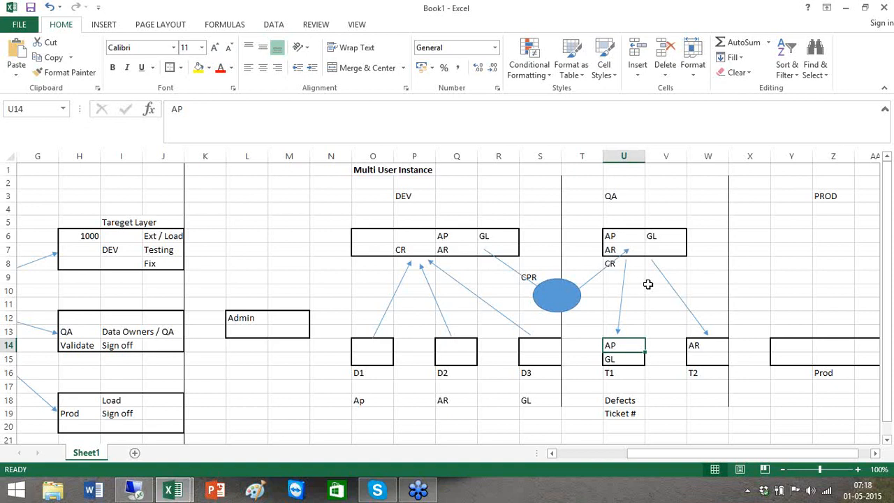
pyautogui.scroll(-7, 648, 284)
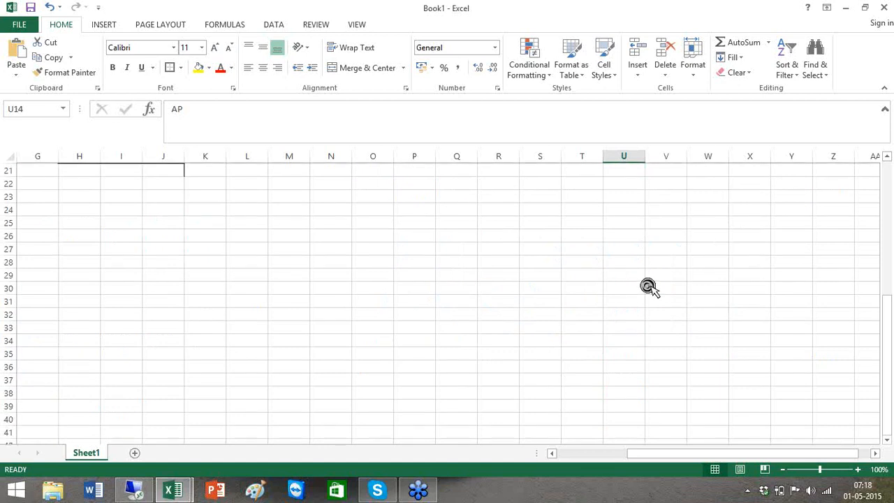
pyautogui.scroll(7, 648, 286)
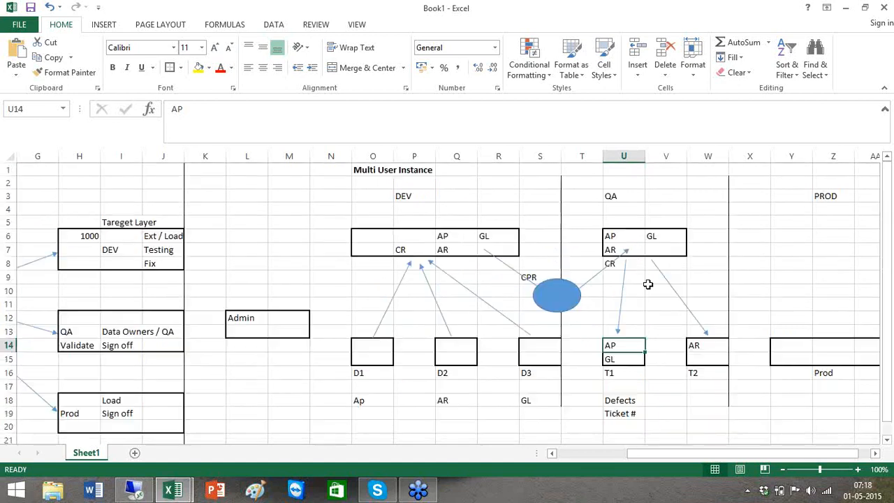
# Enter the label Defect in W18 under the T2 box.
pyautogui.click(699, 396)
pyautogui.write('Def')
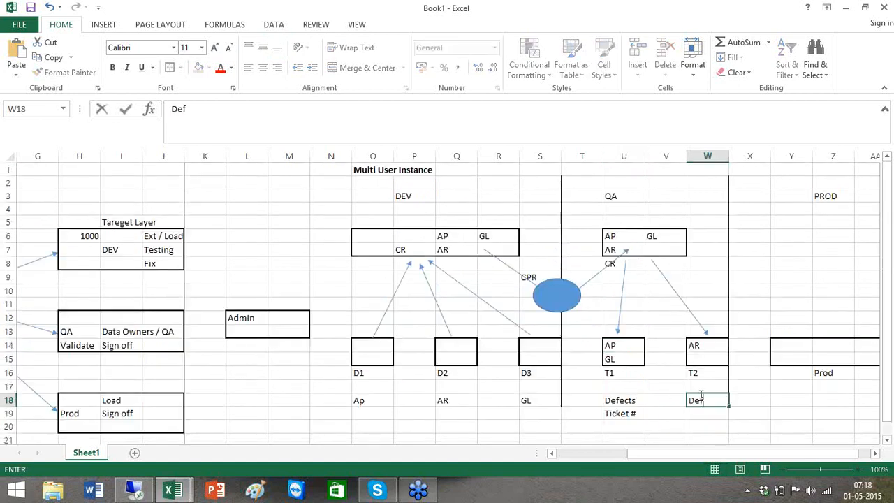
pyautogui.write('ect')
pyautogui.click(447, 392)
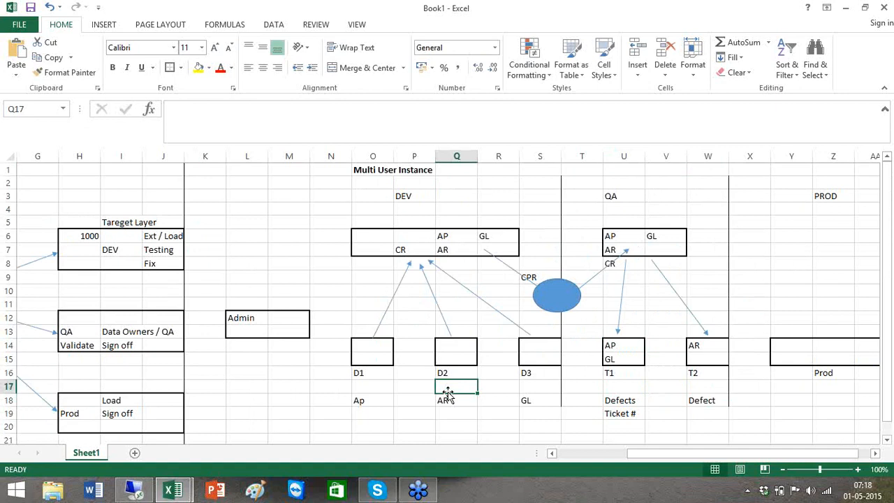
# Point out the empty D2 box and AR in the DEV, QA and T2 boxes, scrolling toward PROD.
pyautogui.click(457, 346)
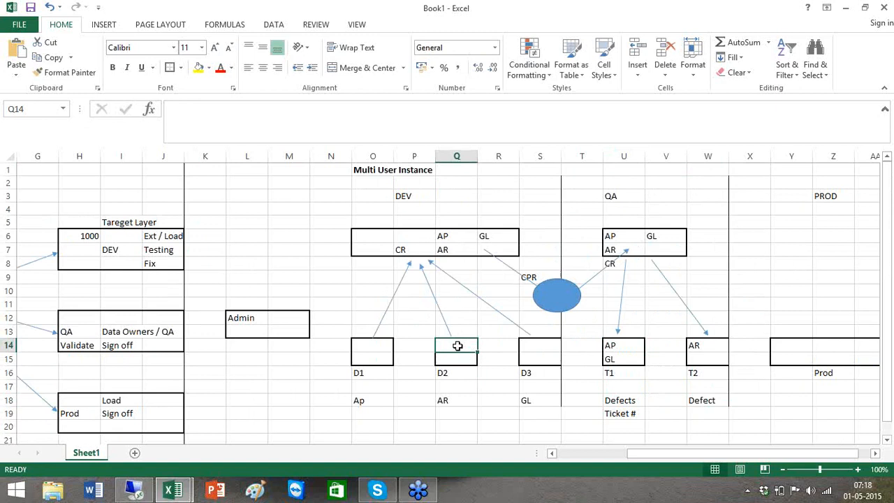
pyautogui.click(443, 249)
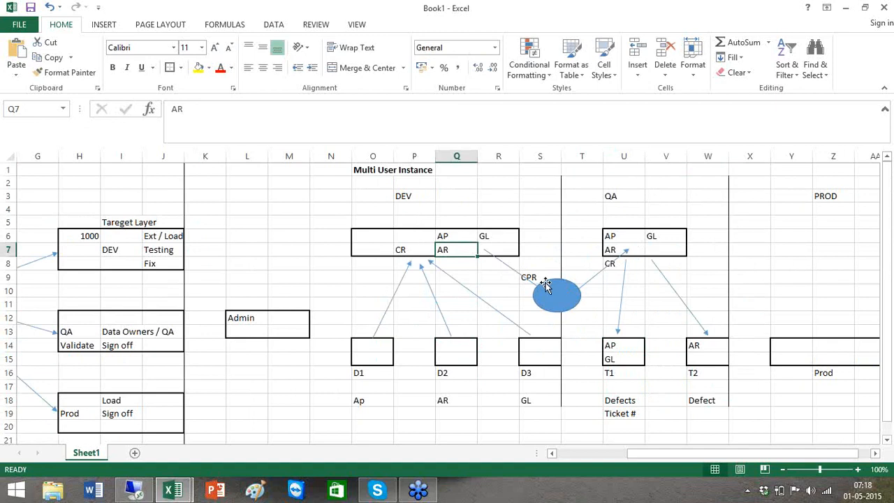
pyautogui.click(614, 248)
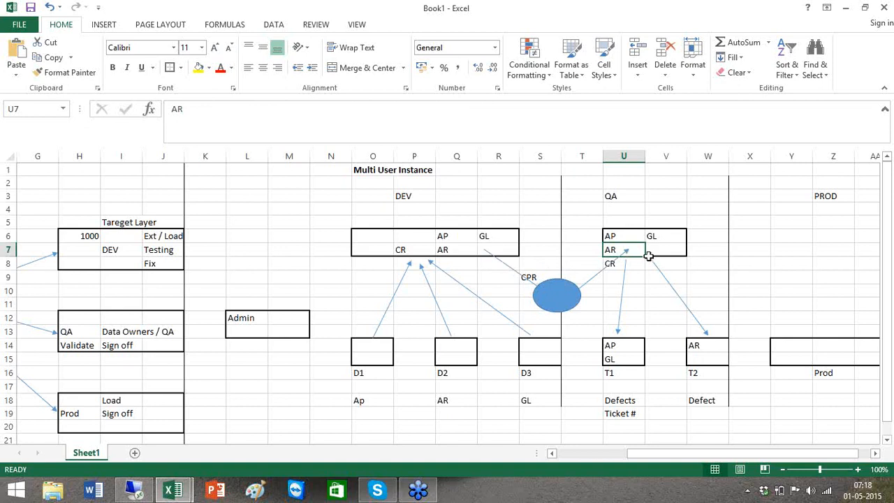
pyautogui.click(704, 347)
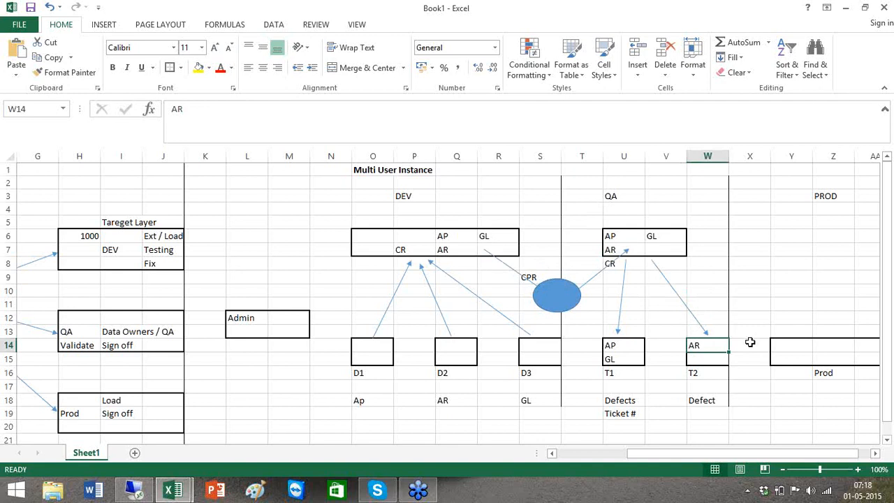
pyautogui.click(875, 454)
pyautogui.click(875, 454)
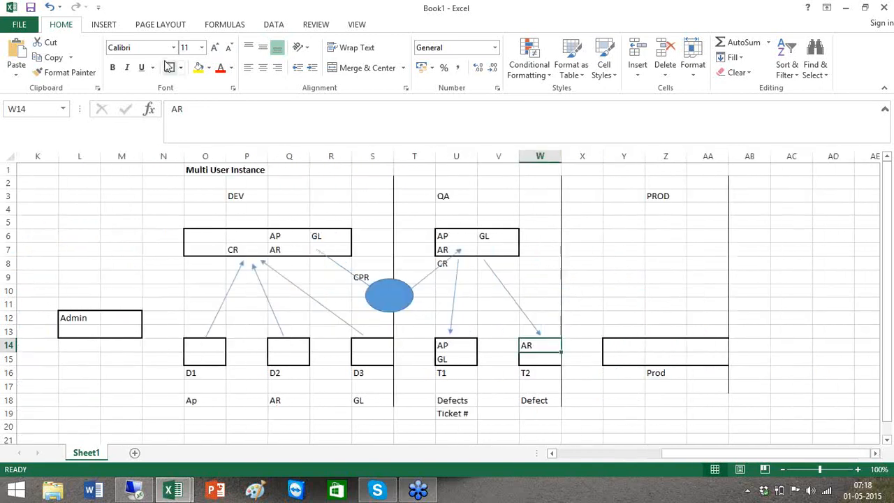
# Create a PROD box at Y5:Z7 labelled CR in Y8, plus a linking box at W9:X9.
pyautogui.moveTo(621, 223); pyautogui.dragTo(667, 250)
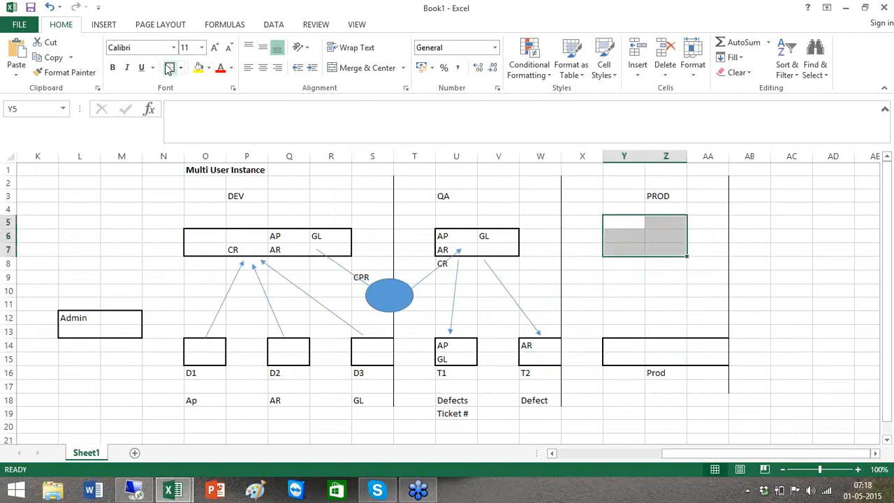
pyautogui.click(643, 262)
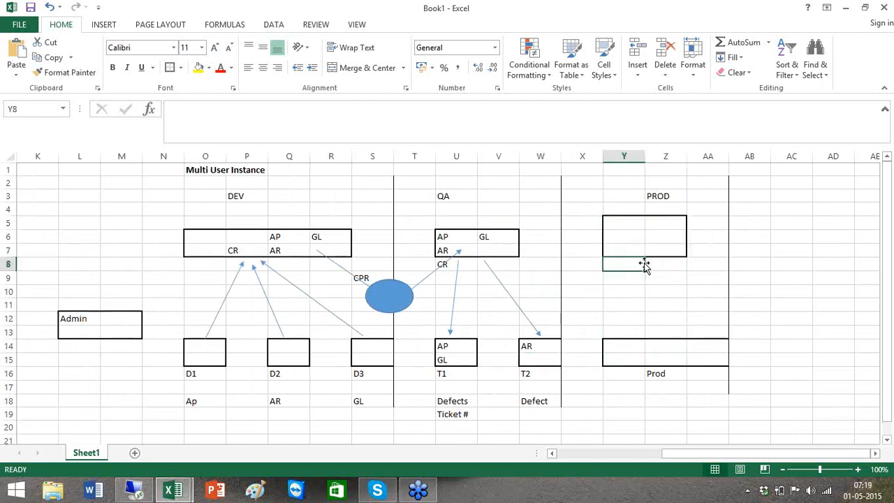
pyautogui.write('CR')
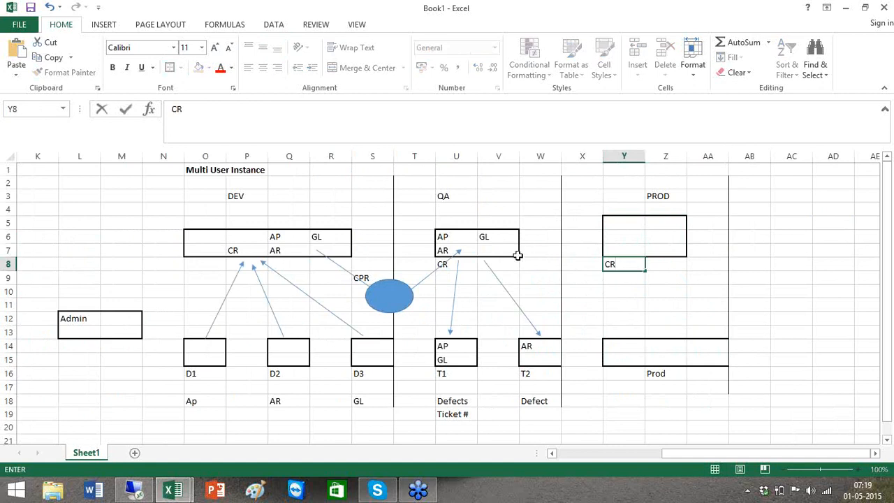
pyautogui.moveTo(544, 276); pyautogui.dragTo(579, 278)
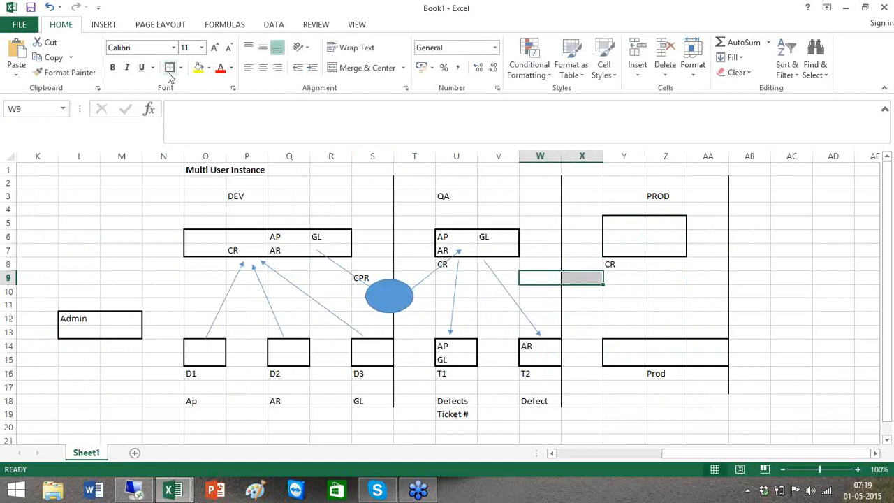
# Draw arrows from the QA box to the linking box, up to the PROD box, and down to Prod.
pyautogui.click(105, 25)
pyautogui.click(203, 44)
pyautogui.click(227, 72)
pyautogui.moveTo(498, 247); pyautogui.dragTo(545, 278)
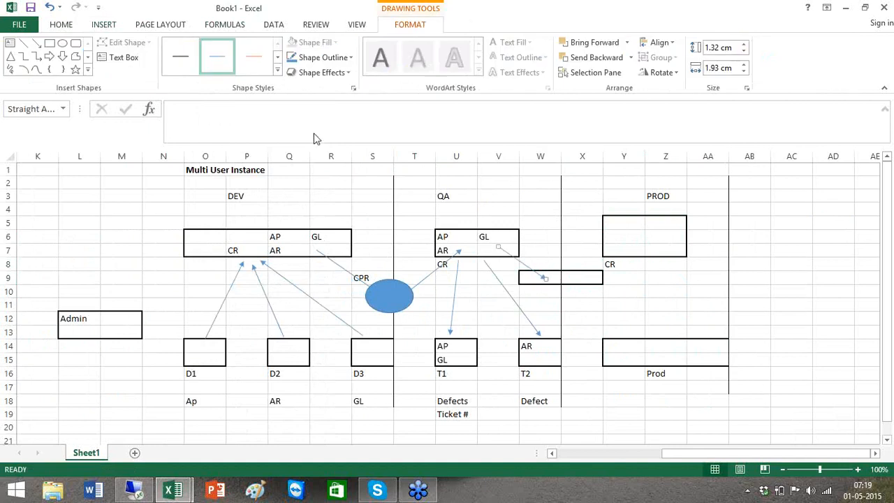
pyautogui.click(37, 42)
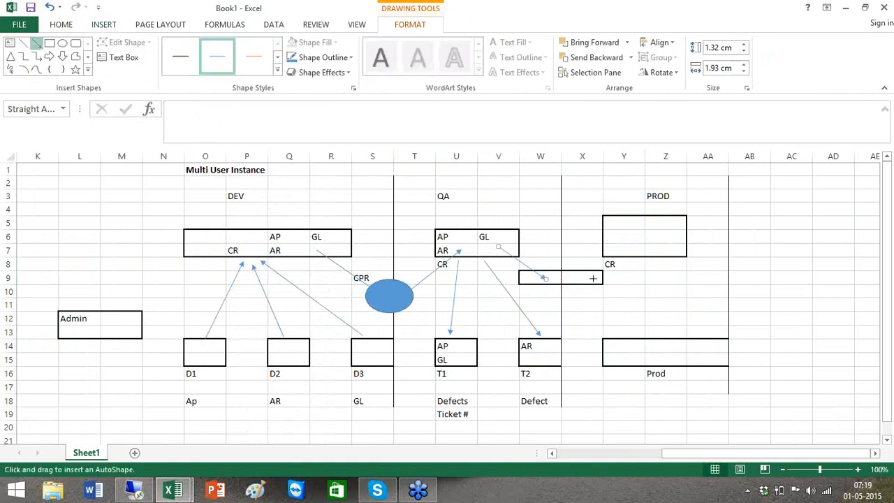
pyautogui.moveTo(585, 278); pyautogui.dragTo(642, 241)
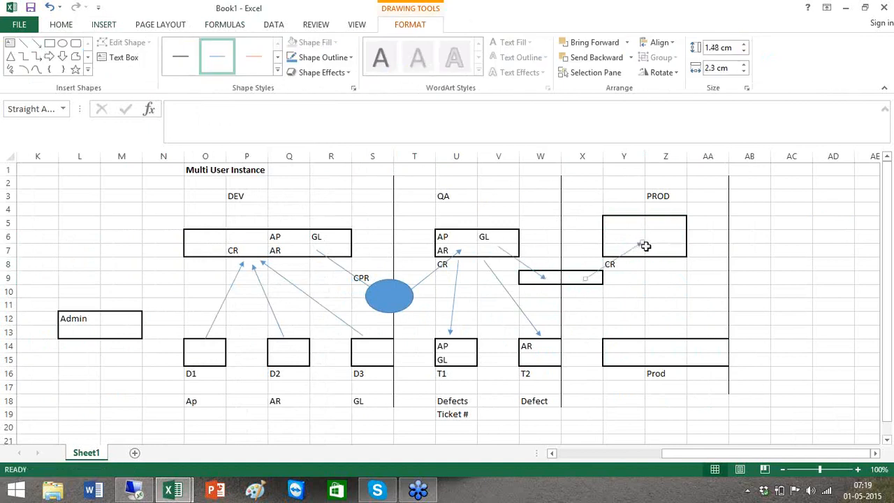
pyautogui.click(37, 43)
pyautogui.moveTo(652, 249); pyautogui.dragTo(654, 343)
# Enter the label War room in AA7 beside the PROD box.
pyautogui.click(706, 289)
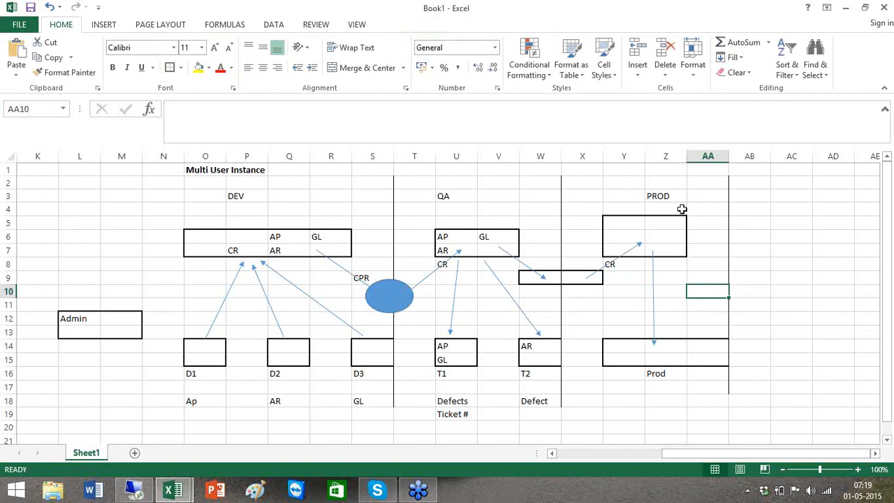
pyautogui.click(700, 252)
pyautogui.doubleClick(701, 252)
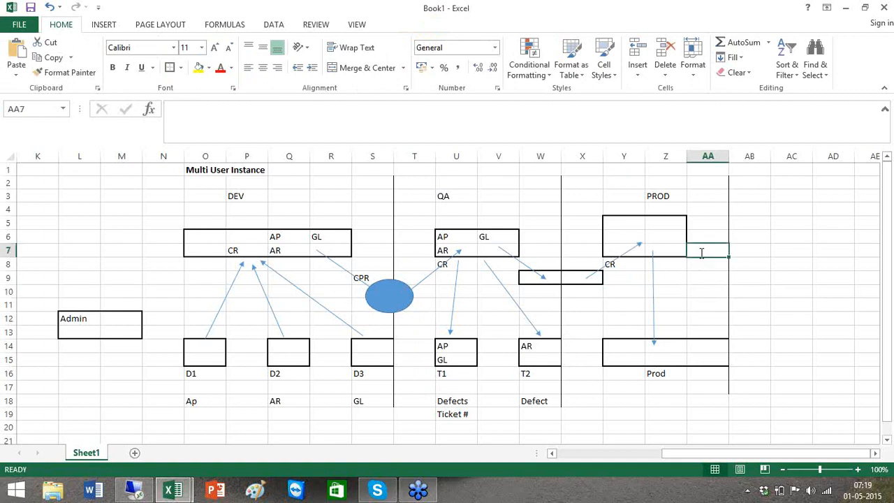
pyautogui.write('Wra room')
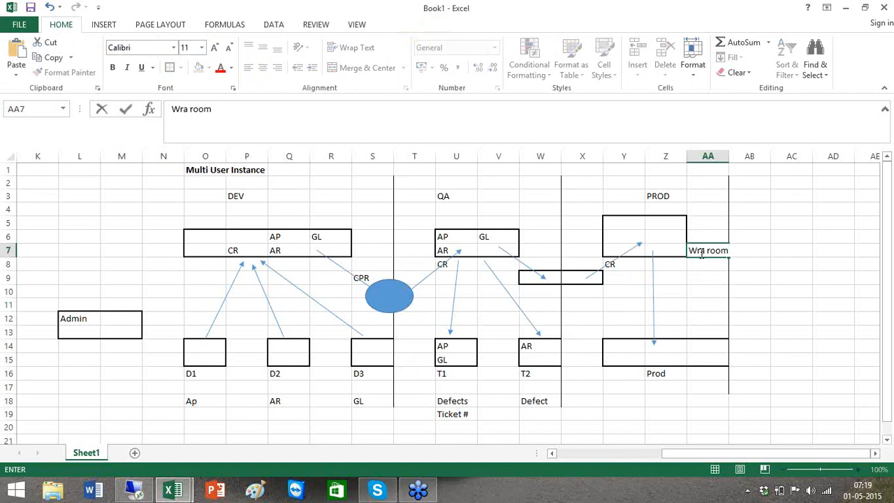
pyautogui.press('BackSpace')
pyautogui.press('BackSpace')
pyautogui.press('BackSpace')
pyautogui.press('BackSpace')
pyautogui.press('BackSpace')
pyautogui.press('BackSpace')
pyautogui.press('BackSpace')
pyautogui.write('ar room')
pyautogui.press('Return')
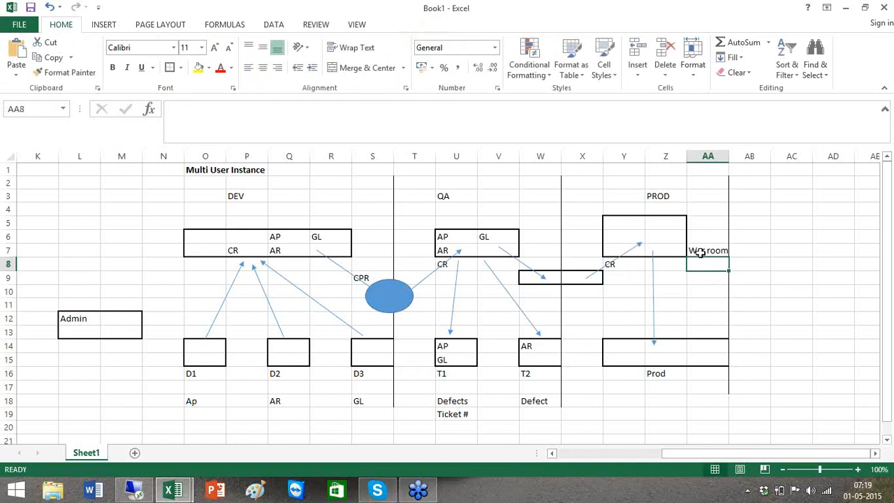
# Add the label Flow Order in AA8 below War room.
pyautogui.write('Floe Orde')
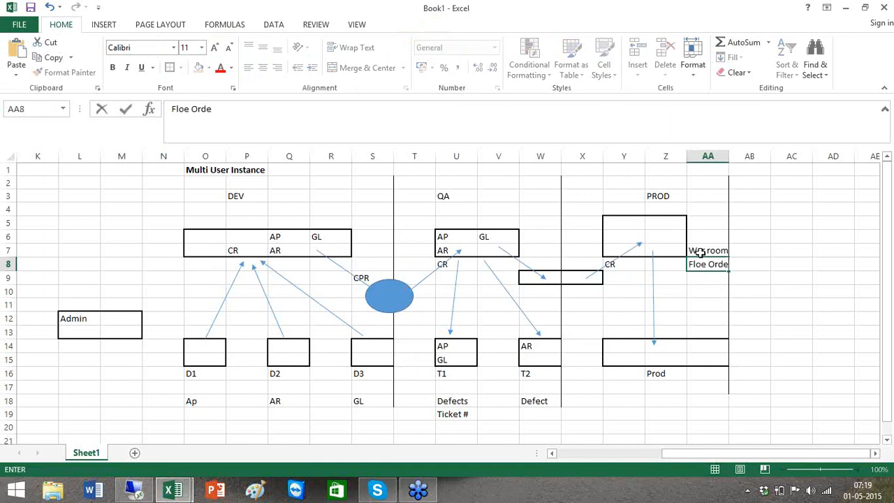
pyautogui.press('BackSpace')
pyautogui.press('BackSpace')
pyautogui.press('BackSpace')
pyautogui.press('BackSpace')
pyautogui.press('BackSpace')
pyautogui.press('BackSpace')
pyautogui.write('w Order')
pyautogui.hotkey('ctrl', 'Return')
pyautogui.press('Return')
pyautogui.press('Right')
pyautogui.press('Left')
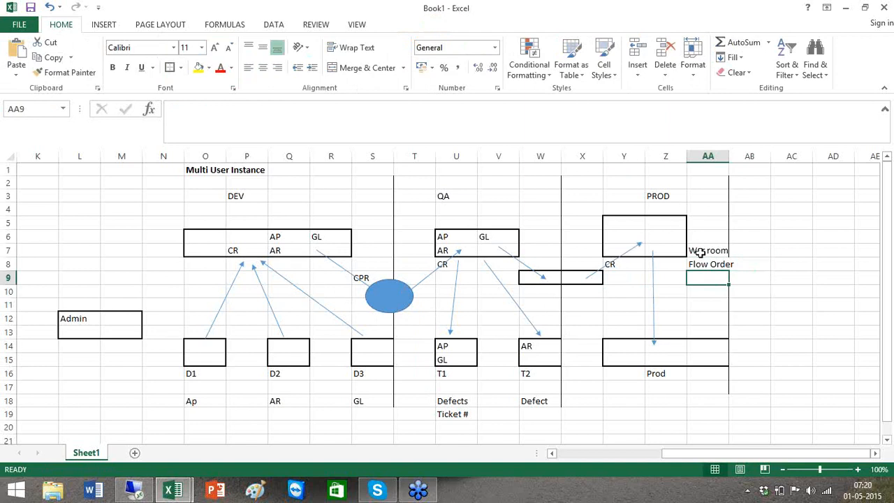
pyautogui.click(654, 298)
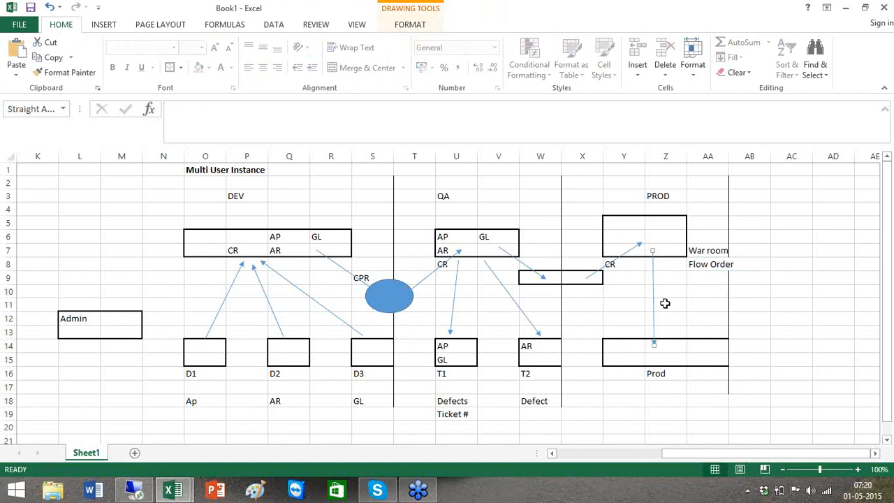
pyautogui.click(732, 303)
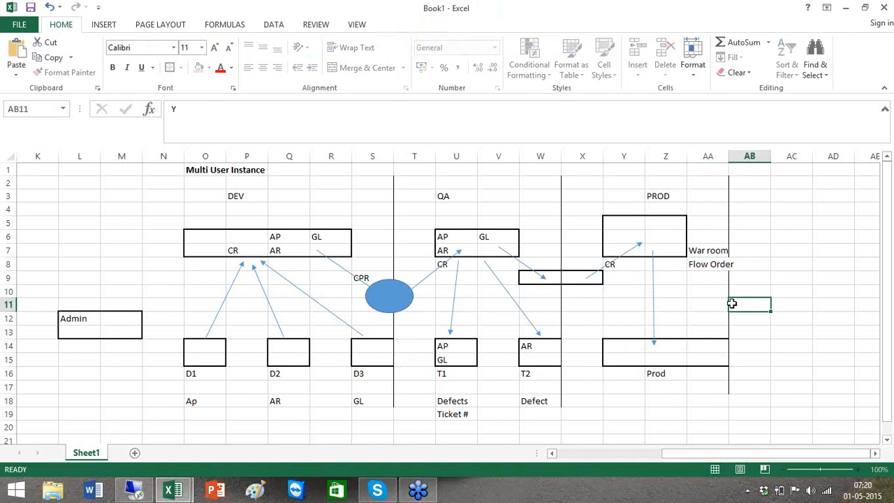
pyautogui.press('Return')
pyautogui.write('Y')
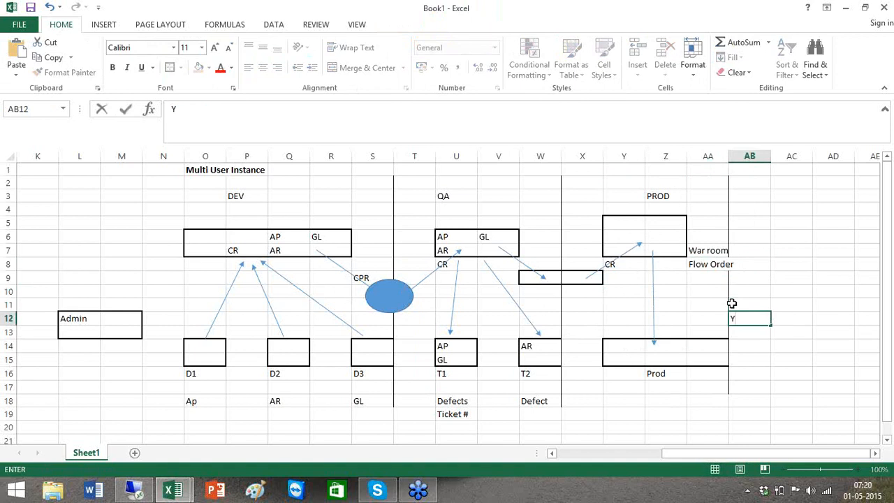
pyautogui.press('Return')
pyautogui.write('Y')
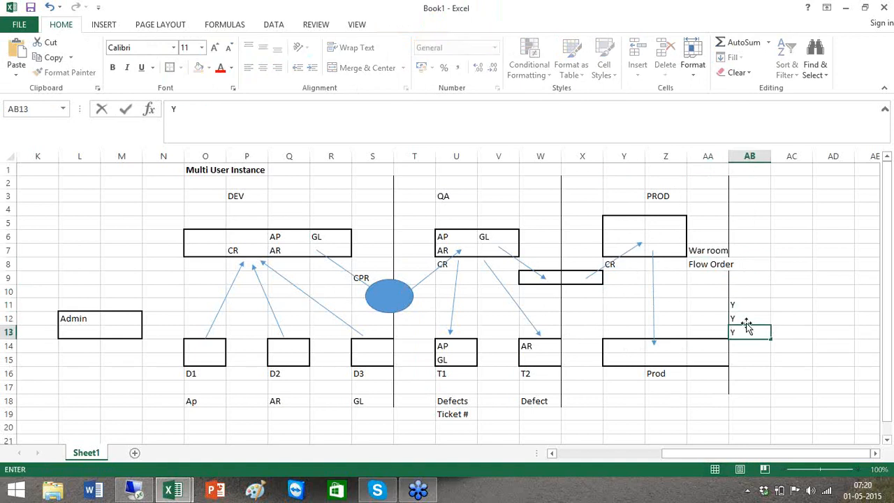
pyautogui.click(756, 353)
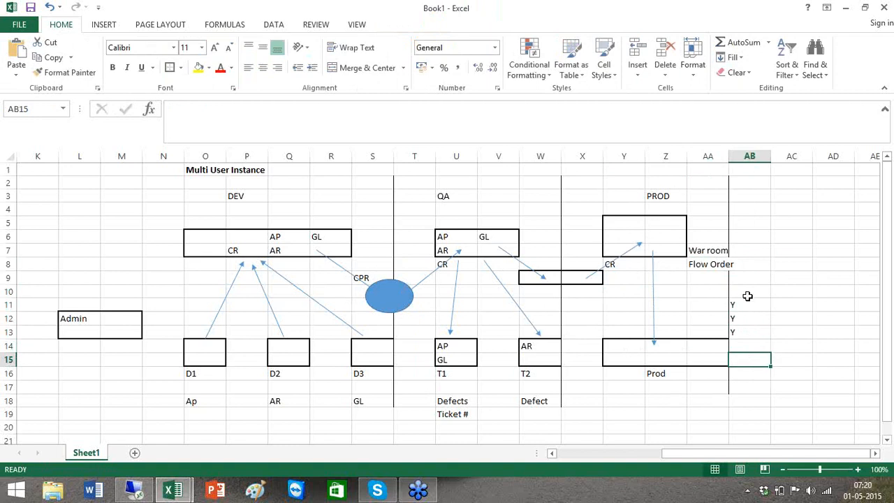
pyautogui.moveTo(746, 306); pyautogui.dragTo(746, 327)
pyautogui.press('Delete')
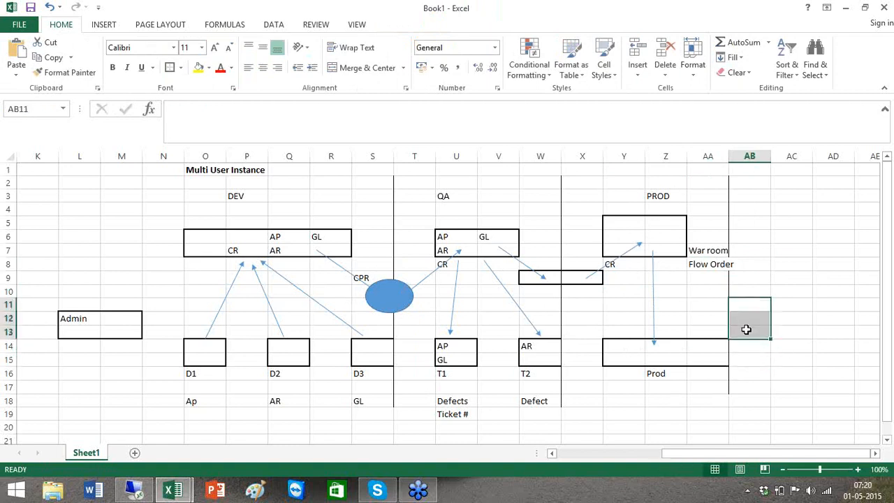
pyautogui.click(620, 359)
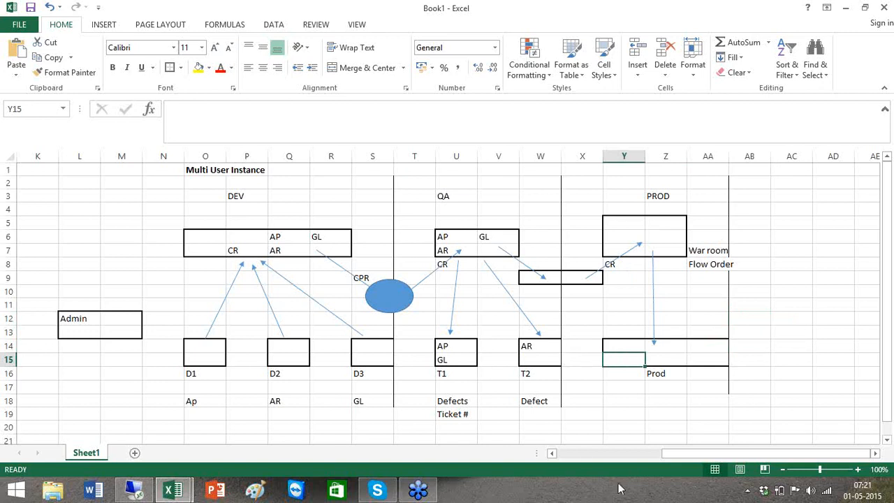
# Return Excel to the Single User Instance diagram at column A.
pyautogui.click(583, 454)
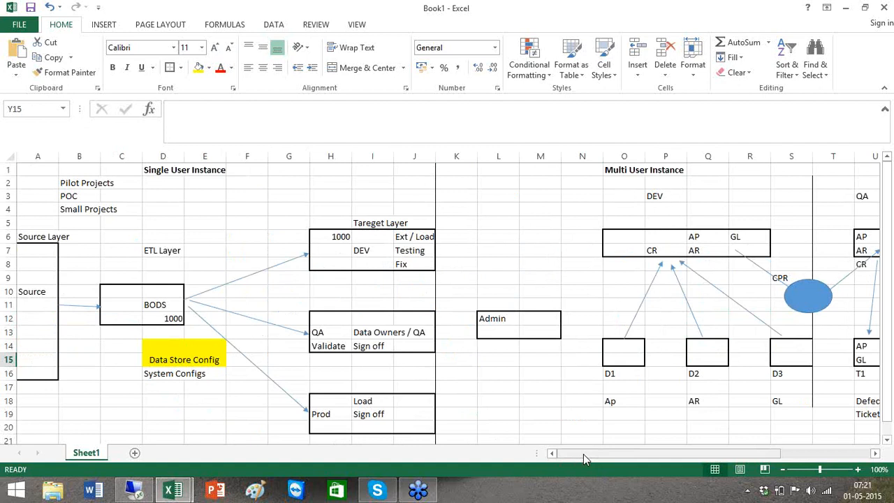
pyautogui.moveTo(583, 454); pyautogui.dragTo(665, 459)
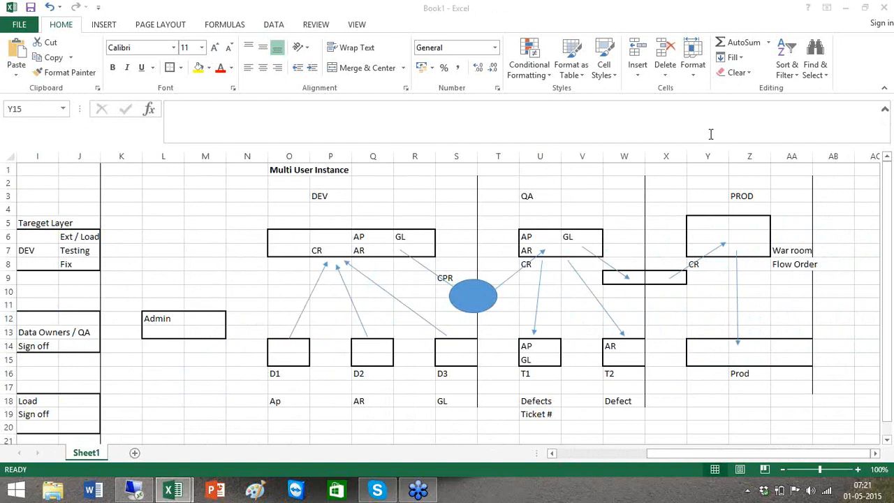
pyautogui.click(578, 459)
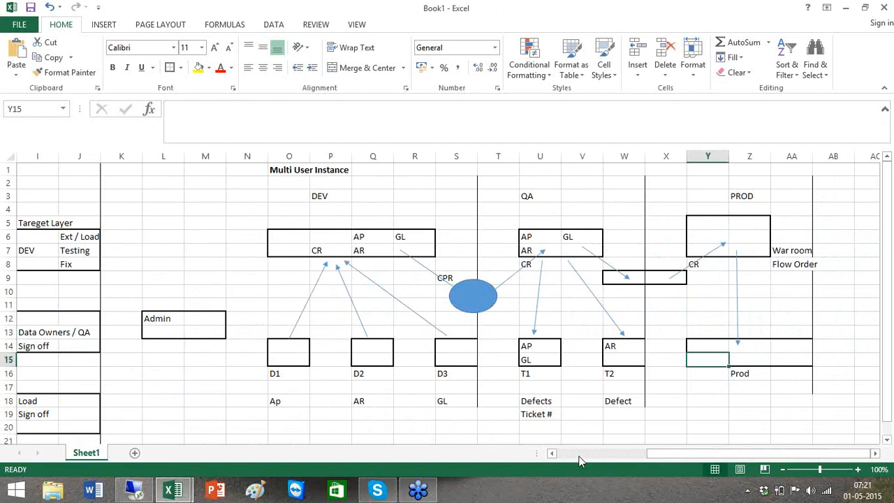
pyautogui.hscroll(-3, 578, 459)
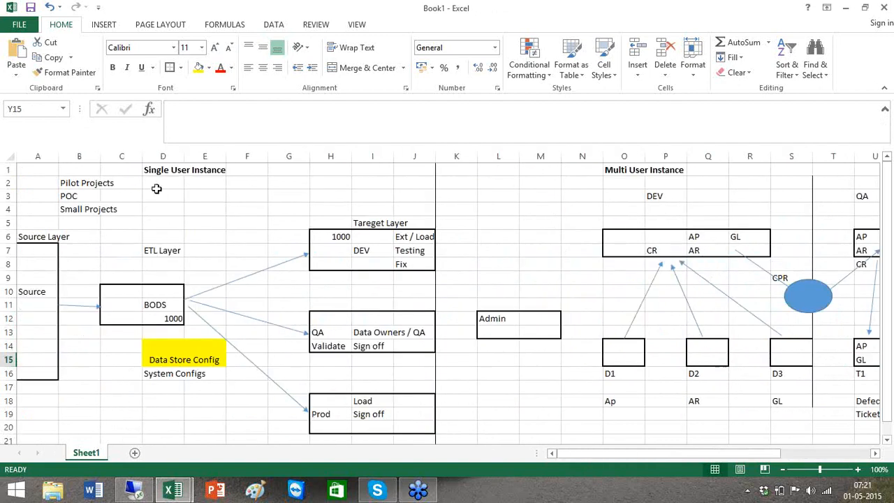
pyautogui.click(153, 175)
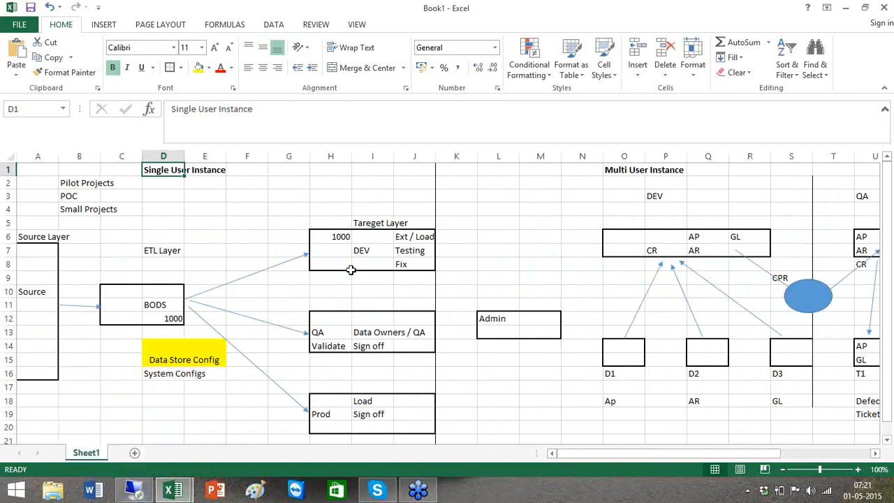
# Toggle between the remote SAP Data Services session and Excel, pointing out System Configs in D16.
pyautogui.click(135, 491)
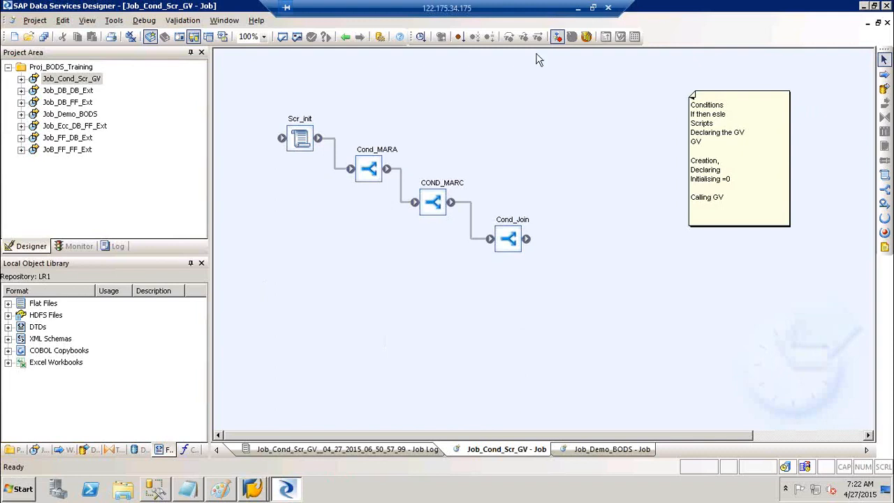
pyautogui.click(580, 7)
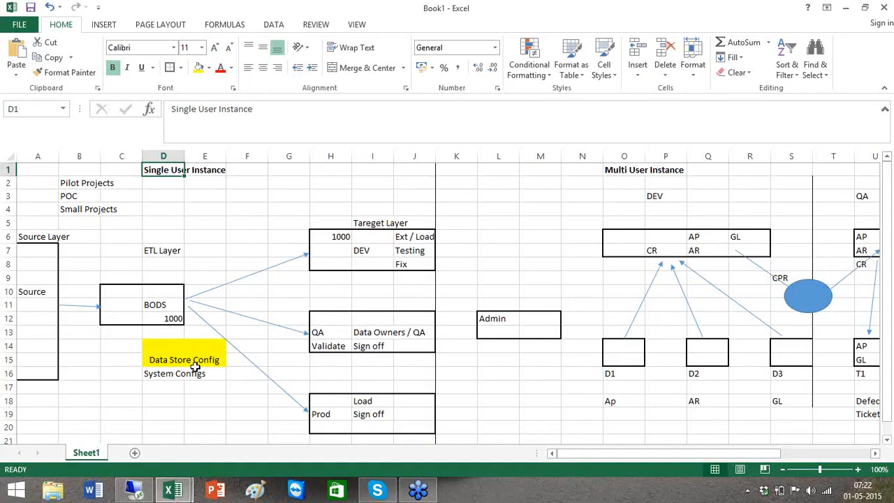
pyautogui.click(179, 373)
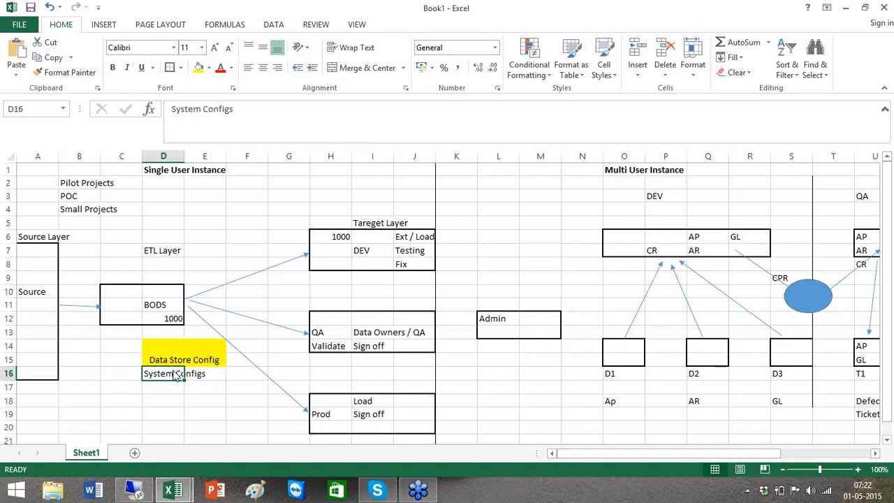
pyautogui.hotkey('alt', 'Tab')
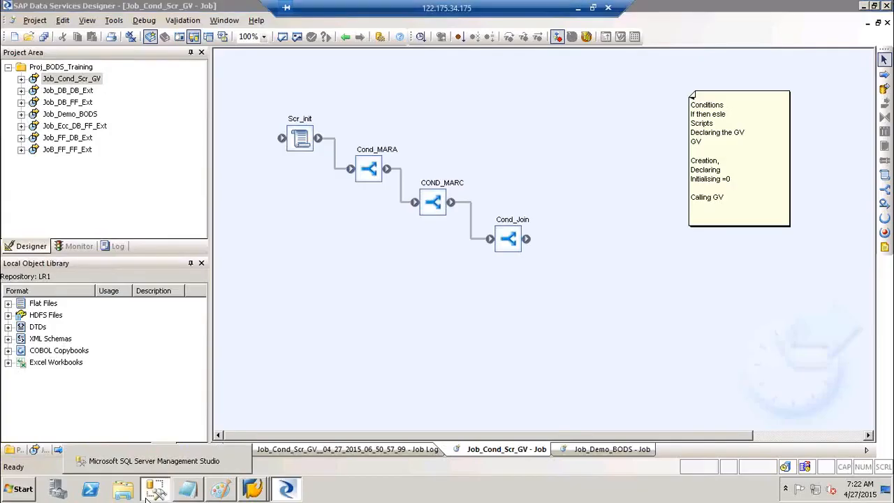
# In SSMS Object Explorer, collapse Northwind and scroll back to the database list starting at BODS1.
pyautogui.click(155, 489)
pyautogui.click(291, 130)
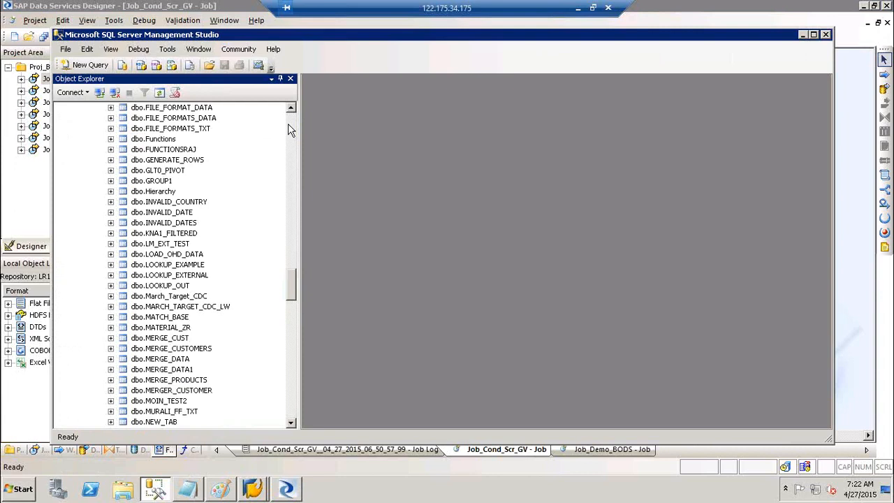
pyautogui.click(291, 130)
pyautogui.click(291, 130)
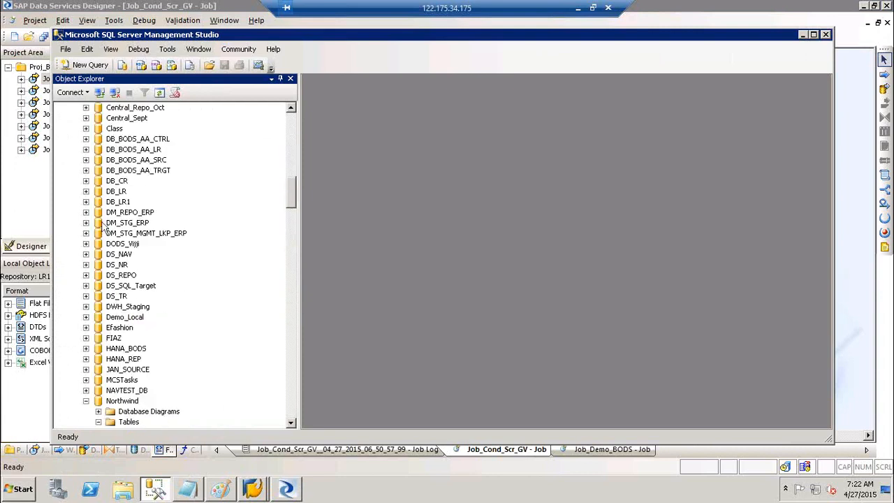
pyautogui.click(85, 401)
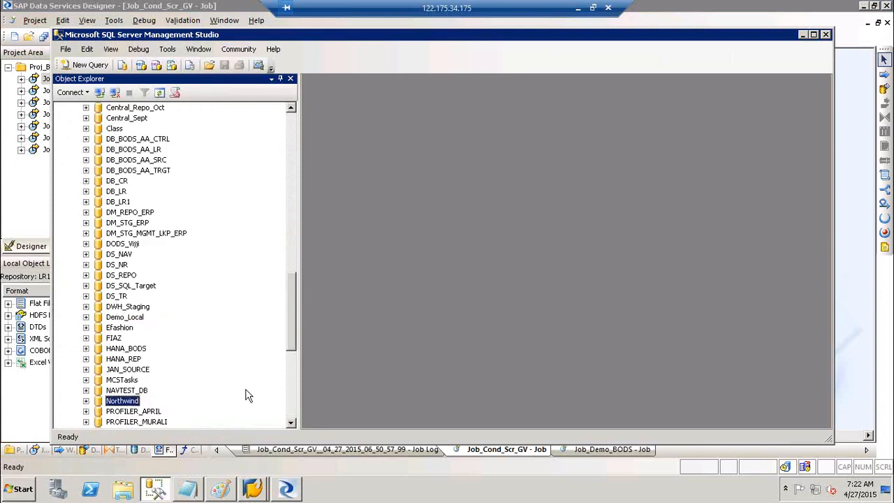
pyautogui.click(292, 404)
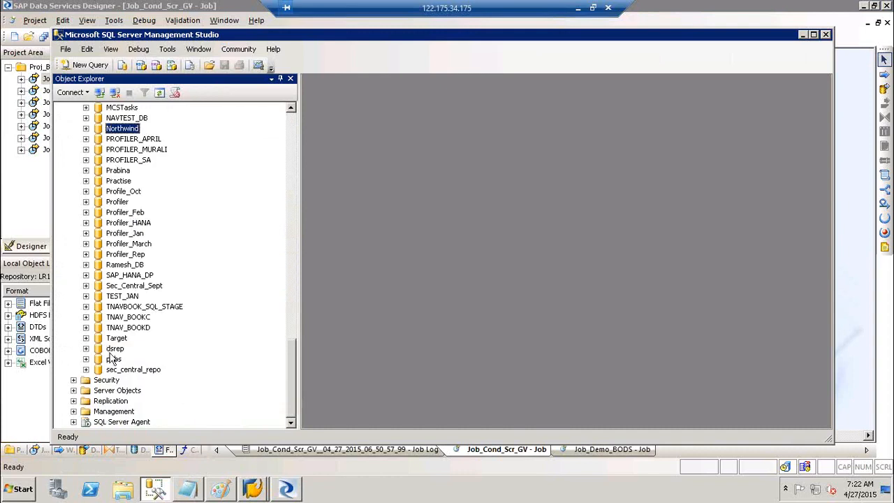
pyautogui.click(117, 337)
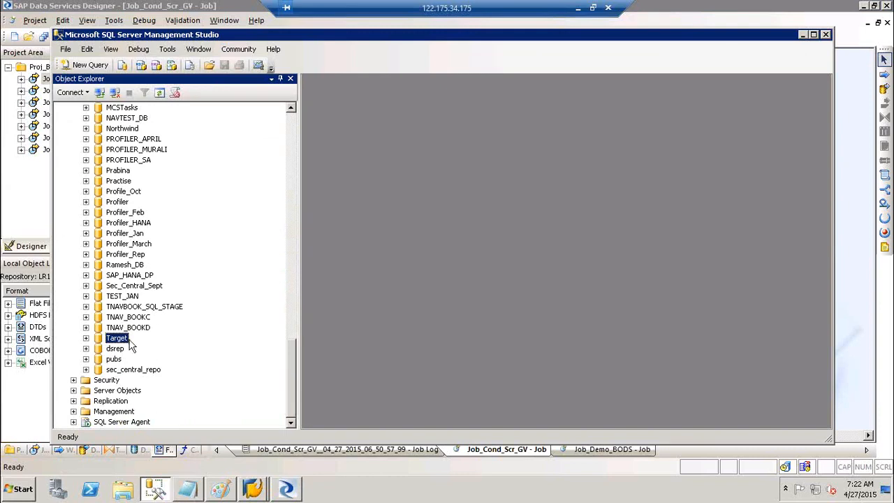
pyautogui.click(294, 125)
pyautogui.click(293, 126)
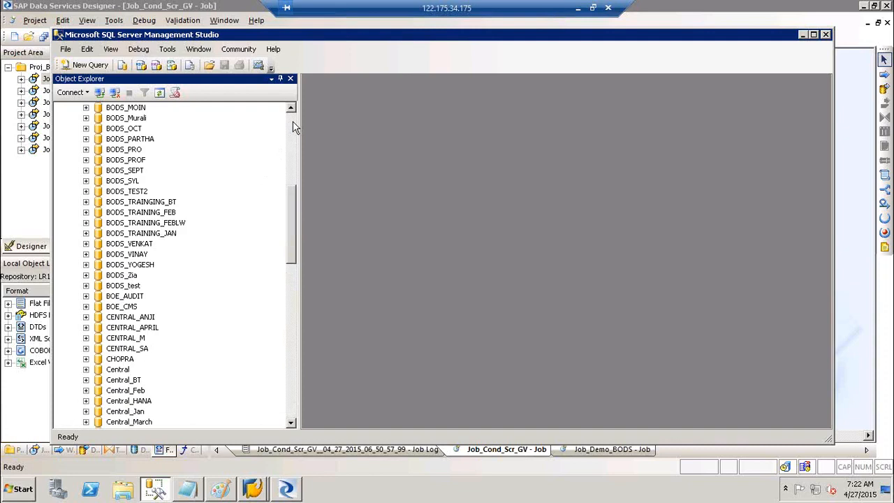
pyautogui.click(294, 126)
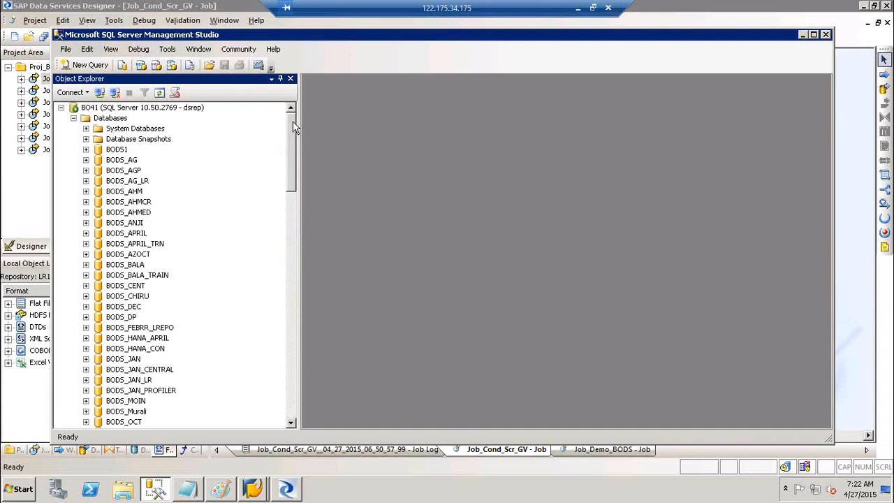
# Create a new database named DEV under the Databases folder.
pyautogui.click(116, 120)
pyautogui.rightClick(105, 124)
pyautogui.click(145, 129)
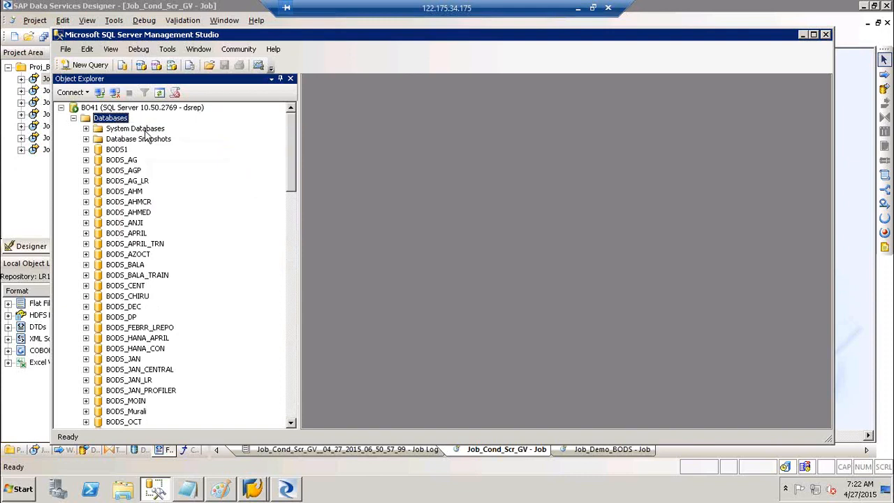
pyautogui.write('DEV')
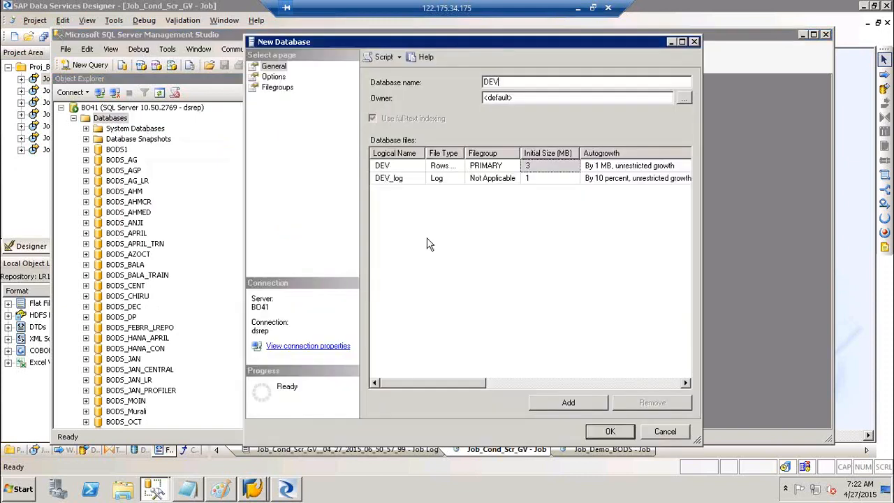
pyautogui.click(600, 431)
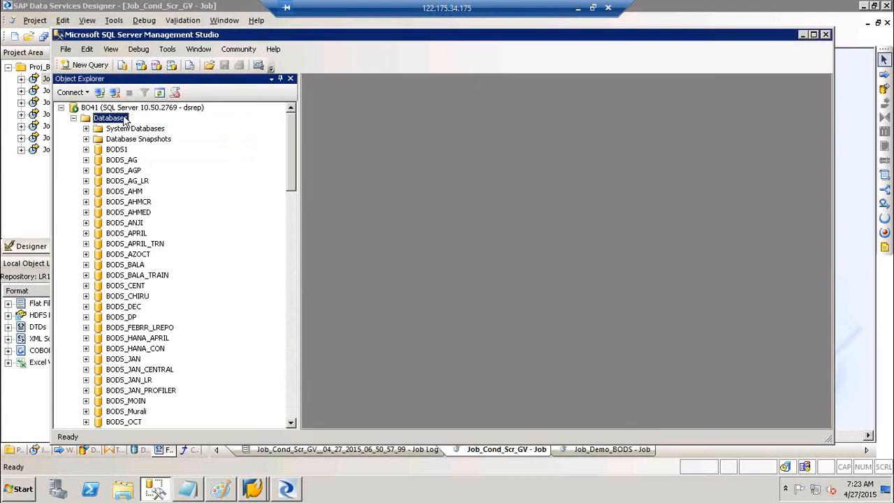
# Attempt a new database named QA, dismiss the failure, and retry it as DB_QA.
pyautogui.rightClick(128, 117)
pyautogui.click(152, 126)
pyautogui.write('QA')
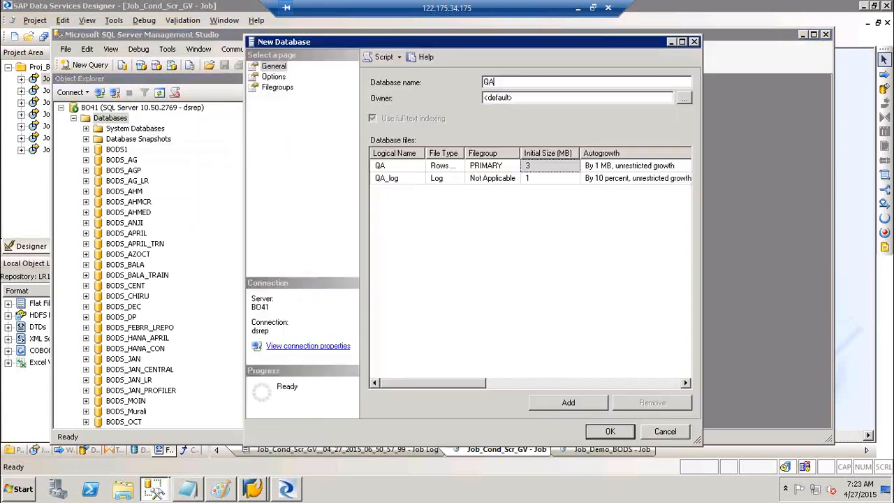
pyautogui.click(621, 430)
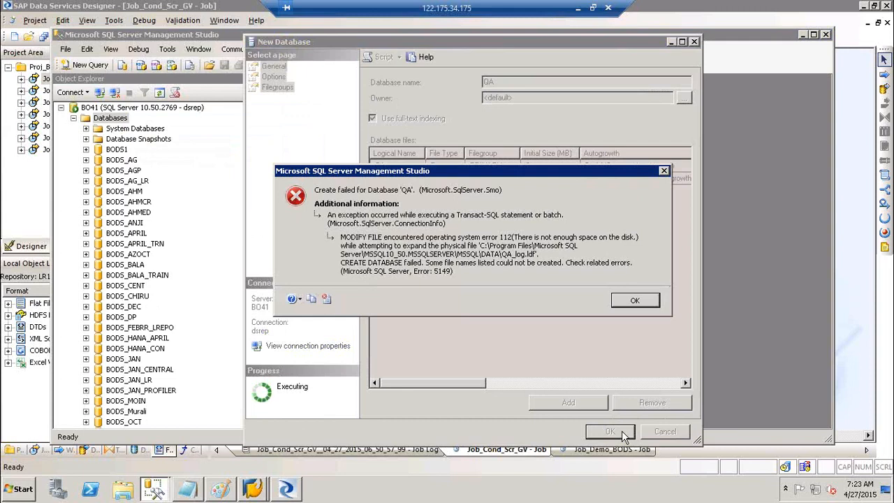
pyautogui.click(634, 300)
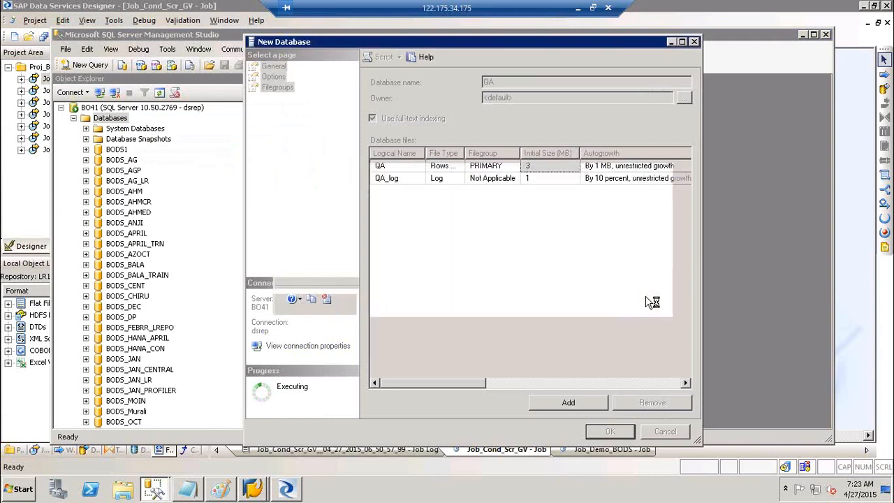
pyautogui.press('BackSpace')
pyautogui.press('BackSpace')
pyautogui.write('DB_QA')
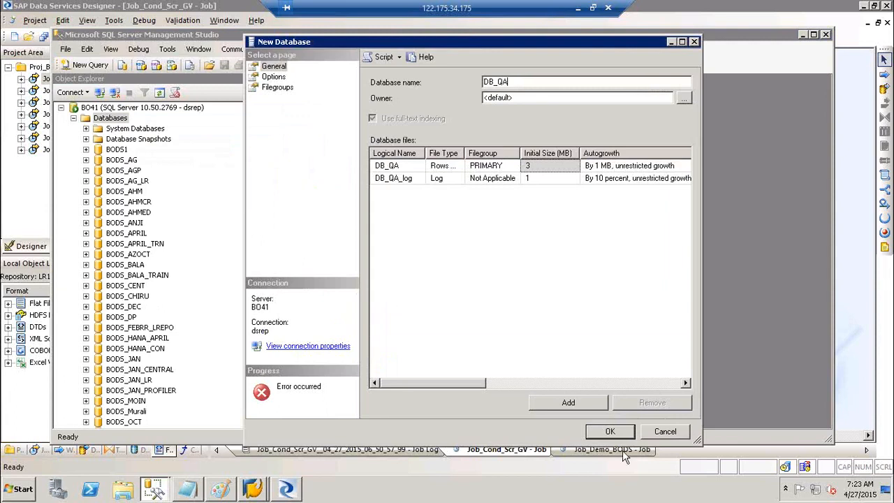
pyautogui.click(609, 431)
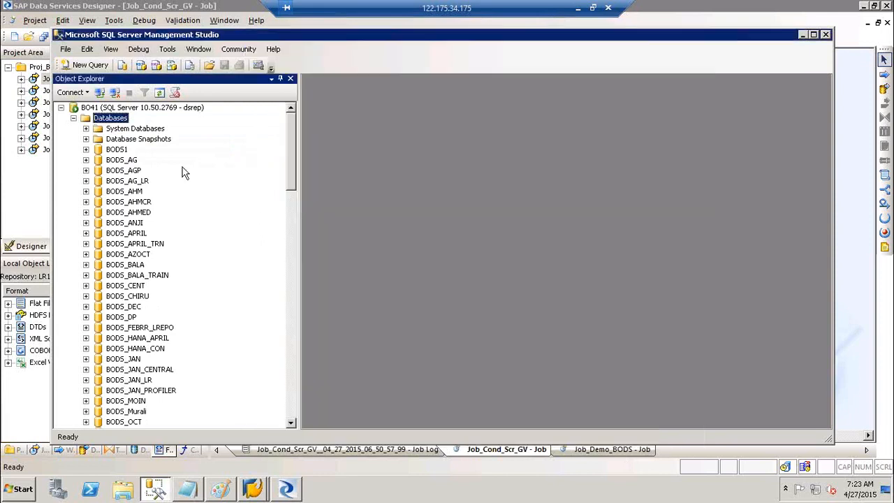
# Attempt a new database named PROD and dismiss the creation error.
pyautogui.rightClick(106, 118)
pyautogui.click(142, 130)
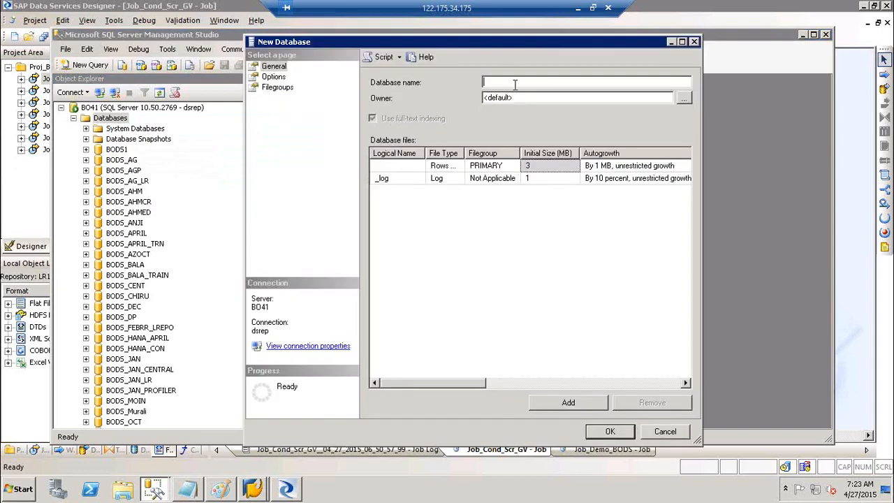
pyautogui.write('PROD')
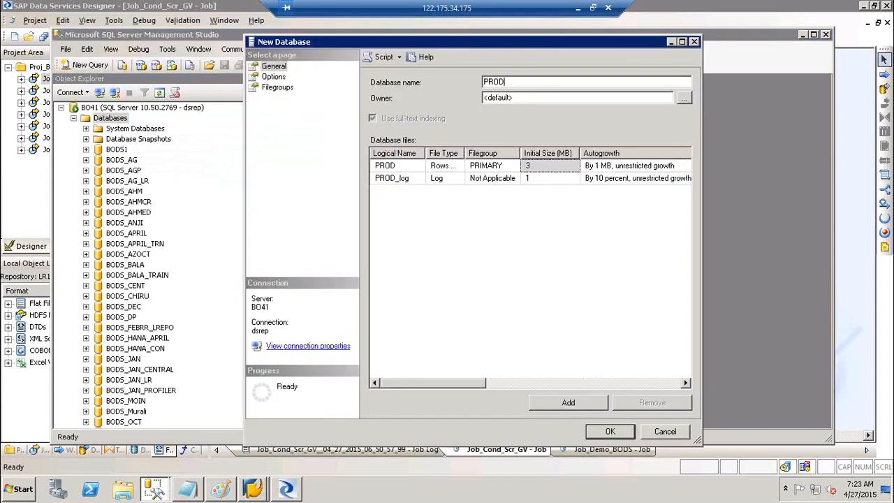
pyautogui.click(608, 432)
pyautogui.click(634, 301)
# Rename the database DB_PROD, retry creating it, and dismiss the failure.
pyautogui.click(520, 82)
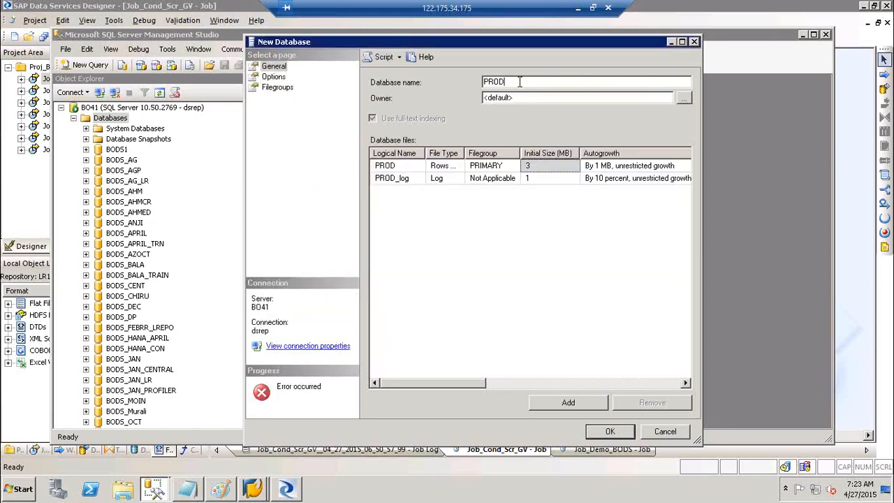
pyautogui.press('Home')
pyautogui.write('DB_')
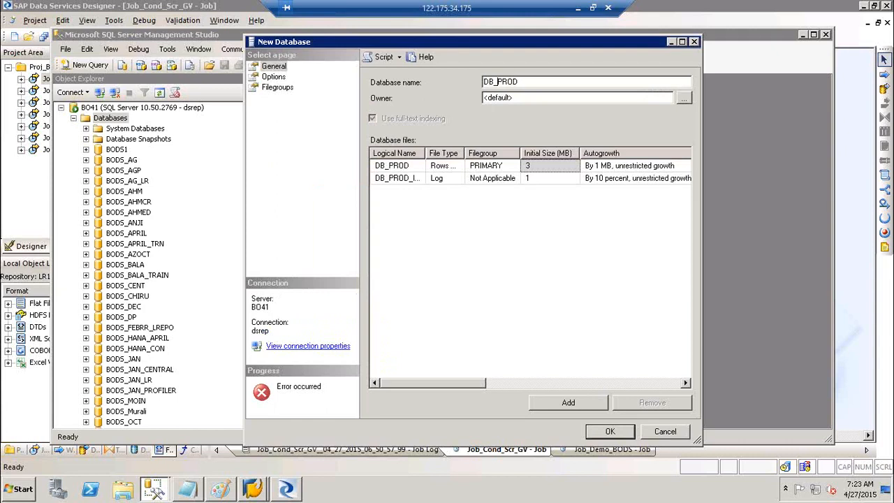
pyautogui.click(619, 431)
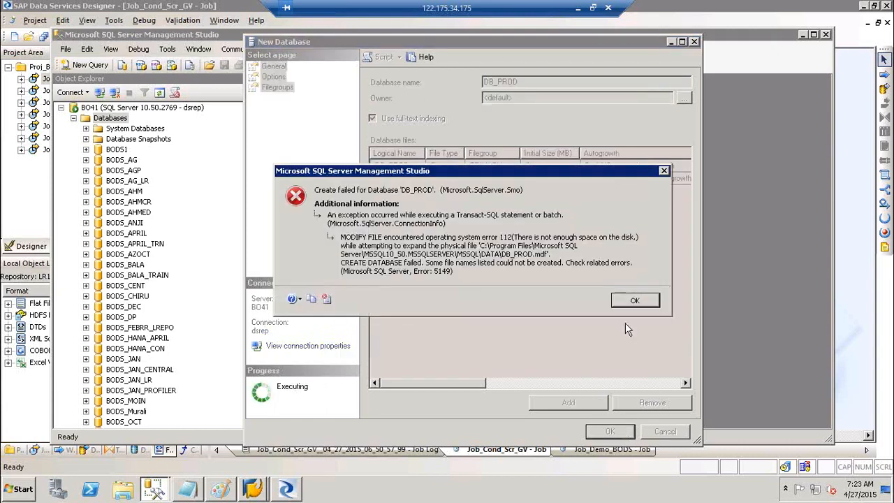
pyautogui.click(635, 301)
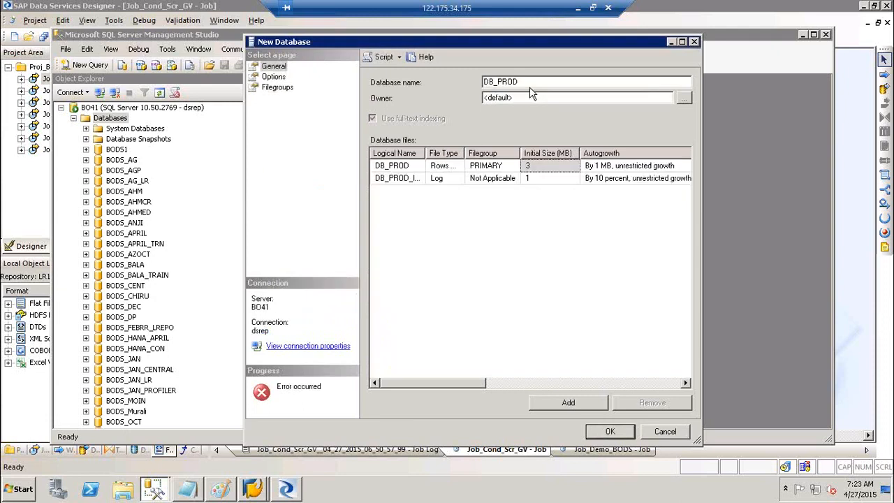
# Retry the database as DB_PRD and dismiss the out-of-disk-space error.
pyautogui.write('1')
pyautogui.press('BackSpace')
pyautogui.press('BackSpace')
pyautogui.press('BackSpace')
pyautogui.write('D')
pyautogui.click(610, 432)
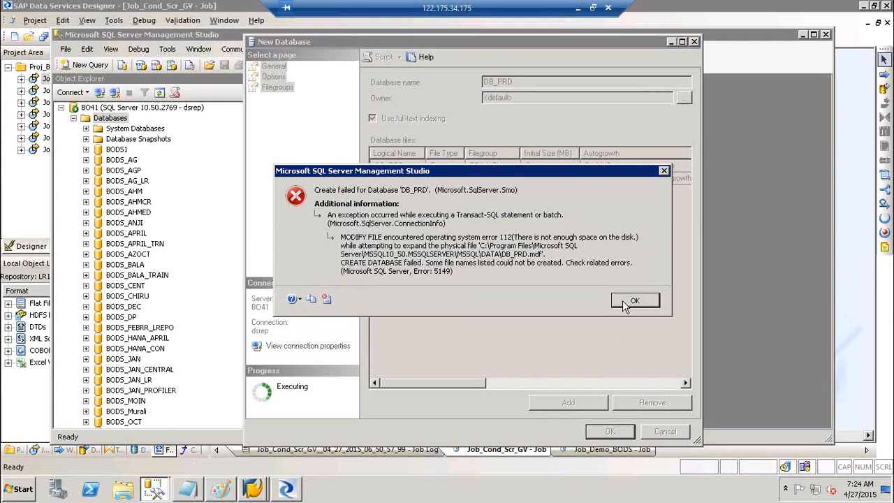
pyautogui.click(622, 300)
# Retry as DB_PRD123, dismiss the disk-space error, cancel New Database and close SSMS.
pyautogui.click(545, 82)
pyautogui.write('123')
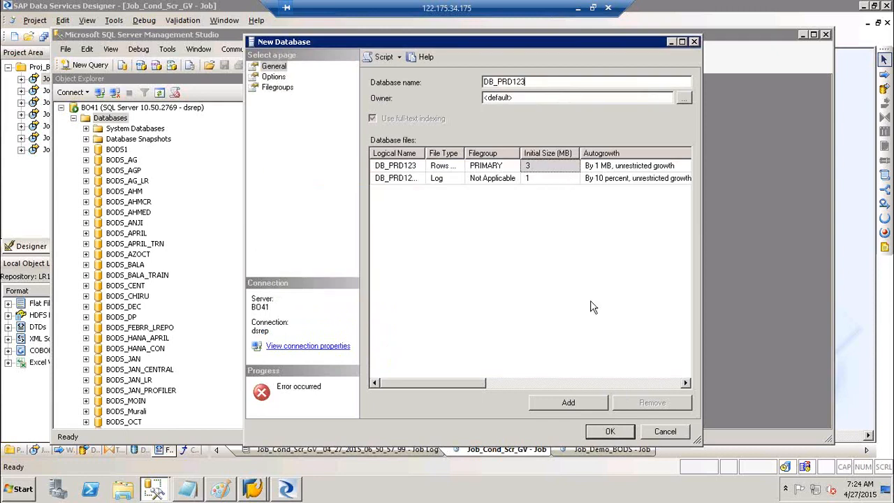
pyautogui.click(620, 433)
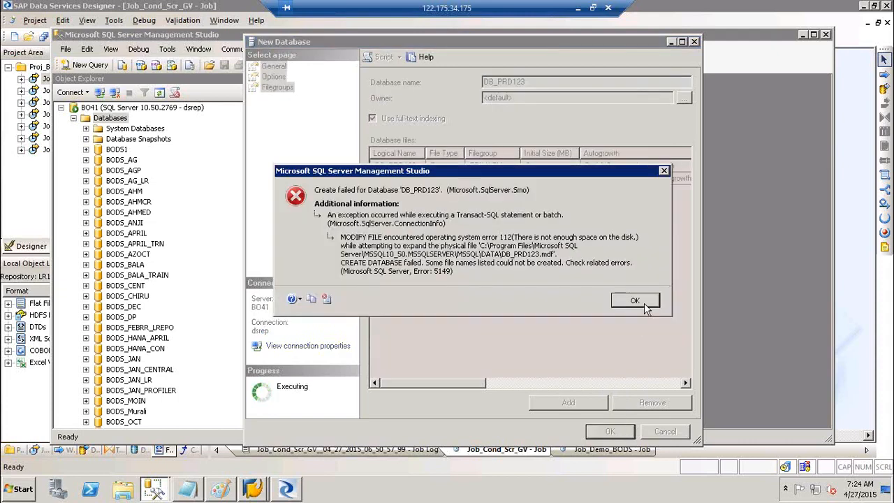
pyautogui.click(644, 304)
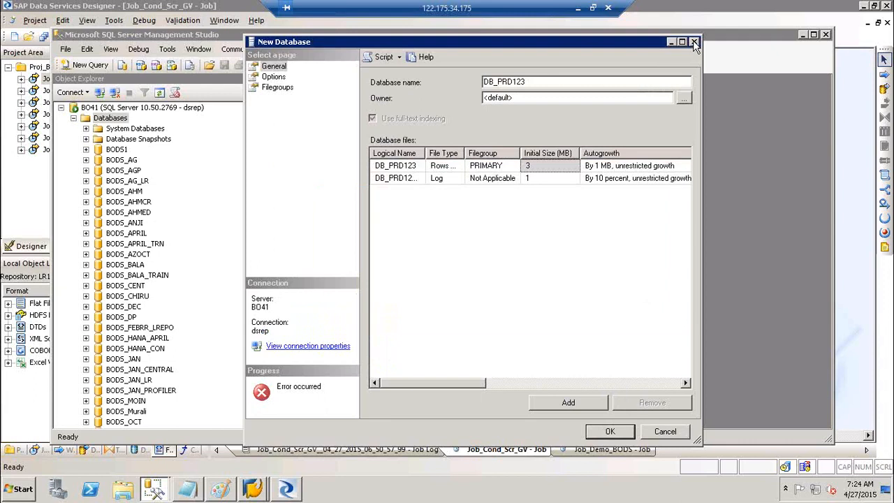
pyautogui.click(694, 42)
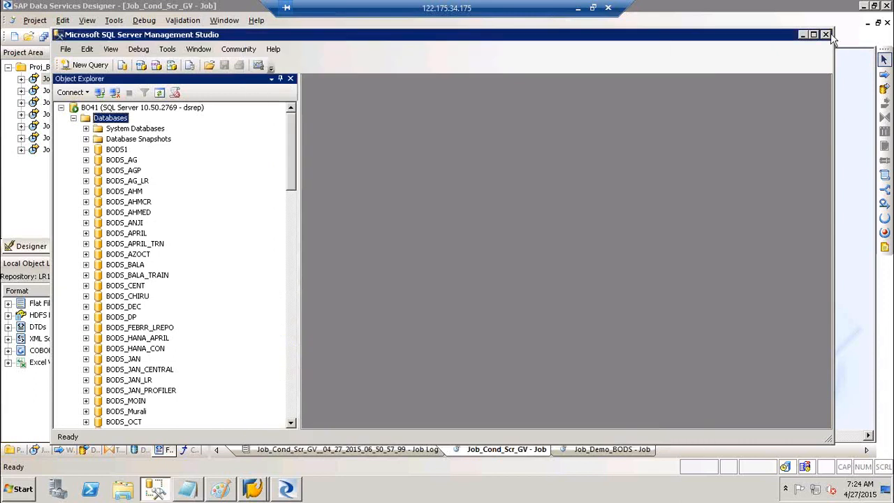
pyautogui.click(826, 34)
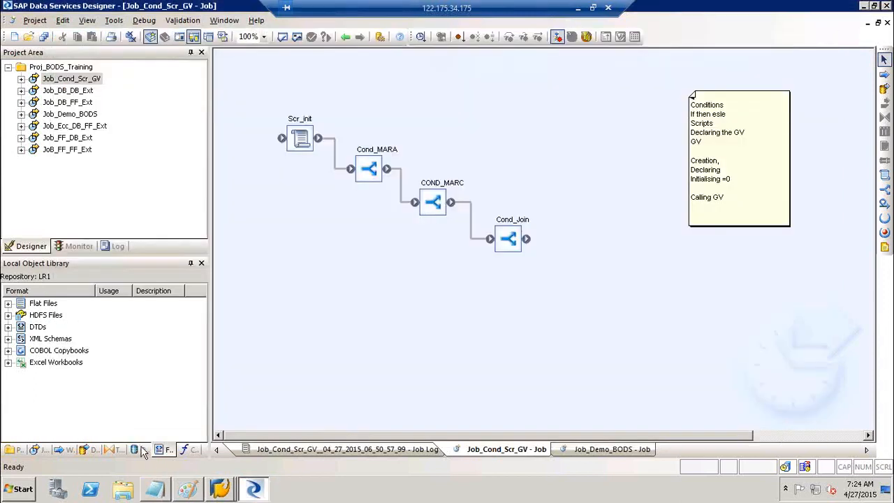
# Open DS_Target's Edit Datastore dialog (server BO41, database Target) with advanced settings expanded.
pyautogui.click(140, 450)
pyautogui.click(8, 326)
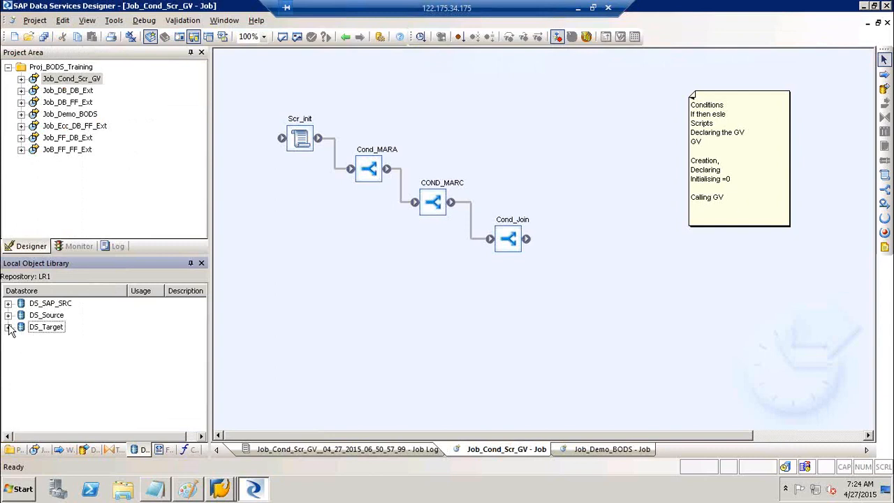
pyautogui.click(48, 327)
pyautogui.rightClick(48, 333)
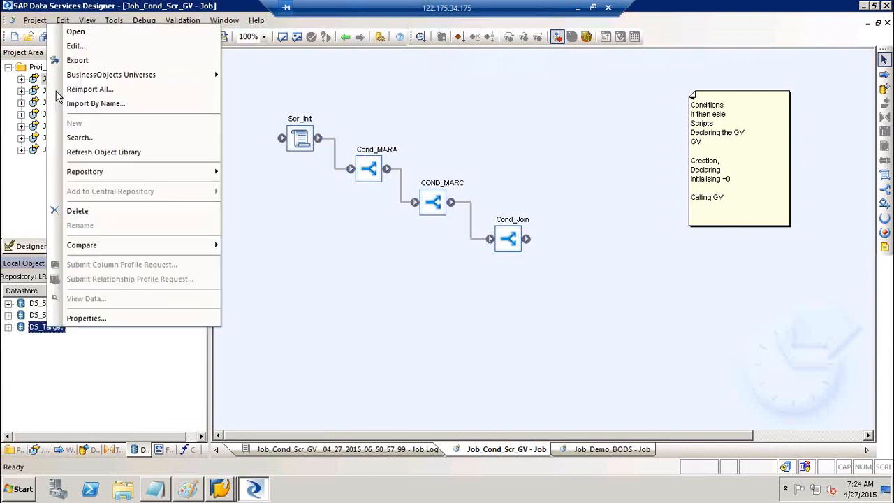
pyautogui.click(76, 46)
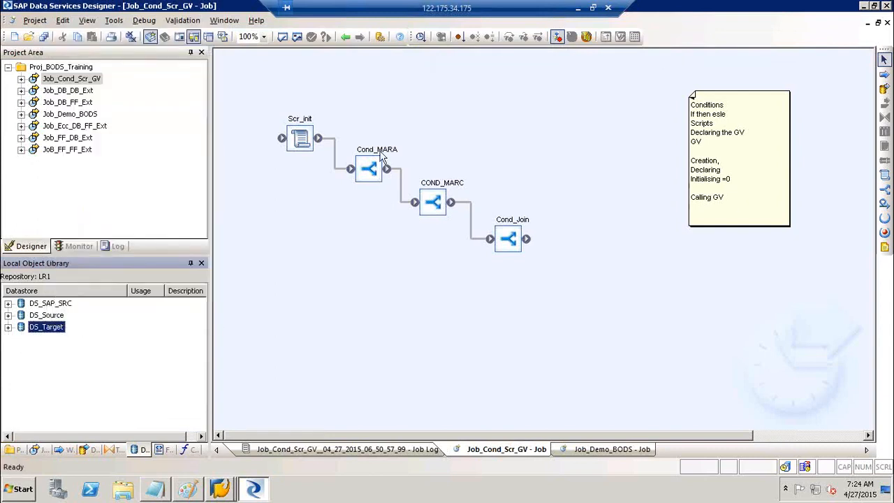
pyautogui.moveTo(435, 220); pyautogui.dragTo(300, 222)
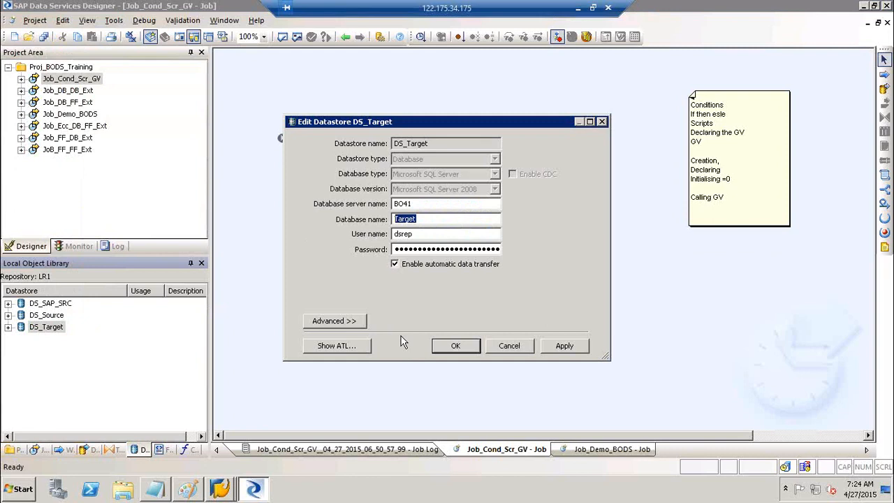
pyautogui.click(355, 320)
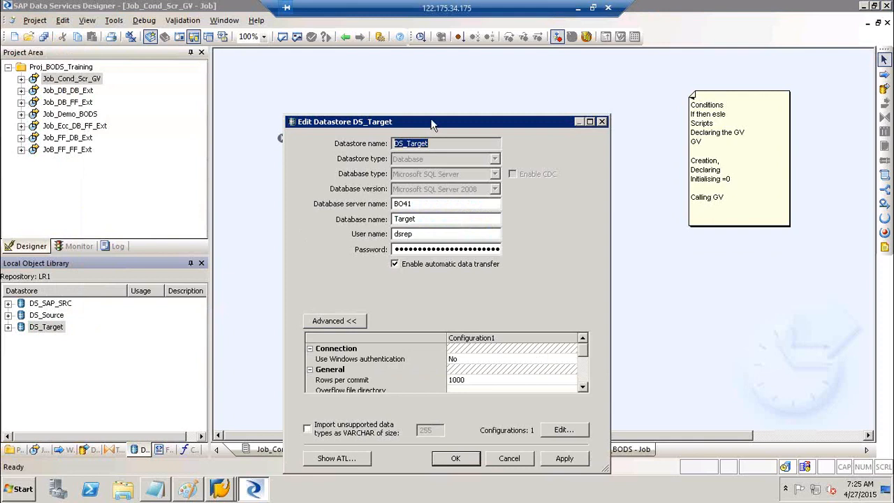
pyautogui.moveTo(433, 128); pyautogui.dragTo(437, 63)
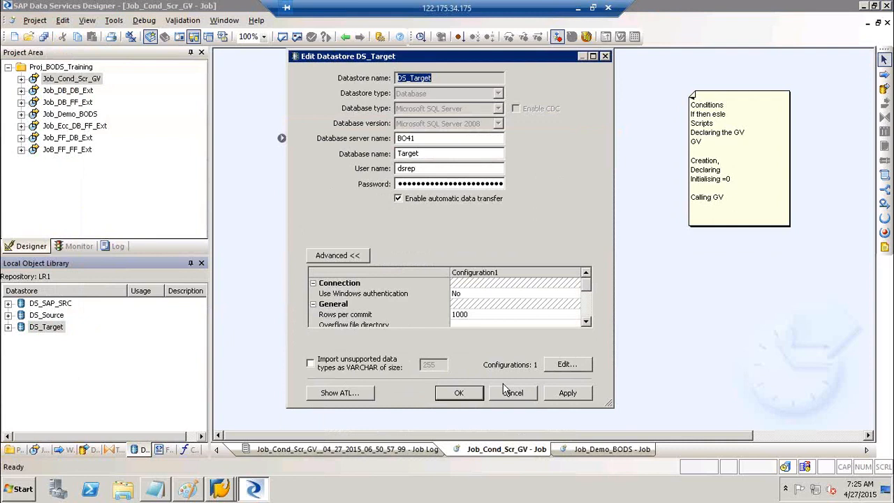
# Duplicate DS_Target's Configuration1 twice in the configurations window.
pyautogui.click(584, 370)
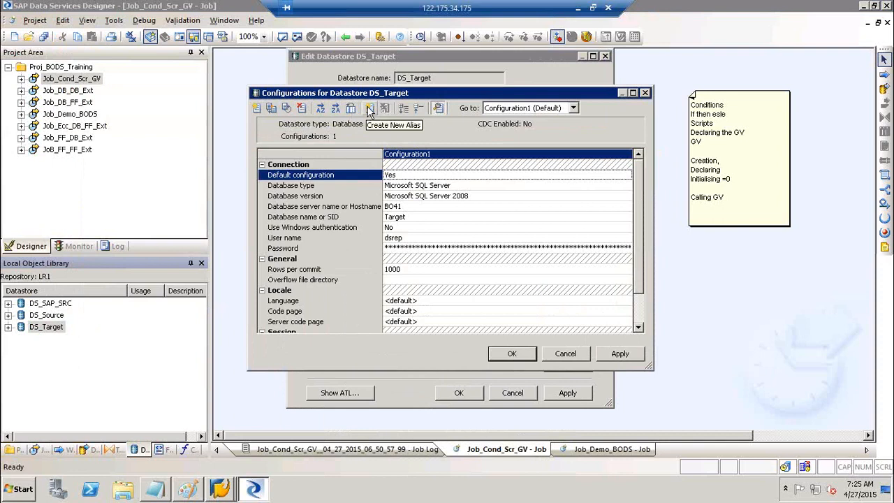
pyautogui.click(271, 108)
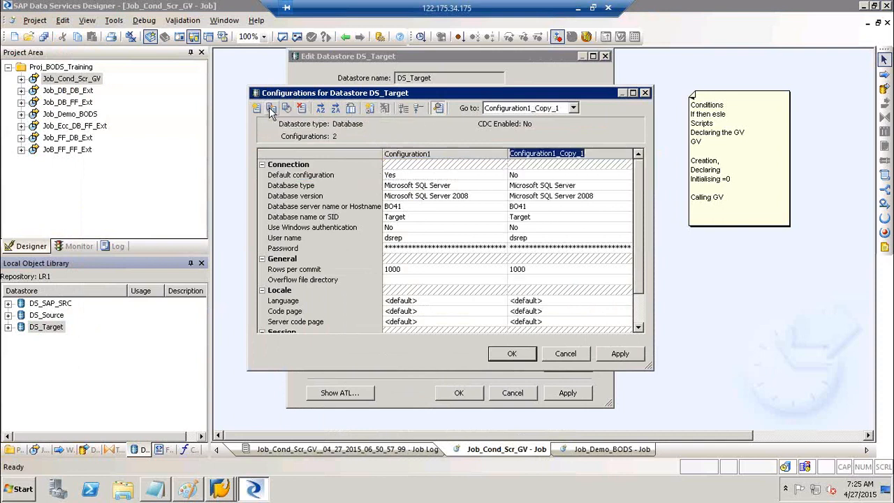
pyautogui.click(271, 108)
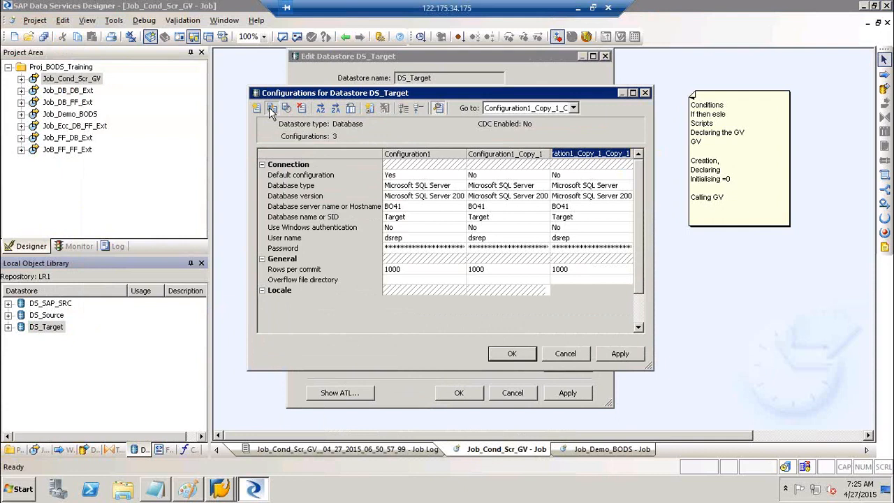
pyautogui.click(634, 93)
# Rename the three configuration columns DEV, QA and PROD.
pyautogui.click(184, 66)
pyautogui.click(184, 65)
pyautogui.write('DEV')
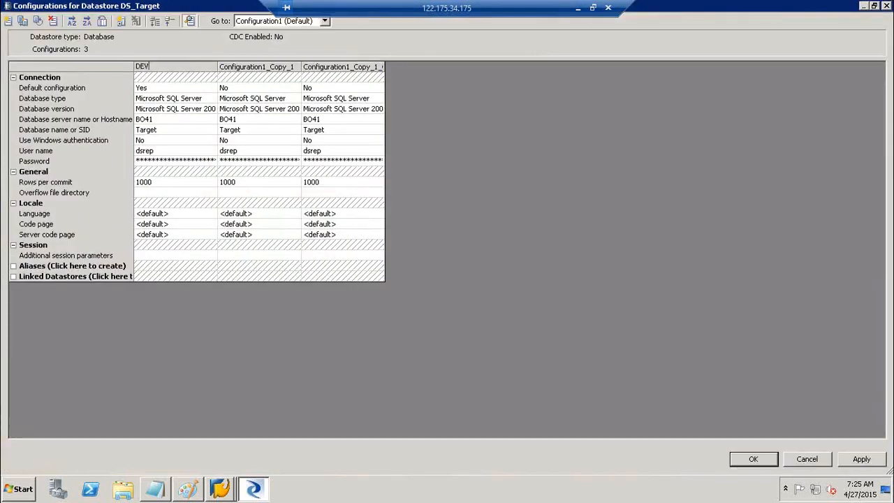
pyautogui.click(292, 69)
pyautogui.click(291, 70)
pyautogui.write('QA')
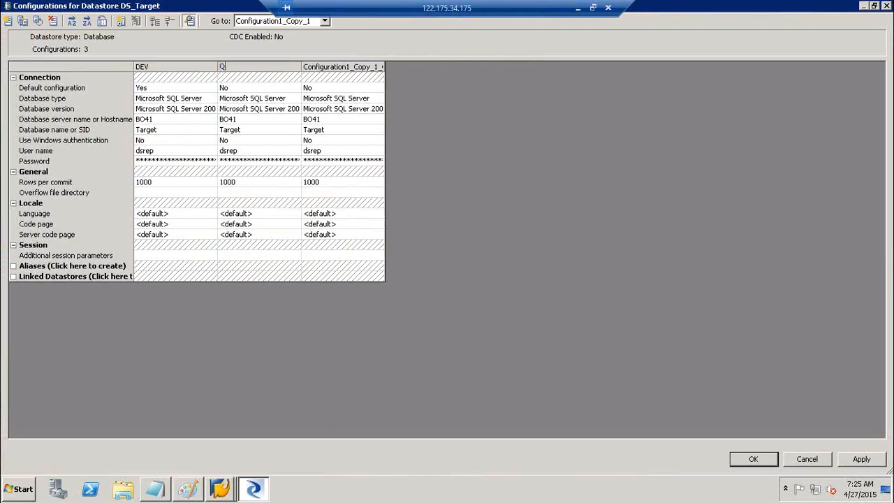
pyautogui.click(342, 70)
pyautogui.click(342, 70)
pyautogui.write('PROD')
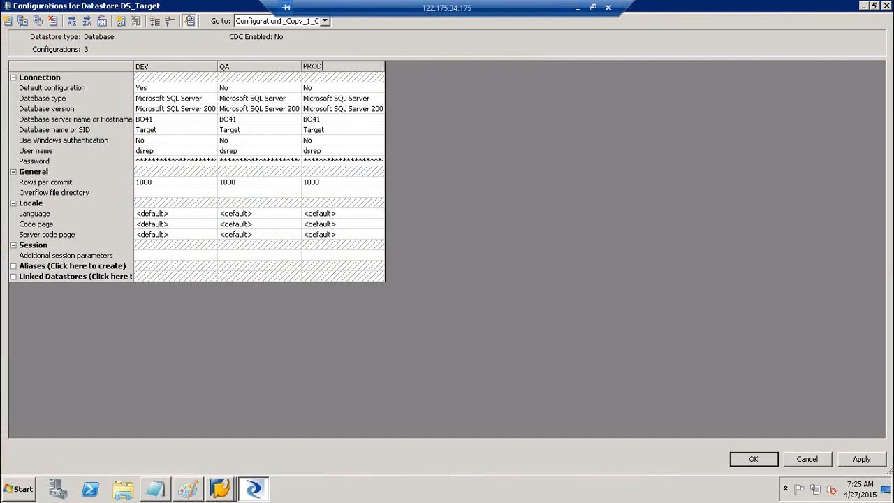
pyautogui.click(160, 123)
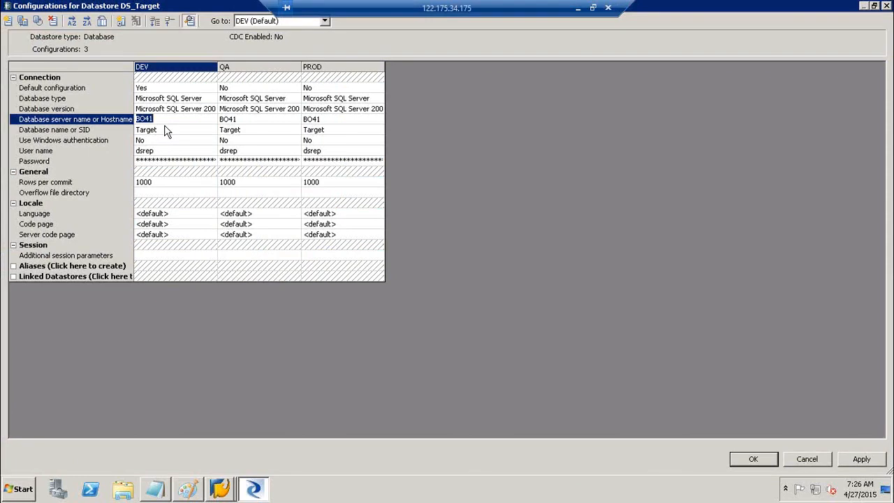
# Review the DEV, QA and PROD server and login values, then apply and save the configurations.
pyautogui.click(165, 131)
pyautogui.click(167, 150)
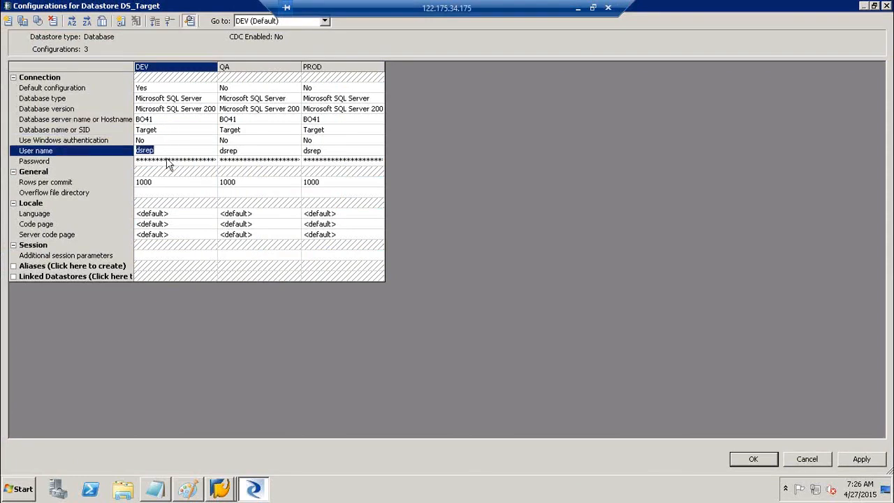
pyautogui.click(168, 162)
pyautogui.click(256, 120)
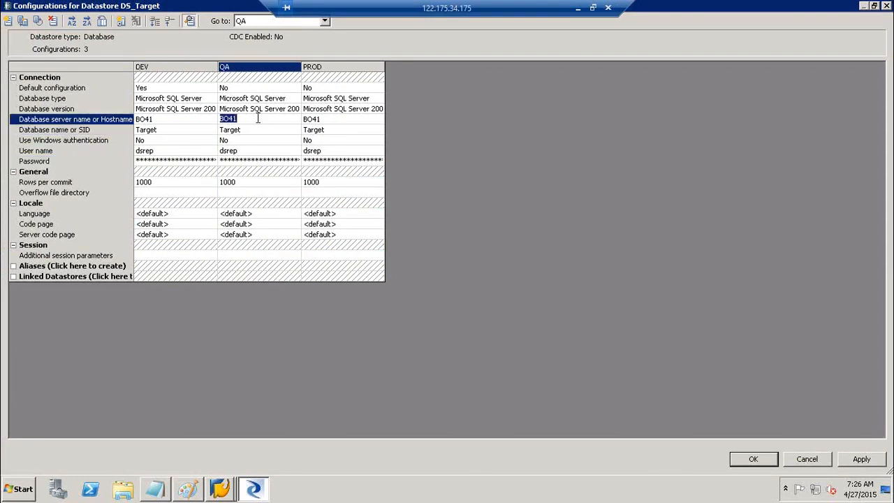
pyautogui.click(320, 121)
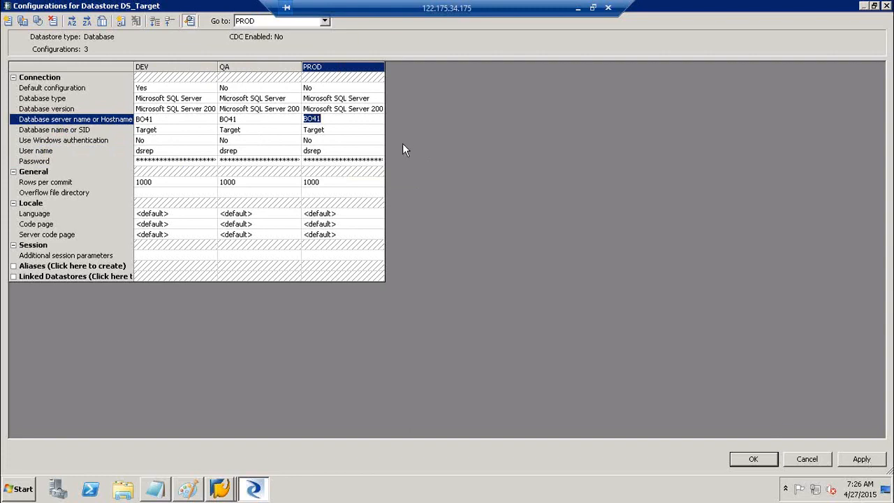
pyautogui.click(863, 459)
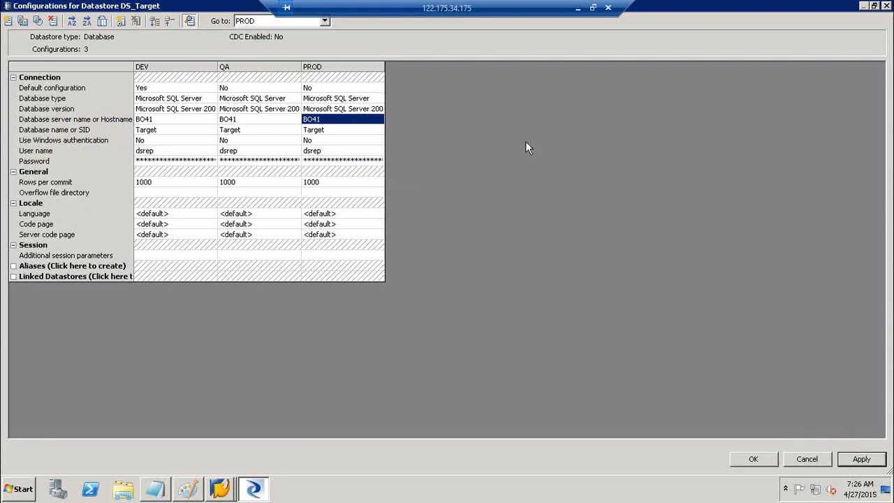
pyautogui.click(242, 121)
pyautogui.click(331, 122)
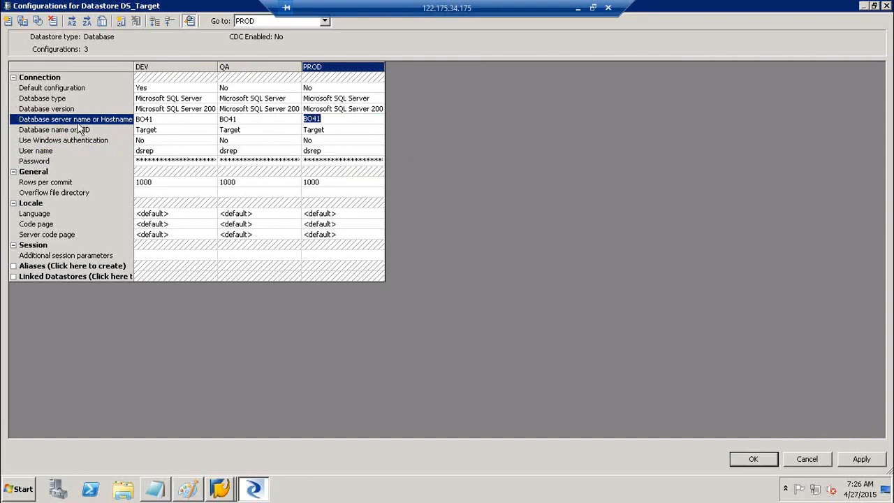
pyautogui.click(864, 461)
pyautogui.click(755, 459)
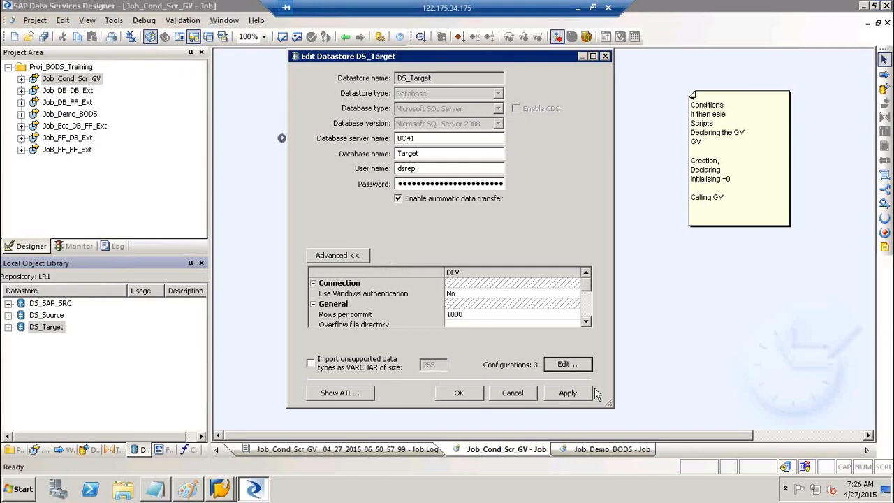
# Apply DS_Target's settings and reopen its configurations grid, leaving DEV as default.
pyautogui.click(580, 396)
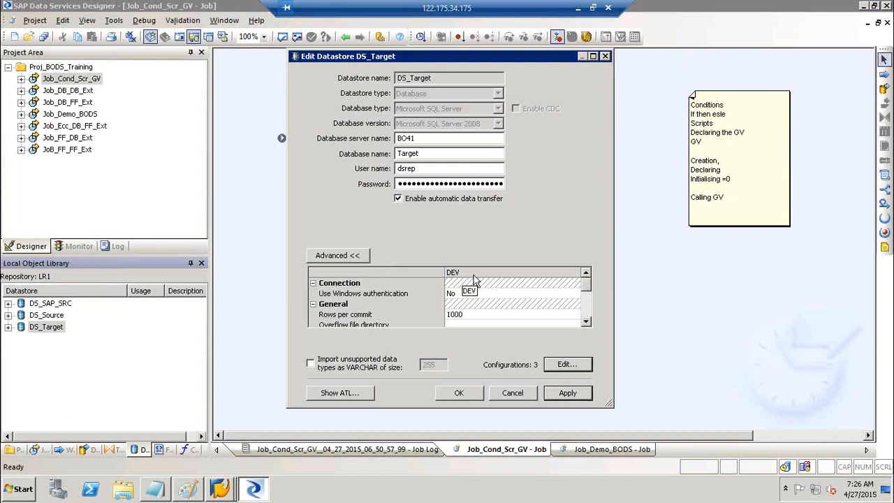
pyautogui.click(559, 368)
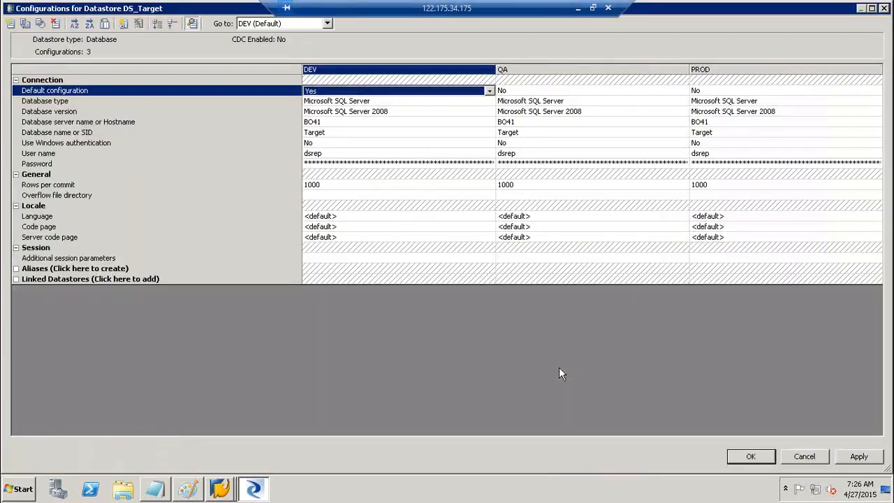
pyautogui.click(417, 92)
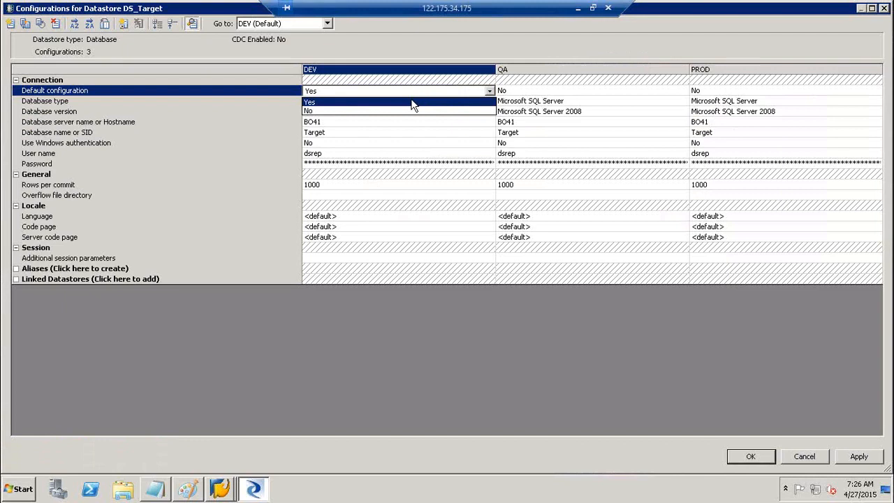
pyautogui.click(410, 104)
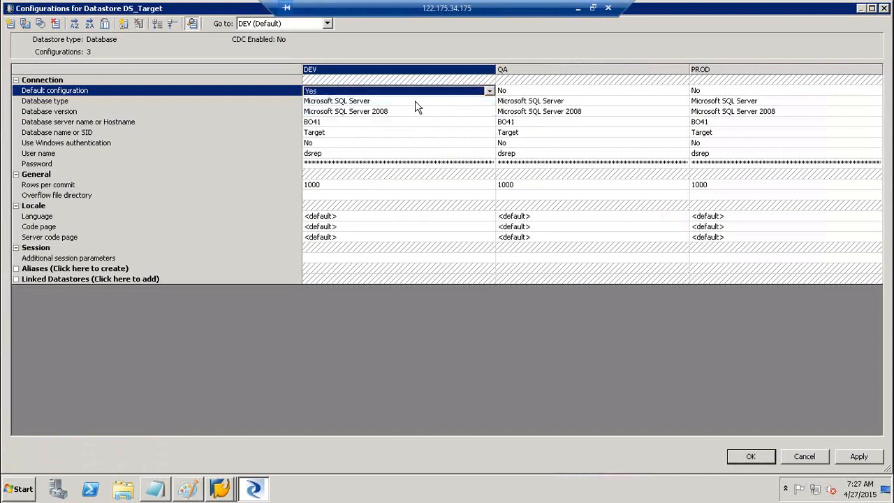
# Set QA, then PROD, then DEV back as default configuration, and close the configurations window.
pyautogui.click(527, 92)
pyautogui.click(527, 92)
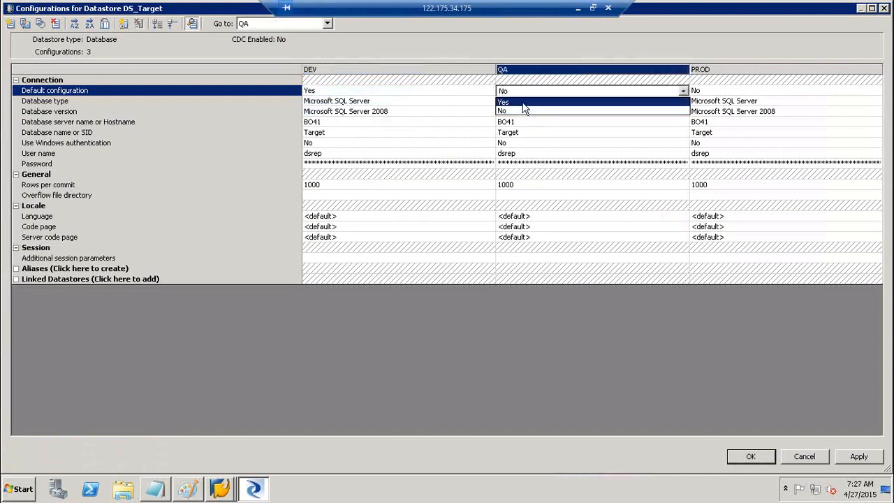
pyautogui.click(524, 103)
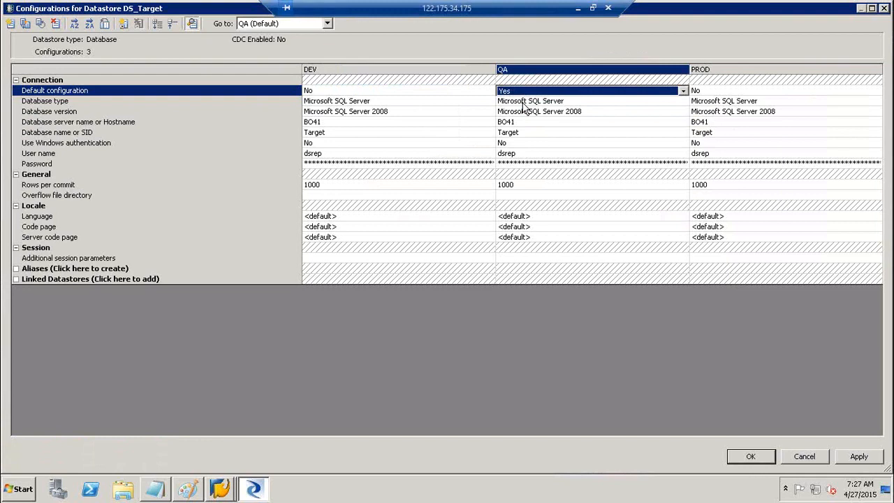
pyautogui.click(714, 92)
pyautogui.click(713, 92)
pyautogui.click(709, 103)
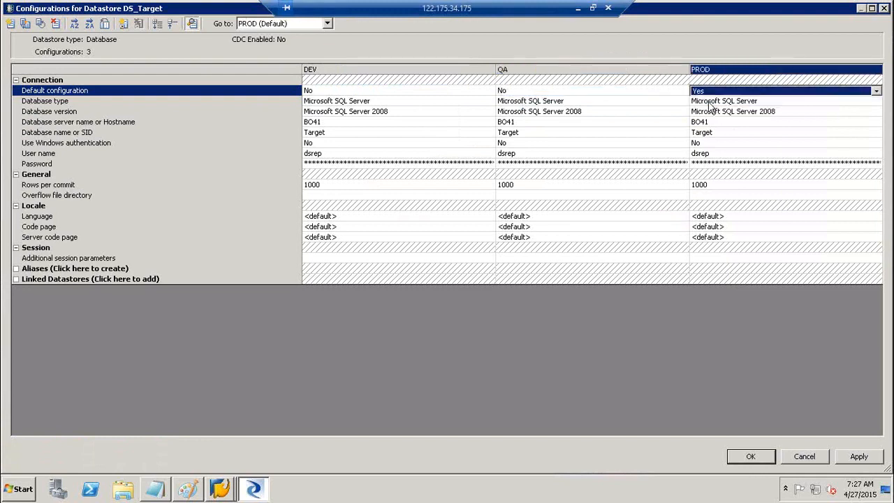
pyautogui.click(443, 92)
pyautogui.click(443, 92)
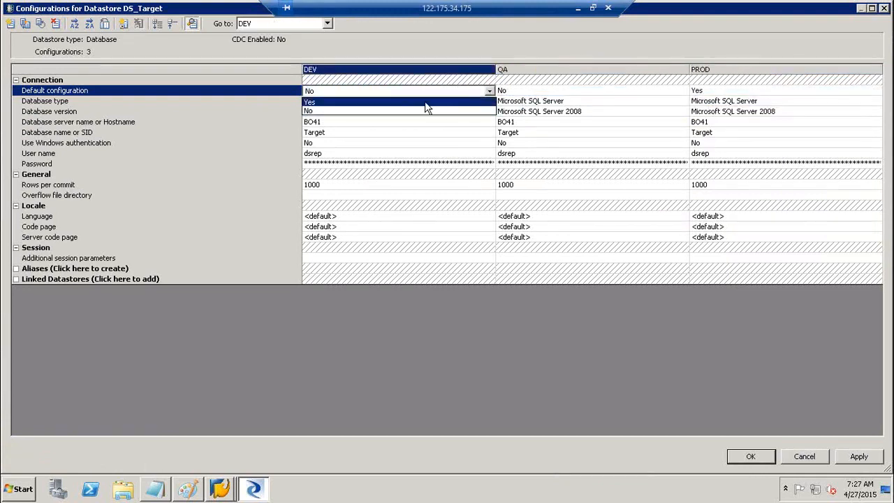
pyautogui.click(427, 104)
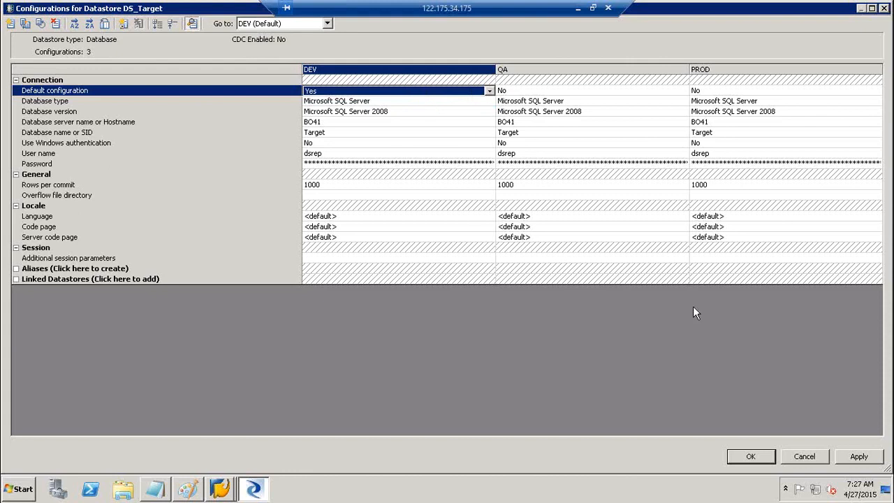
pyautogui.click(859, 458)
pyautogui.click(751, 456)
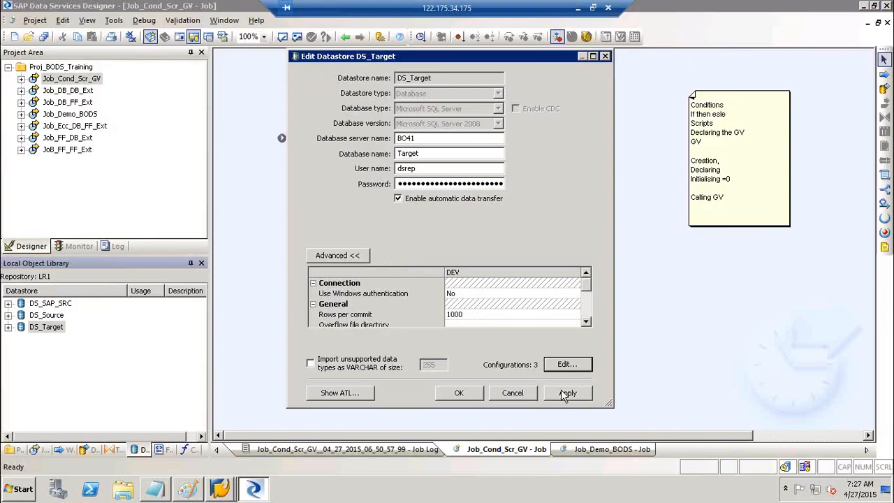
# Save DS_Target and open DS_Source's configurations list from its advanced datastore settings.
pyautogui.click(458, 394)
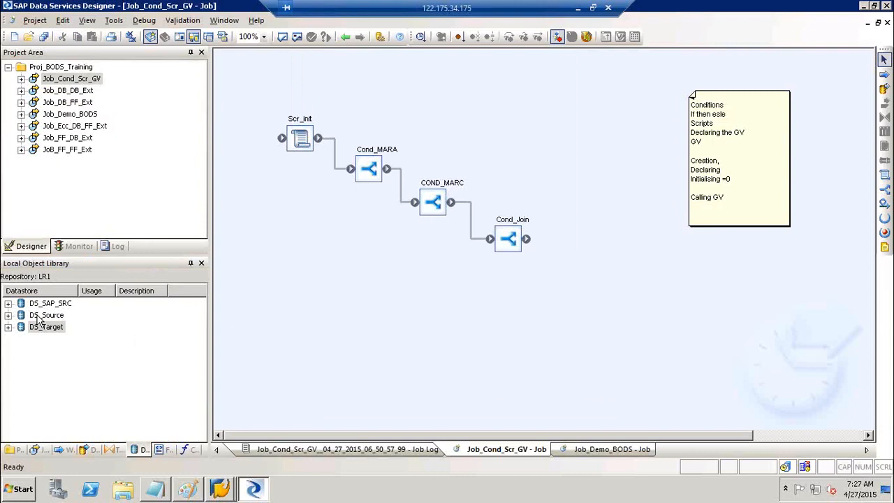
pyautogui.click(39, 320)
pyautogui.rightClick(39, 320)
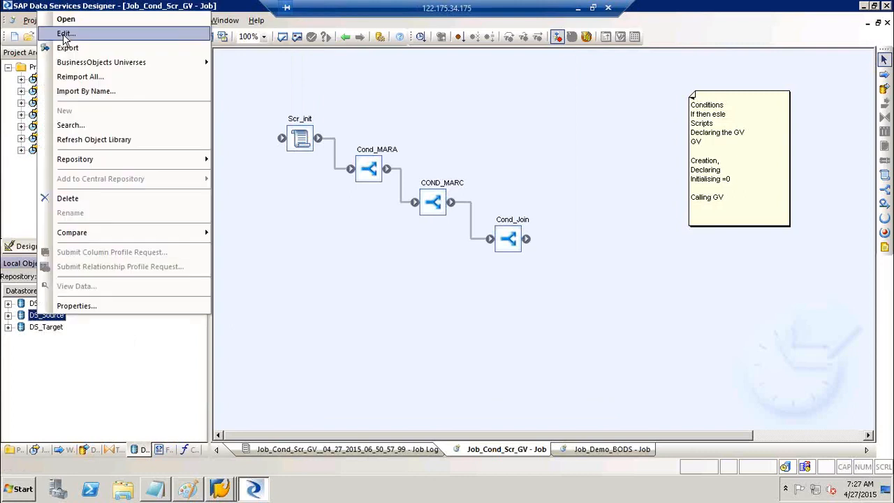
pyautogui.click(63, 36)
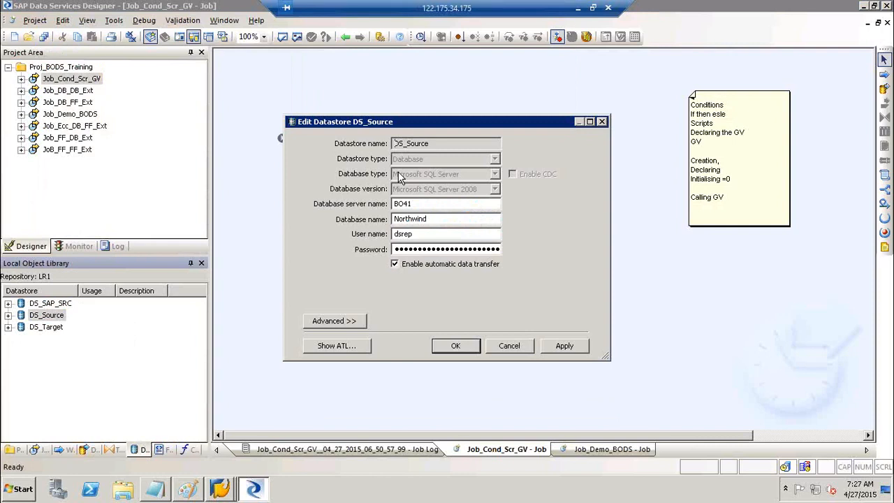
pyautogui.click(349, 322)
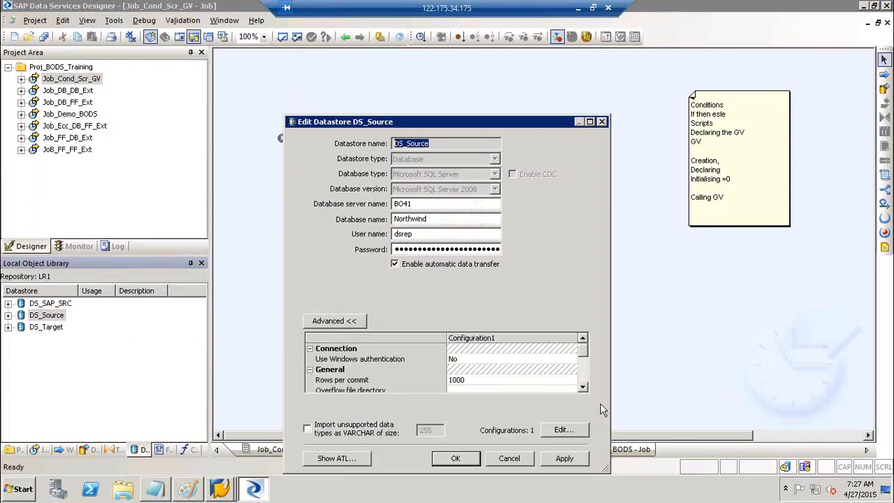
pyautogui.click(563, 430)
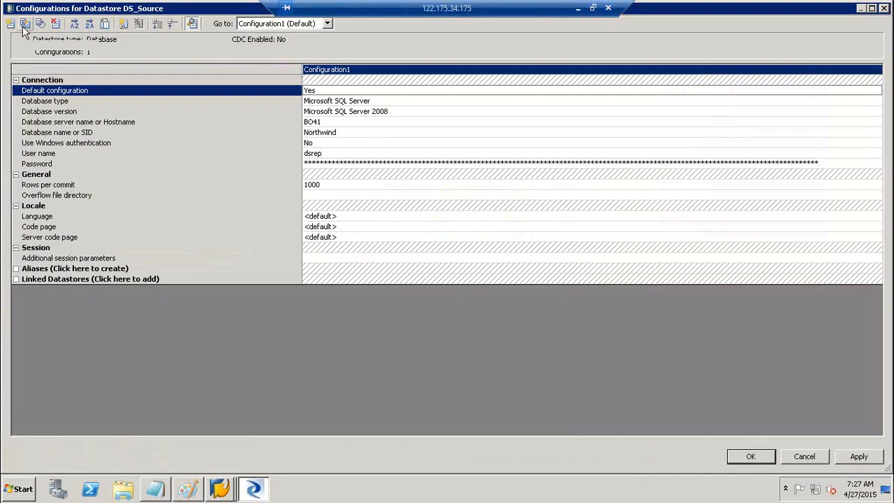
# Duplicate DS_Source's Configuration1 twice and rename the first configuration DEV.
pyautogui.click(25, 26)
pyautogui.click(24, 26)
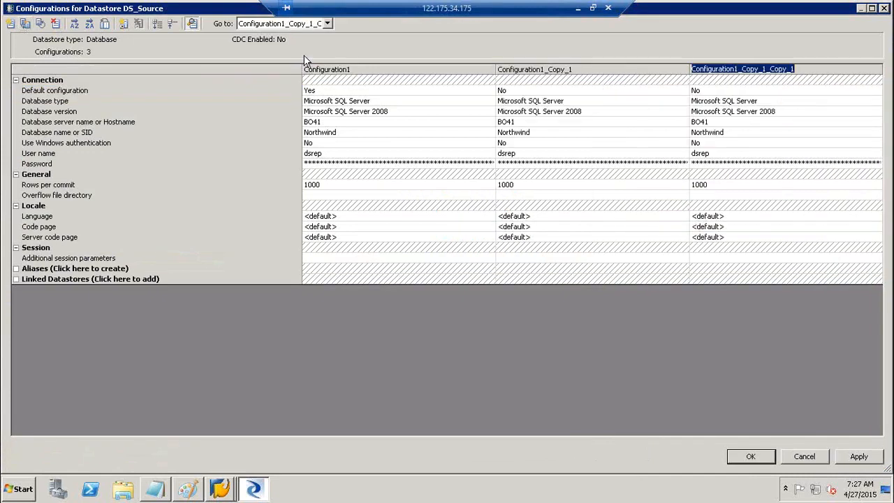
pyautogui.click(328, 69)
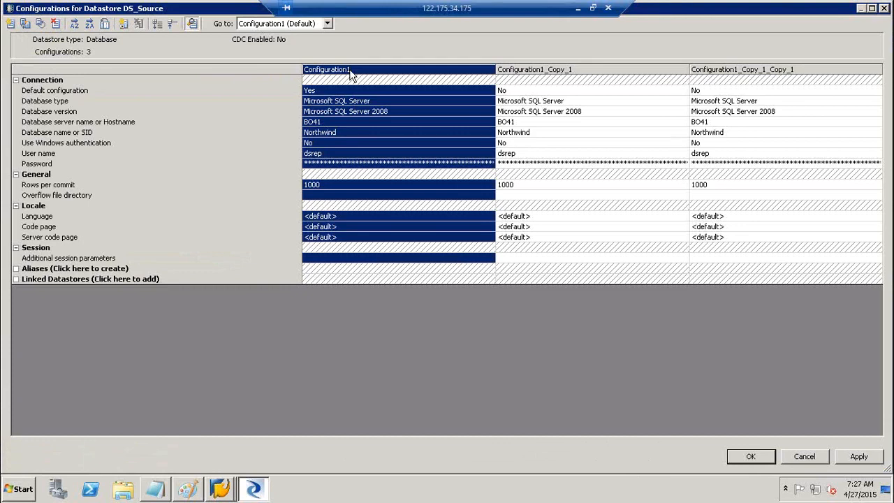
pyautogui.click(351, 73)
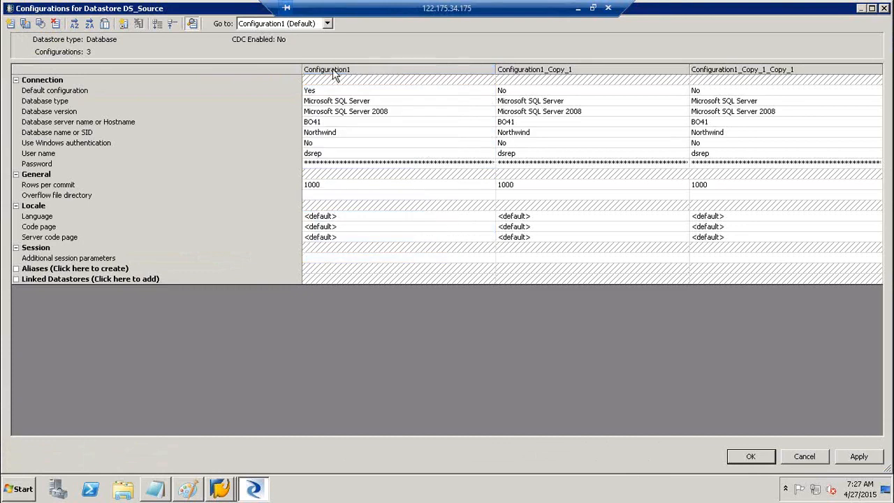
pyautogui.rightClick(333, 72)
pyautogui.click(370, 100)
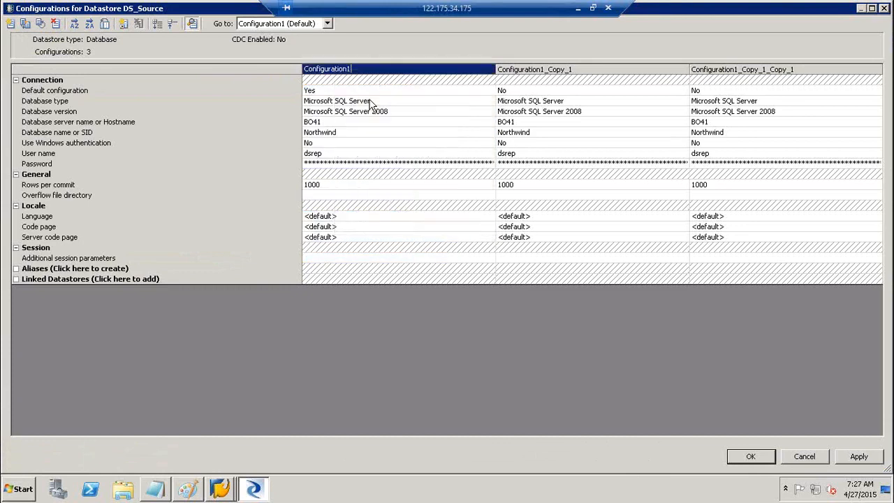
pyautogui.press('BackSpace')
pyautogui.write('DEV')
# Rename DS_Source's second and third configurations QA and PROD.
pyautogui.click(512, 73)
pyautogui.click(513, 70)
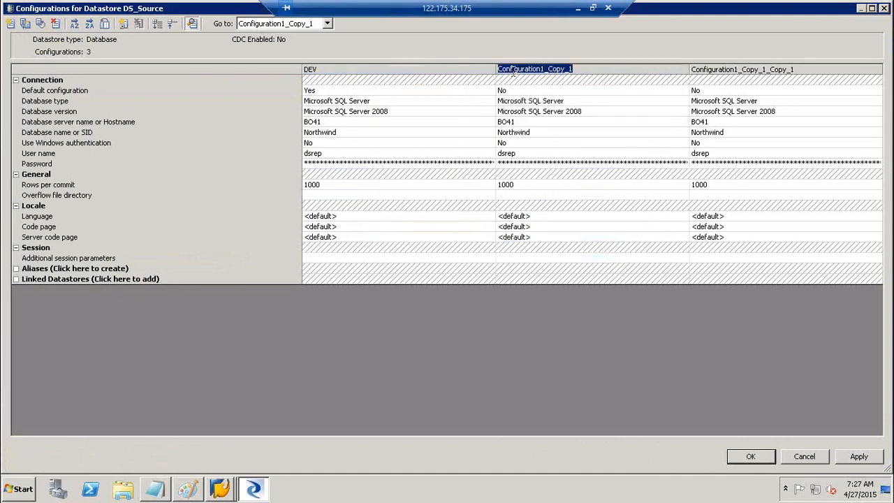
pyautogui.write('QA')
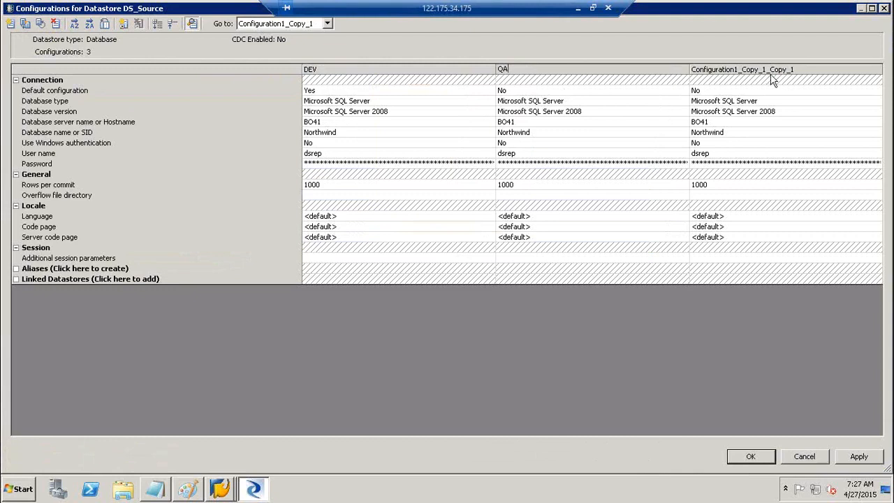
pyautogui.click(771, 74)
pyautogui.click(766, 69)
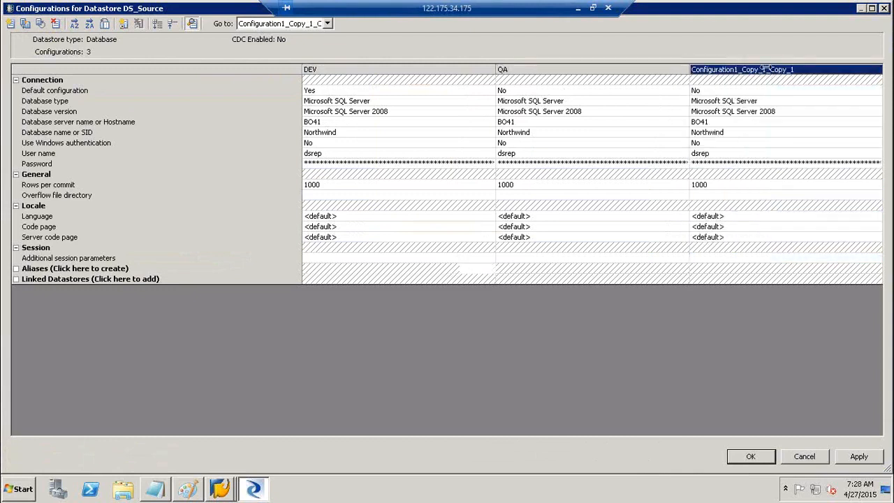
pyautogui.write('PROD')
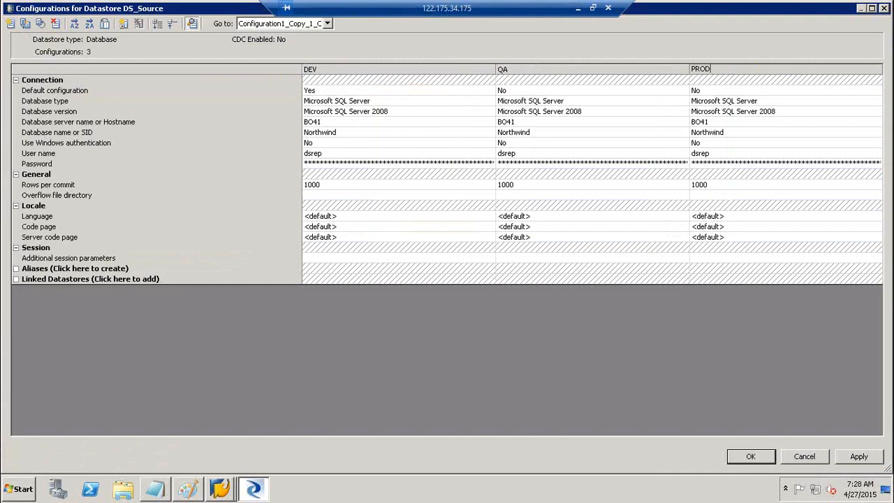
# Save the DEV, QA and PROD configurations and close DS_Source's editor keeping the changes.
pyautogui.click(856, 458)
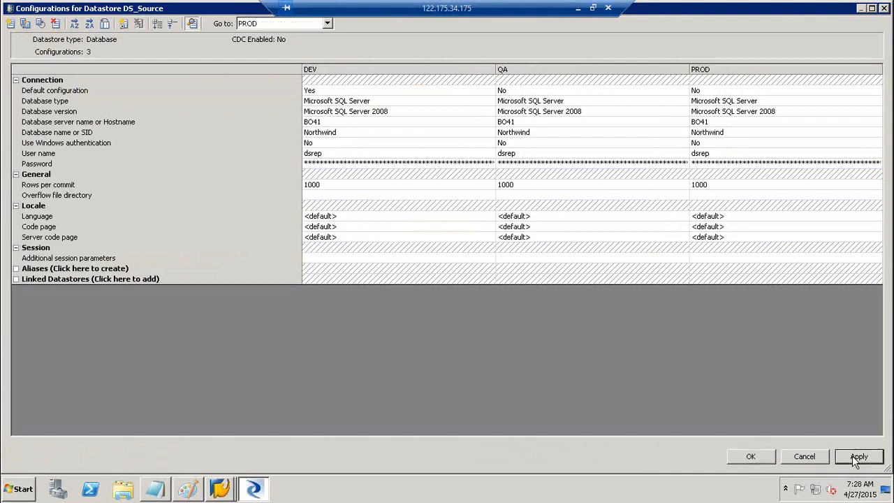
pyautogui.click(765, 457)
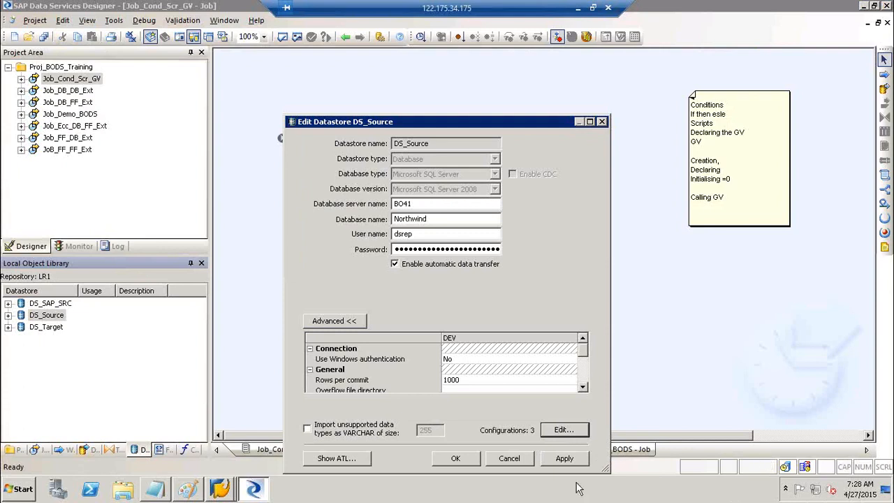
pyautogui.click(566, 458)
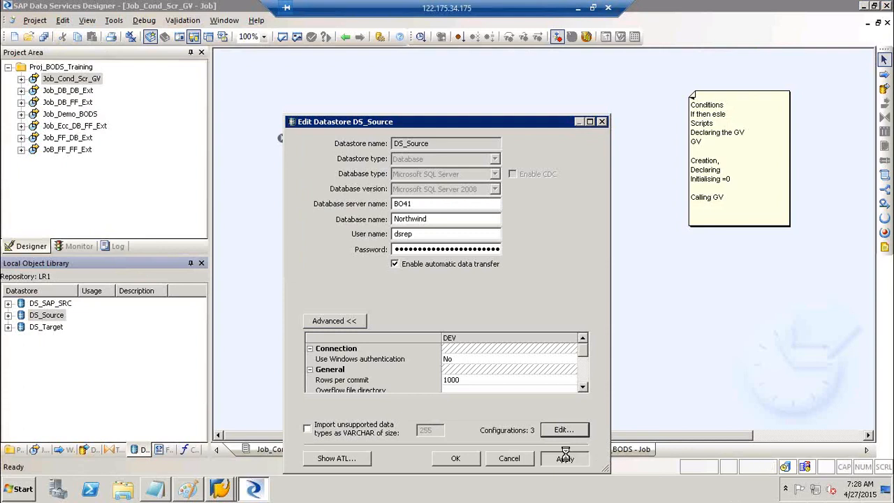
pyautogui.click(457, 458)
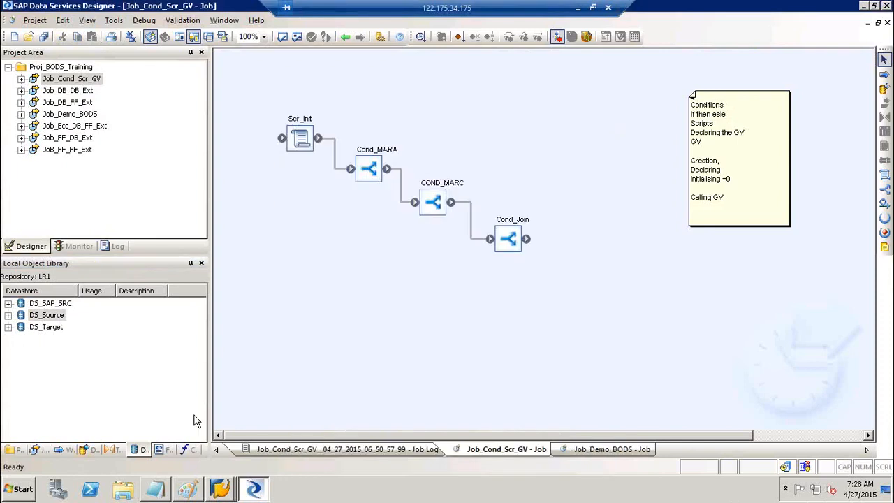
# In the Excel landscape diagram, add the labels 'Admin' in B14 and 'CR' in B9.
pyautogui.click(186, 492)
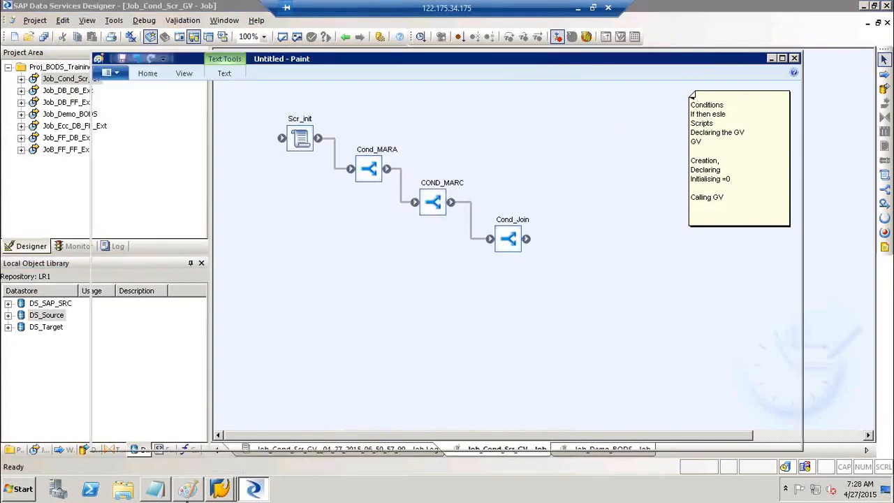
pyautogui.click(579, 9)
pyautogui.click(134, 293)
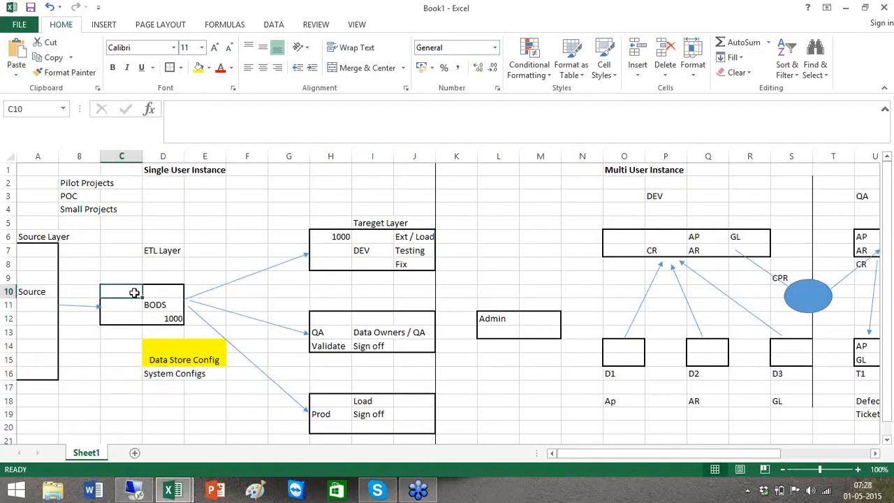
pyautogui.click(112, 332)
pyautogui.moveTo(76, 353); pyautogui.dragTo(97, 354)
pyautogui.write('Admin')
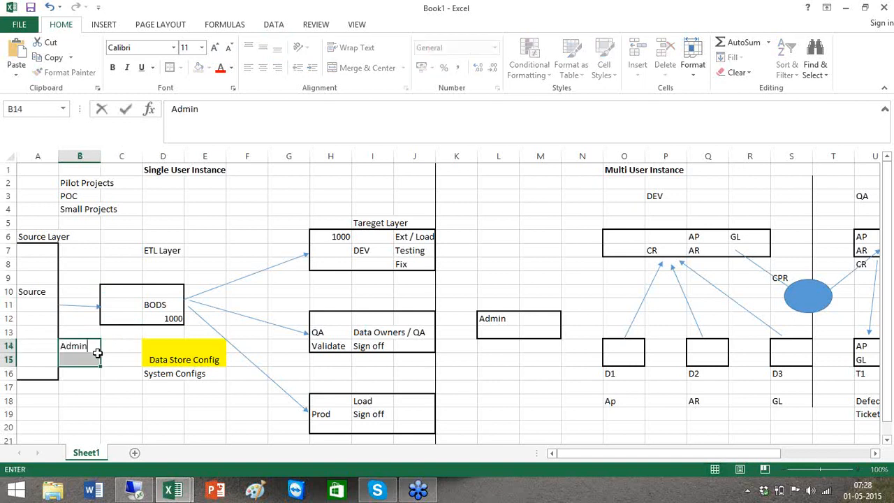
pyautogui.click(79, 277)
pyautogui.write('CR')
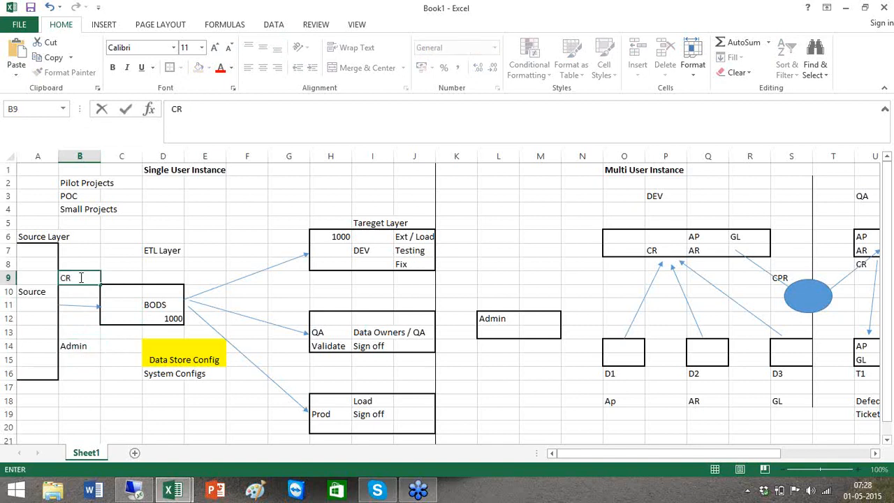
pyautogui.click(81, 352)
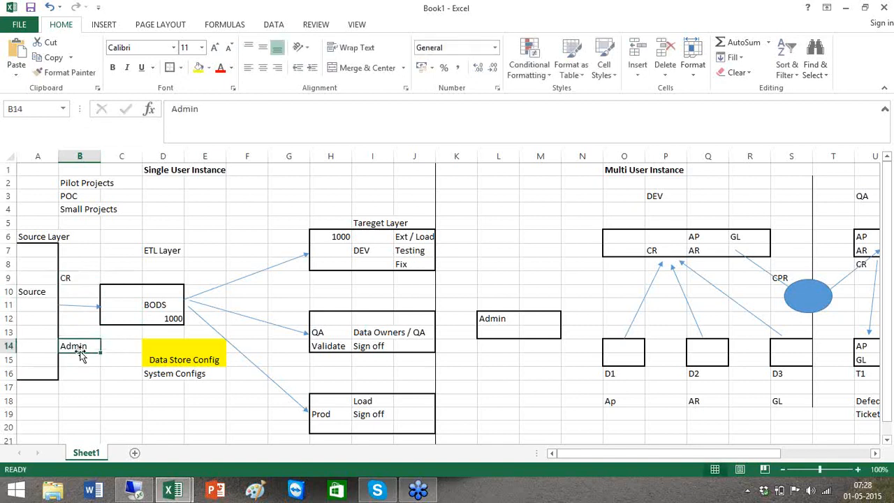
# Relate the Admin and CR labels to the BODS box, then return to the remote session and minimise Paint.
pyautogui.click(119, 306)
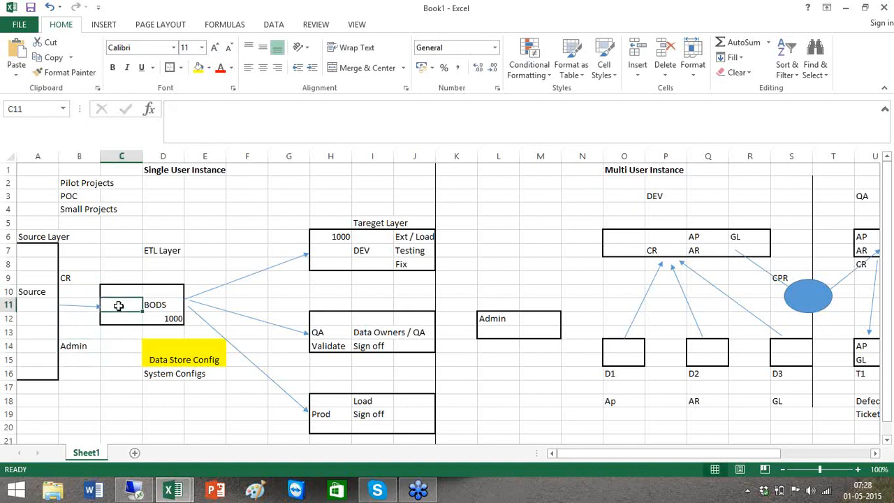
pyautogui.click(75, 349)
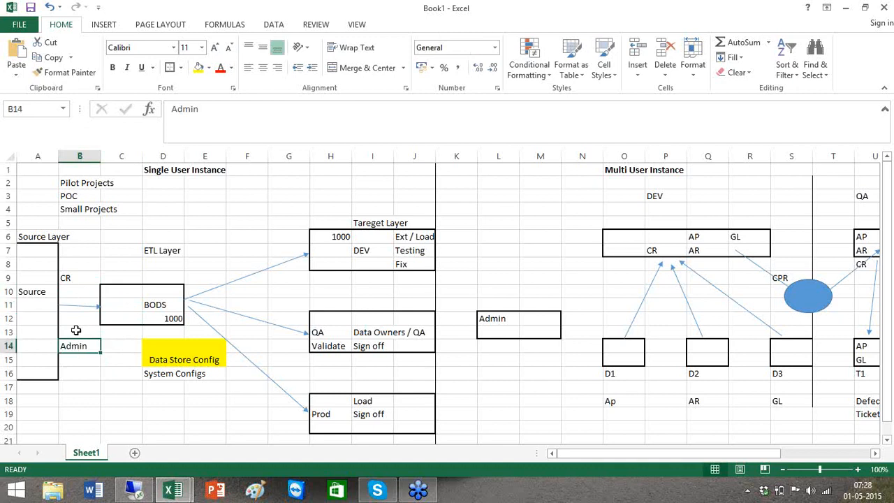
pyautogui.click(78, 278)
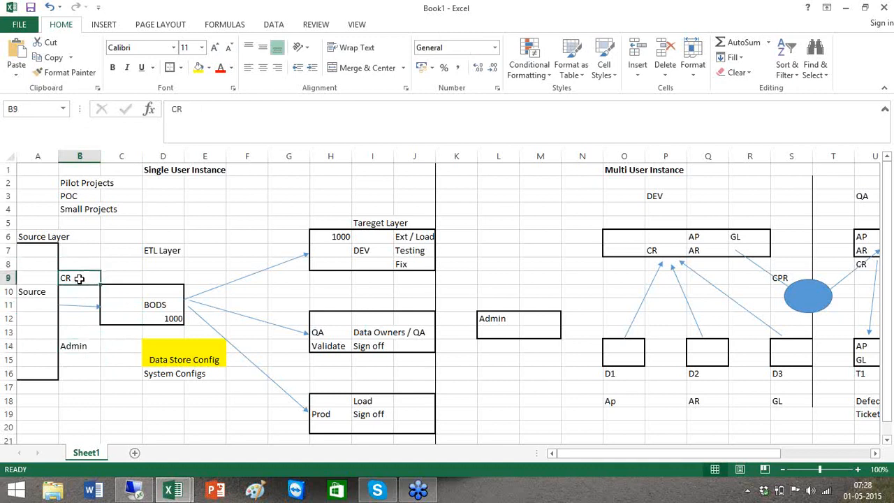
pyautogui.click(81, 345)
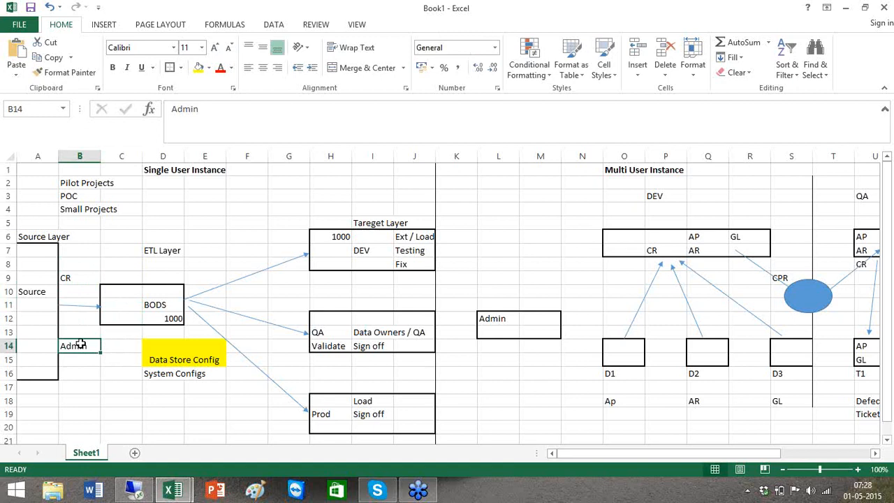
pyautogui.click(118, 301)
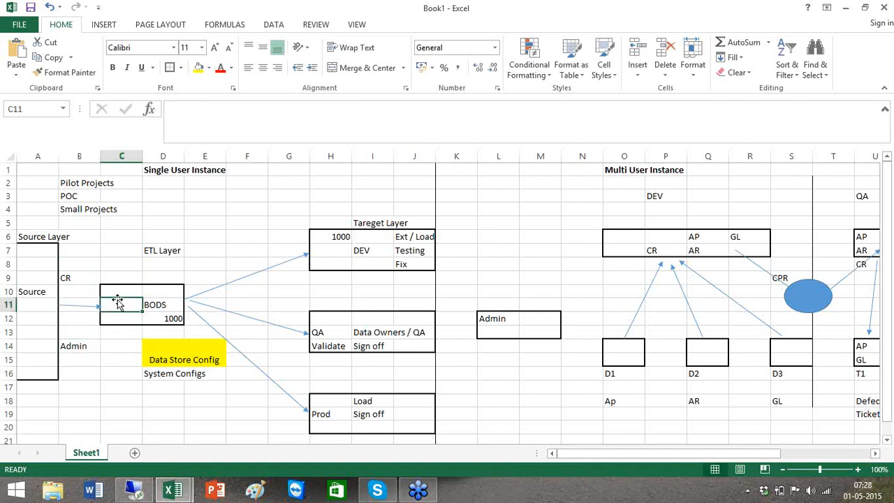
pyautogui.hotkey('alt', 'Tab')
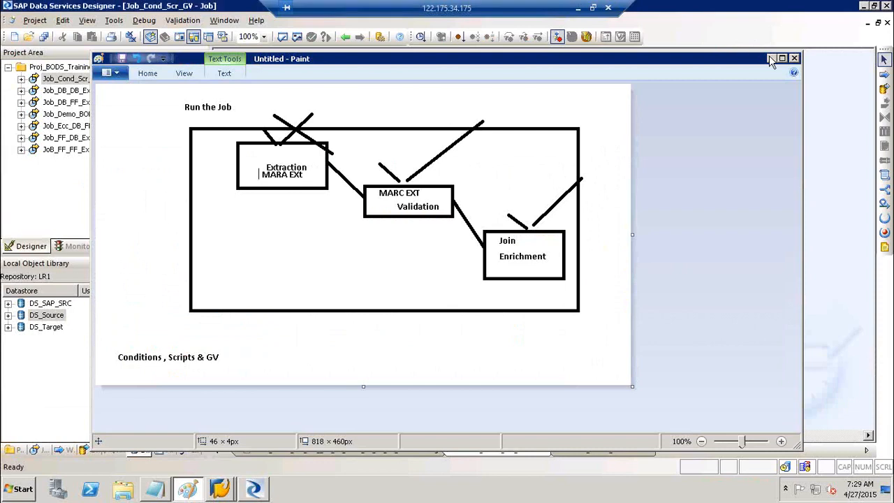
pyautogui.click(769, 55)
# Inspect the DS_Source datastore's advanced configuration details, then close it without changes.
pyautogui.rightClick(55, 316)
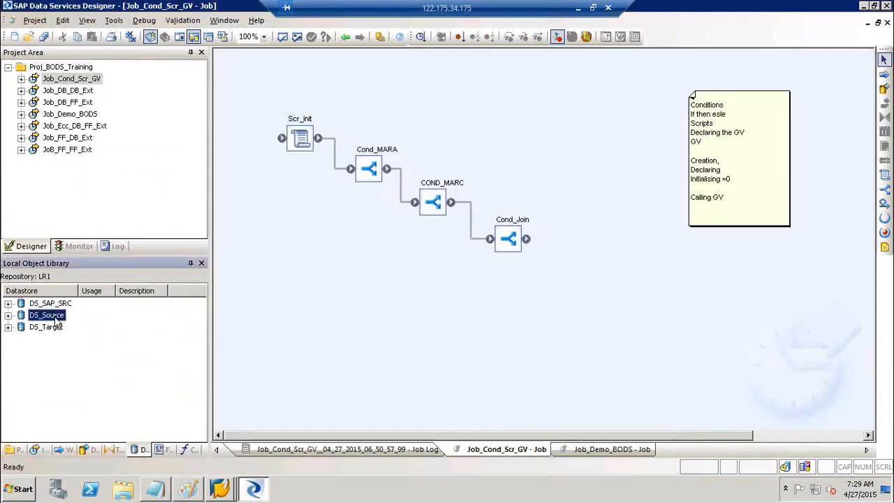
pyautogui.click(84, 35)
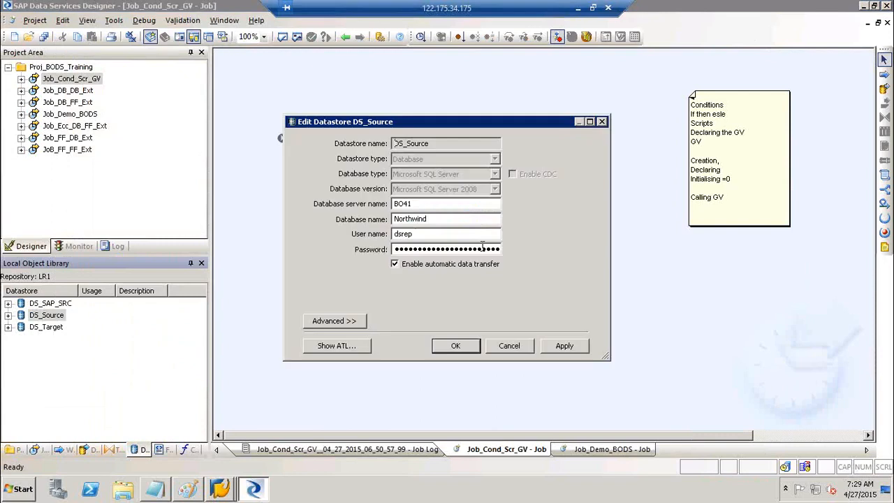
pyautogui.click(349, 319)
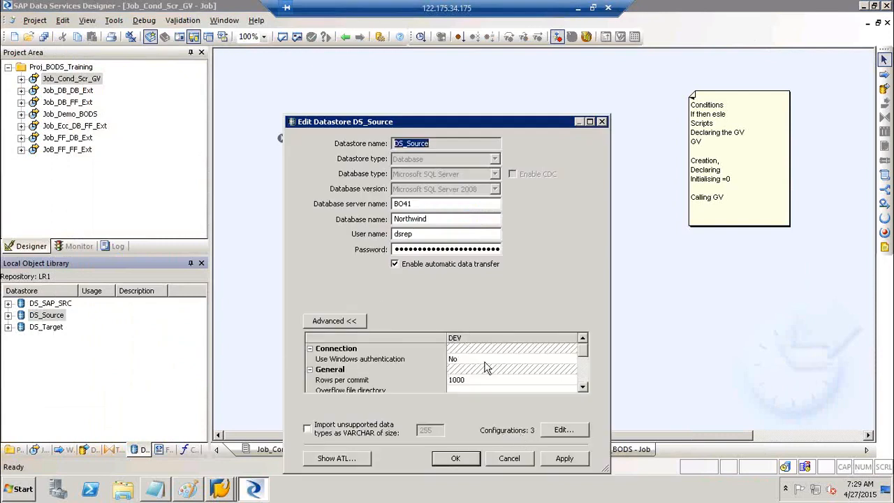
pyautogui.click(509, 458)
# Open the DS_SAP_SRC configurations editor and duplicate the existing configuration twice.
pyautogui.rightClick(54, 305)
pyautogui.click(94, 25)
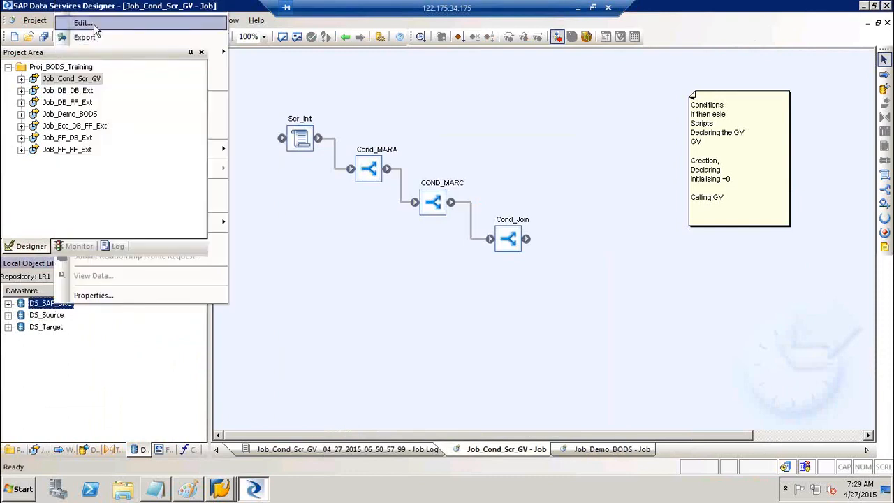
pyautogui.click(320, 324)
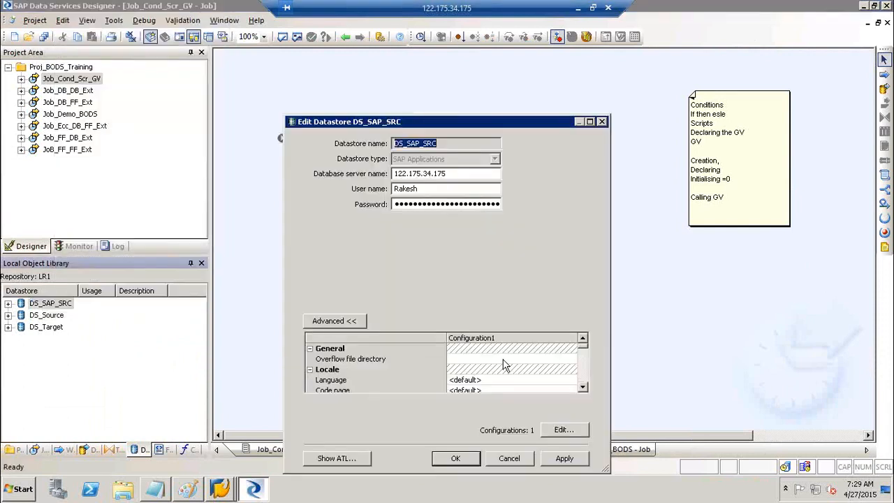
pyautogui.click(586, 433)
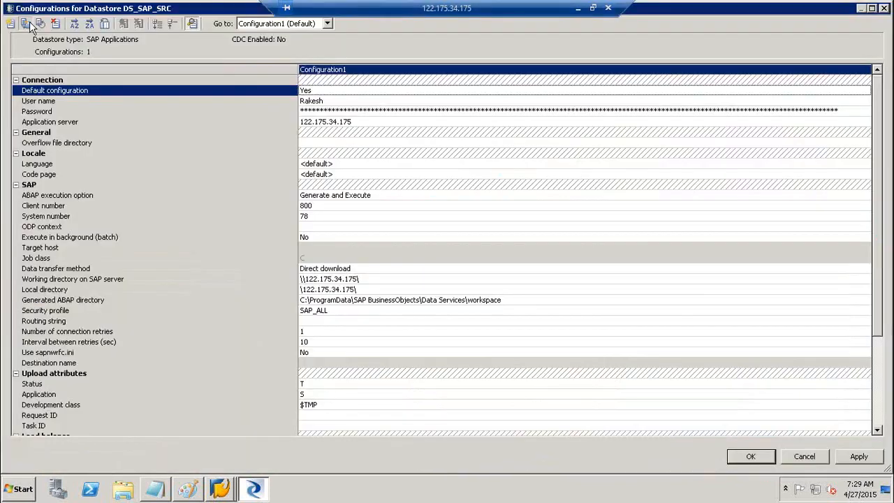
pyautogui.click(25, 23)
pyautogui.click(26, 23)
# Rename the three DS_SAP_SRC configurations to DEV, QA and ROD, then apply and confirm.
pyautogui.click(349, 69)
pyautogui.click(349, 69)
pyautogui.write('DEV')
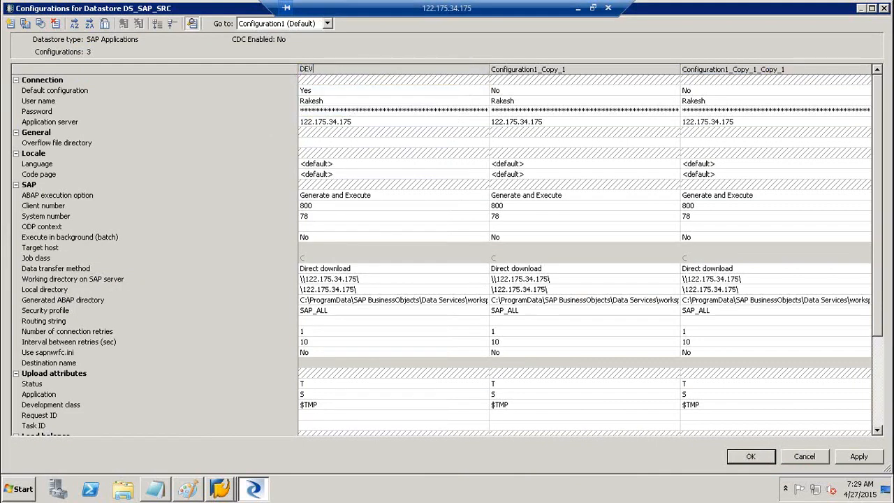
pyautogui.click(527, 69)
pyautogui.click(527, 70)
pyautogui.write('QA')
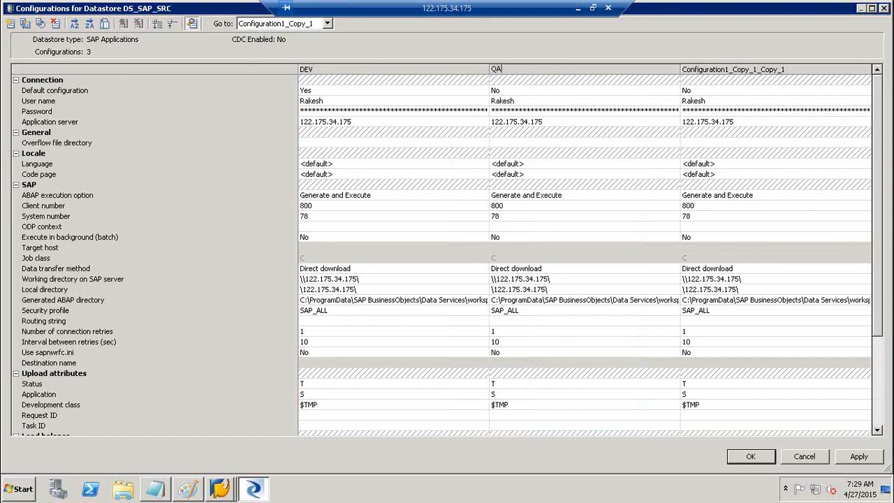
pyautogui.click(741, 69)
pyautogui.click(741, 69)
pyautogui.write('ROD')
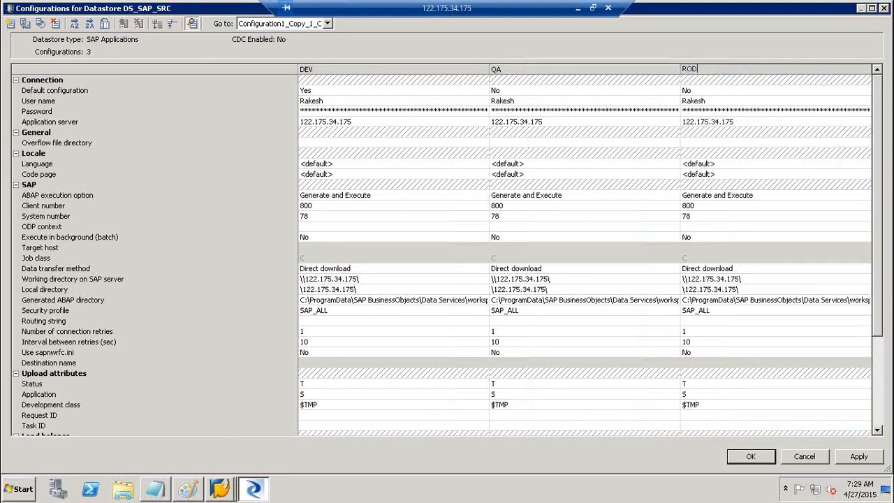
pyautogui.click(870, 456)
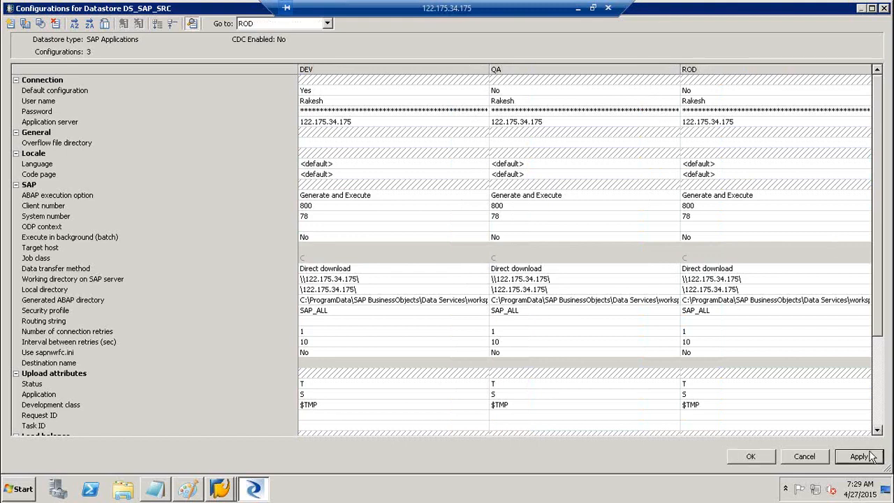
pyautogui.click(752, 457)
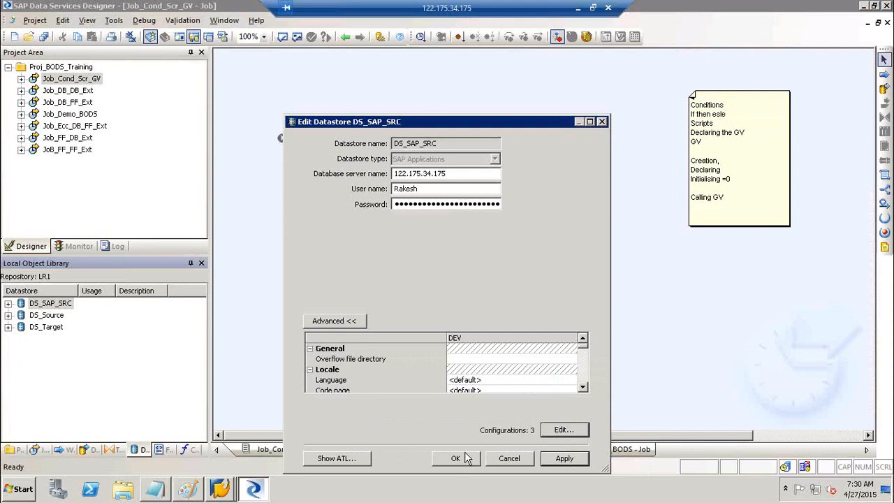
# Confirm the Edit Datastore DS_SAP_SRC dialog to return to the Job_Cond_Scr_GV diagram.
pyautogui.click(461, 458)
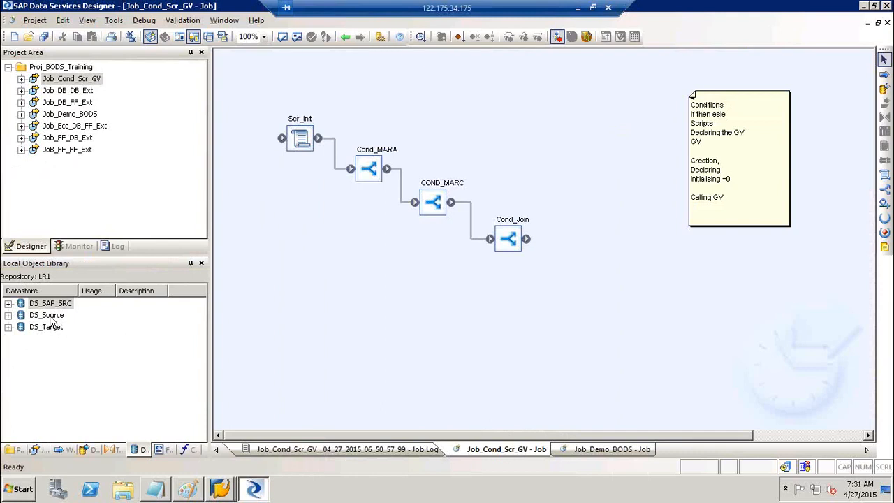
# Review the DS_Source datastore's configurations editor and close it without changes.
pyautogui.click(49, 316)
pyautogui.click(54, 328)
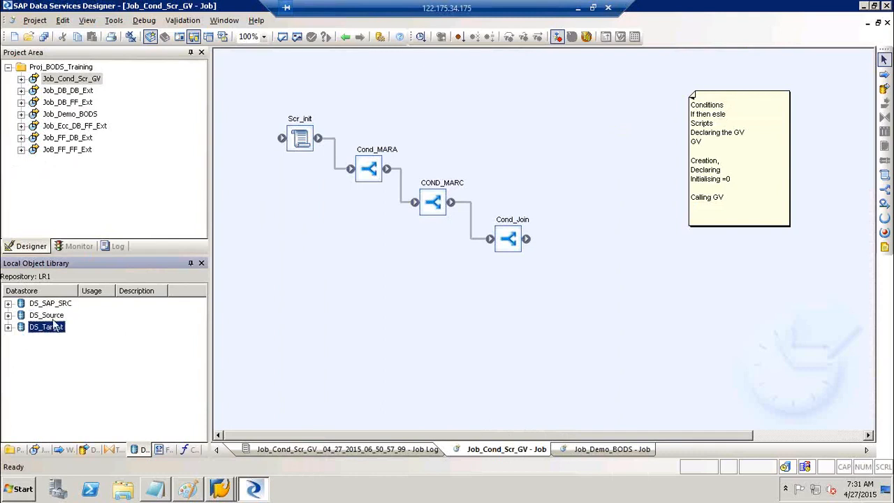
pyautogui.click(49, 316)
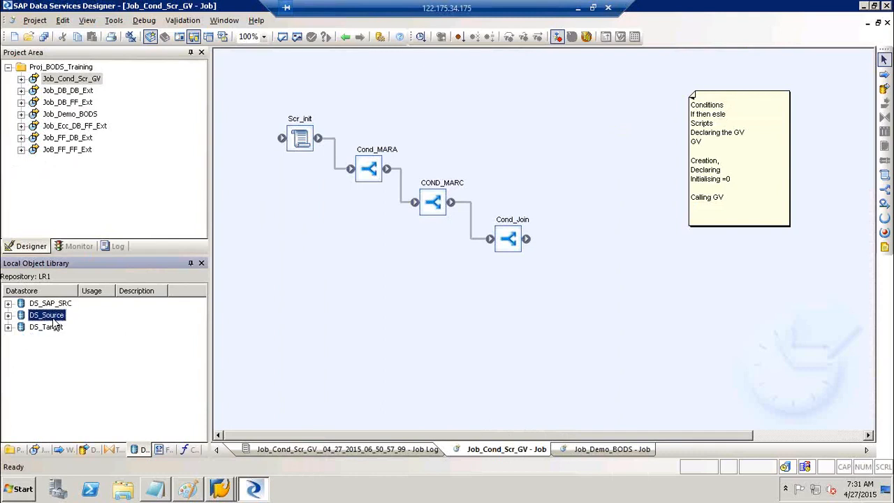
pyautogui.rightClick(55, 321)
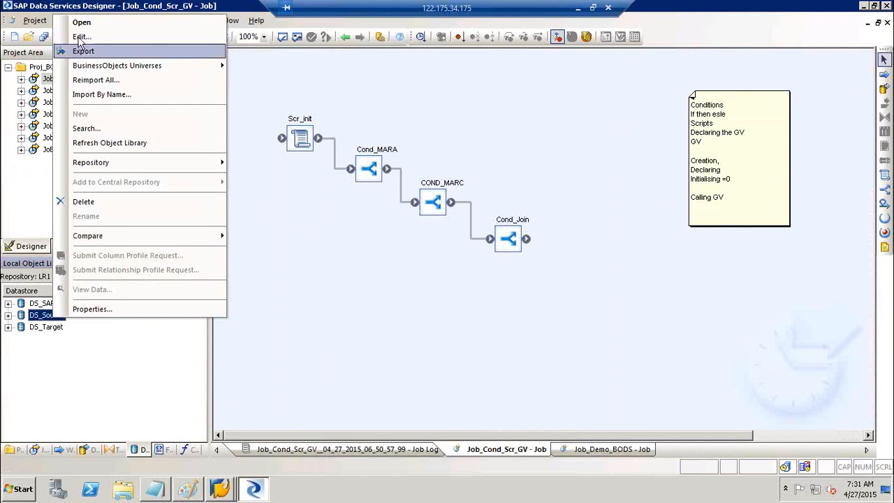
pyautogui.click(88, 37)
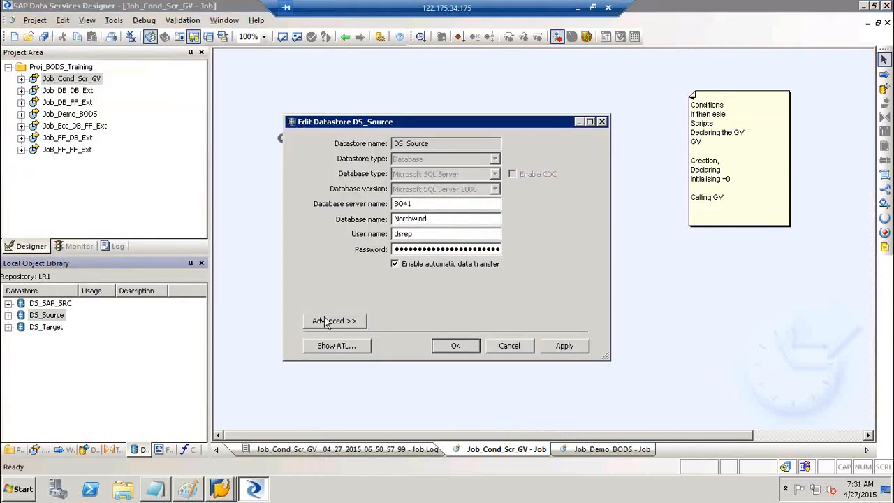
pyautogui.click(325, 321)
pyautogui.click(549, 435)
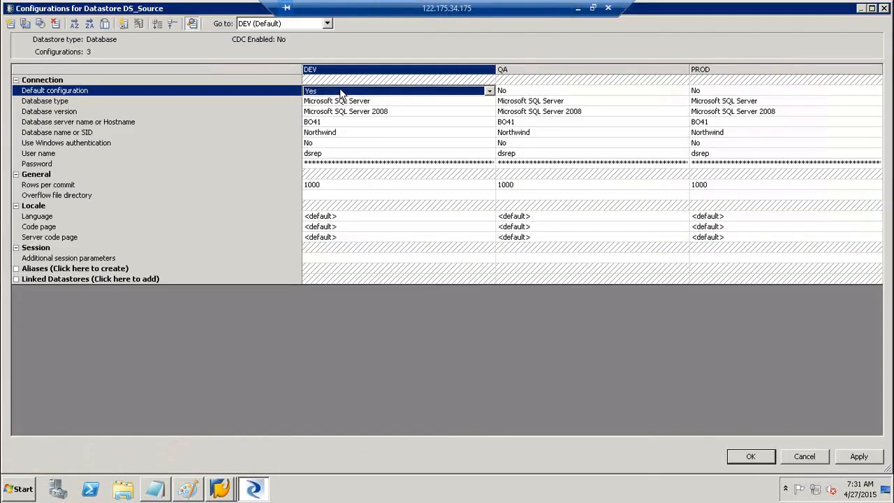
pyautogui.click(815, 461)
pyautogui.click(509, 459)
# Set Default configuration to Yes for QA in DS_Target, then apply and save.
pyautogui.click(46, 326)
pyautogui.rightClick(46, 327)
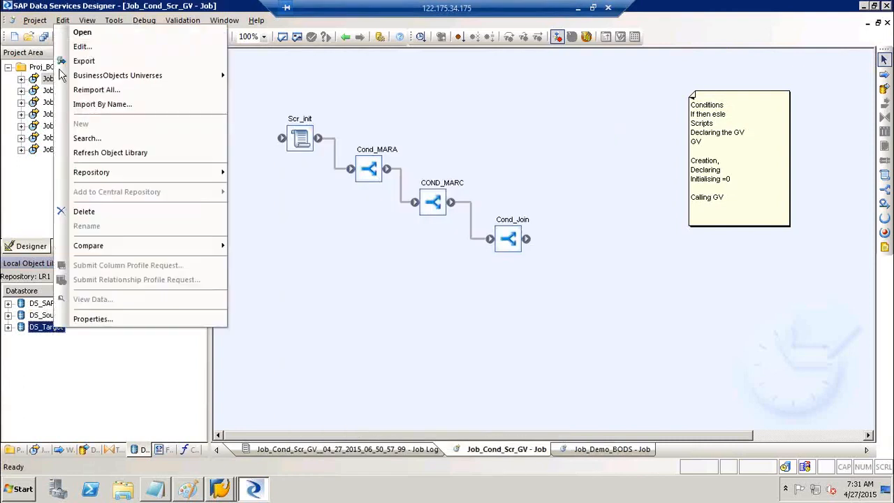
pyautogui.click(84, 47)
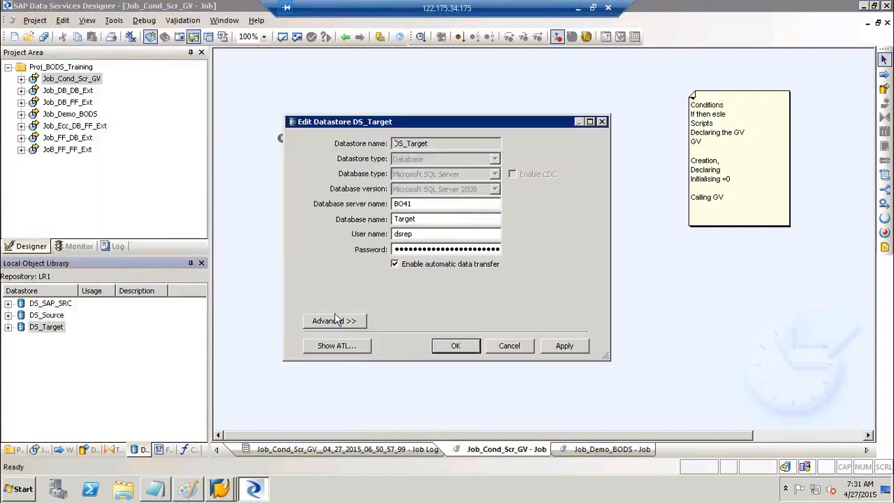
pyautogui.click(335, 321)
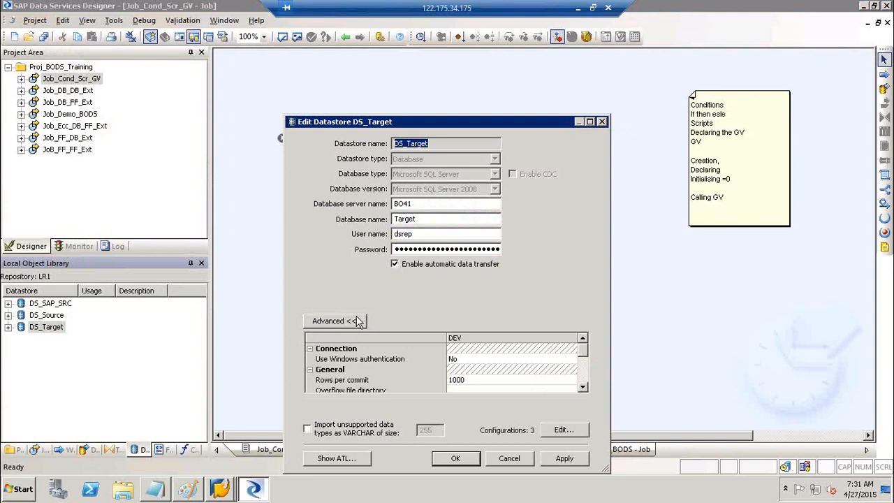
pyautogui.click(563, 430)
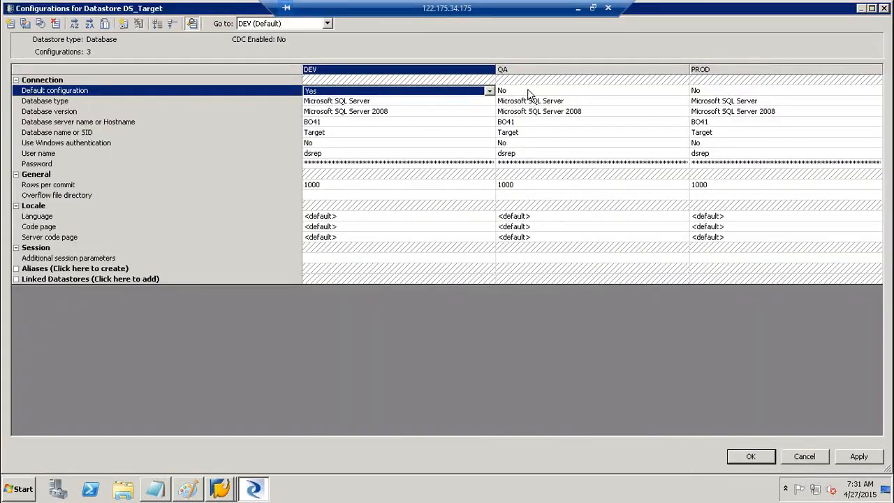
pyautogui.click(529, 91)
pyautogui.click(521, 101)
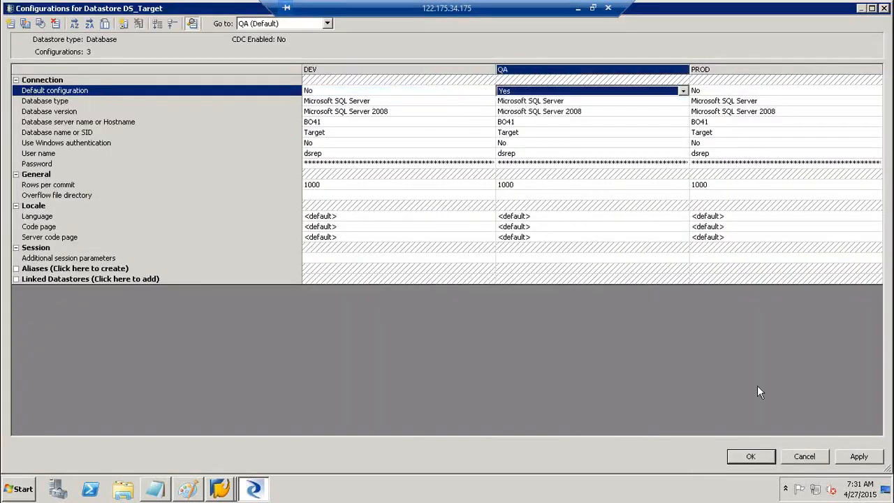
pyautogui.click(853, 460)
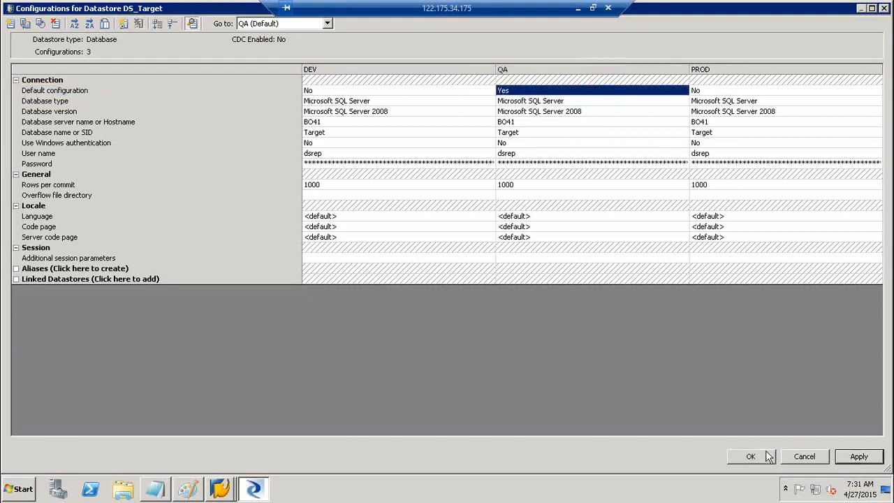
pyautogui.click(752, 456)
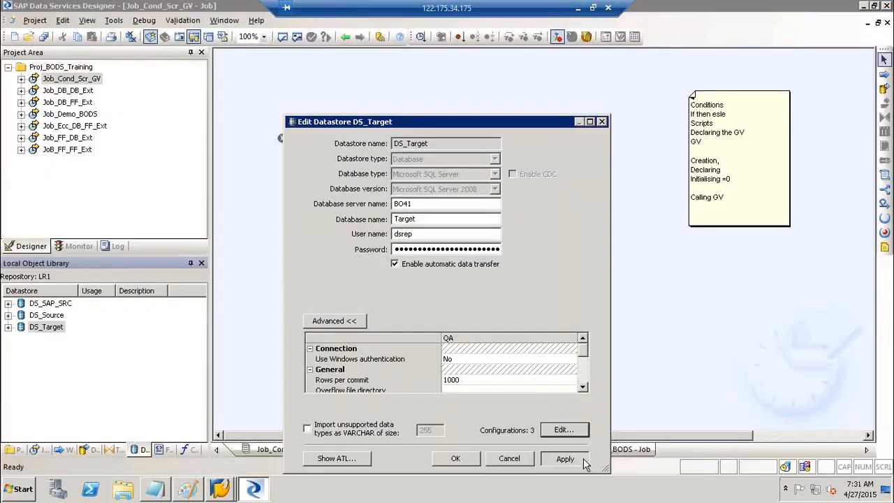
pyautogui.click(459, 458)
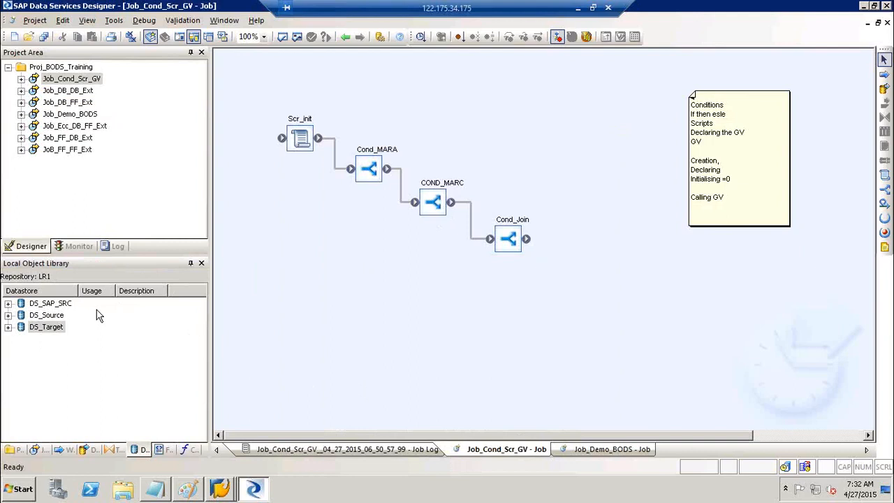
# Select DS_SAP_SRC in the datastore list, then open the Tools menu.
pyautogui.click(58, 304)
pyautogui.press('Down')
pyautogui.press('Down')
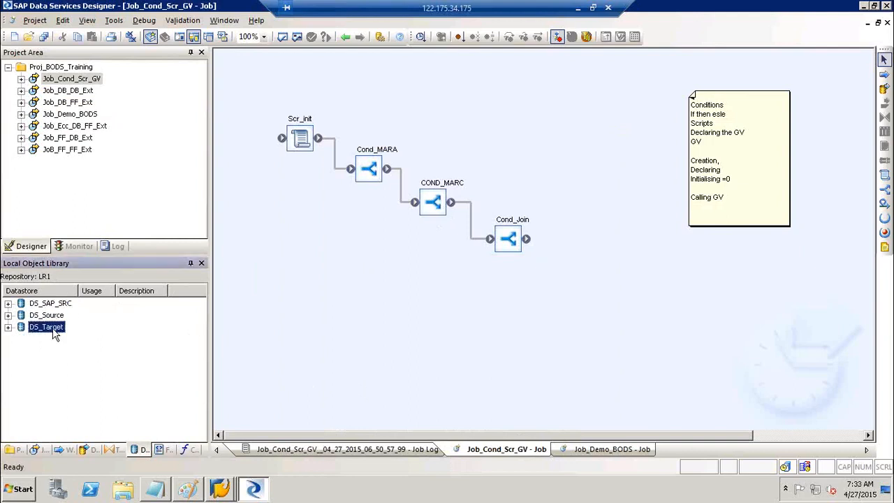
pyautogui.click(113, 21)
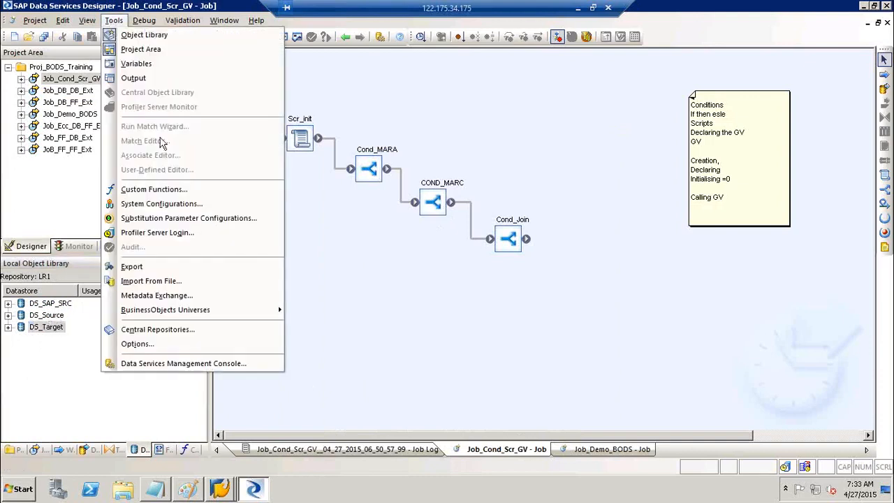
# Open System Configurations and add new system configurations.
pyautogui.click(162, 208)
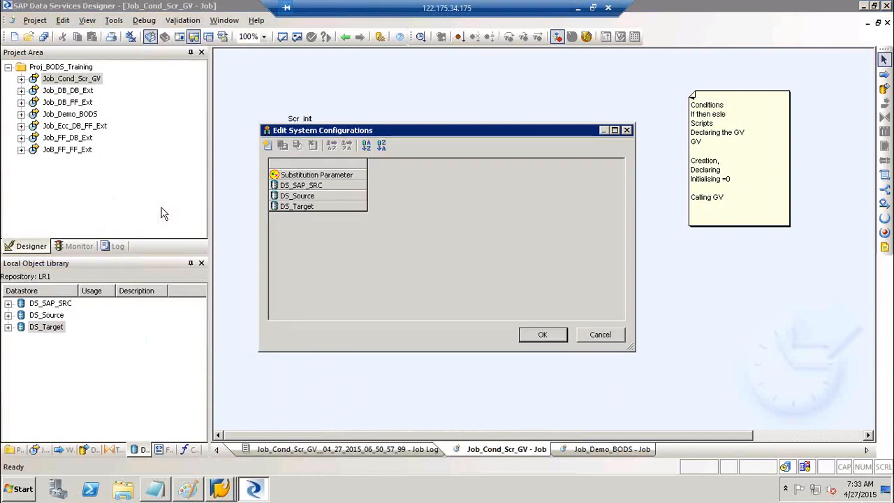
pyautogui.click(271, 145)
pyautogui.click(272, 145)
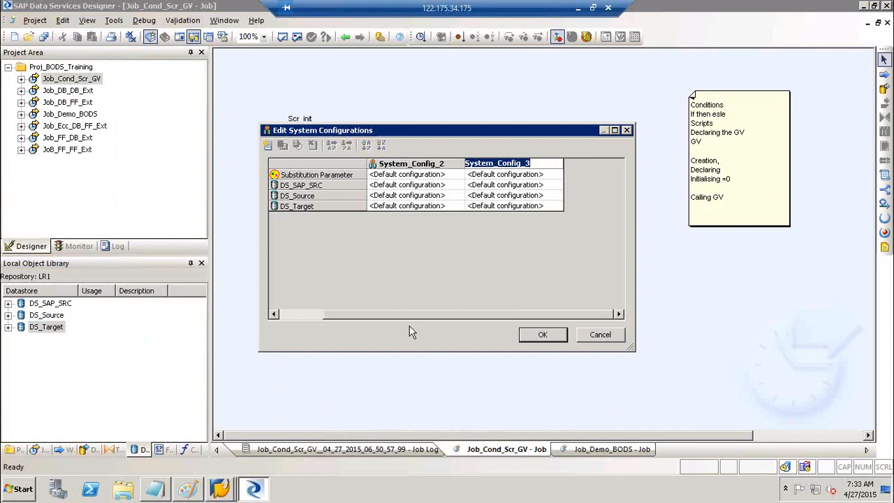
pyautogui.click(307, 313)
# Rename System_Config_1, System_Config_2 and the third configuration to DEV, QA and PROD.
pyautogui.click(446, 164)
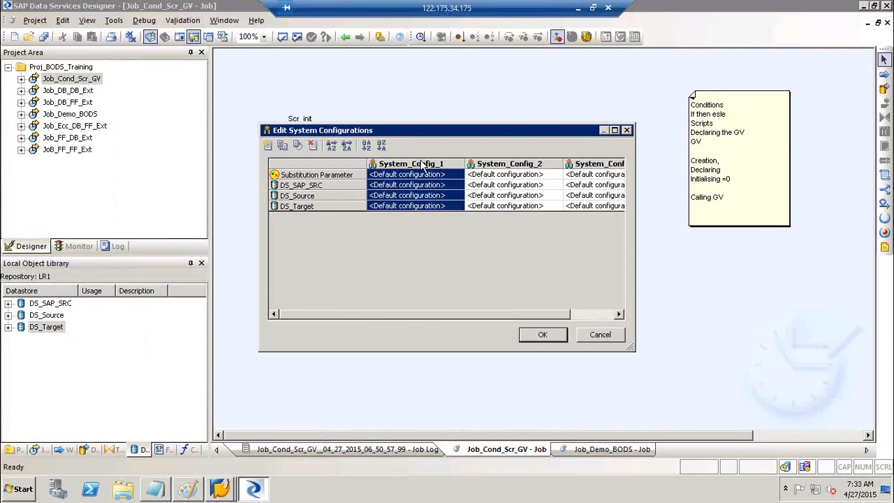
pyautogui.rightClick(413, 167)
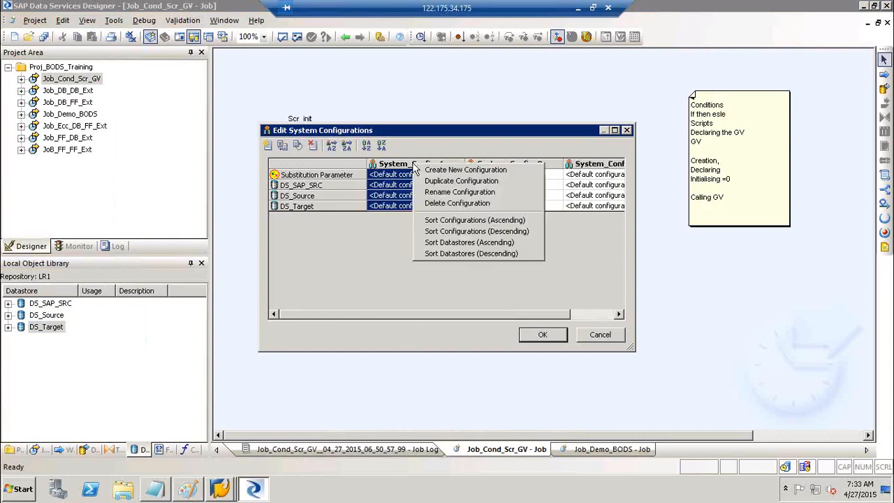
pyautogui.click(467, 195)
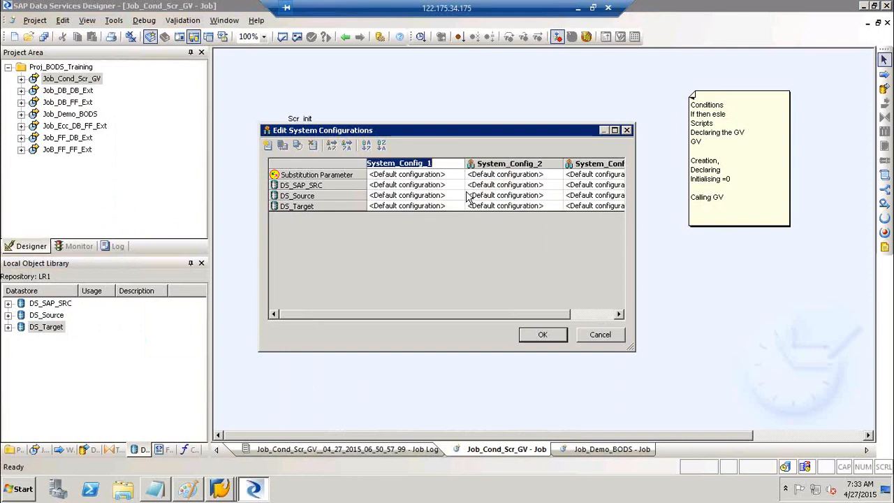
pyautogui.write('DEV')
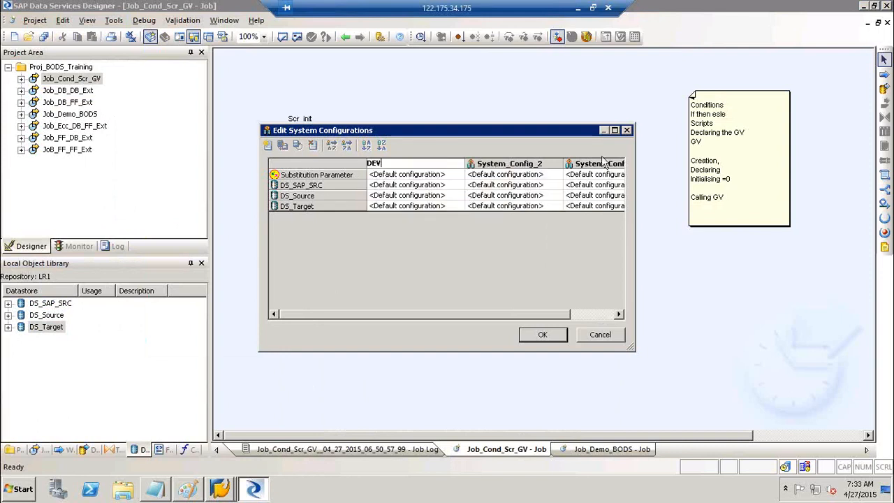
pyautogui.click(508, 168)
pyautogui.rightClick(505, 167)
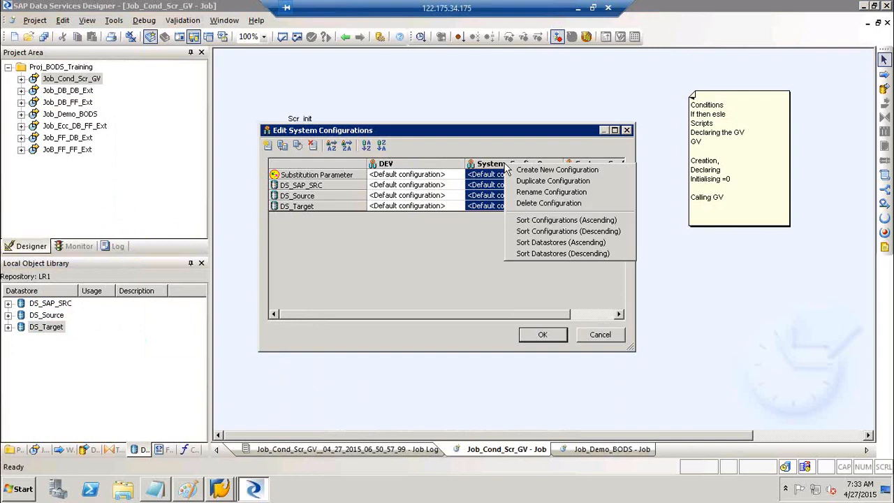
pyautogui.click(551, 193)
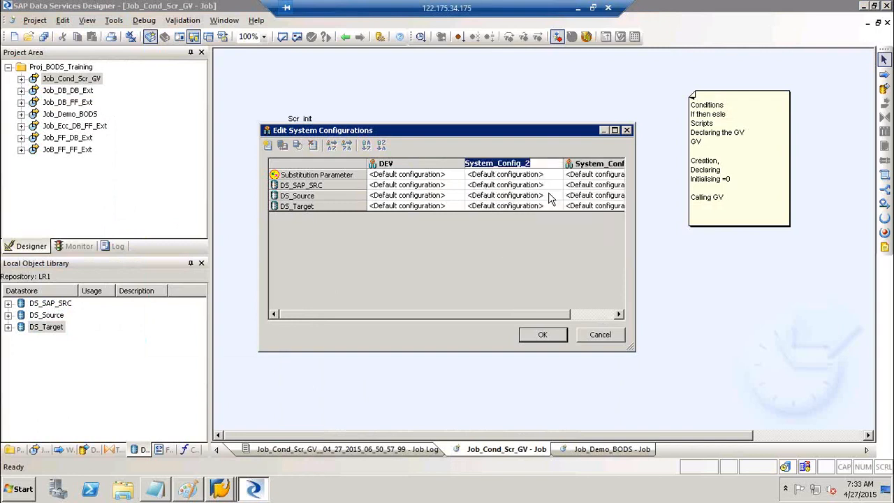
pyautogui.write('QA')
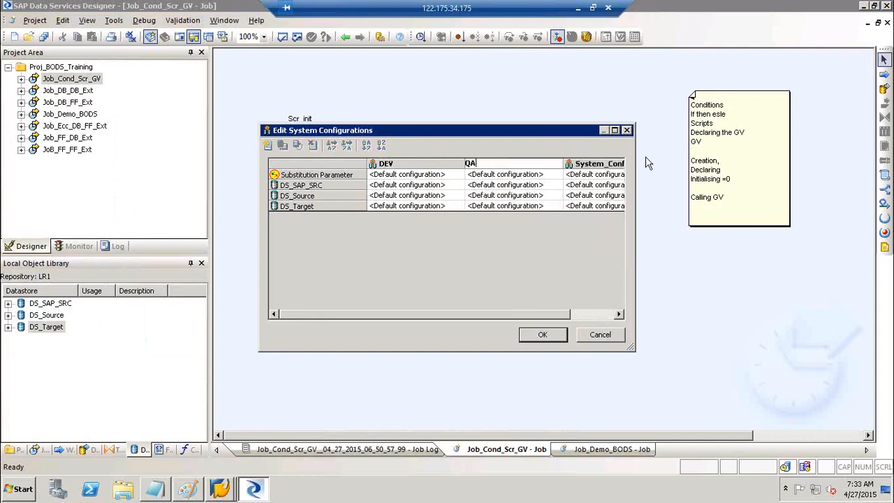
pyautogui.click(607, 166)
pyautogui.rightClick(607, 163)
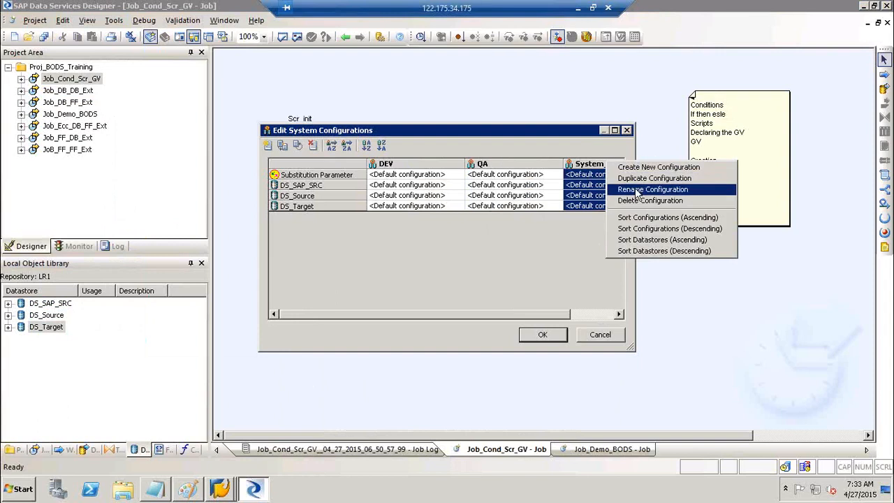
pyautogui.click(636, 193)
pyautogui.write('PROD')
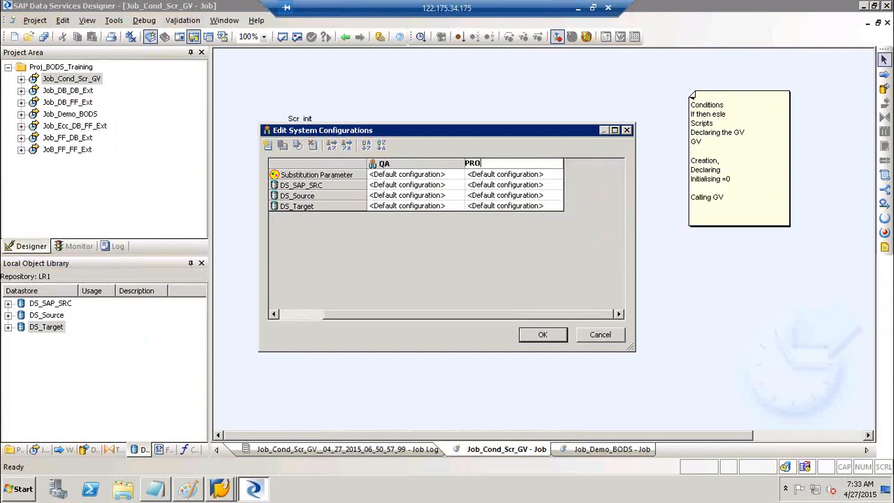
pyautogui.click(300, 318)
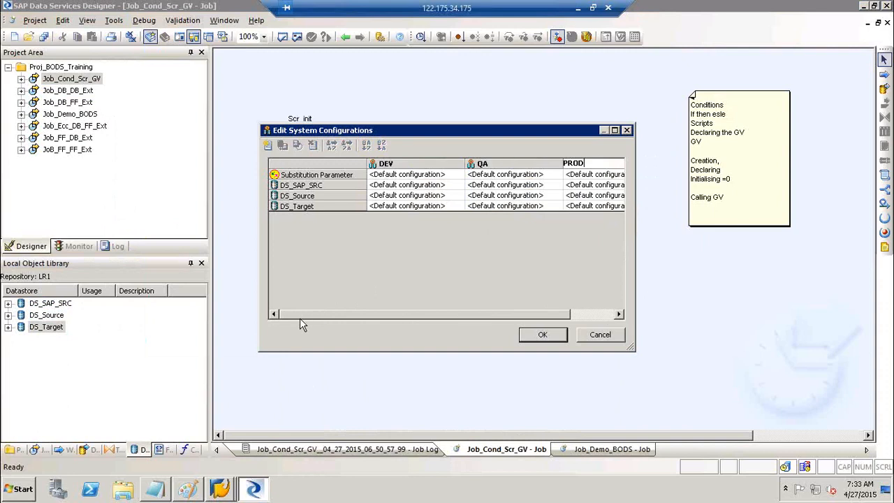
# In the DEV system configuration, set DS_SAP_SRC, DS_Source and DS_Target to DEV.
pyautogui.click(394, 184)
pyautogui.click(392, 203)
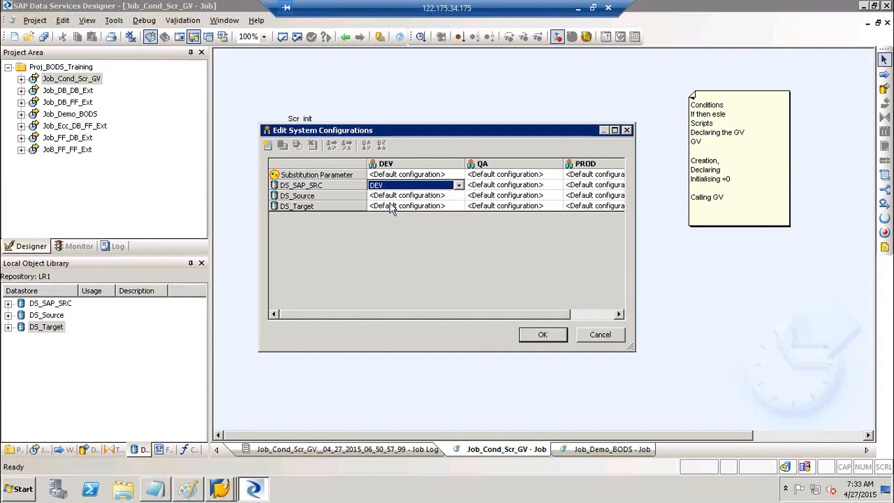
pyautogui.click(391, 196)
pyautogui.click(388, 215)
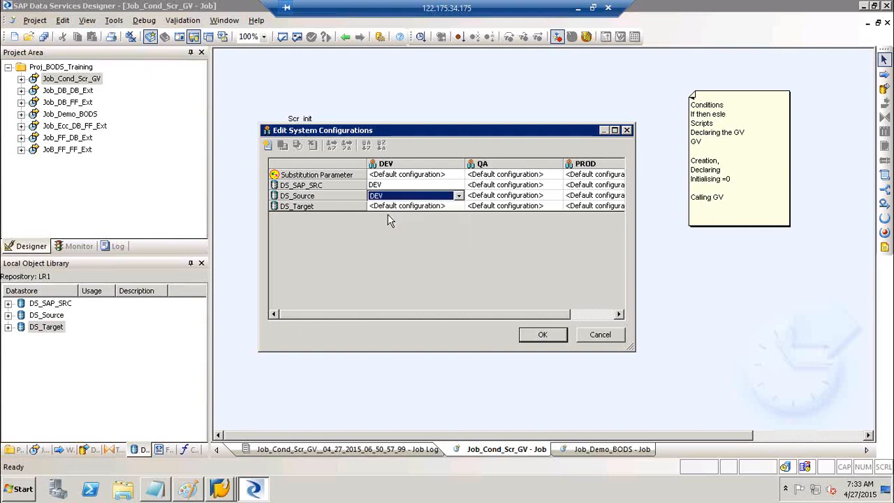
pyautogui.click(396, 207)
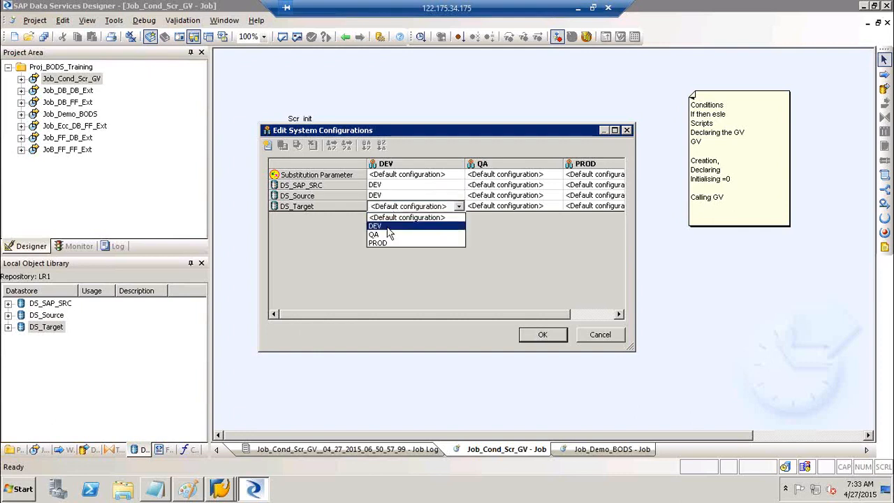
pyautogui.click(387, 226)
# In the QA system configuration, set DS_SAP_SRC, DS_Source and DS_Target to QA.
pyautogui.click(503, 186)
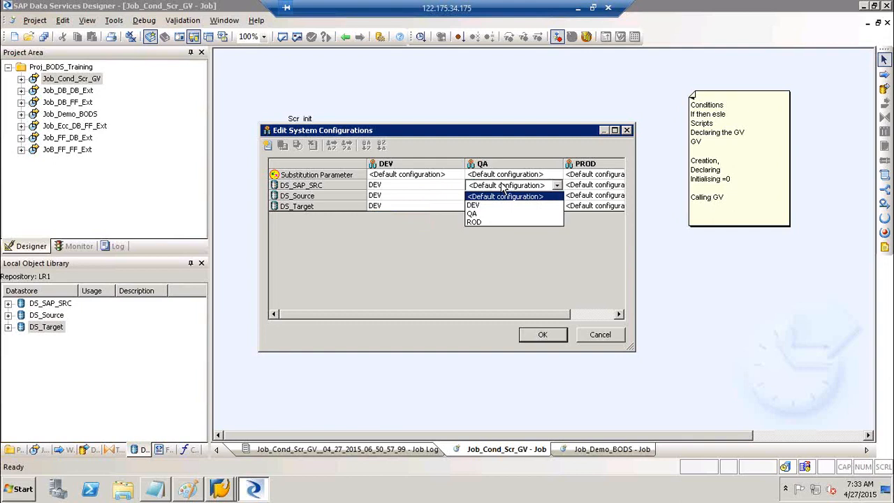
pyautogui.click(482, 213)
pyautogui.click(493, 197)
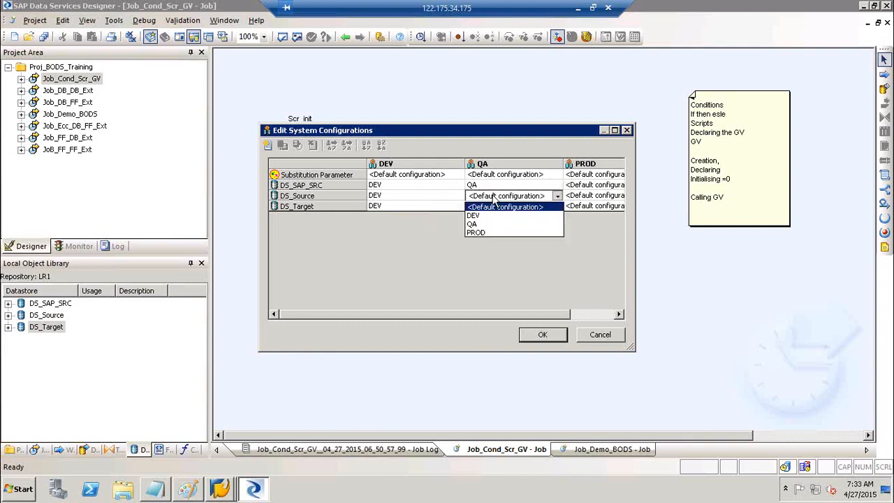
pyautogui.click(489, 222)
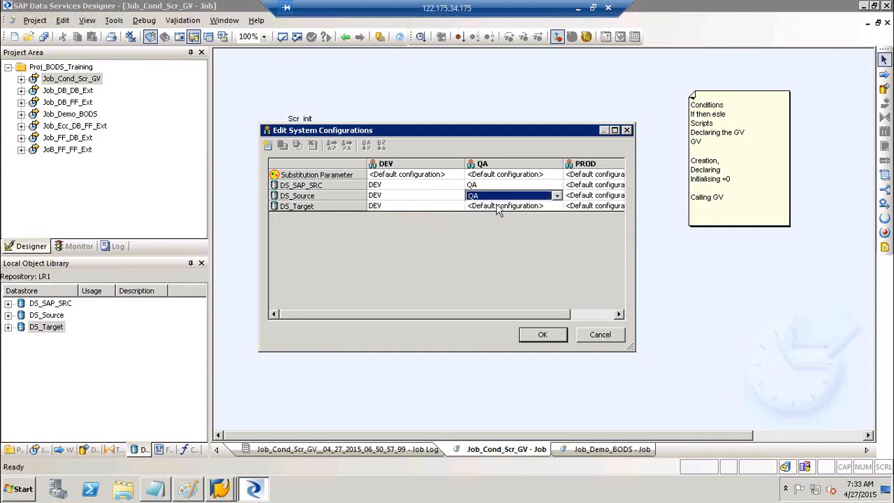
pyautogui.click(497, 207)
pyautogui.click(489, 235)
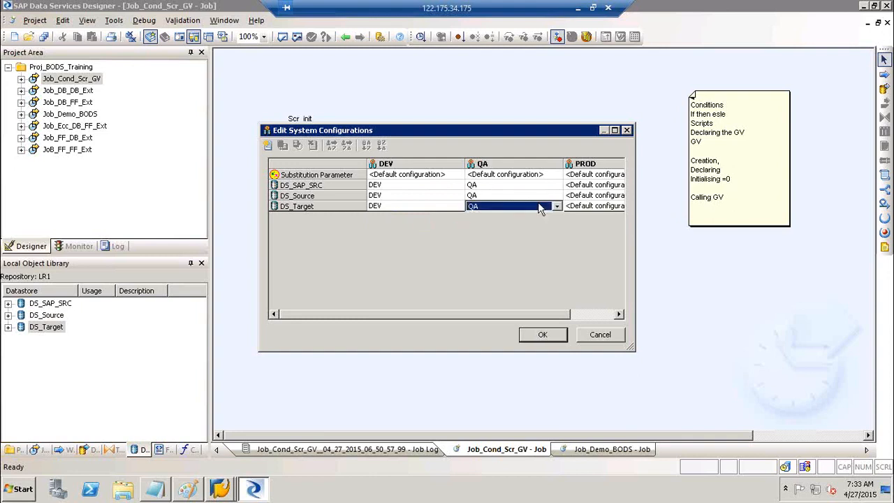
# Map all three datastores to their PROD-column configurations and save the system configurations.
pyautogui.click(588, 185)
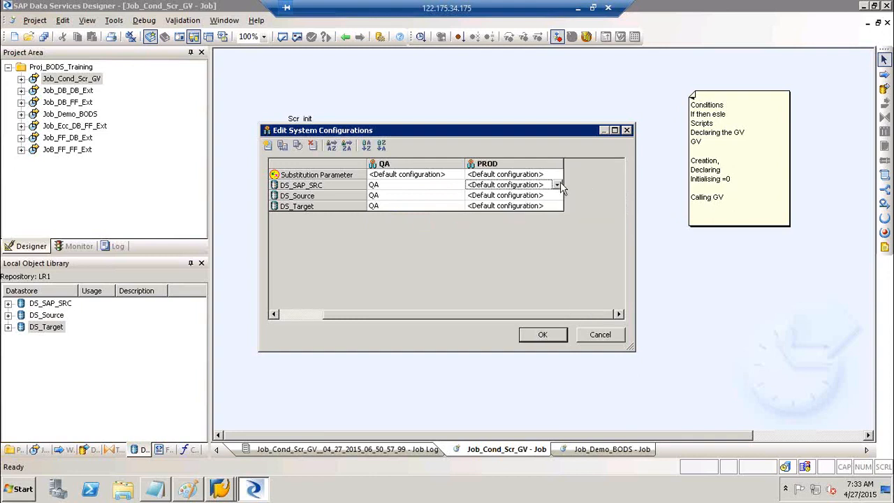
pyautogui.click(558, 184)
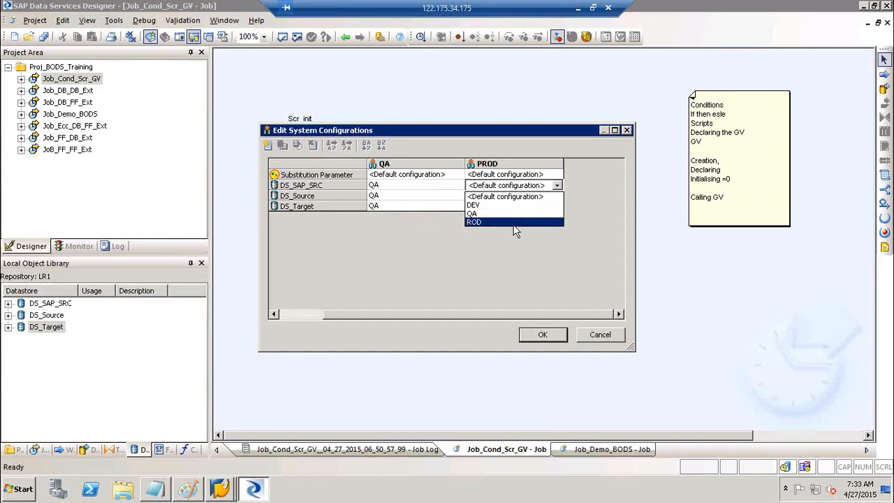
pyautogui.click(514, 223)
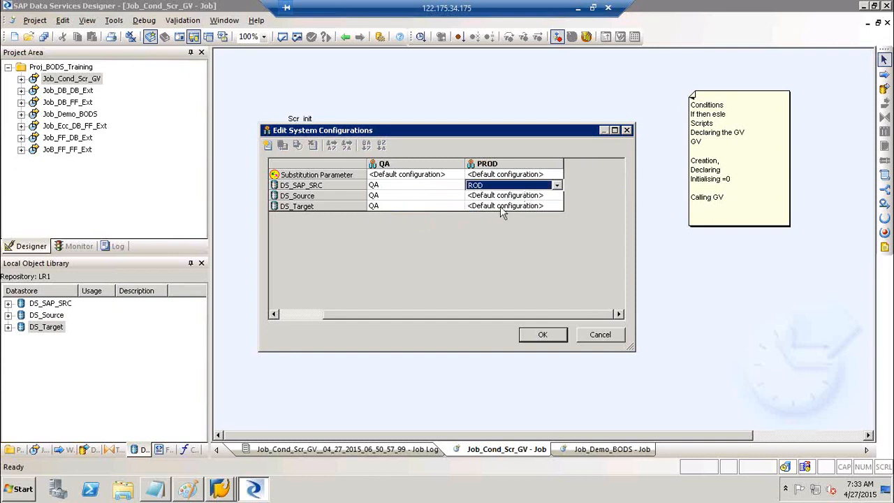
pyautogui.click(520, 196)
pyautogui.click(520, 198)
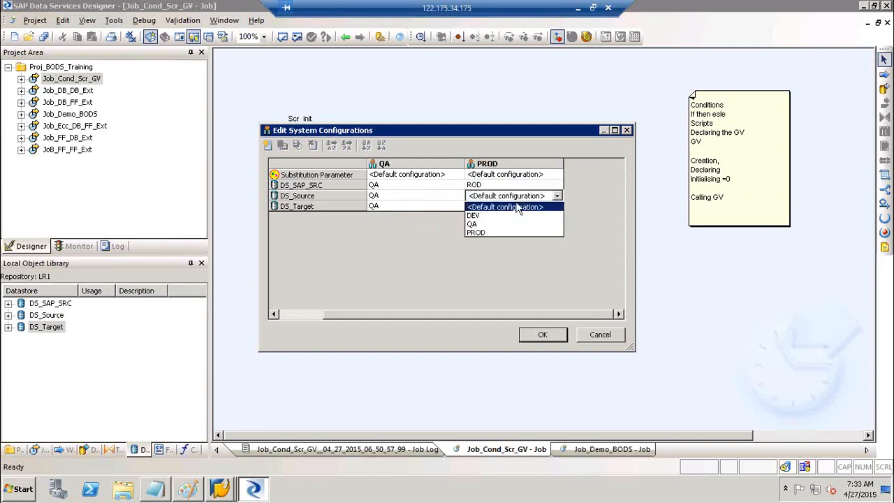
pyautogui.click(498, 232)
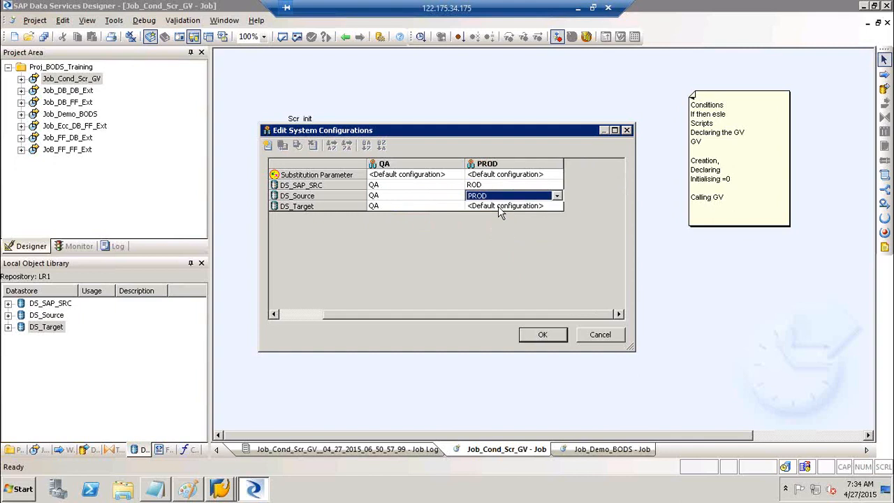
pyautogui.click(498, 206)
pyautogui.click(499, 207)
pyautogui.click(499, 207)
pyautogui.click(499, 207)
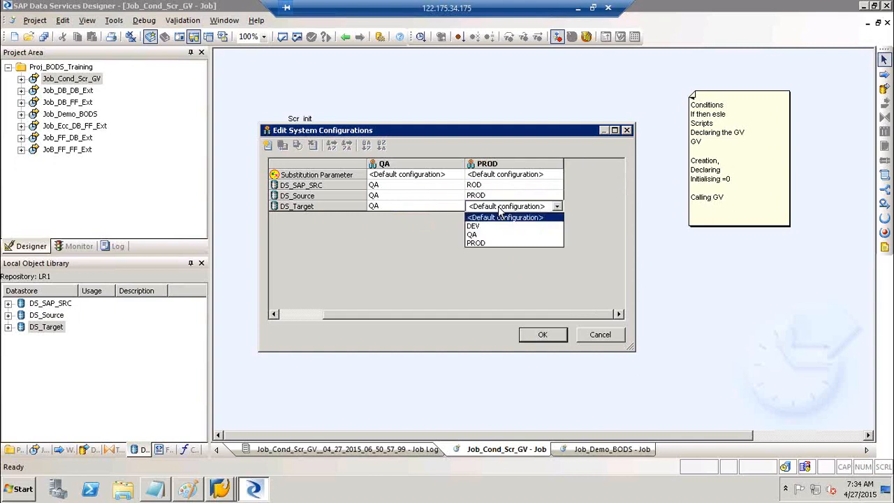
pyautogui.click(487, 241)
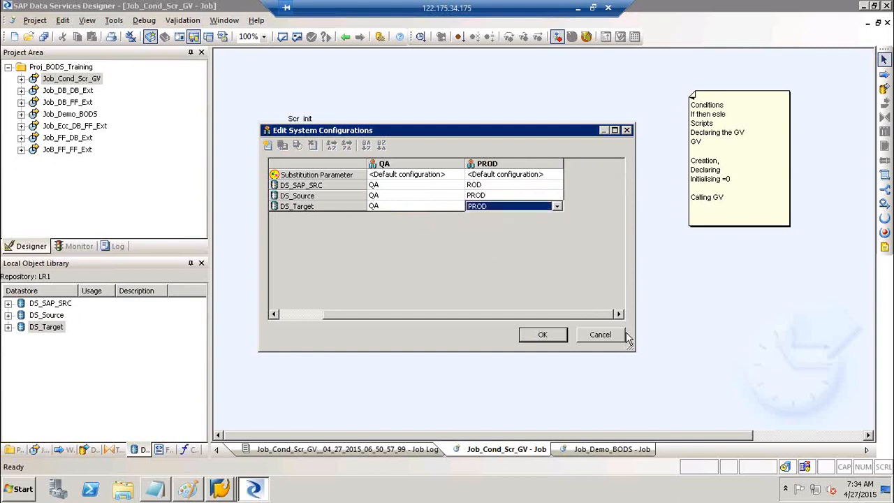
pyautogui.click(559, 335)
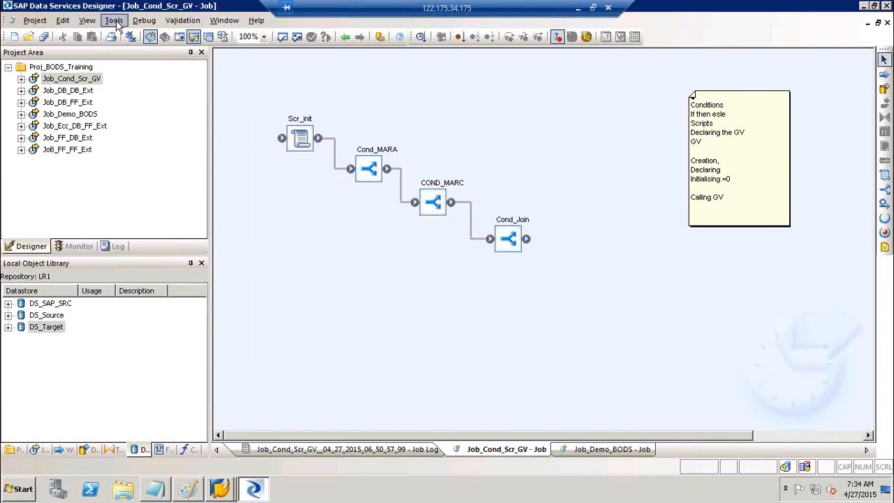
# Bring up the Execution Properties for the Job_Cond_Scr_GV job.
pyautogui.click(115, 21)
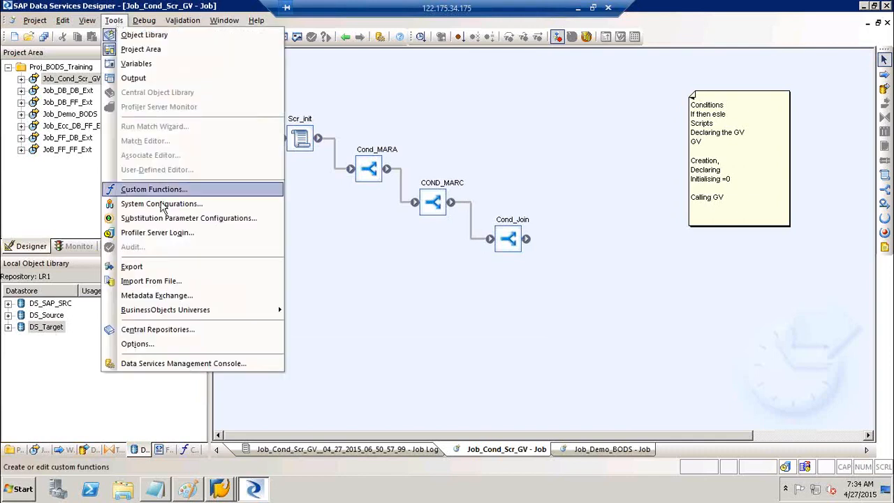
pyautogui.click(478, 275)
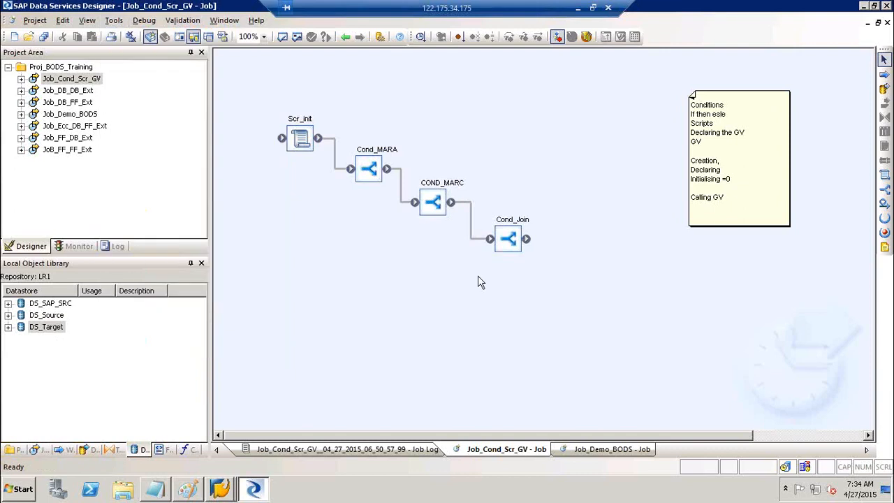
pyautogui.rightClick(67, 79)
pyautogui.click(92, 88)
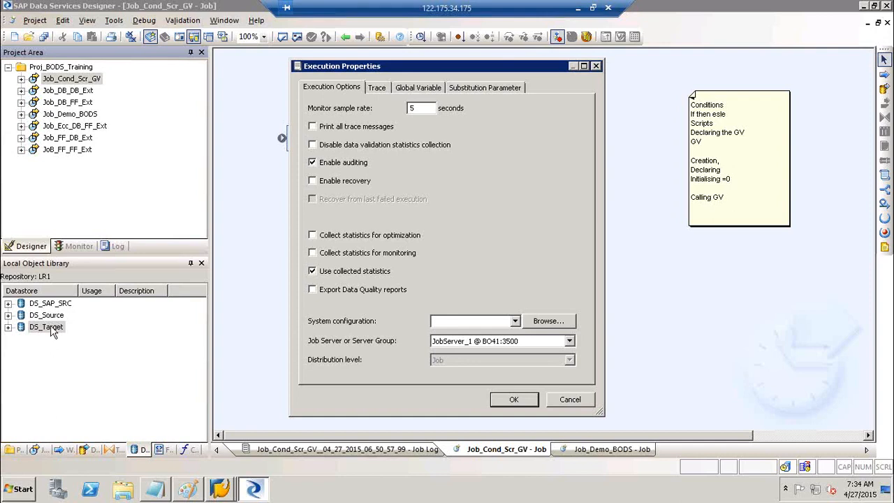
# Run Job_Cond_Scr_GV with System configuration set to DEV.
pyautogui.click(491, 322)
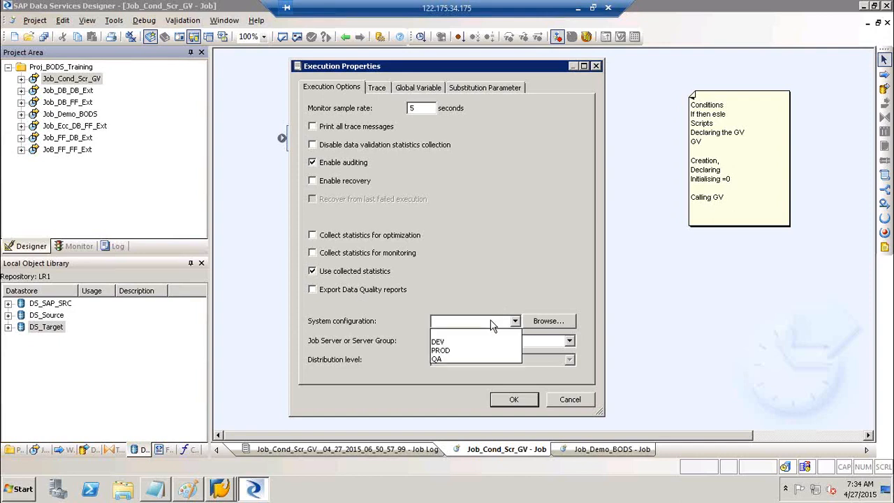
pyautogui.click(455, 345)
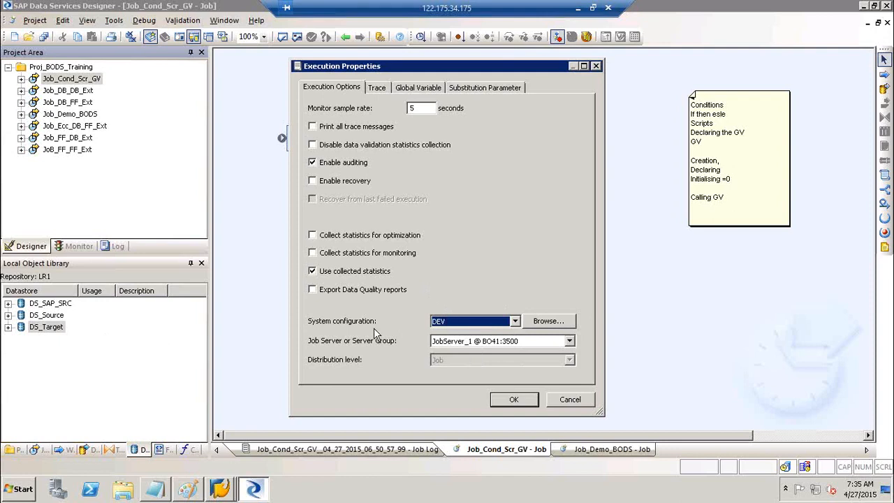
pyautogui.click(466, 323)
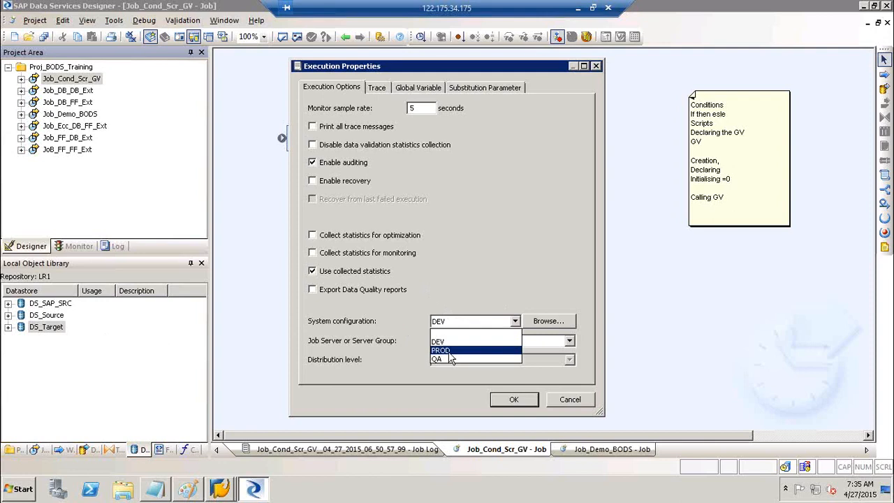
pyautogui.click(450, 352)
pyautogui.click(450, 323)
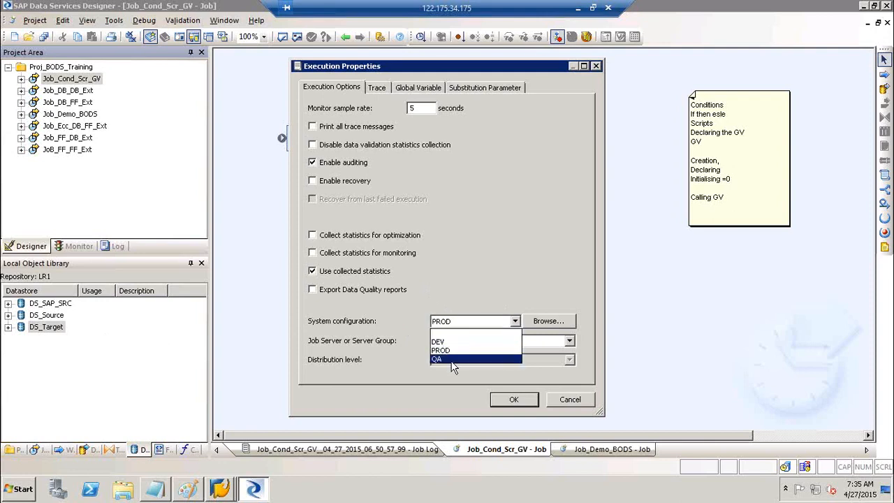
pyautogui.click(455, 358)
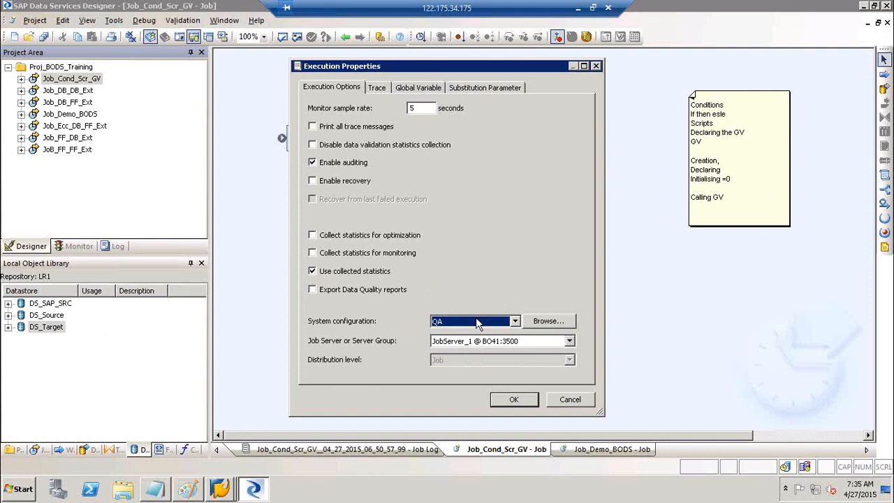
pyautogui.click(478, 323)
pyautogui.click(452, 341)
pyautogui.click(514, 399)
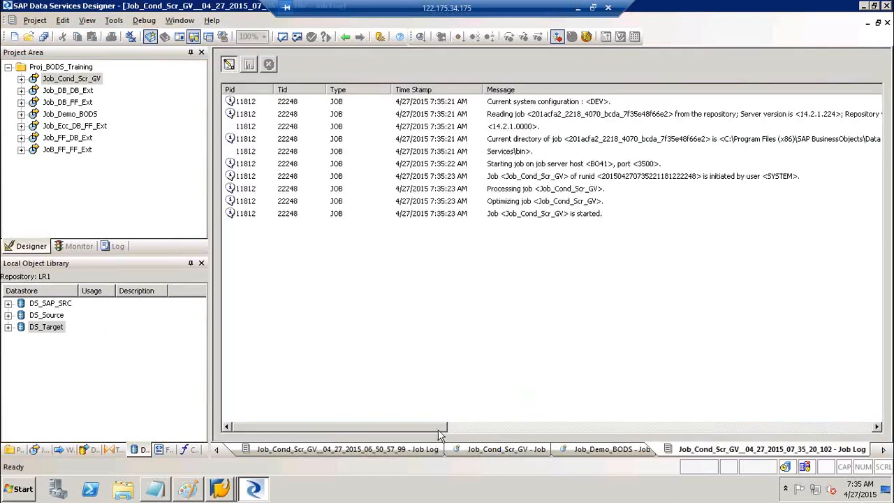
# Scroll the Job Log messages, then minimize the Remote Desktop session to reveal the Excel diagram.
pyautogui.moveTo(433, 435); pyautogui.dragTo(456, 434)
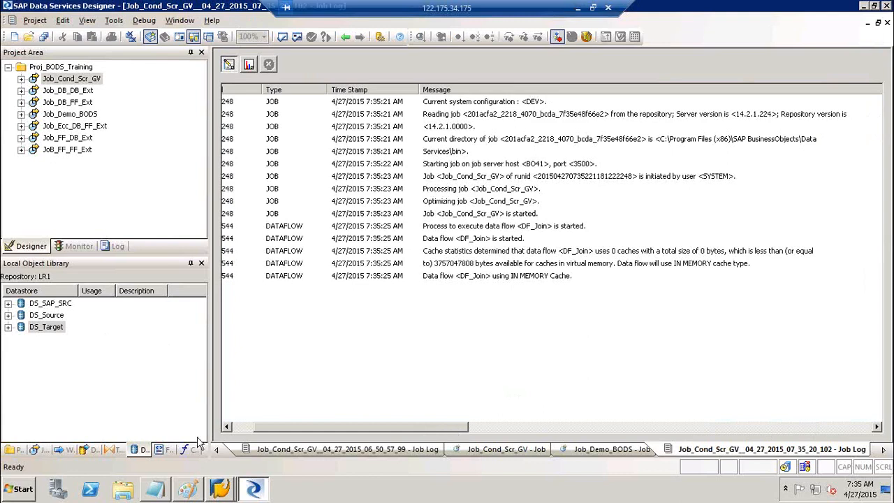
pyautogui.click(187, 489)
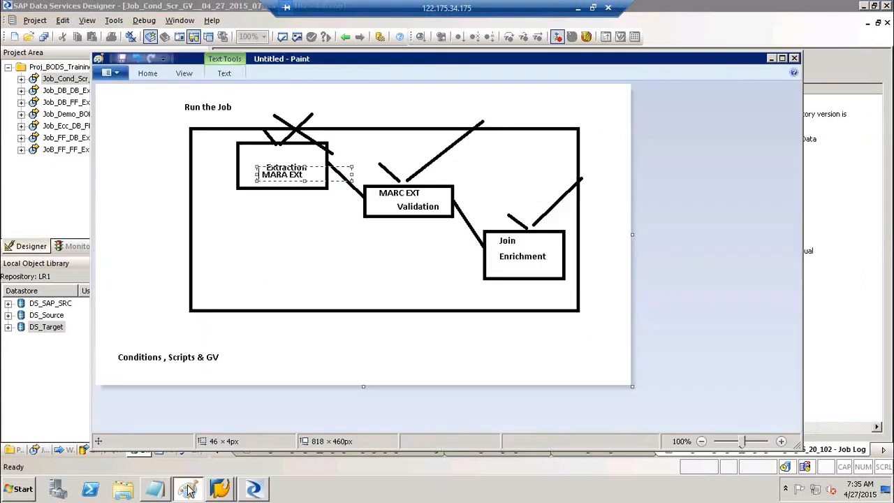
pyautogui.click(187, 489)
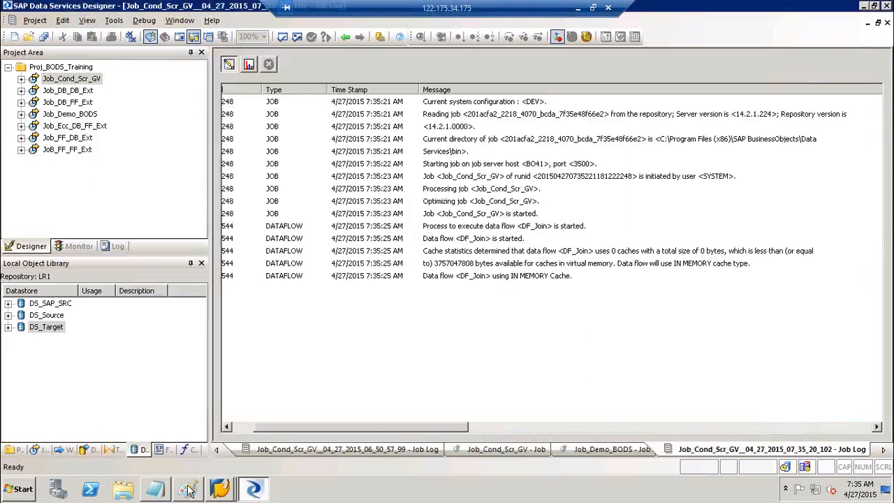
pyautogui.click(244, 427)
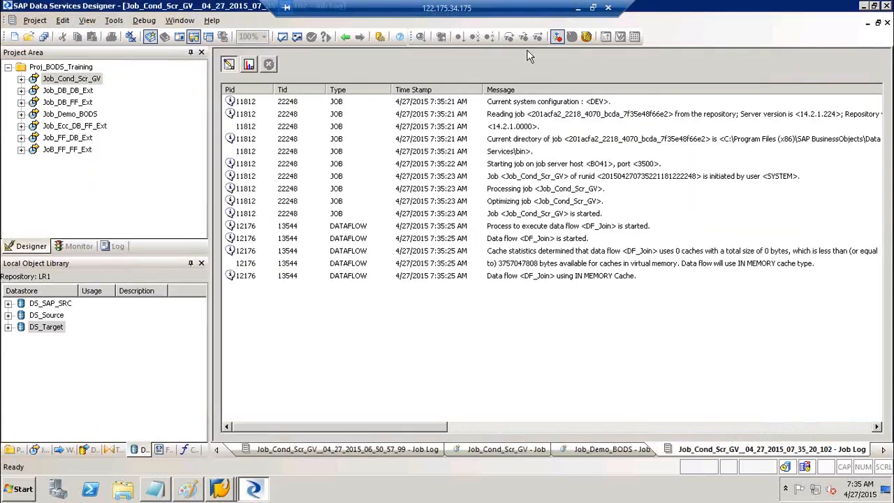
pyautogui.click(578, 9)
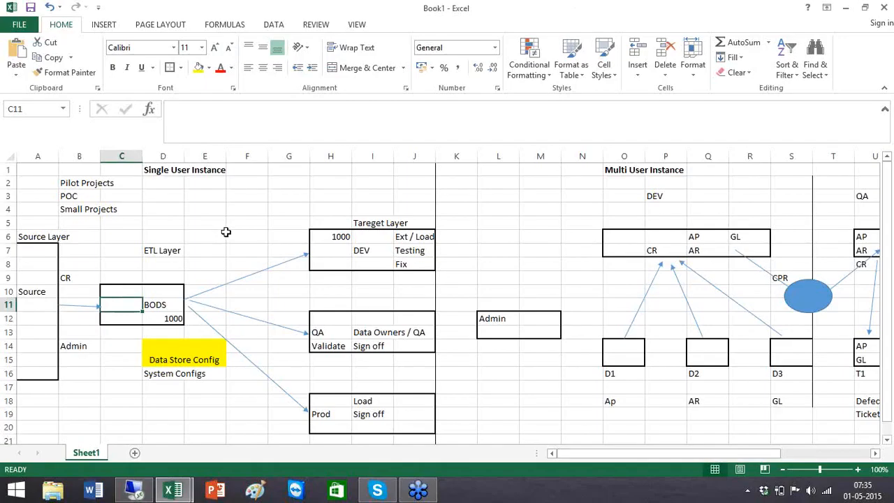
pyautogui.click(167, 278)
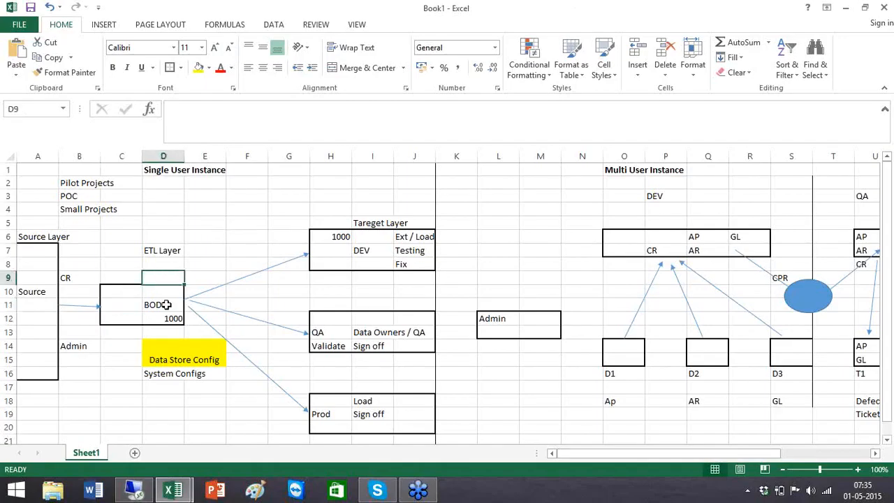
pyautogui.click(159, 375)
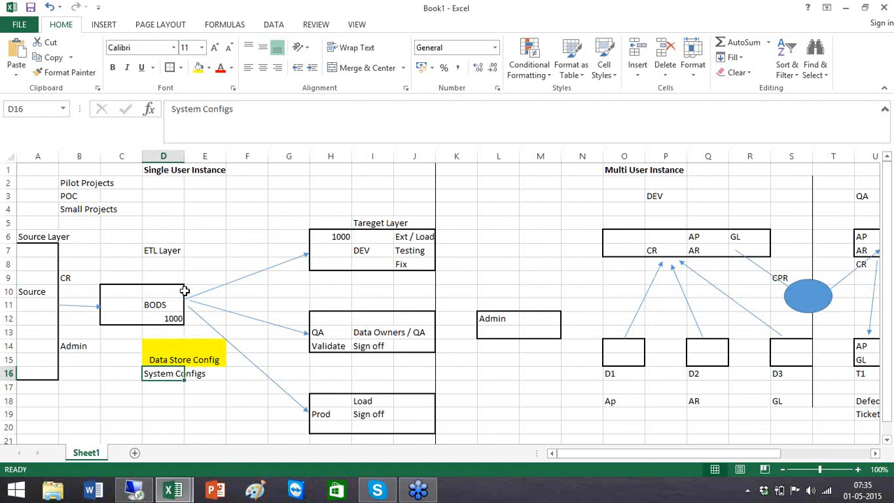
pyautogui.click(339, 267)
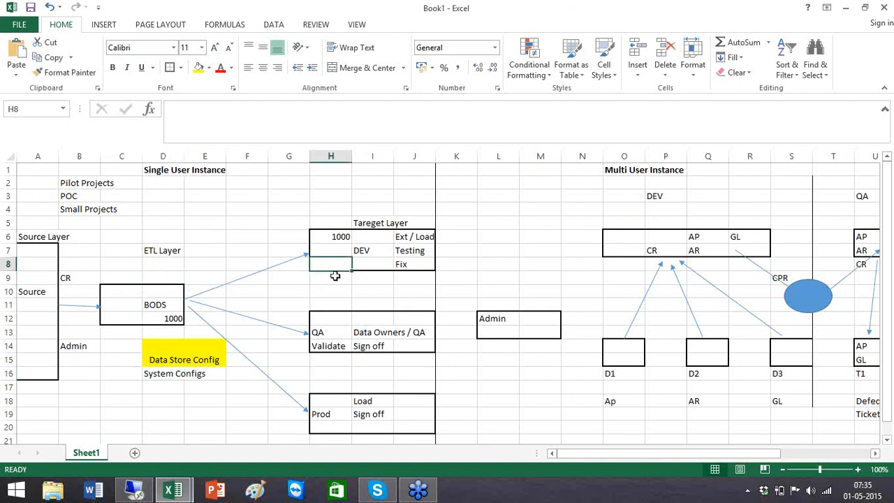
pyautogui.click(338, 321)
pyautogui.click(326, 413)
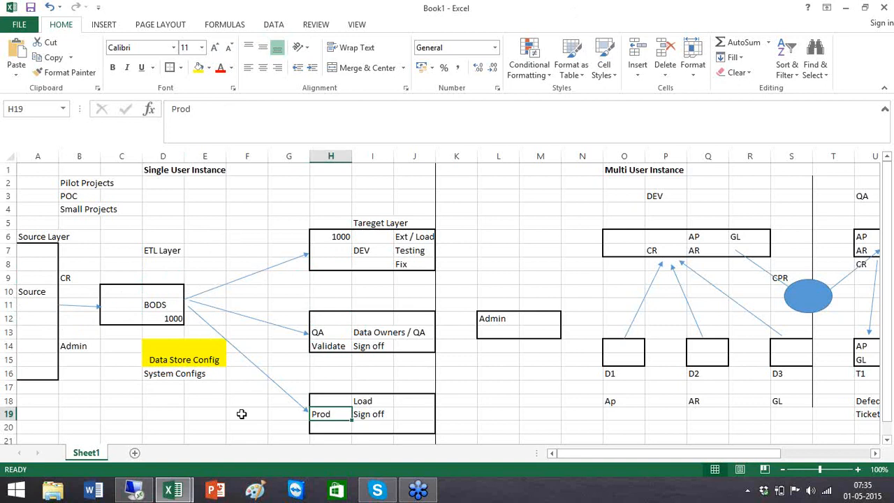
pyautogui.click(37, 335)
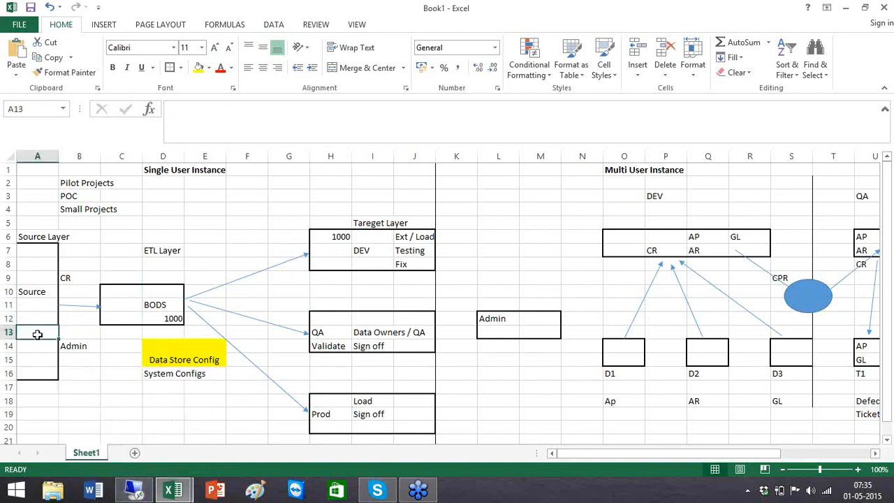
pyautogui.click(336, 333)
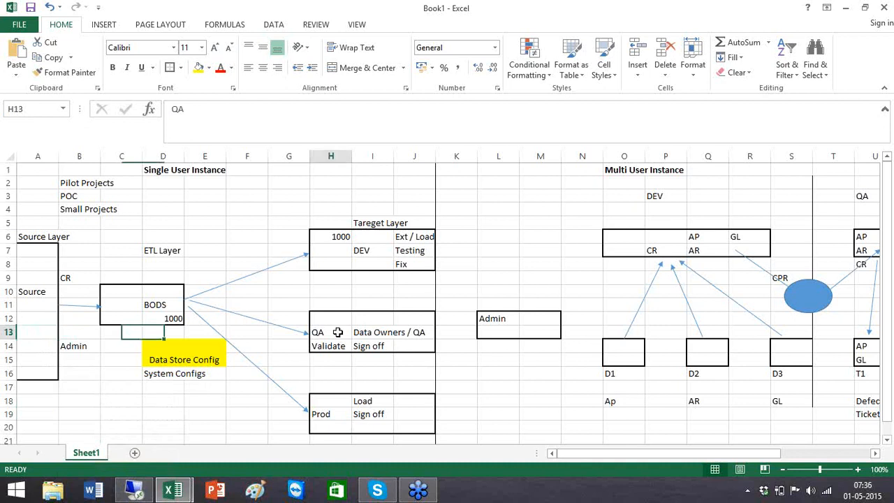
pyautogui.click(135, 491)
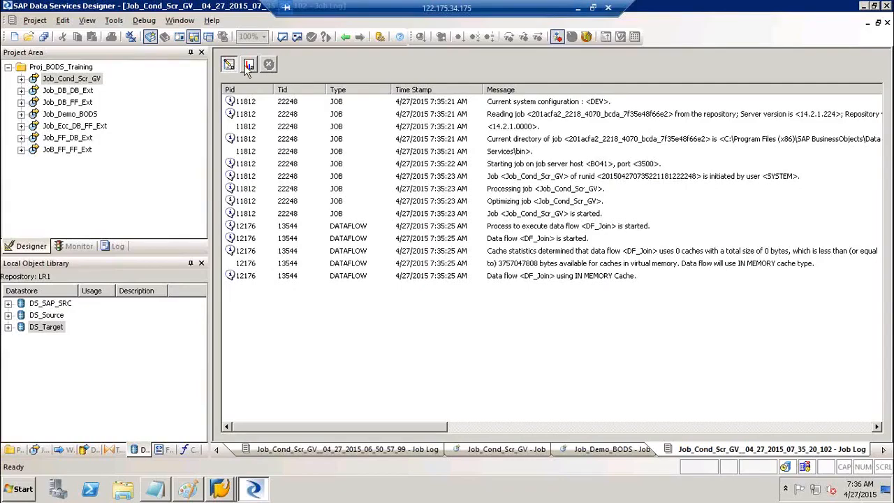
# Check Job_DB_DB_Ext's System configuration execution option, choosing blank, and cancel without running.
pyautogui.click(248, 66)
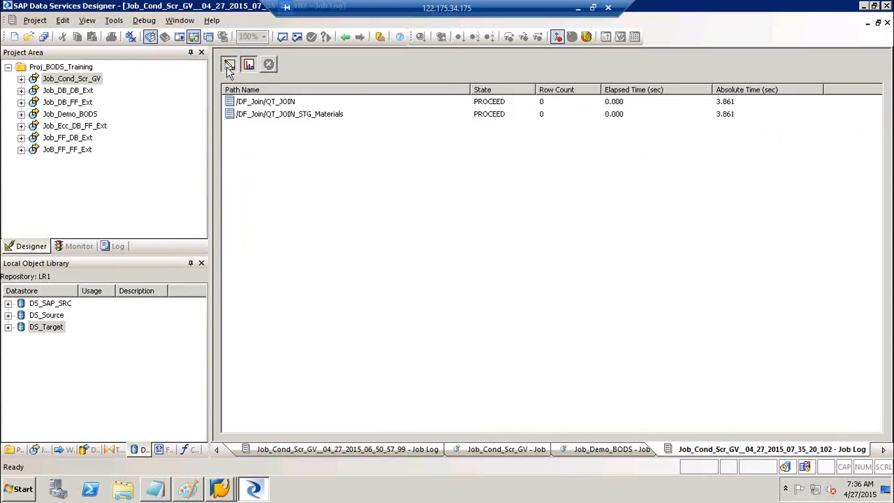
pyautogui.click(229, 65)
pyautogui.doubleClick(95, 81)
pyautogui.rightClick(83, 90)
pyautogui.click(108, 95)
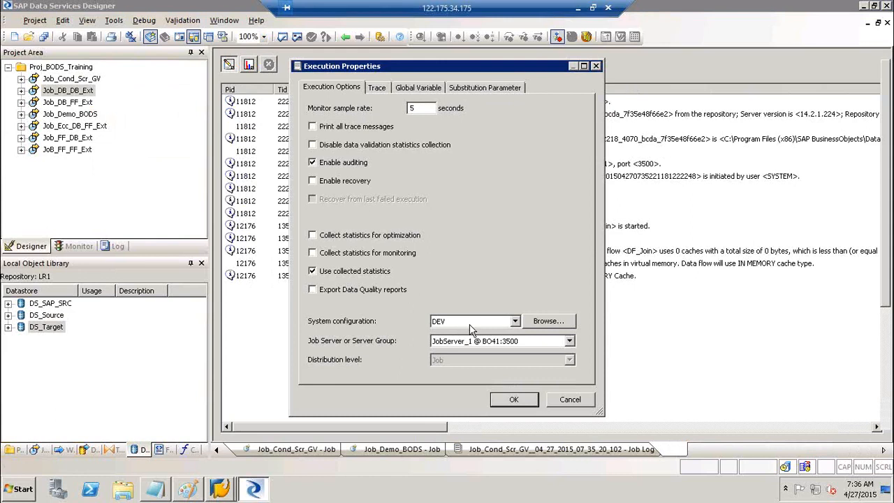
pyautogui.click(471, 322)
pyautogui.click(464, 338)
pyautogui.click(577, 404)
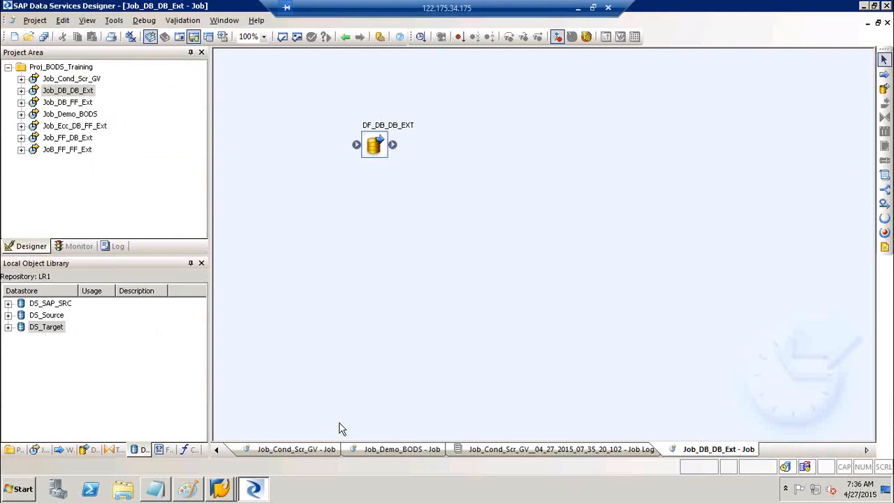
# Close the latest job log and return to the Job_Cond_Scr_GV canvas.
pyautogui.click(344, 36)
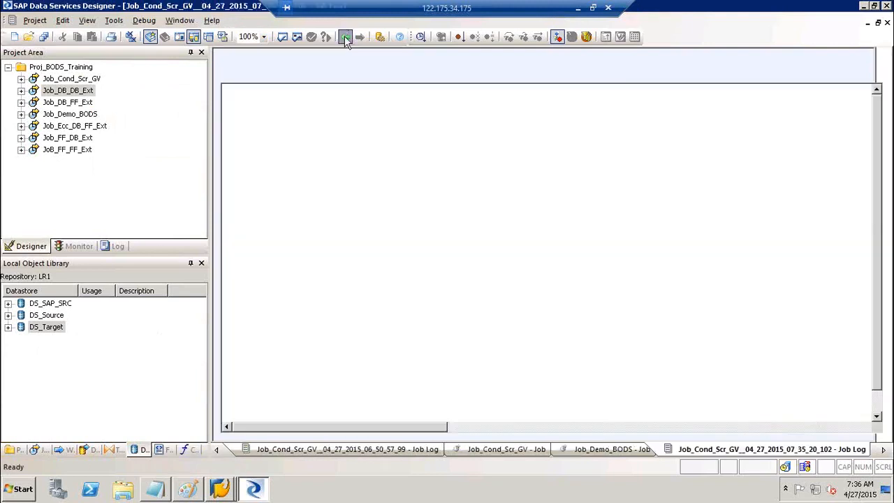
pyautogui.click(345, 35)
pyautogui.click(344, 36)
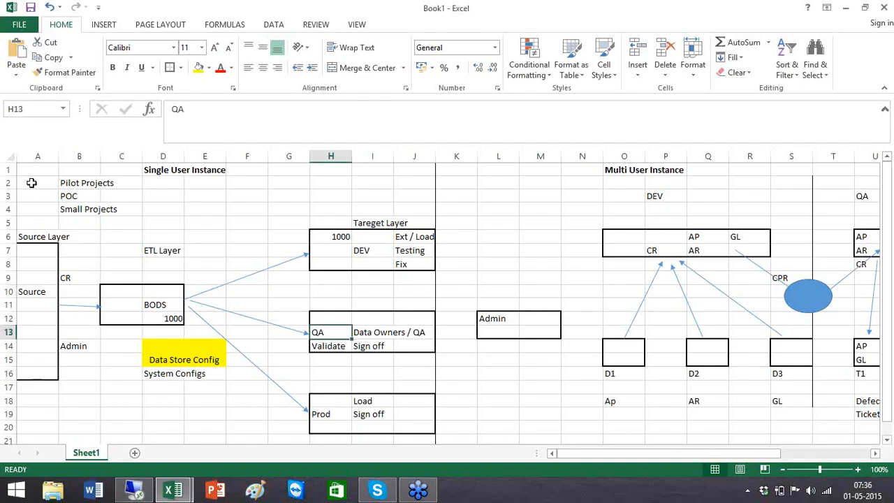
# Highlight the single-user diagram A2:I21, then scroll right to the Multi User Instance diagram.
pyautogui.click(33, 183)
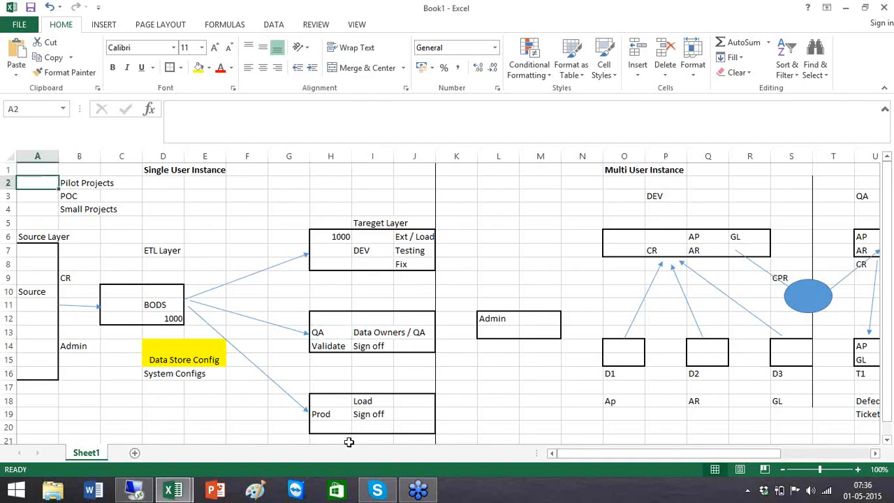
pyautogui.keyDown('shift'); pyautogui.click(370, 436); pyautogui.keyUp('shift')
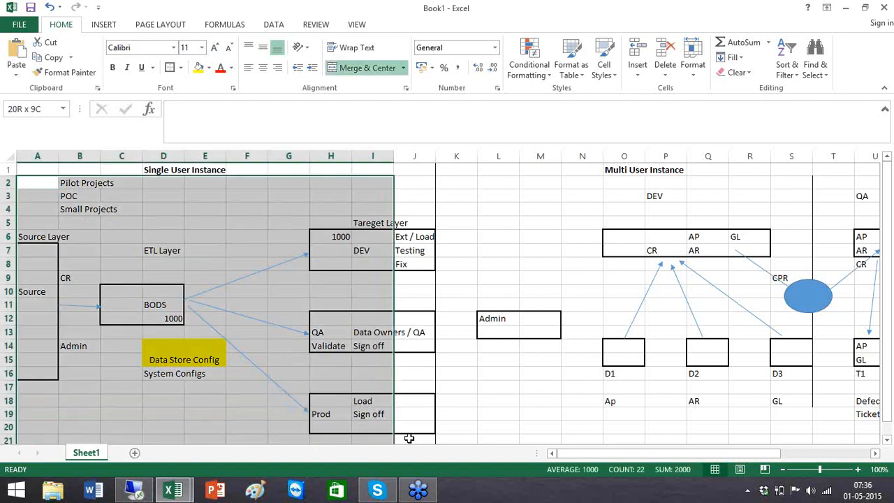
pyautogui.keyDown('shift'); pyautogui.click(408, 437); pyautogui.keyUp('shift')
pyautogui.click(242, 286)
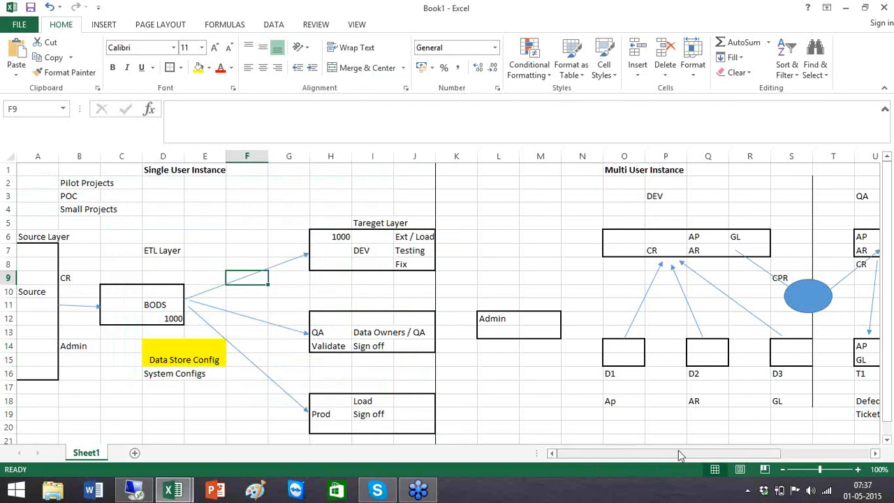
pyautogui.moveTo(678, 451); pyautogui.dragTo(731, 453)
pyautogui.click(621, 363)
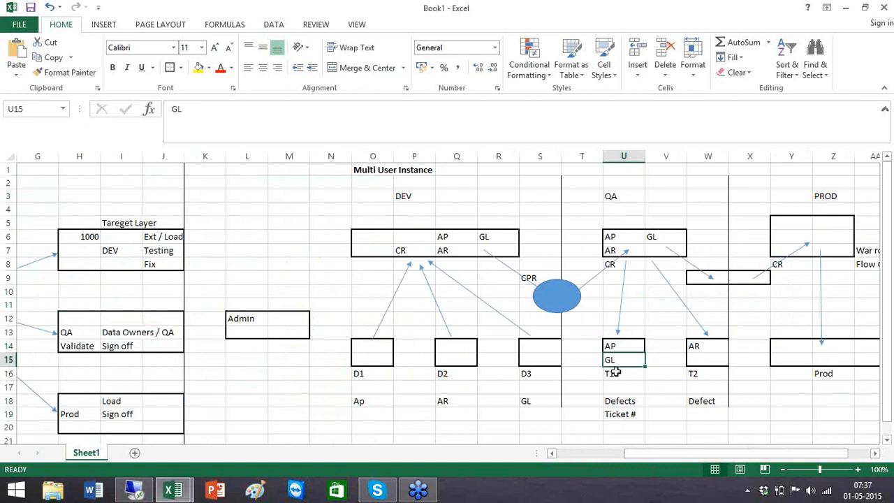
# Highlight the T1, T2 and D1 labels and the blue CPR oval in the diagram.
pyautogui.click(622, 374)
pyautogui.click(715, 373)
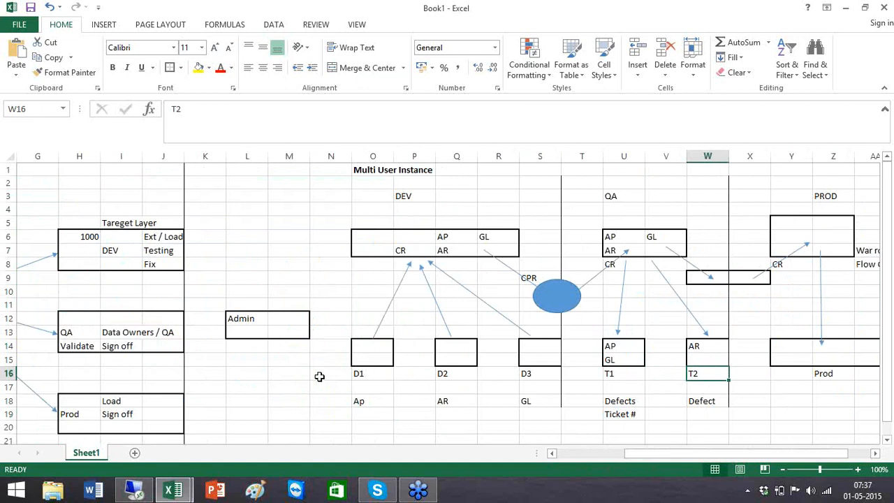
pyautogui.click(347, 374)
pyautogui.click(368, 375)
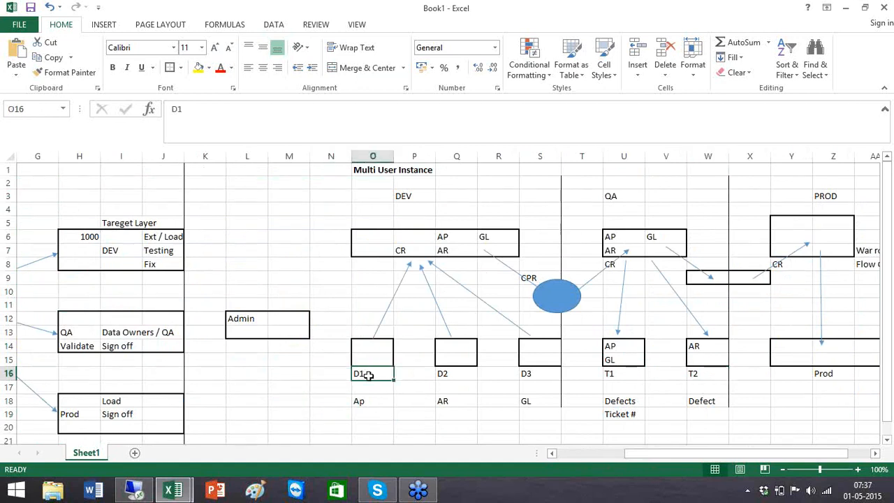
pyautogui.click(556, 295)
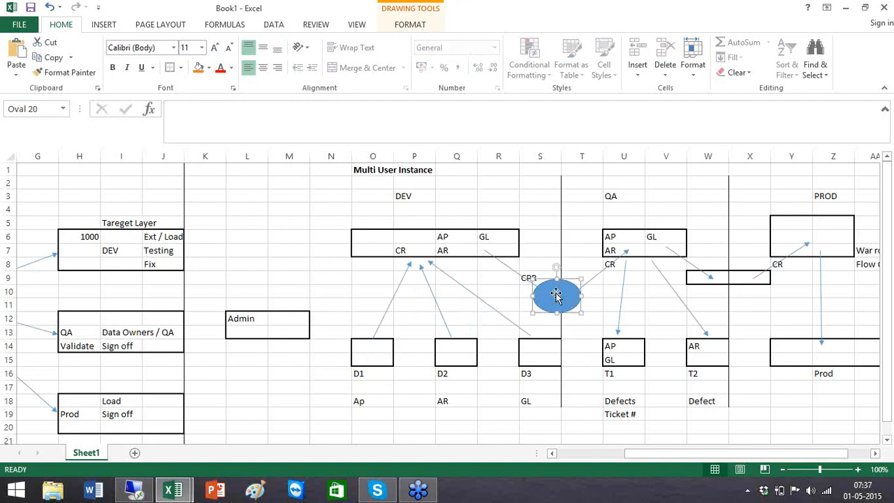
# Select the Admin box and the cell below it, then scroll back toward column A.
pyautogui.click(242, 319)
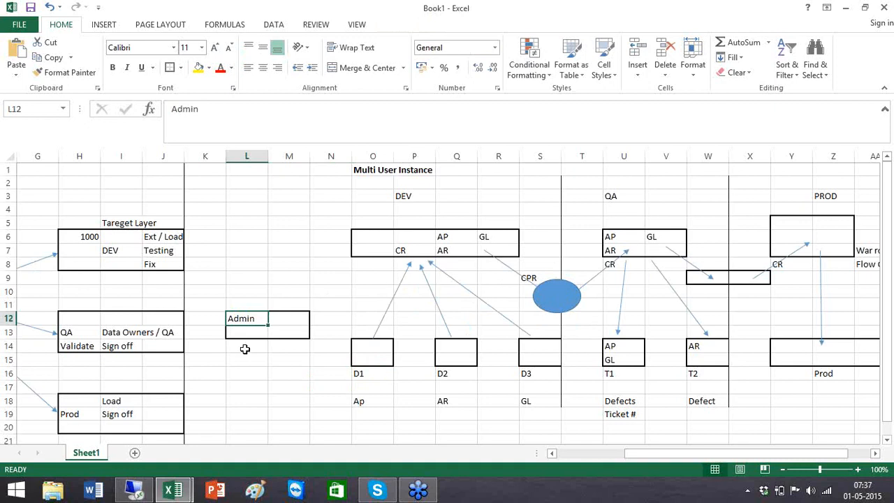
pyautogui.click(244, 346)
pyautogui.moveTo(627, 448); pyautogui.dragTo(552, 456)
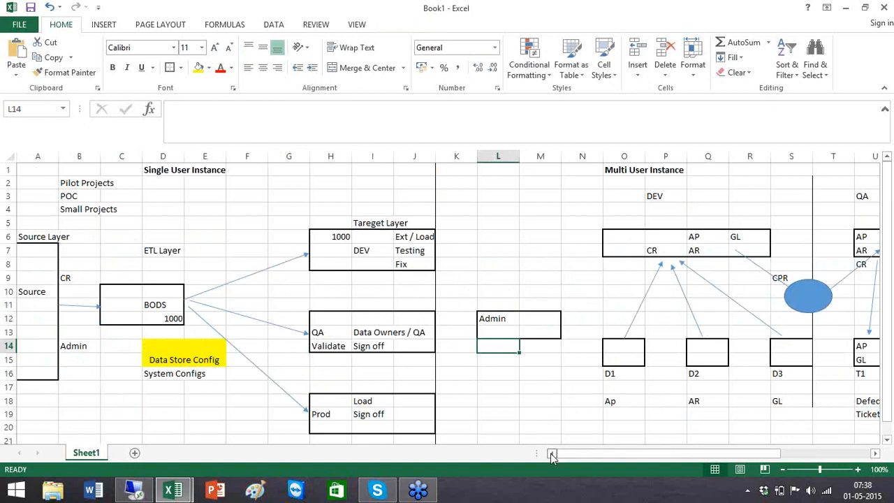
# Walk through the single-user diagram, selecting the Data Store Config label and System Configs note.
pyautogui.click(42, 180)
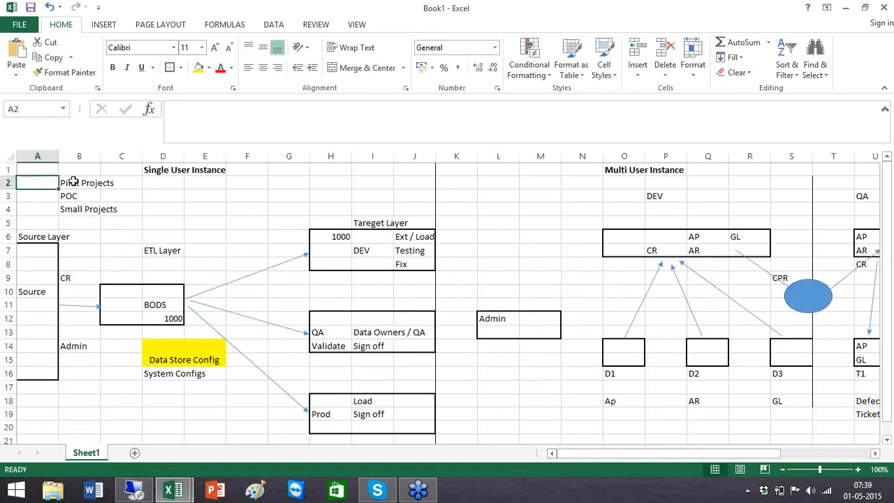
pyautogui.click(23, 173)
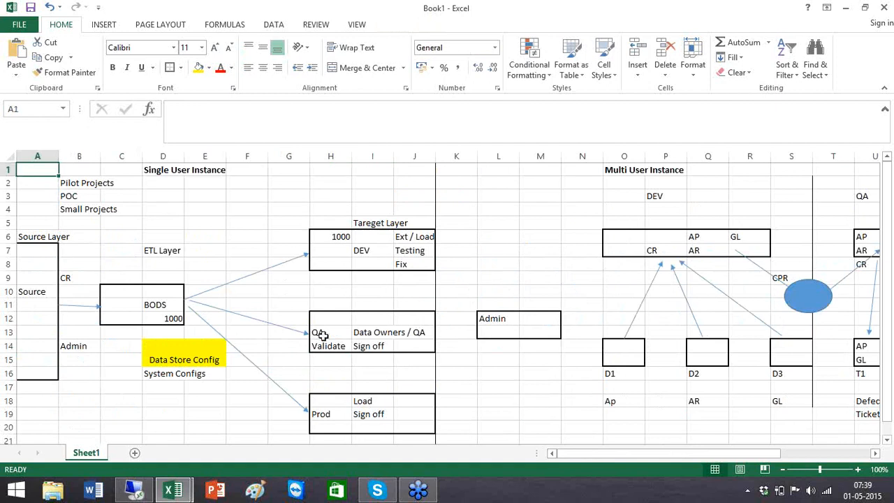
pyautogui.keyDown('shift'); pyautogui.click(415, 438); pyautogui.keyUp('shift')
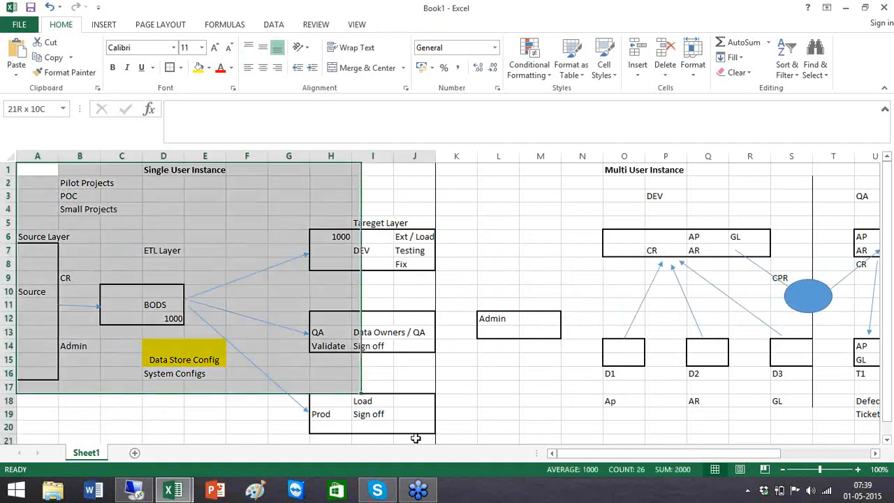
pyautogui.click(164, 360)
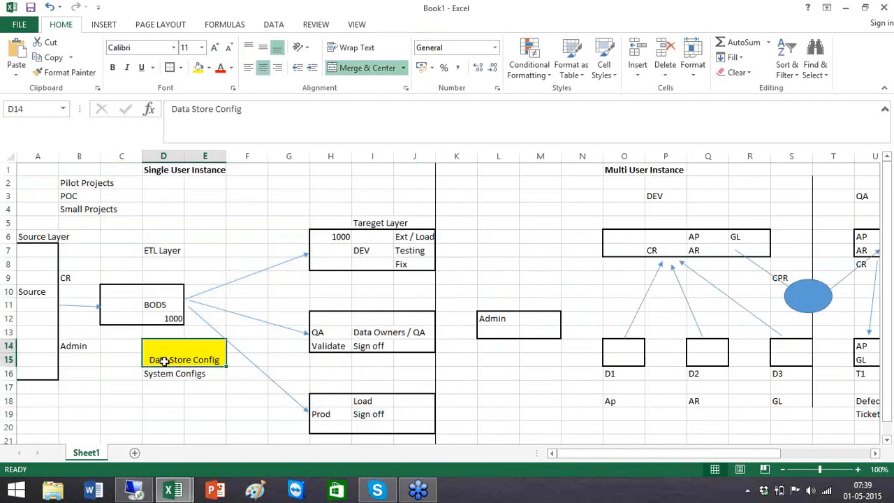
pyautogui.click(164, 374)
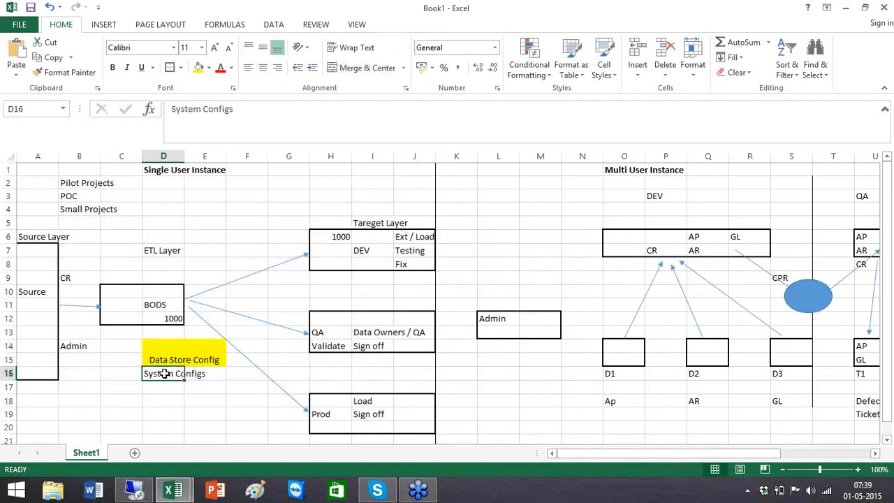
# Scroll right and select the DEV box range O6:R7.
pyautogui.moveTo(577, 456); pyautogui.dragTo(666, 449)
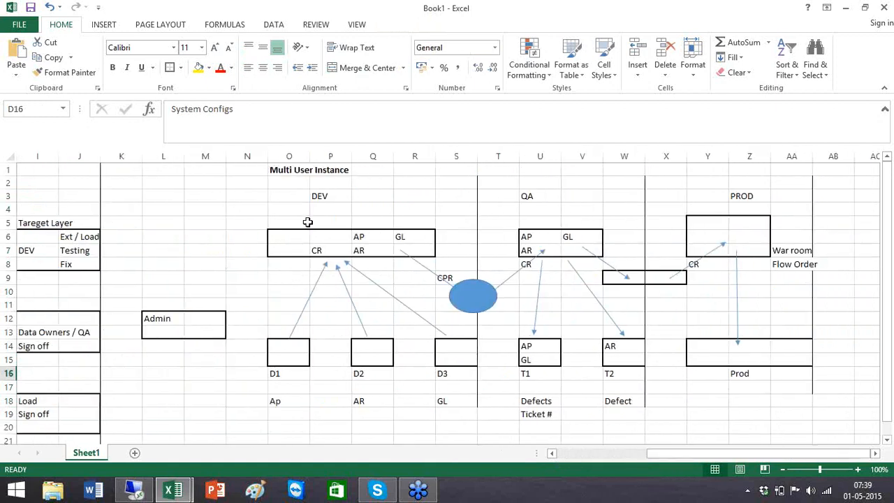
pyautogui.click(133, 173)
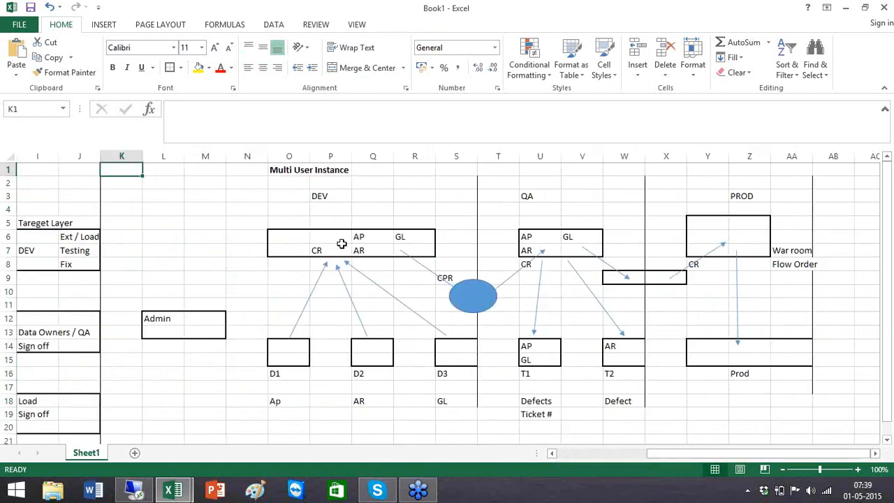
pyautogui.click(276, 238)
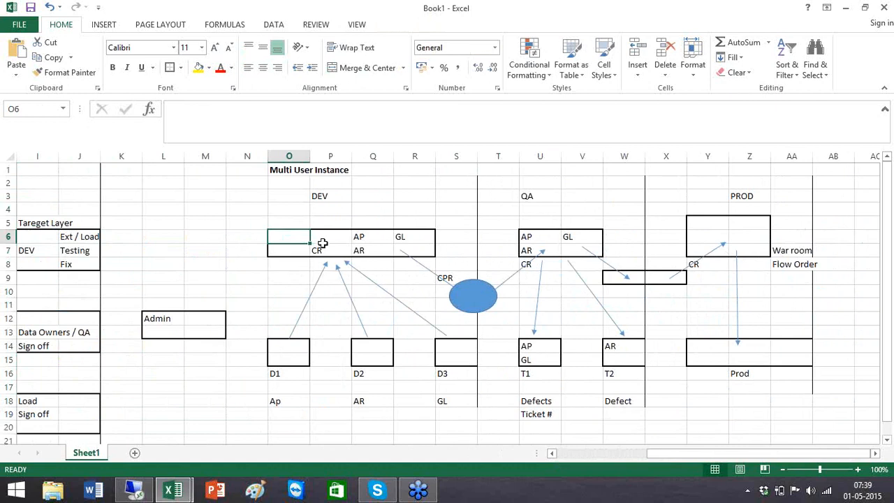
pyautogui.keyDown('shift'); pyautogui.click(426, 251); pyautogui.keyUp('shift')
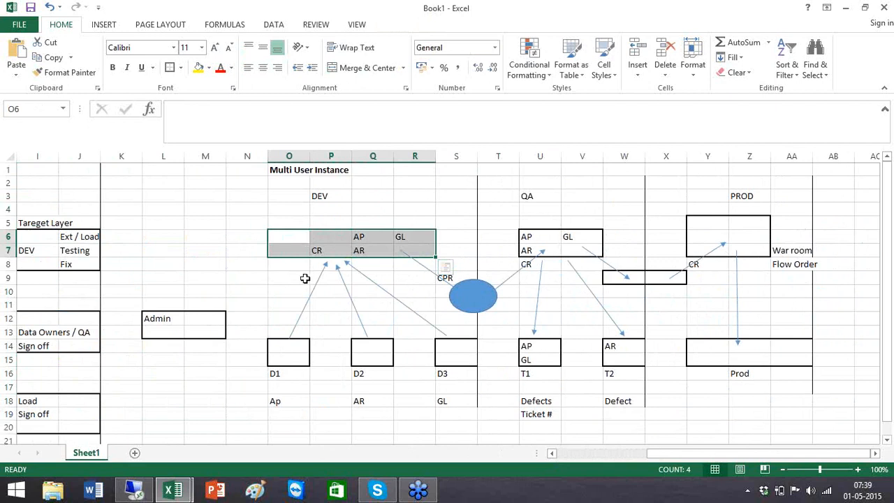
# Scroll left back to column A and check the current date and time.
pyautogui.click(551, 456)
pyautogui.click(551, 456)
pyautogui.click(551, 456)
pyautogui.click(551, 456)
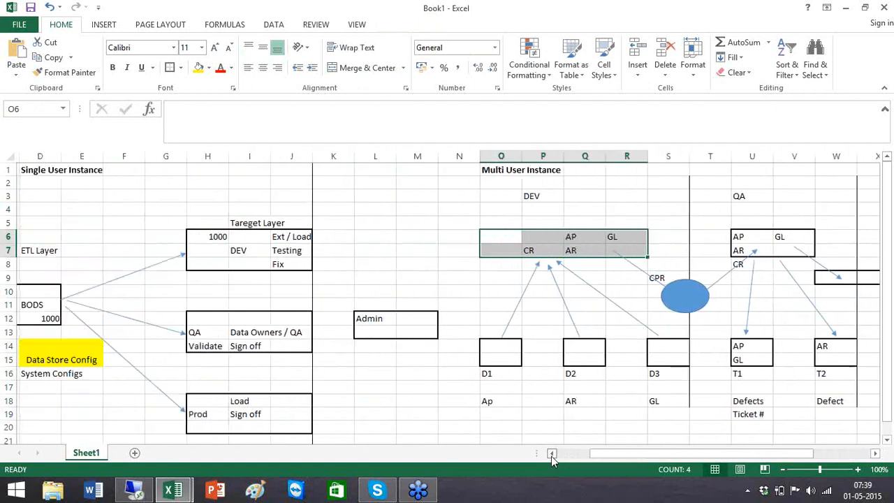
pyautogui.click(551, 456)
pyautogui.click(551, 456)
pyautogui.click(550, 456)
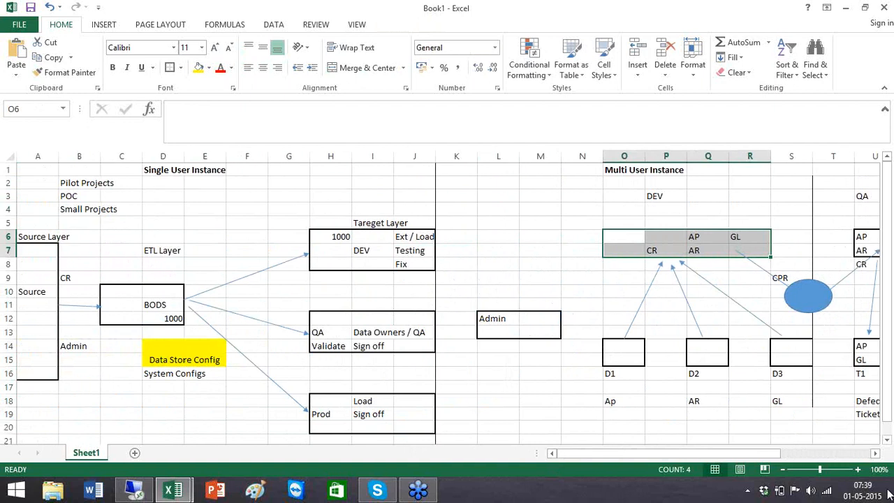
pyautogui.click(862, 490)
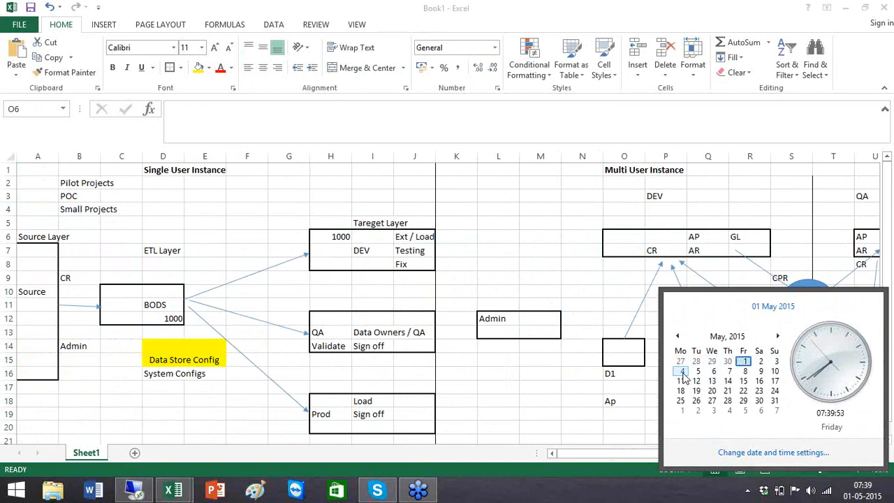
# Dismiss the calendar and clock flyout, reopening it once before closing it again.
pyautogui.click(549, 295)
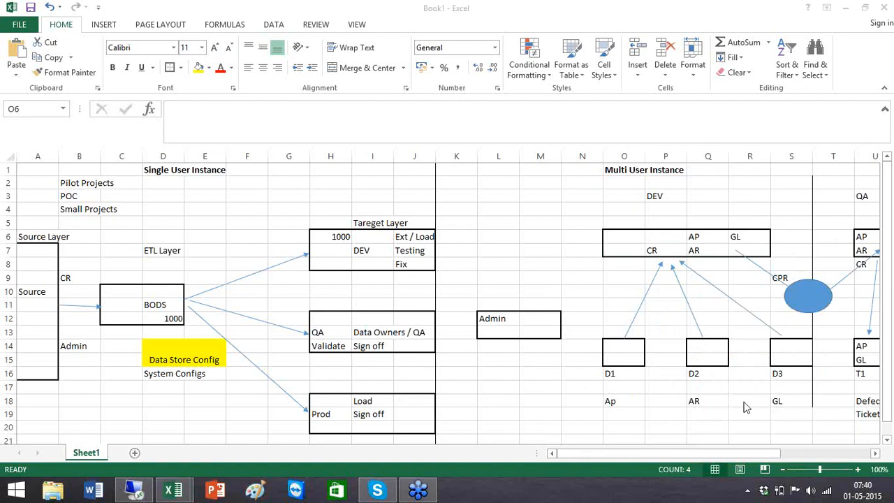
pyautogui.click(866, 491)
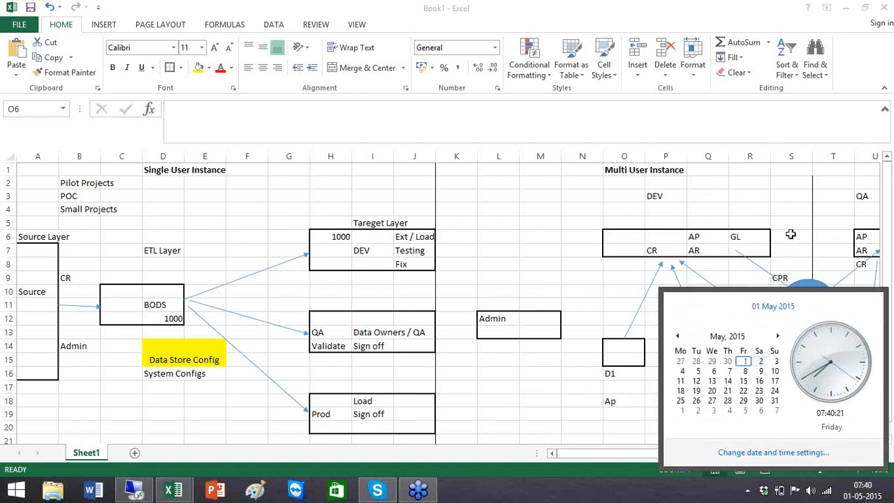
pyautogui.click(473, 260)
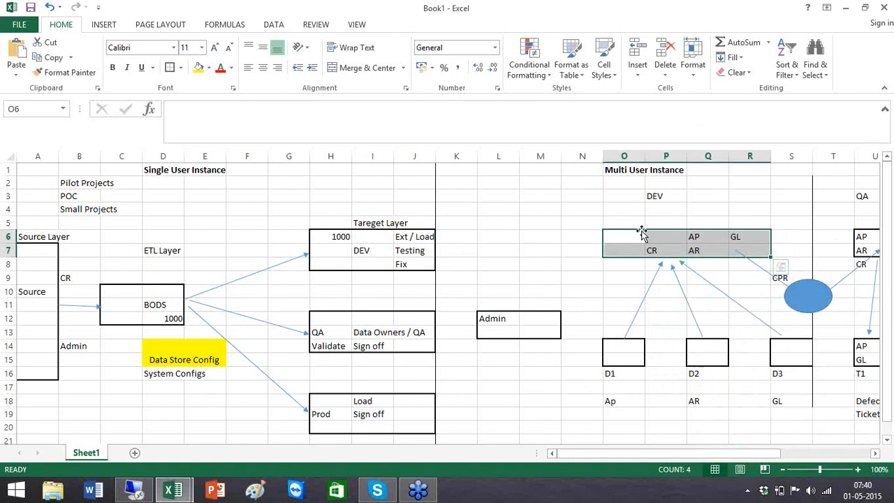
# Scroll right to the Multi User layout, select the arrow from QA, and pick cell L3.
pyautogui.click(874, 454)
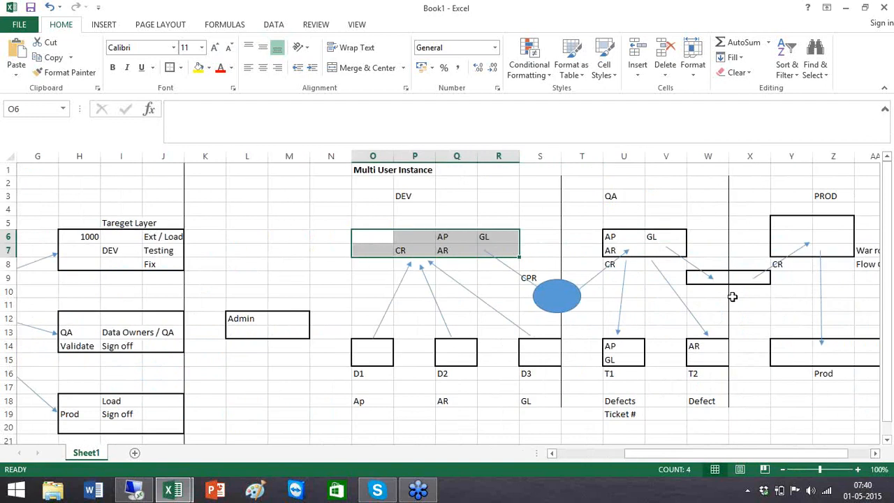
pyautogui.click(628, 250)
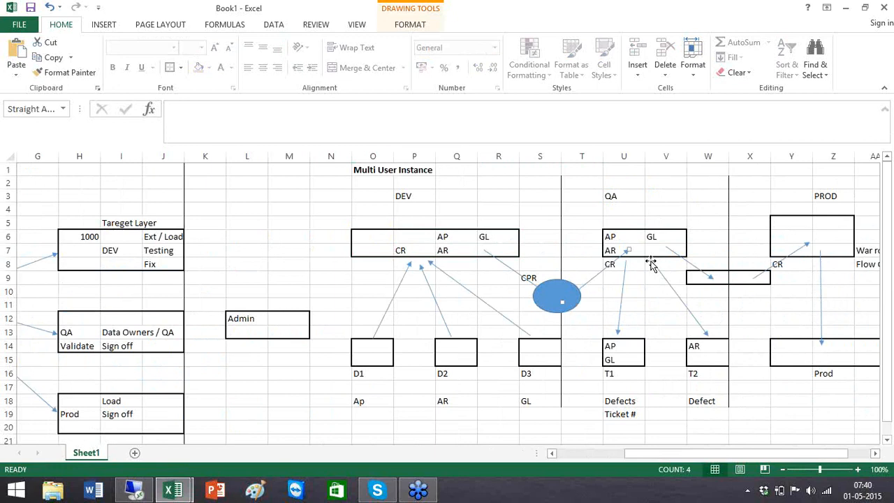
pyautogui.click(241, 190)
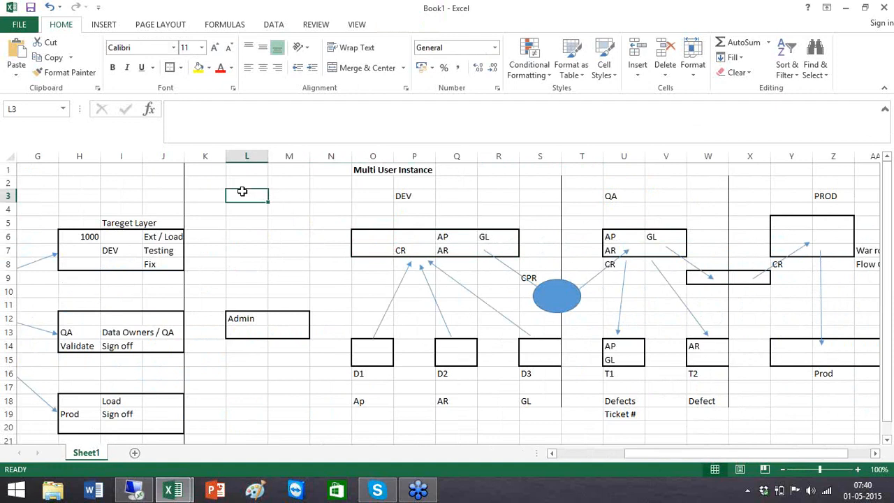
# Enter 'InterView' in L3 and '8 to 10 Certification' in L4.
pyautogui.write('Inter')
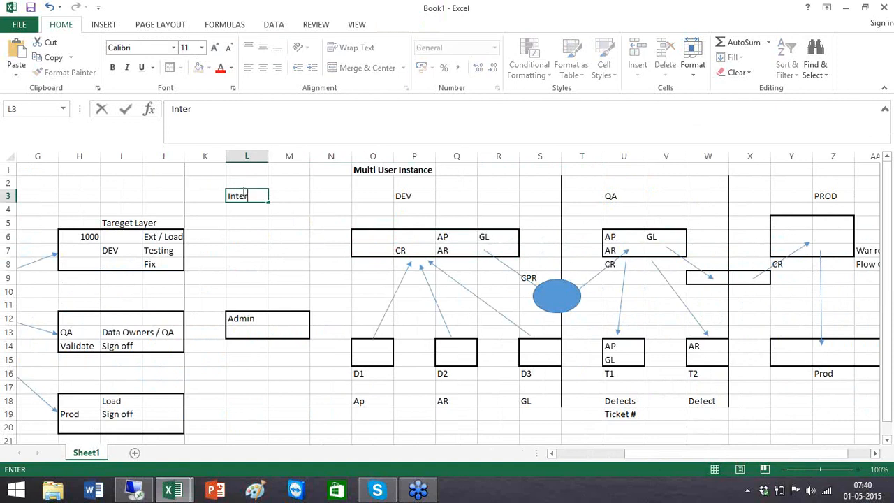
pyautogui.write('View')
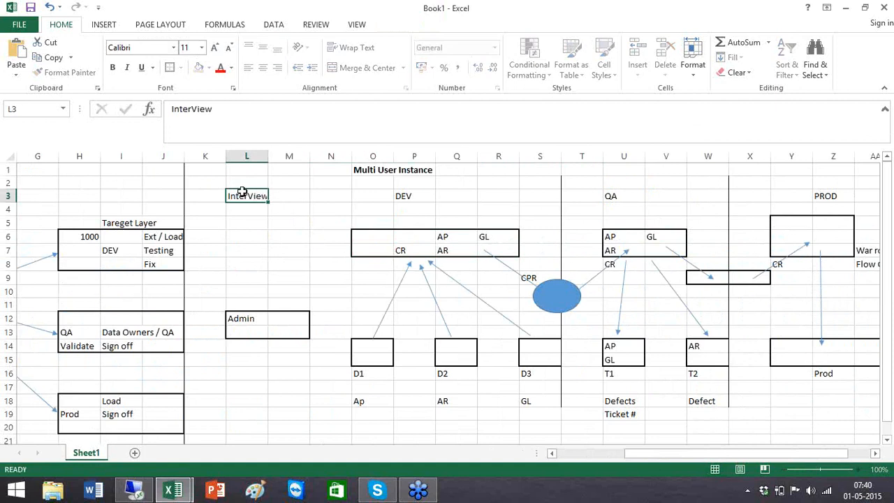
pyautogui.press('Return')
pyautogui.write('8 top 10')
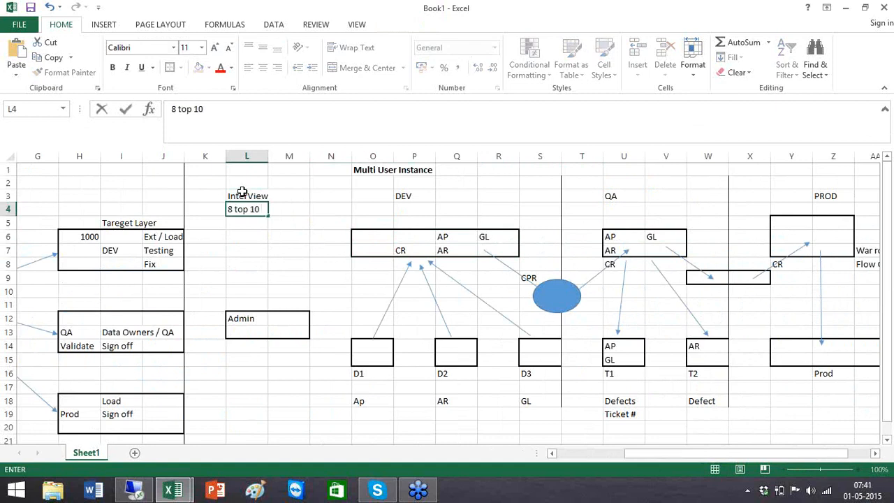
pyautogui.press('BackSpace')
pyautogui.press('BackSpace')
pyautogui.press('BackSpace')
pyautogui.press('BackSpace')
pyautogui.write('10 Certifica')
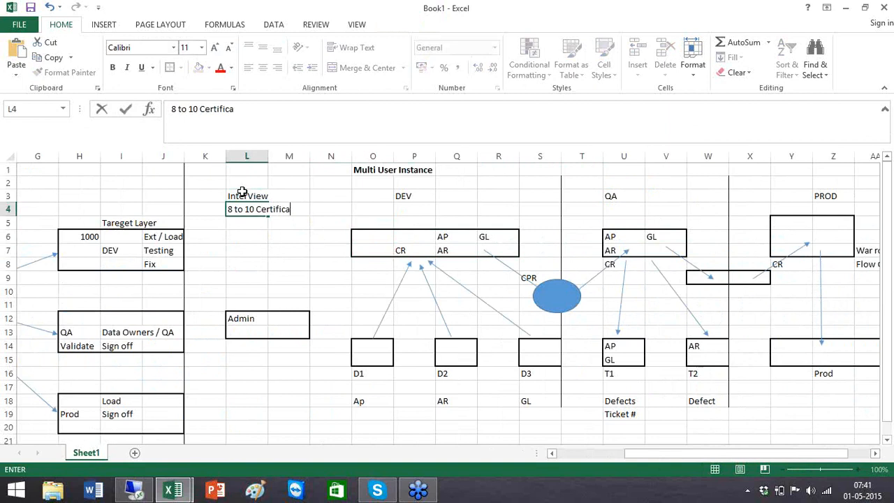
pyautogui.write('tion')
pyautogui.click(299, 268)
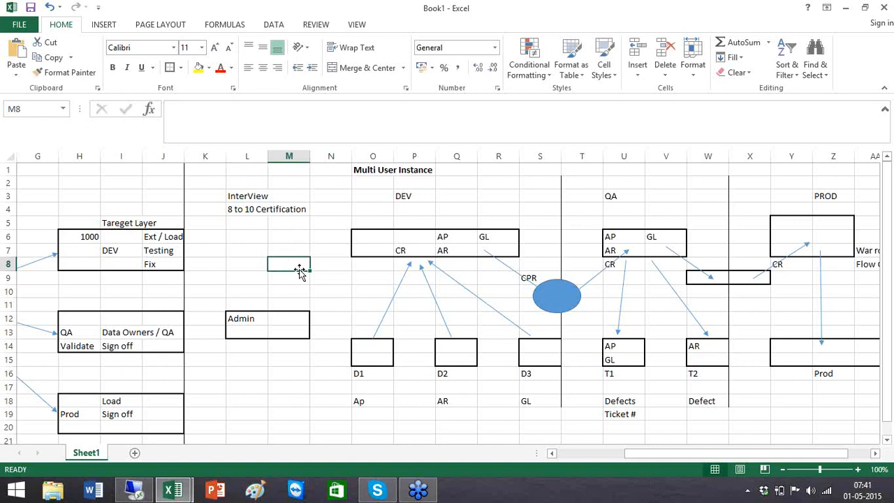
# Review the L4 note, then scroll left and back right across the diagrams.
pyautogui.click(240, 209)
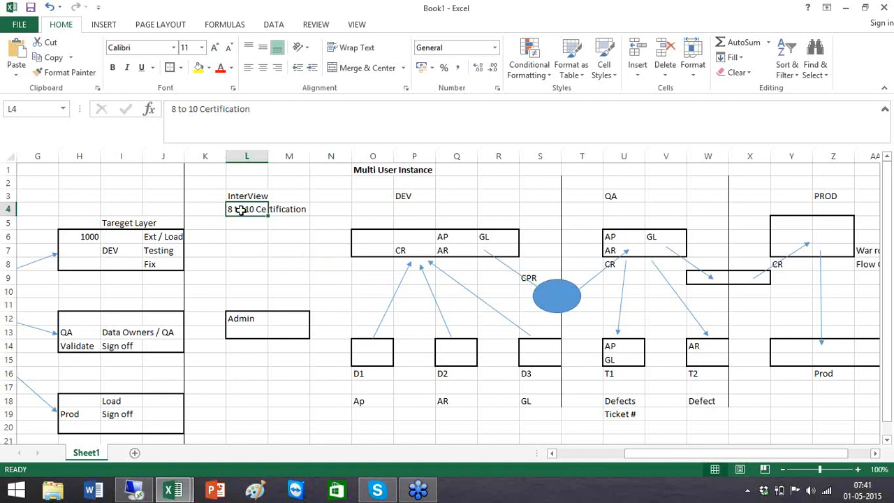
pyautogui.click(259, 245)
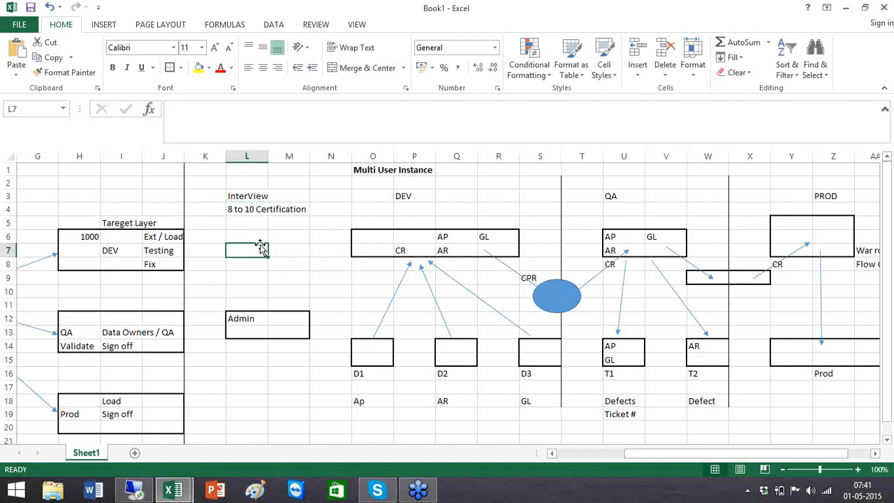
pyautogui.click(552, 453)
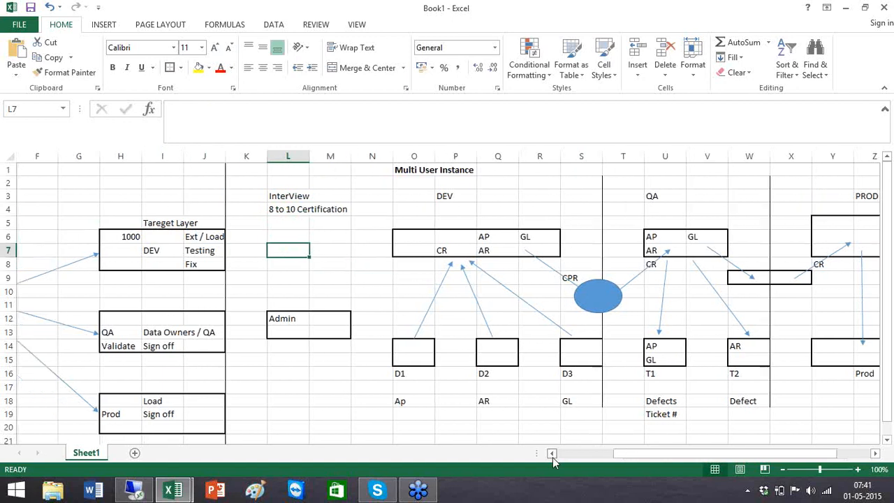
pyautogui.click(552, 453)
pyautogui.click(552, 453)
pyautogui.click(553, 453)
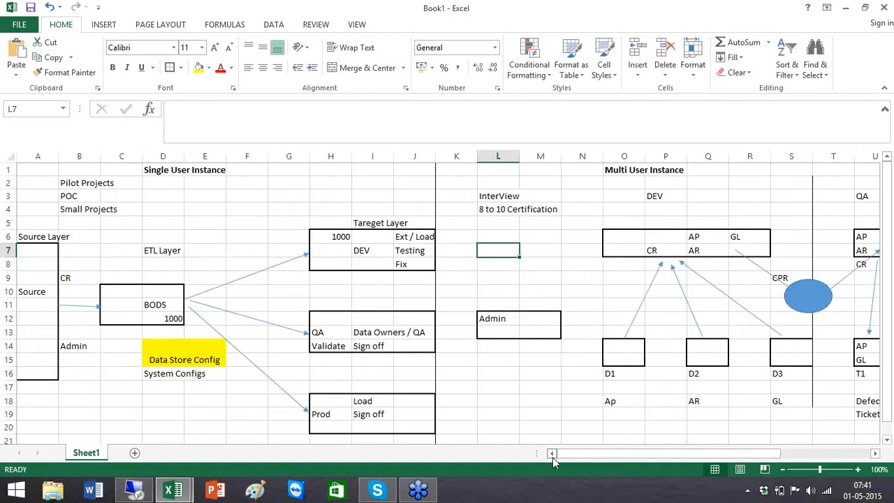
pyautogui.click(623, 209)
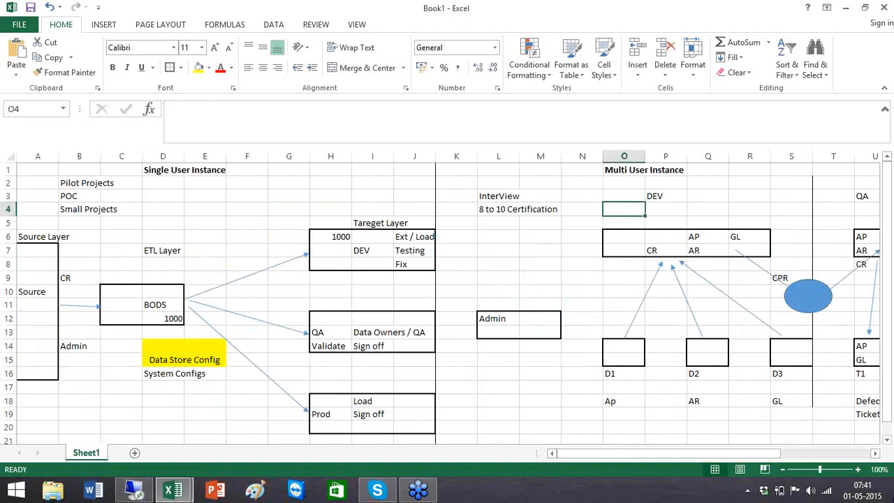
pyautogui.click(875, 453)
pyautogui.click(875, 453)
pyautogui.click(875, 453)
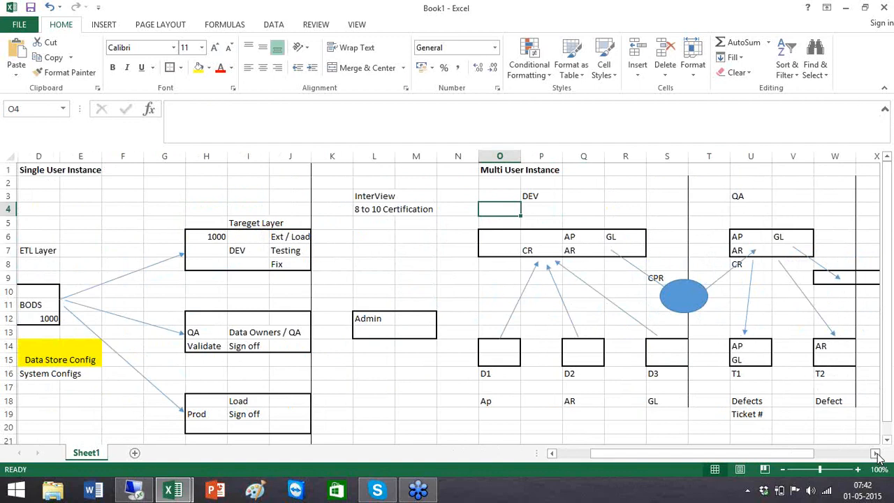
pyautogui.click(875, 453)
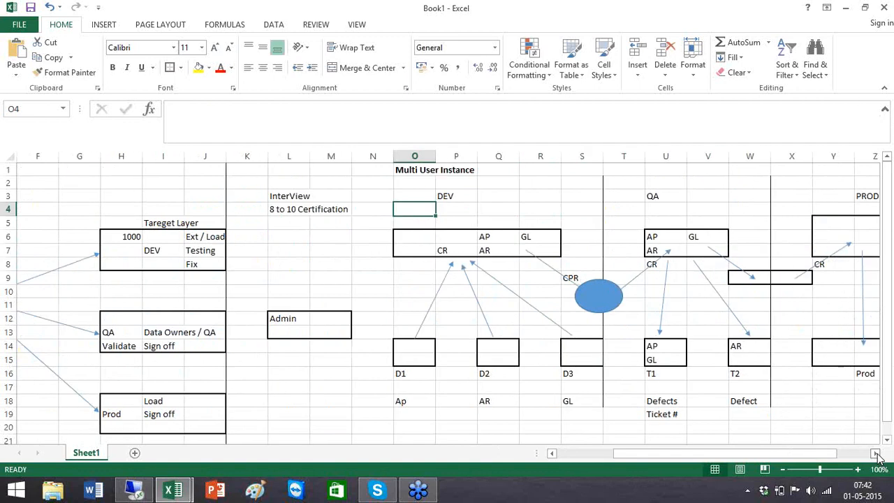
pyautogui.click(875, 453)
pyautogui.click(875, 454)
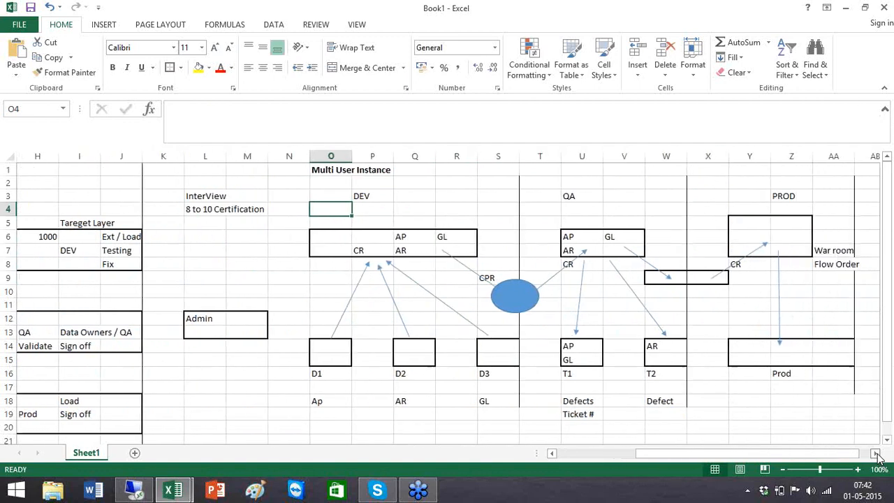